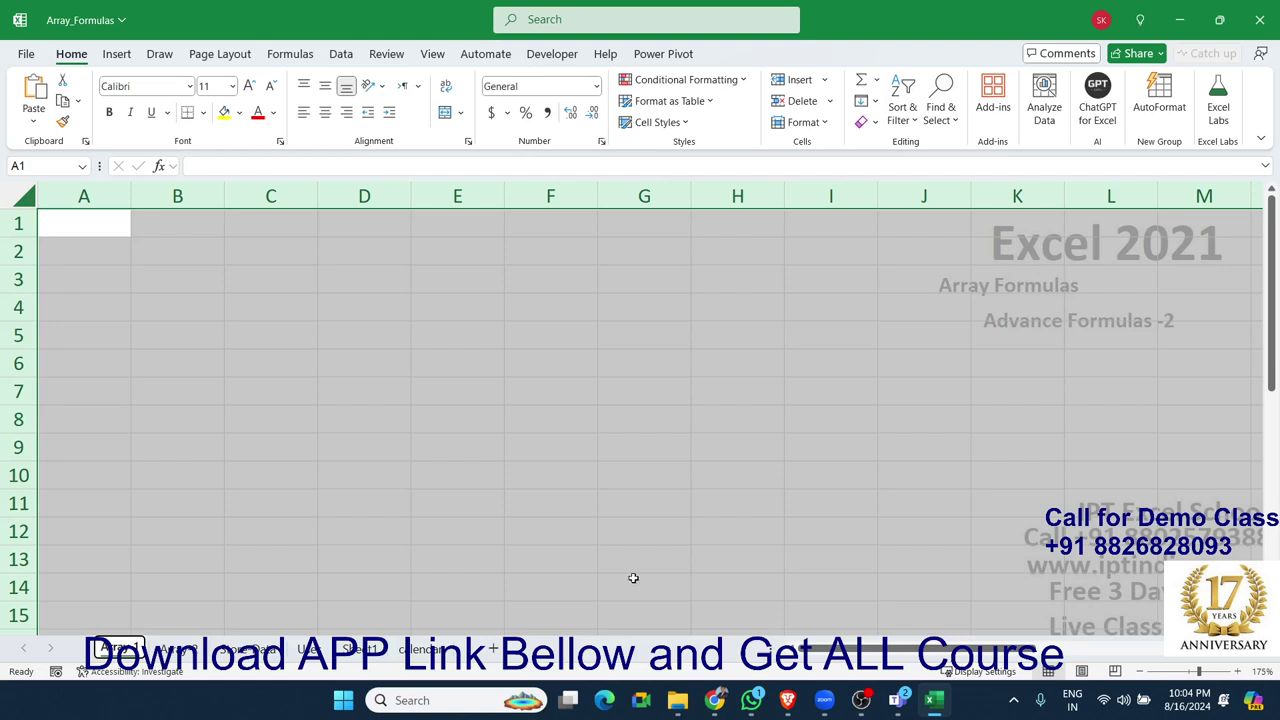
# Step: Enter the numbers 1, 2, 3, 4 and 5 across A2:E2, then move to A3
pyautogui.click(312, 394)
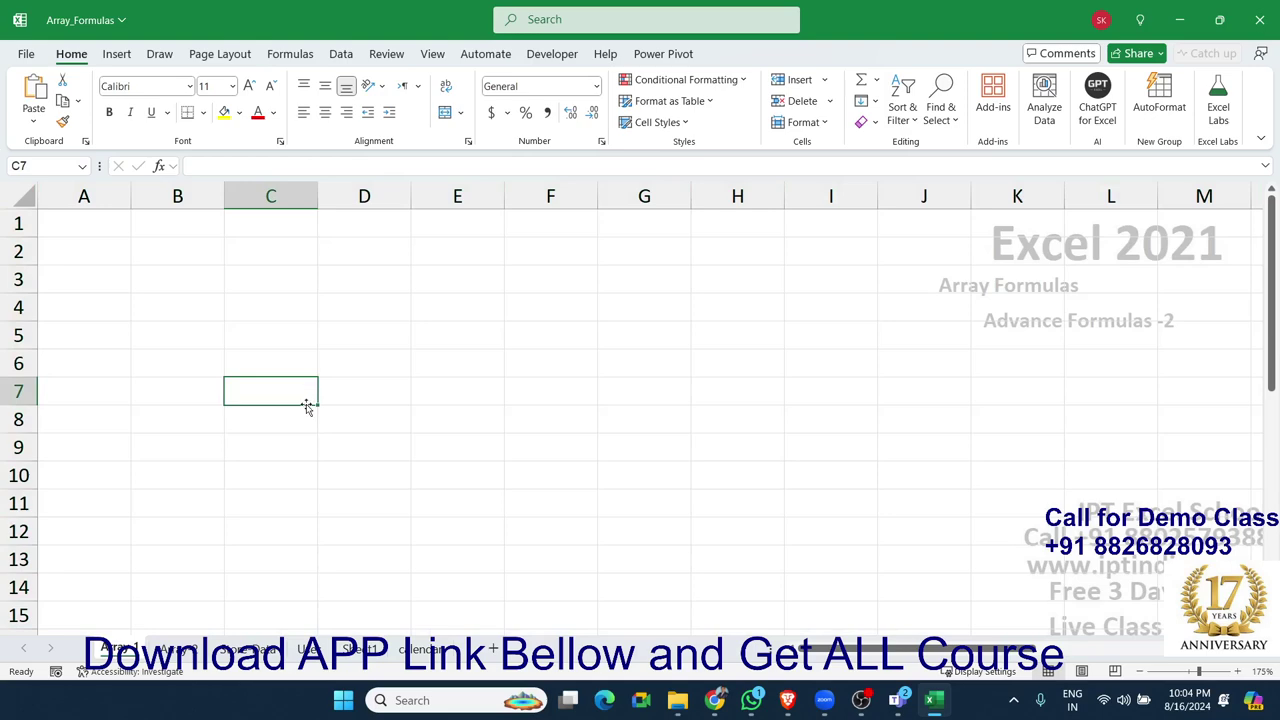
pyautogui.click(88, 245)
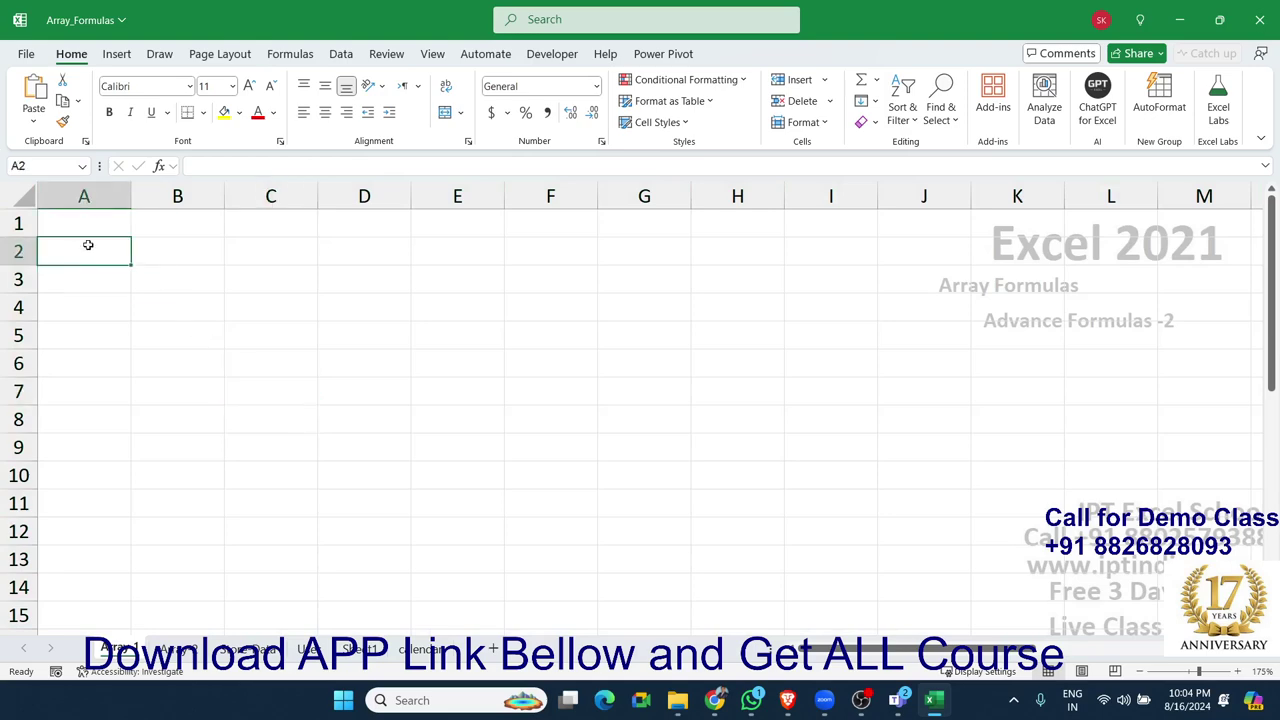
pyautogui.write('1')
pyautogui.press('Tab')
pyautogui.write('2')
pyautogui.press('Tab')
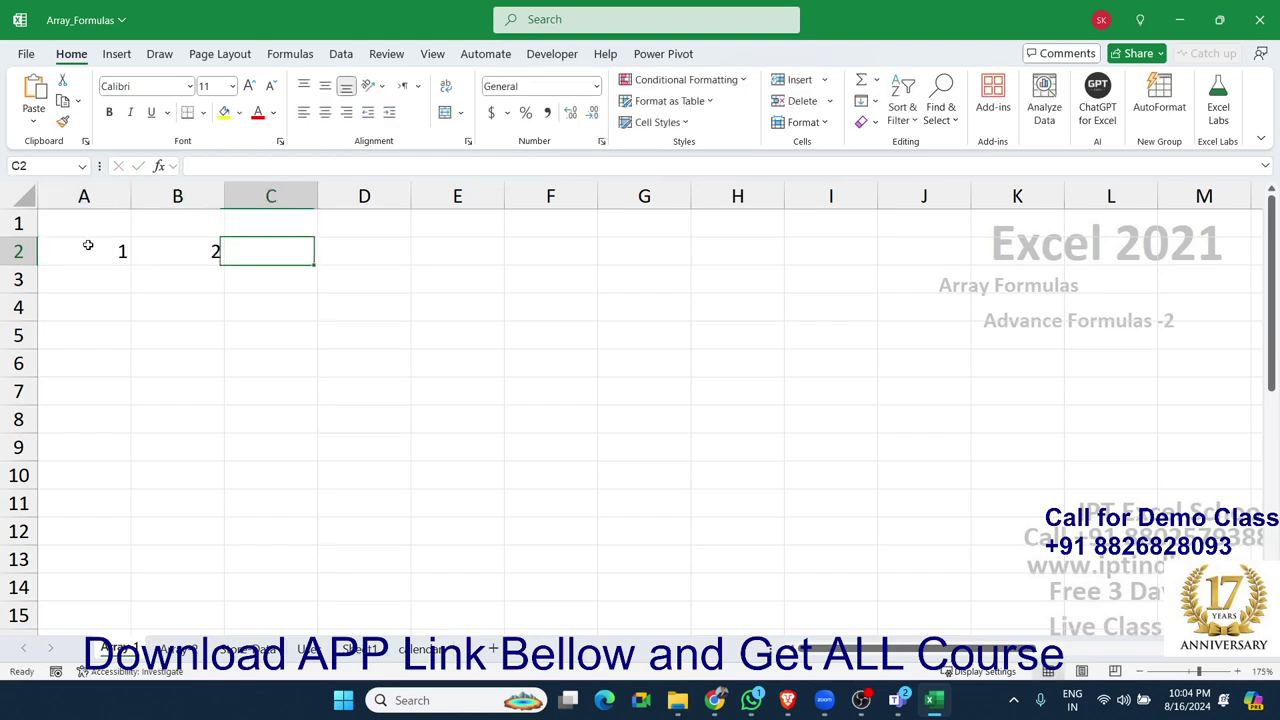
pyautogui.write('3')
pyautogui.press('Tab')
pyautogui.write('4')
pyautogui.press('Tab')
pyautogui.write('5')
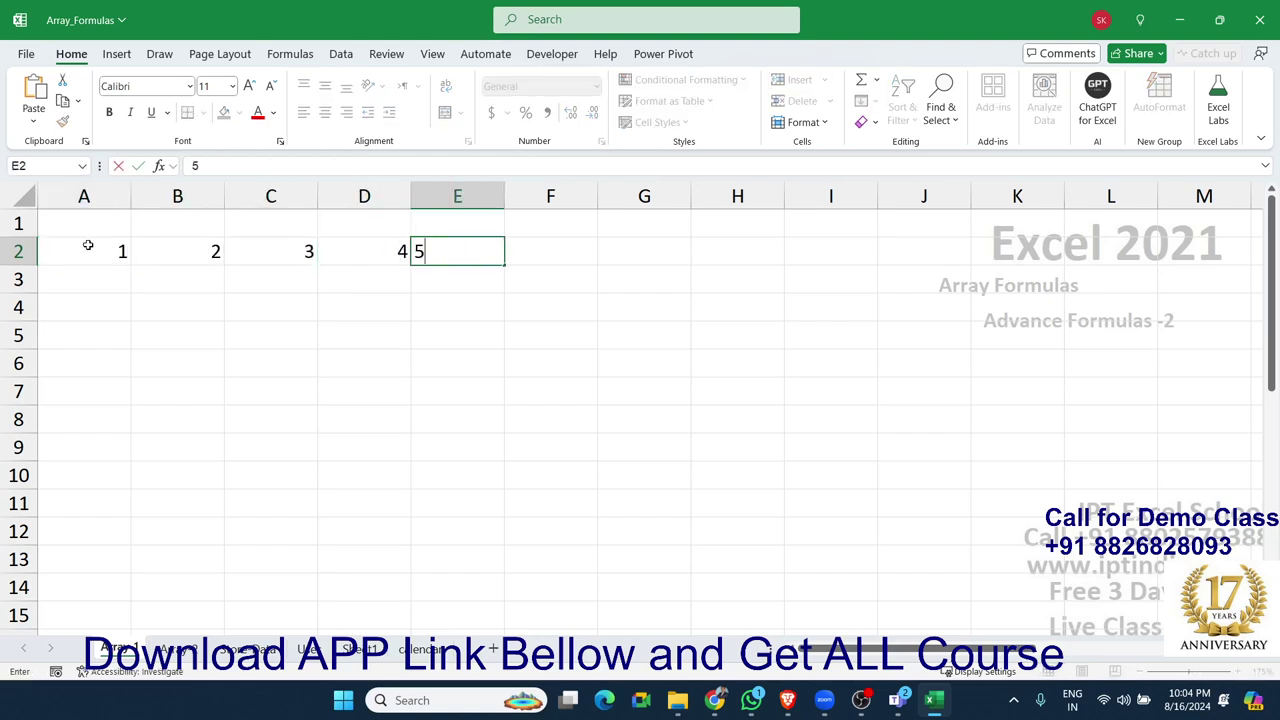
pyautogui.press('Tab')
pyautogui.press('Left')
pyautogui.press('Left')
pyautogui.press('Left')
pyautogui.press('Left')
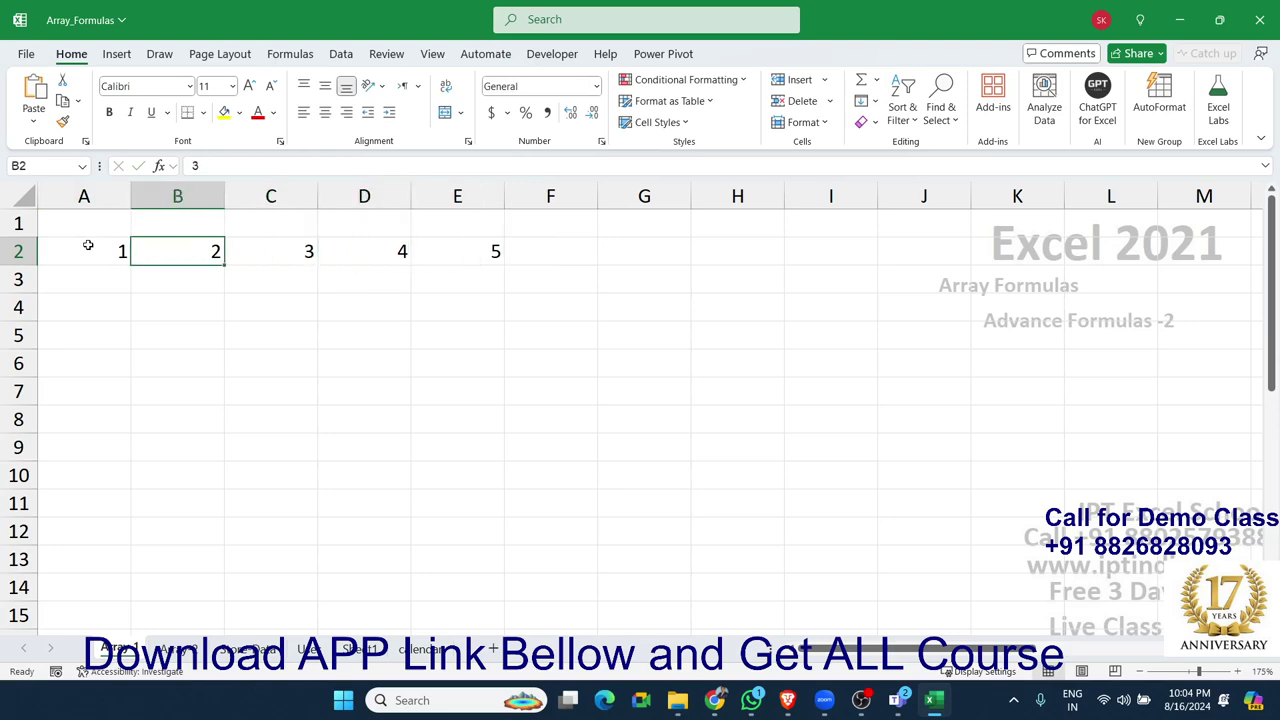
pyautogui.press('Left')
pyautogui.press('Down')
# Step: Enter ={1,2,3,4,5} in A3 so 1–5 spill across A3:E3, then re-commit it
pyautogui.write('=')
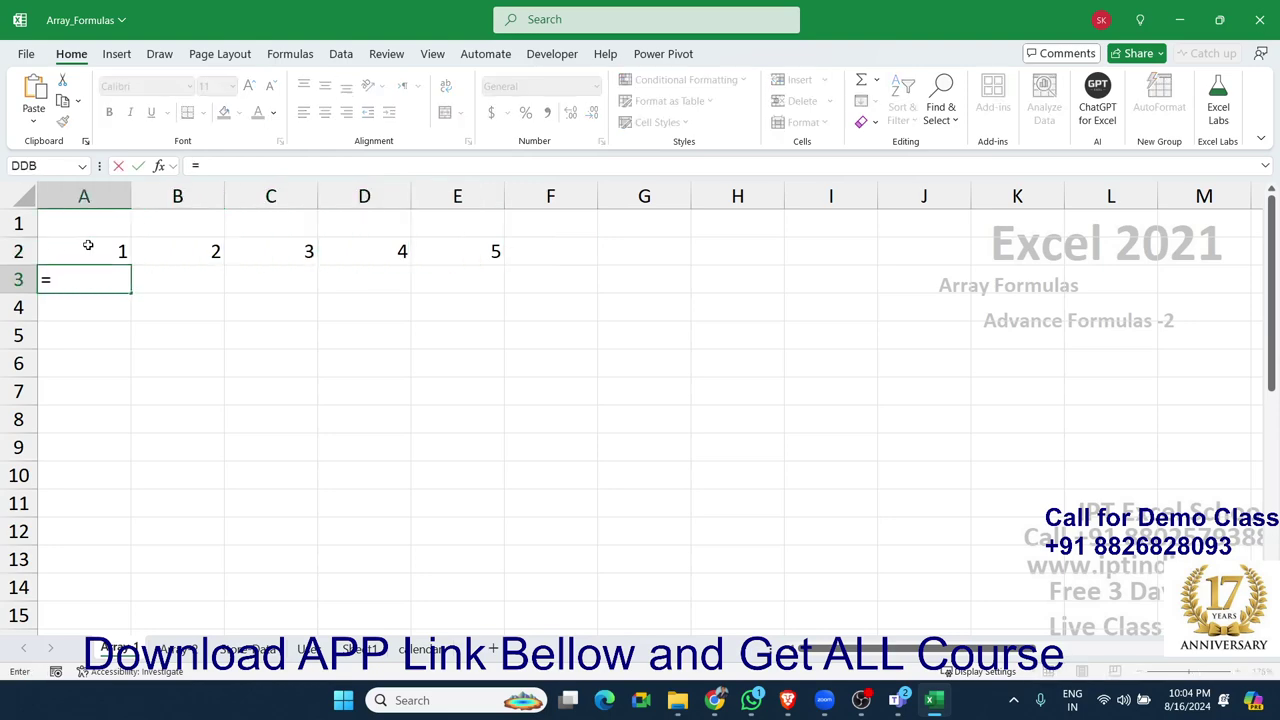
pyautogui.write('{1')
pyautogui.write(',2,3,4,')
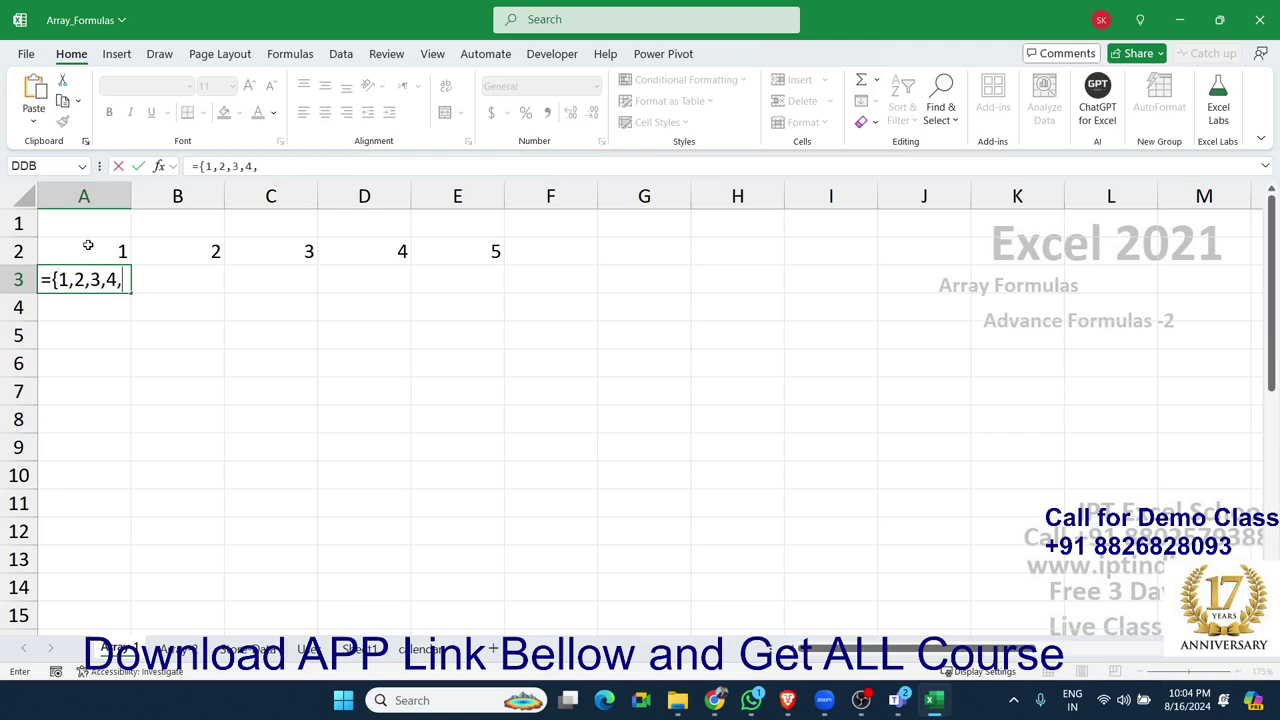
pyautogui.write('5')
pyautogui.write('}')
pyautogui.press('Return')
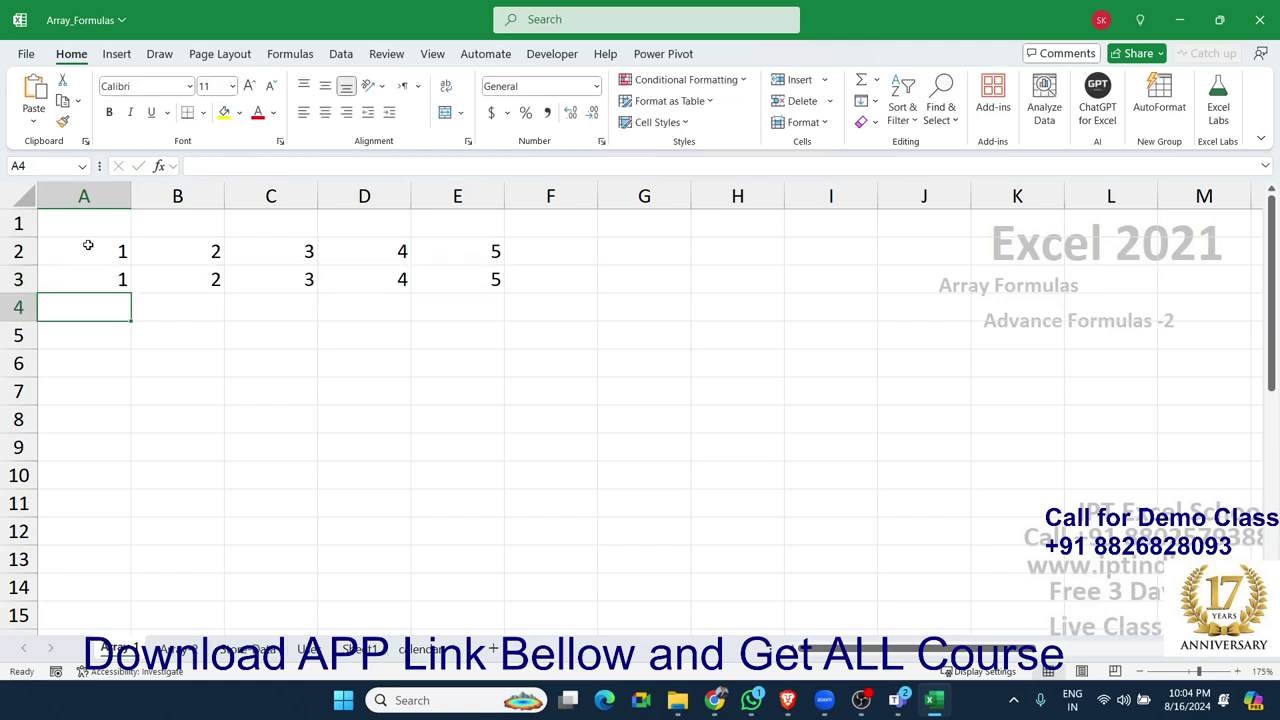
pyautogui.press('Up')
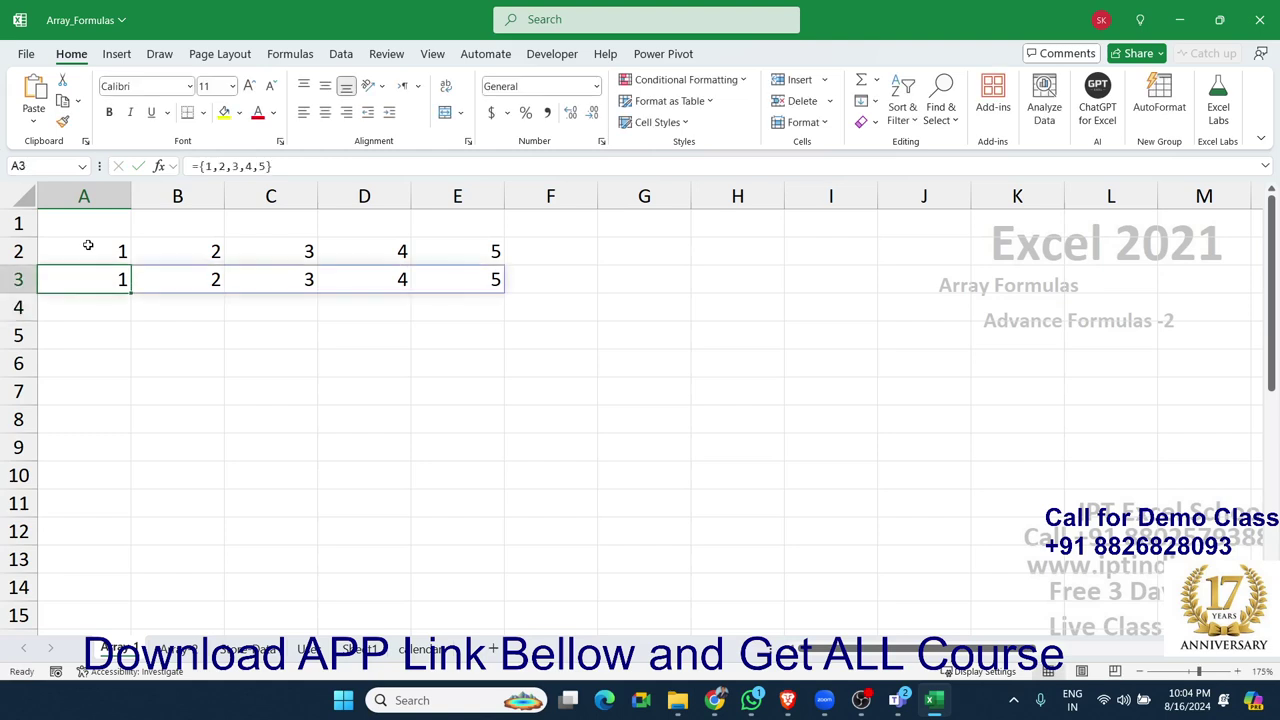
pyautogui.press('Right')
pyautogui.press('Right')
pyautogui.press('Right')
pyautogui.press('Right')
pyautogui.press('Left')
pyautogui.press('Left')
pyautogui.press('Left')
pyautogui.press('Left')
pyautogui.press('F2')
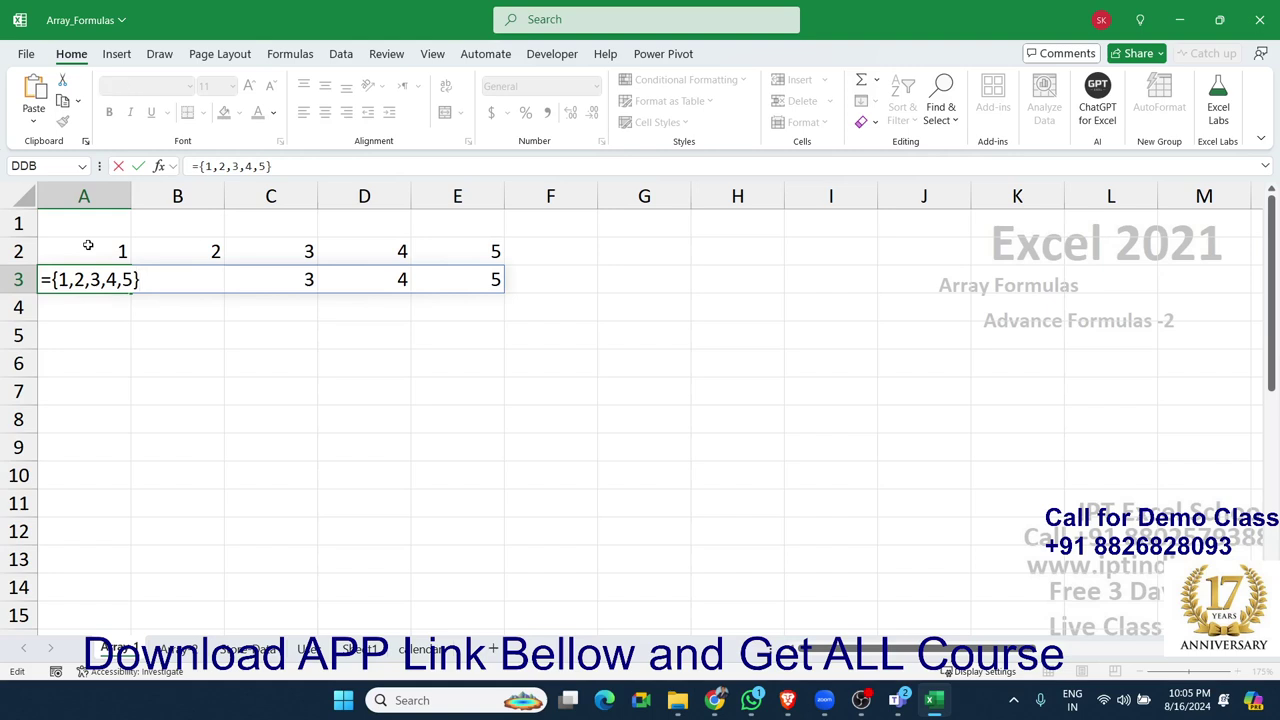
pyautogui.press('Return')
# Step: Enter ={1;2;3;4;5} in A4 so 1–5 spill down A4:A8, then check the price-table sheet and return
pyautogui.write('=')
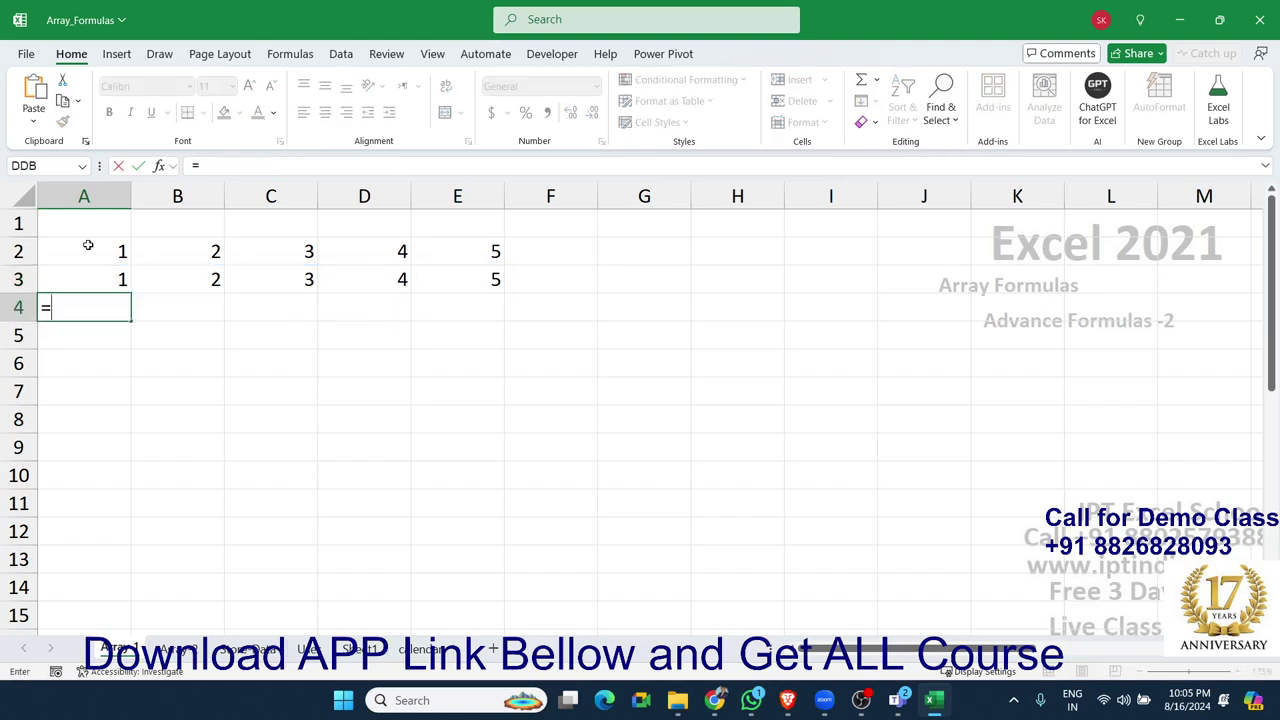
pyautogui.write('{1;')
pyautogui.write('2;')
pyautogui.write('3;4;5')
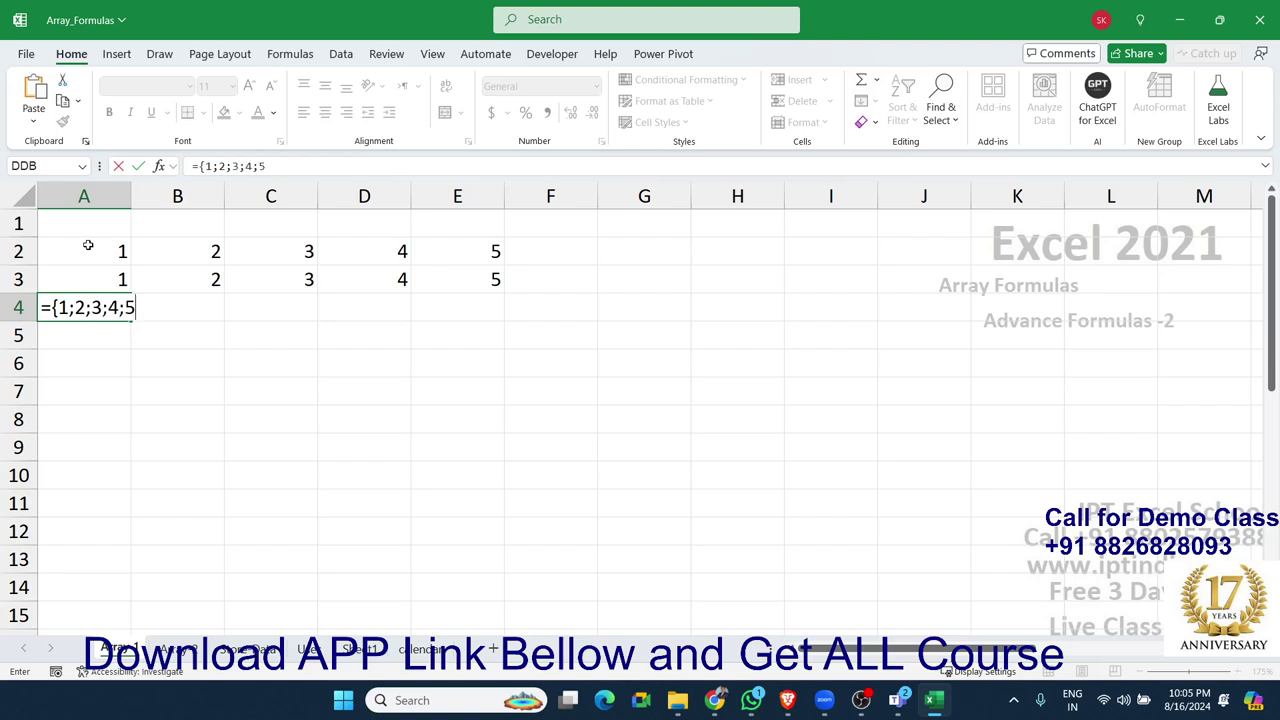
pyautogui.write('}')
pyautogui.press('Return')
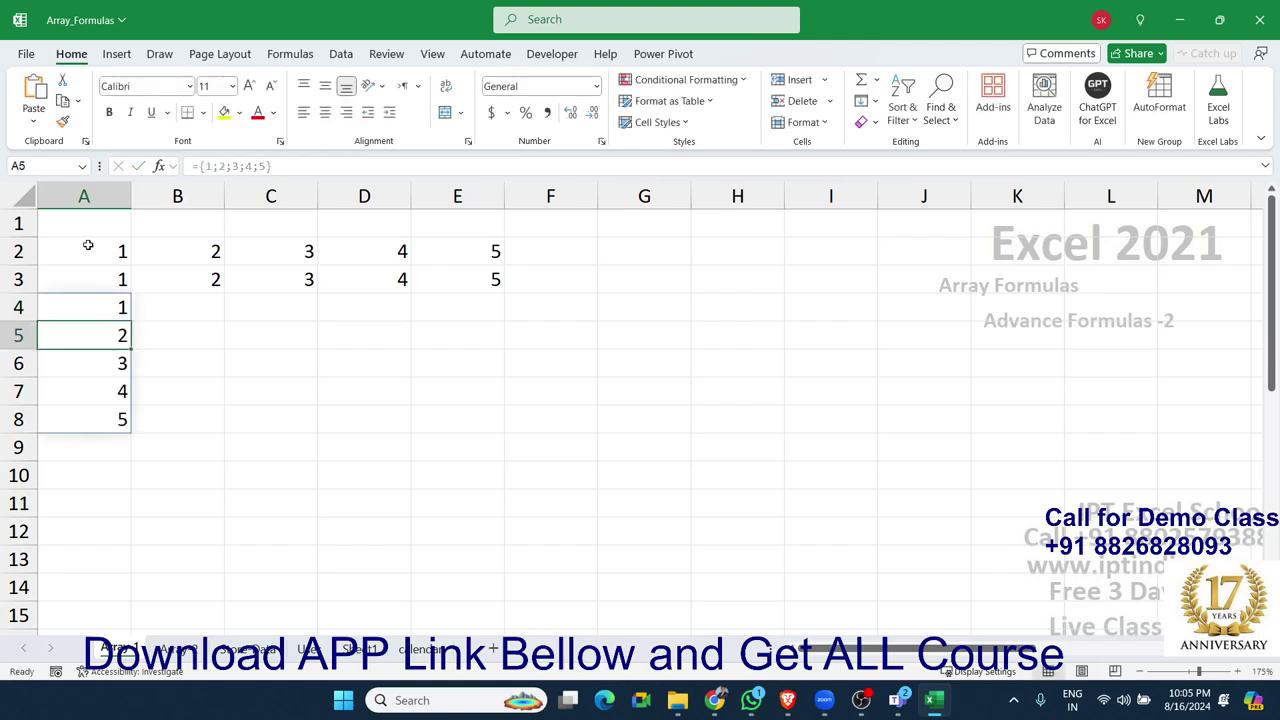
pyautogui.press('Up')
pyautogui.press('Down')
pyautogui.press('Down')
pyautogui.press('Down')
pyautogui.press('Down')
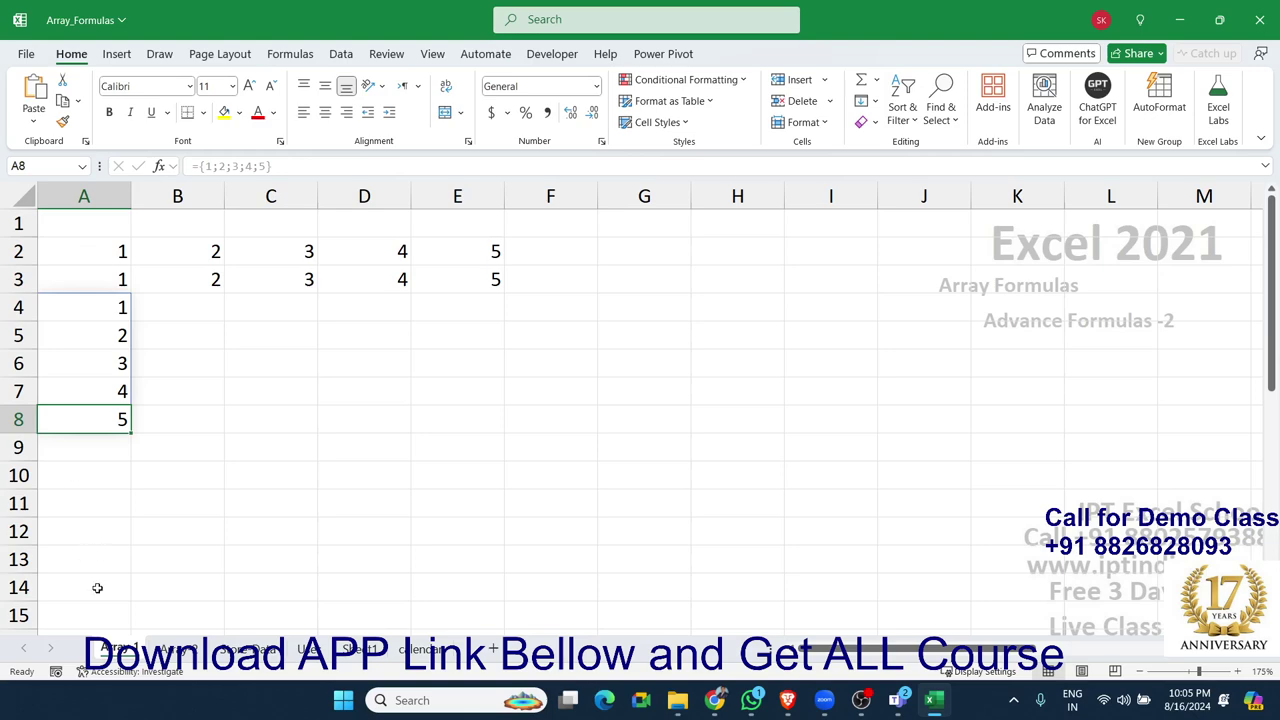
pyautogui.click(165, 650)
pyautogui.click(116, 650)
# Step: Enter a sample first name in A12
pyautogui.scroll(-2, 127, 533)
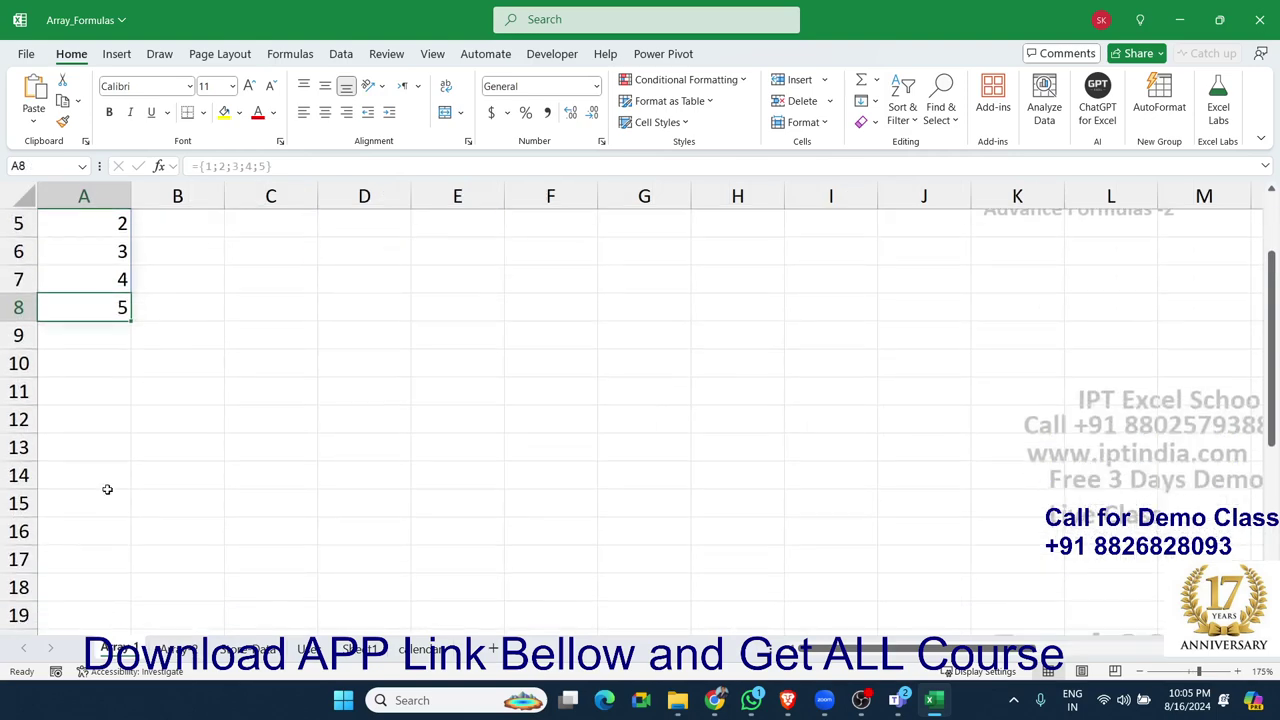
pyautogui.scroll(-2, 106, 480)
pyautogui.click(113, 296)
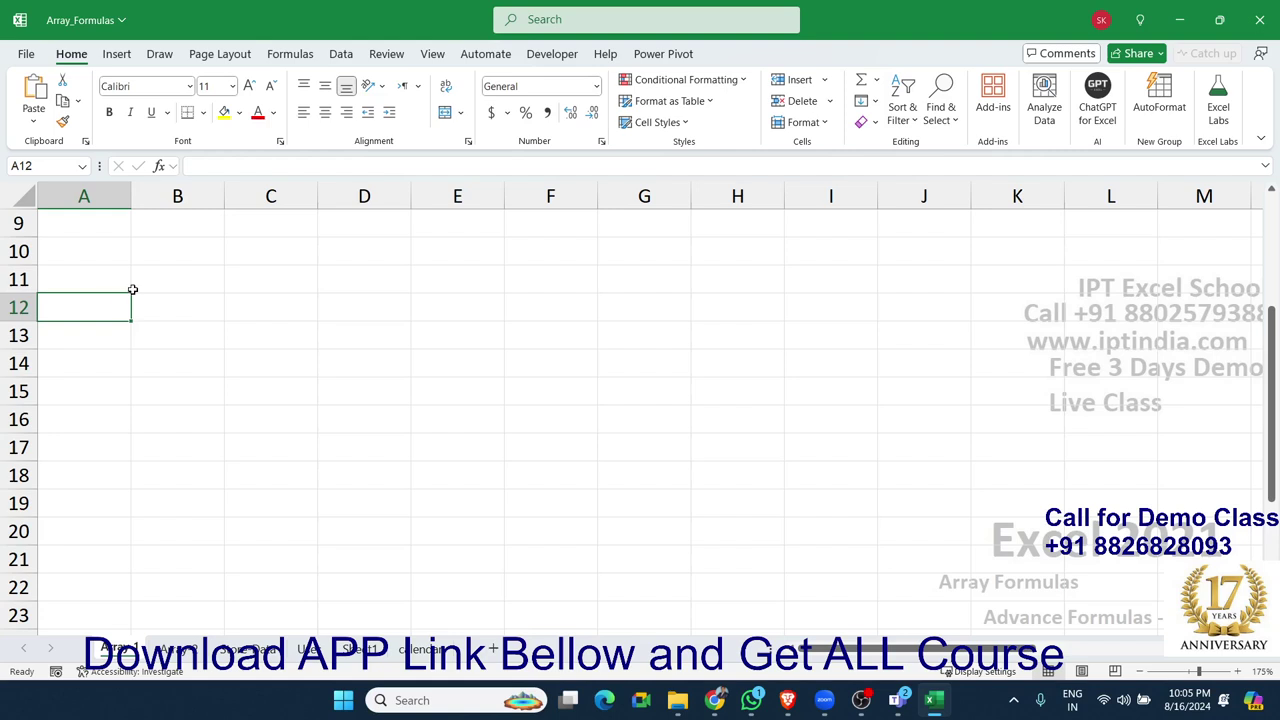
pyautogui.write('Suje')
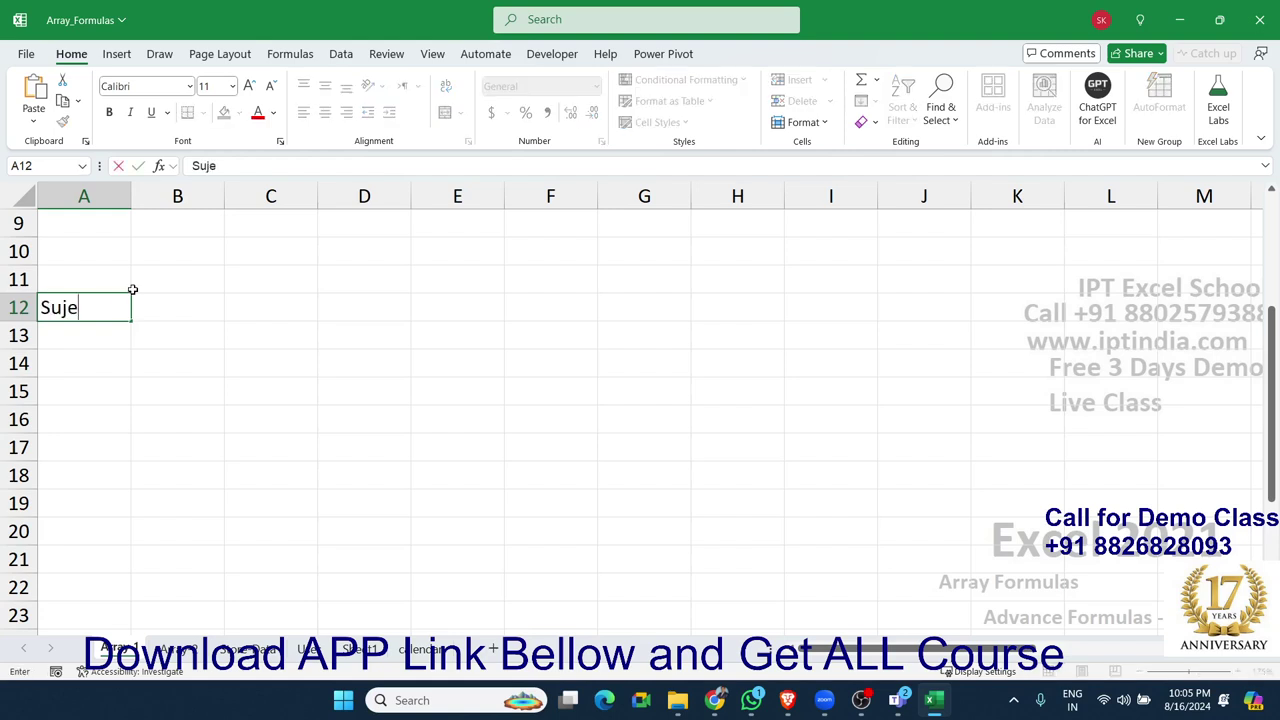
pyautogui.write('et')
pyautogui.press('Return')
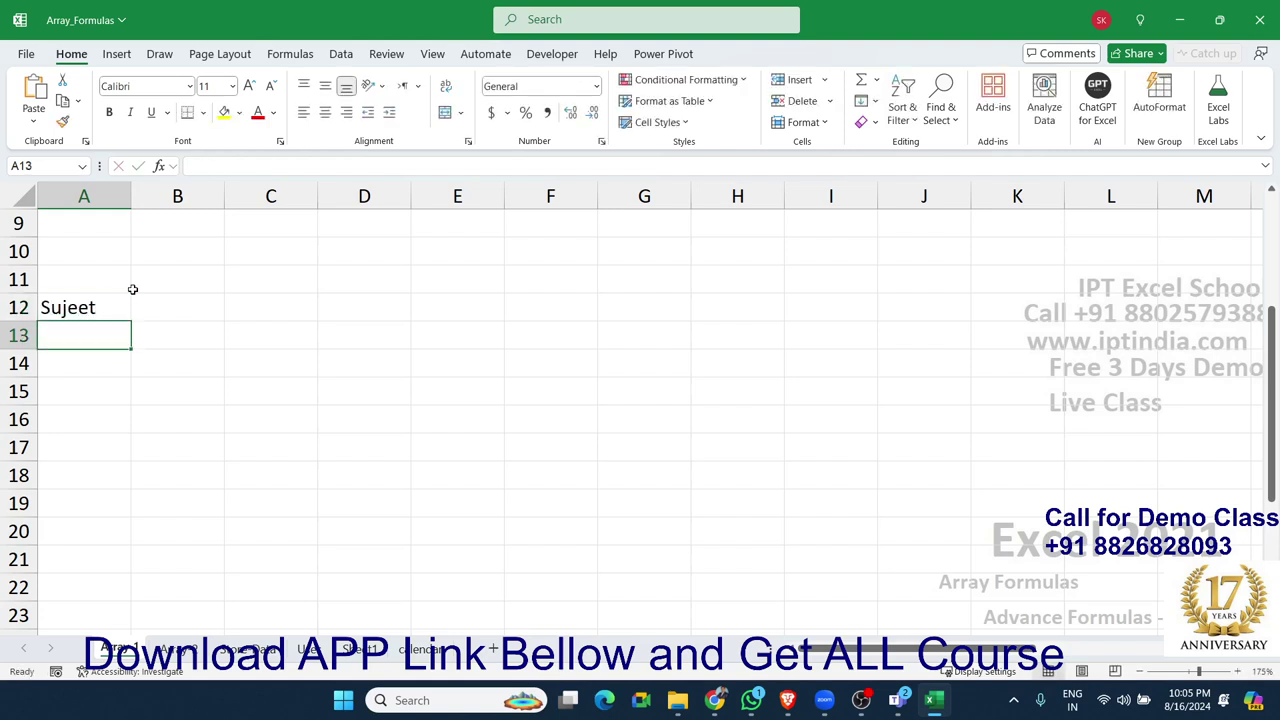
# Step: Type the name's letters one per cell across B13:F13
pyautogui.press('Right')
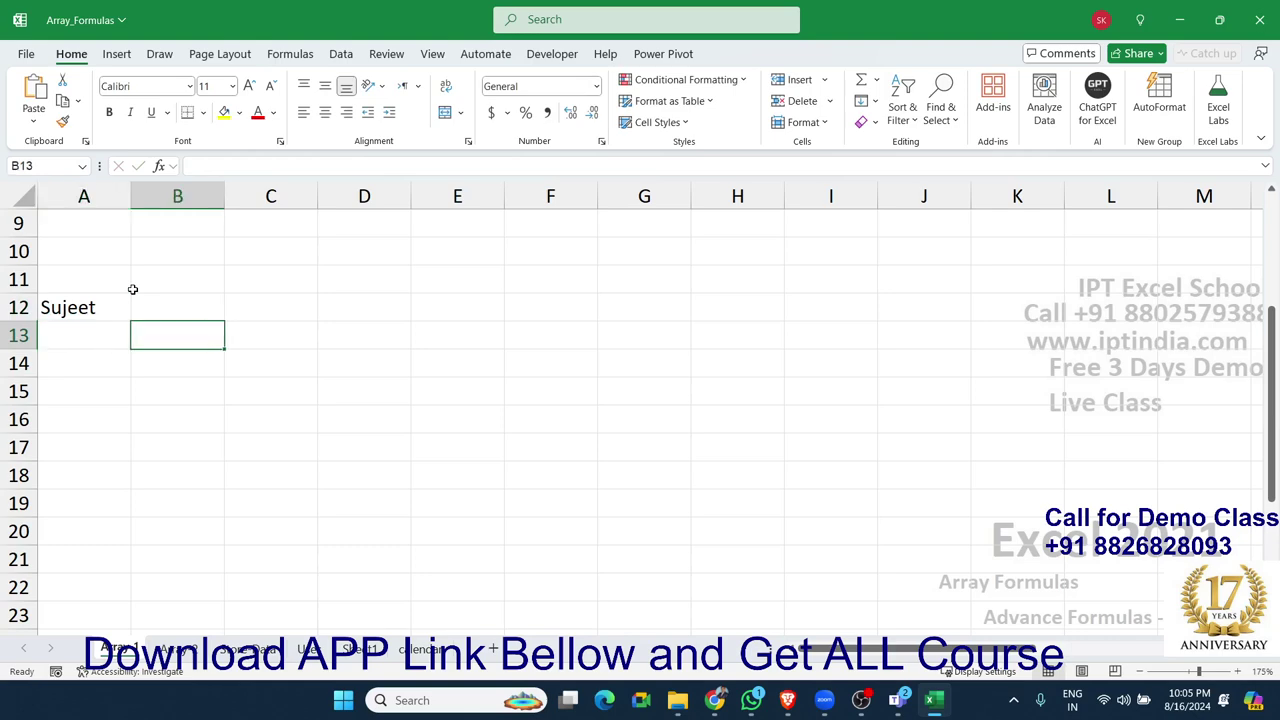
pyautogui.write('S')
pyautogui.press('Right')
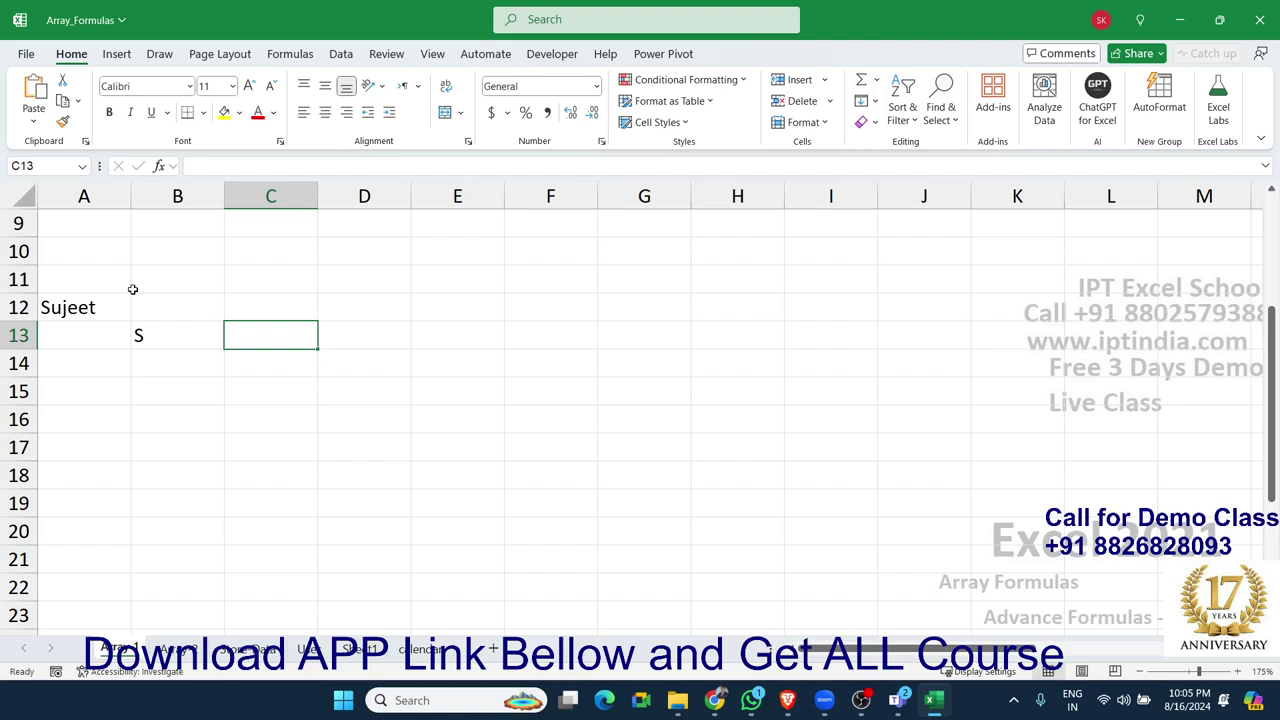
pyautogui.write('U')
pyautogui.press('Right')
pyautogui.write('J')
pyautogui.press('Right')
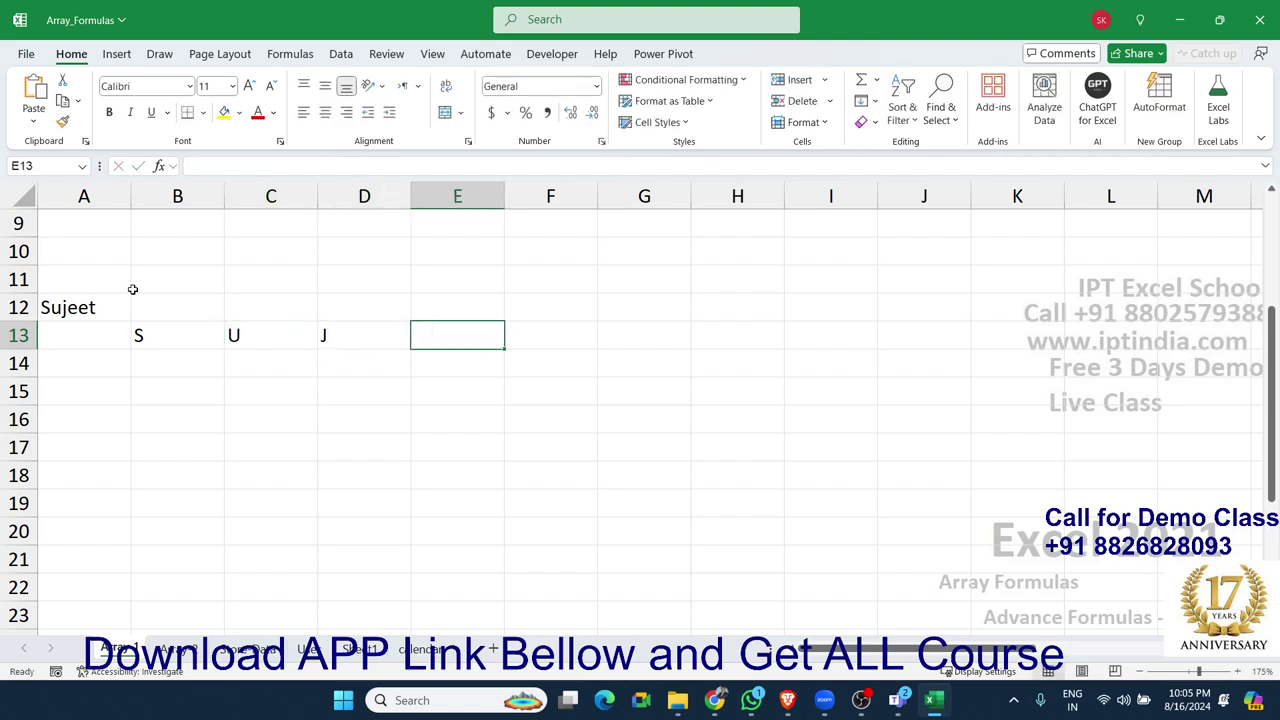
pyautogui.write('E')
pyautogui.press('Right')
pyautogui.write('T')
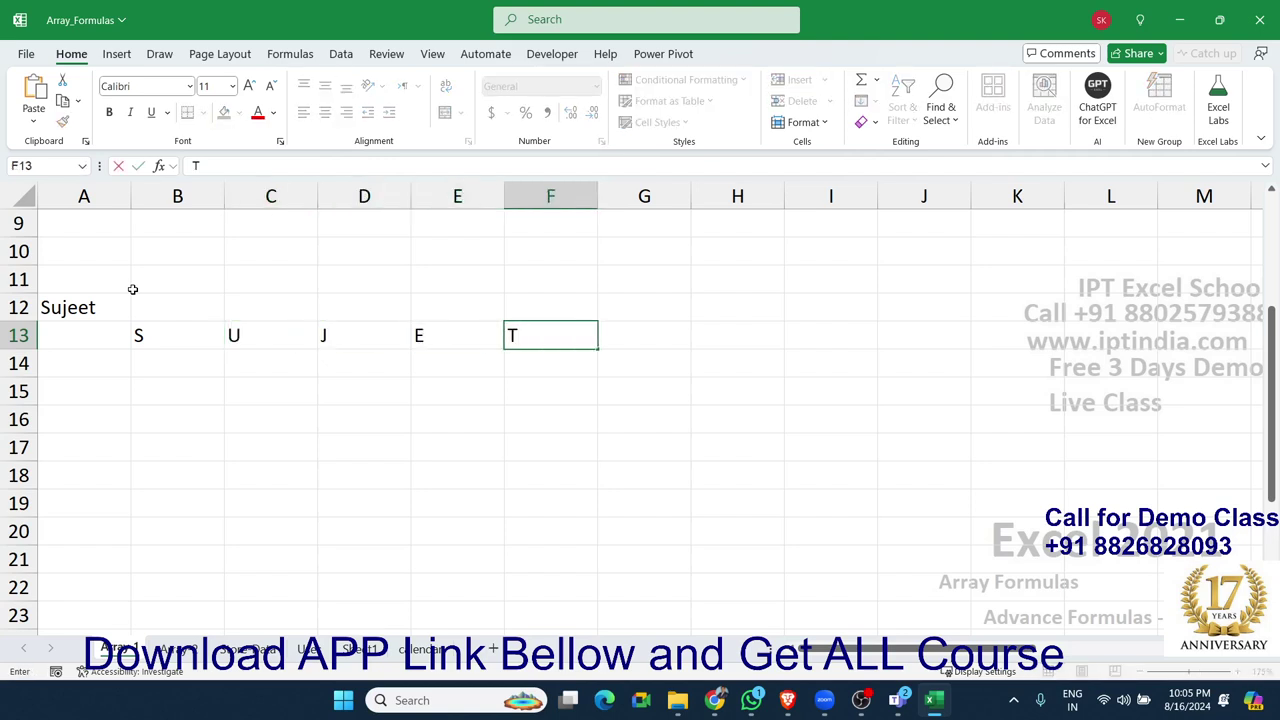
pyautogui.press('Return')
pyautogui.press('Up')
pyautogui.press('Left')
pyautogui.press('Left')
pyautogui.press('Left')
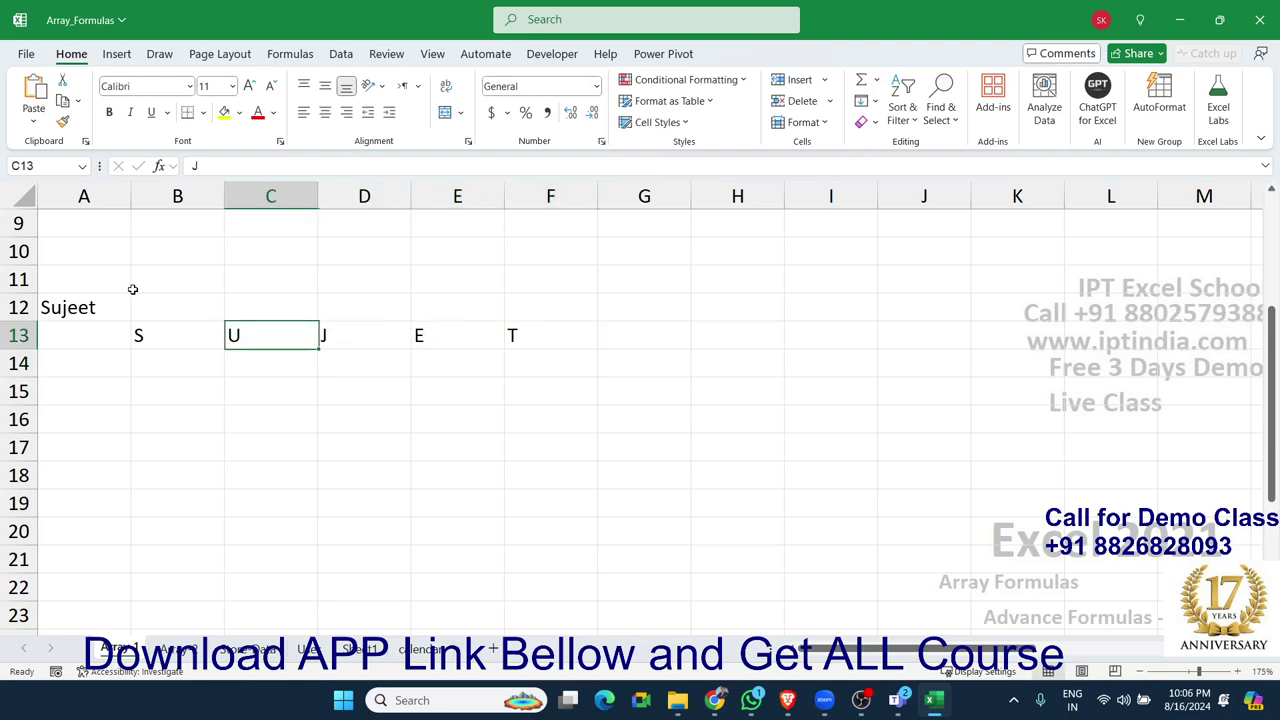
pyautogui.press('Left')
pyautogui.press('Down')
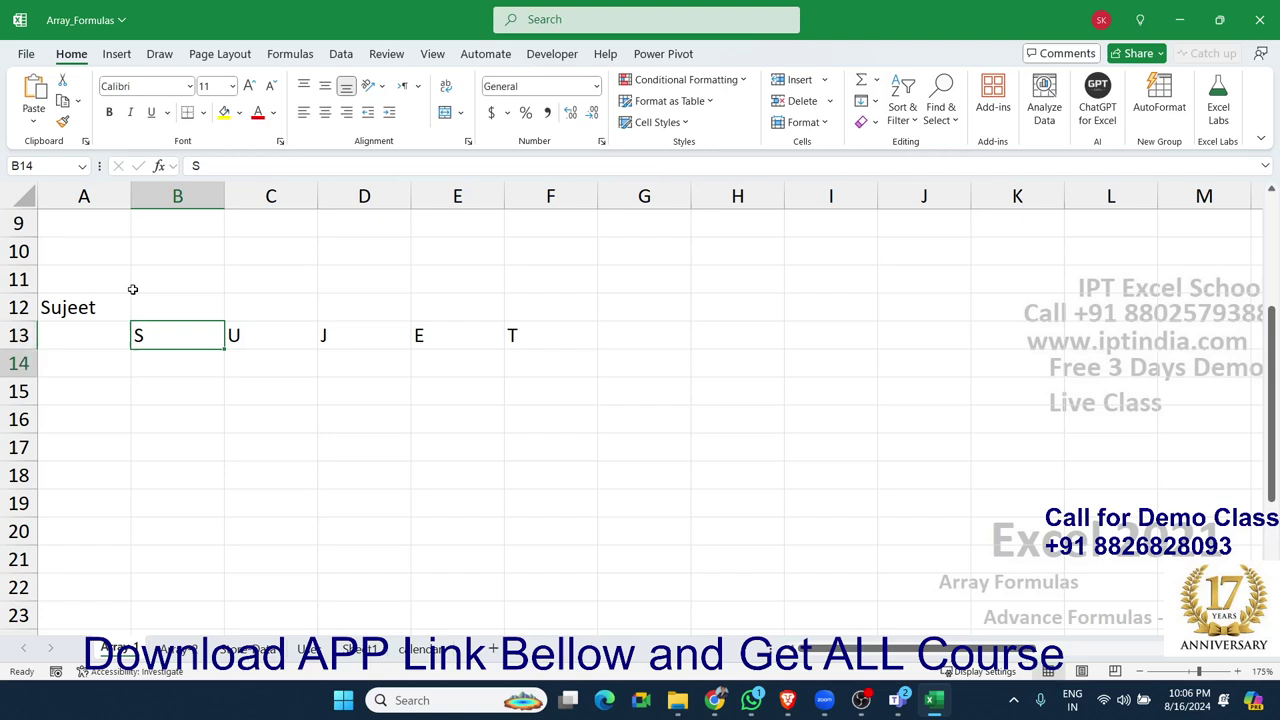
# Step: Enter =MID(A12,1,1) in B14 to return the name's first letter
pyautogui.write('=m')
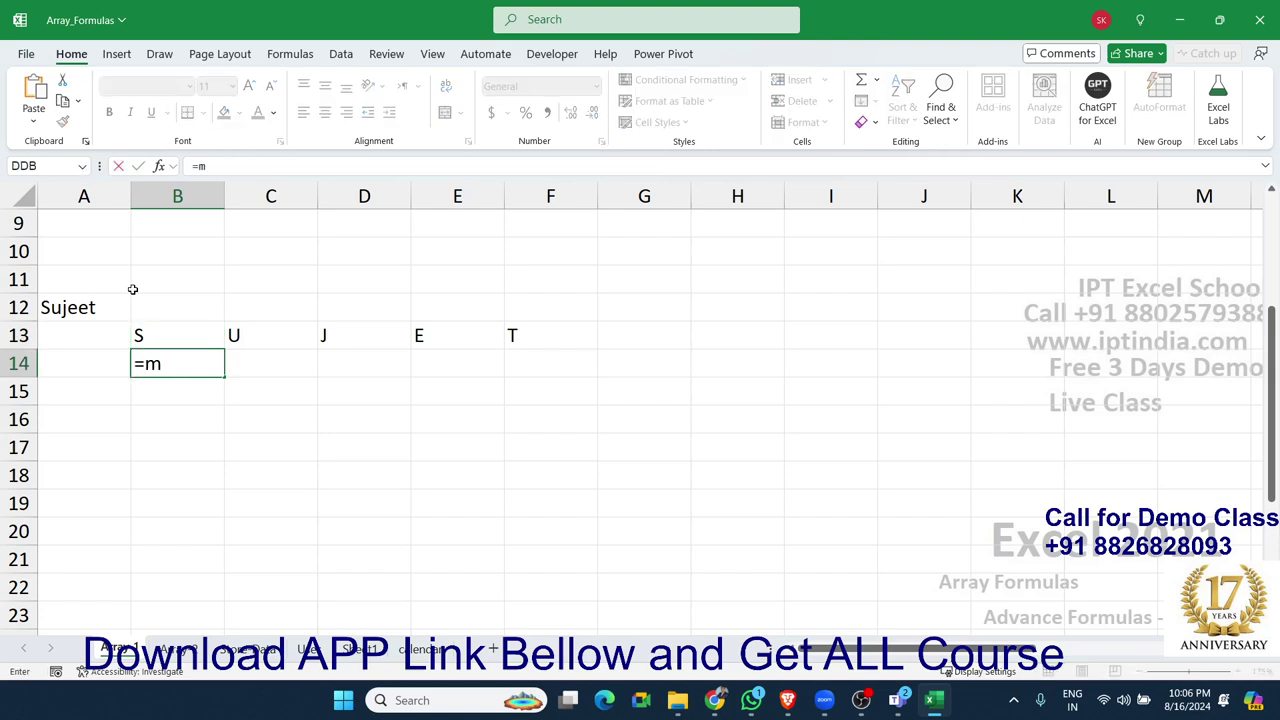
pyautogui.write('id(')
pyautogui.press('Left')
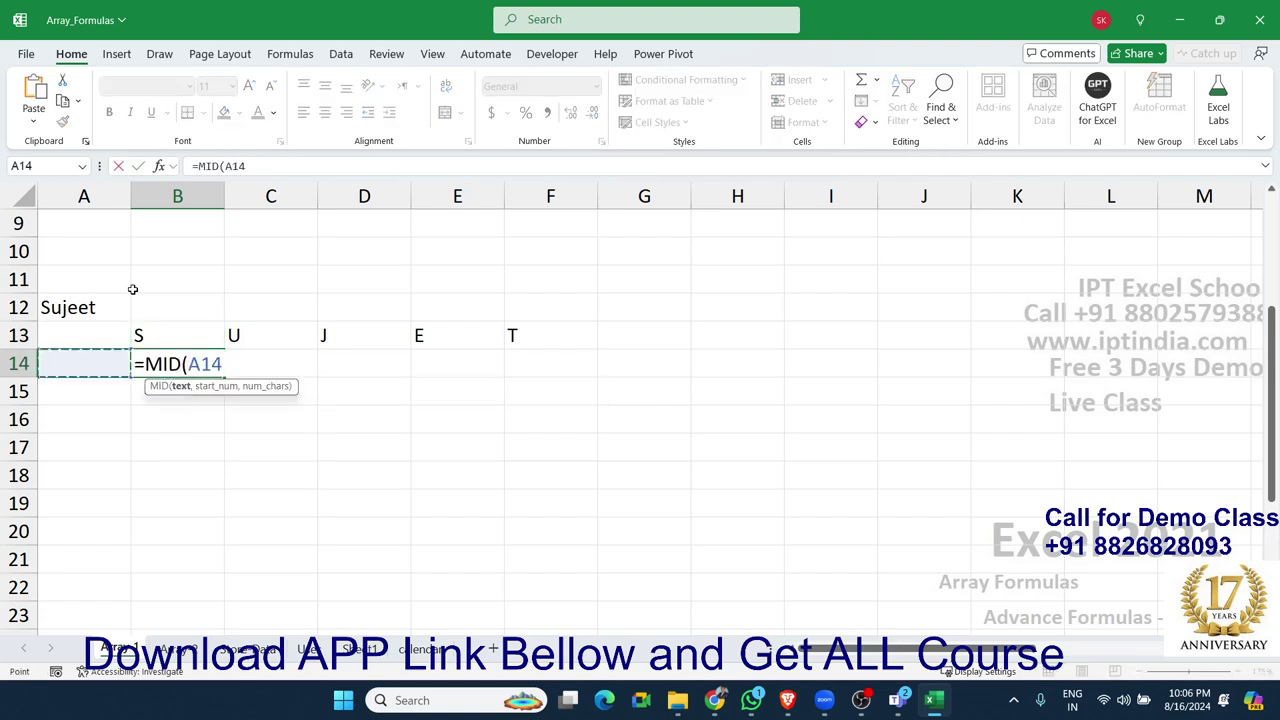
pyautogui.press('Up')
pyautogui.press('Up')
pyautogui.write(',')
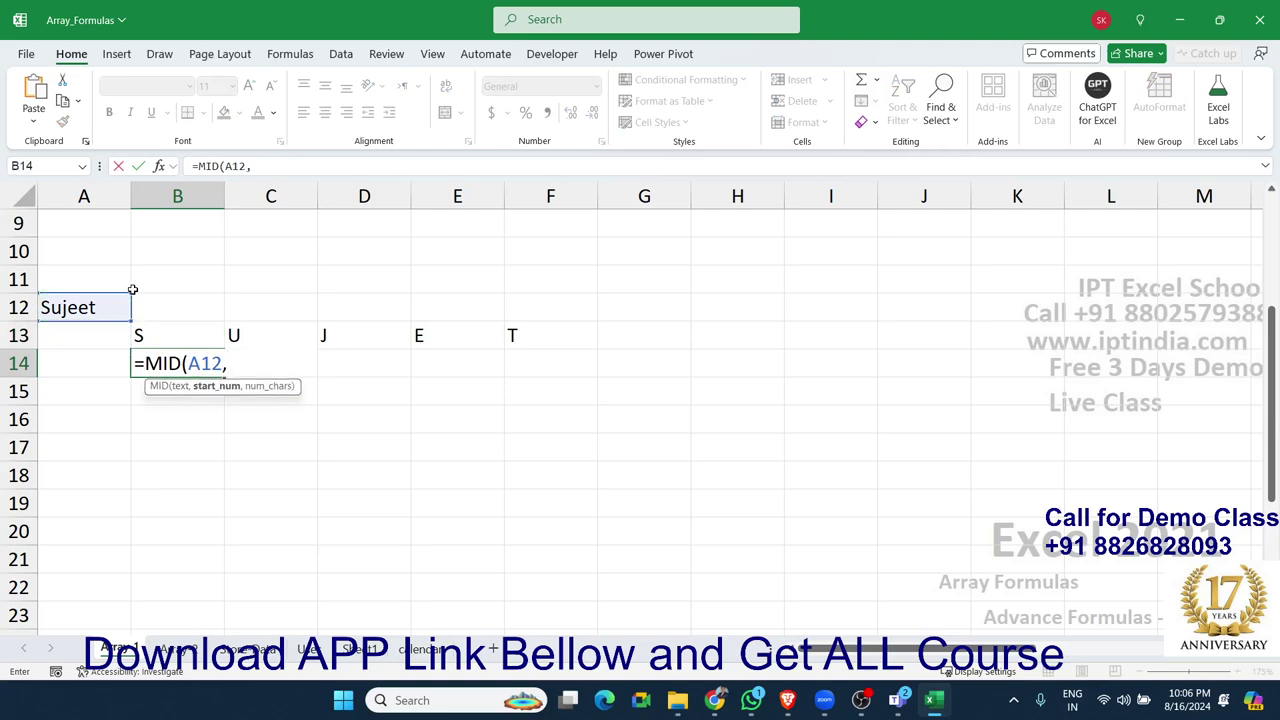
pyautogui.write('1,')
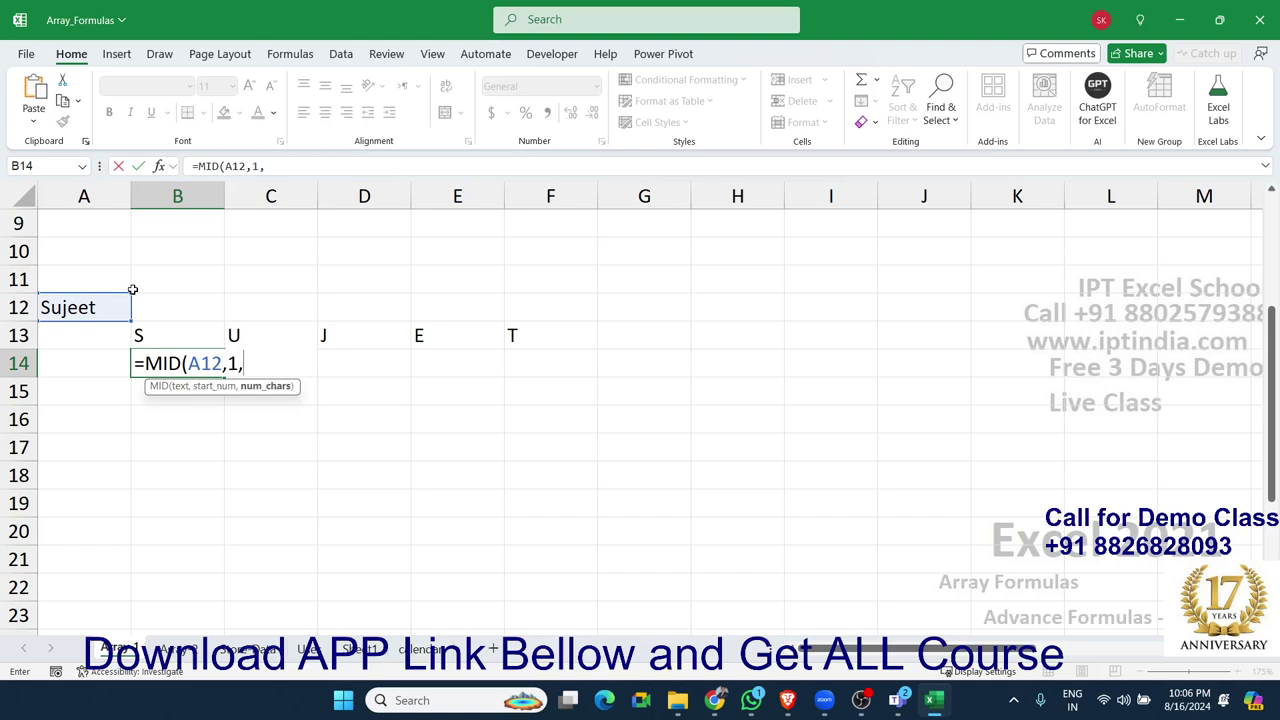
pyautogui.write('1')
pyautogui.press('Return')
pyautogui.press('Up')
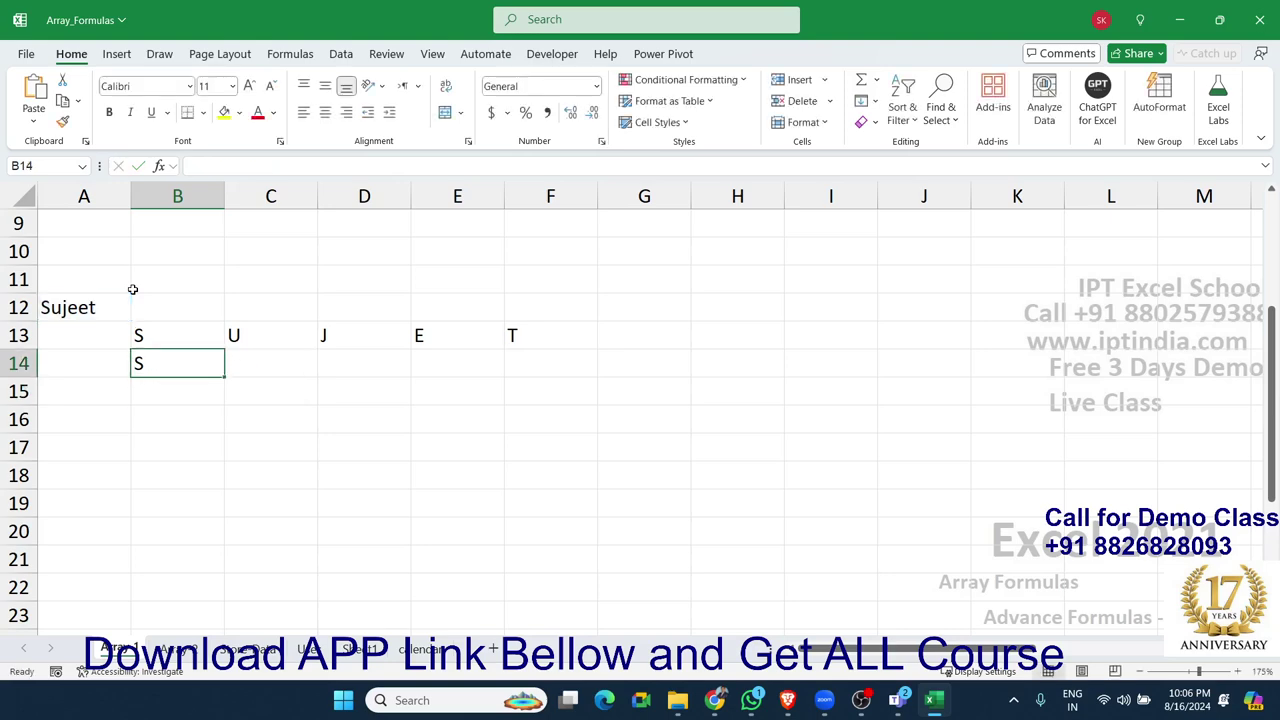
pyautogui.press('Right')
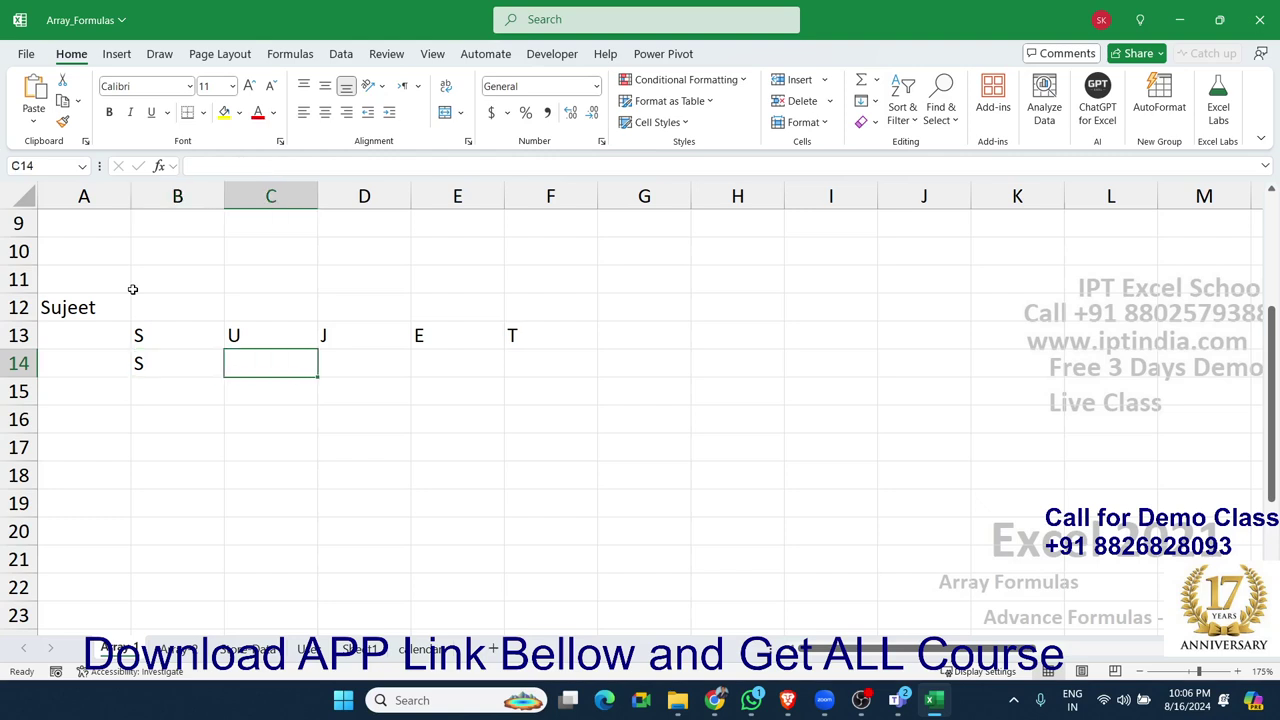
# Step: Enter =MID(A12,2,1) in C14 to return the second letter
pyautogui.write('=mid')
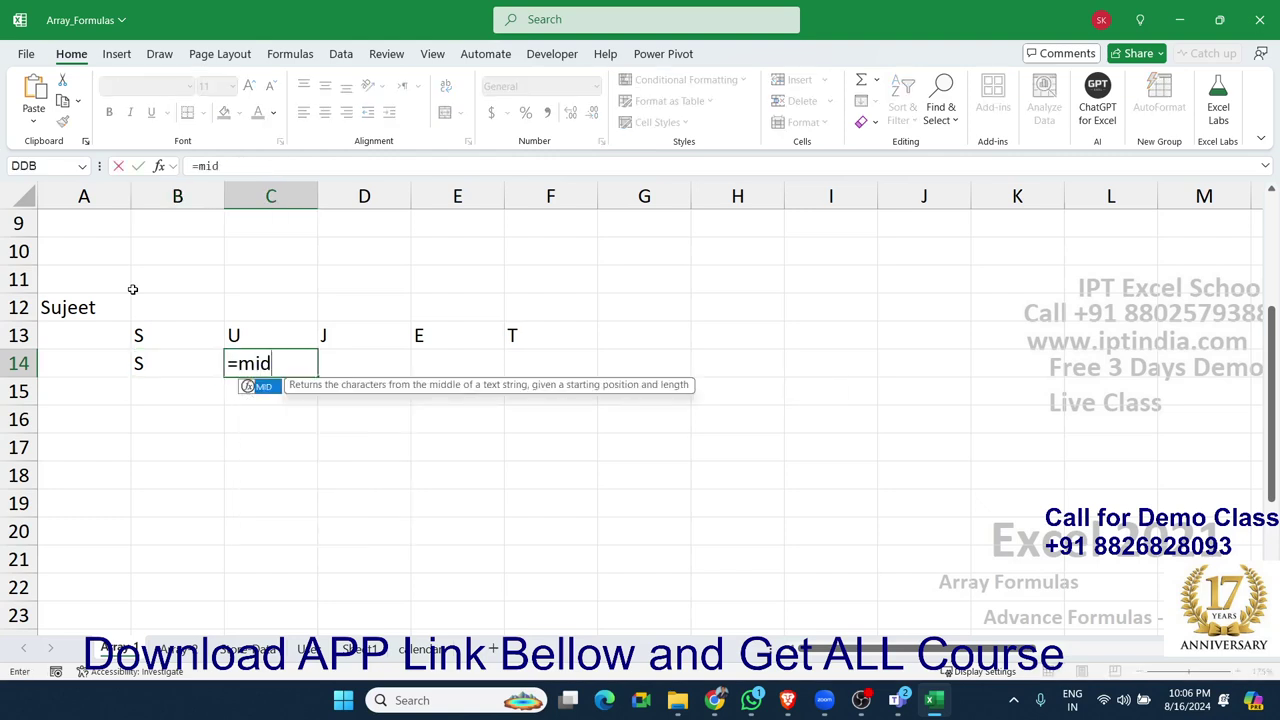
pyautogui.press('Tab')
pyautogui.press('Left')
pyautogui.press('Left')
pyautogui.press('Up')
pyautogui.press('Up')
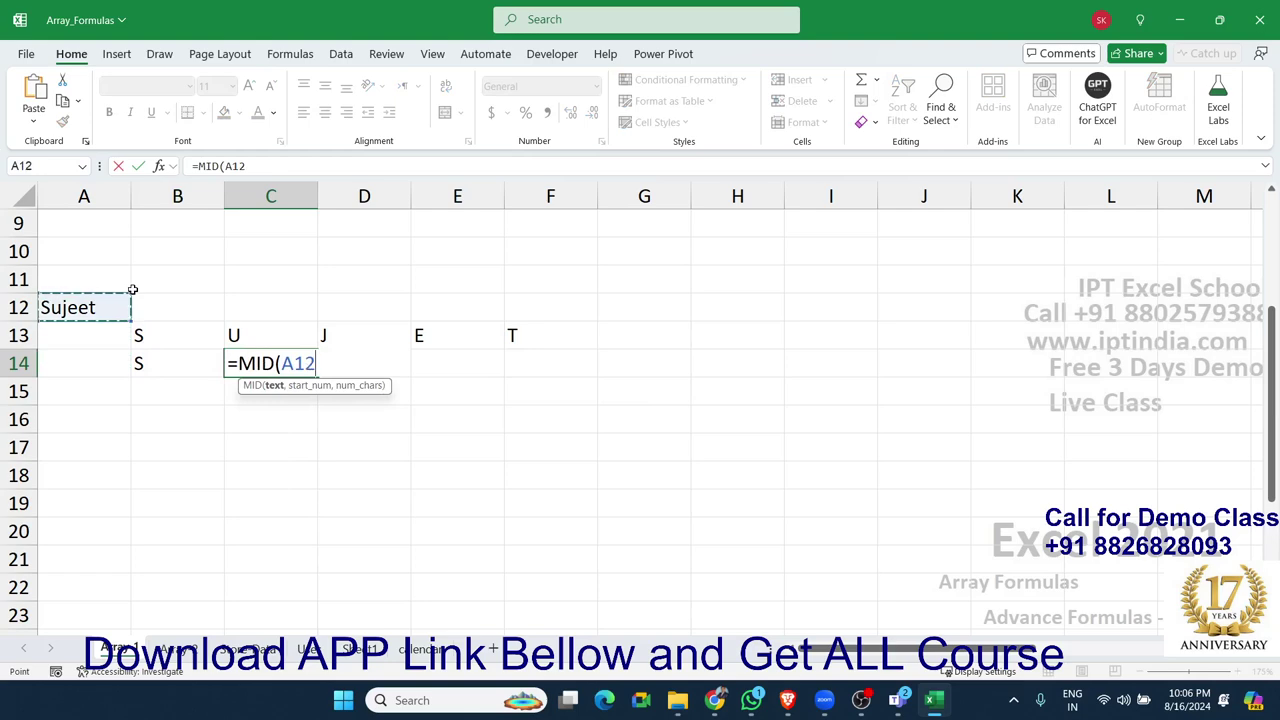
pyautogui.write(',')
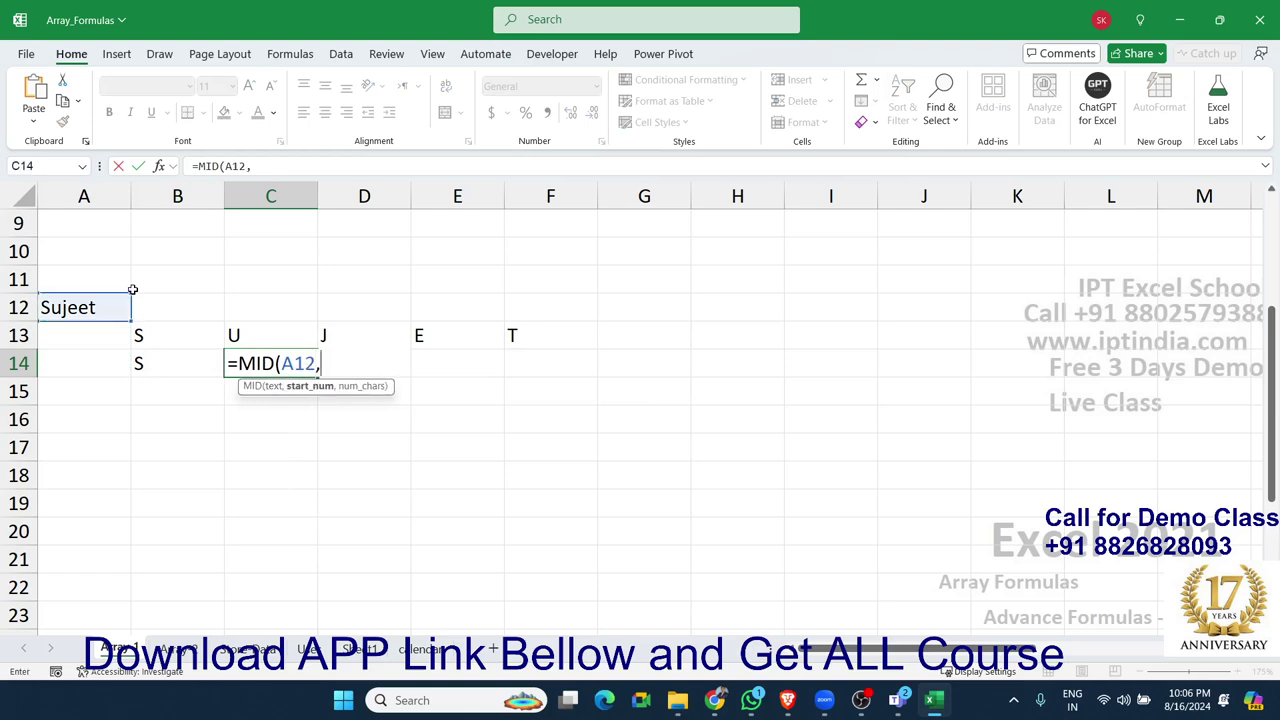
pyautogui.write('2,')
pyautogui.write('1')
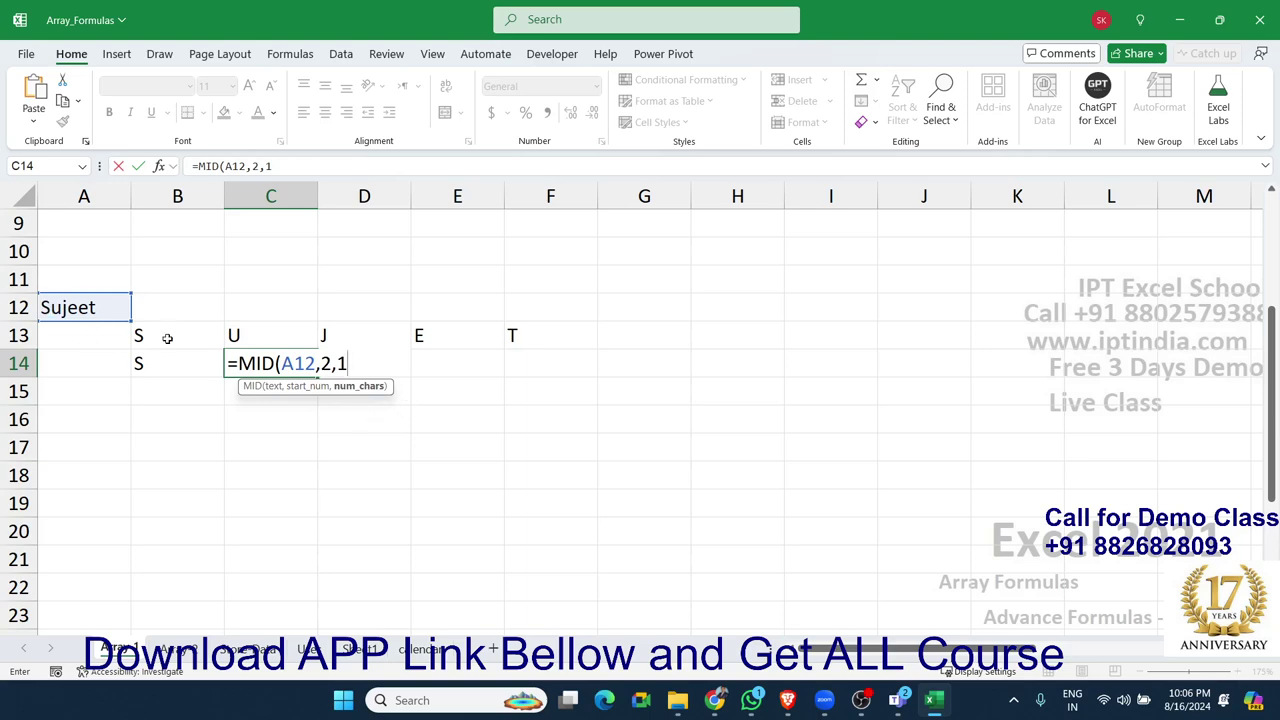
pyautogui.press('Return')
pyautogui.press('Up')
pyautogui.press('Right')
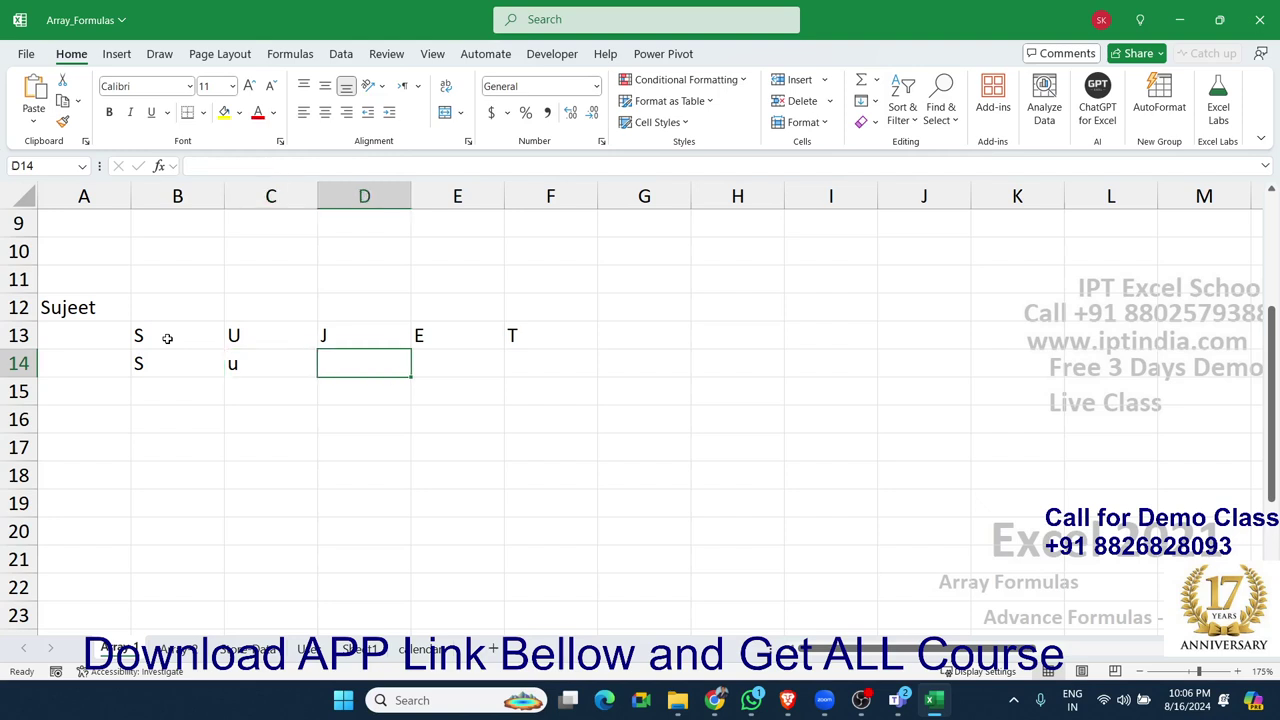
# Step: Enter =MID(A12,3,1) in D14 to return the third letter
pyautogui.write('=')
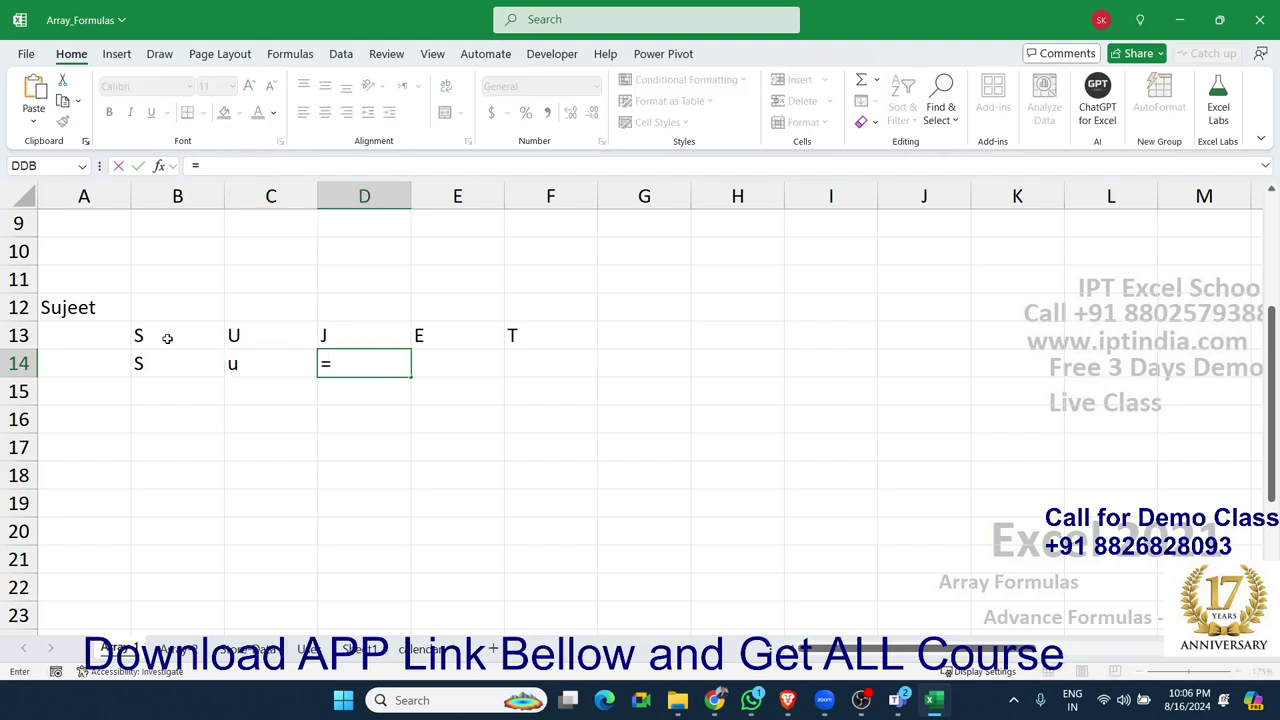
pyautogui.write('mid')
pyautogui.press('Tab')
pyautogui.press('Left')
pyautogui.press('Left')
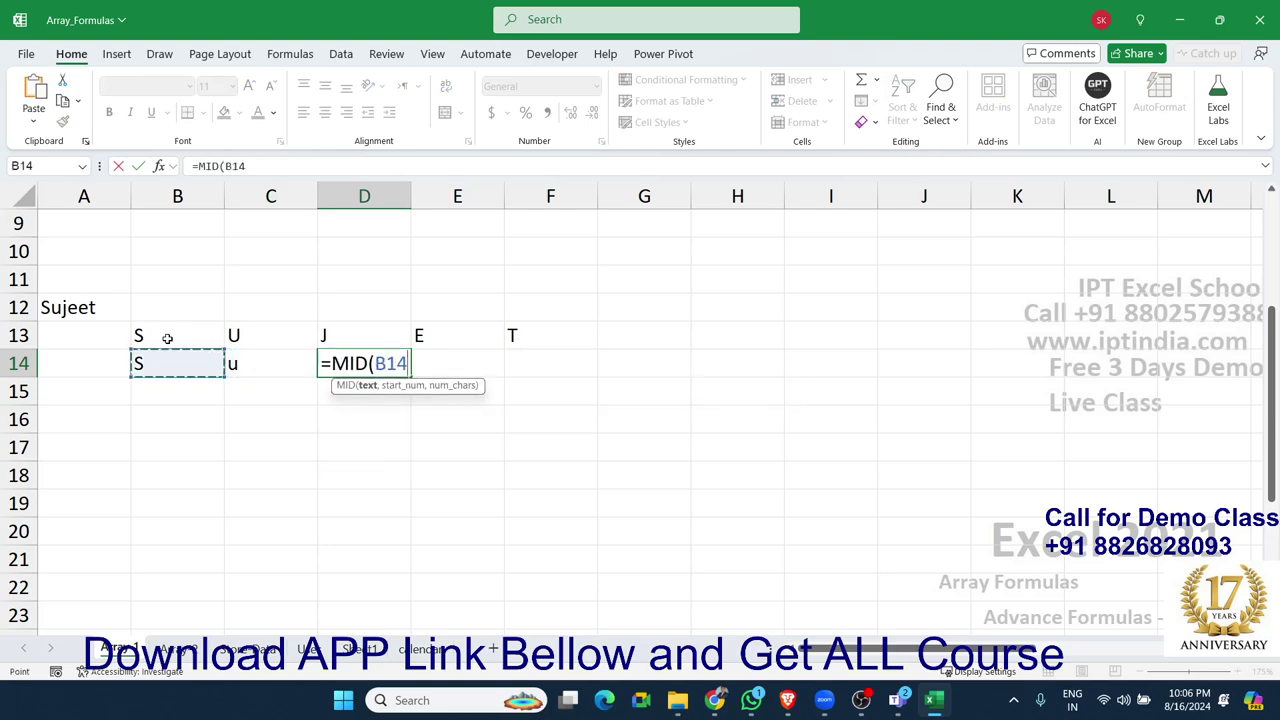
pyautogui.press('Up')
pyautogui.press('Up')
pyautogui.press('Left')
pyautogui.write(',')
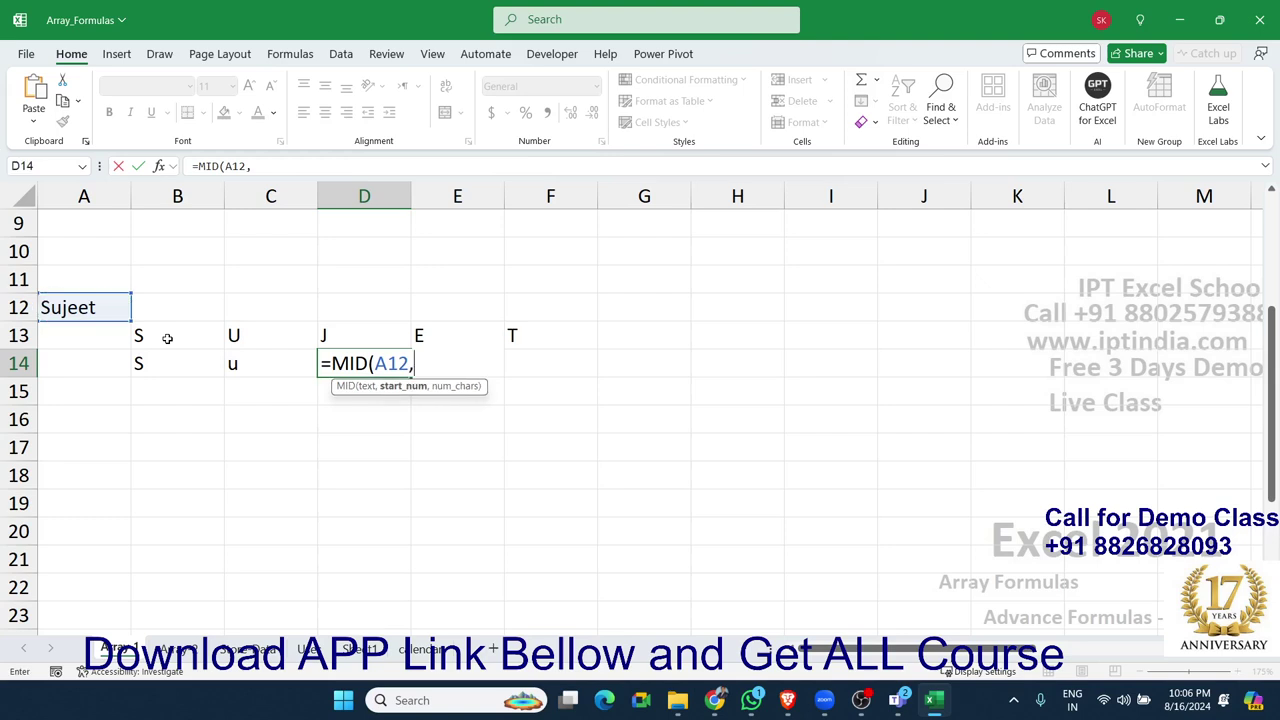
pyautogui.write('3,1')
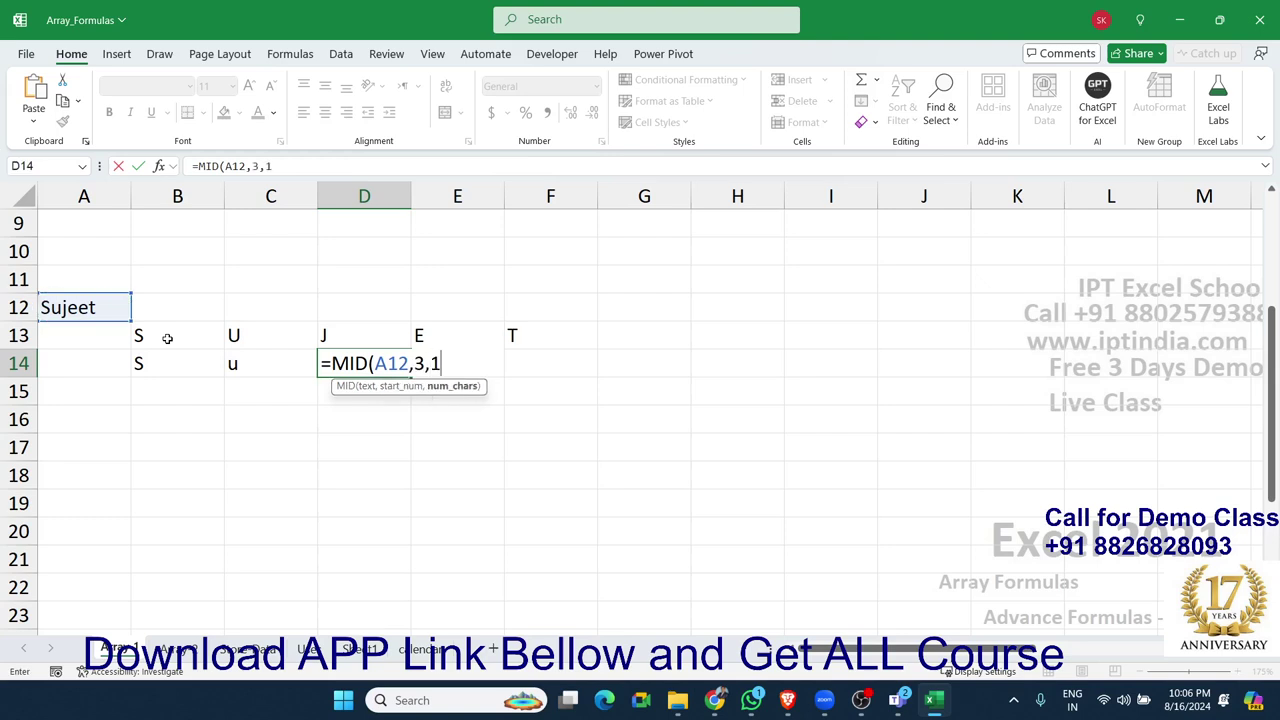
pyautogui.press('Return')
pyautogui.press('Up')
pyautogui.press('Right')
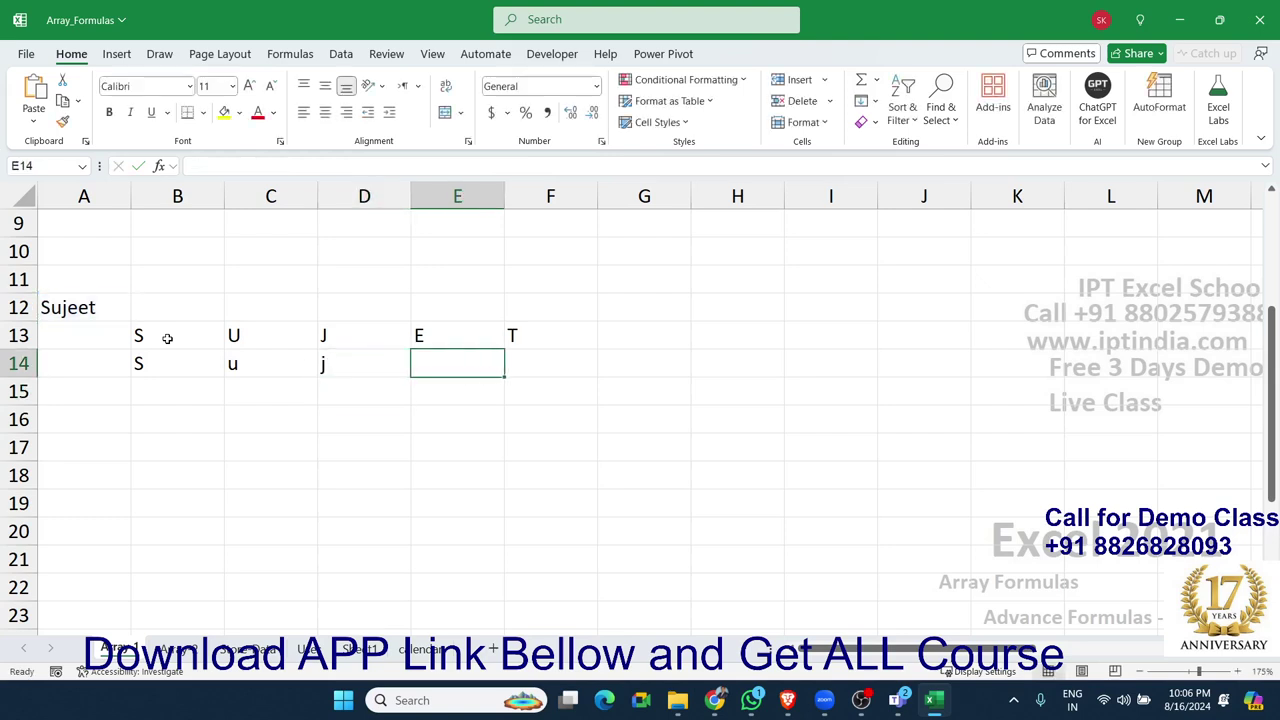
pyautogui.press('Left')
pyautogui.press('Right')
pyautogui.press('Right')
# Step: Change F13 to E and add T in G13
pyautogui.press('Up')
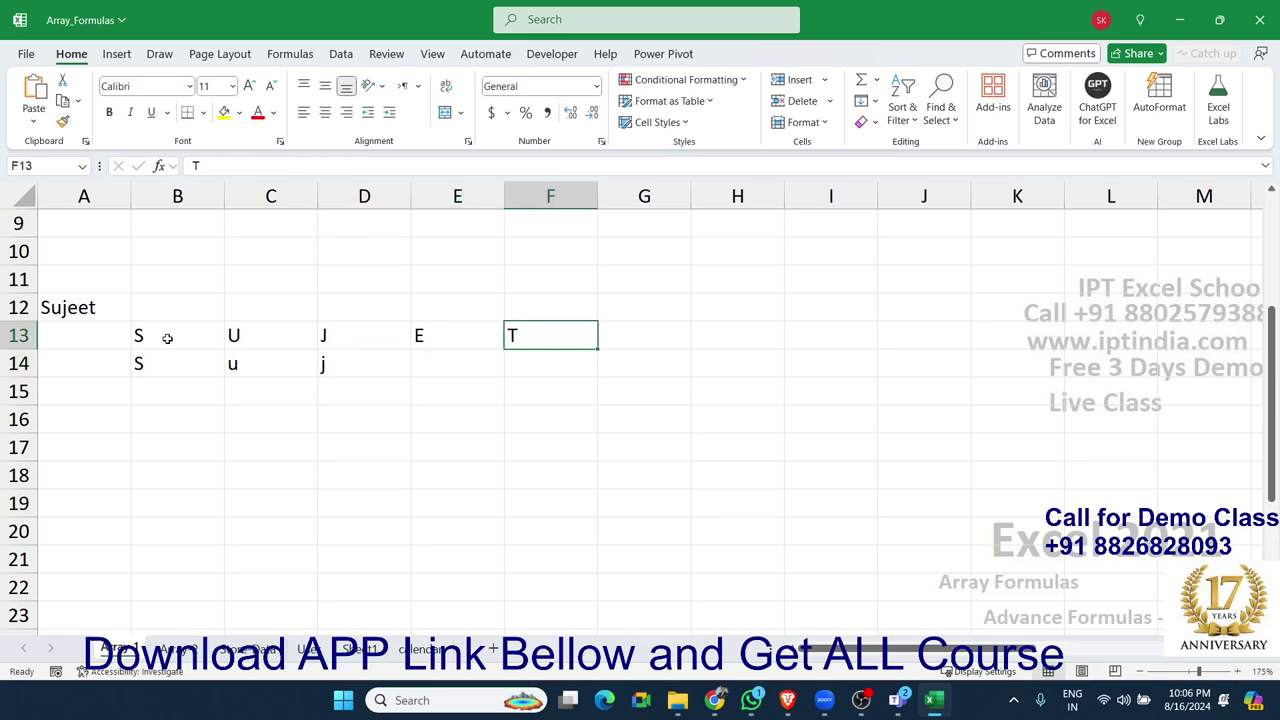
pyautogui.press('F2')
pyautogui.press('BackSpace')
pyautogui.write('E')
pyautogui.press('Tab')
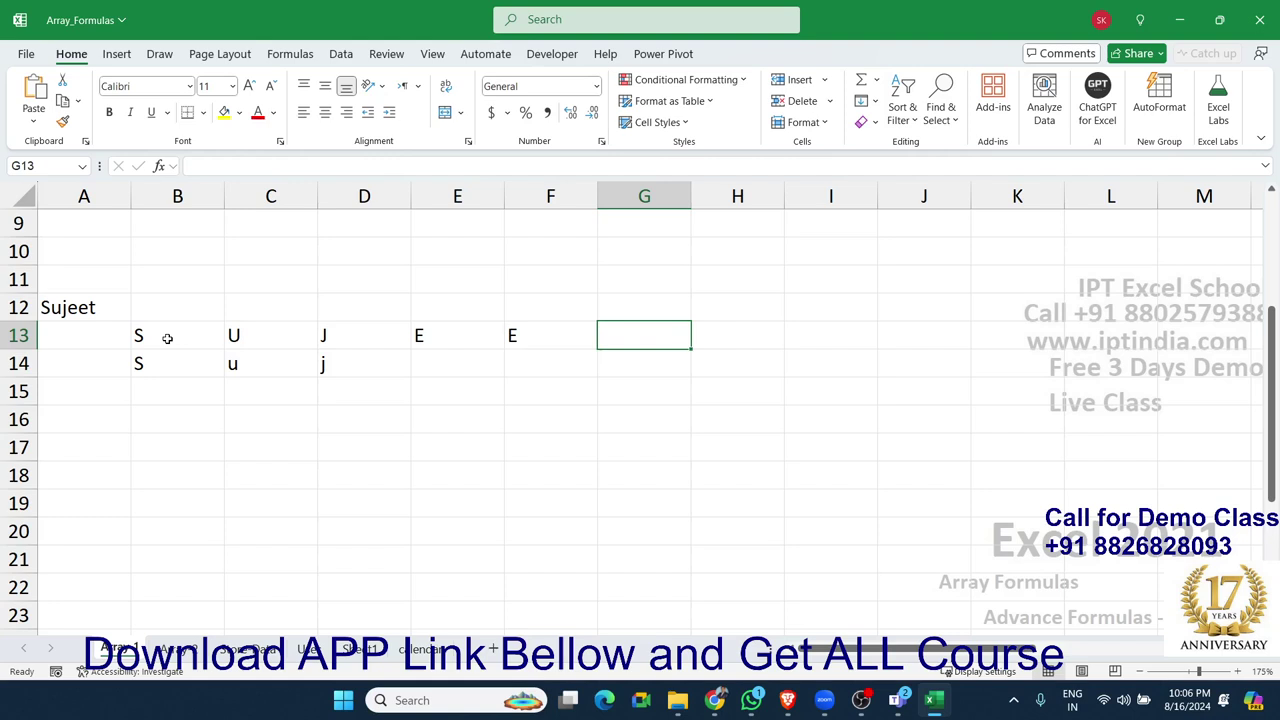
pyautogui.write('T')
pyautogui.press('Return')
# Step: Enter =MID(A12,4,1) in E14 to return the fourth letter
pyautogui.write('=')
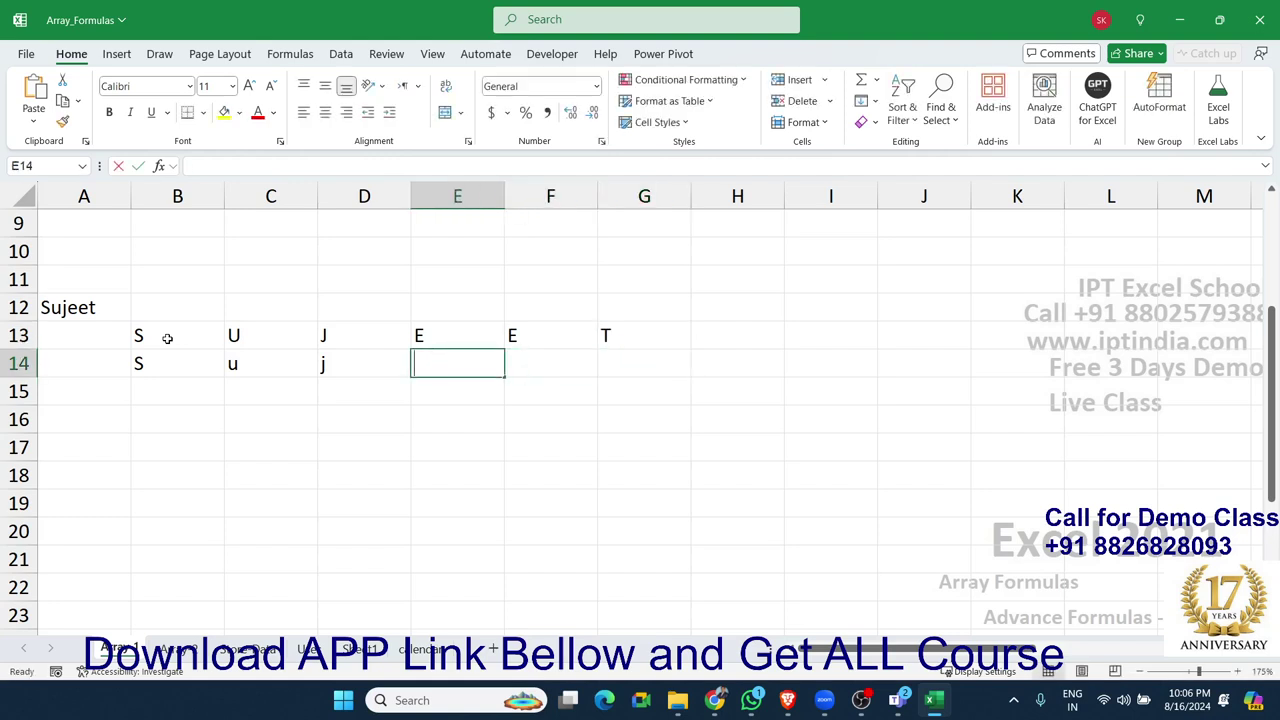
pyautogui.write('mid')
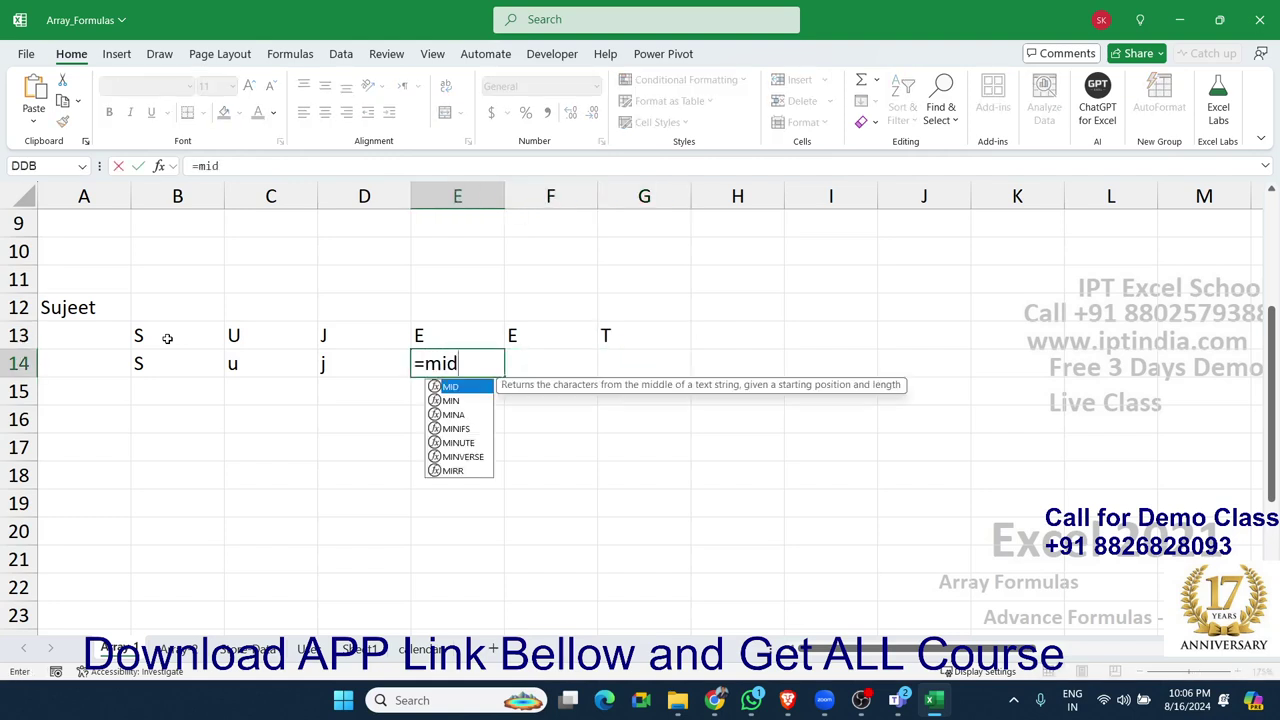
pyautogui.press('Tab')
pyautogui.press('Left')
pyautogui.press('Left')
pyautogui.press('Left')
pyautogui.press('Left')
pyautogui.press('Up')
pyautogui.press('Up')
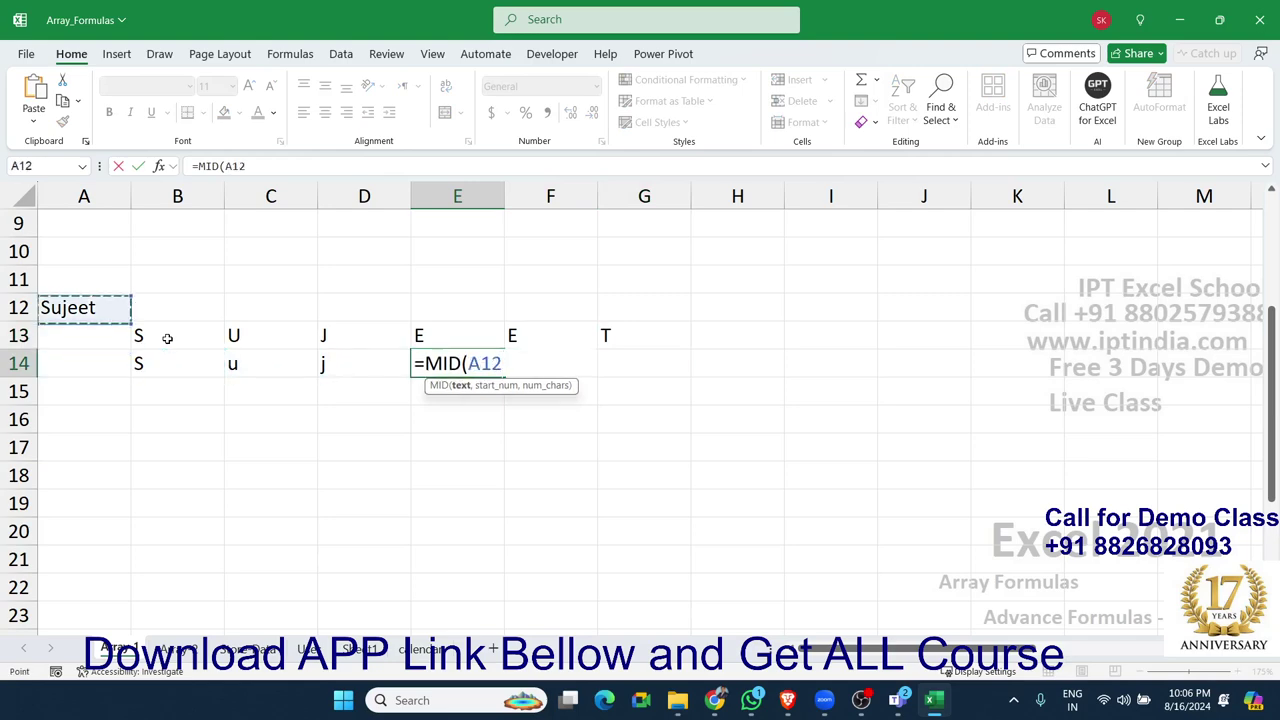
pyautogui.write(',4,1')
pyautogui.press('Return')
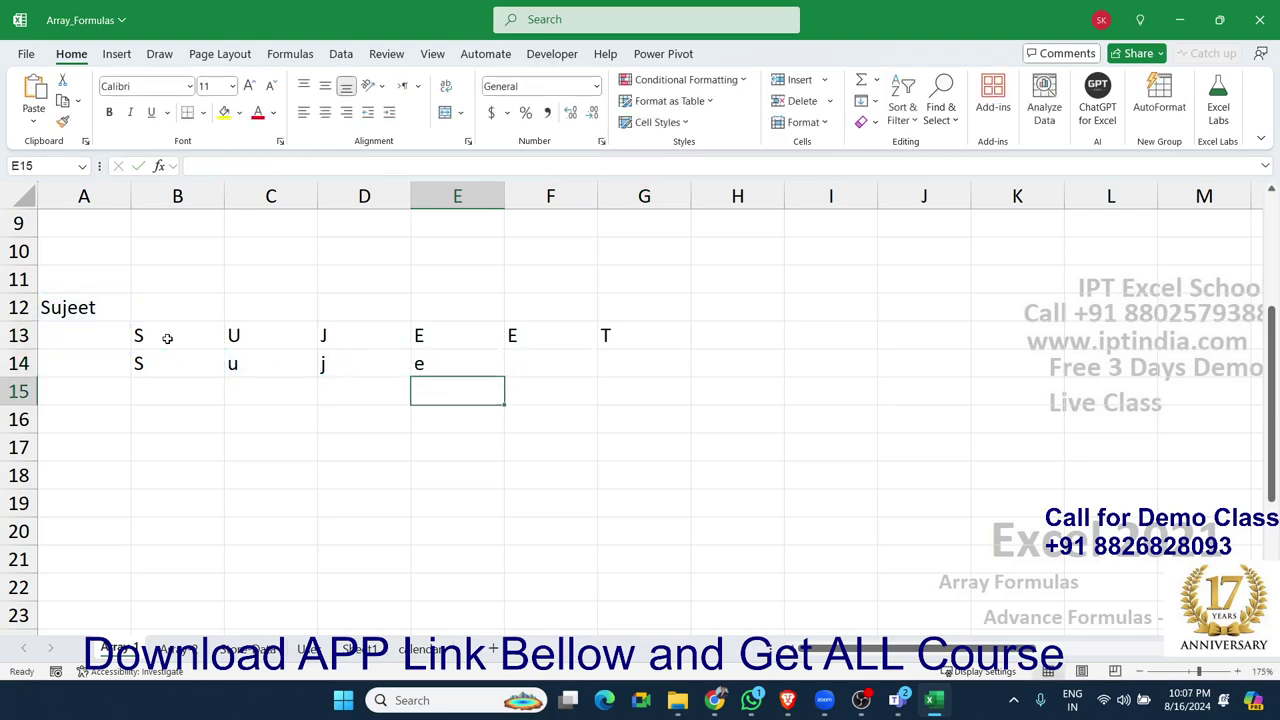
pyautogui.press('Up')
pyautogui.press('Right')
# Step: Enter =MID(A12,5,1) in F14, fixing a stray brace that caused a formula error
pyautogui.write('=')
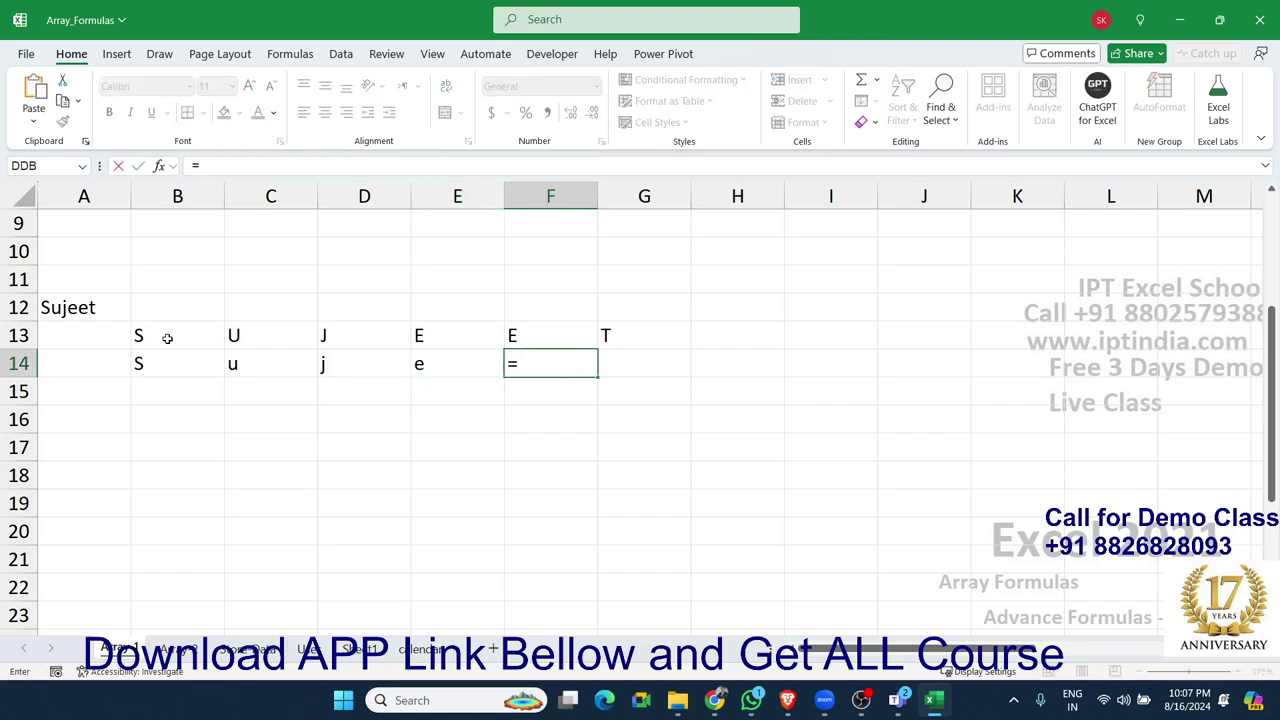
pyautogui.write('mid')
pyautogui.press('Tab')
pyautogui.press('Down')
pyautogui.press('Down')
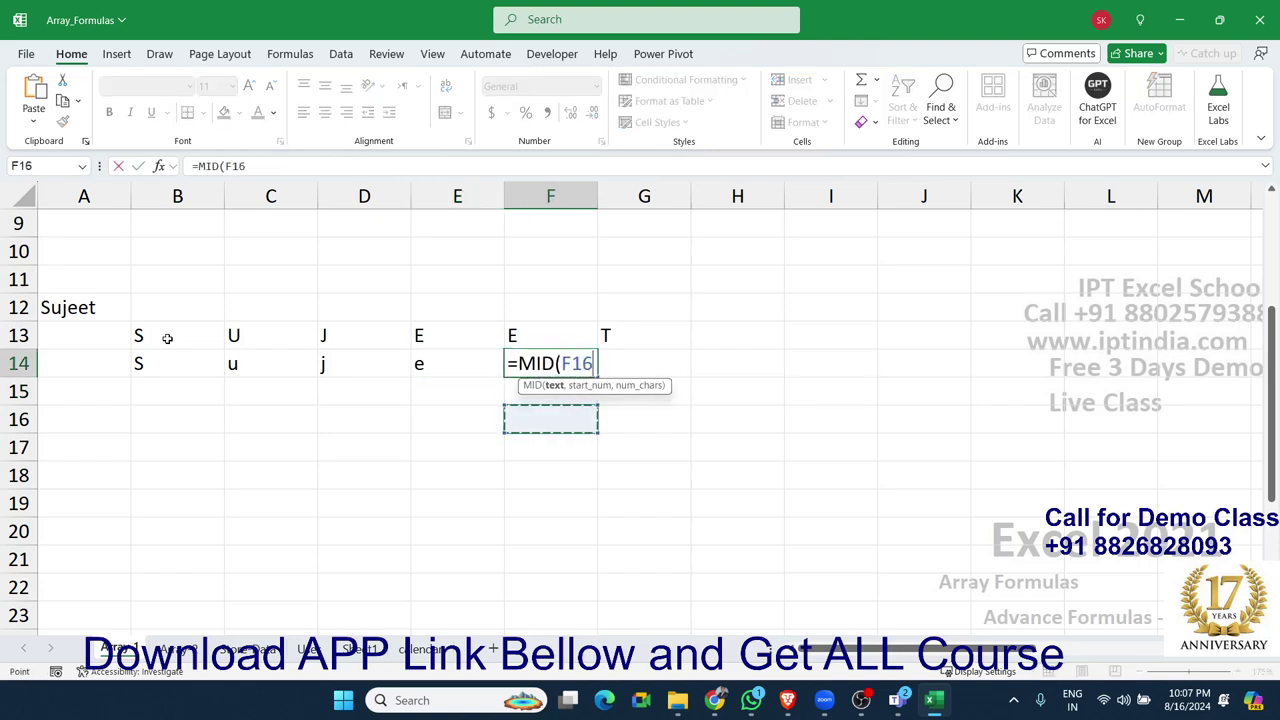
pyautogui.press('Down')
pyautogui.press('Left')
pyautogui.press('Left')
pyautogui.press('Left')
pyautogui.press('Left')
pyautogui.press('Left')
pyautogui.press('Up')
pyautogui.press('Up')
pyautogui.press('Up')
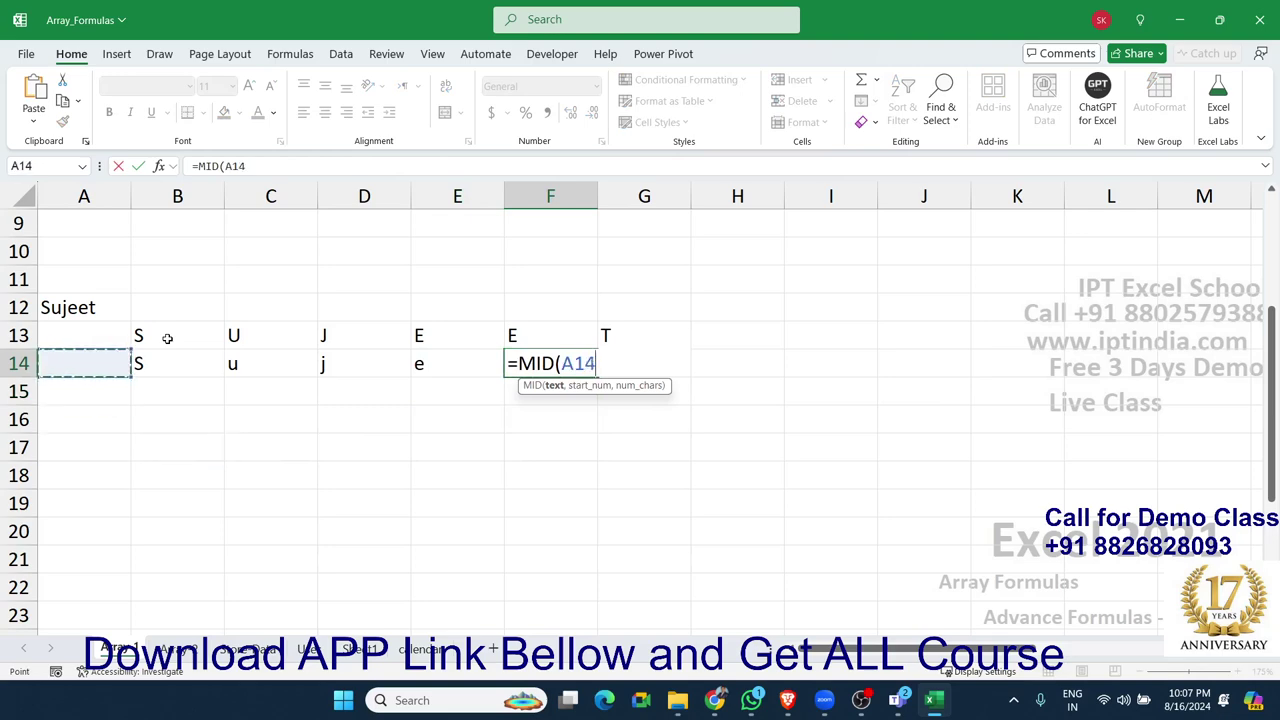
pyautogui.press('Up')
pyautogui.press('Up')
pyautogui.write(',')
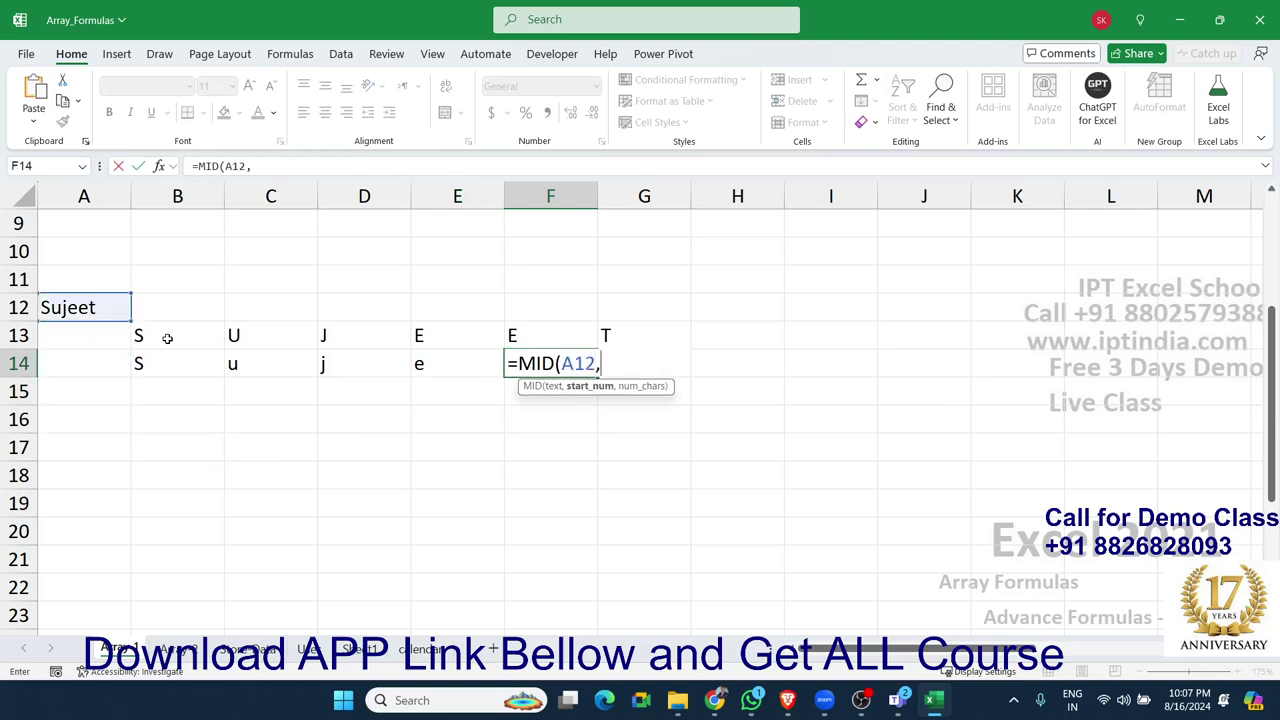
pyautogui.write('{')
pyautogui.write('1')
pyautogui.press('BackSpace')
pyautogui.press('BackSpace')
pyautogui.write('5,1')
pyautogui.write('}')
pyautogui.press('Return')
pyautogui.press('Return')
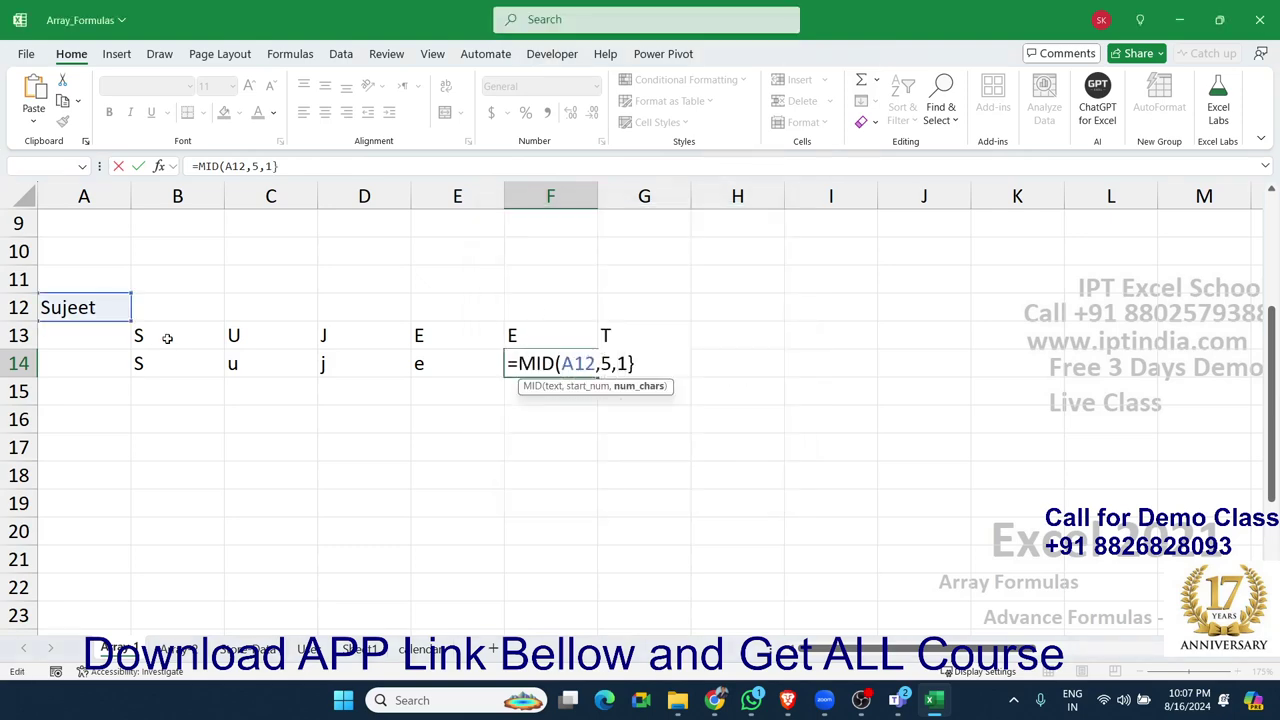
pyautogui.press('BackSpace')
pyautogui.press('Return')
pyautogui.press('Up')
pyautogui.press('Right')
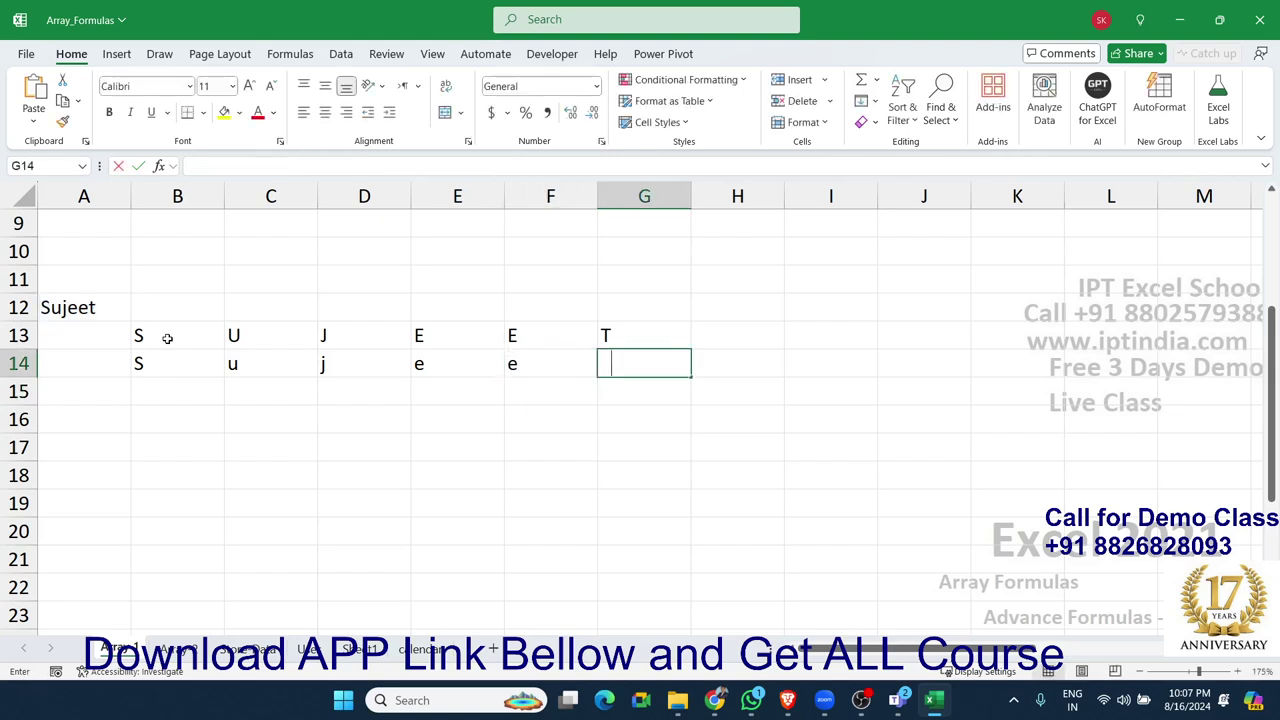
# Step: Enter =MID(A12,6,1) in G14 to return the sixth letter
pyautogui.write('=mid')
pyautogui.press('Tab')
pyautogui.press('Left')
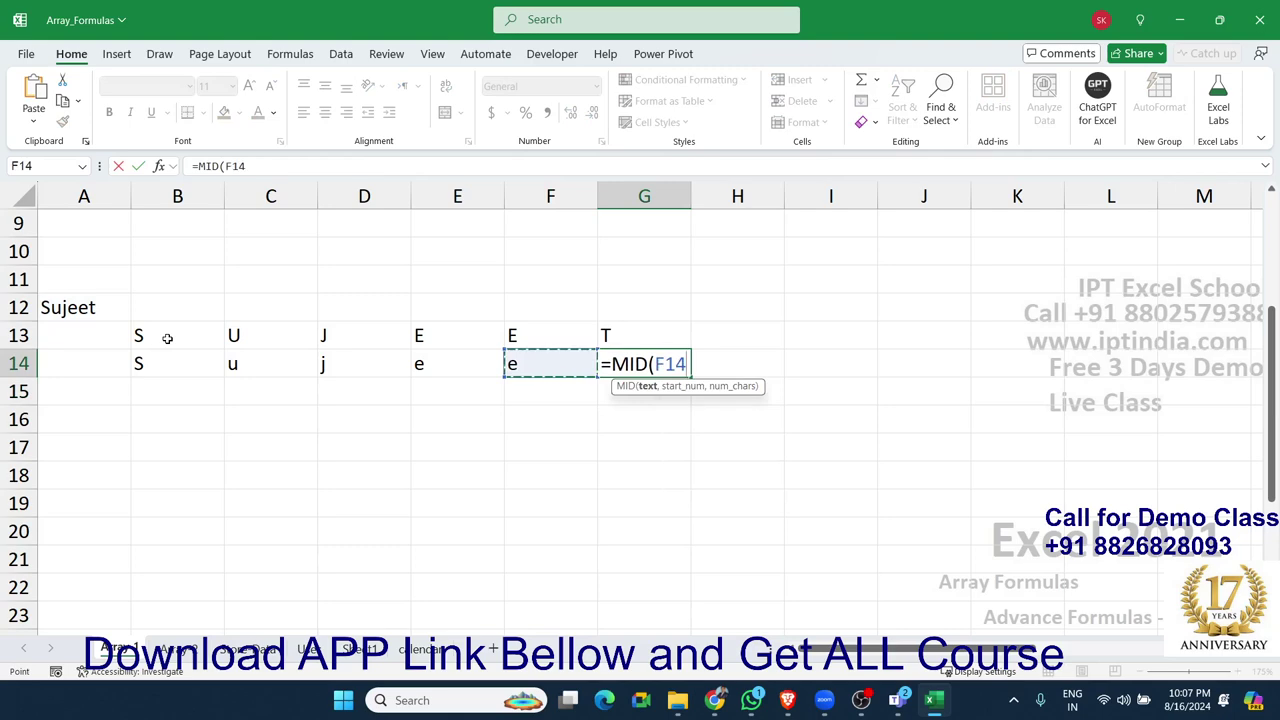
pyautogui.press('Left')
pyautogui.press('Left')
pyautogui.press('Left')
pyautogui.press('Left')
pyautogui.press('Left')
pyautogui.press('Up')
pyautogui.press('Up')
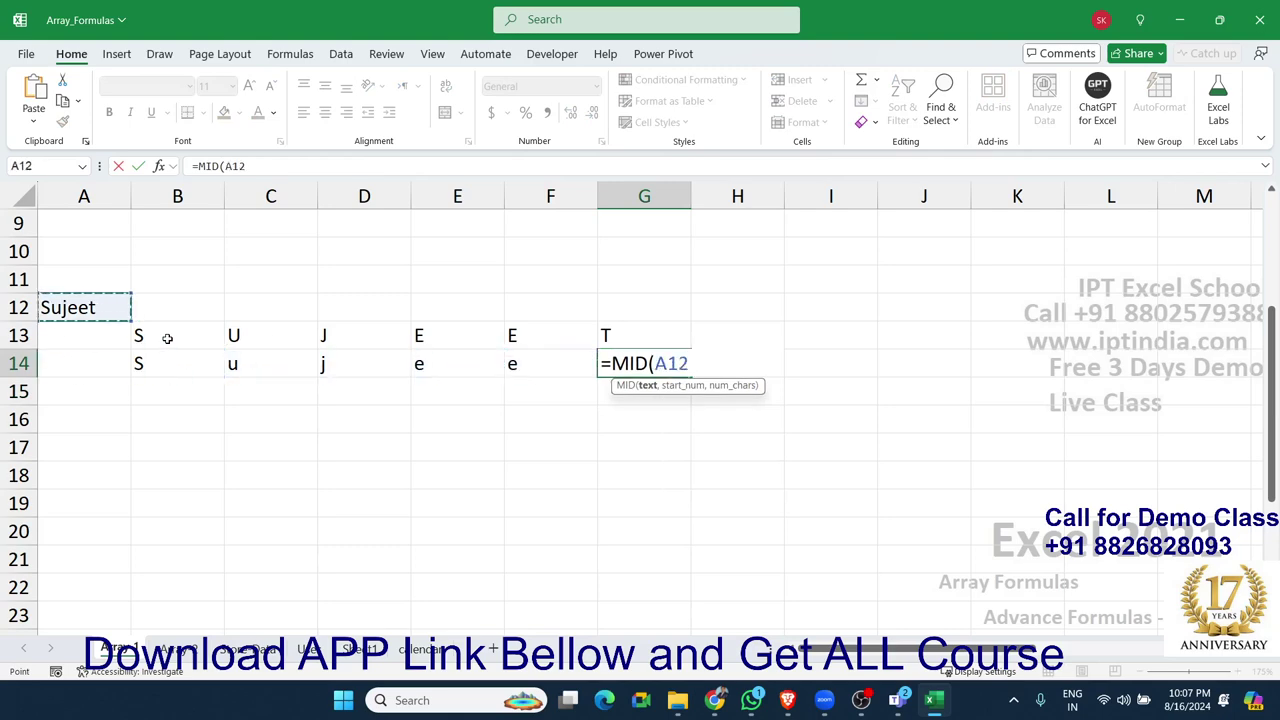
pyautogui.write(',{')
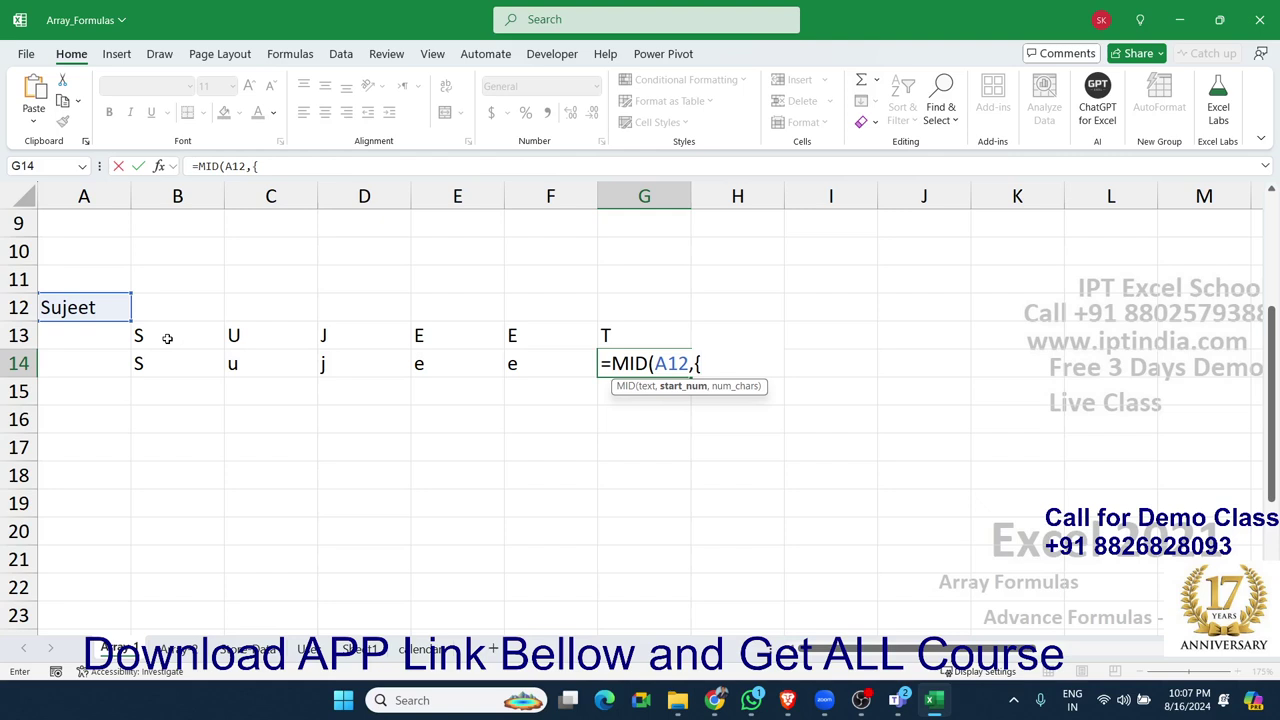
pyautogui.press('BackSpace')
pyautogui.write('3')
pyautogui.press('BackSpace')
pyautogui.write('6,')
pyautogui.write('1_')
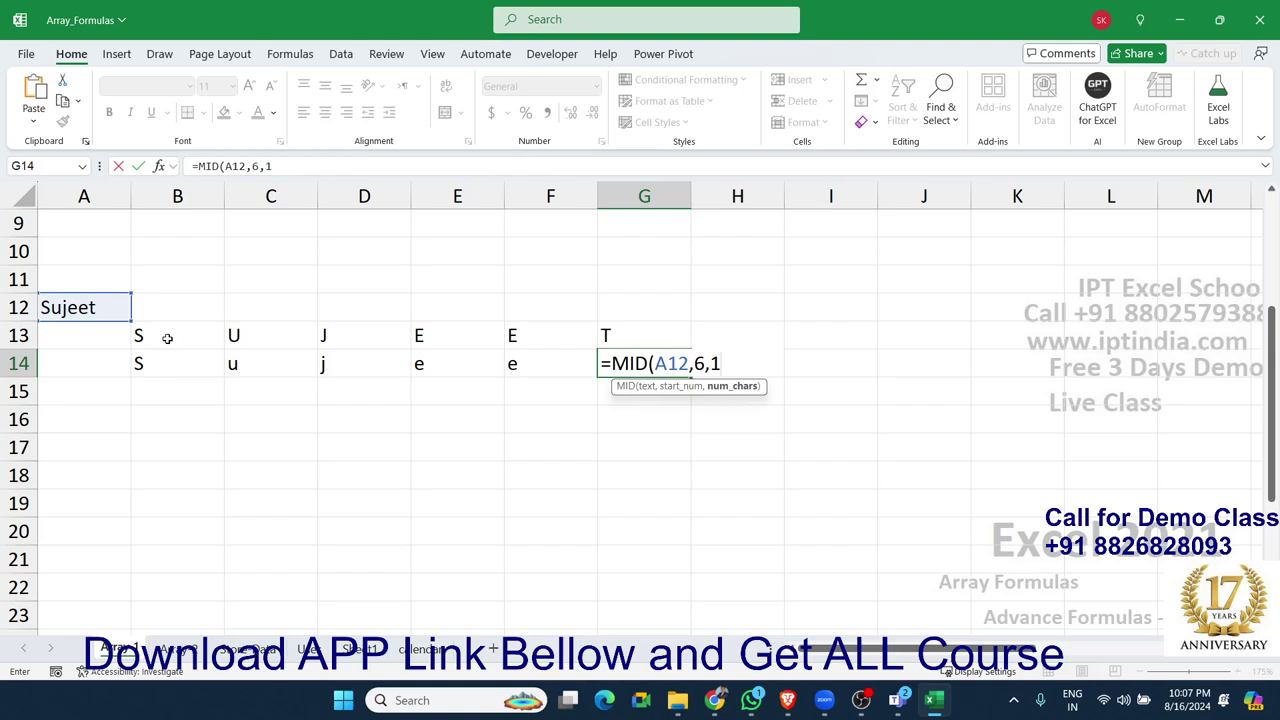
pyautogui.press('Return')
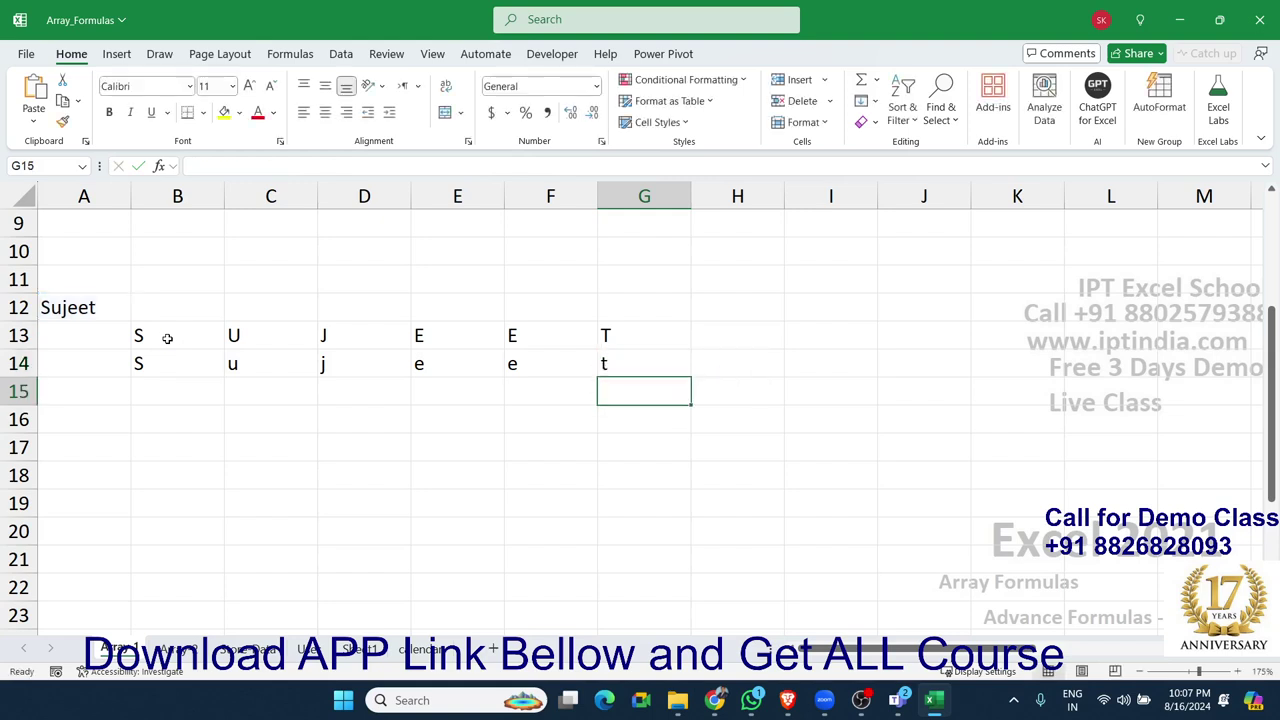
# Step: Dismiss the spell-check prompt, review G14, and start a MID formula in B15
pyautogui.press('F7')
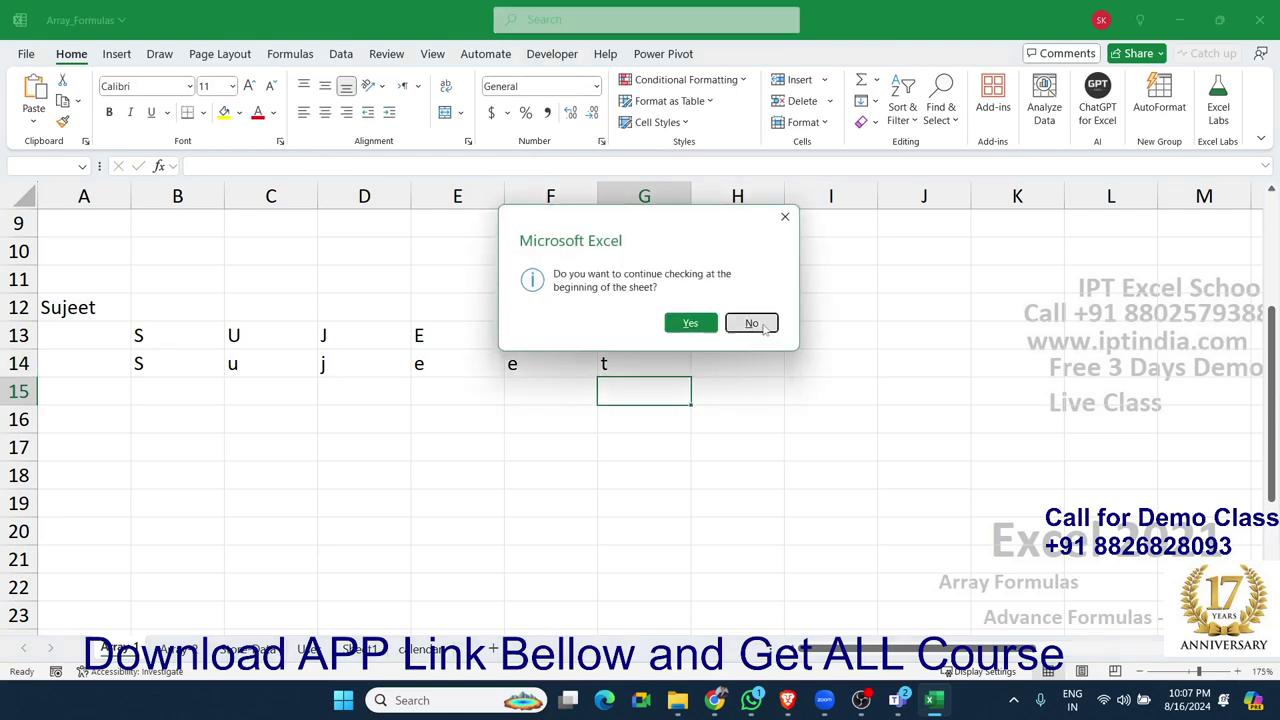
pyautogui.click(750, 324)
pyautogui.click(621, 366)
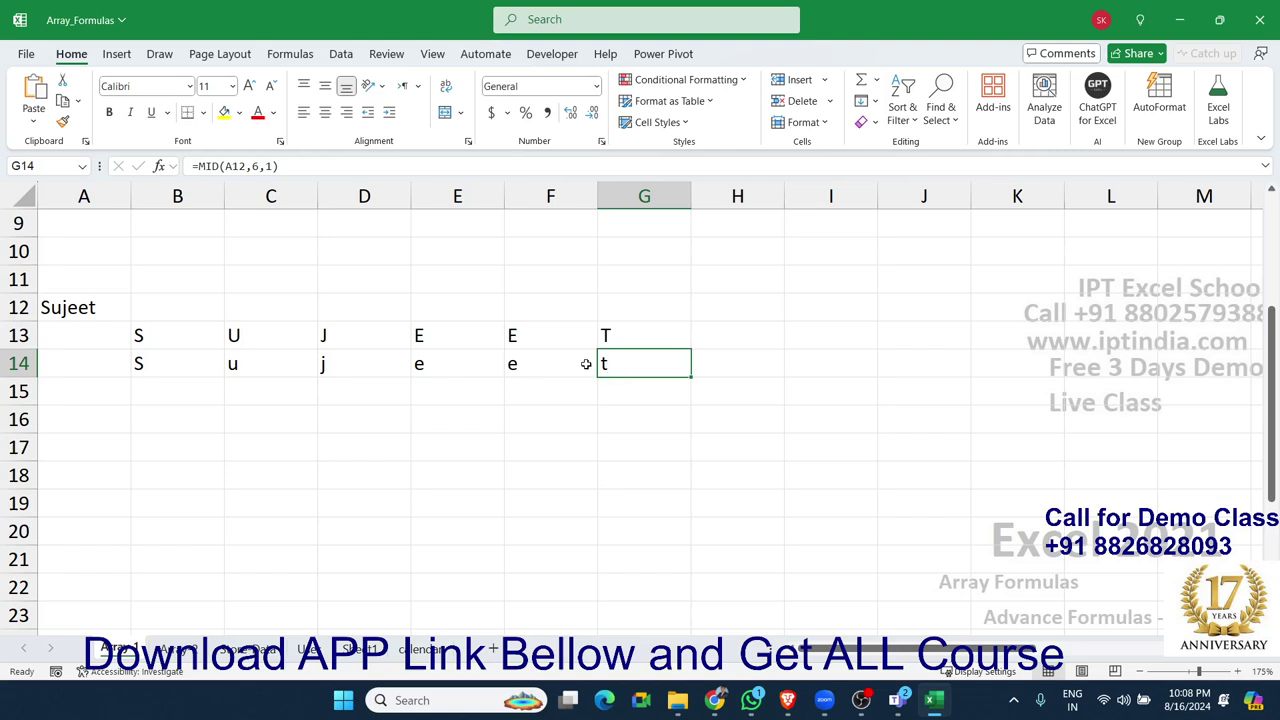
pyautogui.click(166, 388)
pyautogui.write('=')
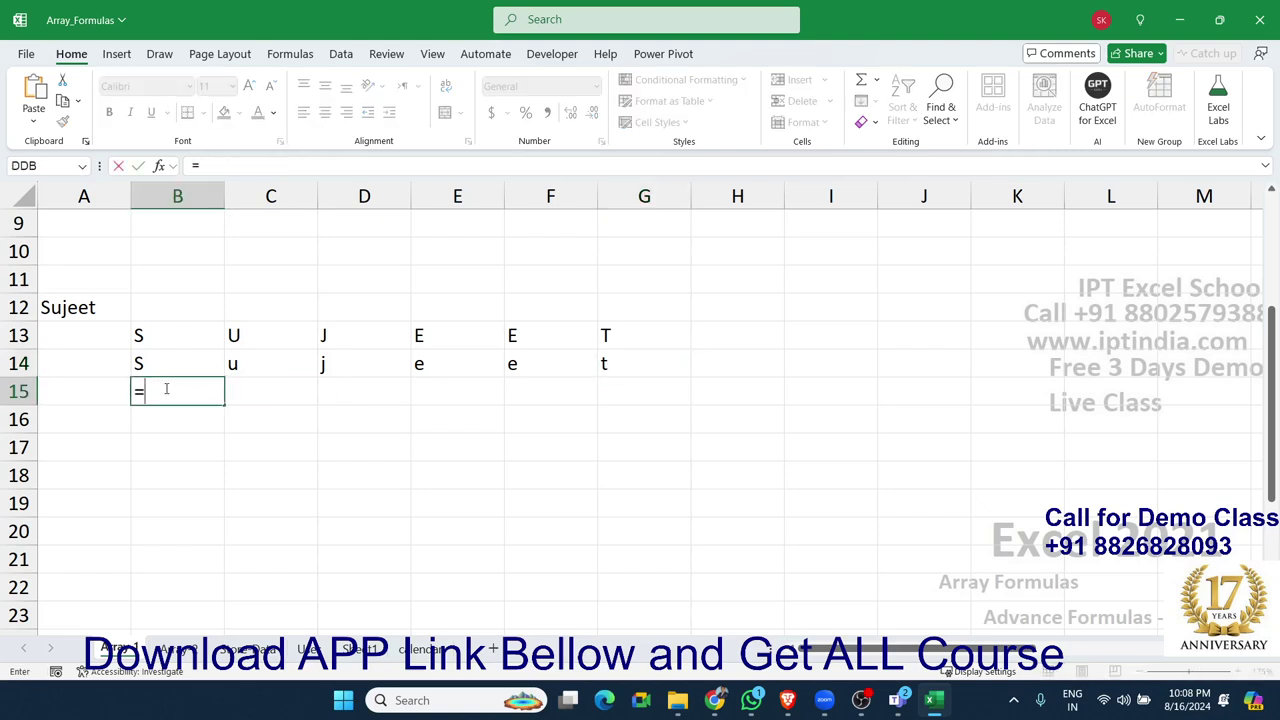
pyautogui.write('mid')
# Step: Complete =MID(A12,{1,2,3,4,5,6},1) in B15 so all six letters spill across B15:G15
pyautogui.press('Tab')
pyautogui.press('Left')
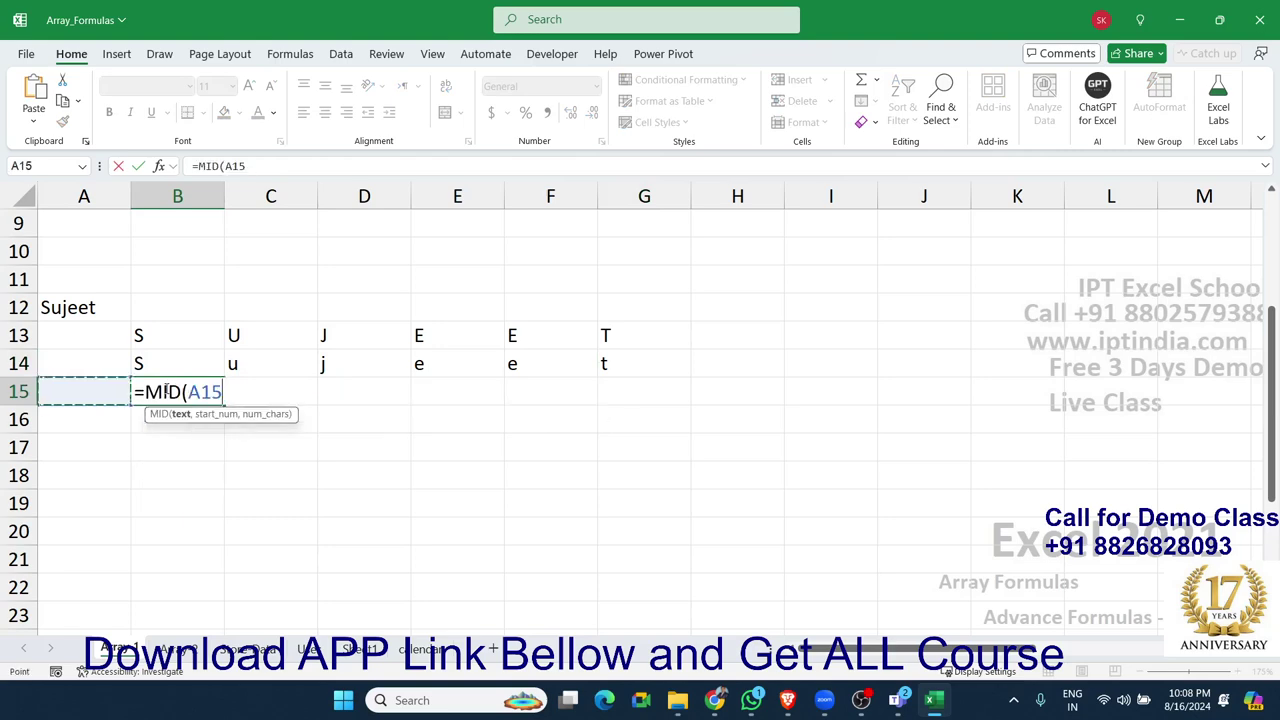
pyautogui.press('Up')
pyautogui.press('Up')
pyautogui.press('Up')
pyautogui.write(',')
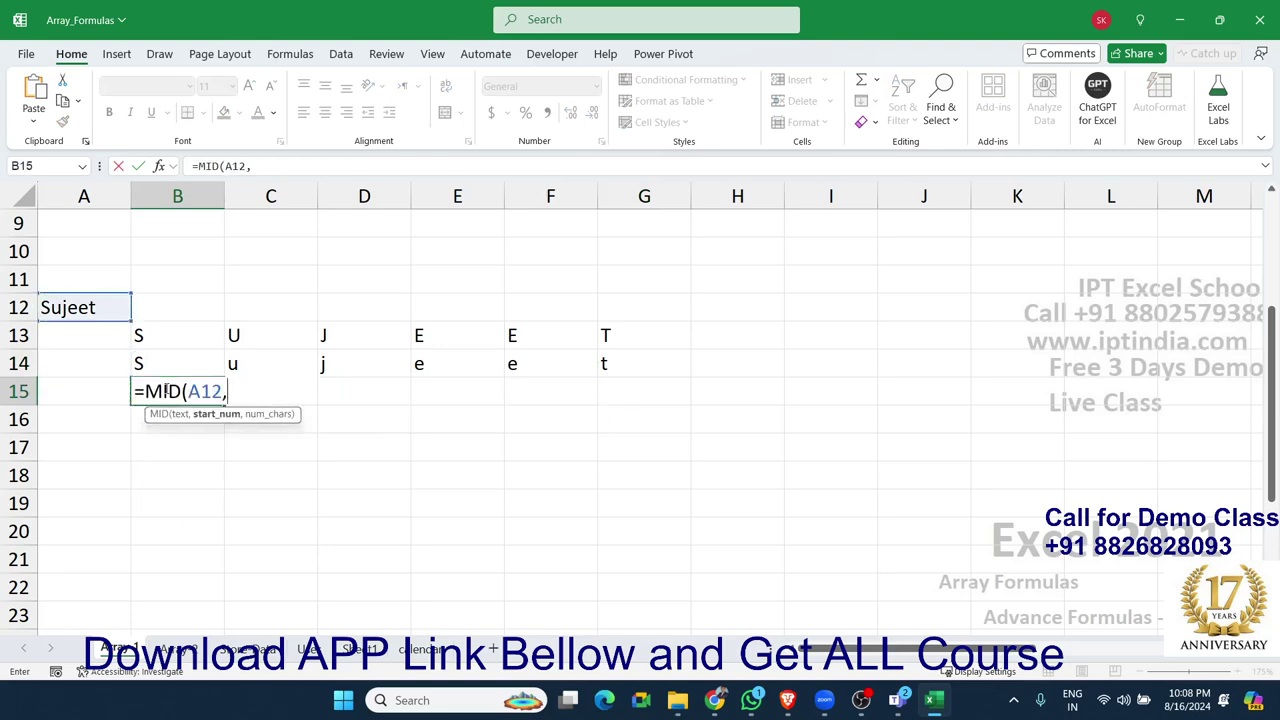
pyautogui.write('{')
pyautogui.write('1,2,3,4,5')
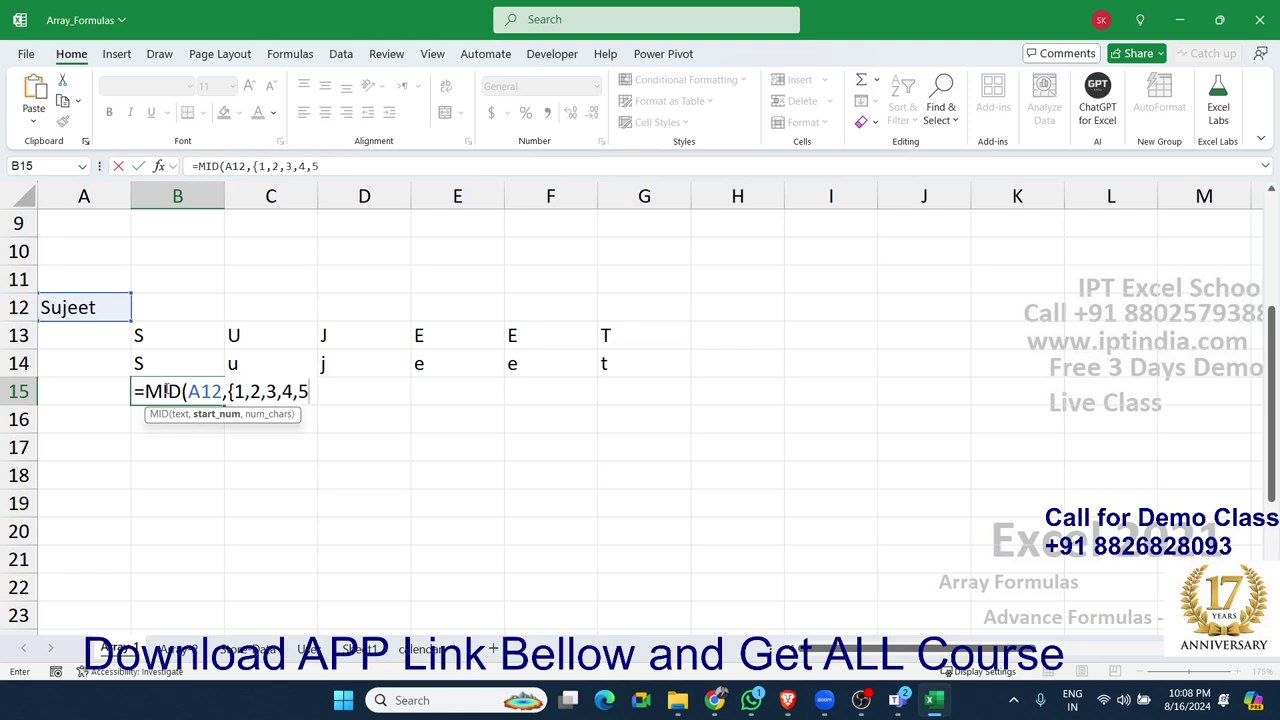
pyautogui.write(',6}')
pyautogui.write(',1')
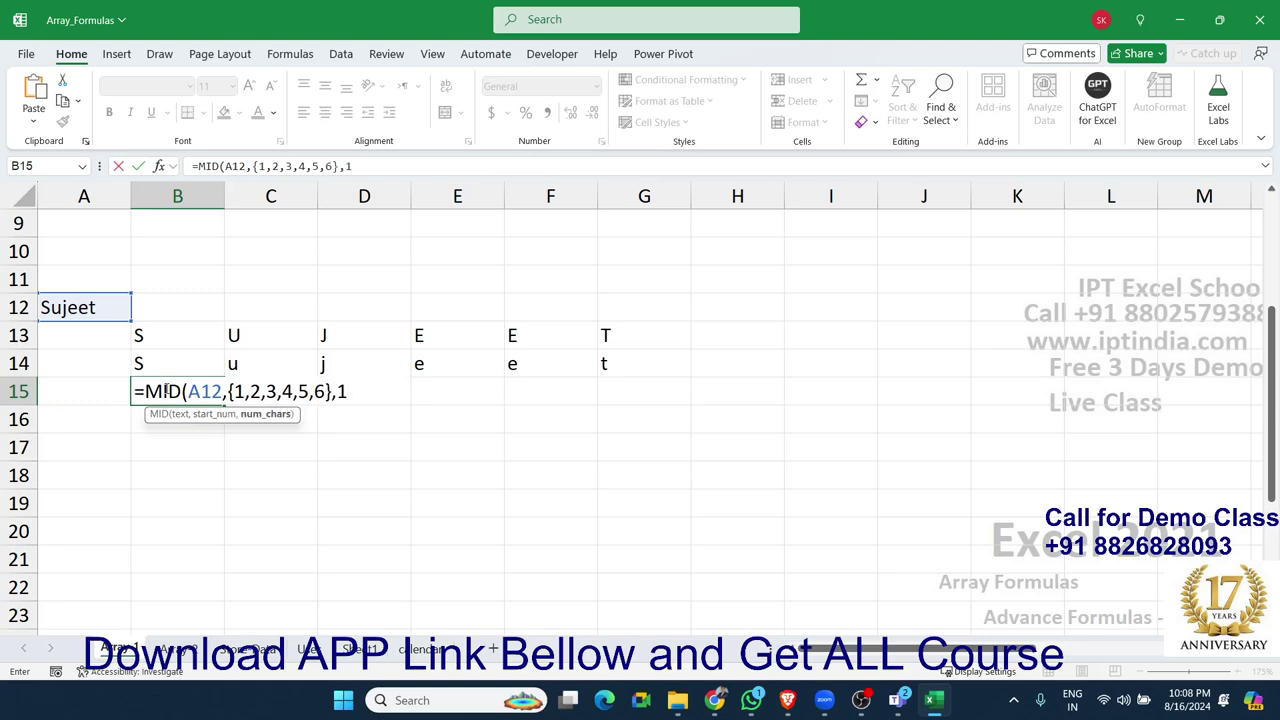
pyautogui.press('Return')
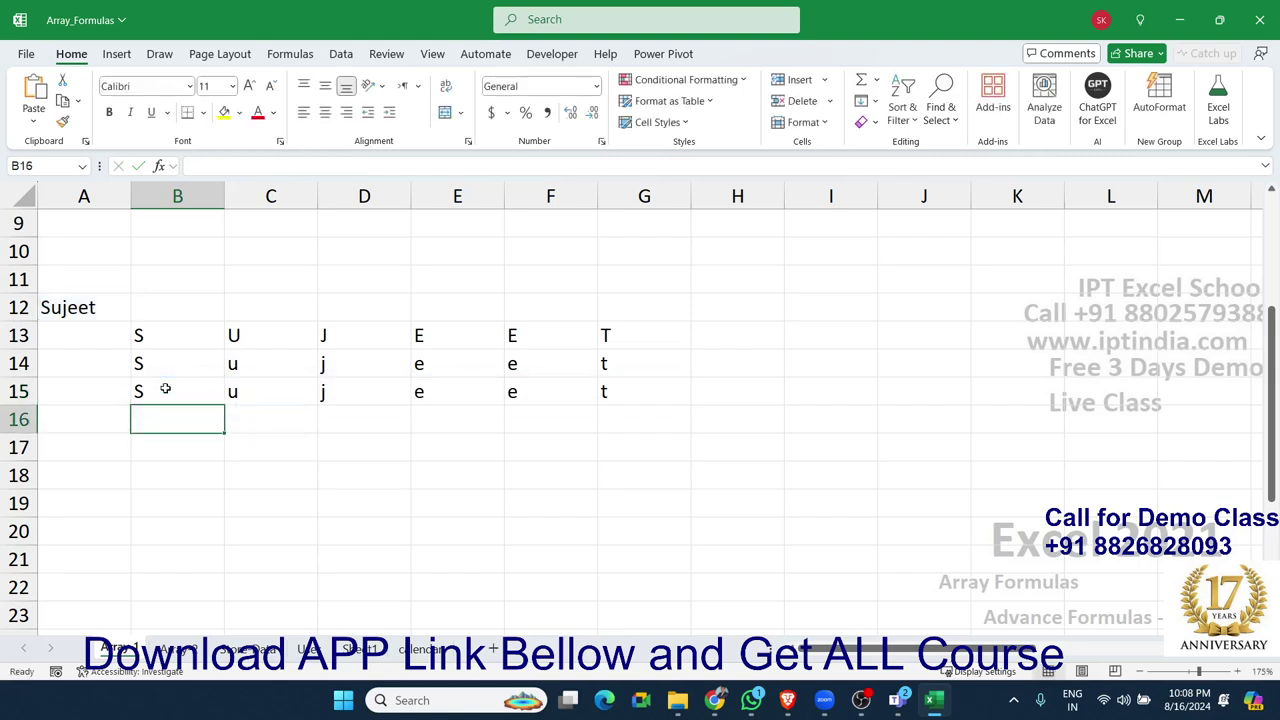
pyautogui.click(165, 389)
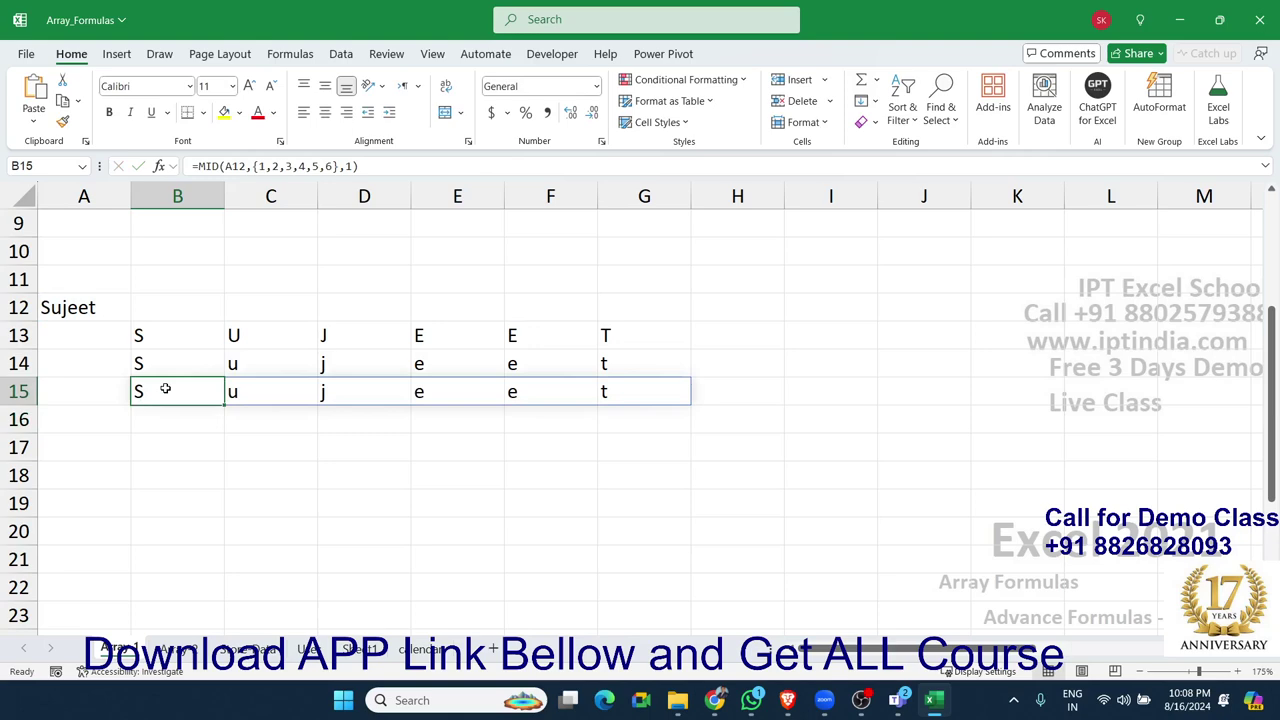
pyautogui.click(576, 394)
# Step: Dismiss the spell-check prompt and compare the row 14 letters with the B15:G15 spill
pyautogui.press('F7')
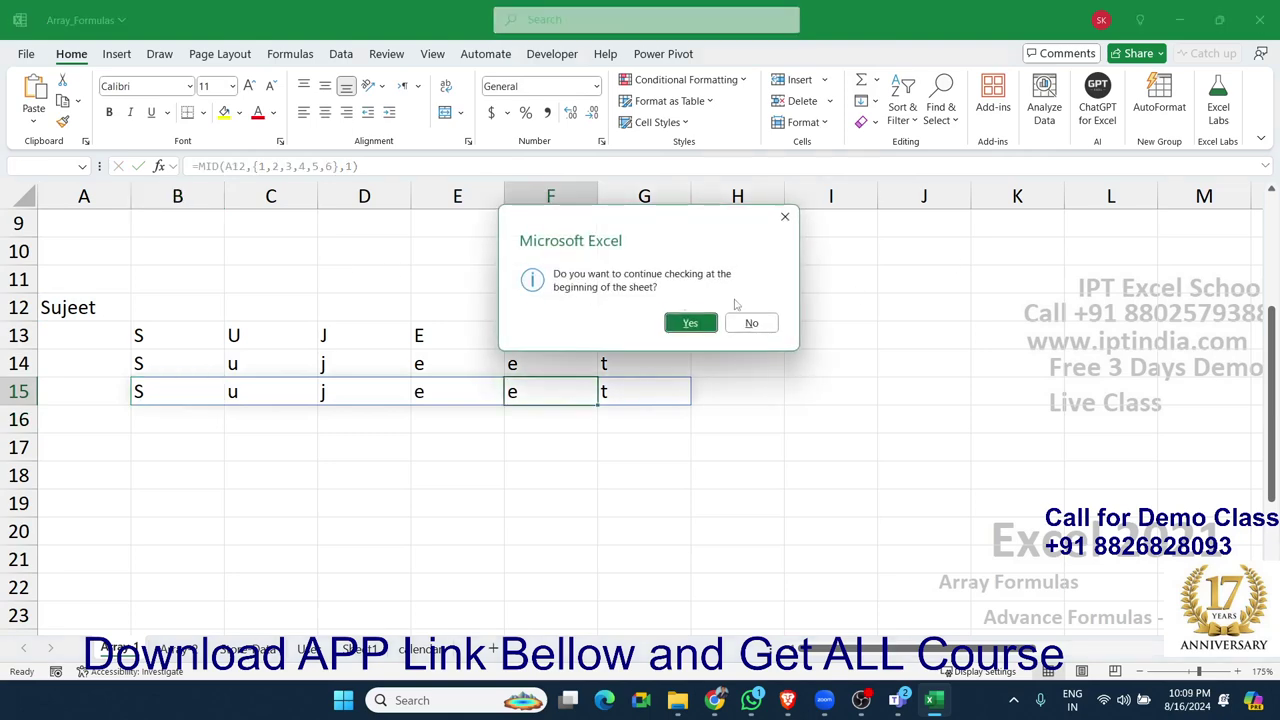
pyautogui.click(751, 322)
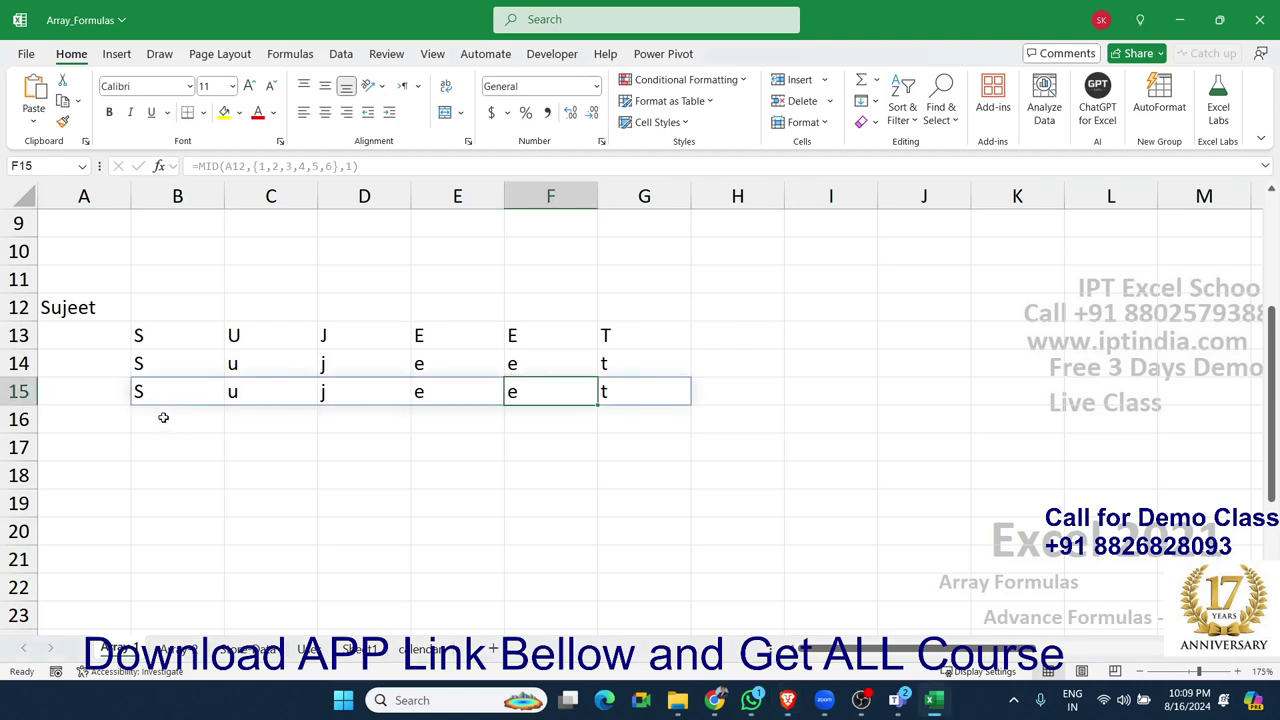
pyautogui.click(147, 366)
pyautogui.moveTo(147, 366)
pyautogui.mouseDown()
pyautogui.moveTo(602, 364)
pyautogui.moveTo(539, 380)
pyautogui.mouseUp()
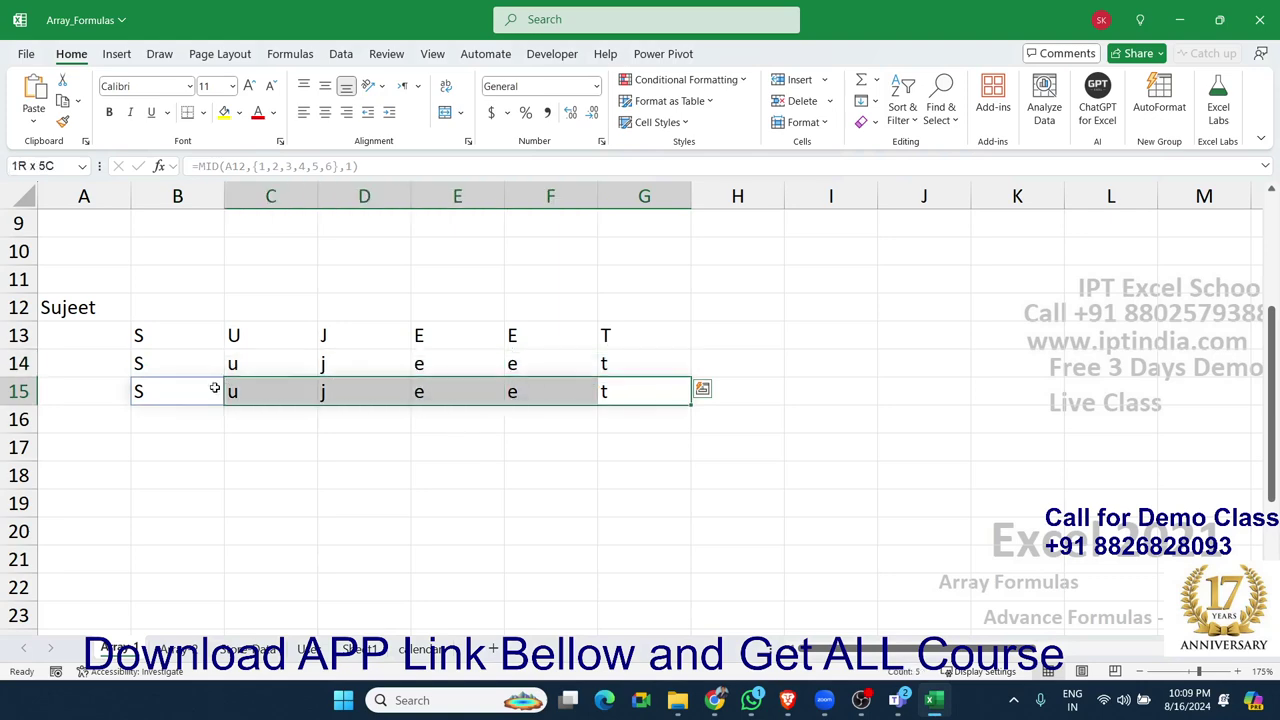
pyautogui.moveTo(539, 380); pyautogui.dragTo(162, 397)
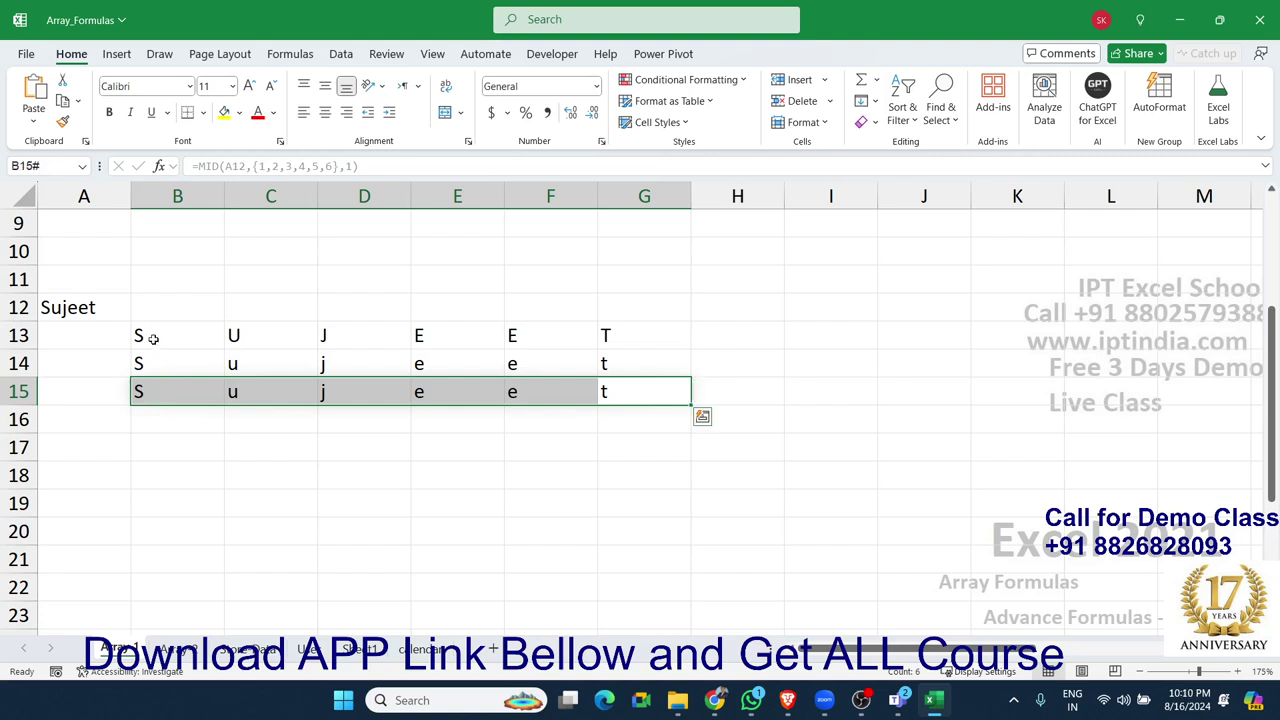
pyautogui.click(117, 317)
pyautogui.click(152, 390)
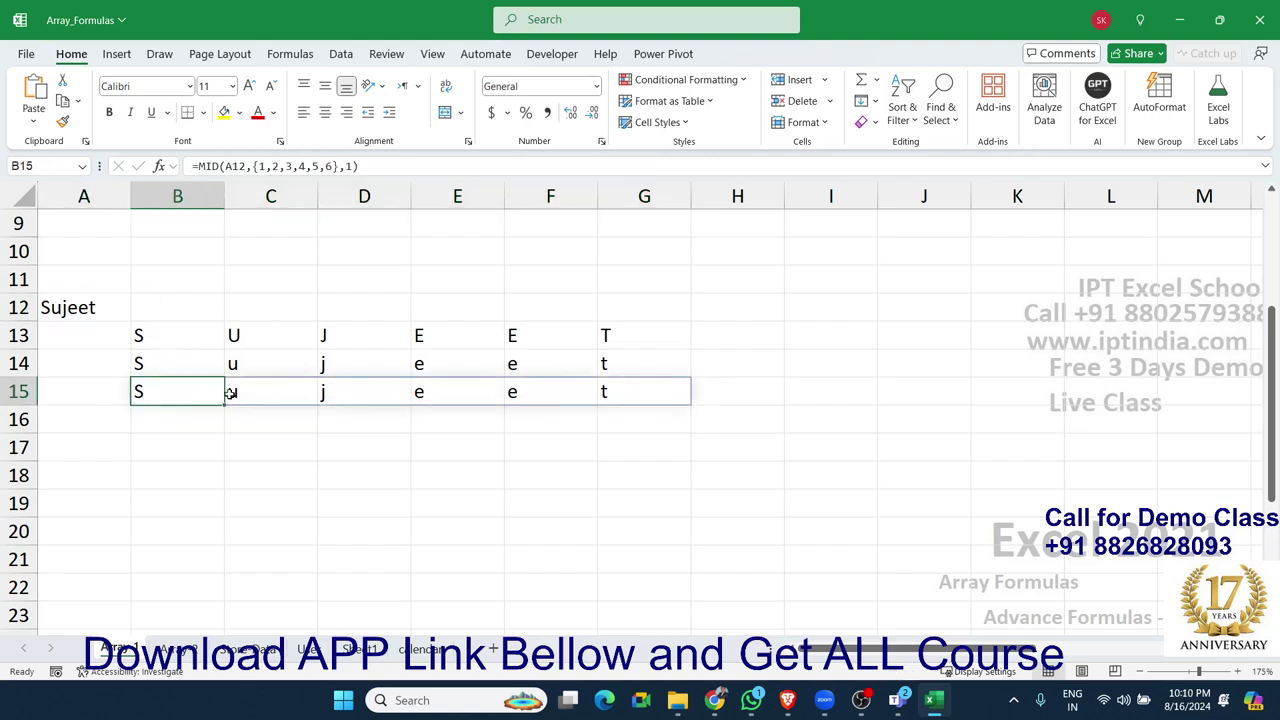
pyautogui.click(185, 363)
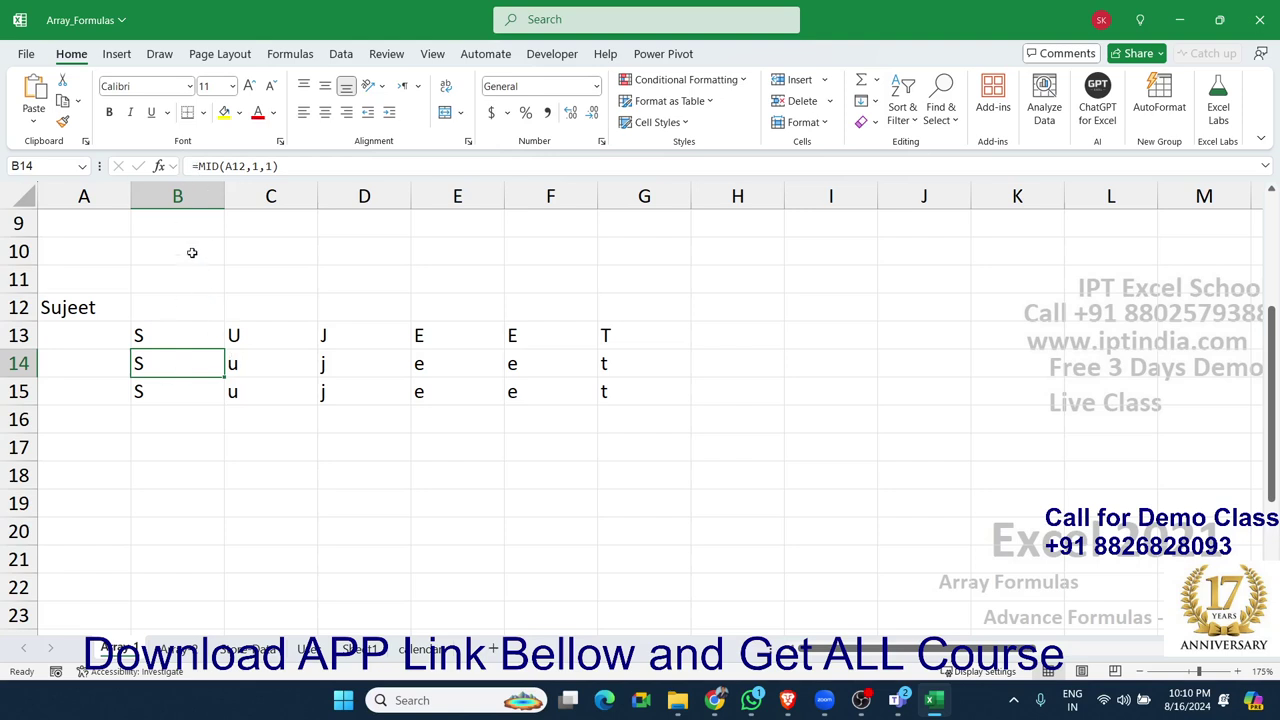
# Step: Wrap the MID formulas in B14 and C14 in UPPER, accepting the suggested correction
pyautogui.click(200, 166)
pyautogui.write('u')
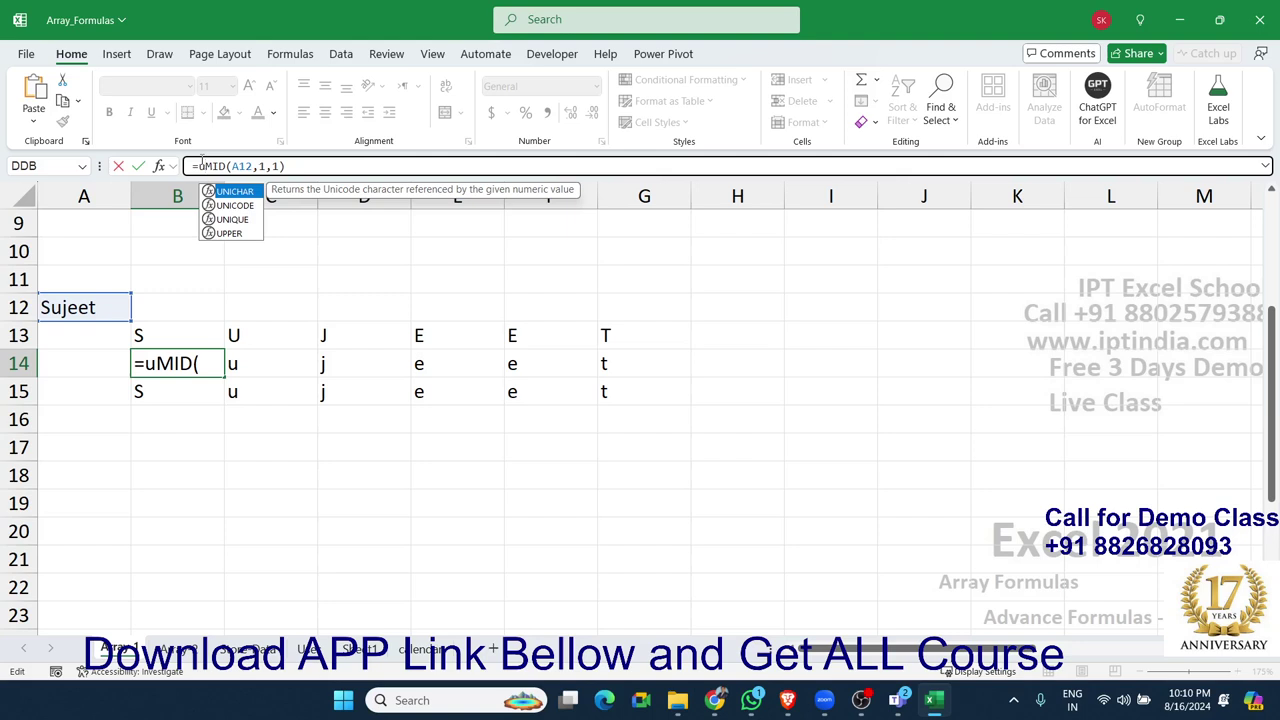
pyautogui.press('Down')
pyautogui.press('Down')
pyautogui.press('Down')
pyautogui.press('Tab')
pyautogui.press('Return')
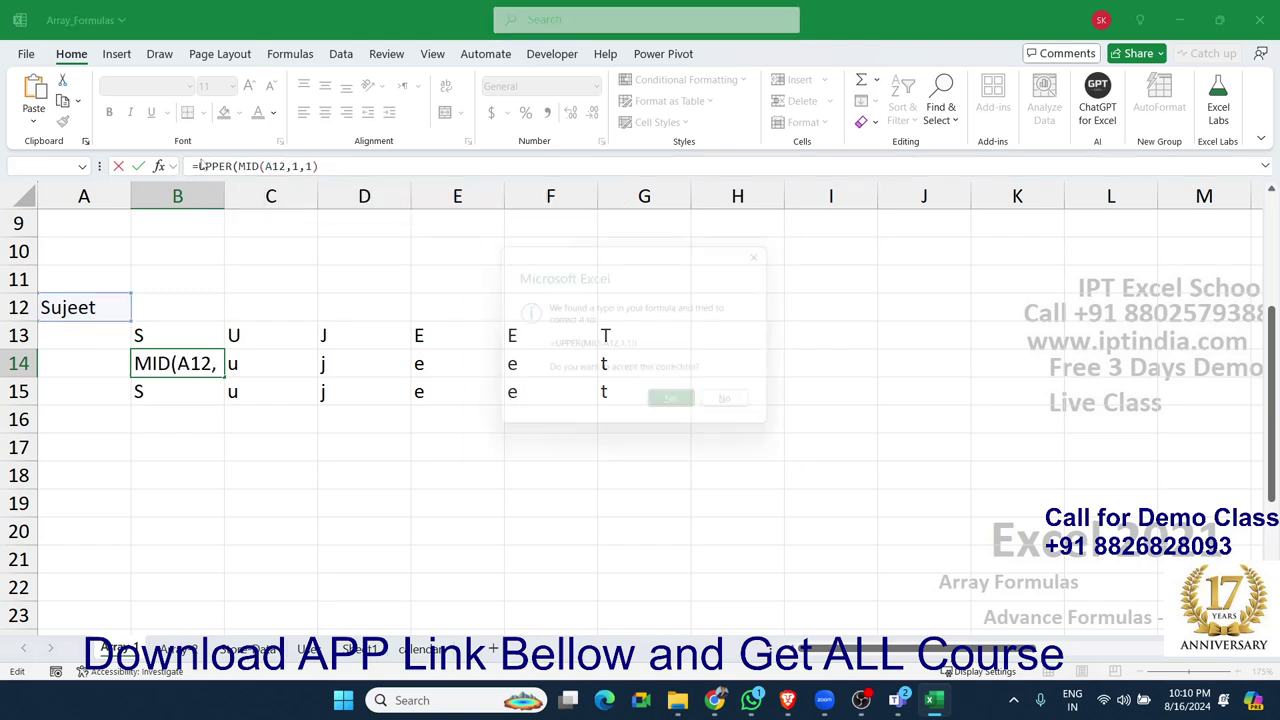
pyautogui.press('Return')
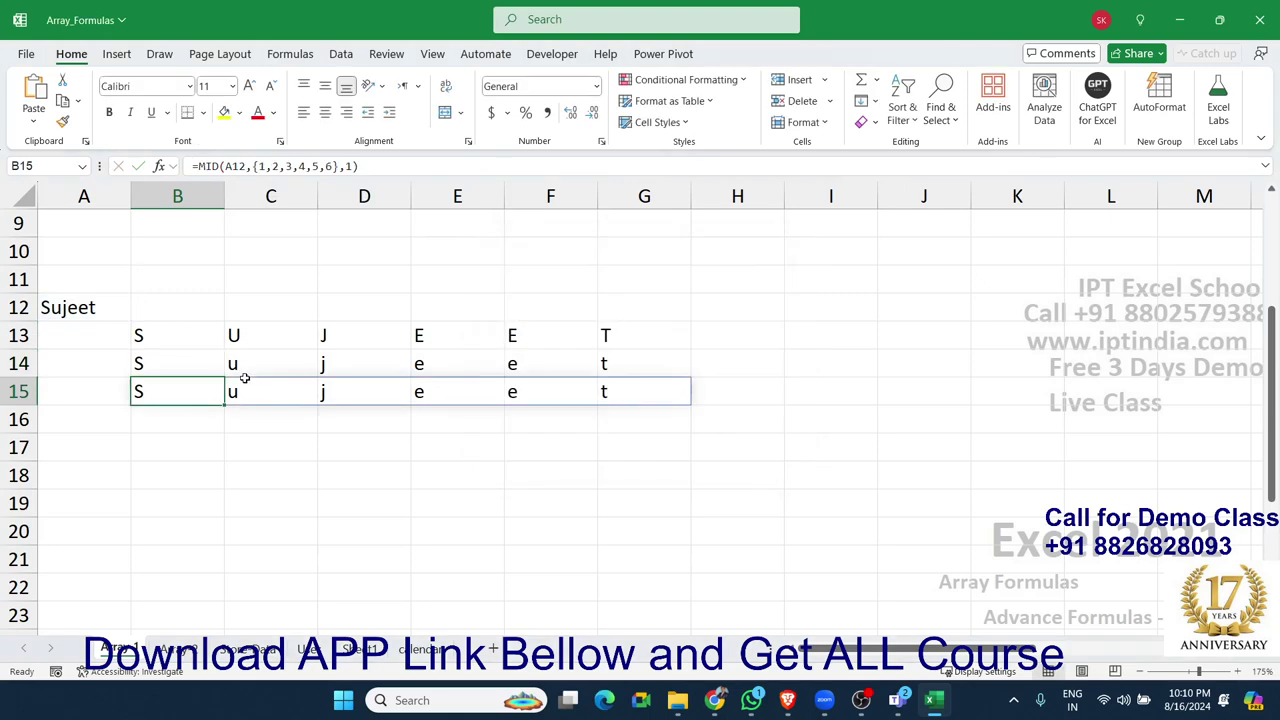
pyautogui.click(244, 378)
pyautogui.click(248, 365)
pyautogui.click(200, 167)
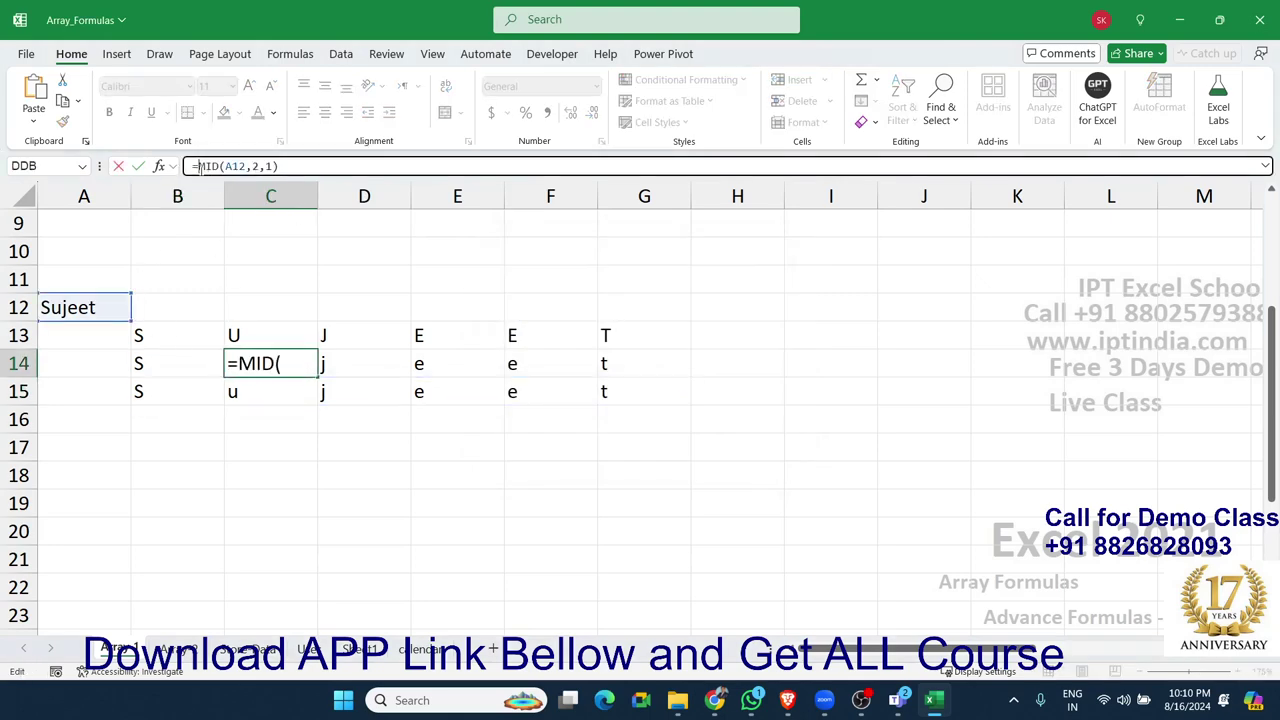
pyautogui.write('up')
pyautogui.press('Tab')
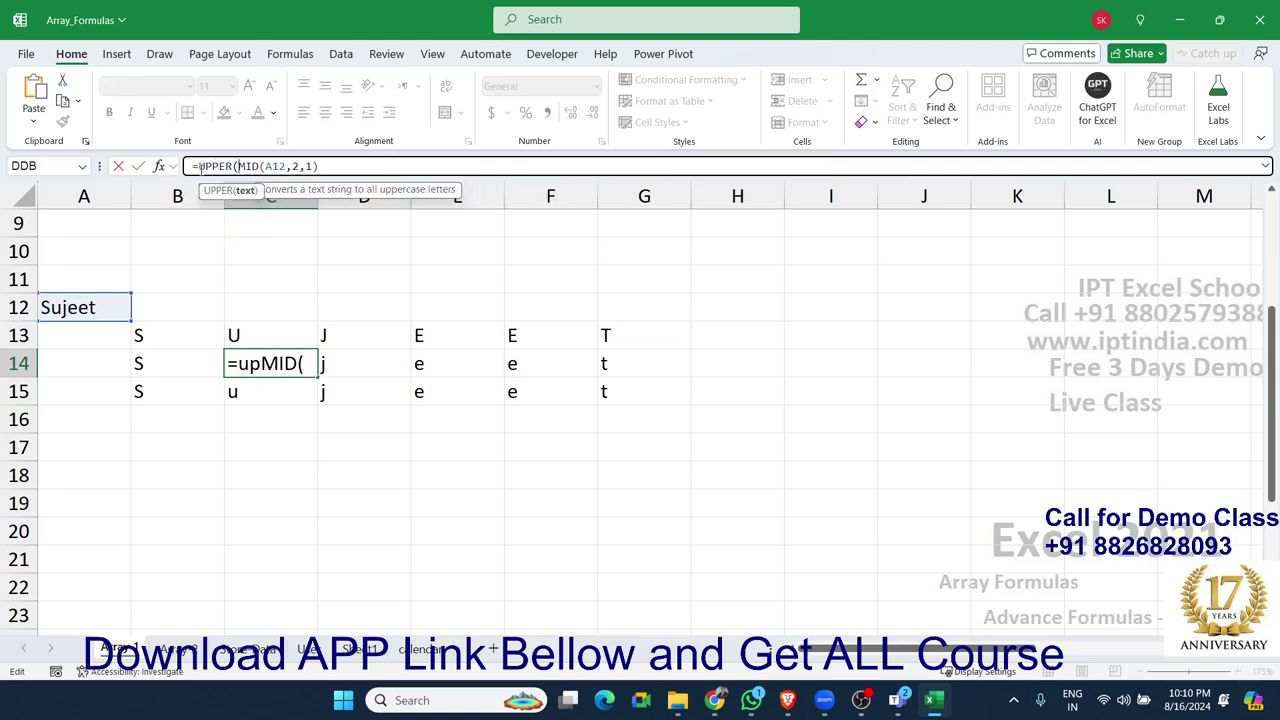
pyautogui.press('Return')
pyautogui.press('Return')
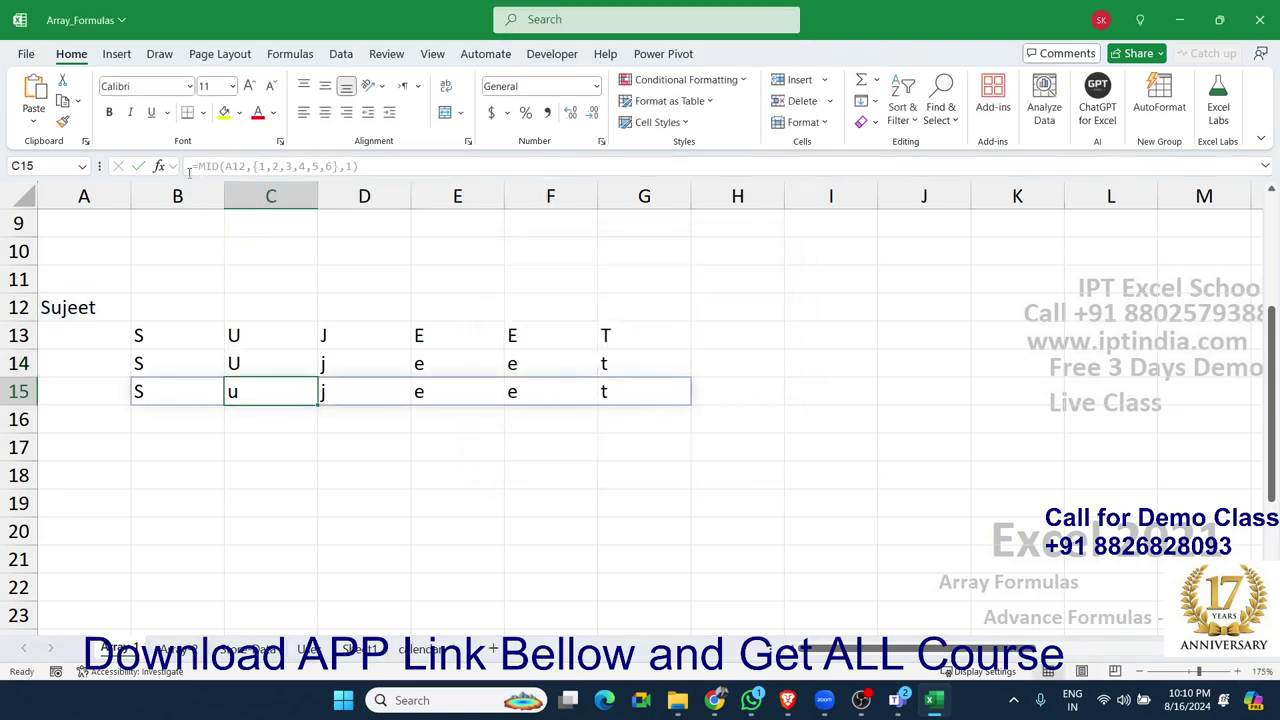
# Step: Wrap B15's array formula in UPPER so it becomes =UPPER(MID(A12,{1,2,3,4,5,6},1))
pyautogui.click(134, 393)
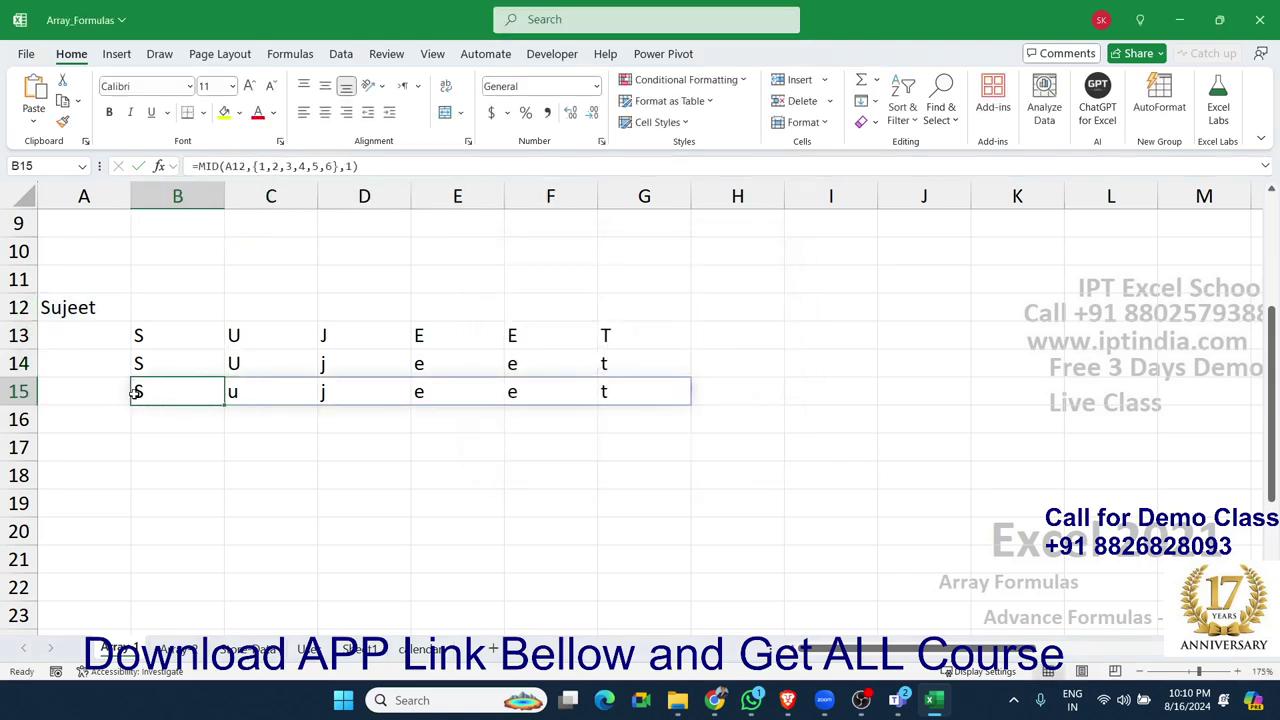
pyautogui.click(200, 166)
pyautogui.write('up')
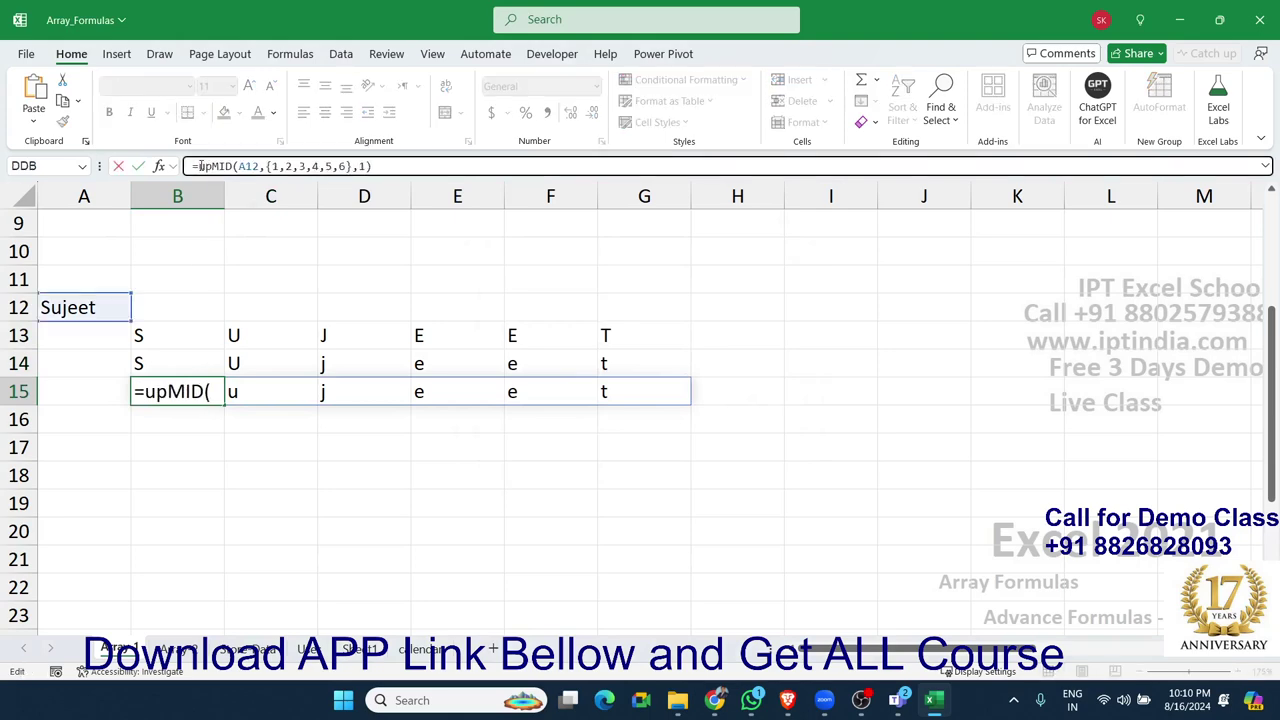
pyautogui.press('Tab')
pyautogui.press('Return')
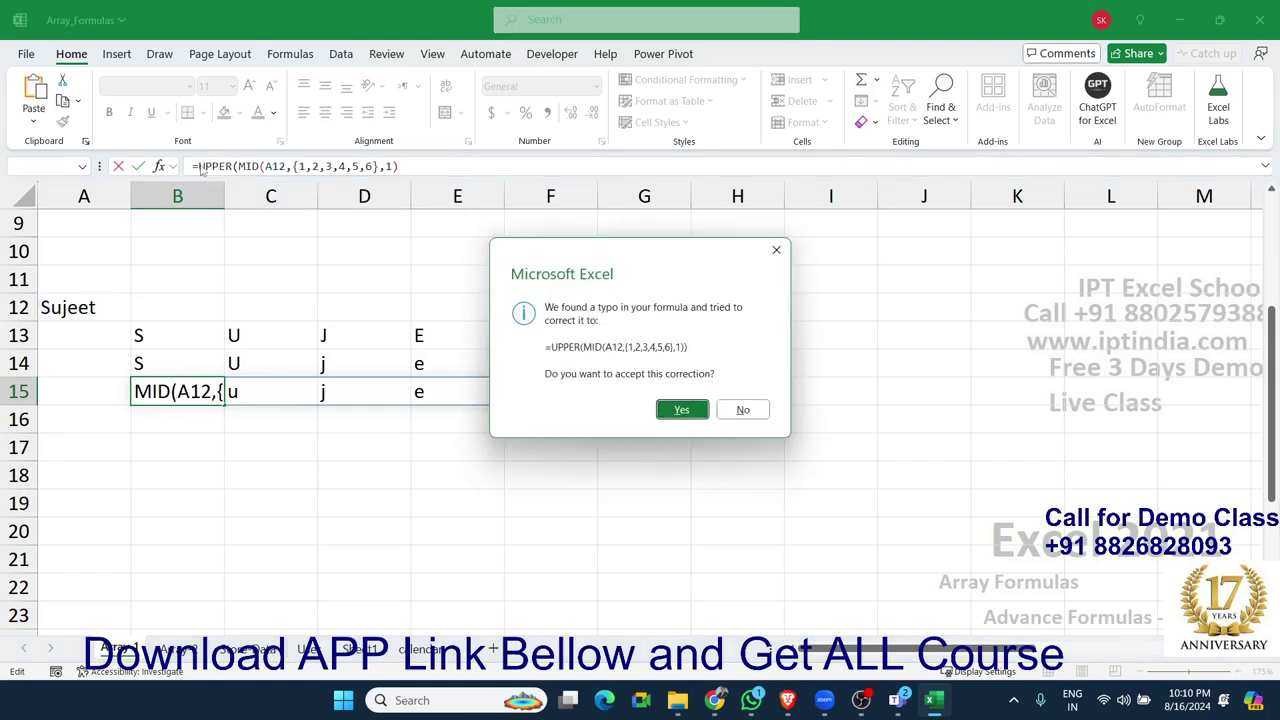
pyautogui.press('Return')
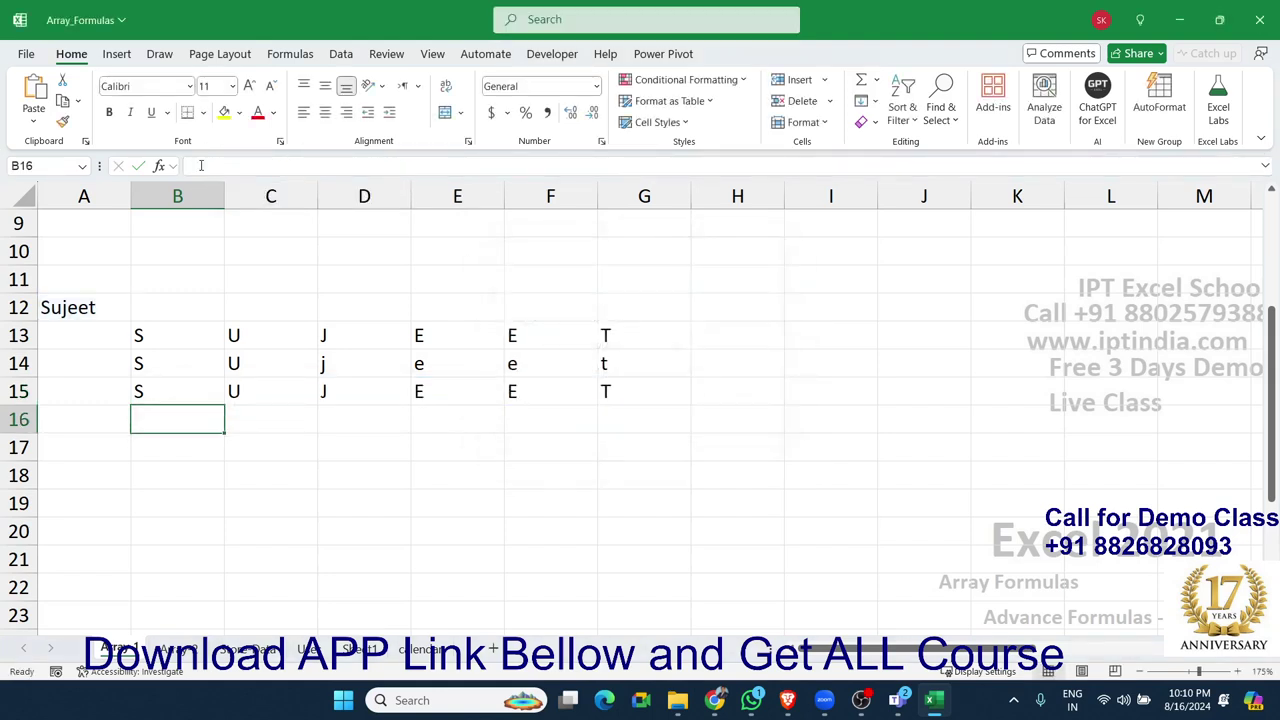
# Step: Review the row 14 formulas and the spilled uppercase S U J E E T in row 15
pyautogui.press('Up')
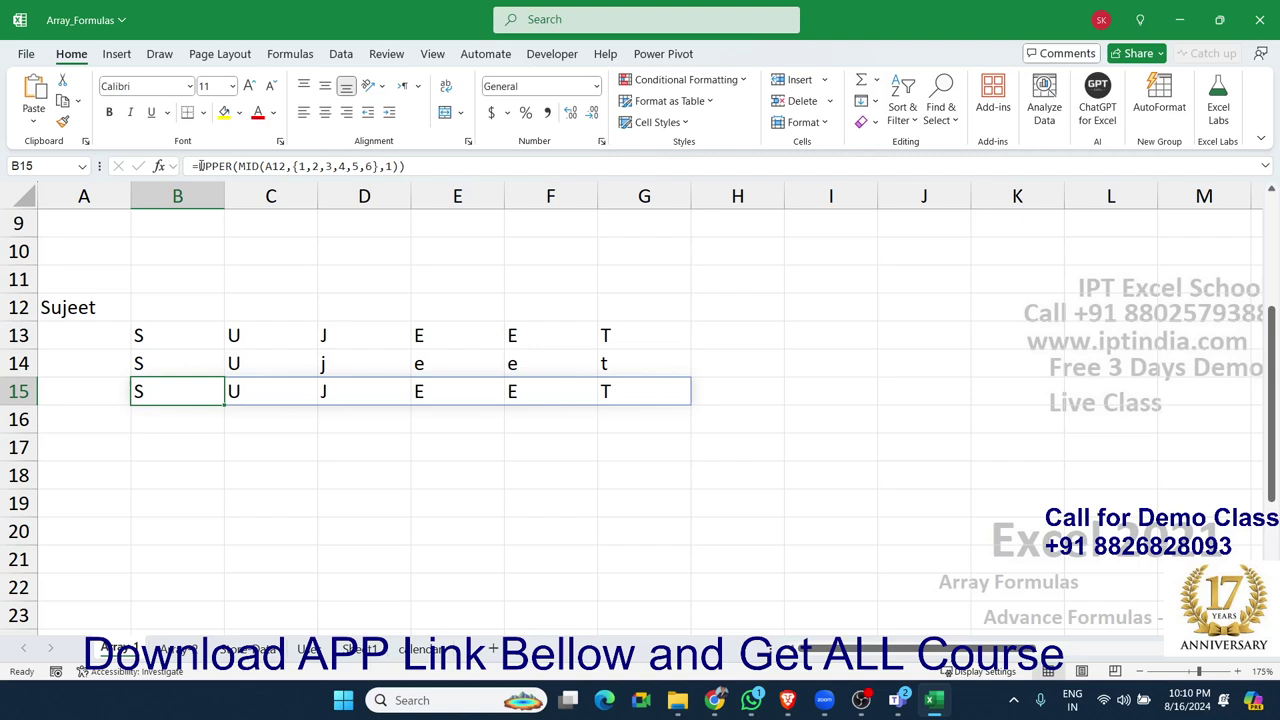
pyautogui.press('Up')
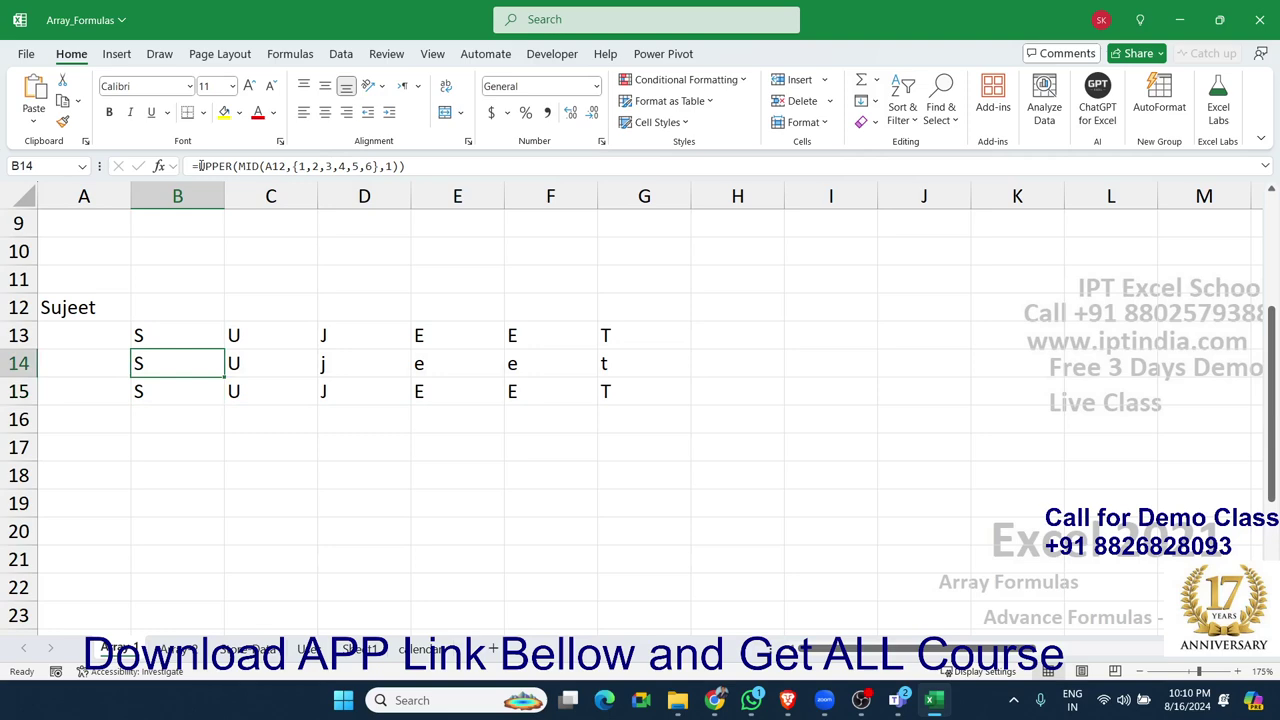
pyautogui.press('Right')
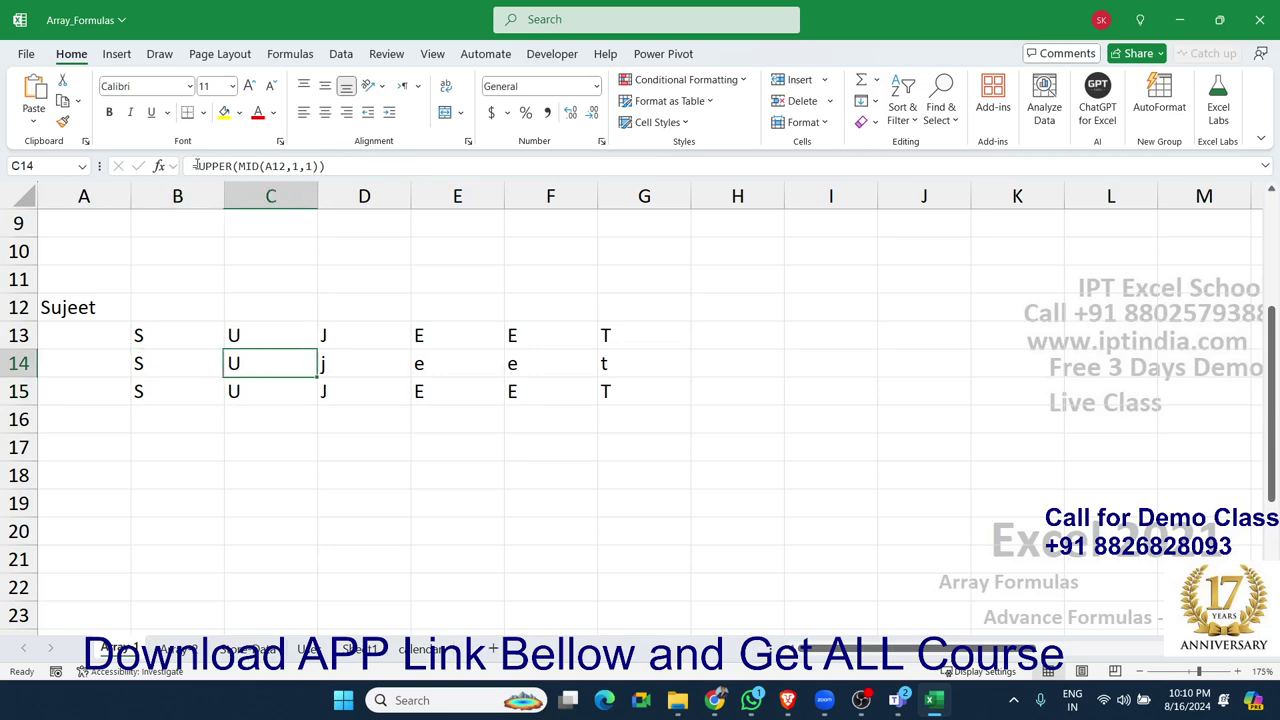
pyautogui.press('Right')
pyautogui.press('Right')
pyautogui.press('Right')
pyautogui.press('Right')
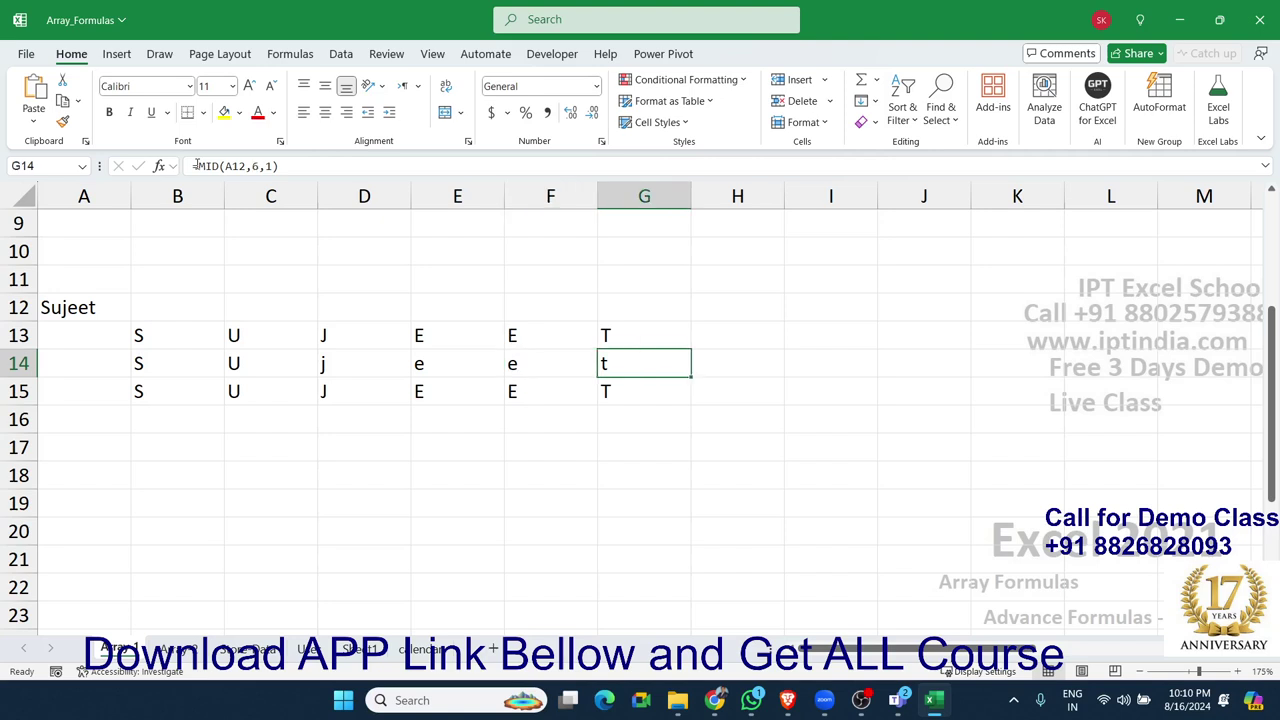
pyautogui.press('Down')
pyautogui.press('Up')
pyautogui.press('Left')
pyautogui.press('Left')
pyautogui.press('Left')
pyautogui.press('Left')
pyautogui.press('Left')
pyautogui.press('Down')
pyautogui.press('Right')
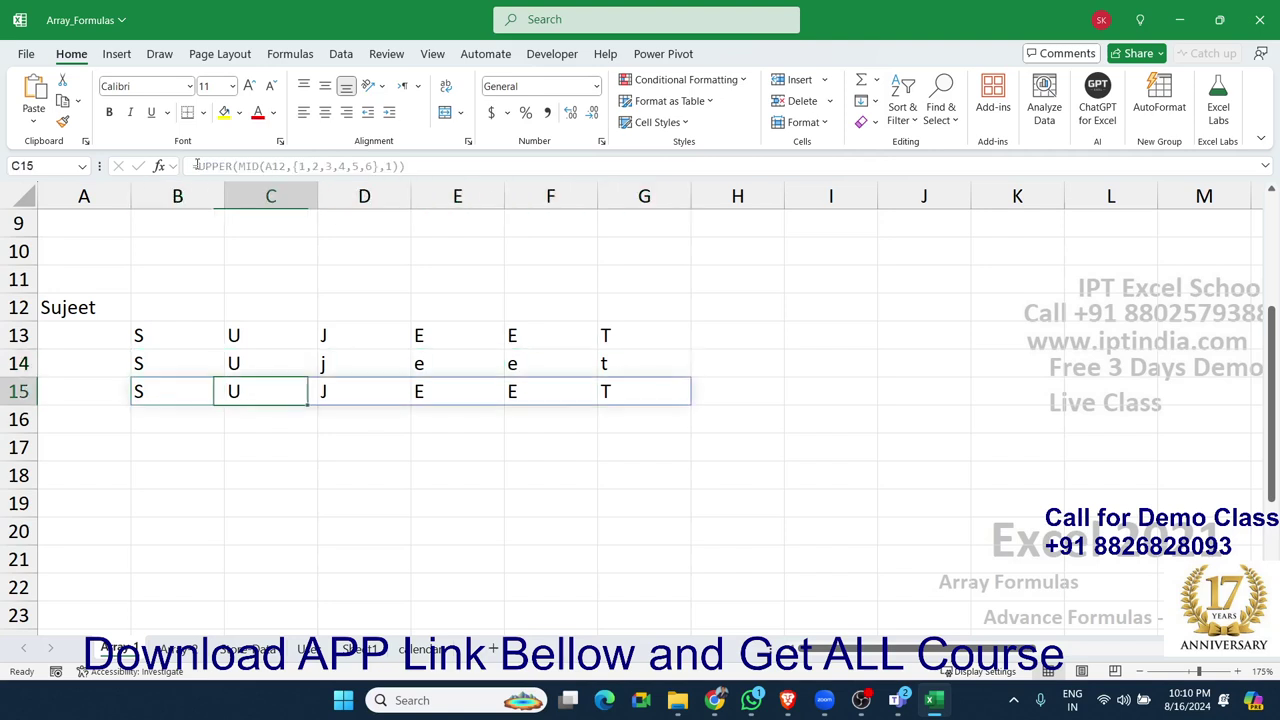
pyautogui.press('Right')
pyautogui.press('Right')
pyautogui.press('Right')
pyautogui.press('Right')
pyautogui.press('Left')
pyautogui.press('Right')
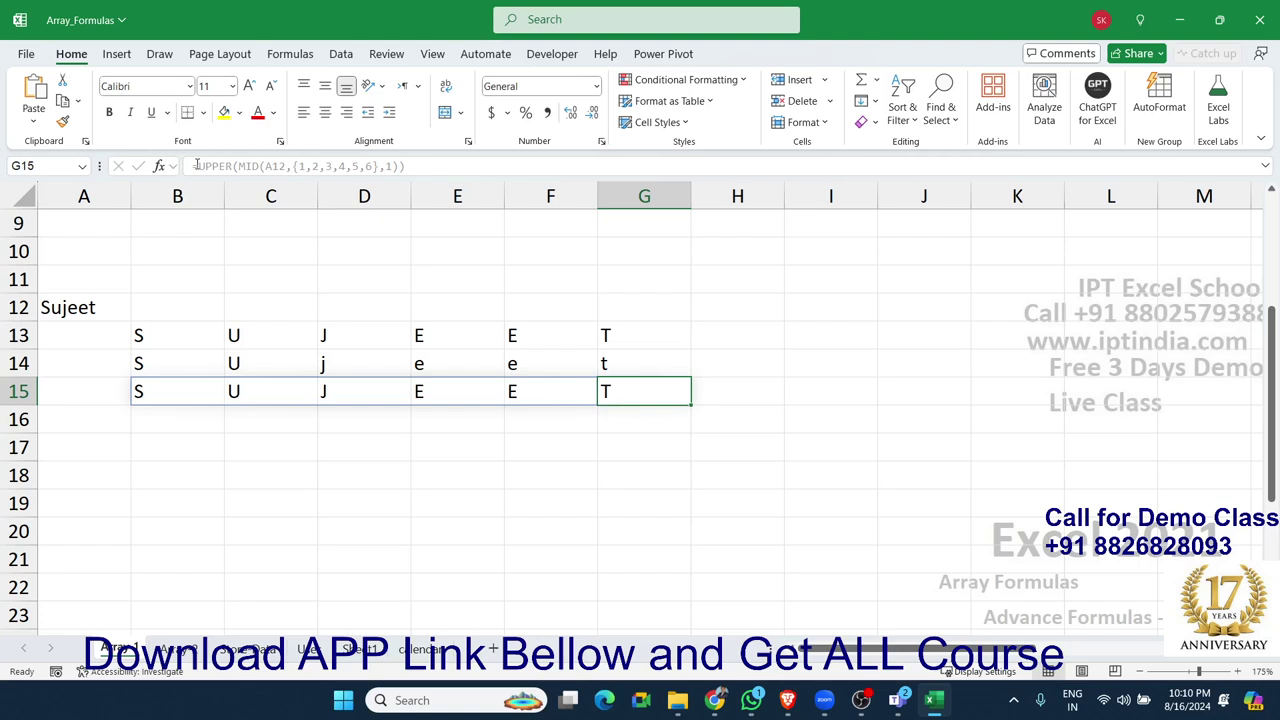
pyautogui.press('Down')
pyautogui.press('Down')
pyautogui.press('Down')
pyautogui.press('Down')
pyautogui.press('Left')
pyautogui.press('Left')
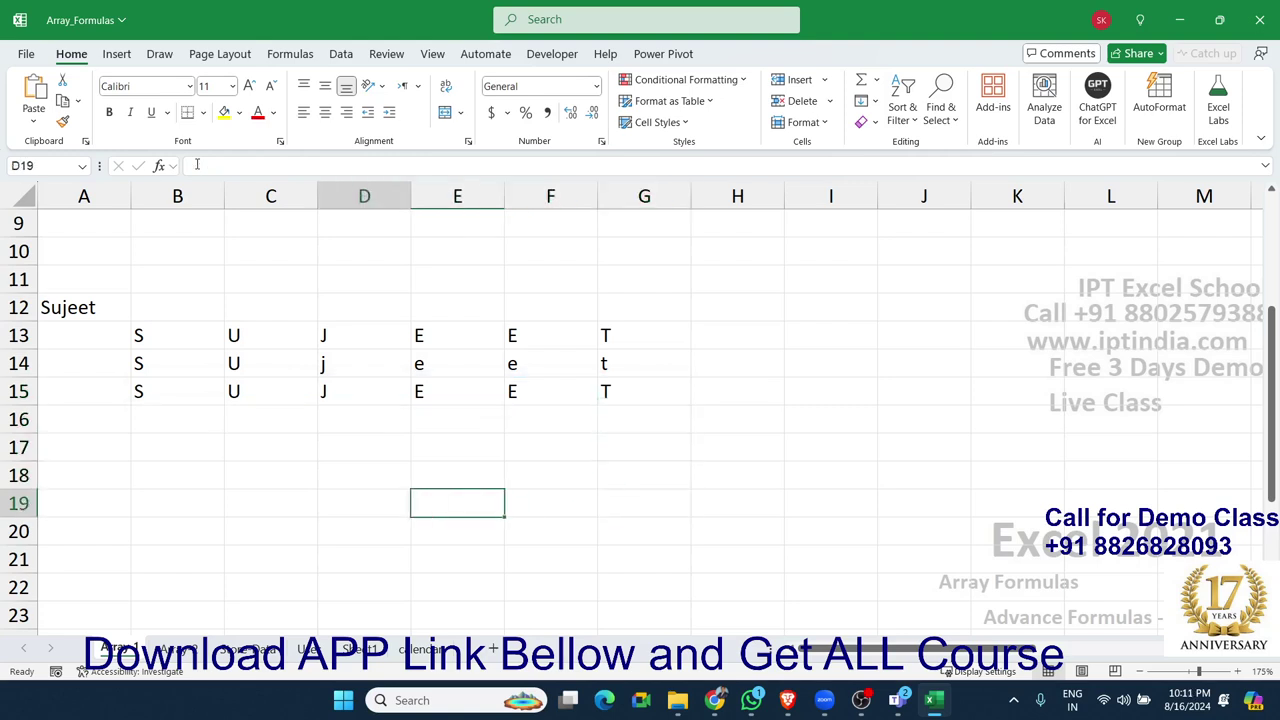
pyautogui.press('Left')
pyautogui.press('Left')
pyautogui.press('Left')
pyautogui.press('Up')
pyautogui.press('Right')
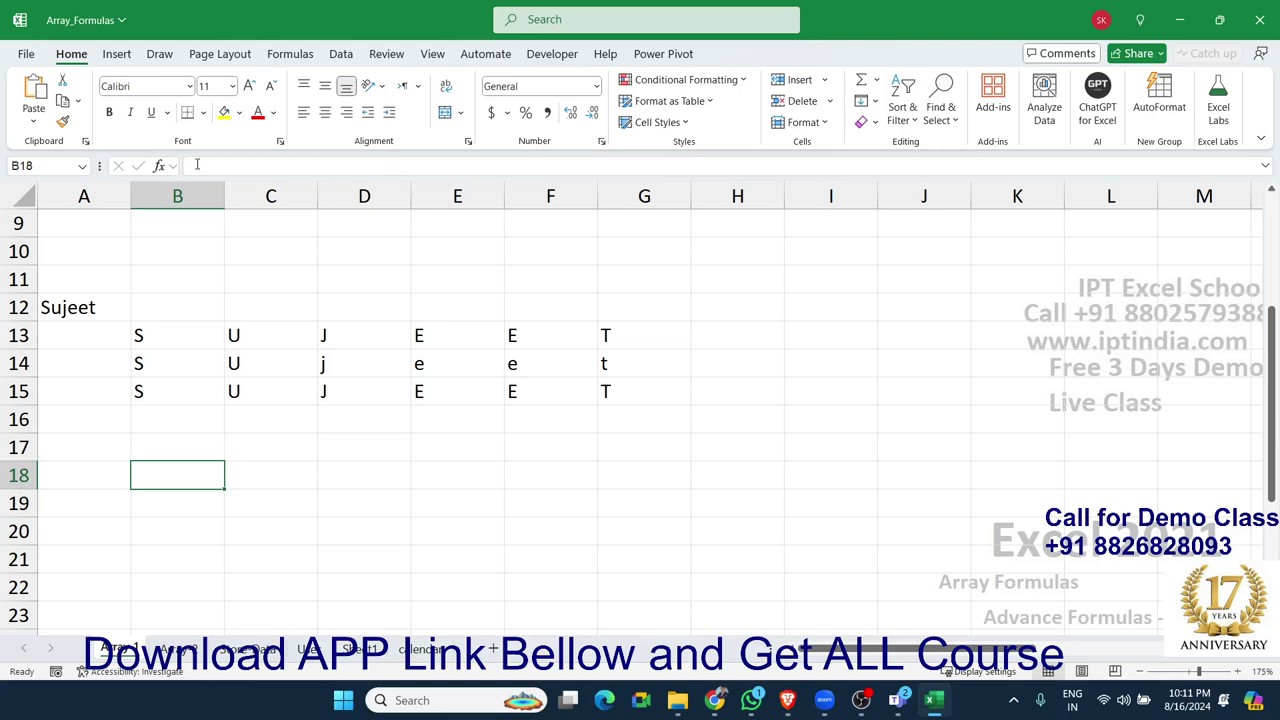
# Step: Enter labels P, R, T with values 50000, 5% and 3 in B18:C20
pyautogui.write('P')
pyautogui.press('Tab')
pyautogui.write('50000')
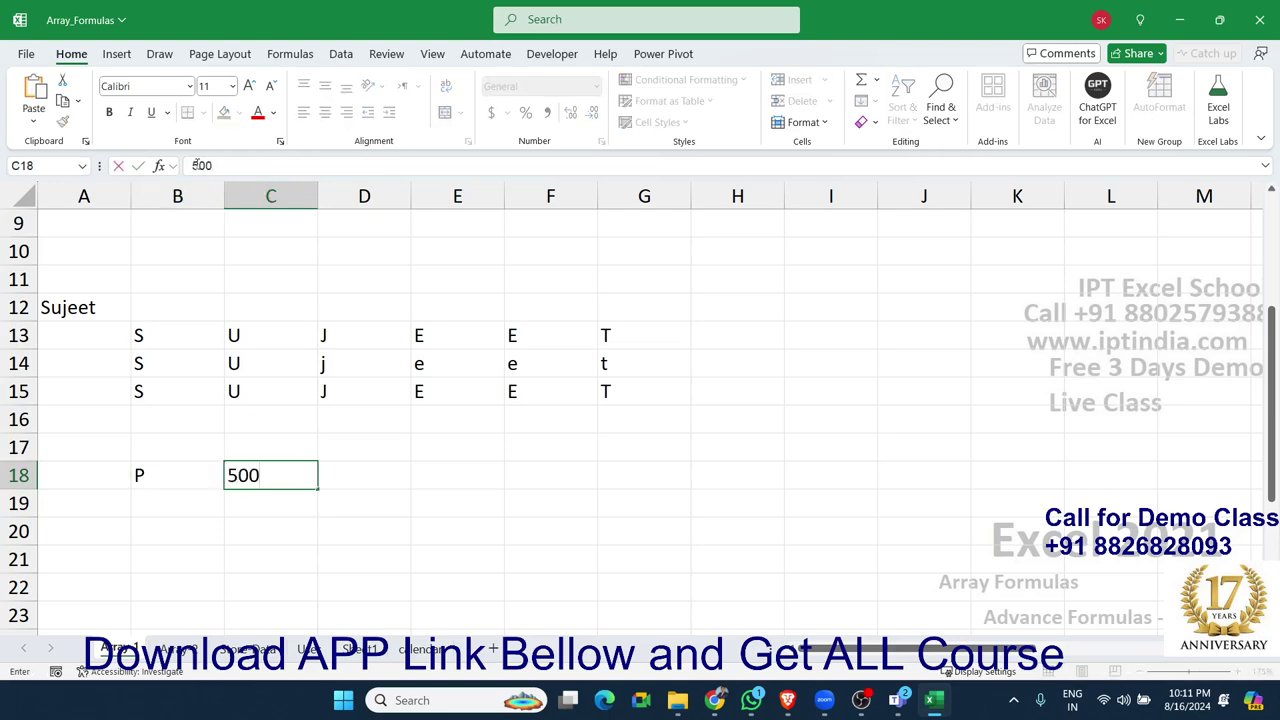
pyautogui.press('Return')
pyautogui.write('R')
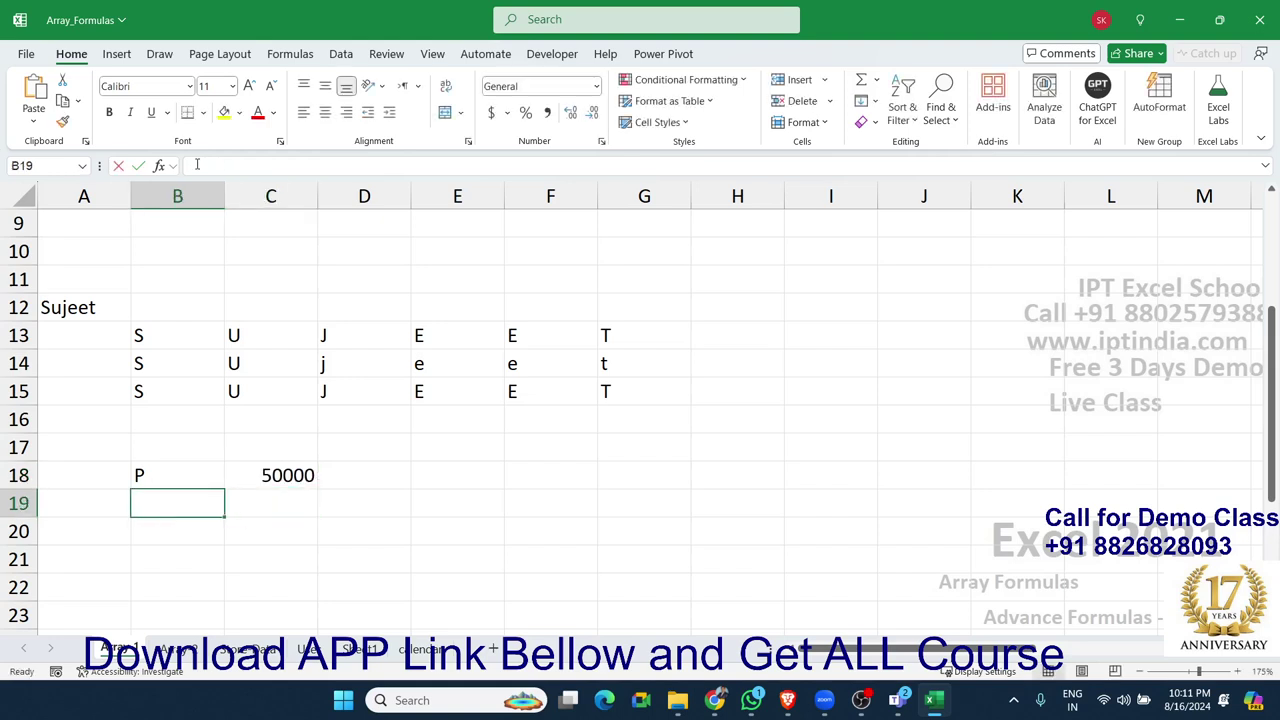
pyautogui.press('Tab')
pyautogui.write('5%')
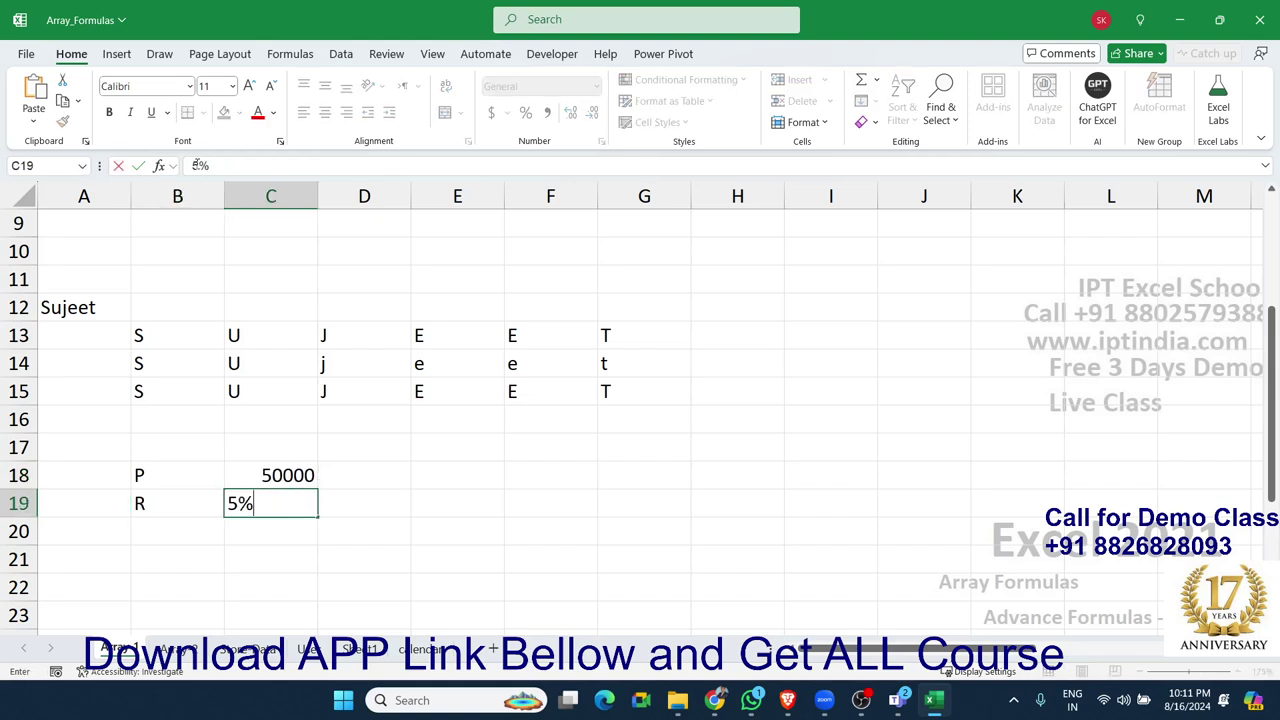
pyautogui.press('Return')
pyautogui.write('T')
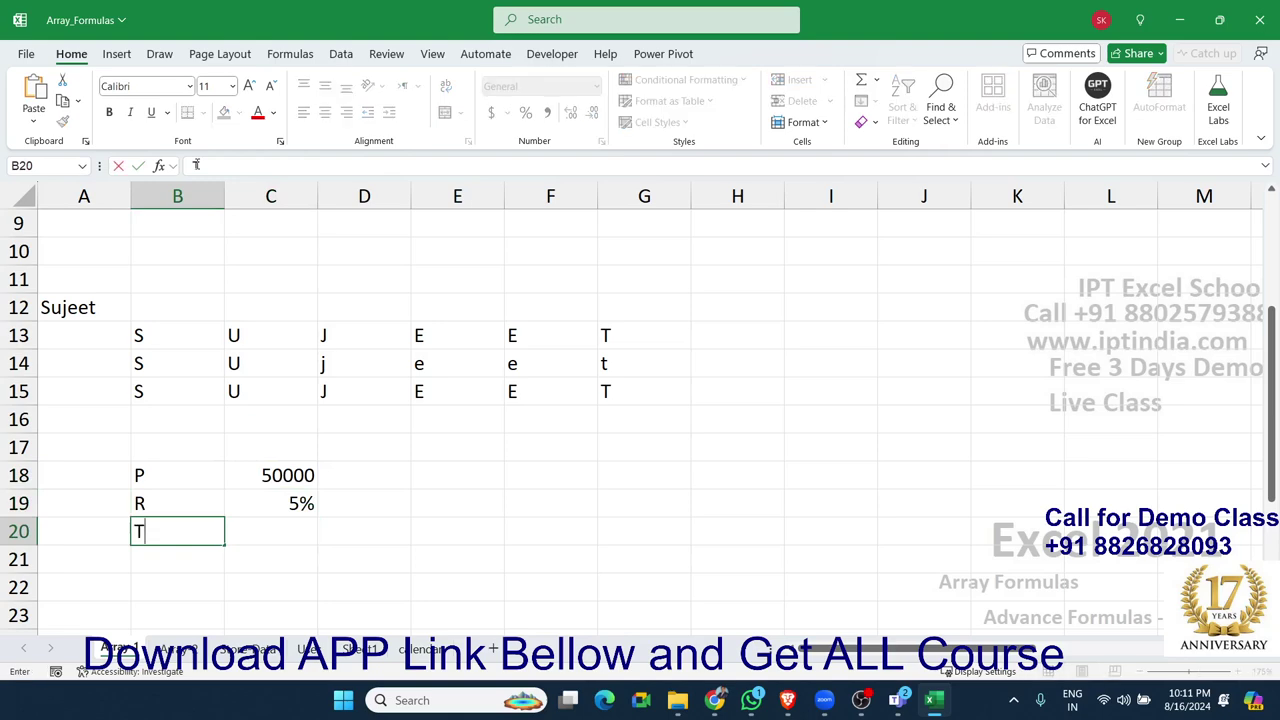
pyautogui.press('Tab')
pyautogui.press('Down')
pyautogui.press('Up')
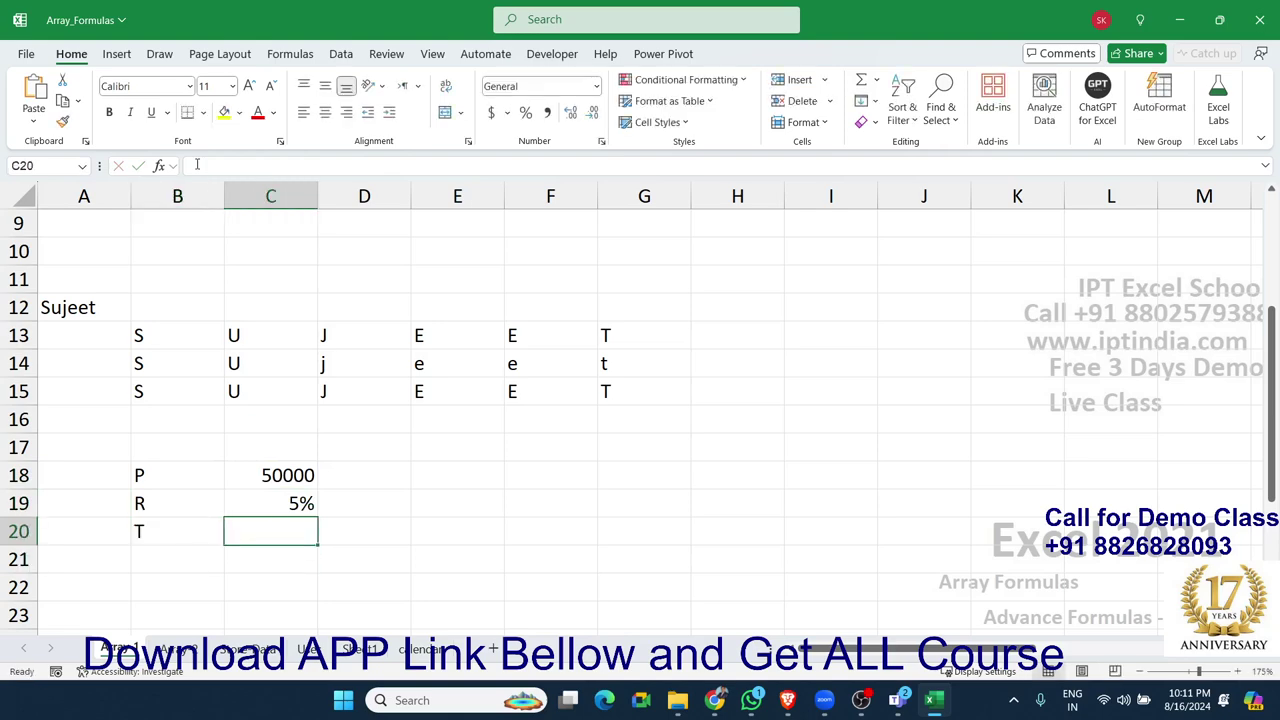
pyautogui.write('3')
pyautogui.press('Return')
# Step: Label C21 'EMI' and enter =PMT(C19/12,C20*12,C18) in D21, returning ($1,498.54)
pyautogui.write('EM')
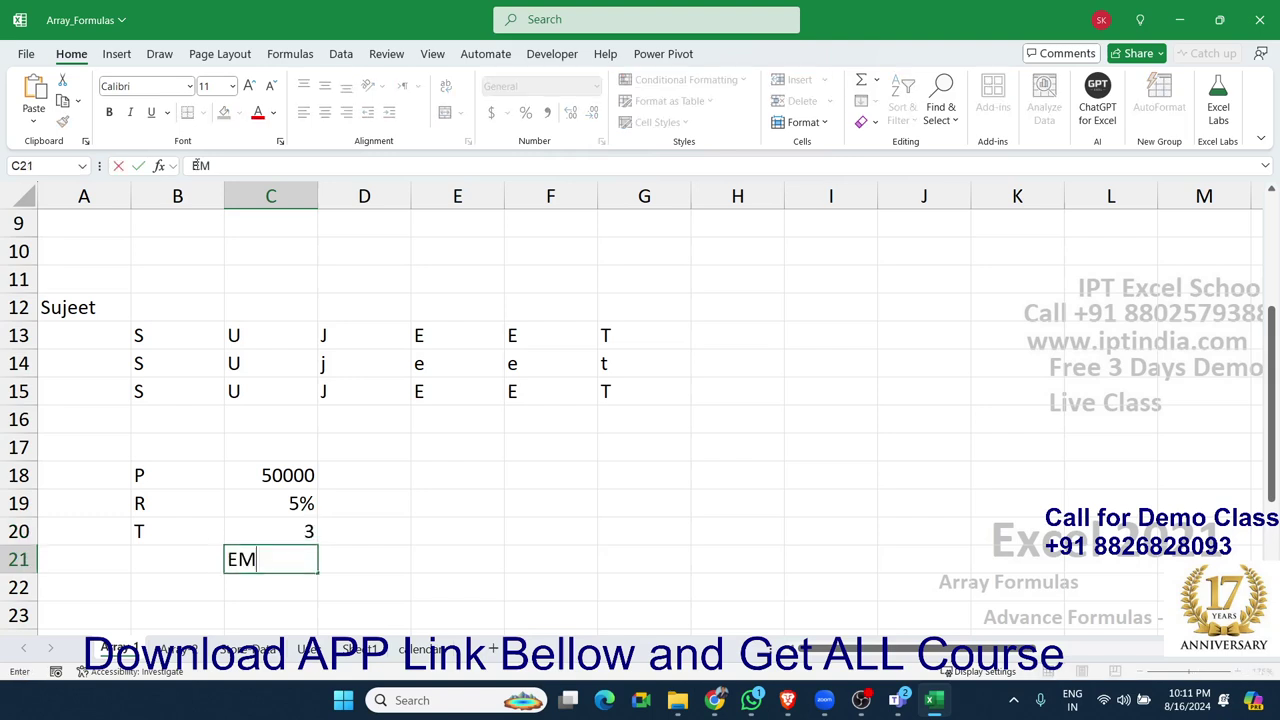
pyautogui.write('I')
pyautogui.press('Left')
pyautogui.press('Right')
pyautogui.press('Right')
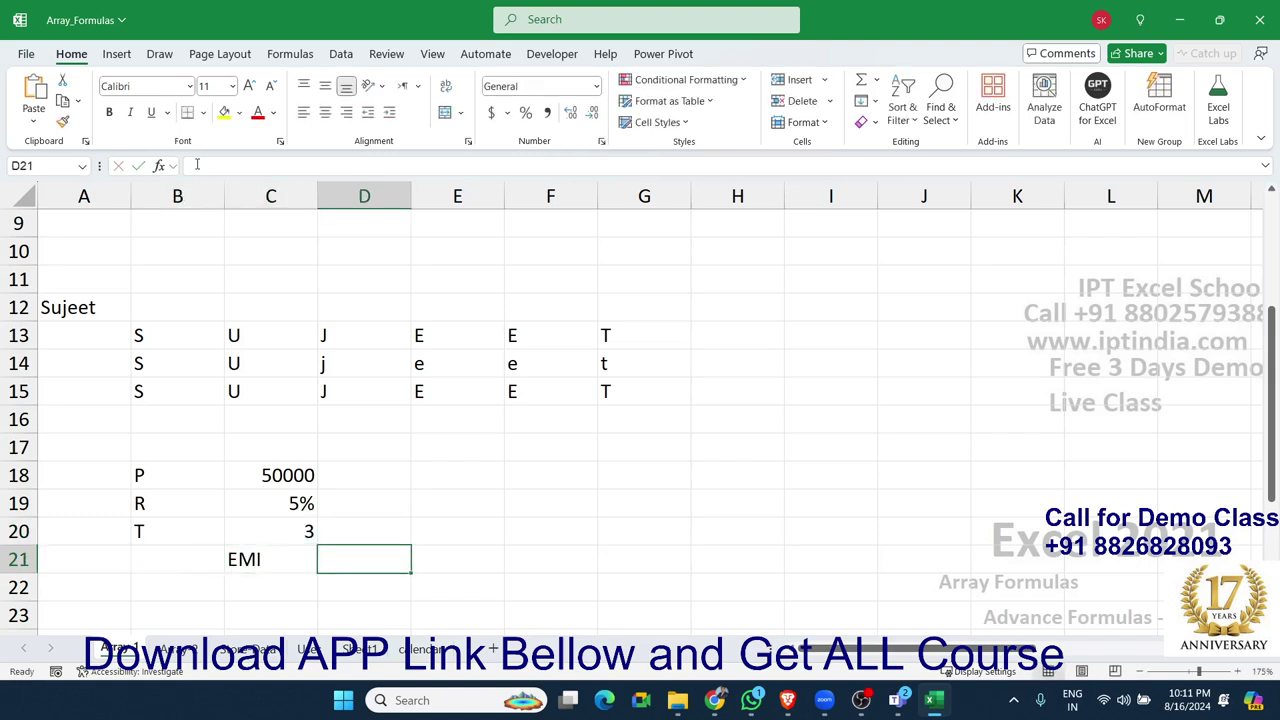
pyautogui.write('=pmt')
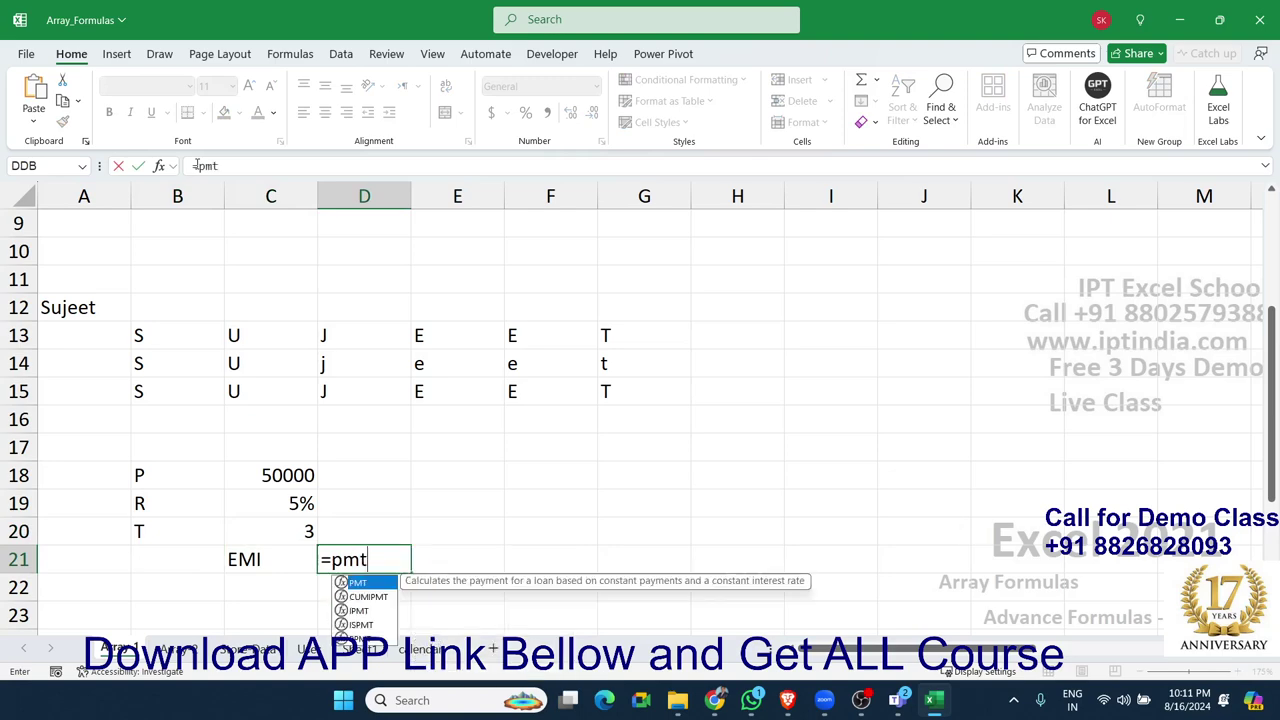
pyautogui.press('Tab')
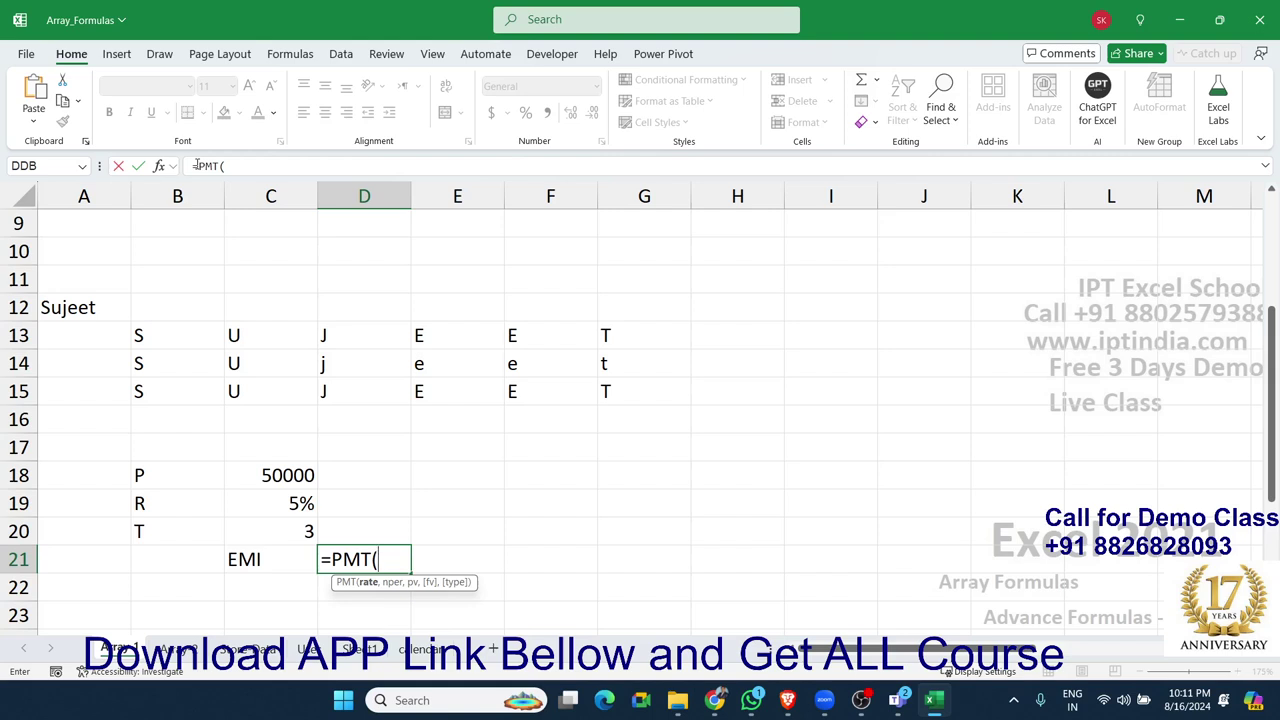
pyautogui.press('Up')
pyautogui.press('Up')
pyautogui.press('Left')
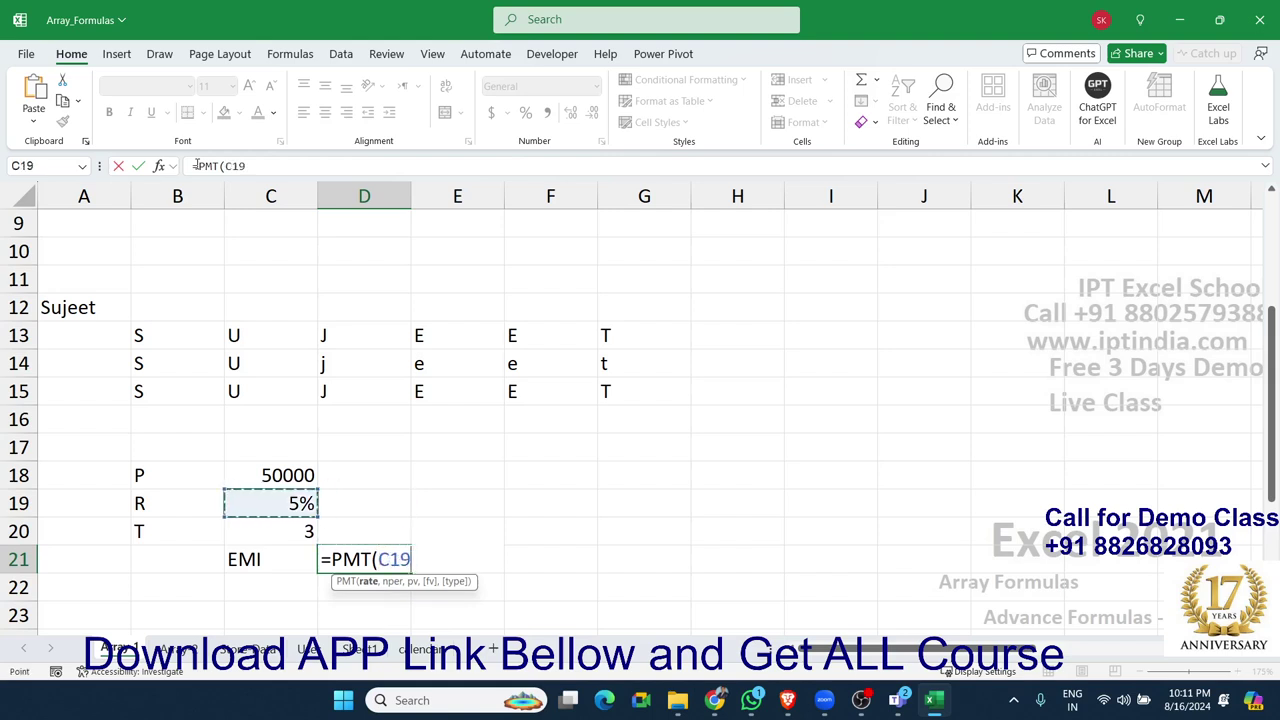
pyautogui.write('/12')
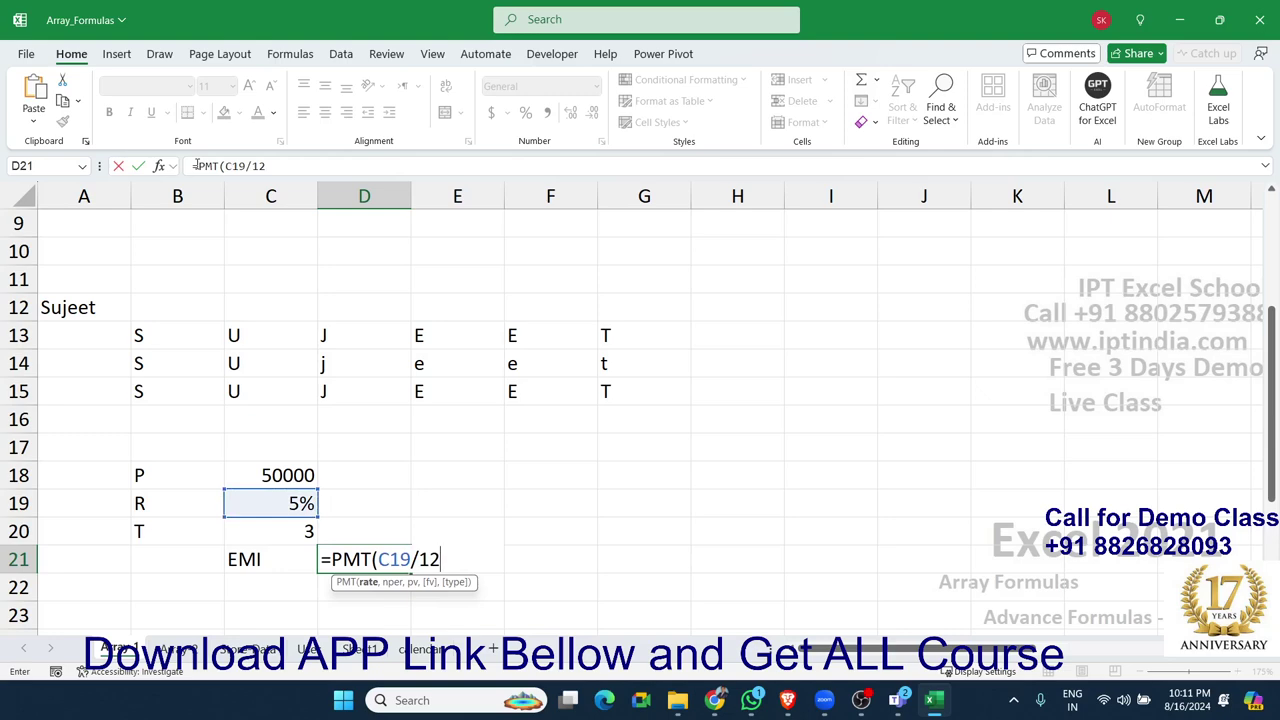
pyautogui.write(',')
pyautogui.press('Up')
pyautogui.press('Left')
pyautogui.write('*')
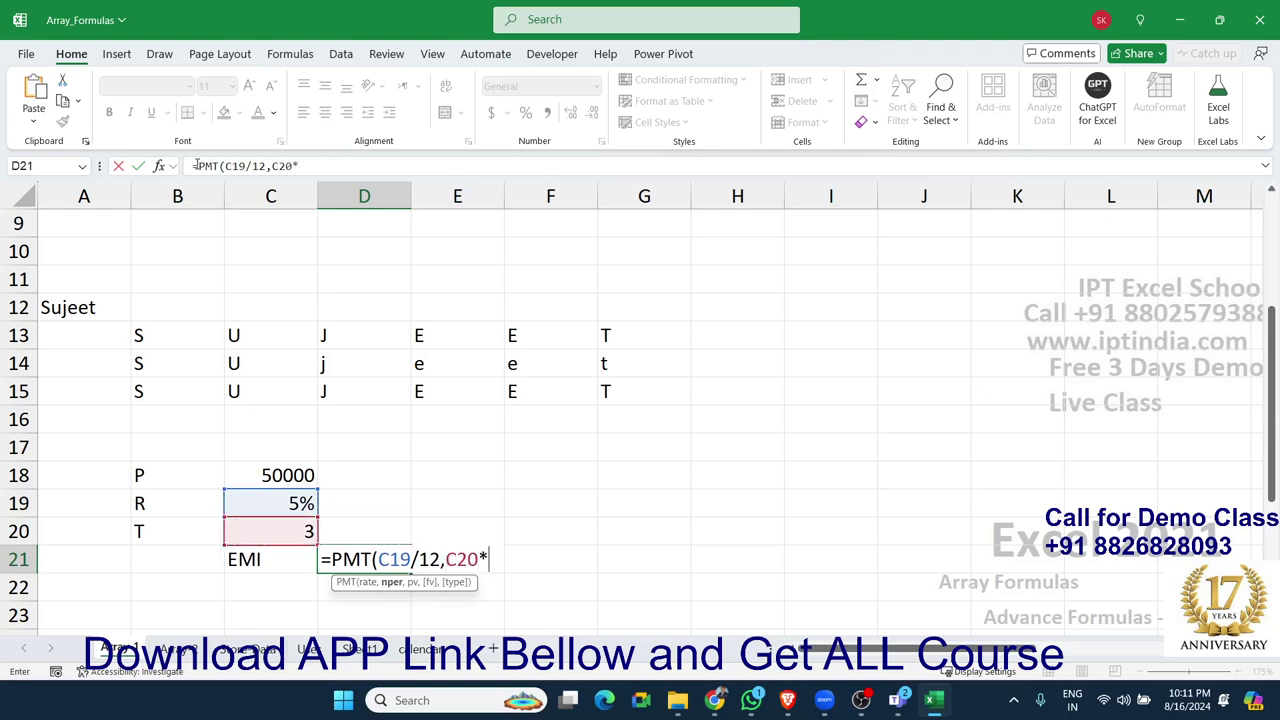
pyautogui.write('12,')
pyautogui.press('Up')
pyautogui.press('Up')
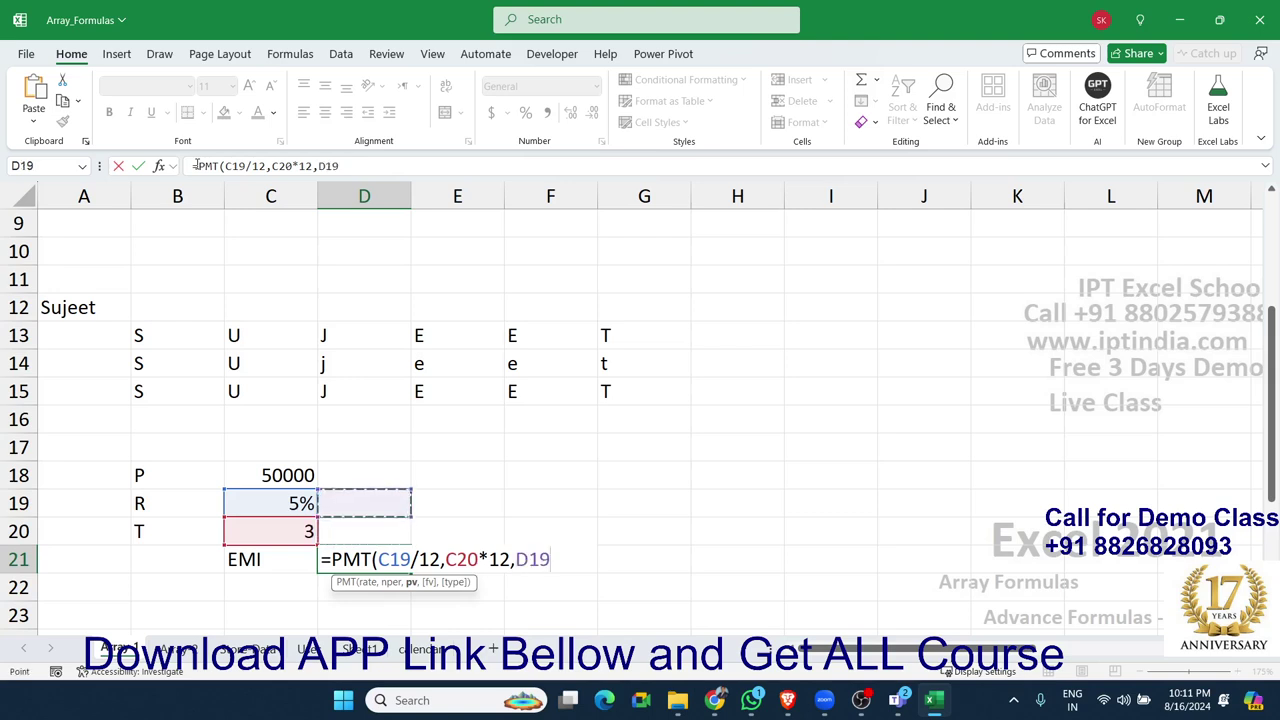
pyautogui.press('Up')
pyautogui.press('Left')
pyautogui.press('Return')
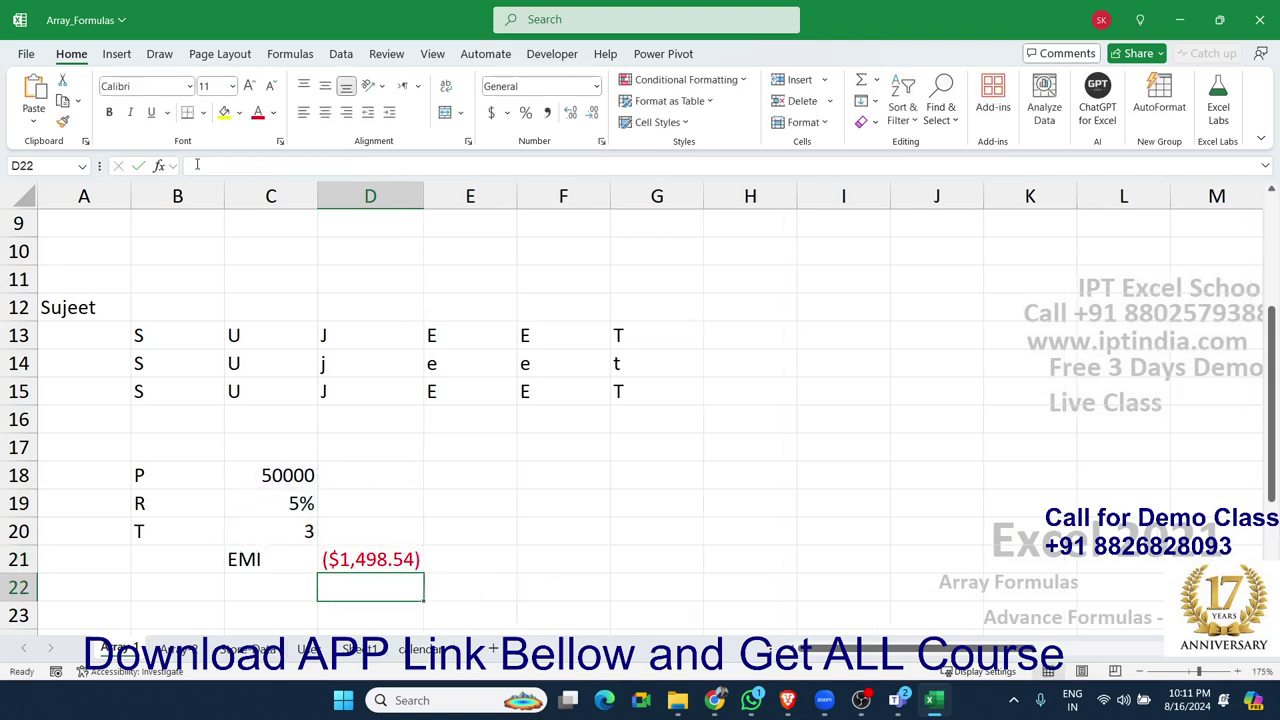
pyautogui.press('Up')
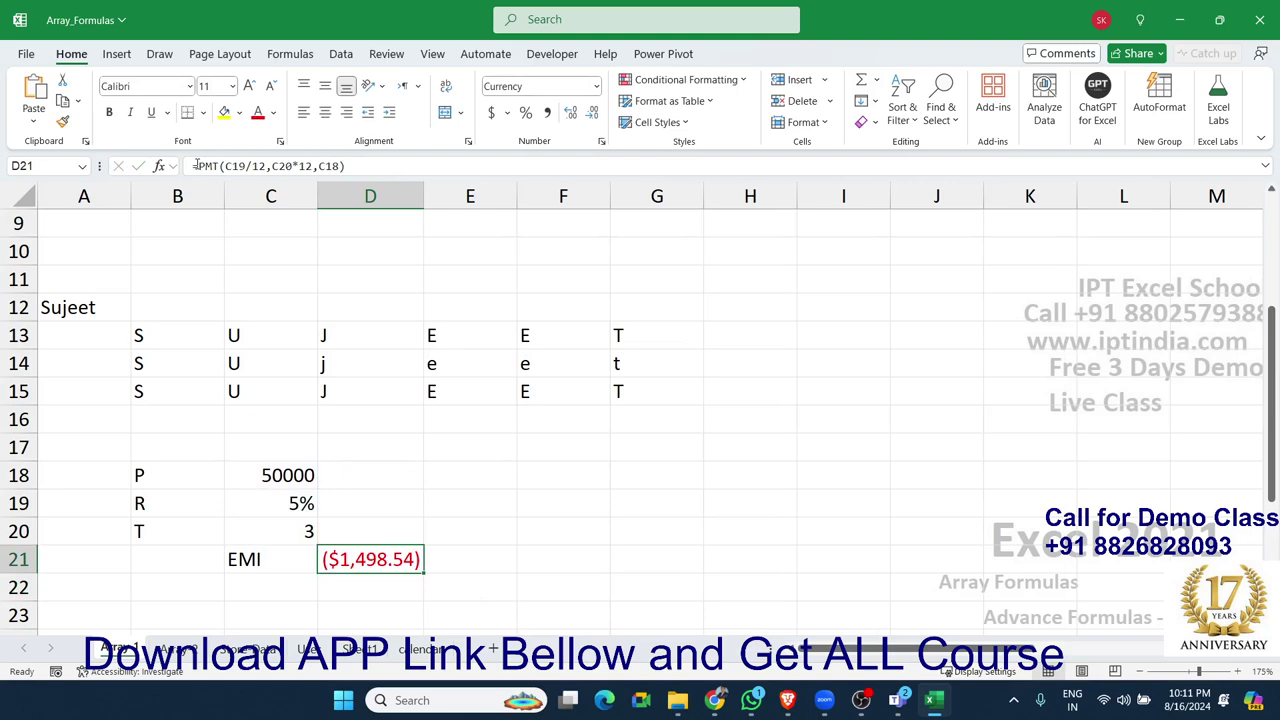
# Step: Put 5 in C23 and compute =D21*C23 in D23, giving ($7,492.72)
pyautogui.press('Down')
pyautogui.press('Down')
pyautogui.press('Down')
pyautogui.press('Down')
pyautogui.press('Down')
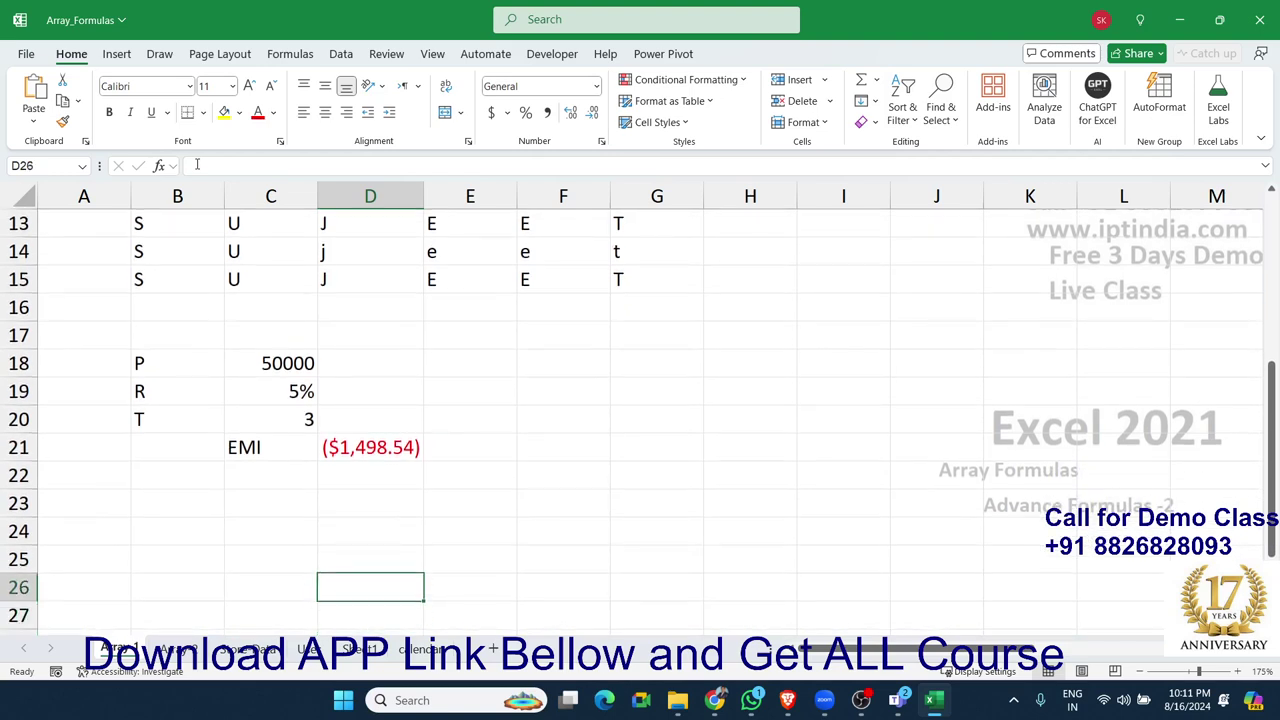
pyautogui.press('Up')
pyautogui.press('Up')
pyautogui.press('Up')
pyautogui.press('Up')
pyautogui.press('Down')
pyautogui.press('Left')
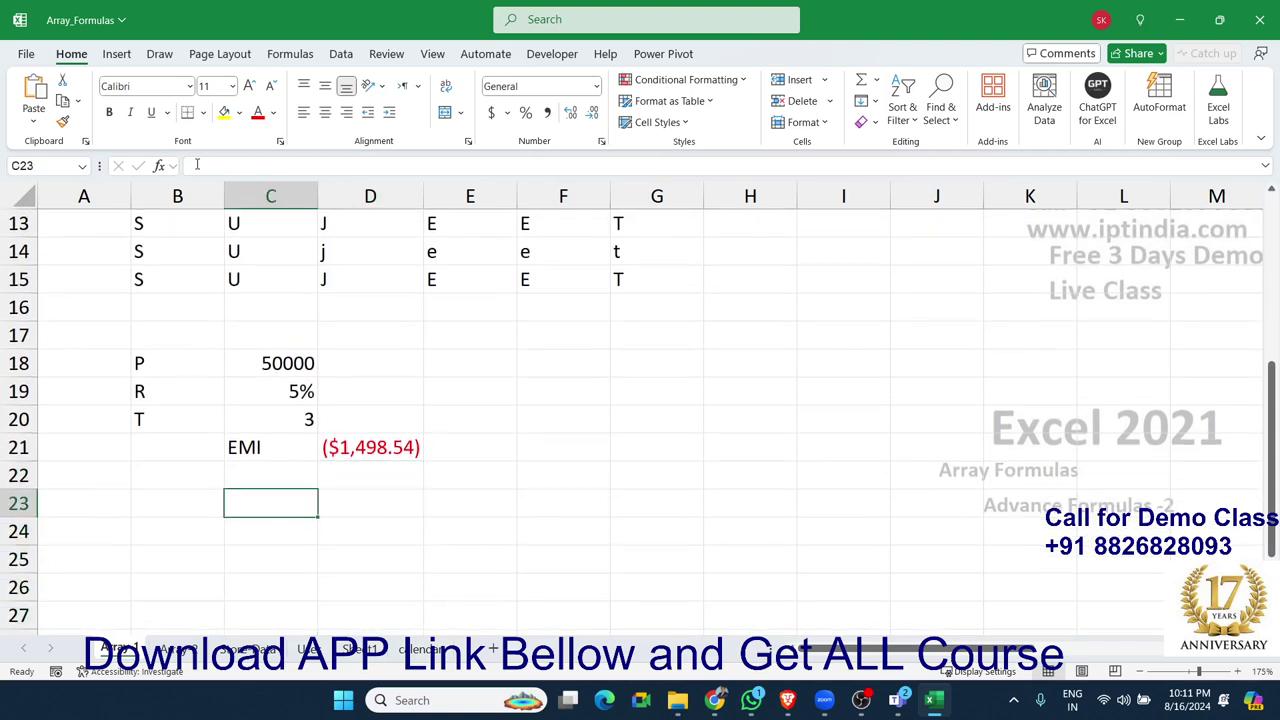
pyautogui.write('5')
pyautogui.press('Right')
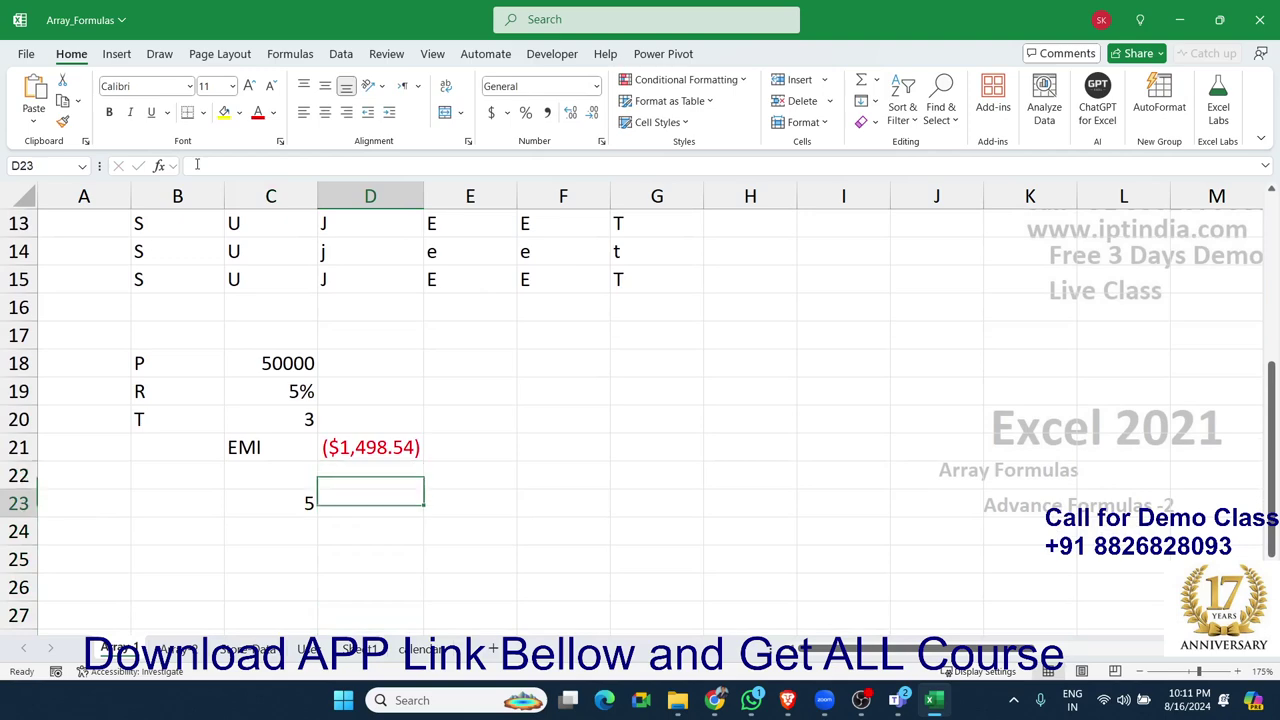
pyautogui.write('=')
pyautogui.press('Up')
pyautogui.press('Up')
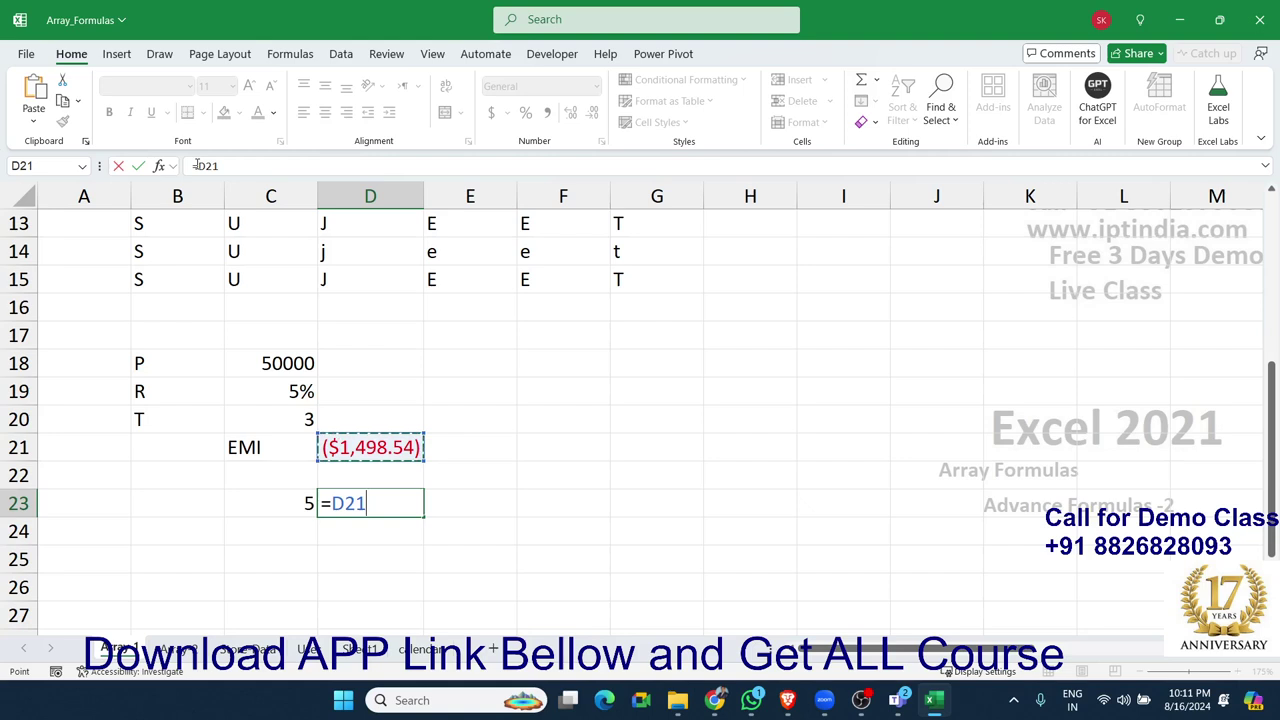
pyautogui.write('*')
pyautogui.press('Left')
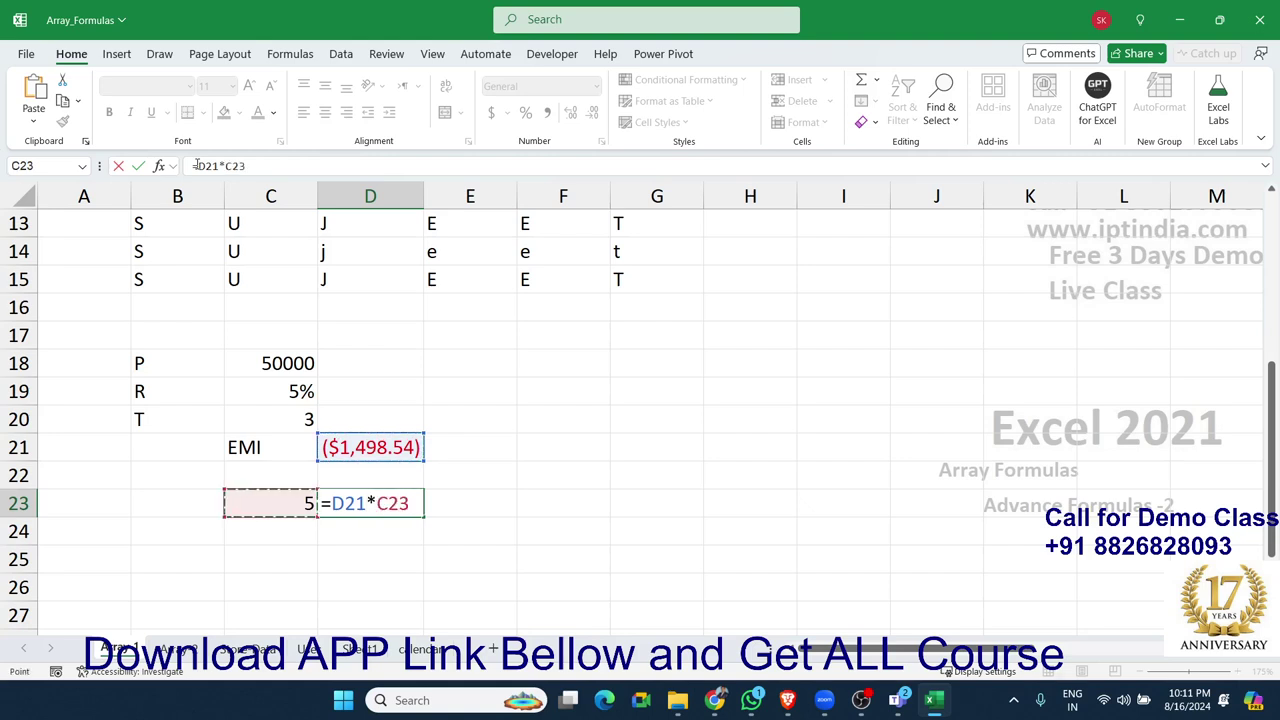
pyautogui.press('Return')
# Step: Check the EMI formula, then clear D23's multiplied result, leaving 5 in C23
pyautogui.press('Up')
pyautogui.press('Up')
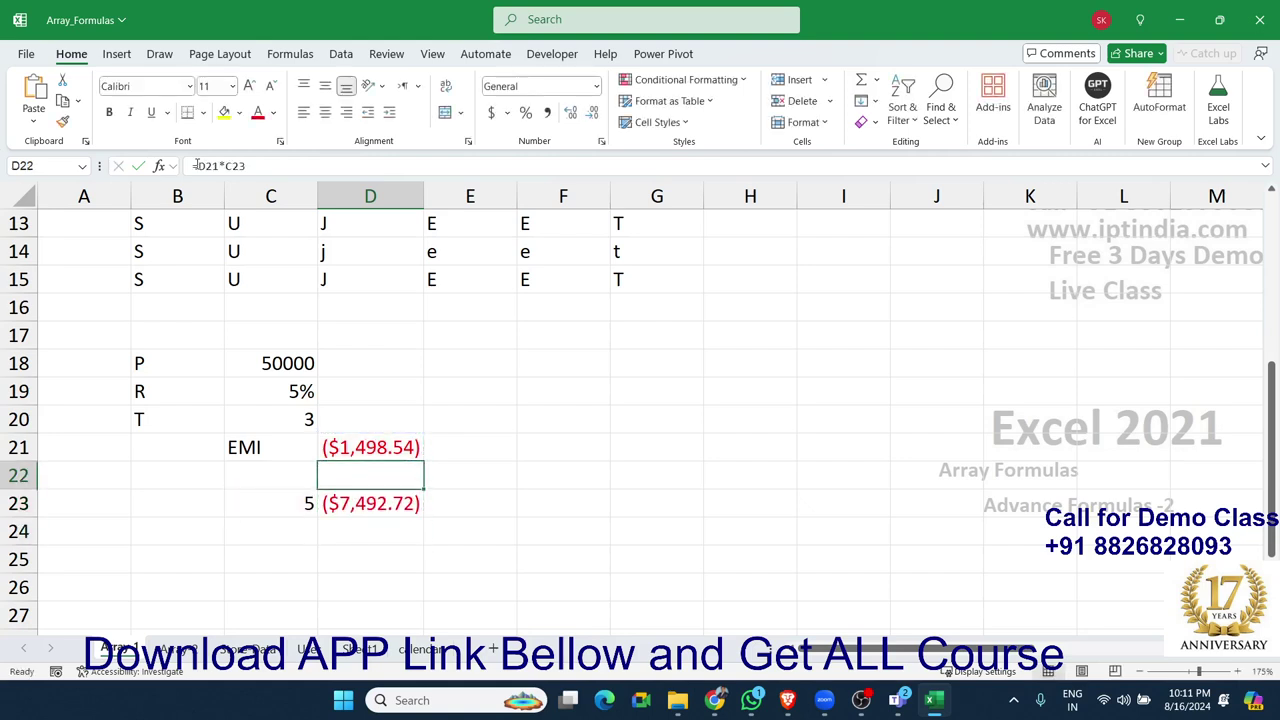
pyautogui.press('Up')
pyautogui.press('Up')
pyautogui.press('Up')
pyautogui.press('Up')
pyautogui.press('Down')
pyautogui.press('Down')
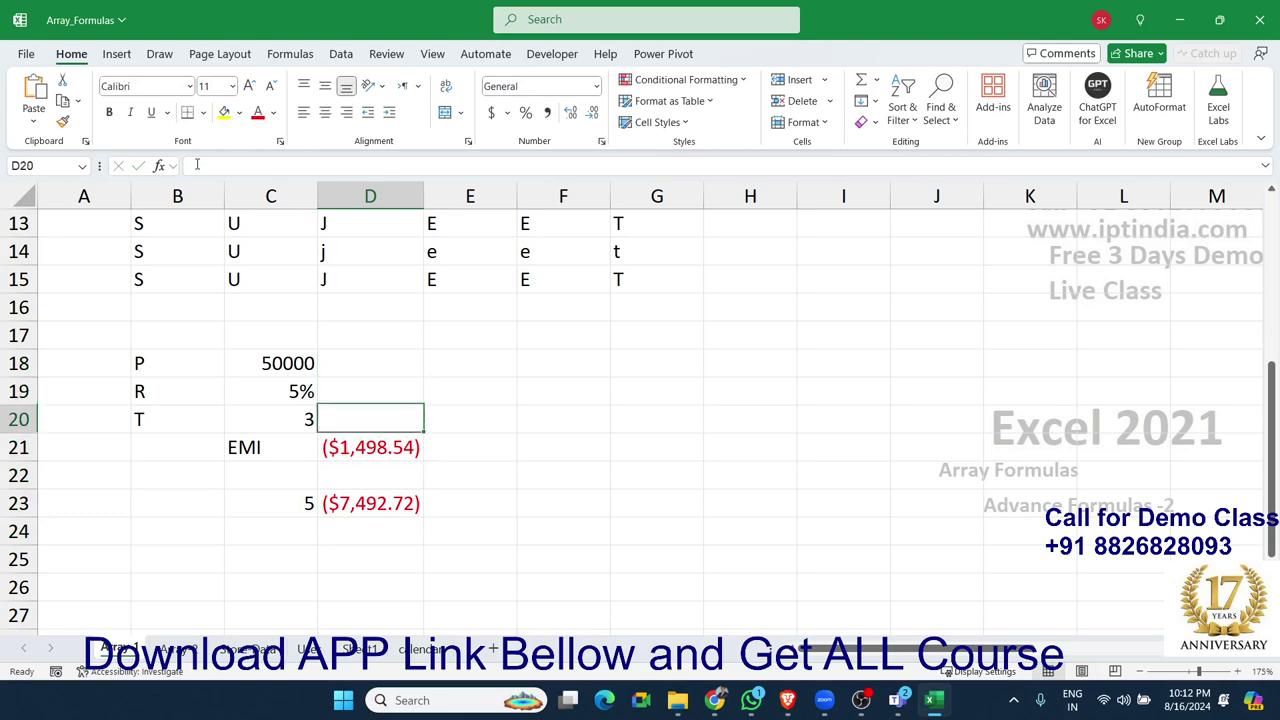
pyautogui.press('Down')
pyautogui.press('Down')
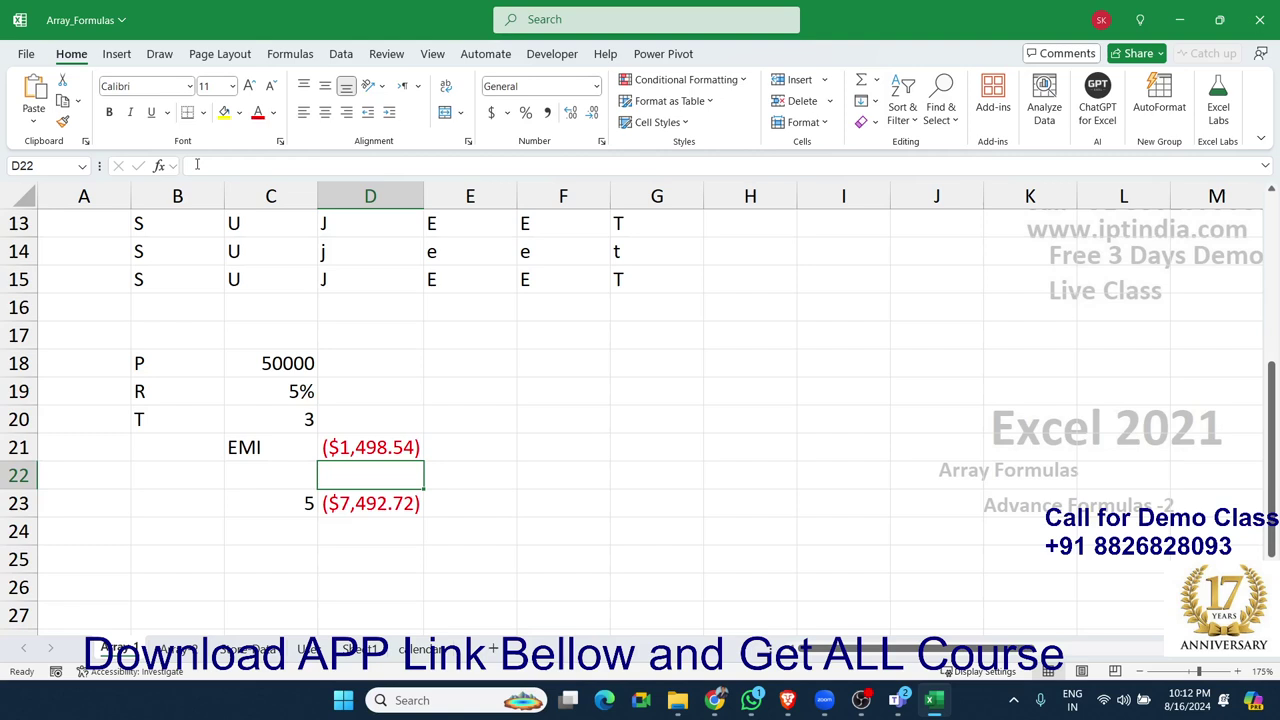
pyautogui.press('Up')
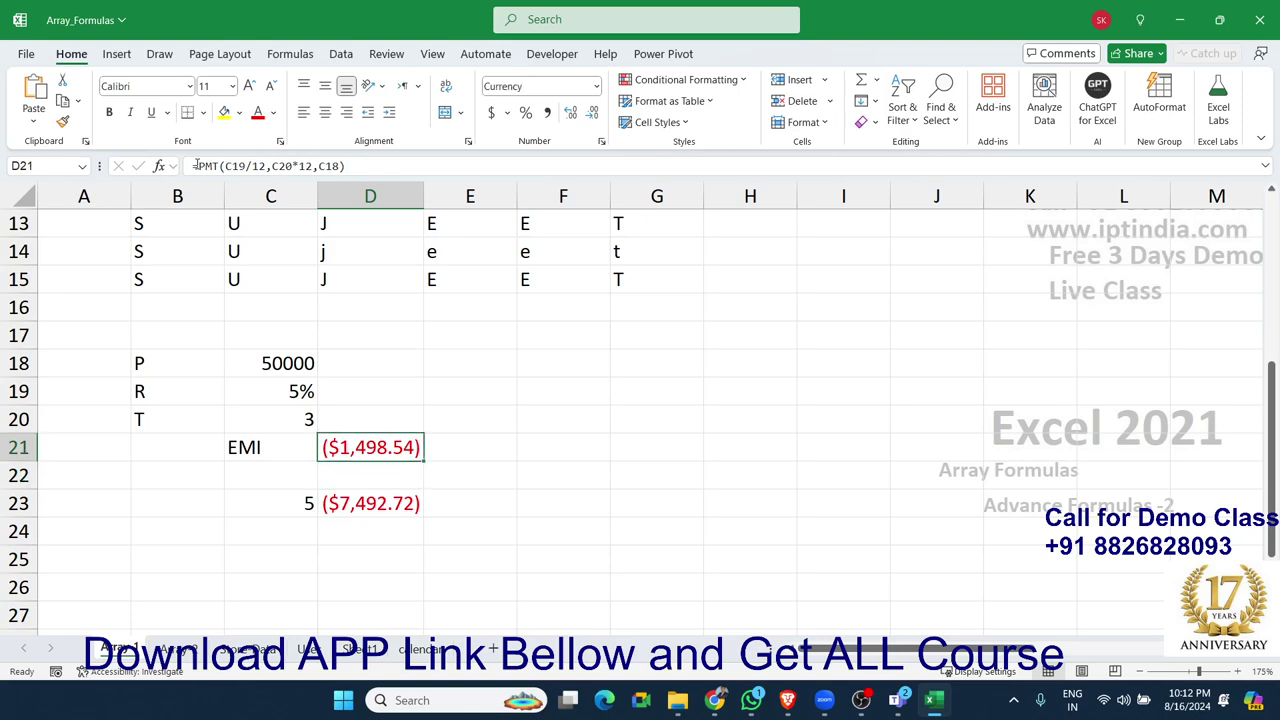
pyautogui.press('Right')
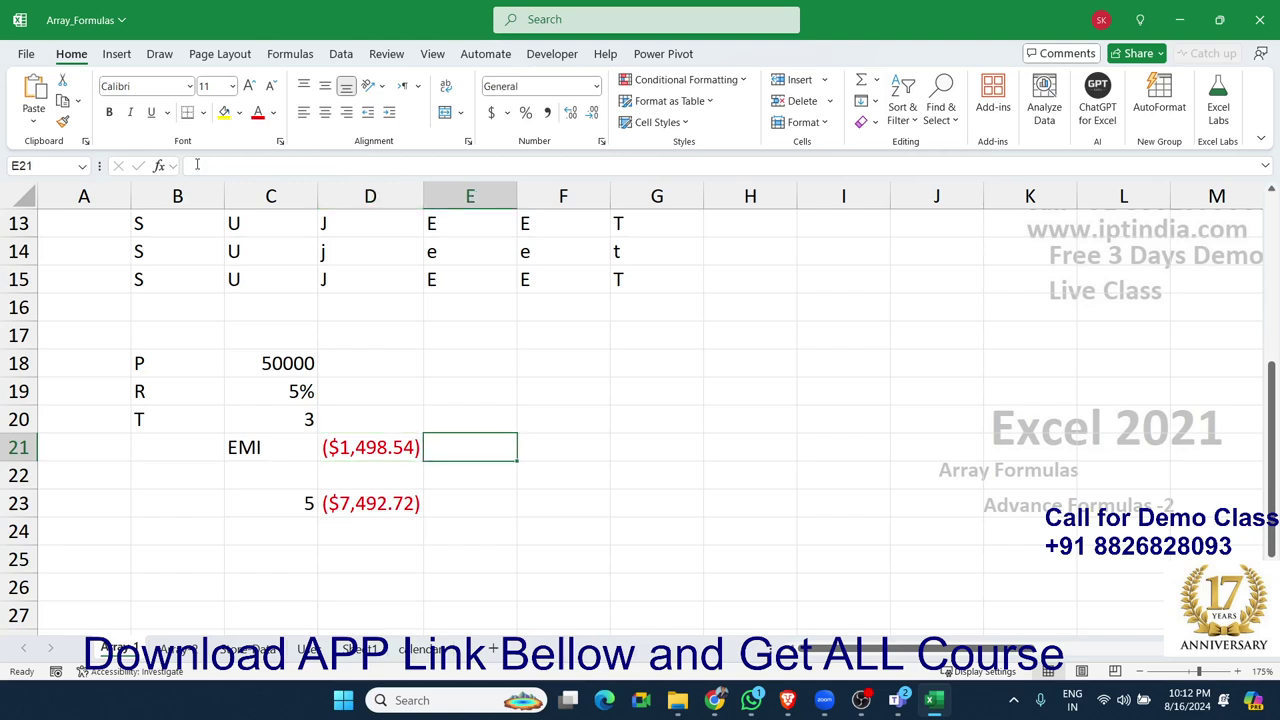
pyautogui.press('Right')
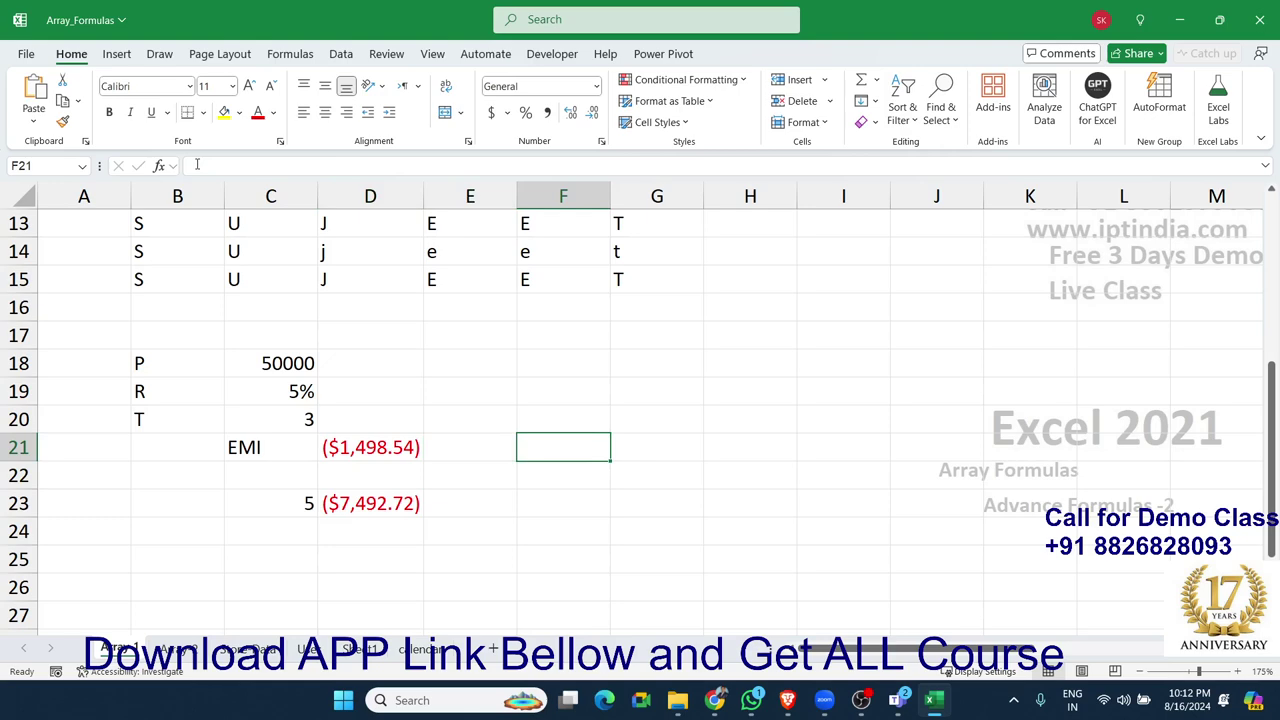
pyautogui.press('Down')
pyautogui.press('Down')
pyautogui.press('Left')
pyautogui.press('Left')
pyautogui.press('Left')
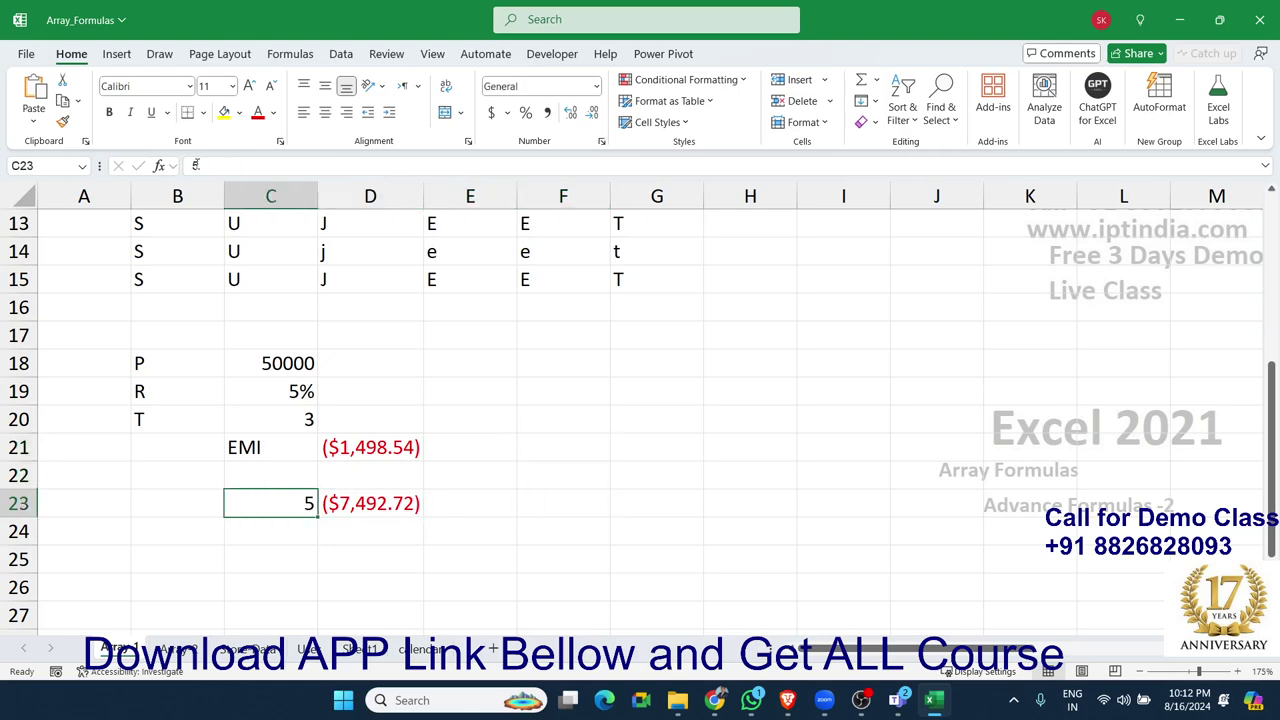
pyautogui.press('Right')
pyautogui.press('Delete')
pyautogui.press('Down')
pyautogui.press('Left')
pyautogui.press('Down')
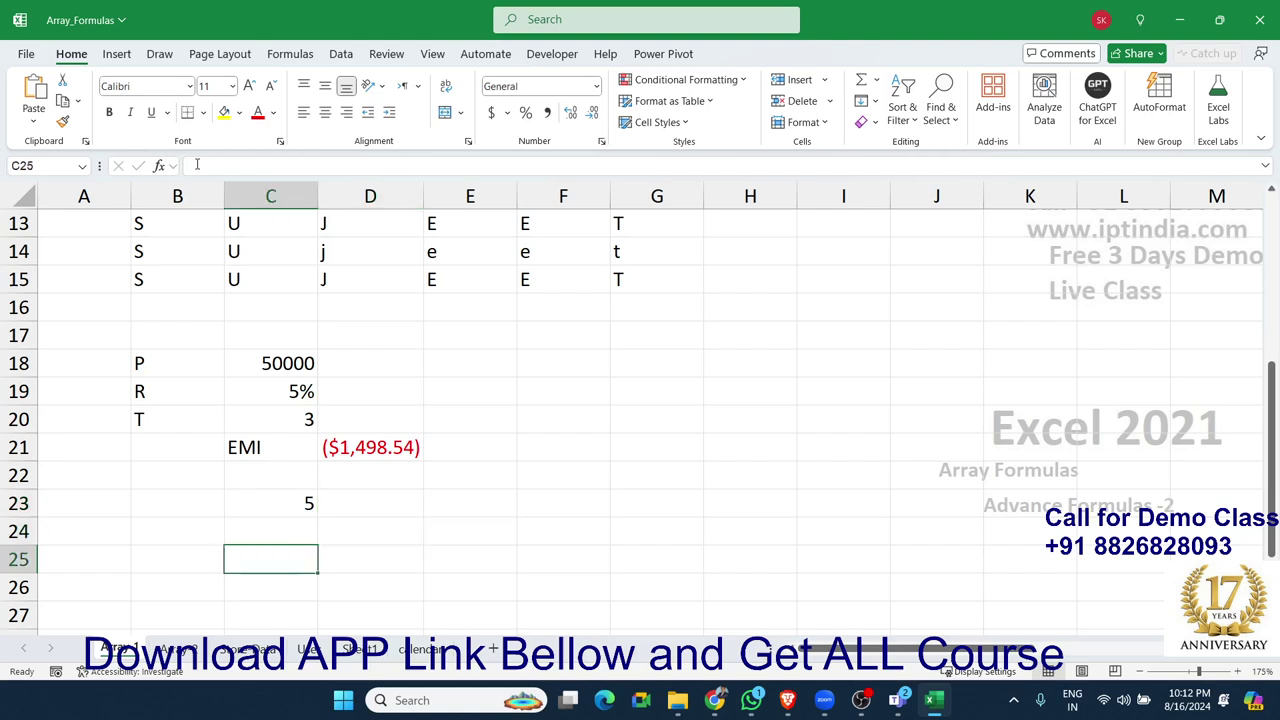
pyautogui.click(197, 164)
# Step: Enter period numbers 1, 2, 3 and 4 in C25:C28
pyautogui.write('1 2 3 ')
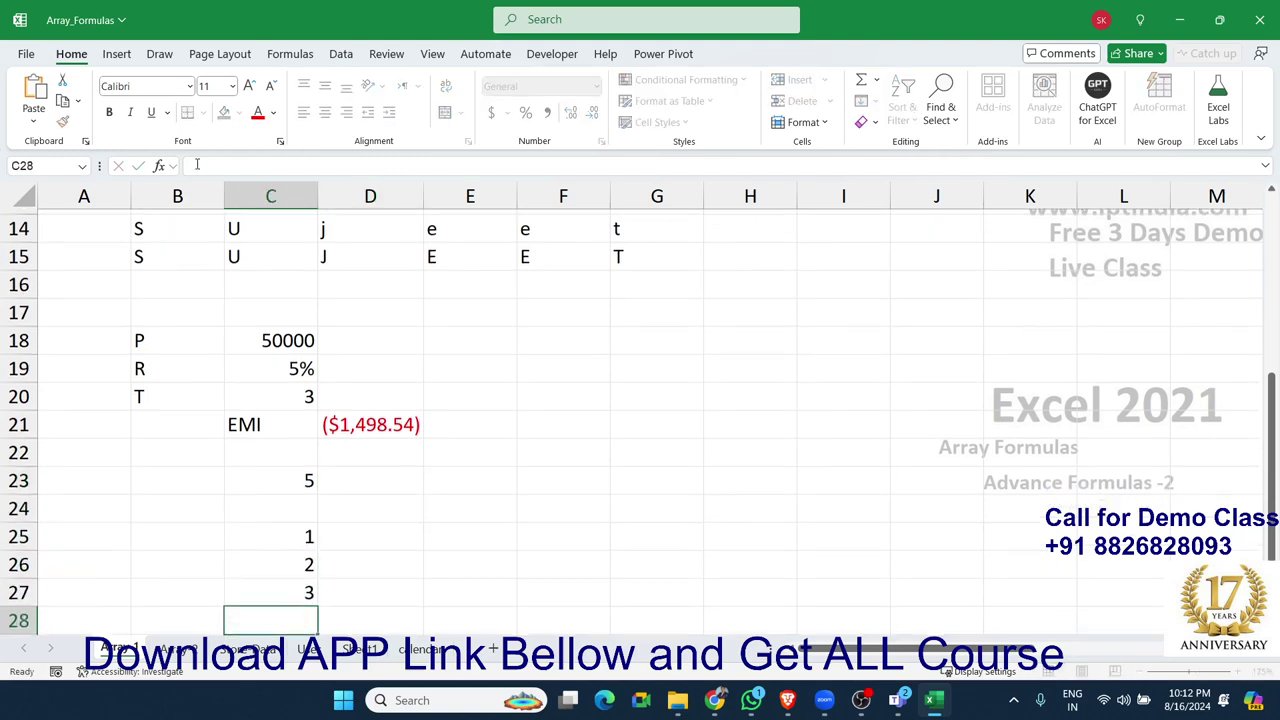
pyautogui.write('4')
pyautogui.press('Return')
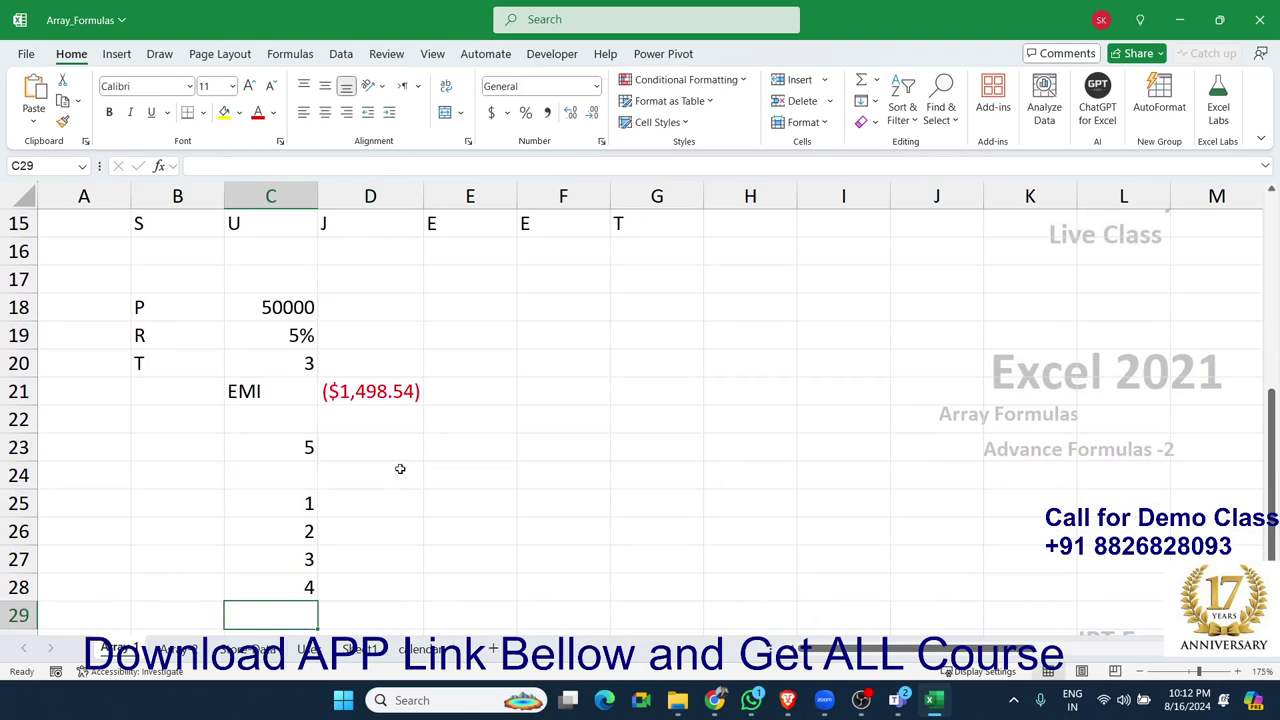
pyautogui.click(385, 502)
# Step: Enter =PPMT(C19/12,C25,C20*12,C18) in D25, returning ($1,290.21)
pyautogui.write('=')
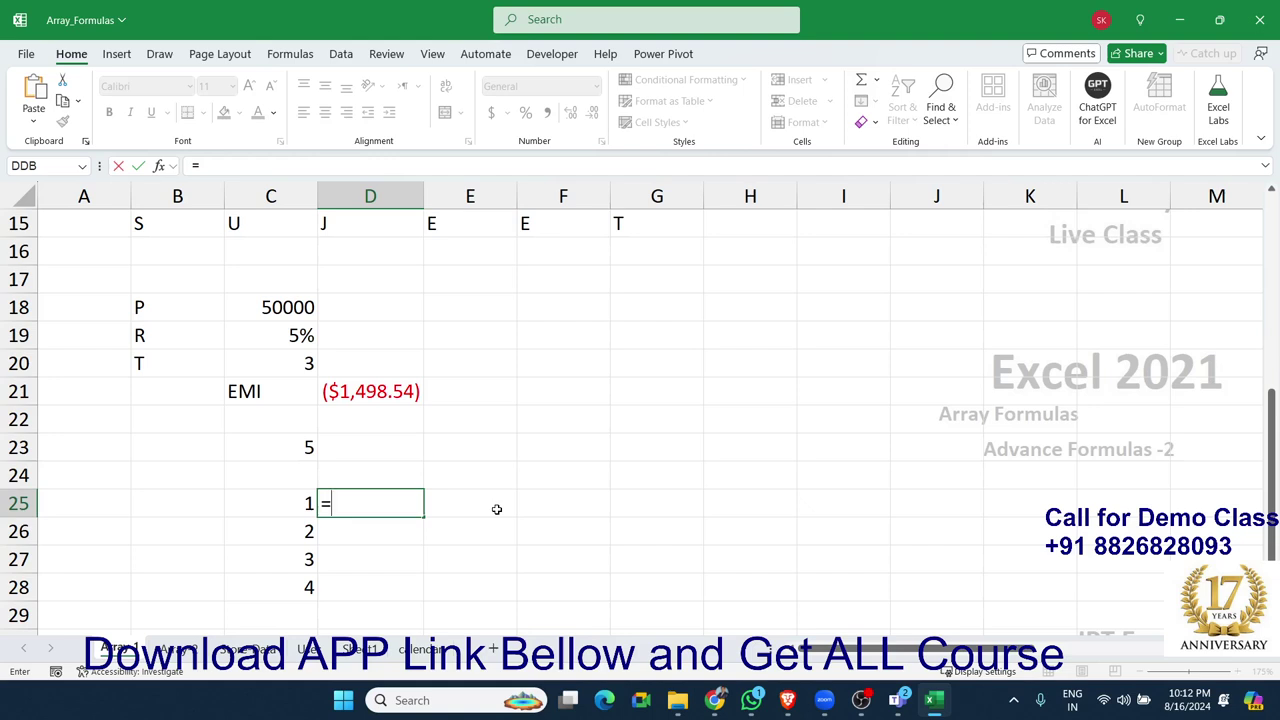
pyautogui.write('ppm')
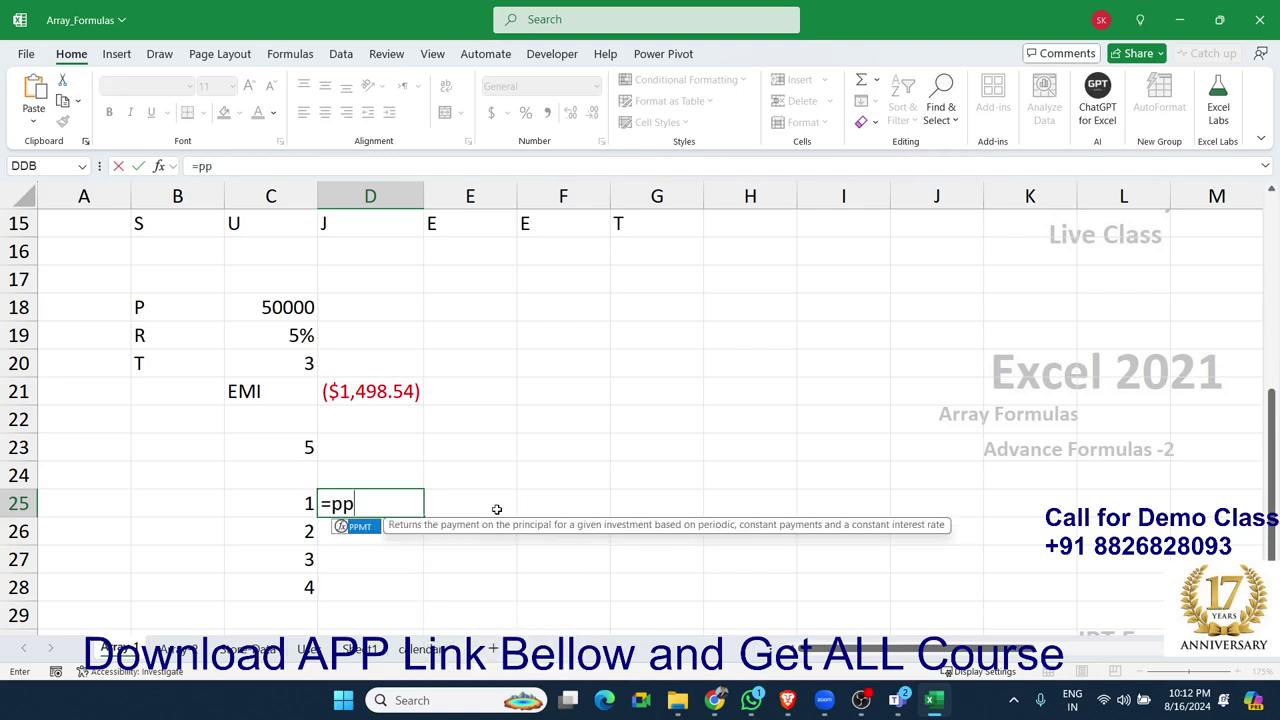
pyautogui.press('Tab')
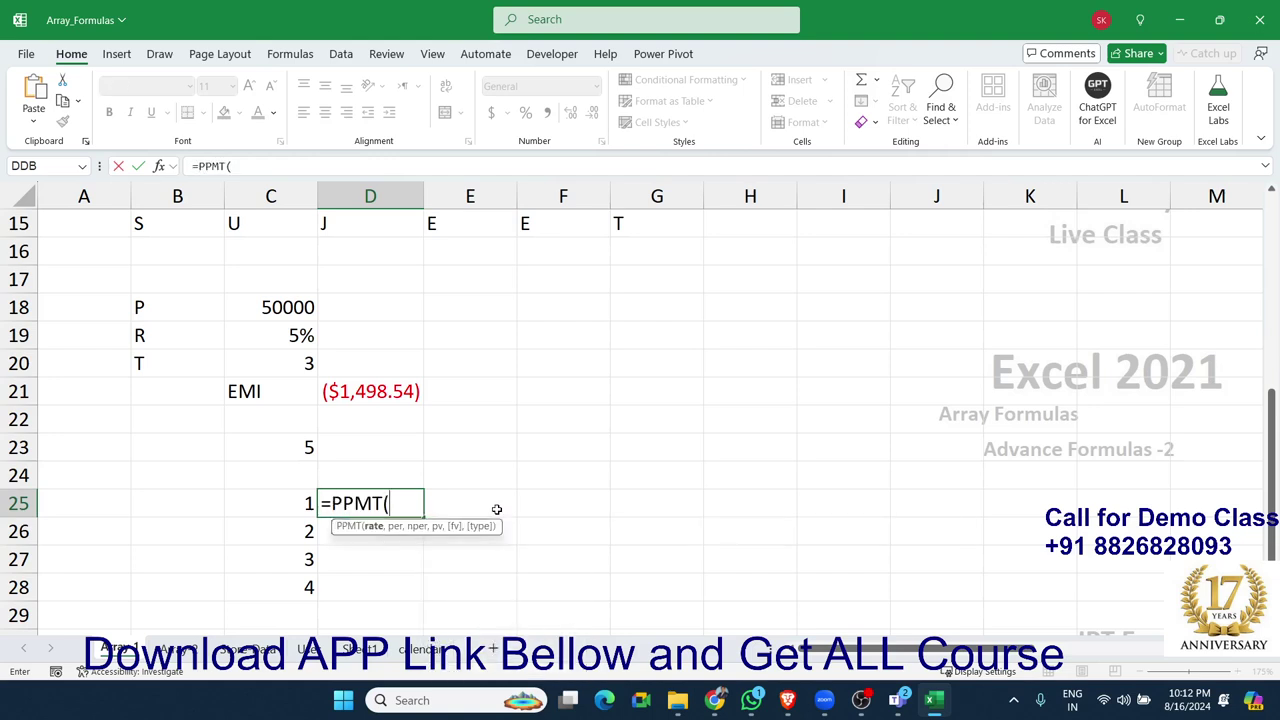
pyautogui.press('Left')
pyautogui.press('Up')
pyautogui.press('Up')
pyautogui.press('Up')
pyautogui.press('Up')
pyautogui.press('Up')
pyautogui.press('Up')
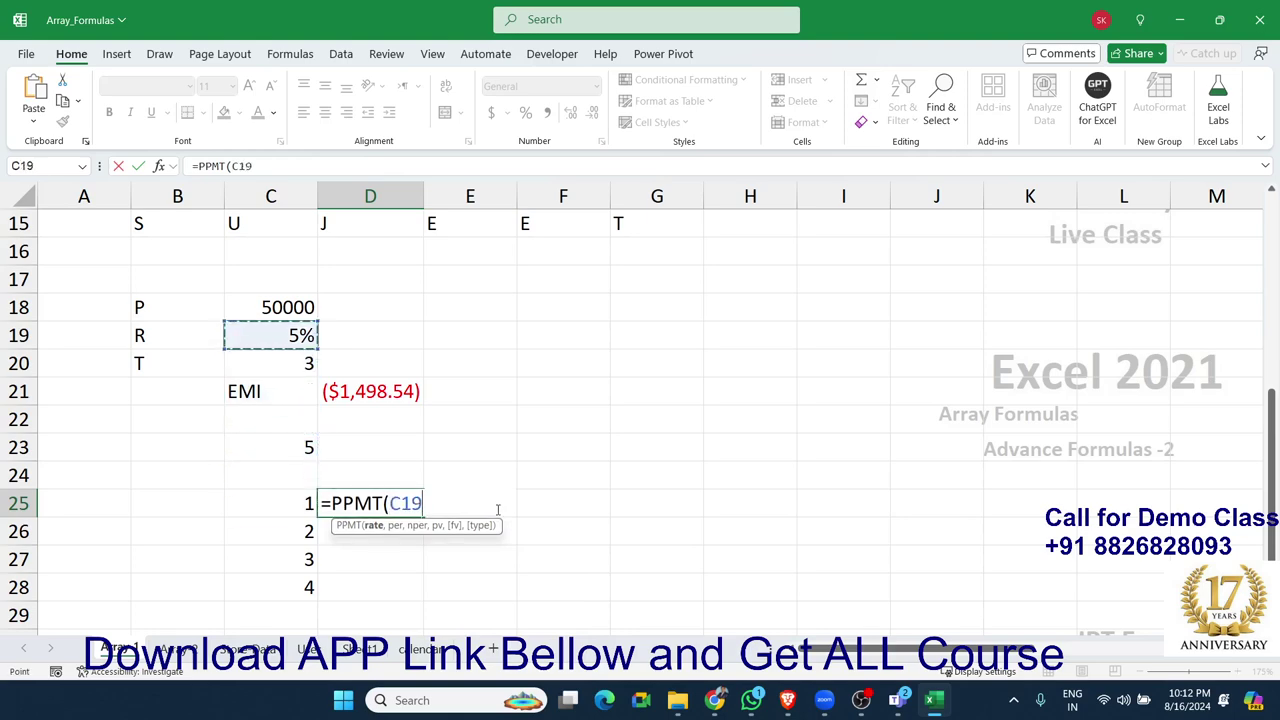
pyautogui.write('/')
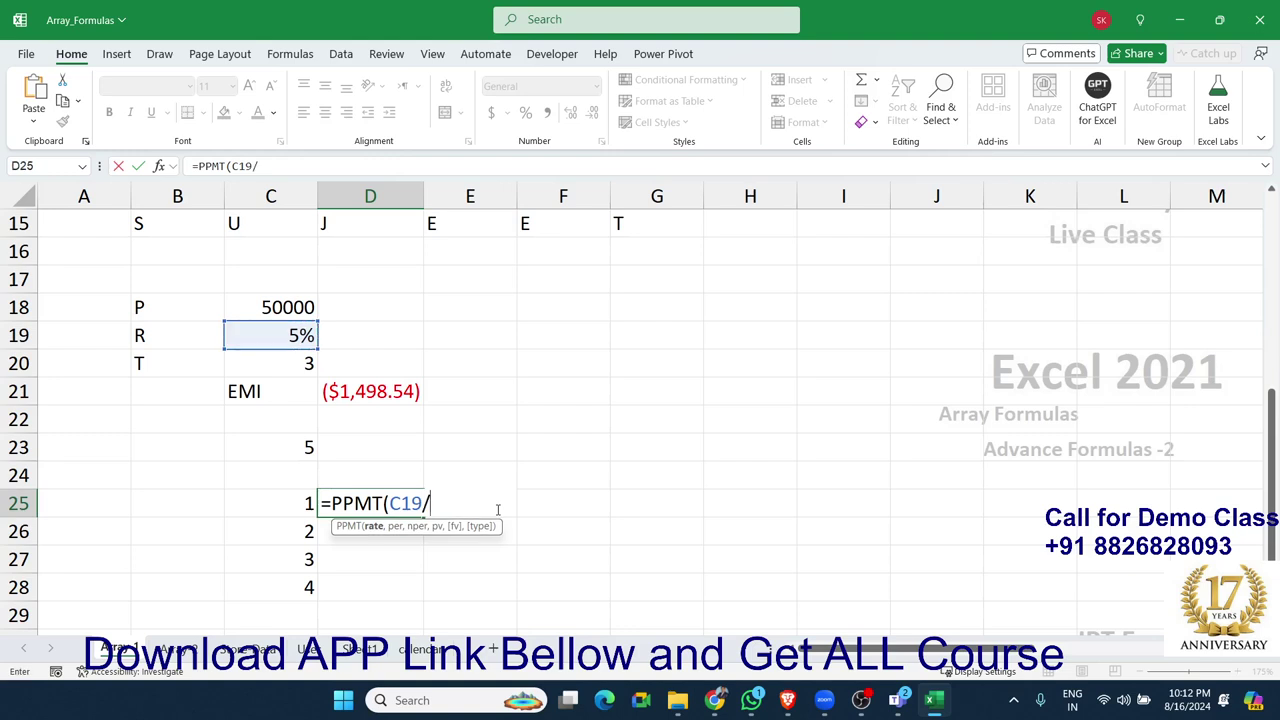
pyautogui.write('12,')
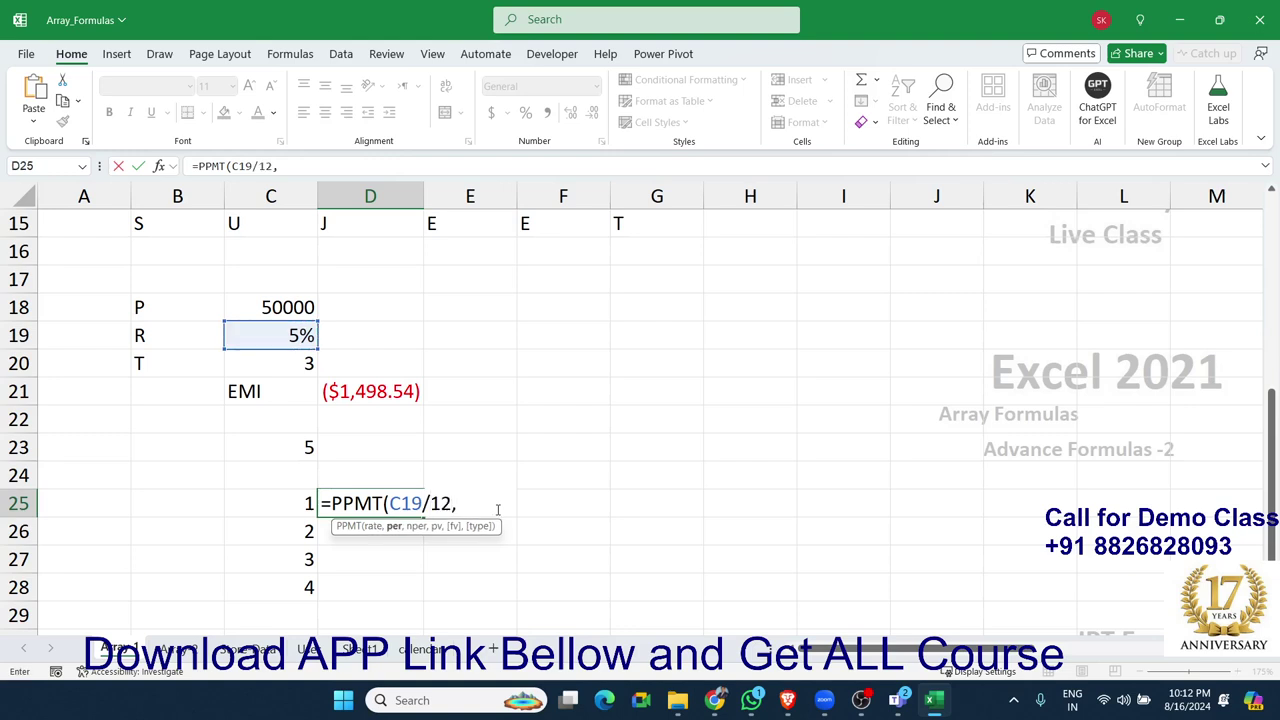
pyautogui.press('Left')
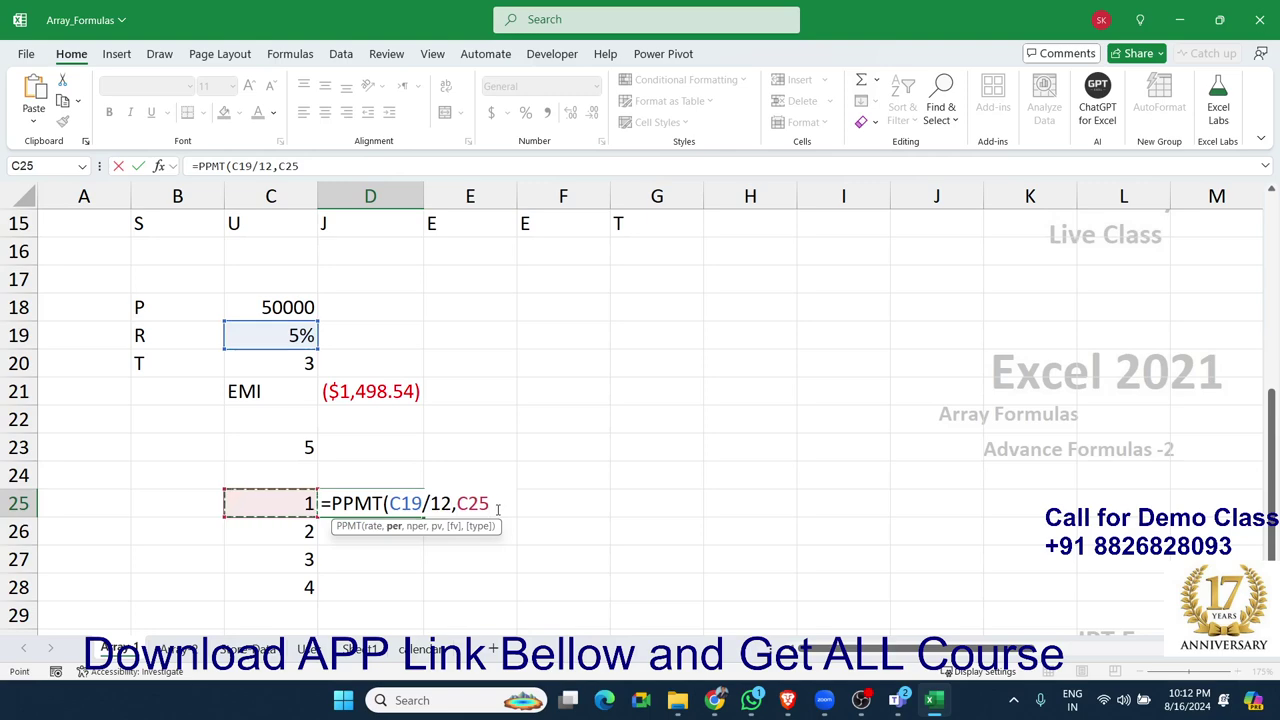
pyautogui.write(',')
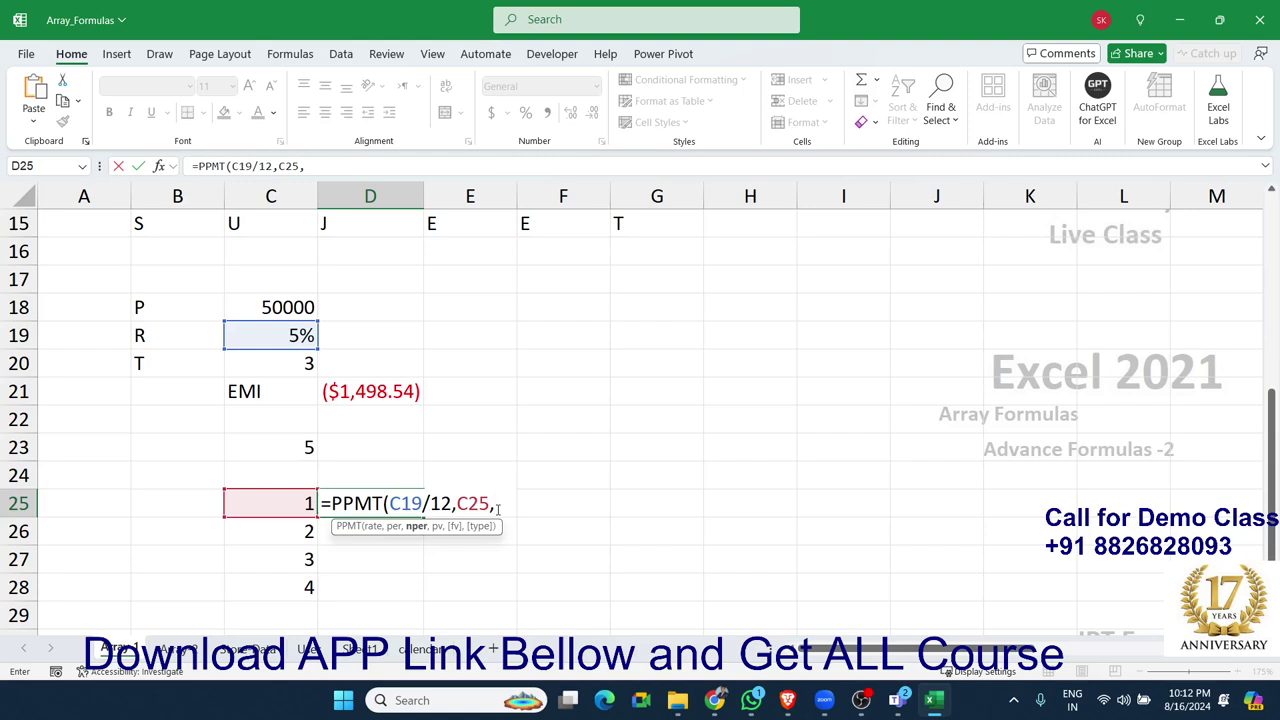
pyautogui.press('Up')
pyautogui.press('Up')
pyautogui.press('Up')
pyautogui.press('Up')
pyautogui.press('Up')
pyautogui.press('Left')
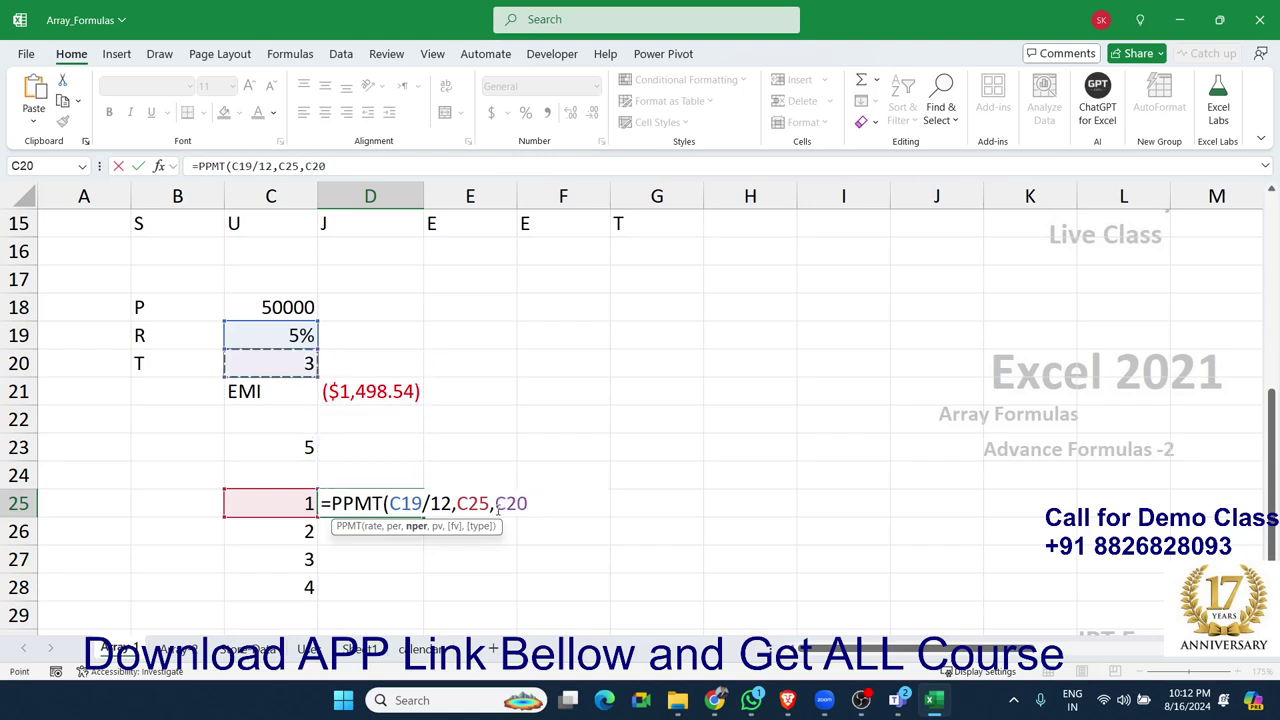
pyautogui.write('*12')
pyautogui.write(',')
pyautogui.press('Up')
pyautogui.press('Up')
pyautogui.press('Up')
pyautogui.press('Up')
pyautogui.press('Up')
pyautogui.press('Up')
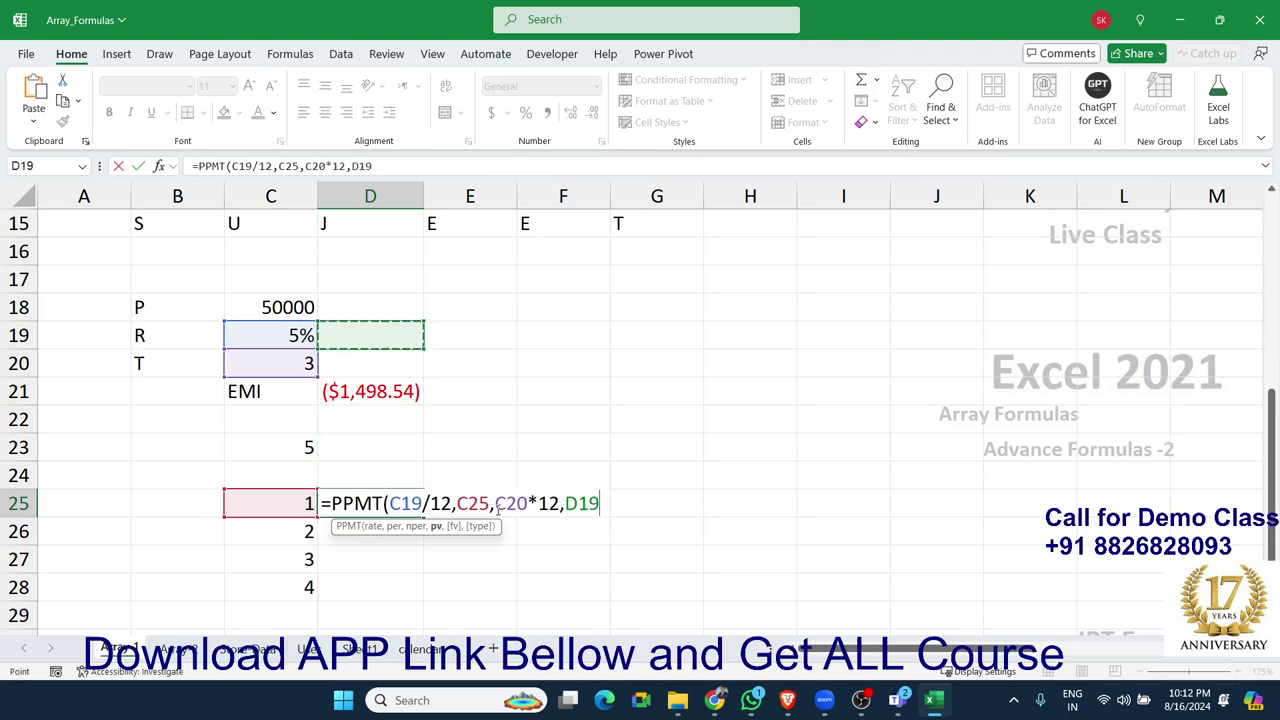
pyautogui.press('Up')
pyautogui.press('Left')
pyautogui.press('Return')
pyautogui.press('Up')
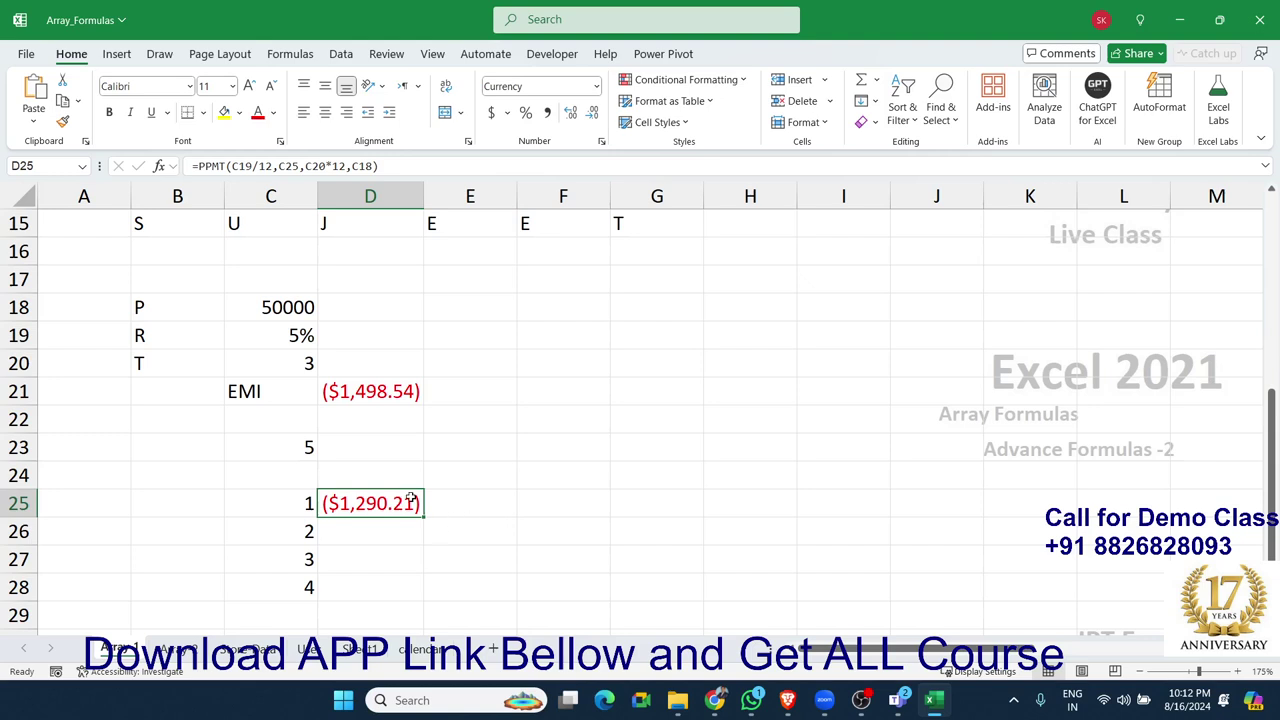
# Step: Paste the PPMT formula into D26 and D27, repointing the period to C26 and C27
pyautogui.click(396, 167)
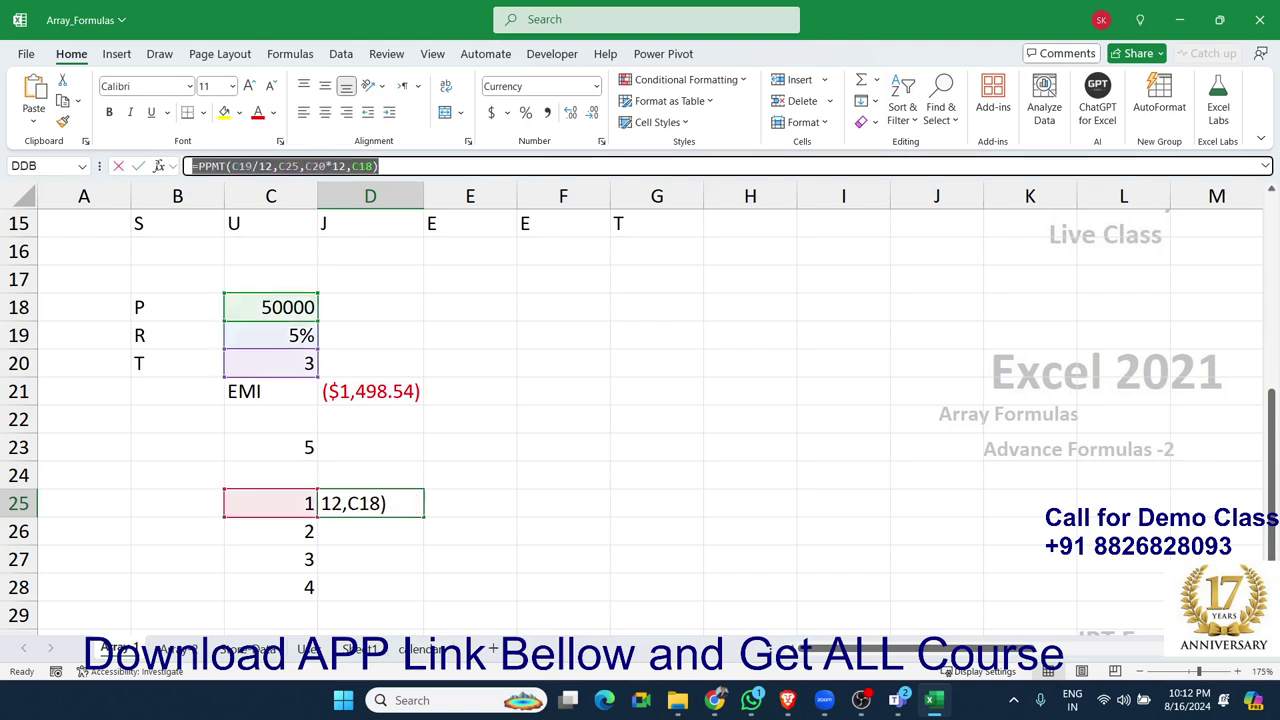
pyautogui.press('Escape')
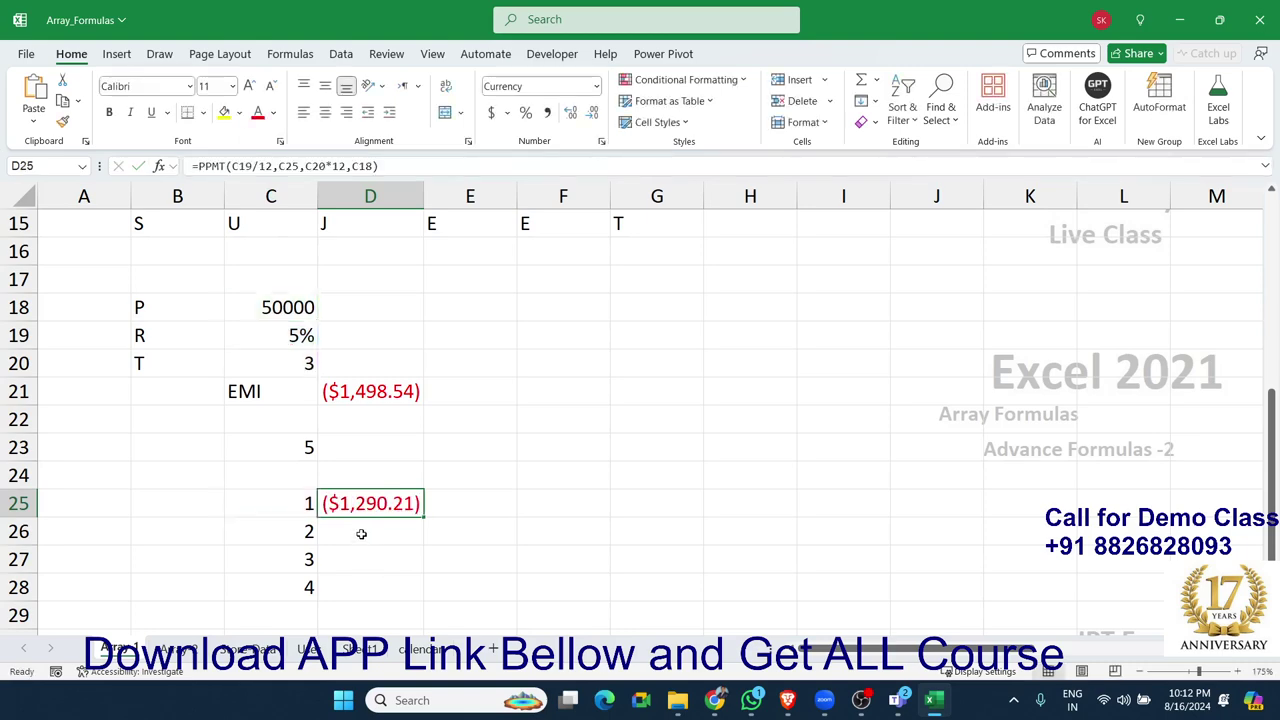
pyautogui.doubleClick(366, 528)
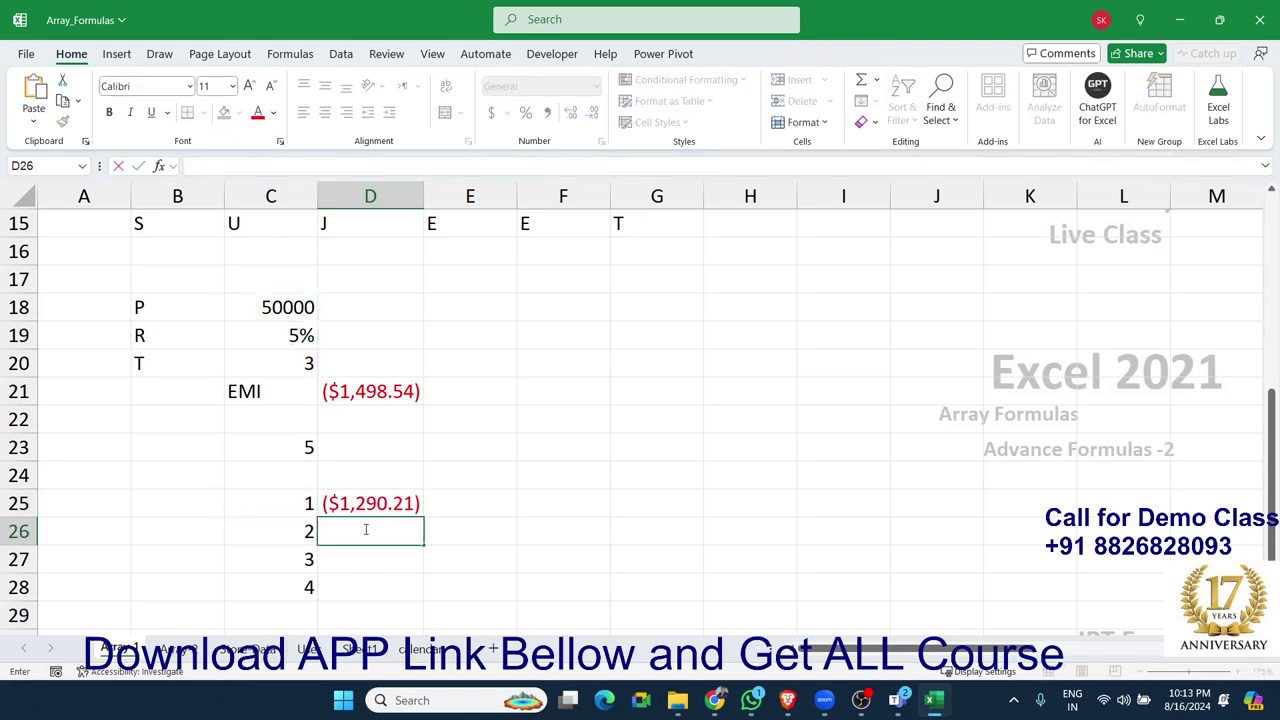
pyautogui.hotkey('ctrl', 'v')
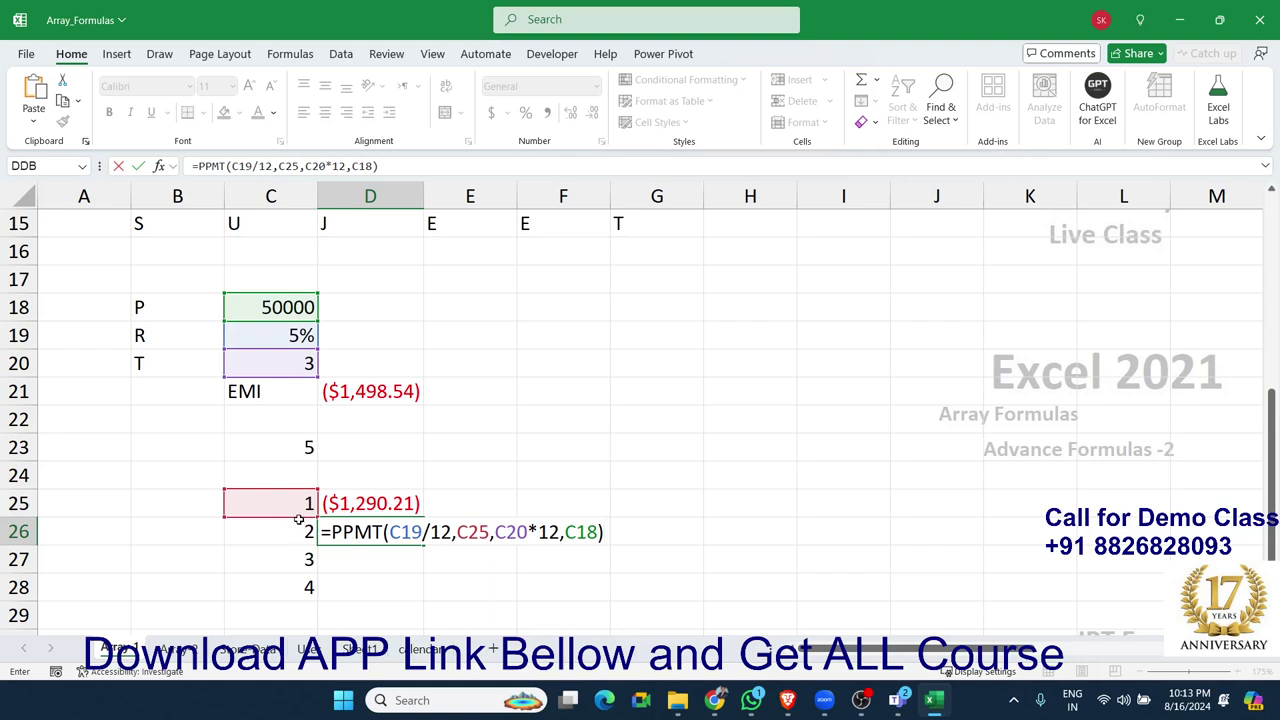
pyautogui.moveTo(299, 519); pyautogui.dragTo(297, 531)
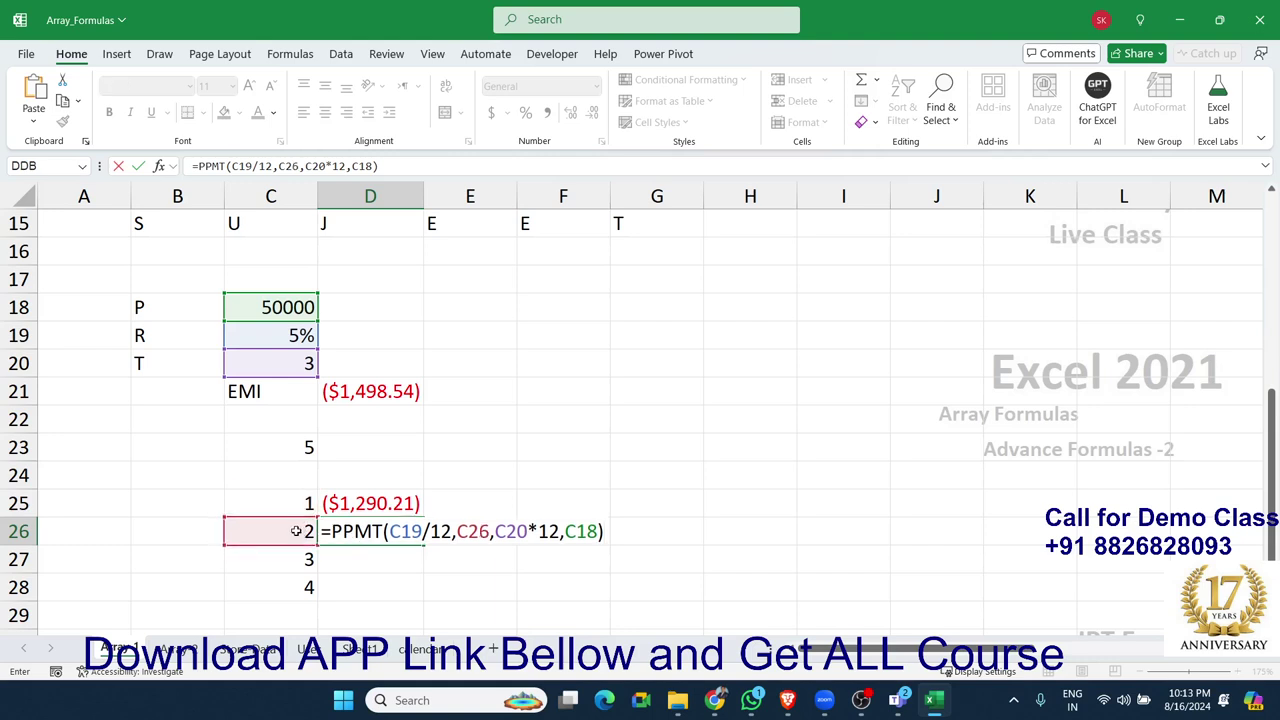
pyautogui.press('Return')
pyautogui.doubleClick(358, 560)
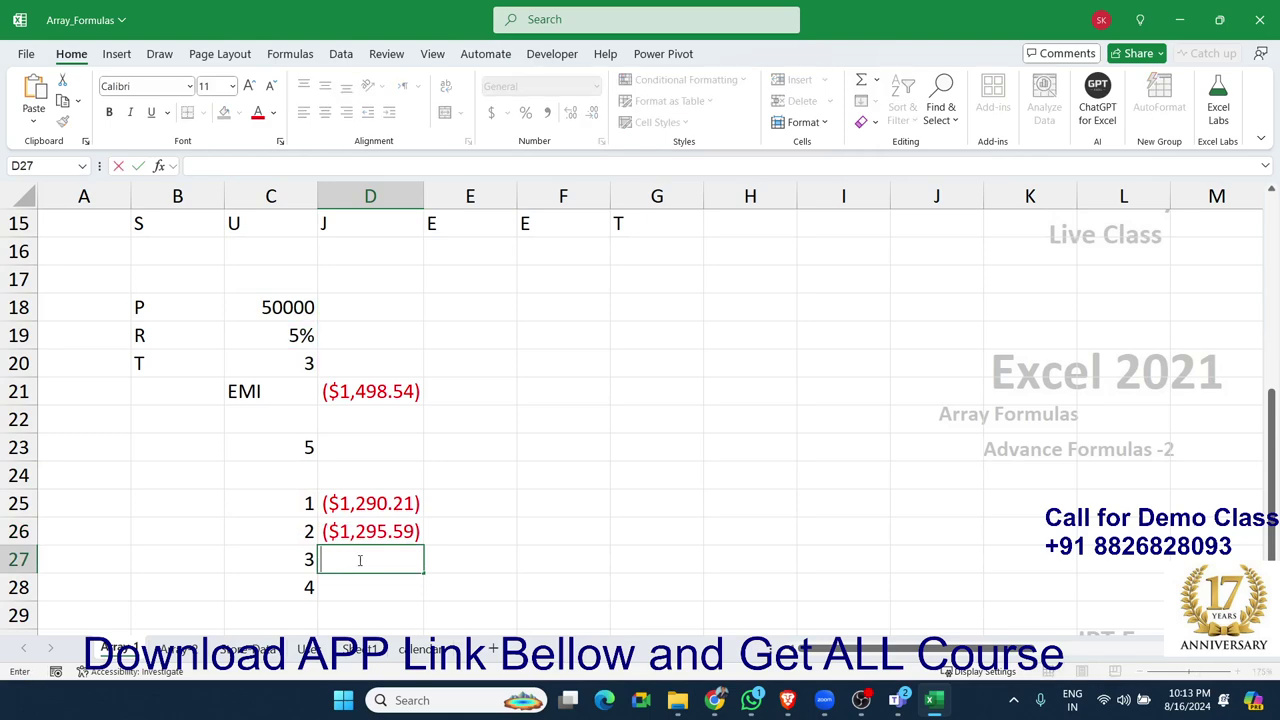
pyautogui.hotkey('ctrl', 'v')
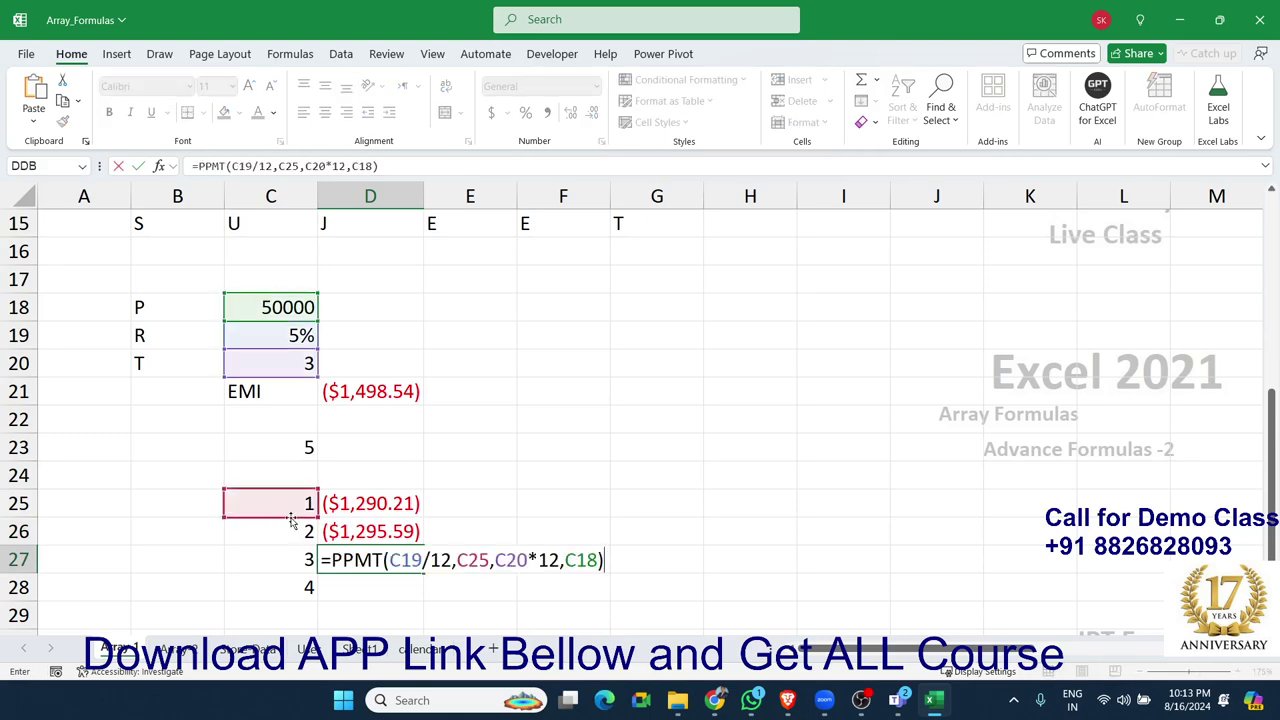
pyautogui.moveTo(291, 520); pyautogui.dragTo(290, 566)
pyautogui.press('Return')
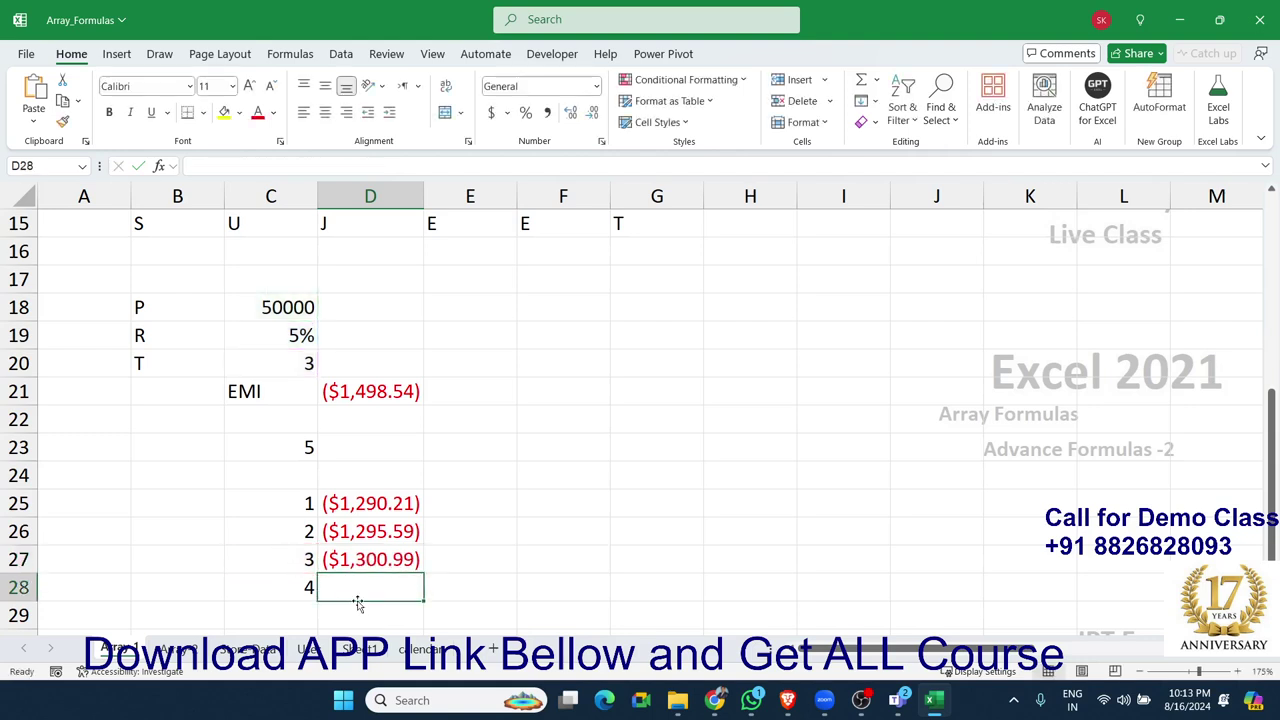
# Step: Try a combined formula in D28 comparing C28 with the pasted PPMT formula
pyautogui.doubleClick(362, 588)
pyautogui.write('=')
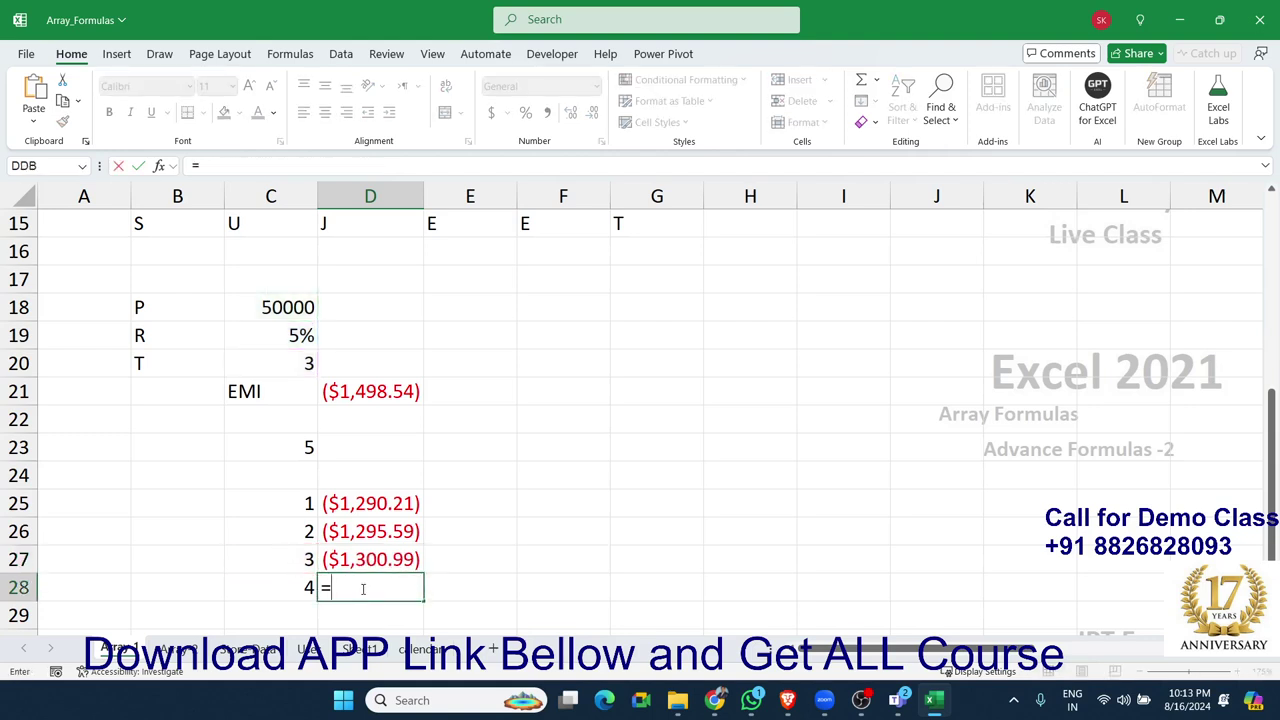
pyautogui.write('=PPMT(C19/12,C25,C20*12,C18)')
pyautogui.click(331, 588)
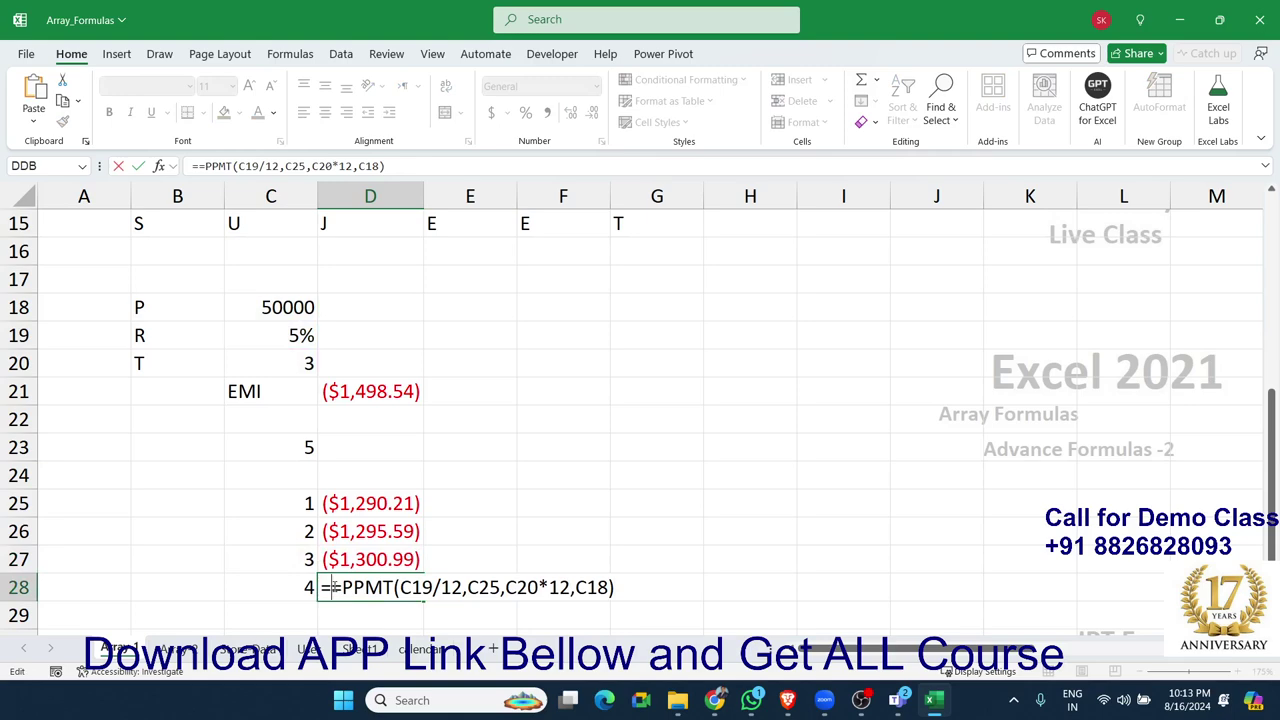
pyautogui.press('BackSpace')
pyautogui.click(290, 582)
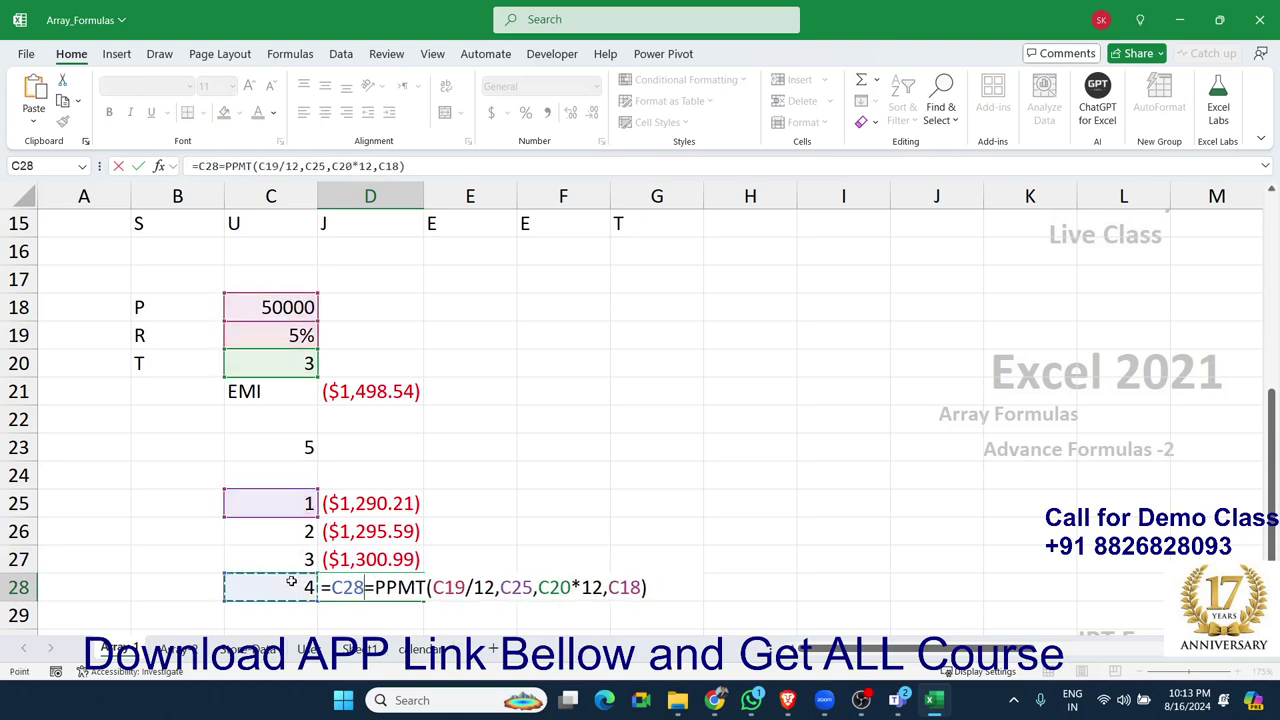
pyautogui.press('Return')
# Step: Clear D28's FALSE result and select the C25:D28 block
pyautogui.click(330, 586)
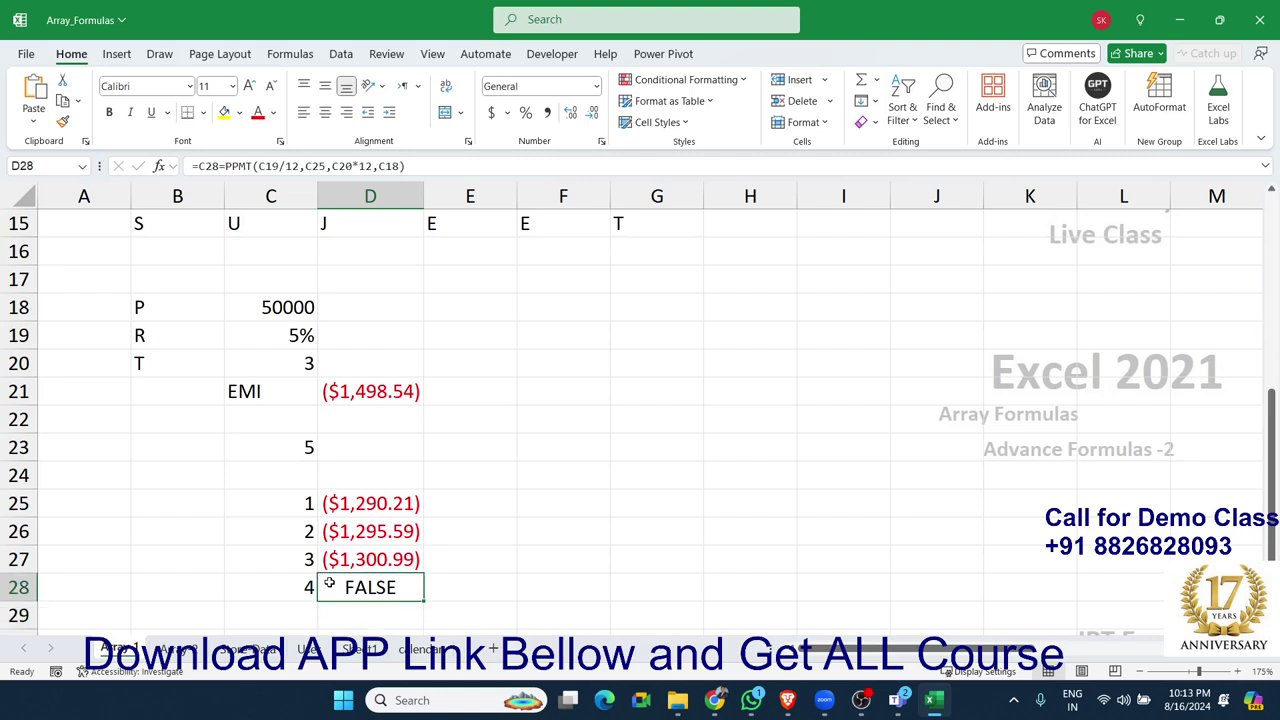
pyautogui.doubleClick(331, 588)
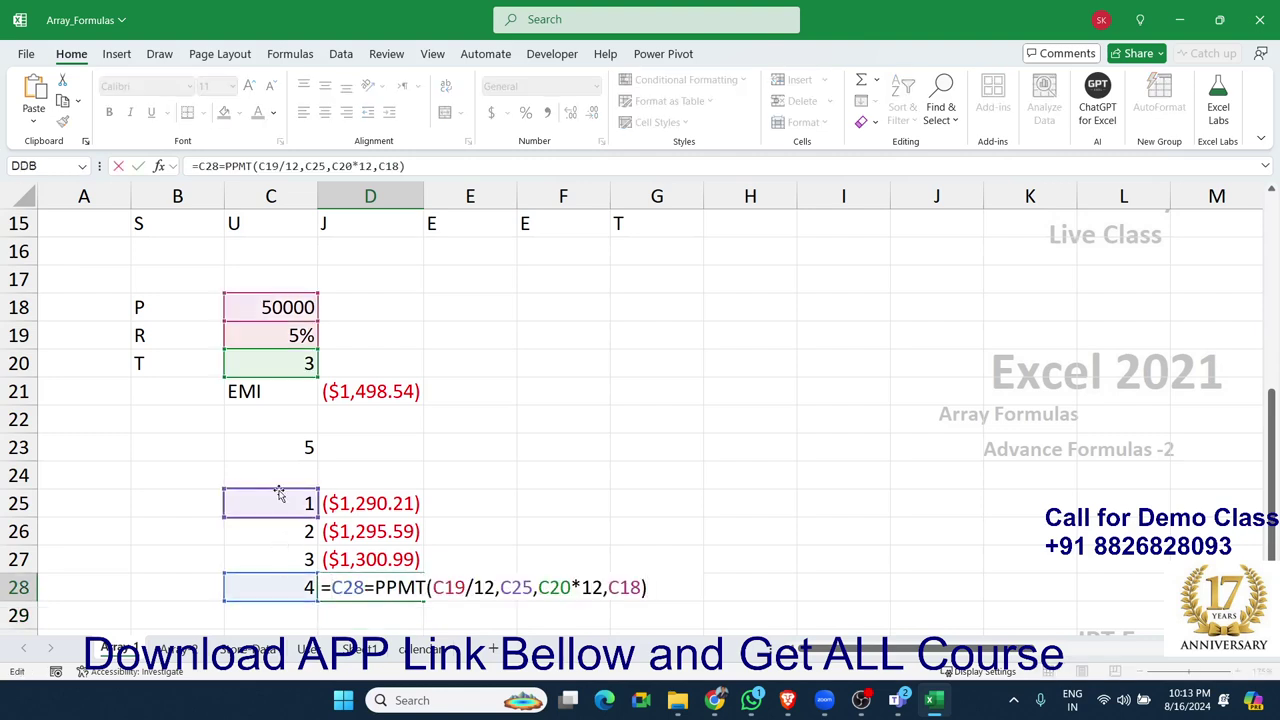
pyautogui.hotkey('ctrl', 'Return')
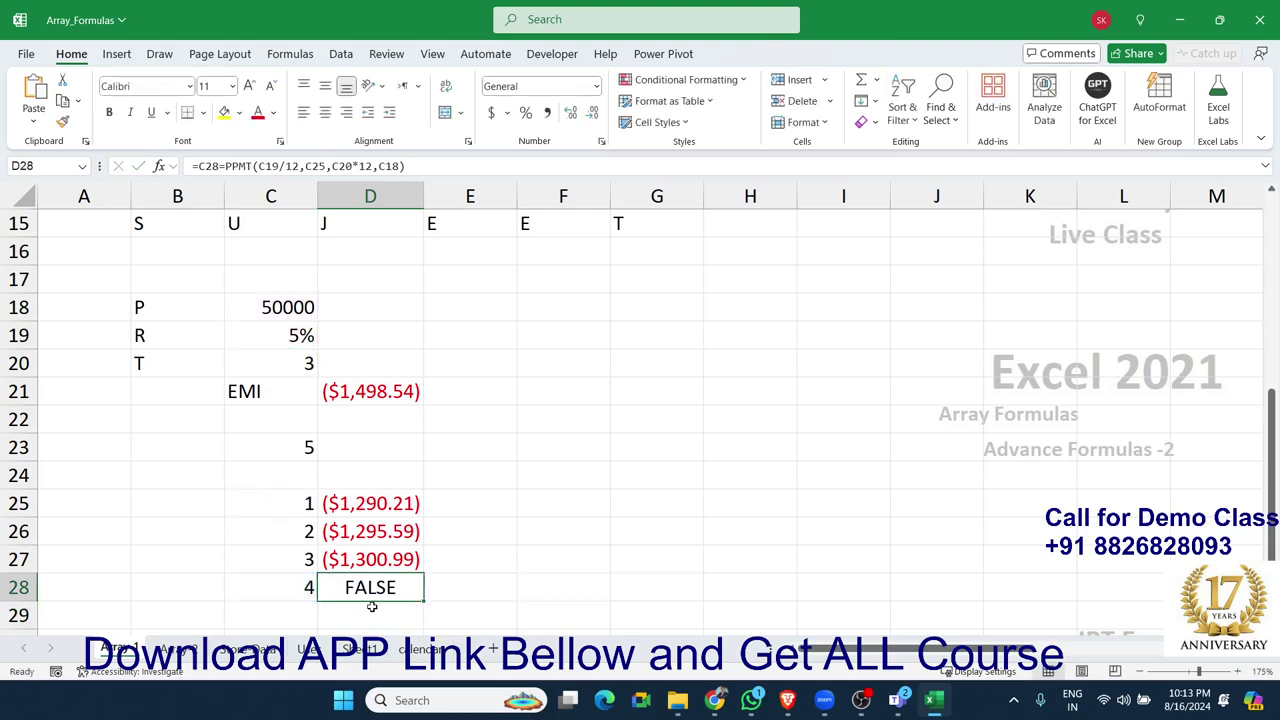
pyautogui.press('Delete')
pyautogui.moveTo(310, 508)
pyautogui.mouseDown()
pyautogui.moveTo(340, 510)
pyautogui.moveTo(380, 580)
pyautogui.mouseUp()
# Step: Clear the old periods and payments from C25:D28 and return to C25
pyautogui.press('Delete')
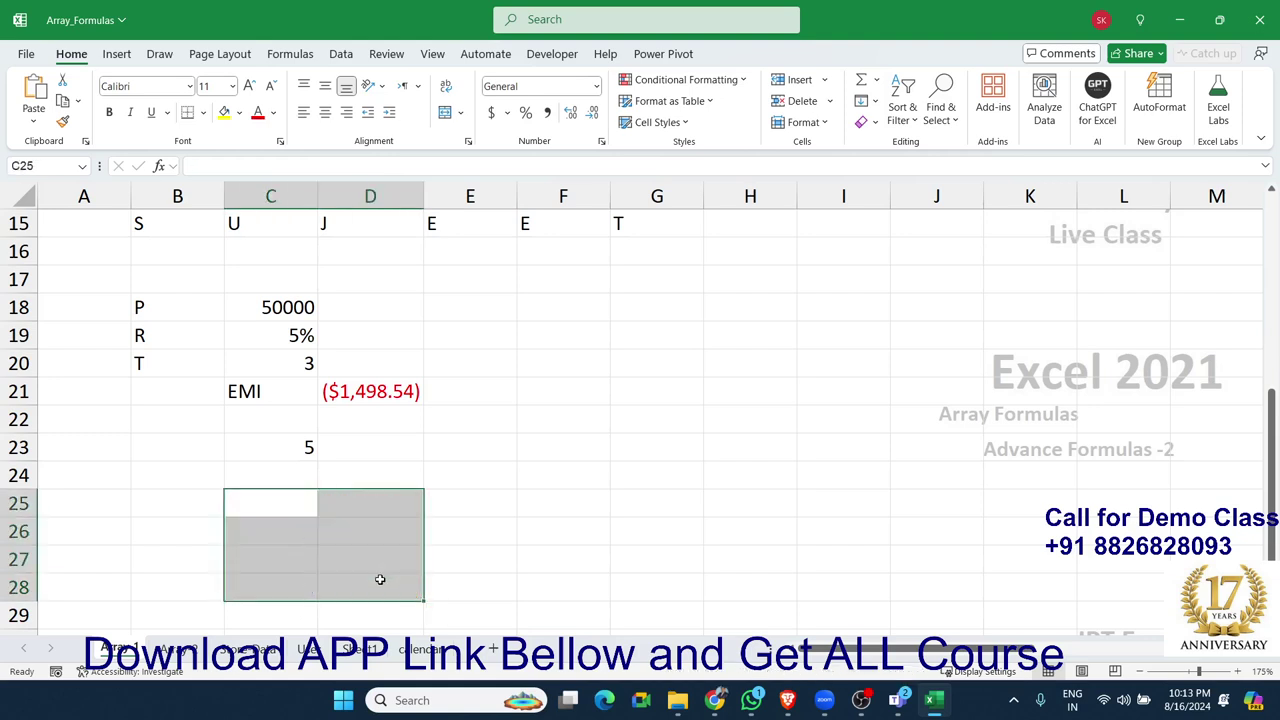
pyautogui.press('Up')
pyautogui.press('Up')
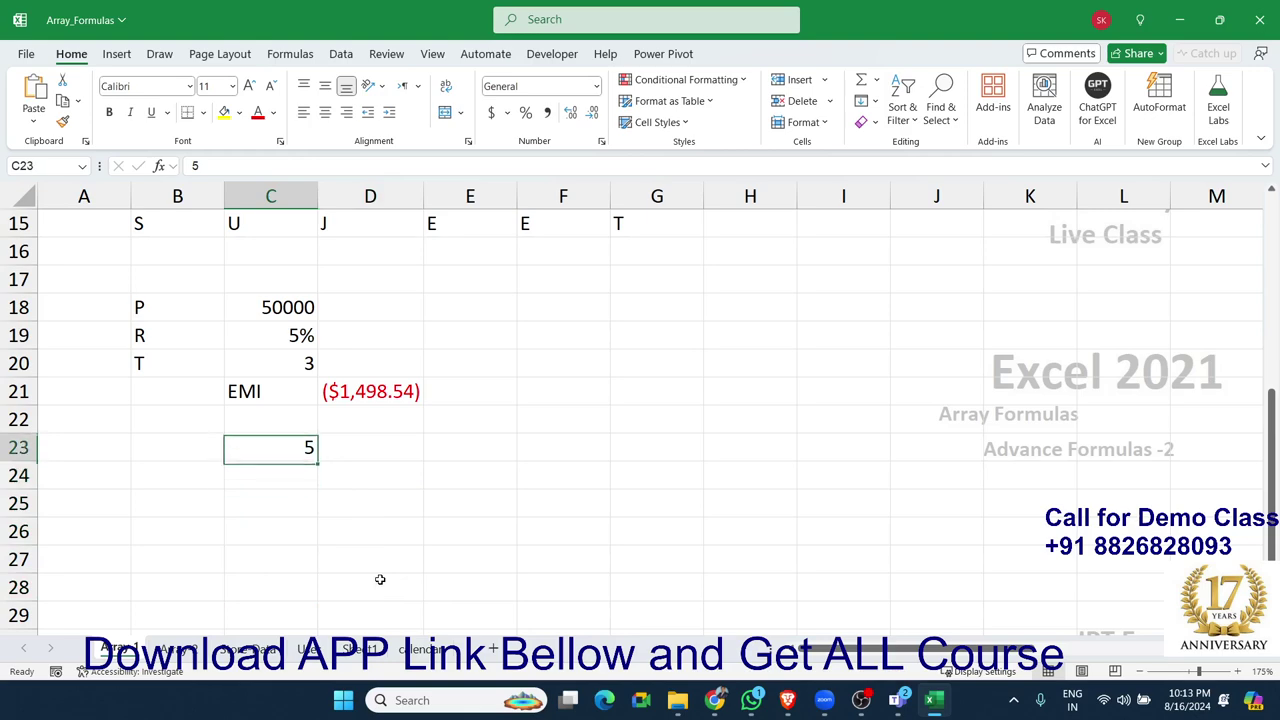
pyautogui.press('Down')
pyautogui.press('Right')
pyautogui.press('Down')
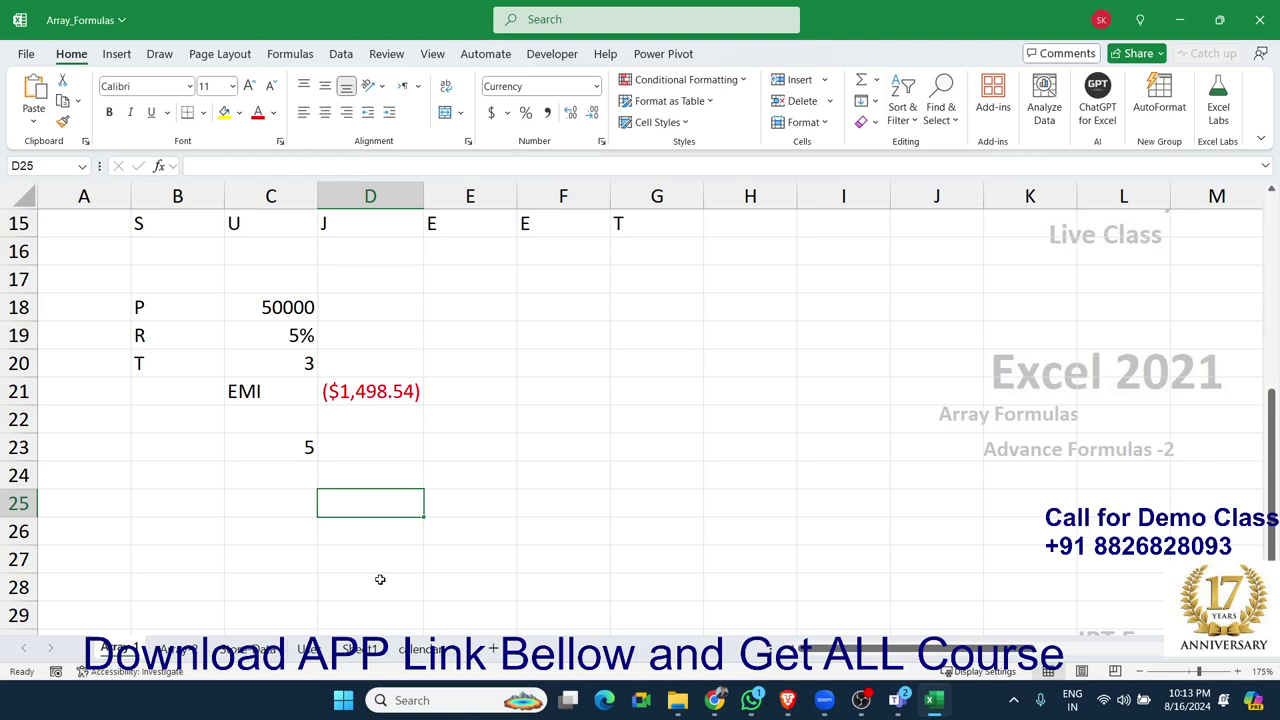
pyautogui.press('Left')
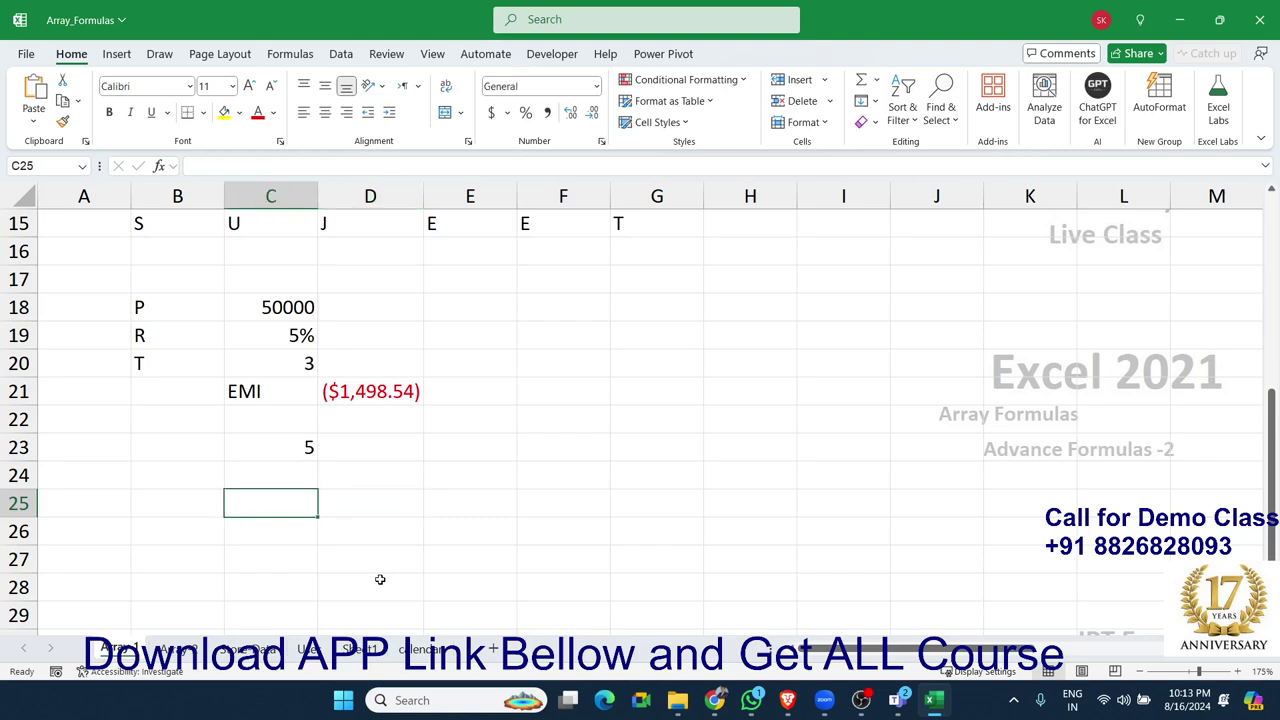
pyautogui.press('Up')
pyautogui.press('Down')
# Step: Enter the headers Sr, P and I across C25, D25 and E25
pyautogui.write('Sr')
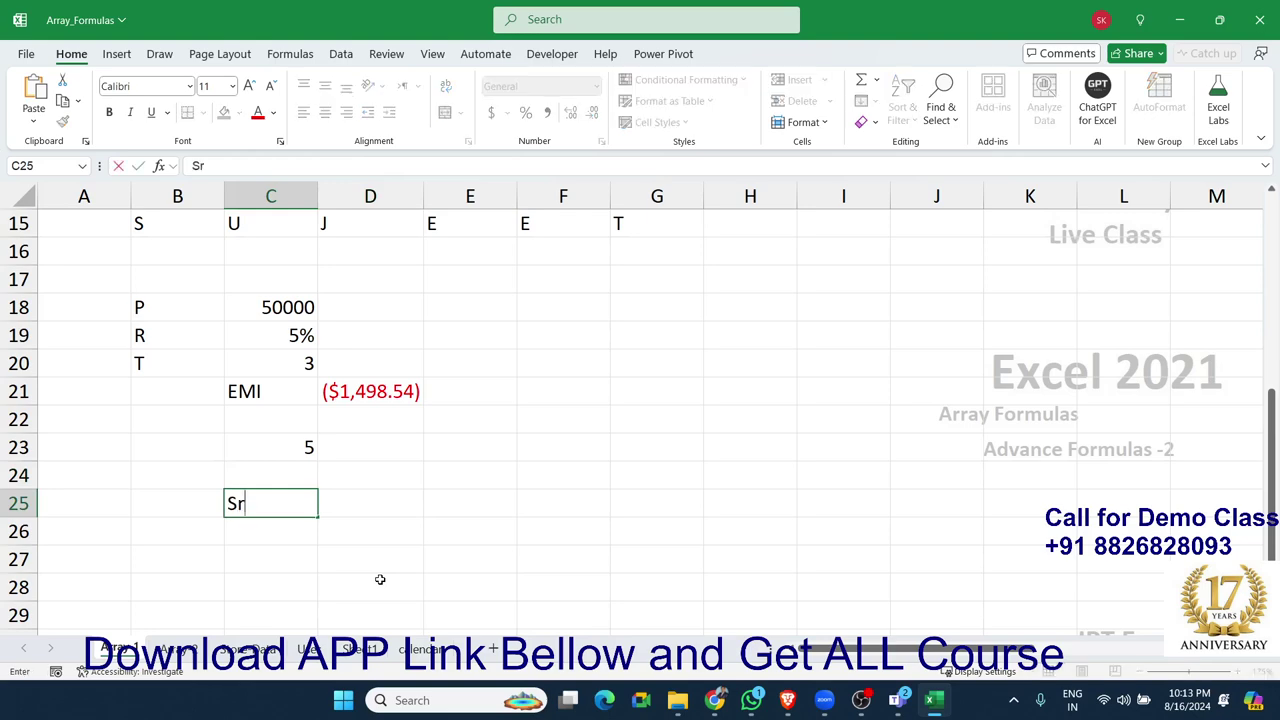
pyautogui.press('Tab')
pyautogui.write('PP')
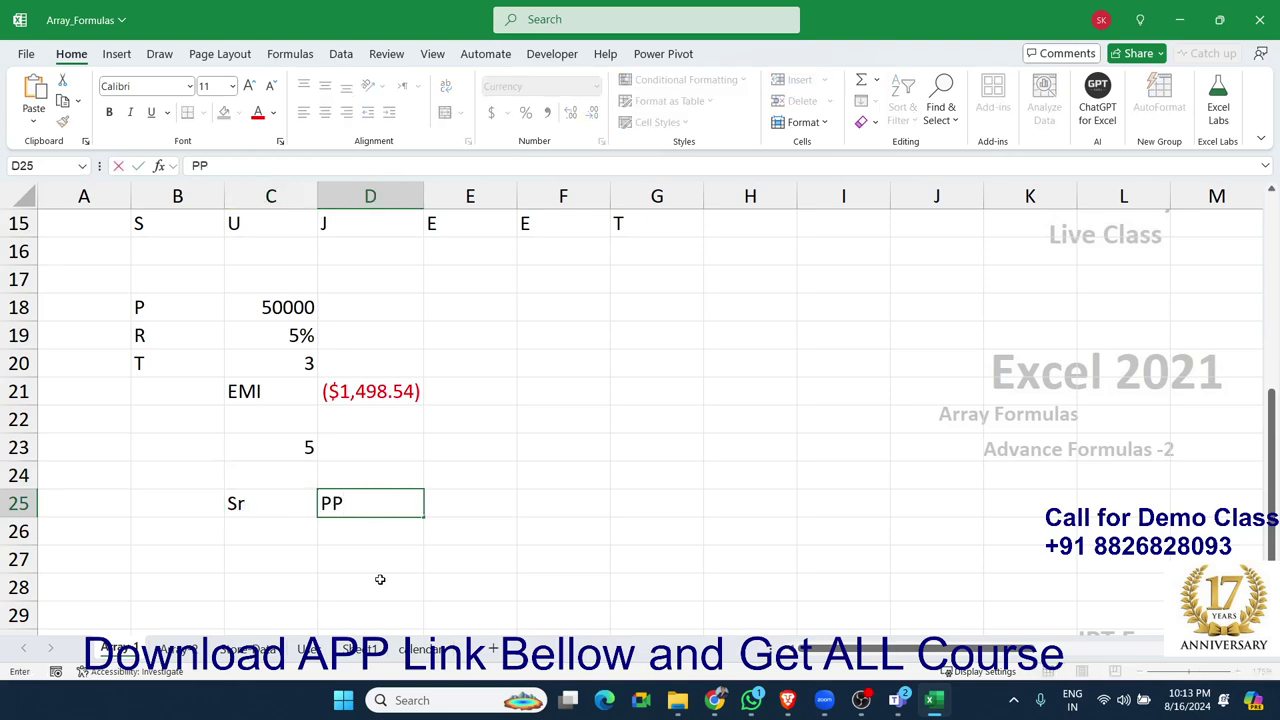
pyautogui.press('BackSpace')
pyautogui.press('Tab')
pyautogui.write('I')
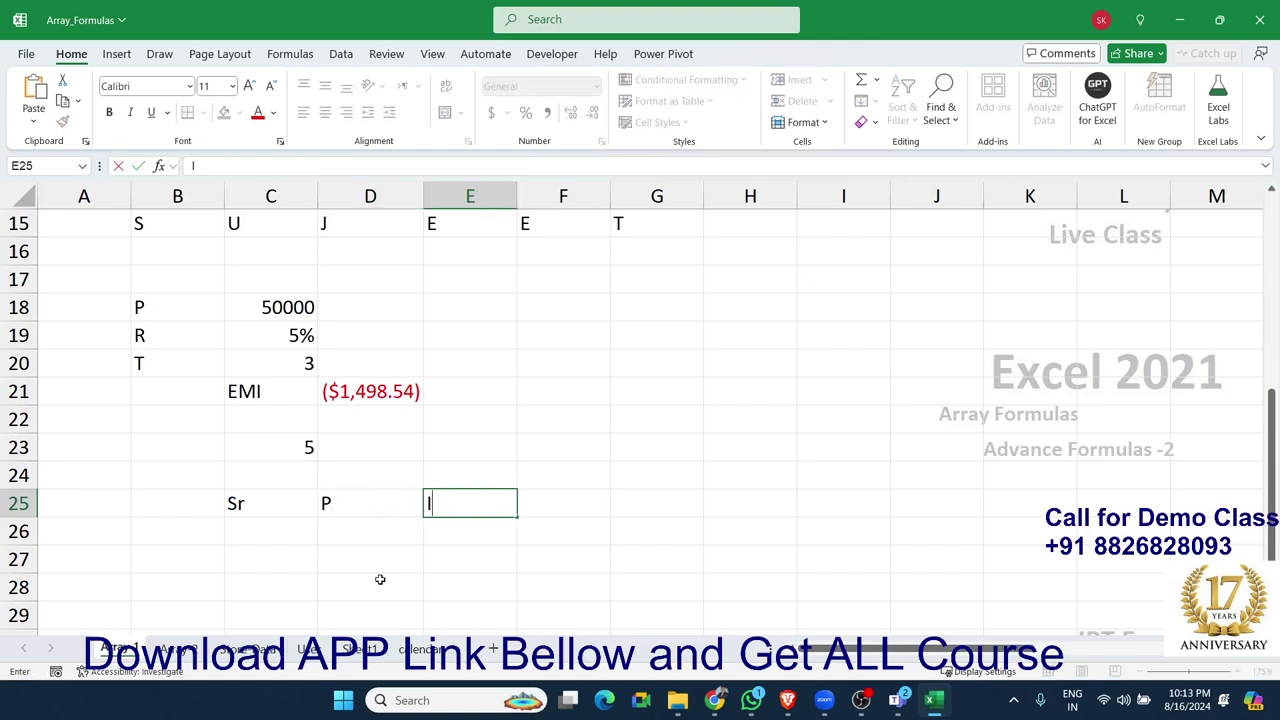
pyautogui.press('Return')
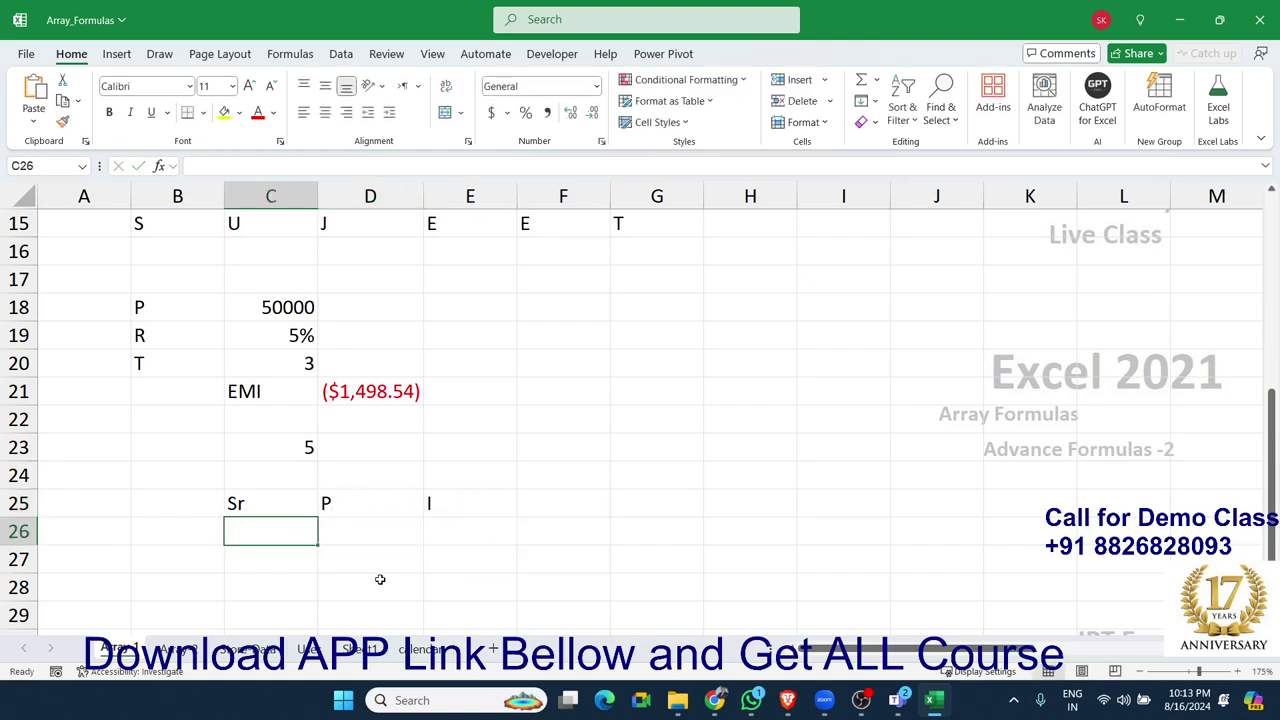
pyautogui.scroll(-2, 380, 579)
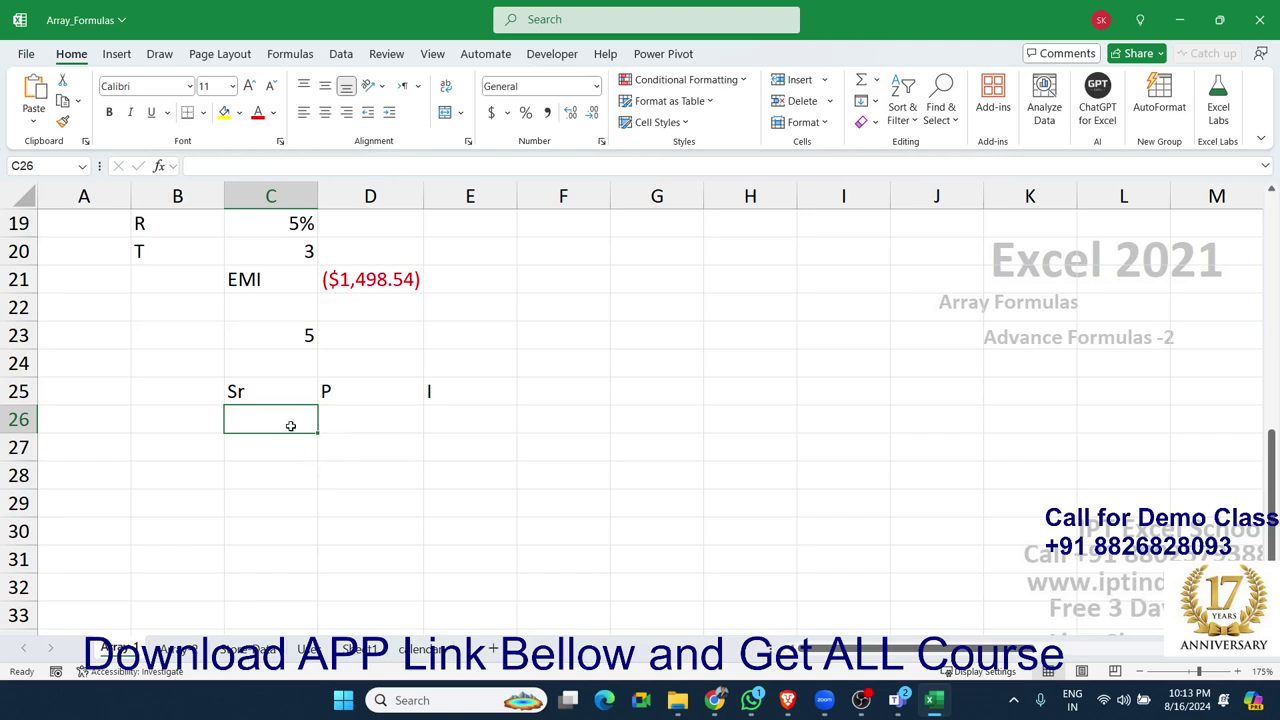
pyautogui.write('=')
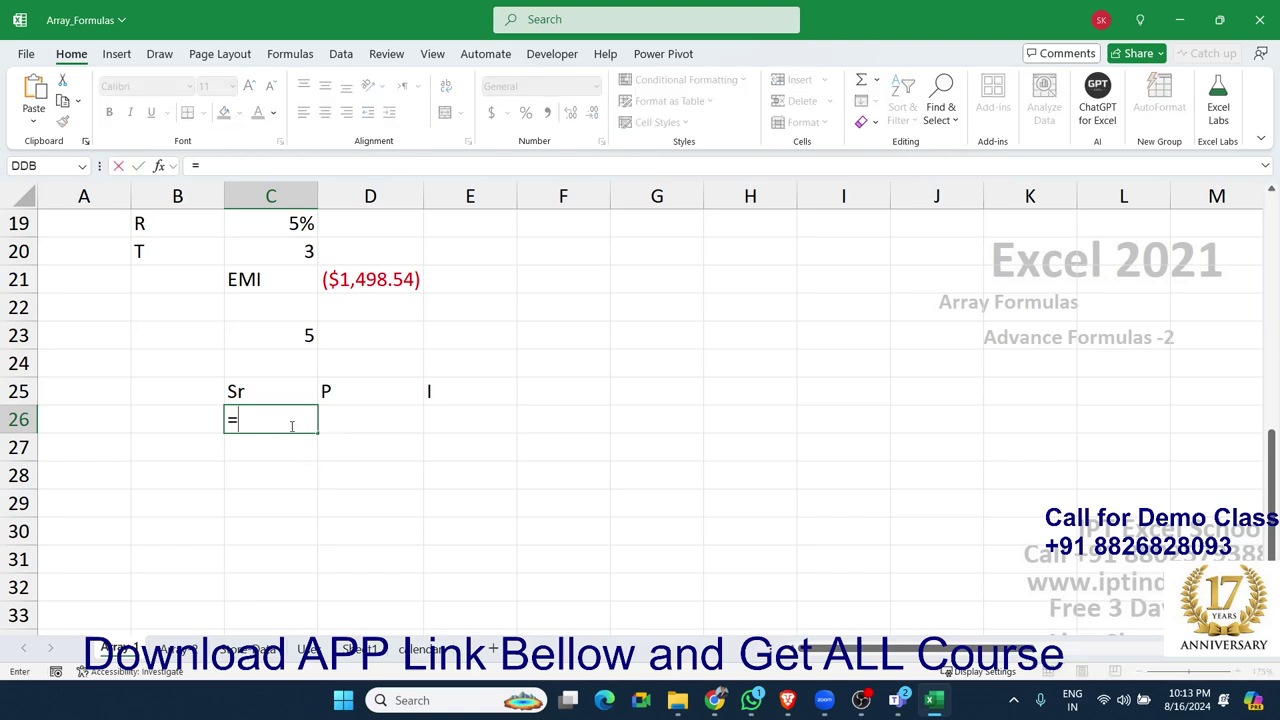
pyautogui.write('se')
pyautogui.press('Down')
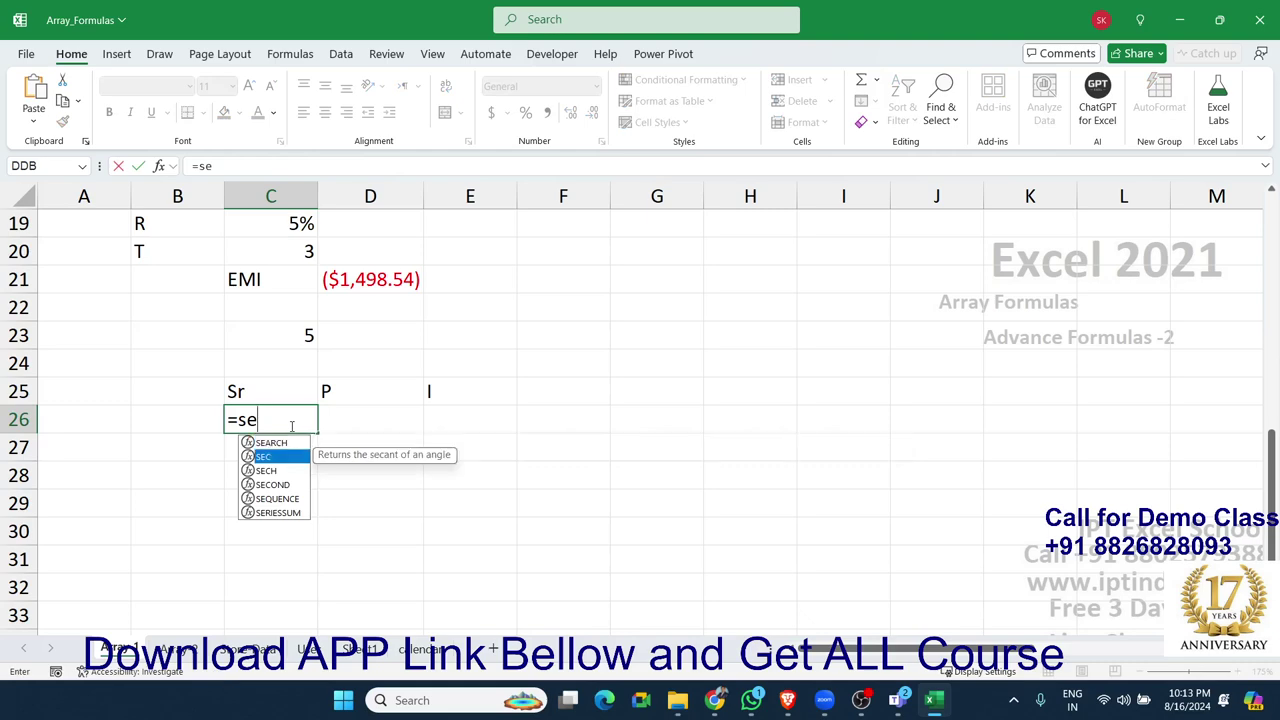
pyautogui.press('Down')
pyautogui.press('Down')
pyautogui.press('Down')
pyautogui.press('Tab')
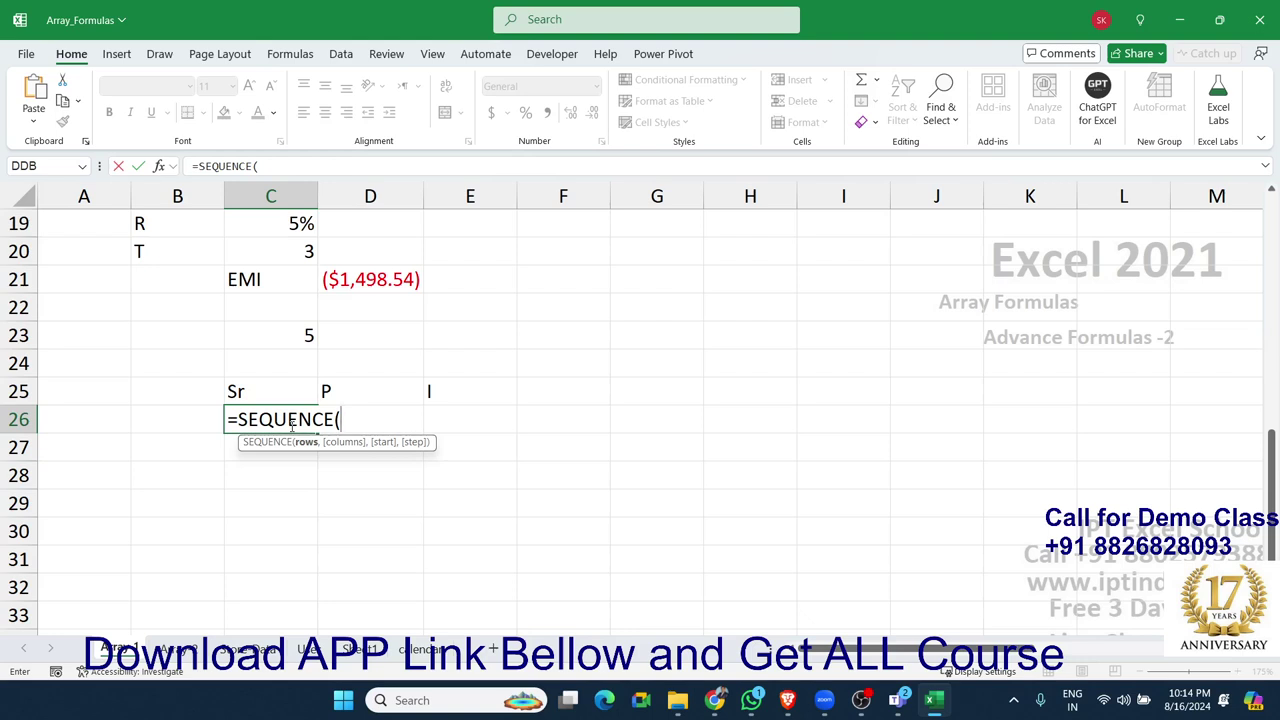
pyautogui.press('Up')
pyautogui.press('Up')
pyautogui.press('Up')
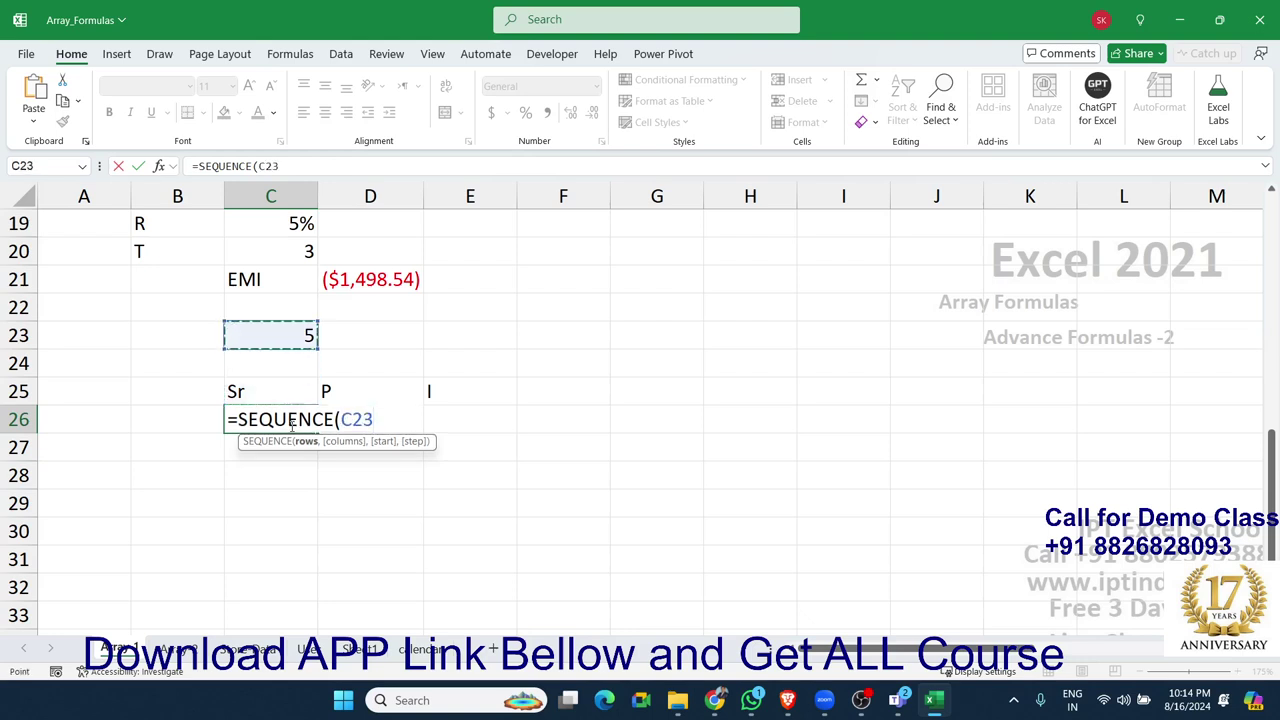
pyautogui.write(',')
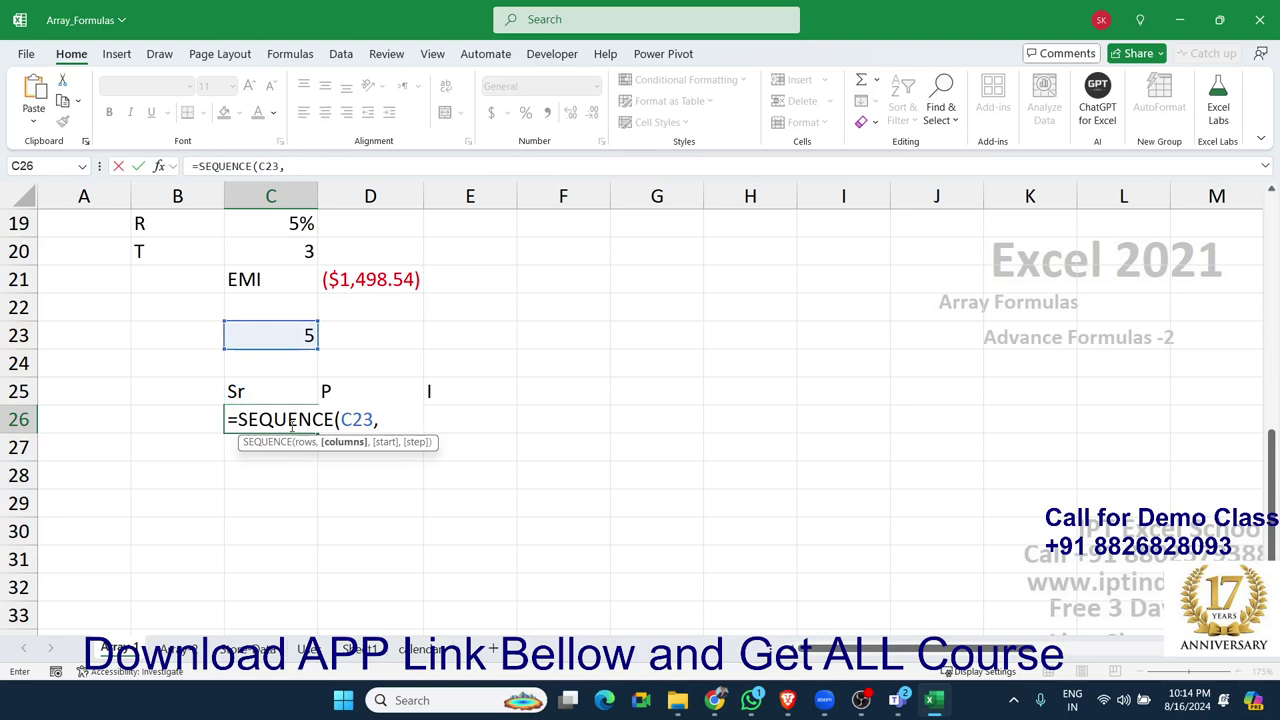
pyautogui.write('1,')
pyautogui.write('1')
pyautogui.write(',1')
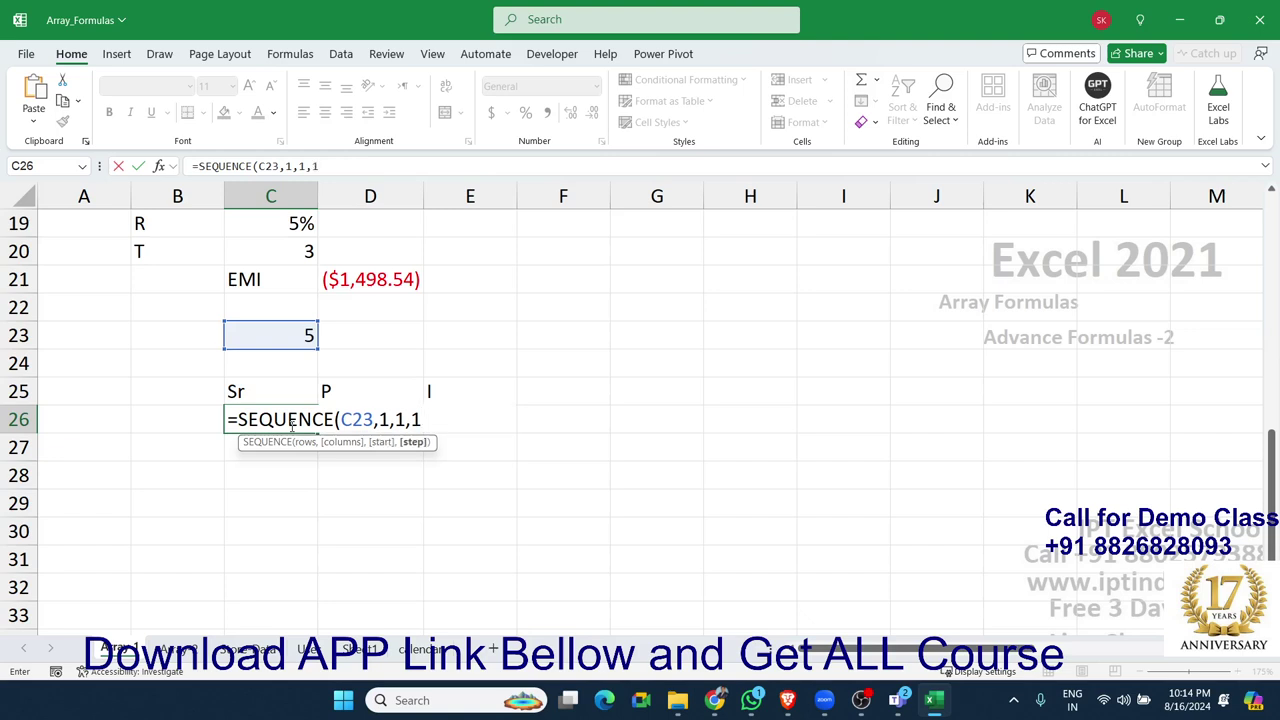
pyautogui.press('Return')
pyautogui.click(290, 425)
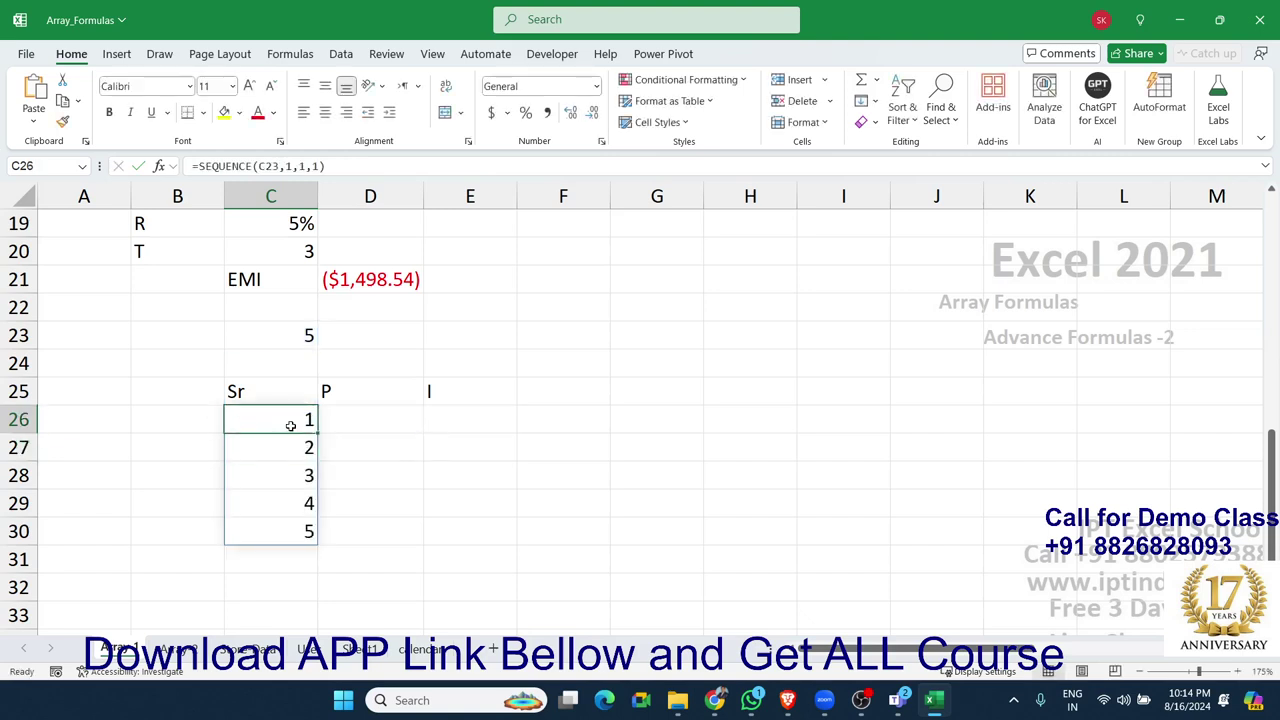
# Step: Replace C26's contents with =SEQUENCE(C23,1,1,1) so periods 1 to 5 spill down
pyautogui.press('Delete')
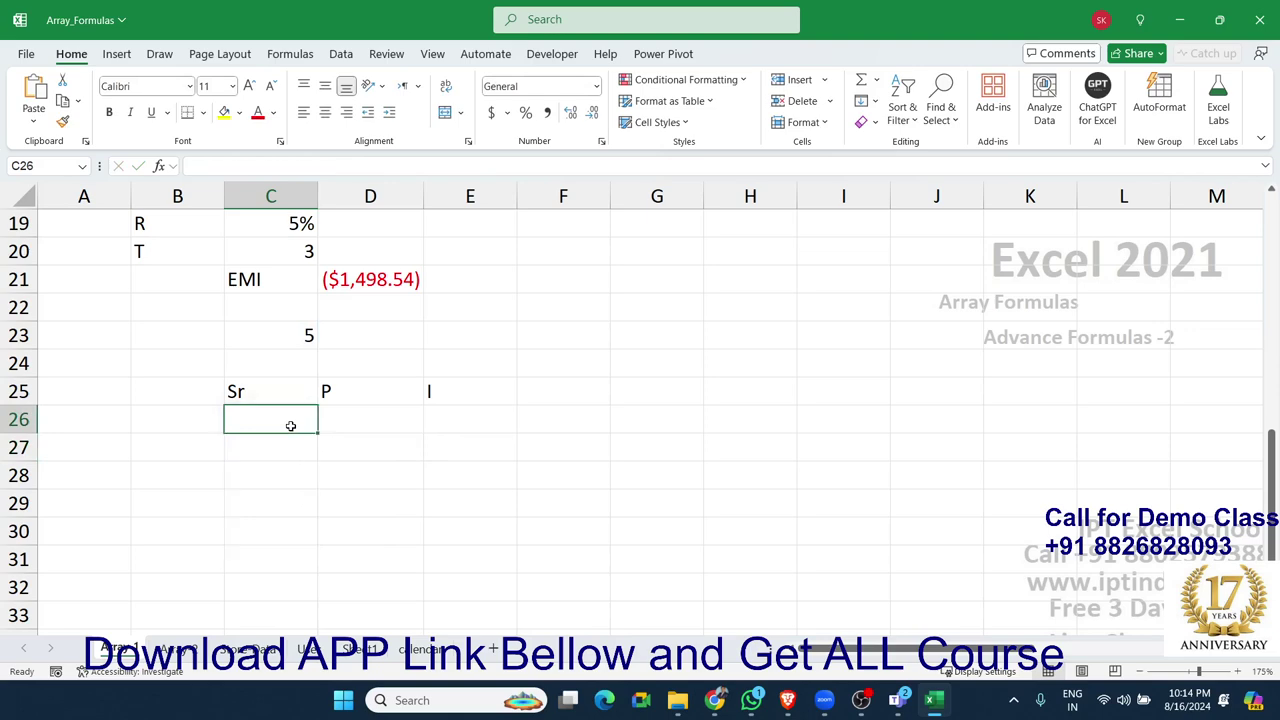
pyautogui.write('=')
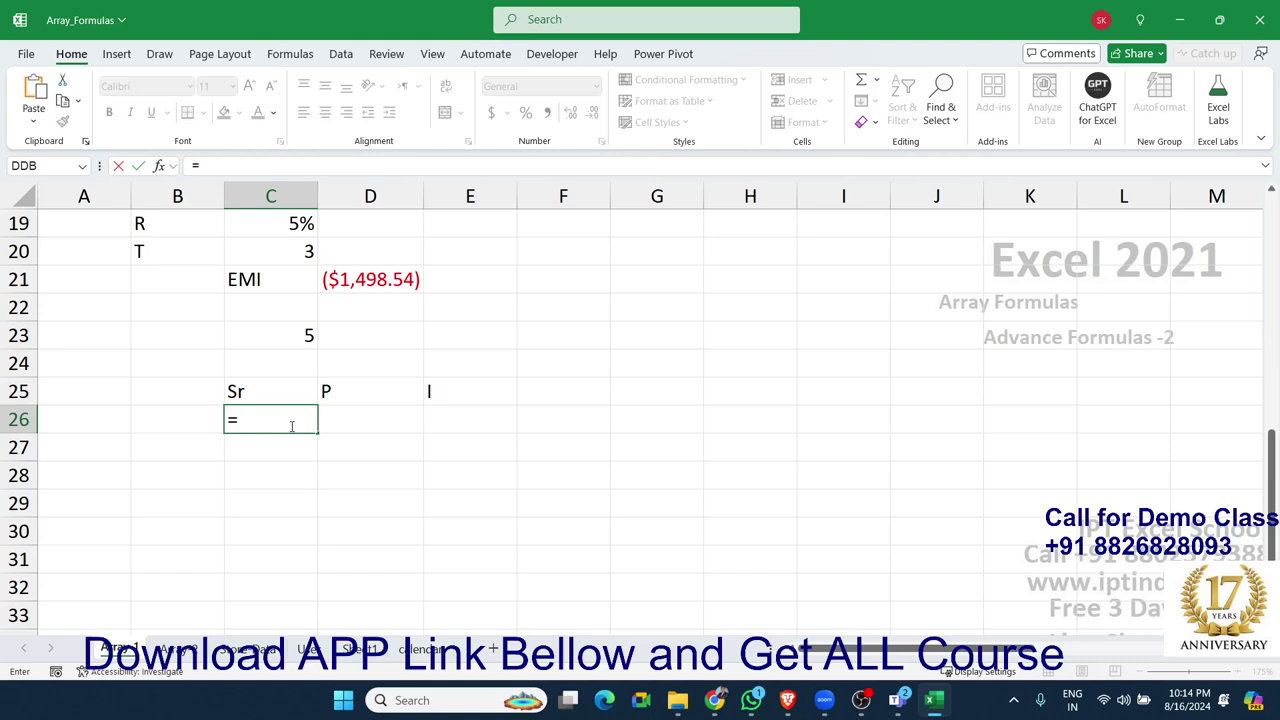
pyautogui.write('se')
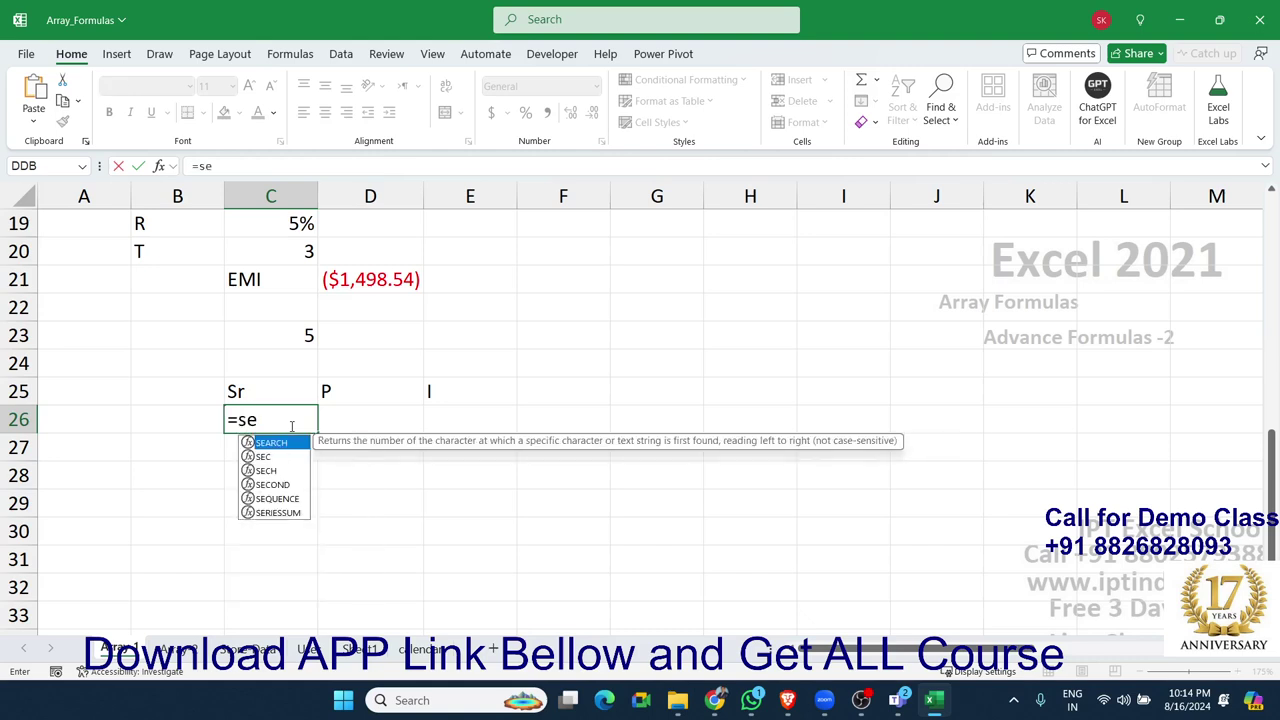
pyautogui.write('q')
pyautogui.press('Tab')
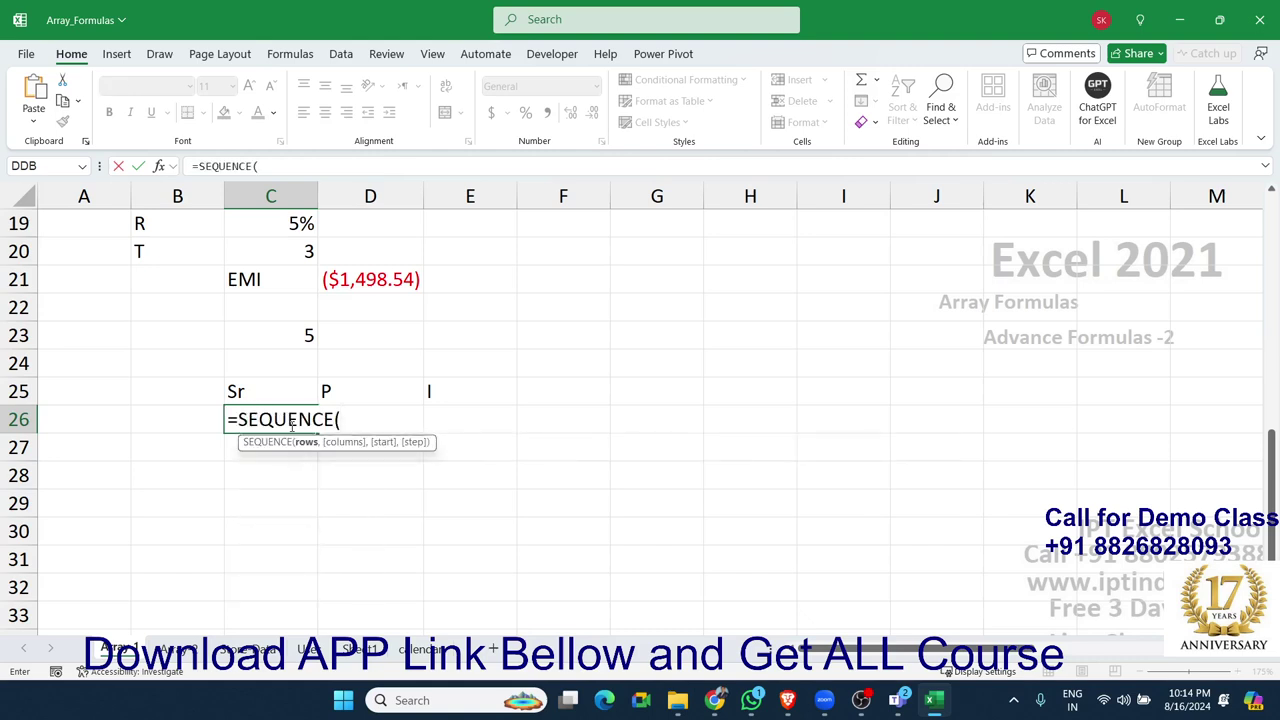
pyautogui.press('Up')
pyautogui.press('Up')
pyautogui.press('Up')
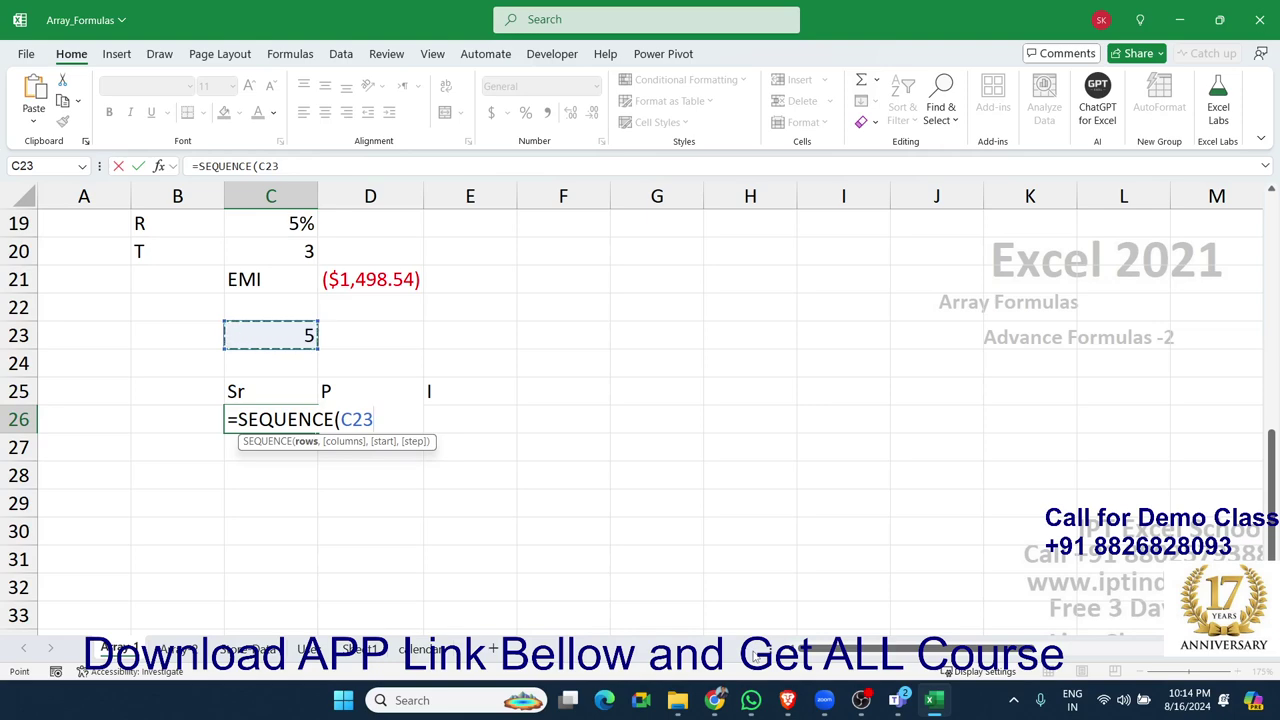
pyautogui.write(',')
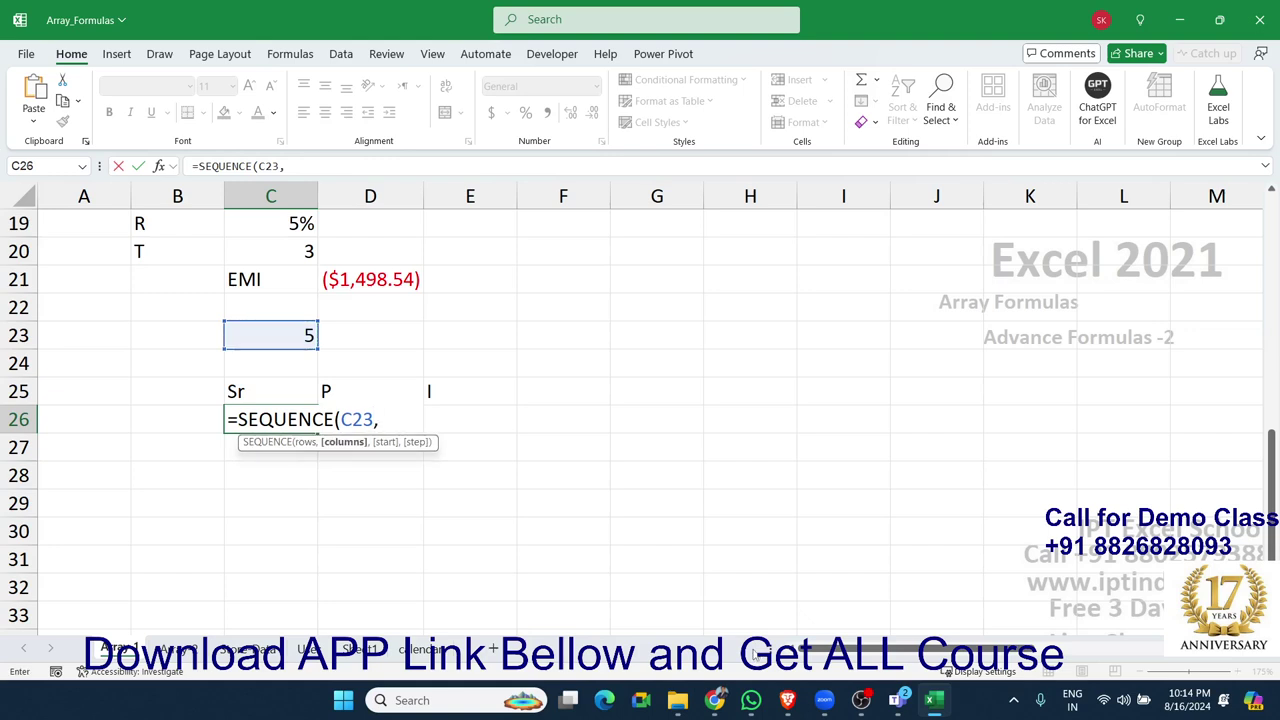
pyautogui.write('1,')
pyautogui.write('1,')
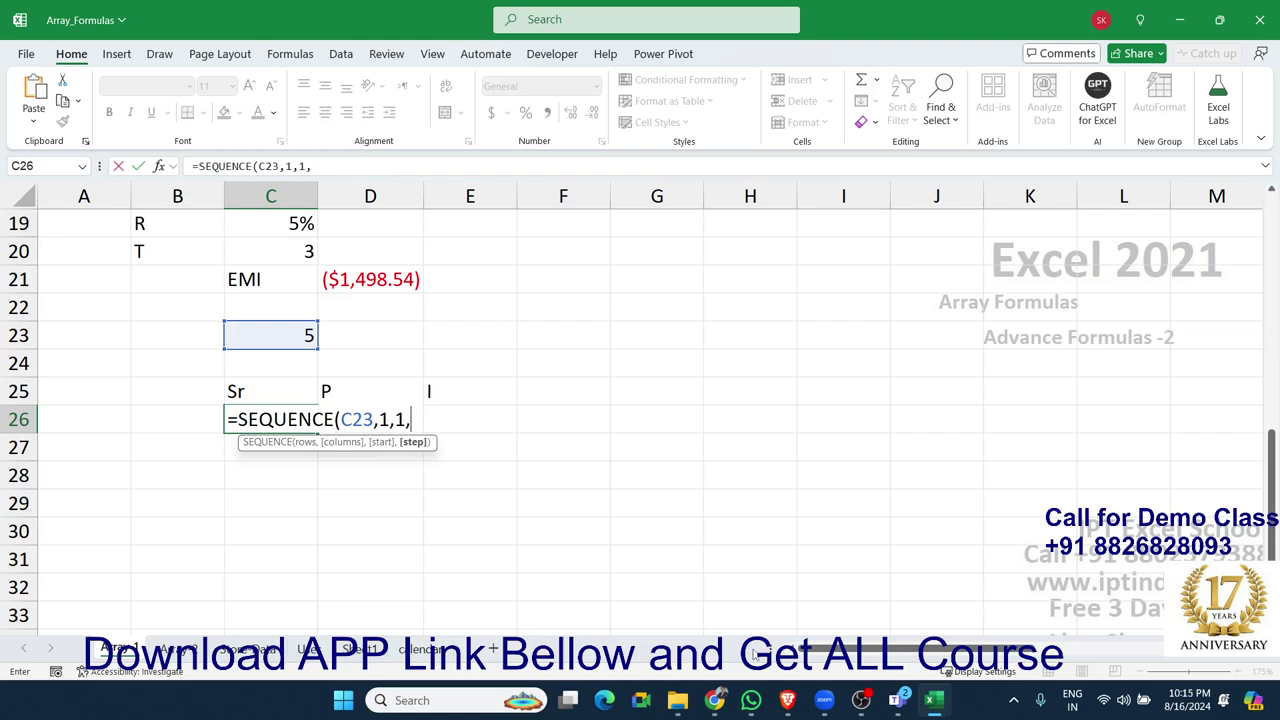
pyautogui.write('1')
pyautogui.press('Return')
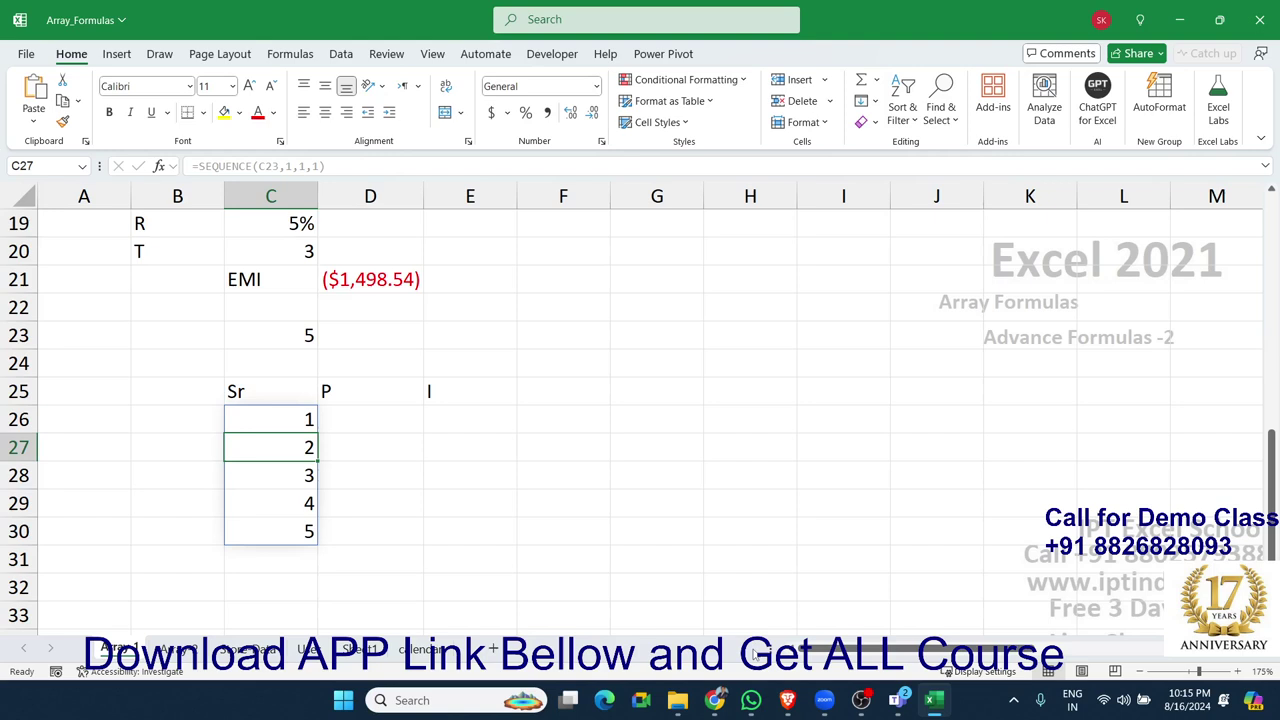
pyautogui.click(399, 421)
# Step: Begin a PPMT formula in D26 using C19/12 as the rate
pyautogui.write('=')
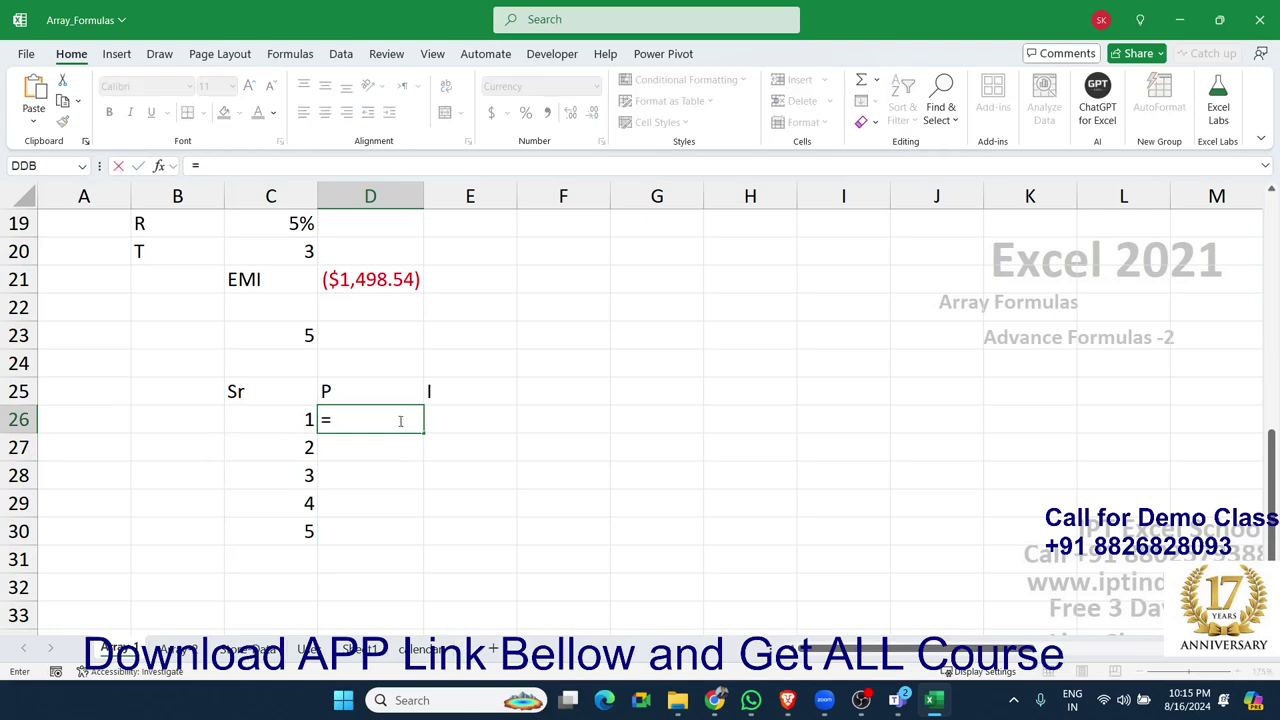
pyautogui.write('pp')
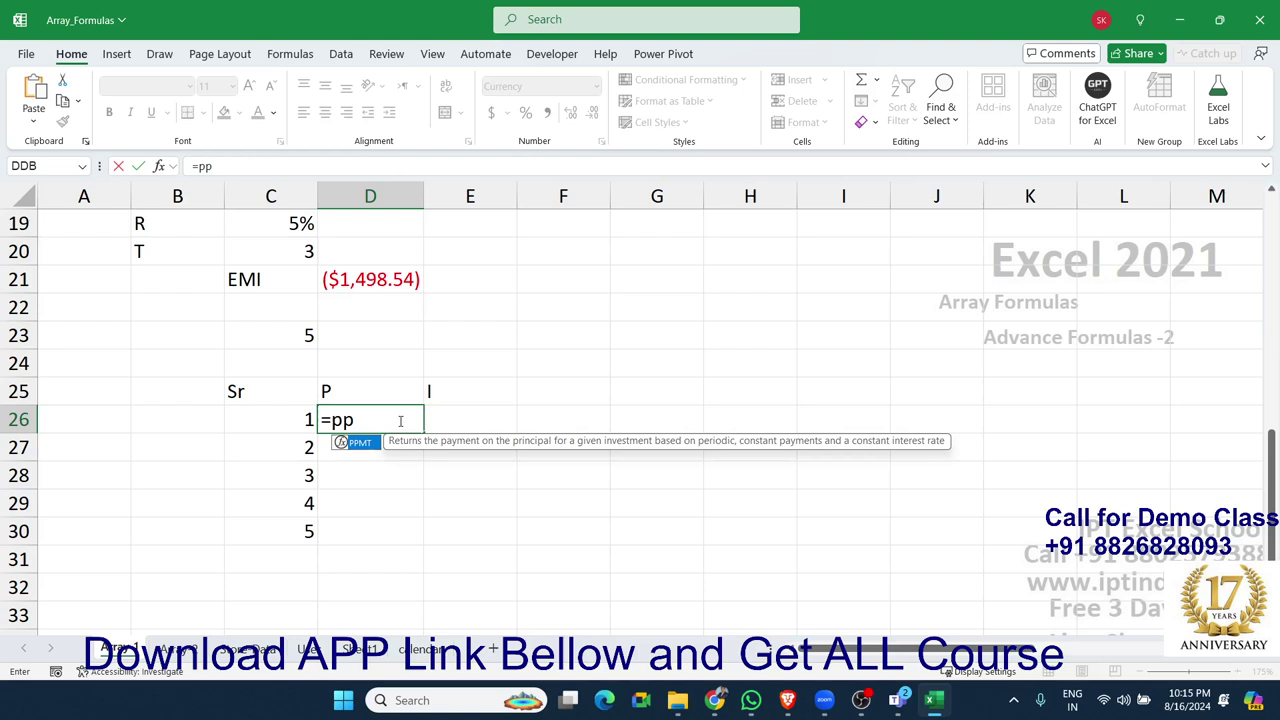
pyautogui.press('Tab')
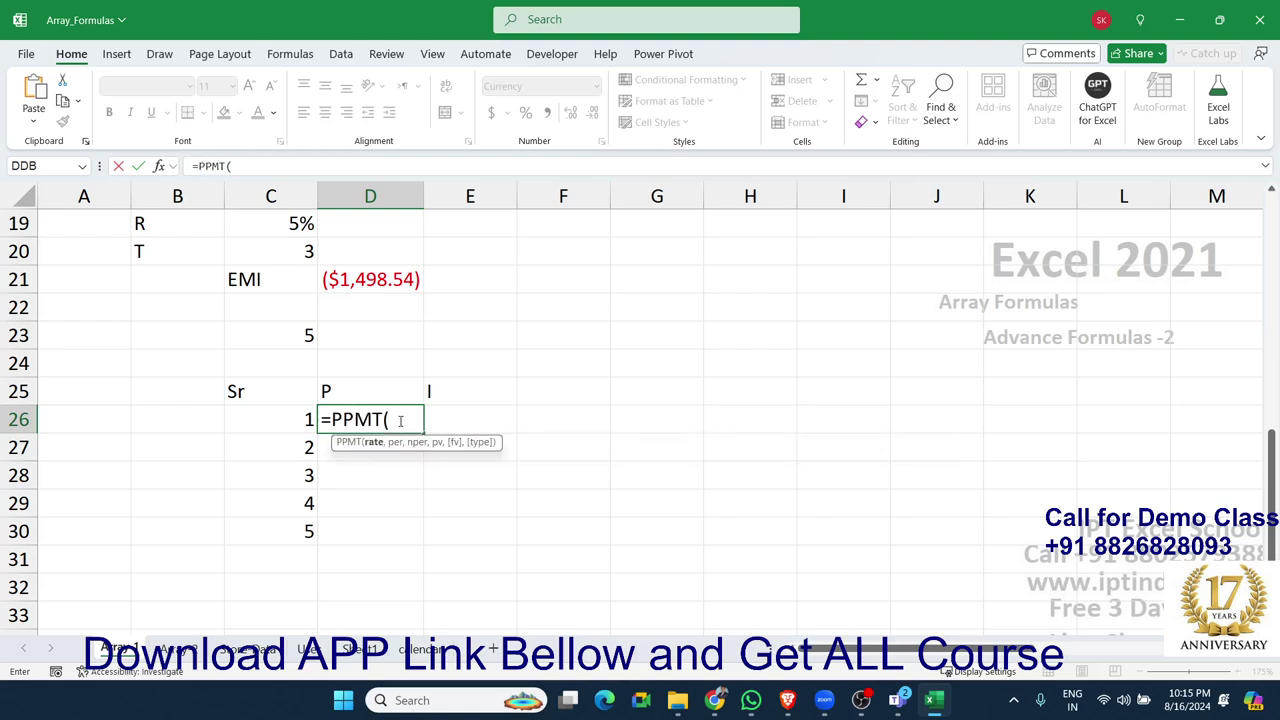
pyautogui.press('Up')
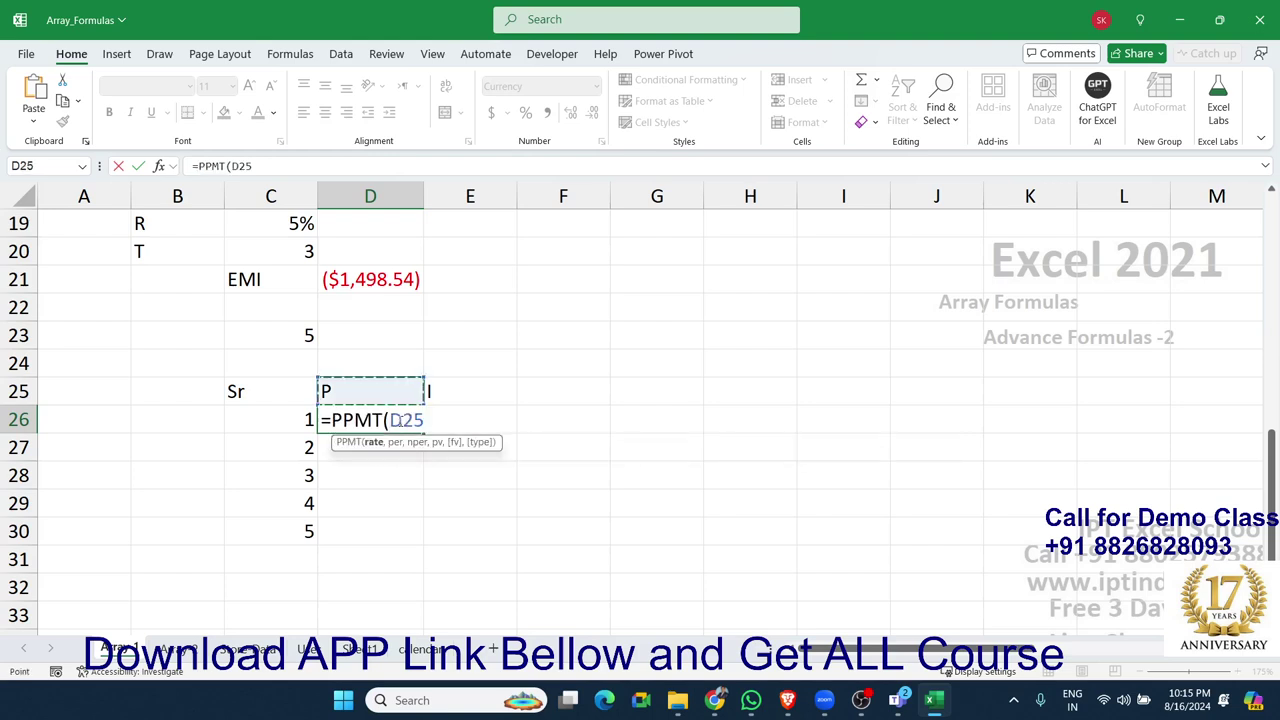
pyautogui.press('Up')
pyautogui.press('Up')
pyautogui.press('Up')
pyautogui.press('Up')
pyautogui.press('Up')
pyautogui.press('Up')
pyautogui.press('Up')
pyautogui.press('Left')
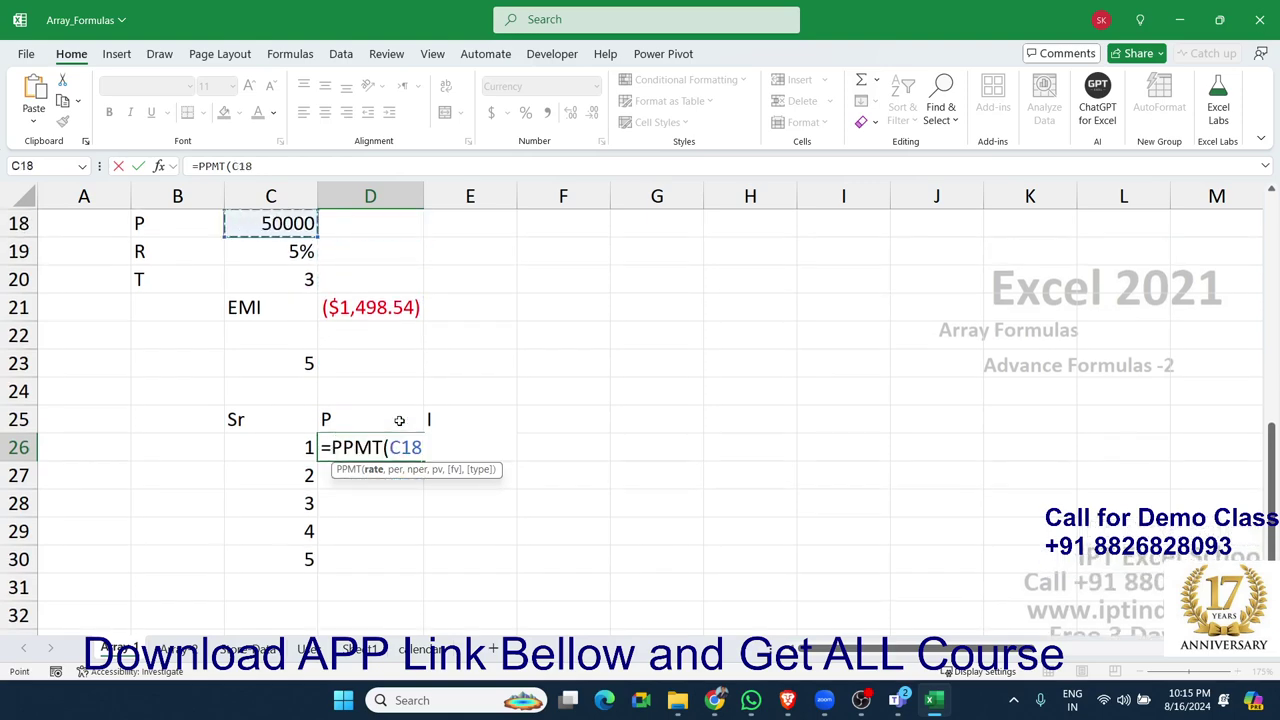
pyautogui.press('Up')
pyautogui.press('Down')
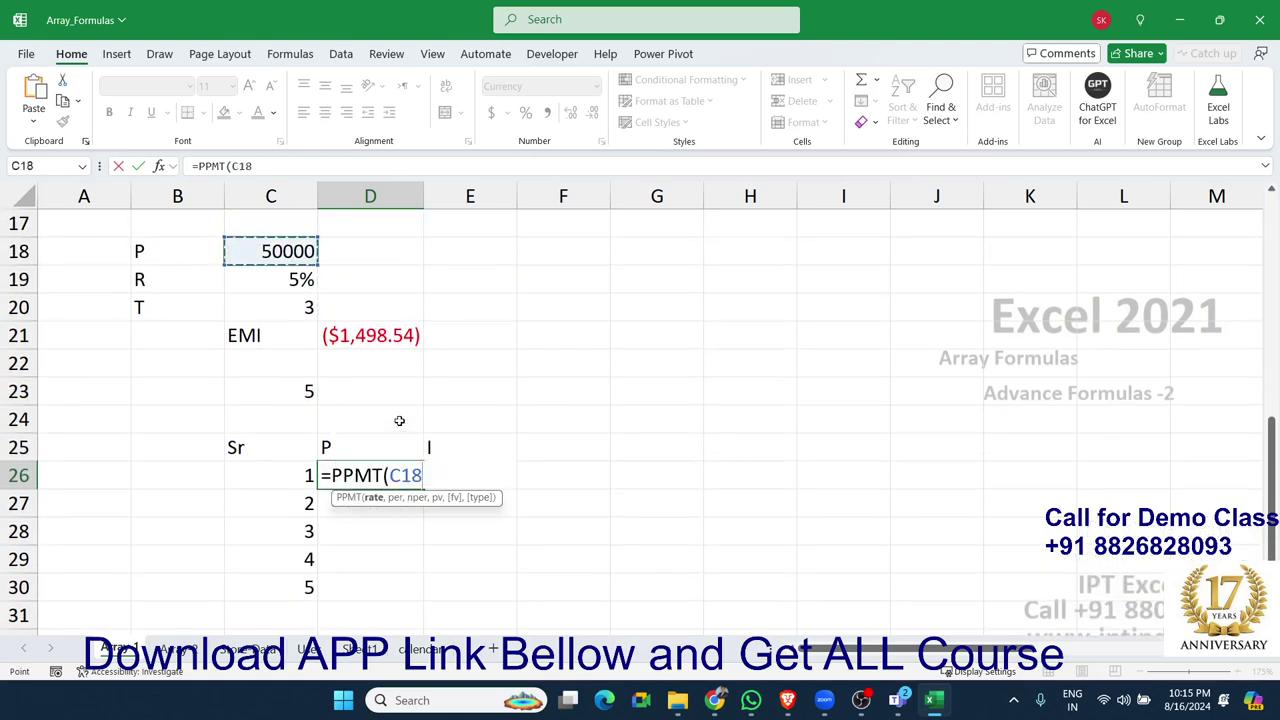
pyautogui.press('Down')
pyautogui.press('Down')
pyautogui.press('Up')
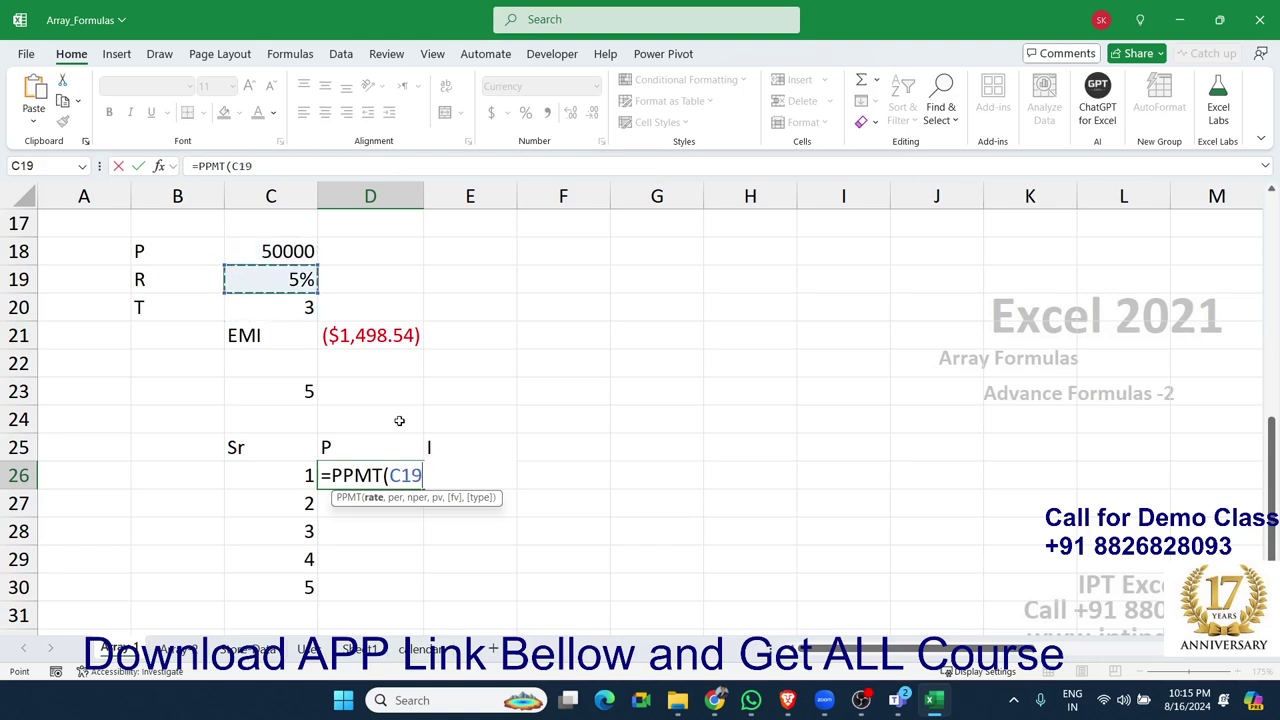
pyautogui.write('/12,')
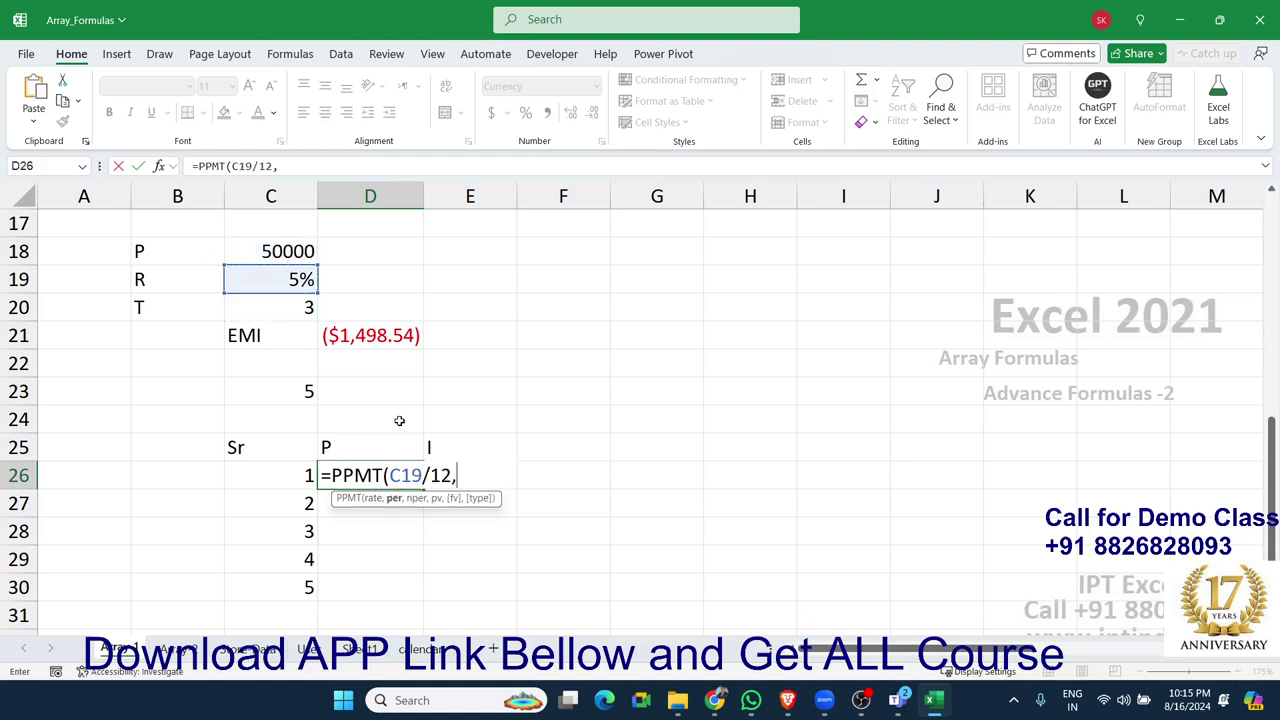
# Step: Use SEQUENCE(C23,1,1,1) instead of C26 as the PPMT period argument
pyautogui.press('Up')
pyautogui.press('Up')
pyautogui.press('Up')
pyautogui.press('Down')
pyautogui.press('Down')
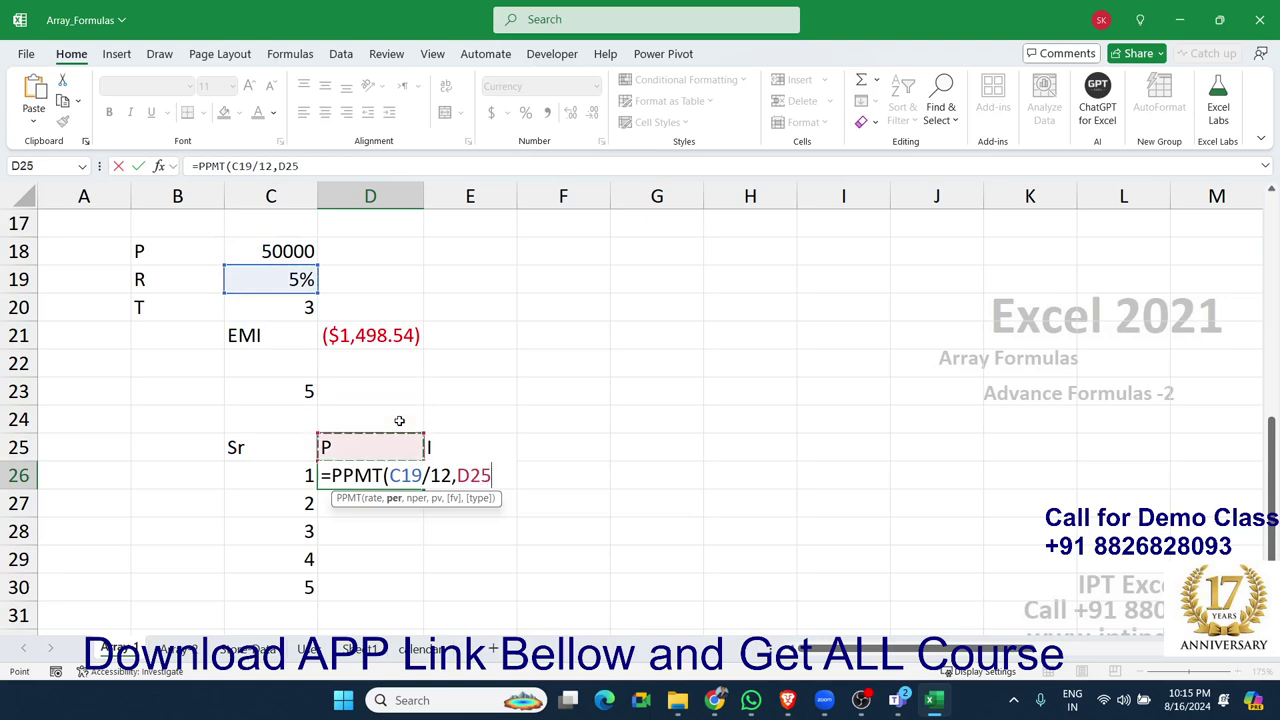
pyautogui.press('Left')
pyautogui.press('Down')
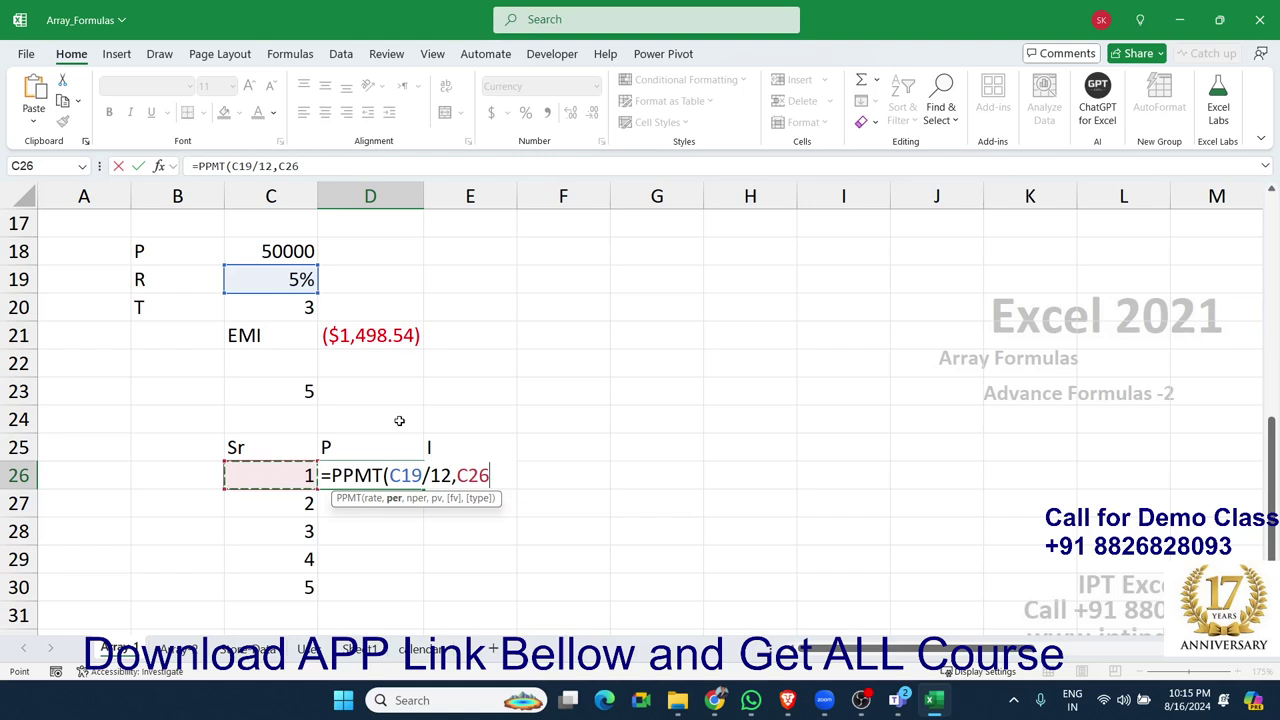
pyautogui.press('BackSpace')
pyautogui.press('BackSpace')
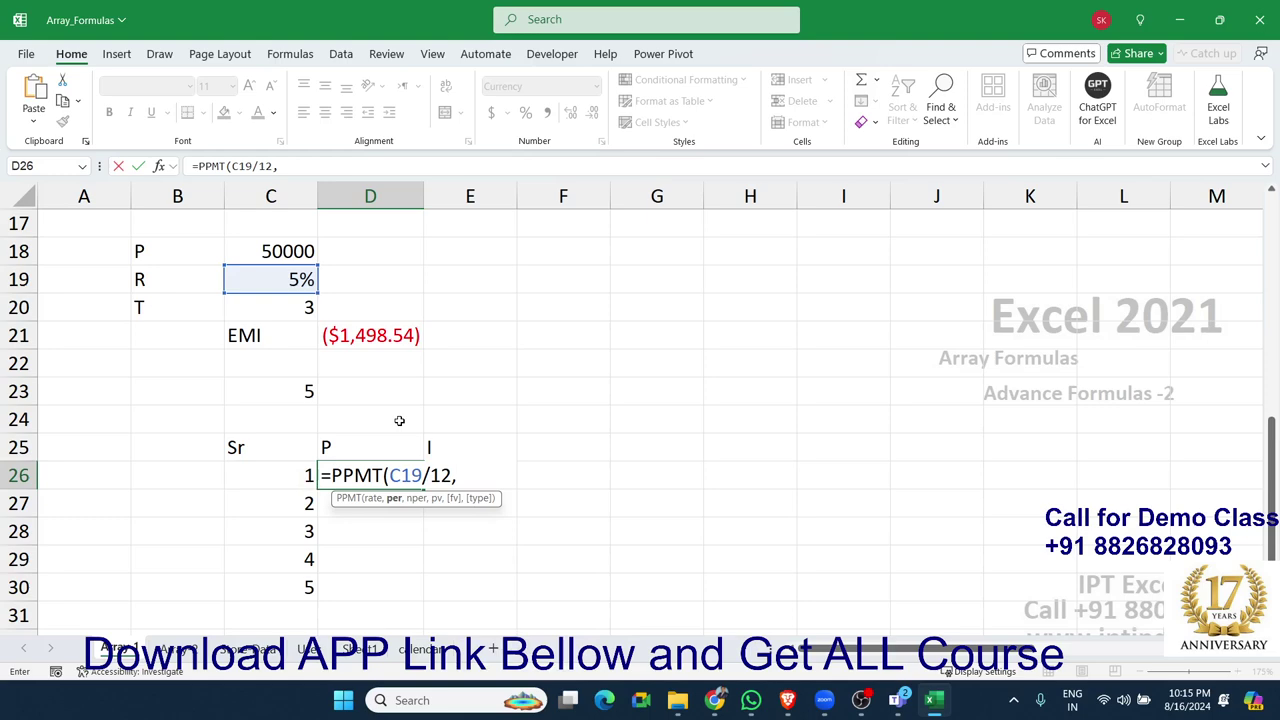
pyautogui.write('se')
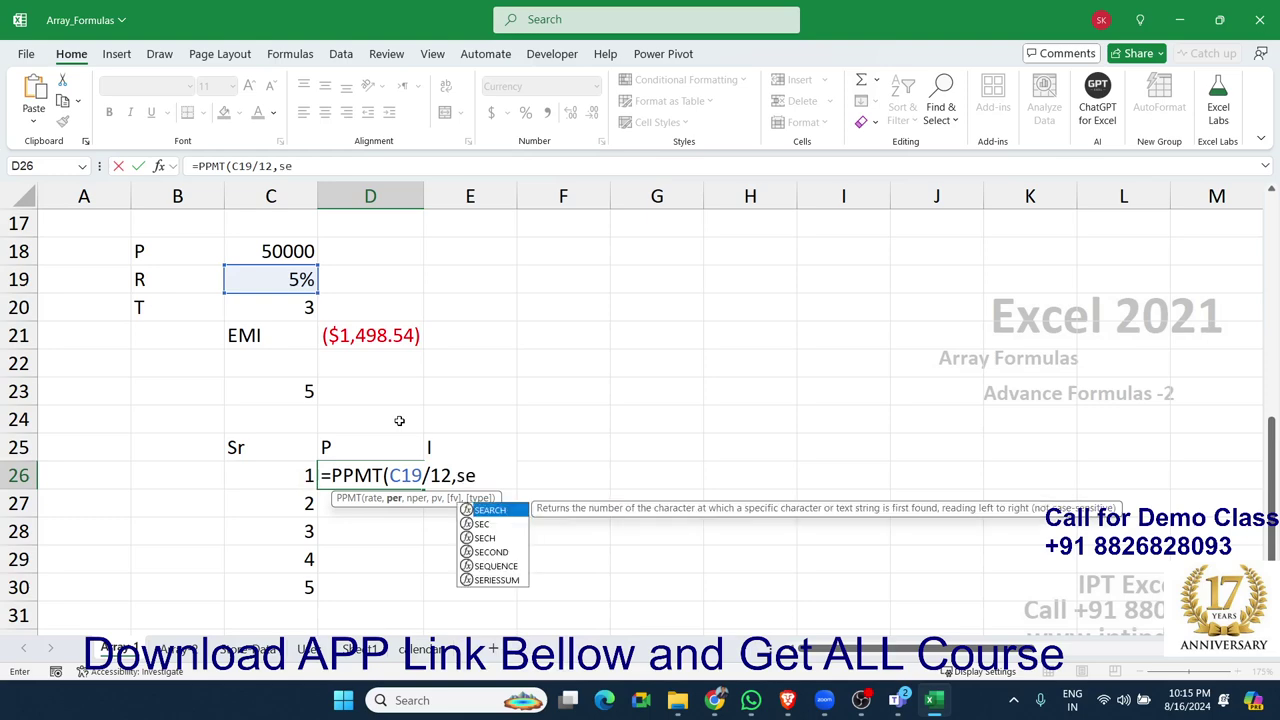
pyautogui.write('q')
pyautogui.press('Tab')
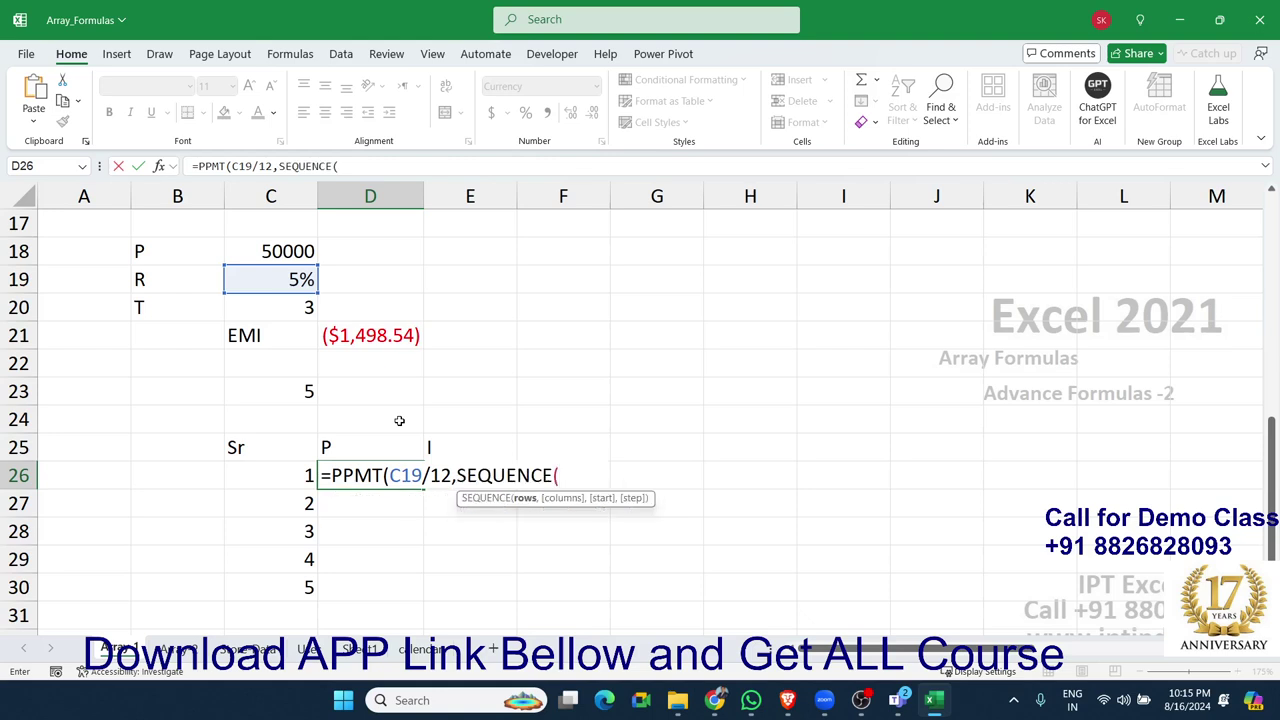
pyautogui.press('Up')
pyautogui.press('Up')
pyautogui.press('Up')
pyautogui.press('Up')
pyautogui.press('Left')
pyautogui.press('Down')
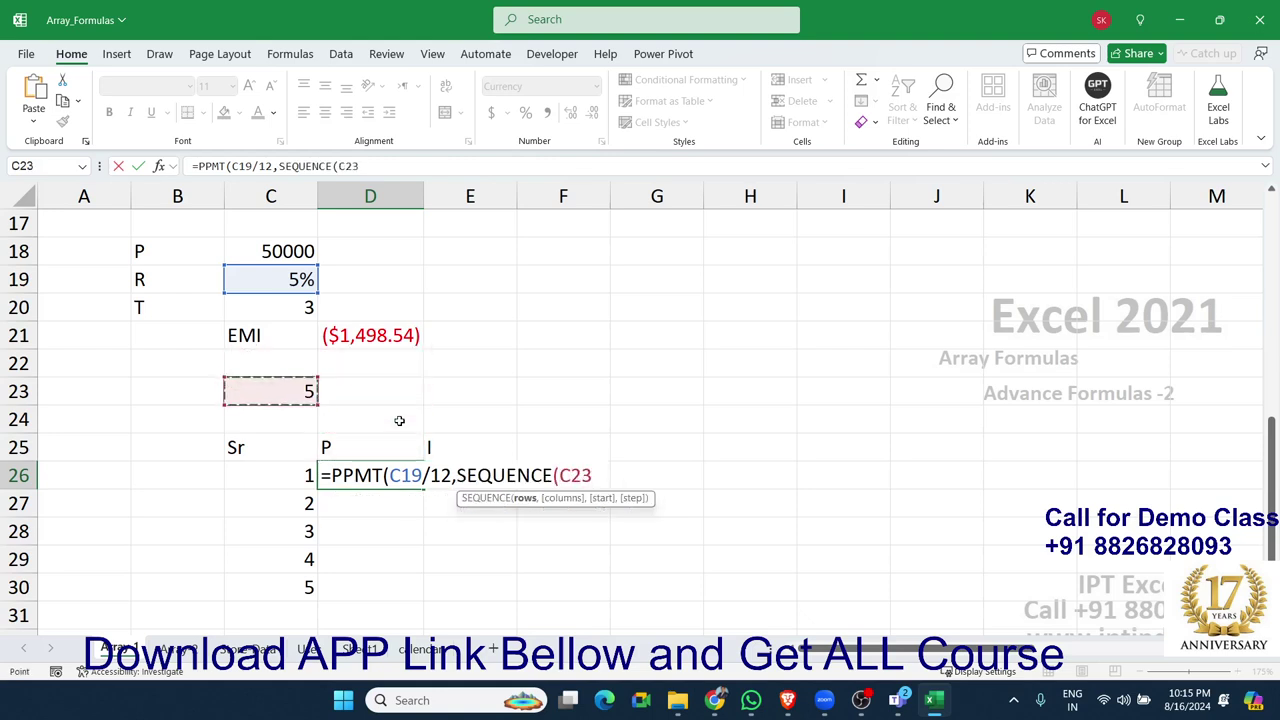
pyautogui.write(',')
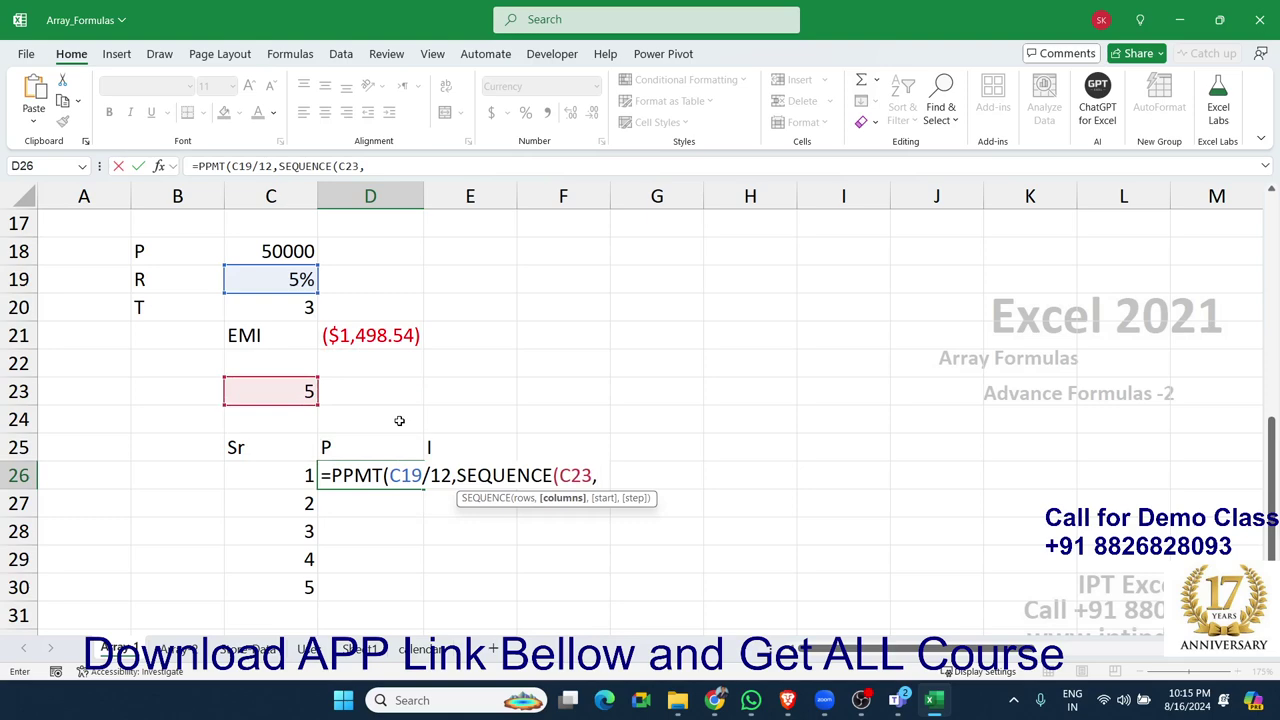
pyautogui.write('1')
pyautogui.write(',1,')
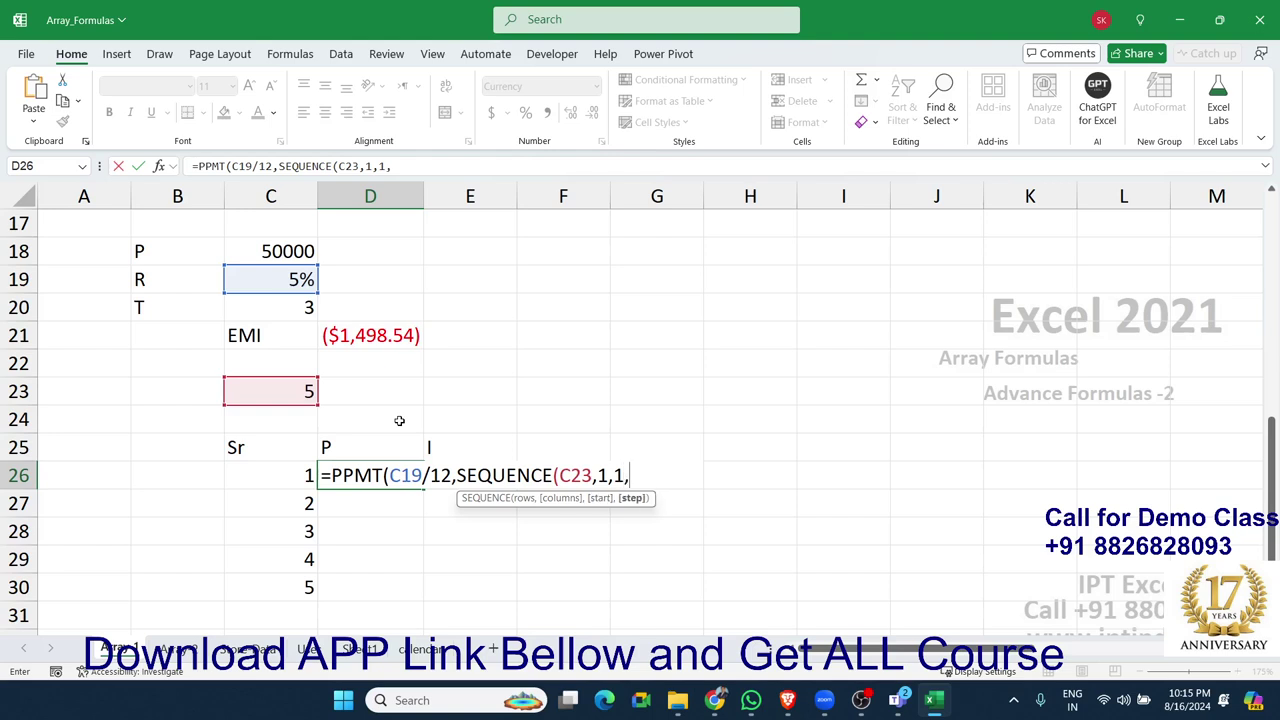
pyautogui.write('1)')
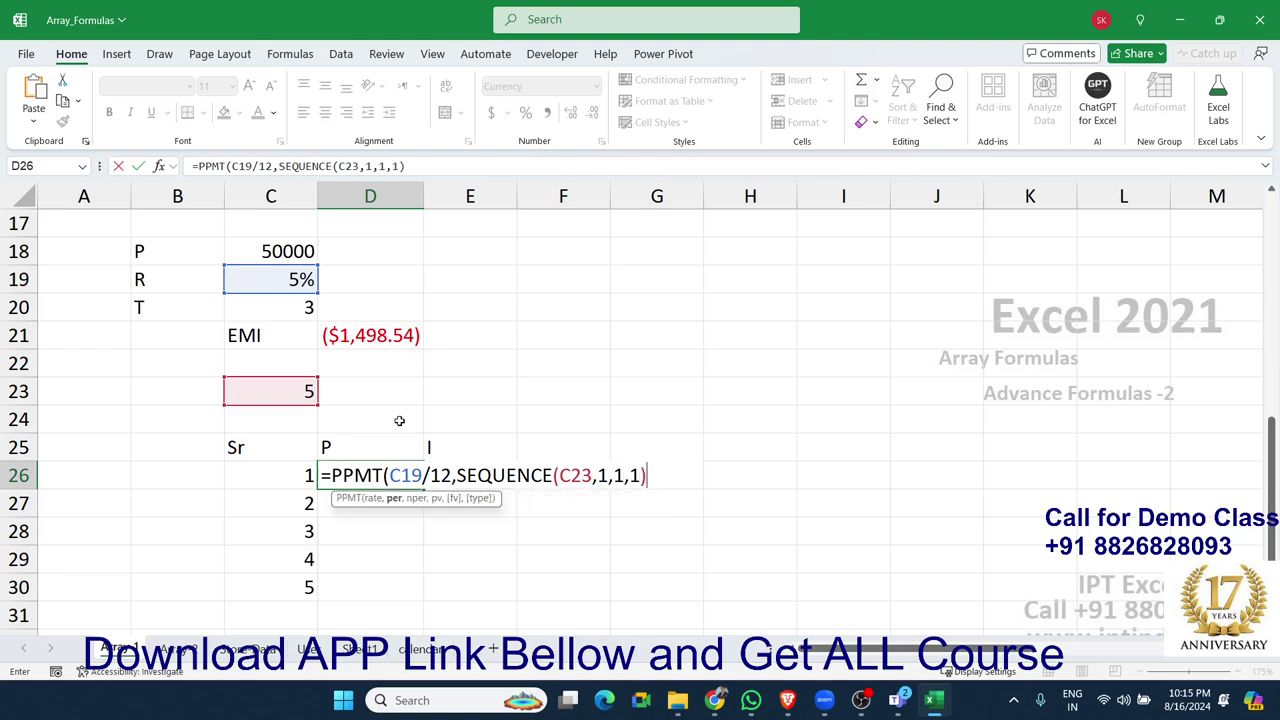
pyautogui.write(',')
# Step: Finish PPMT with C20*12 periods and loan amount C18, then check the spilled D26:D30 values
pyautogui.click(295, 306)
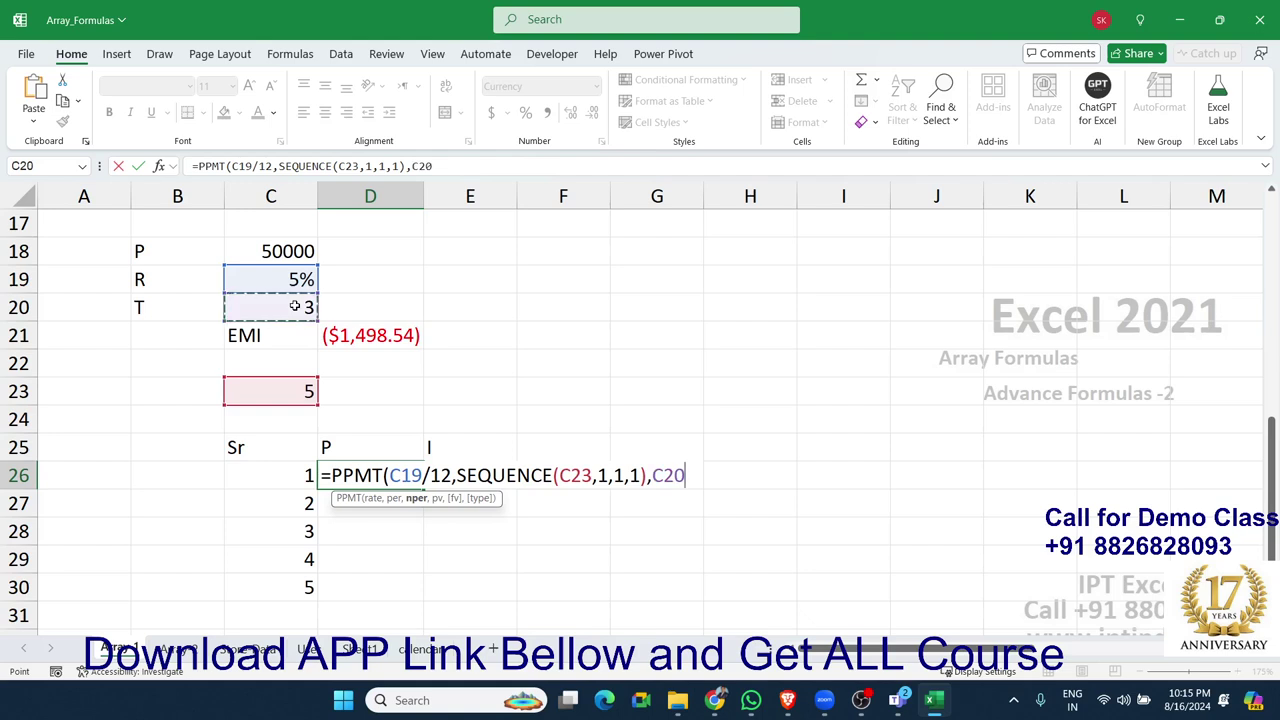
pyautogui.write('*12,')
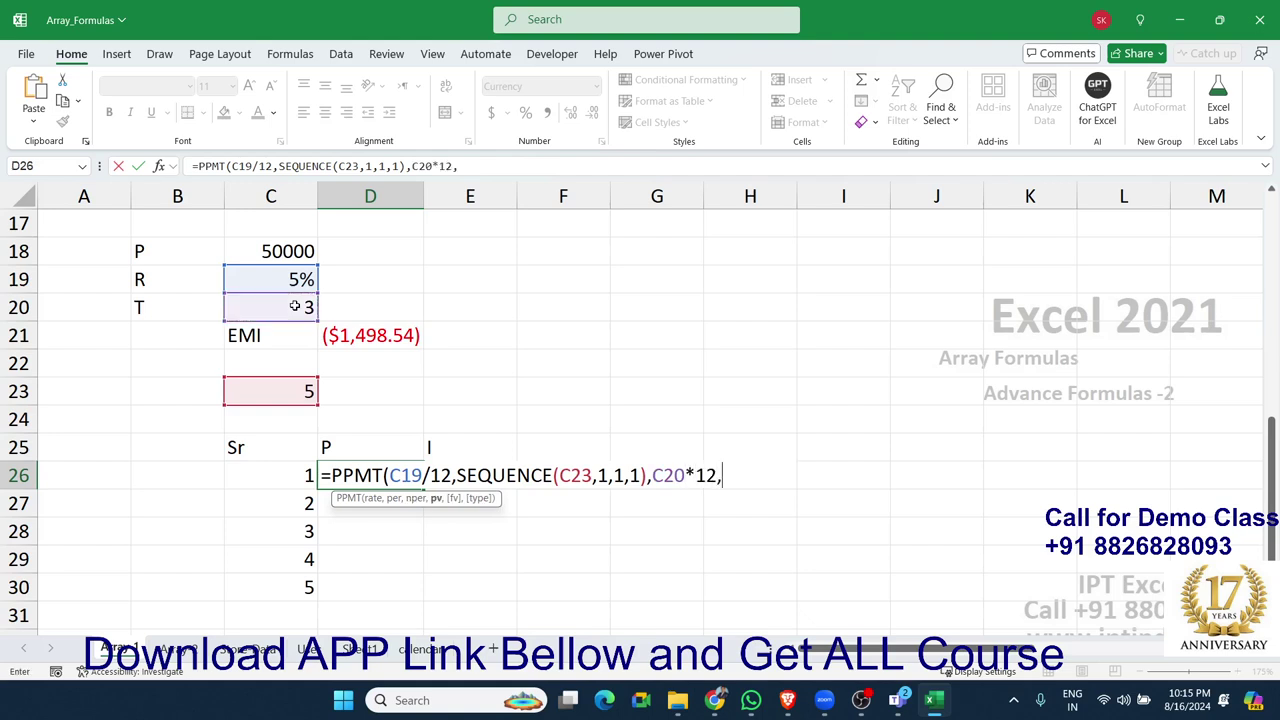
pyautogui.click(284, 251)
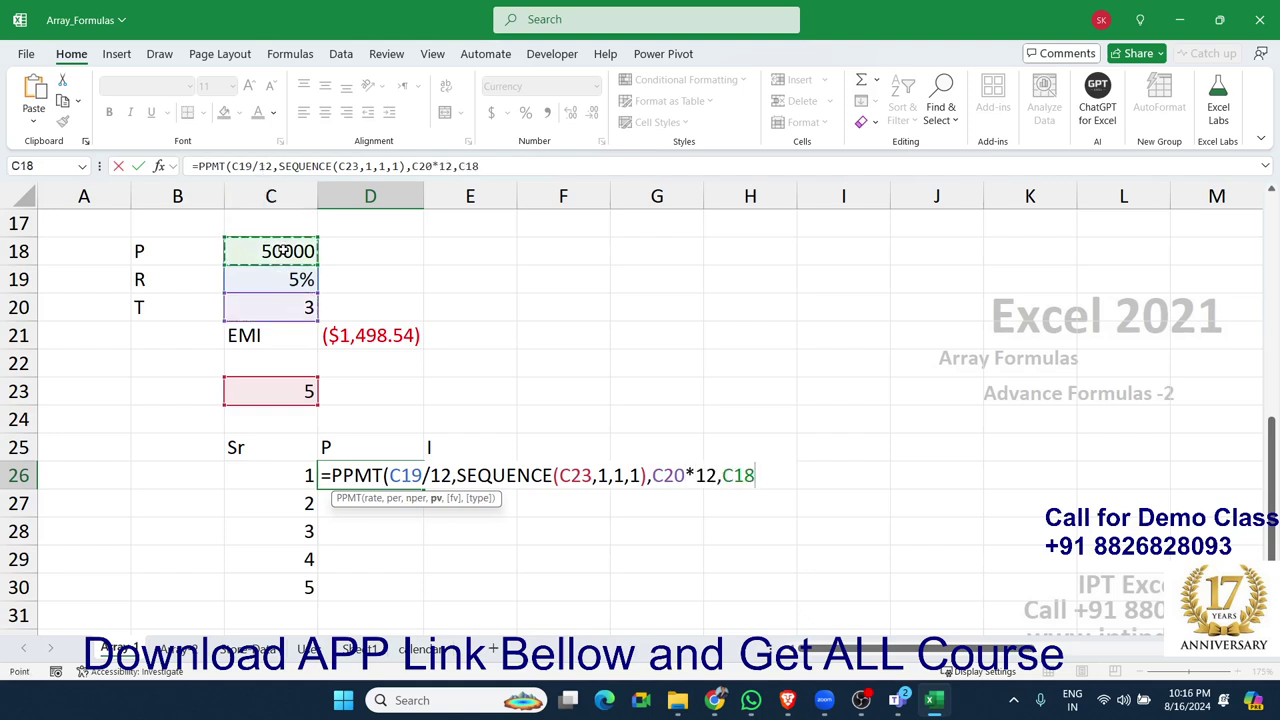
pyautogui.press('Return')
pyautogui.press('Return')
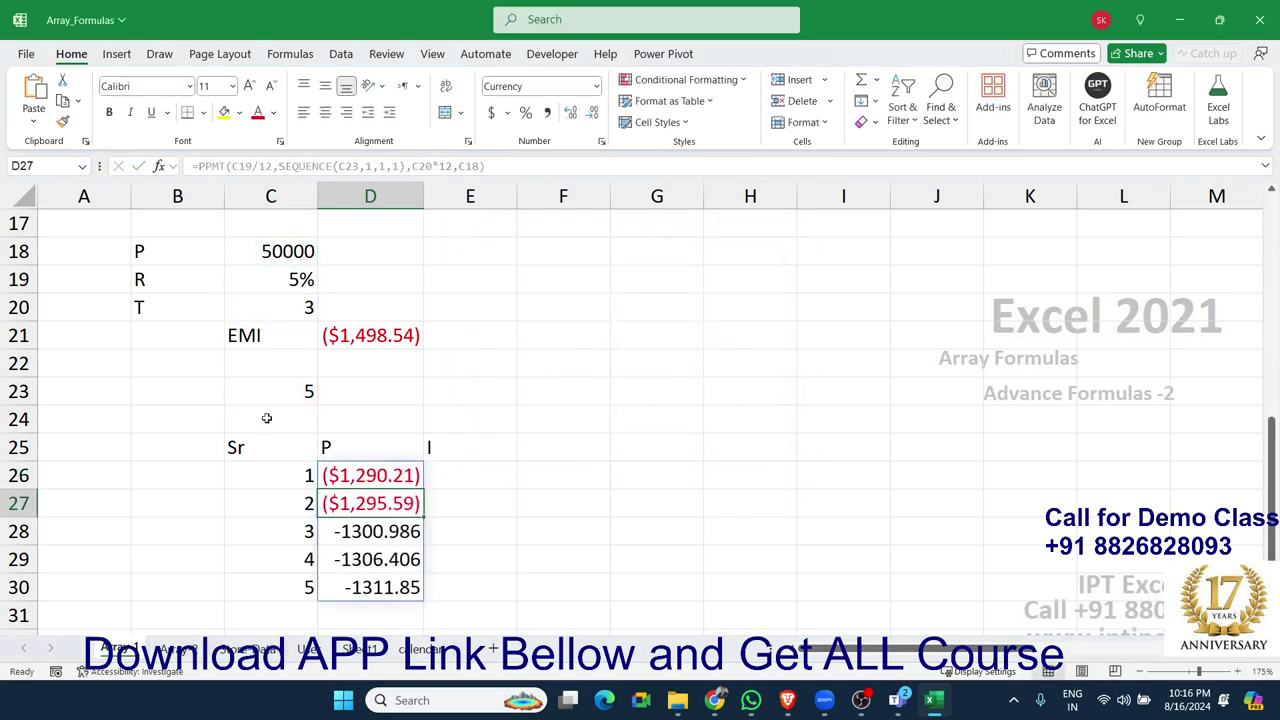
pyautogui.click(346, 530)
pyautogui.click(356, 559)
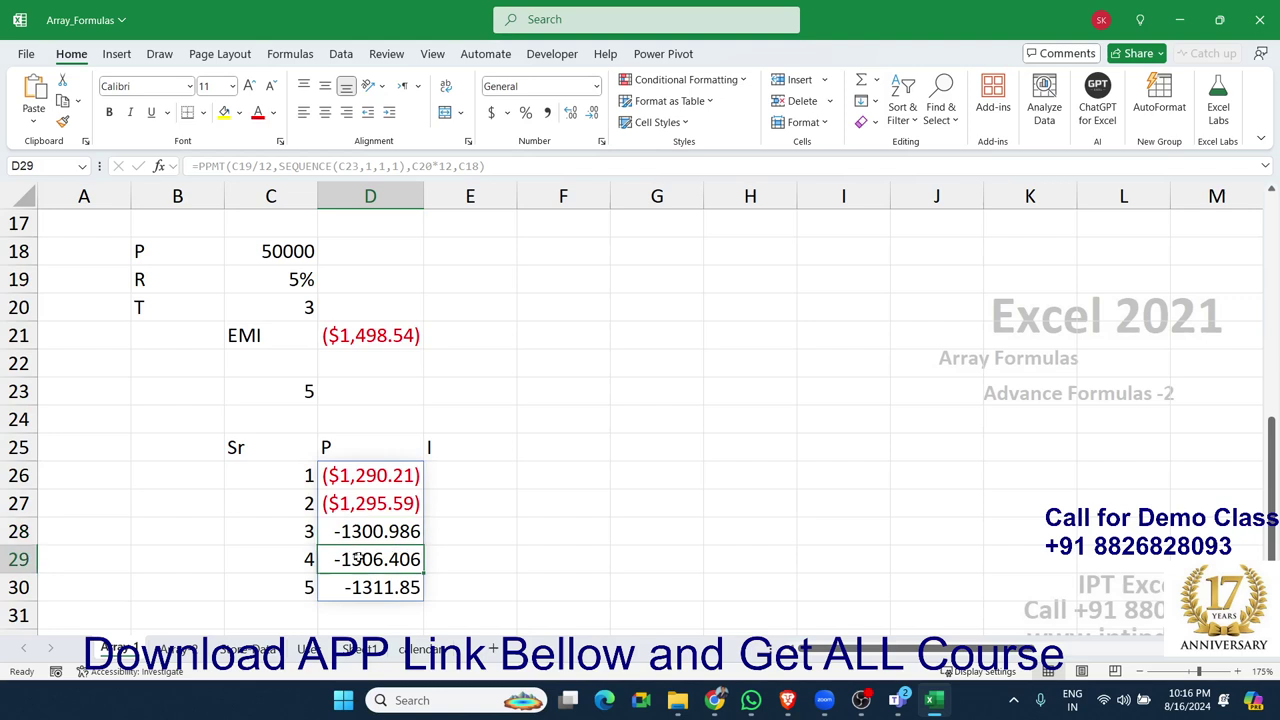
pyautogui.click(358, 584)
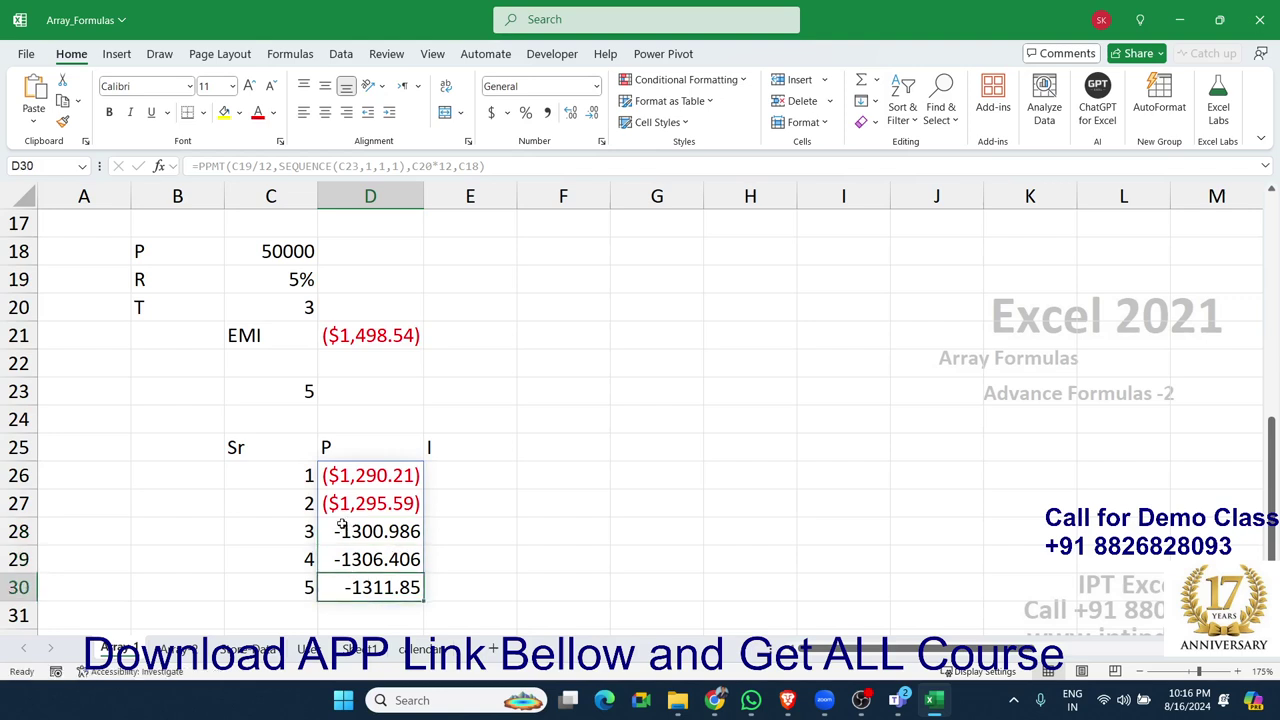
pyautogui.click(296, 387)
pyautogui.write('6')
pyautogui.press('Return')
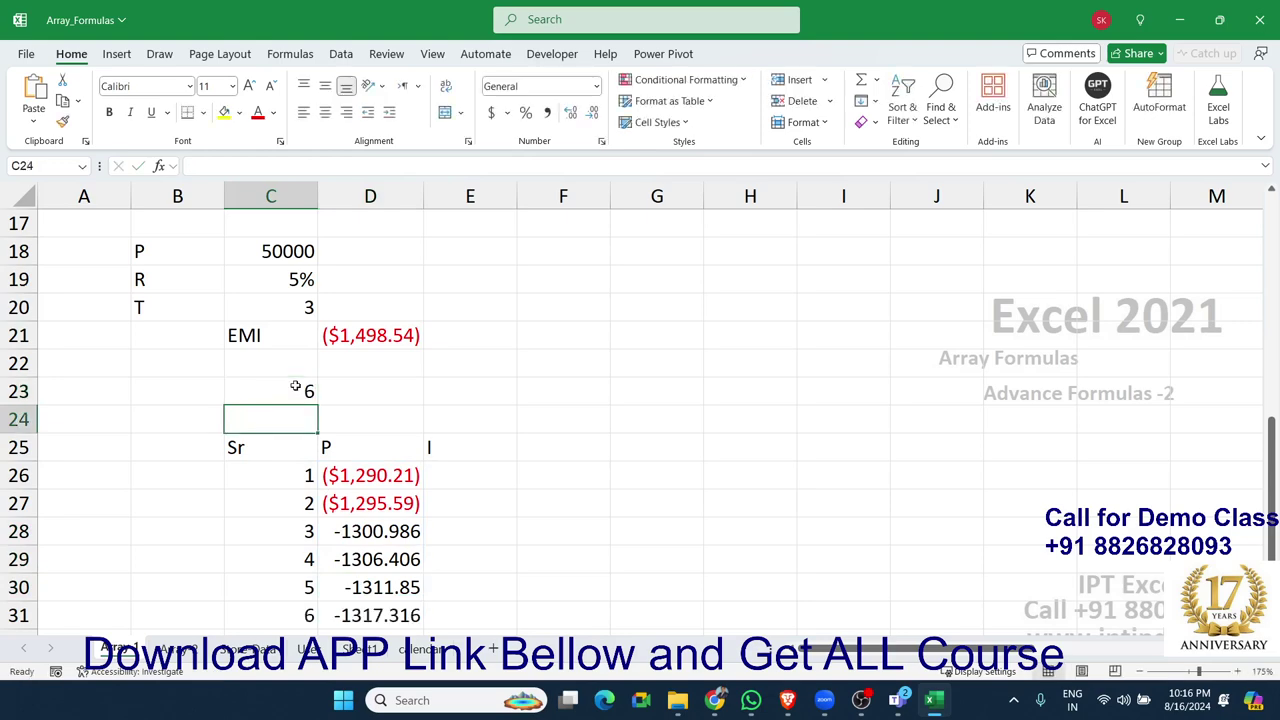
pyautogui.click(296, 387)
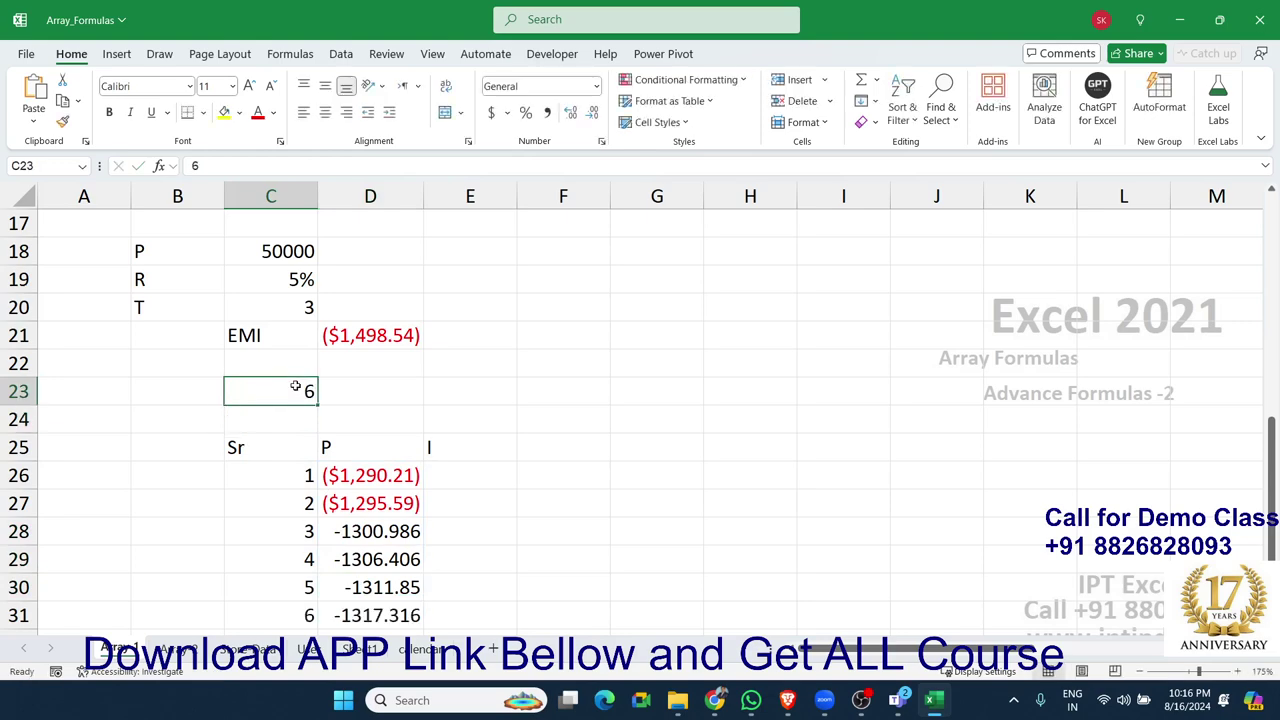
pyautogui.write('10')
pyautogui.press('Return')
pyautogui.scroll(-2, 296, 390)
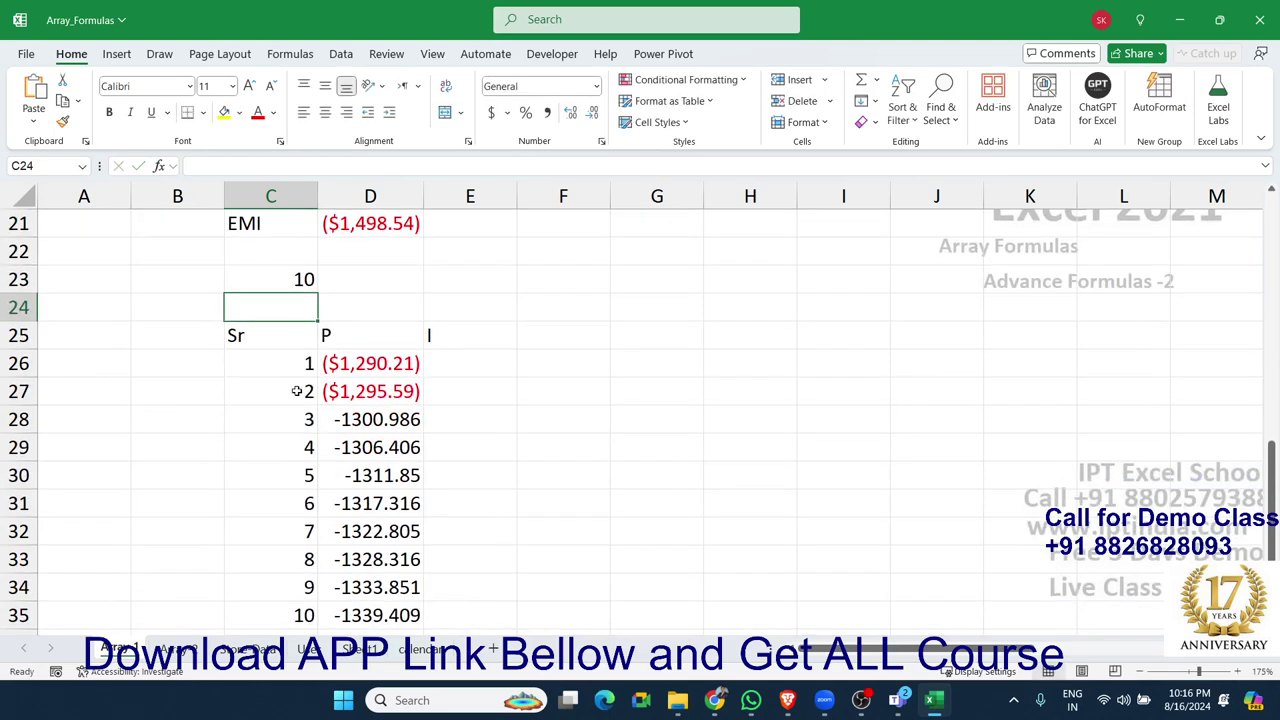
pyautogui.scroll(-2, 296, 391)
pyautogui.scroll(6, 296, 391)
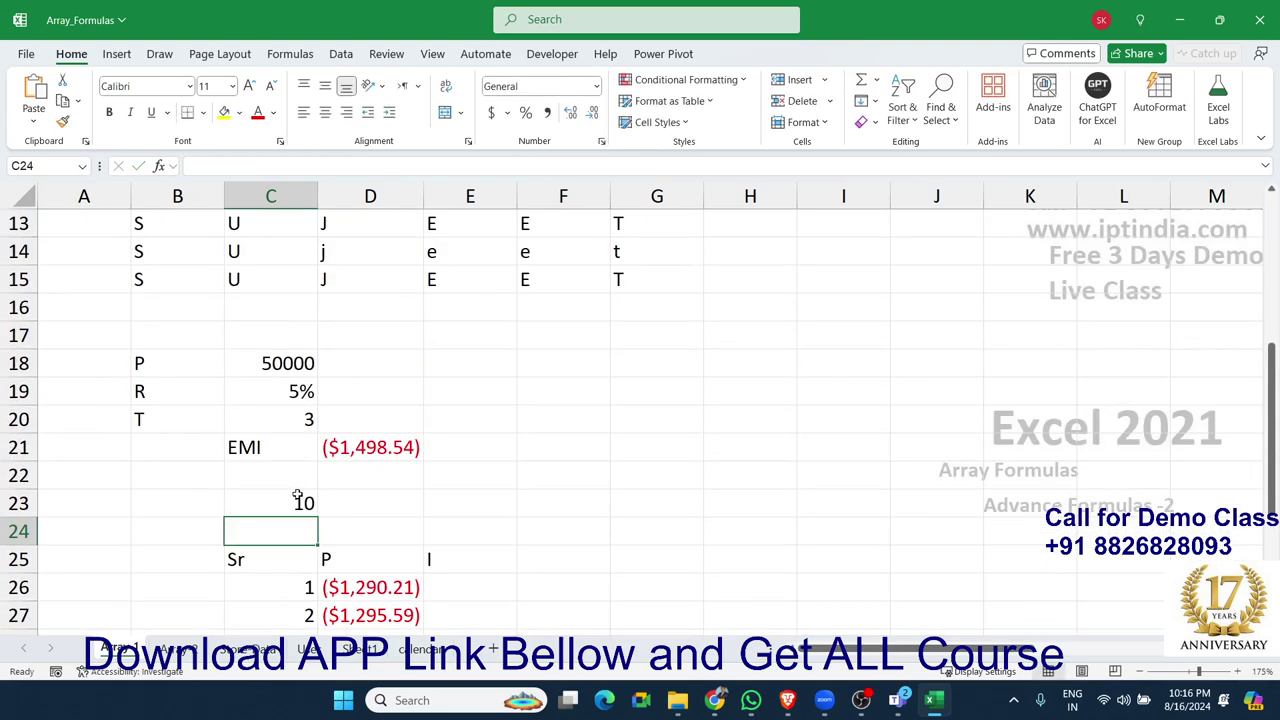
pyautogui.click(296, 497)
pyautogui.write('20')
pyautogui.press('Return')
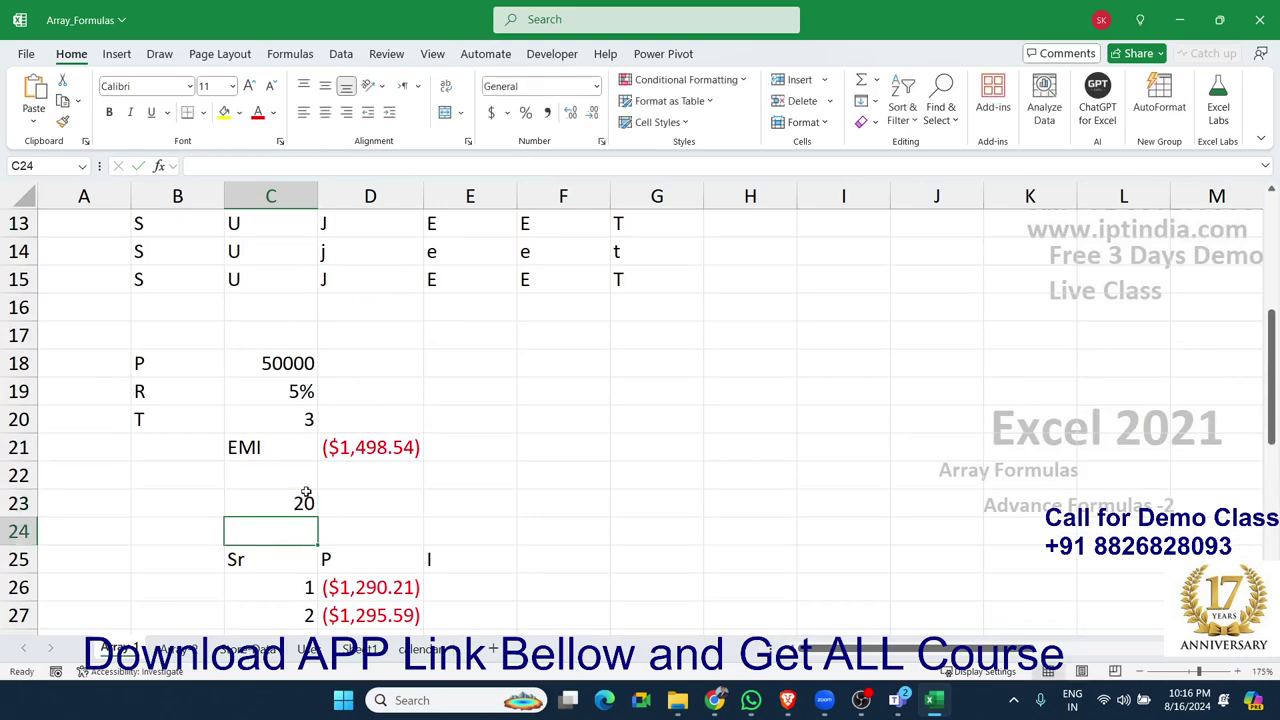
pyautogui.scroll(-6, 306, 492)
pyautogui.scroll(-2, 306, 492)
pyautogui.scroll(3, 306, 492)
pyautogui.scroll(7, 306, 492)
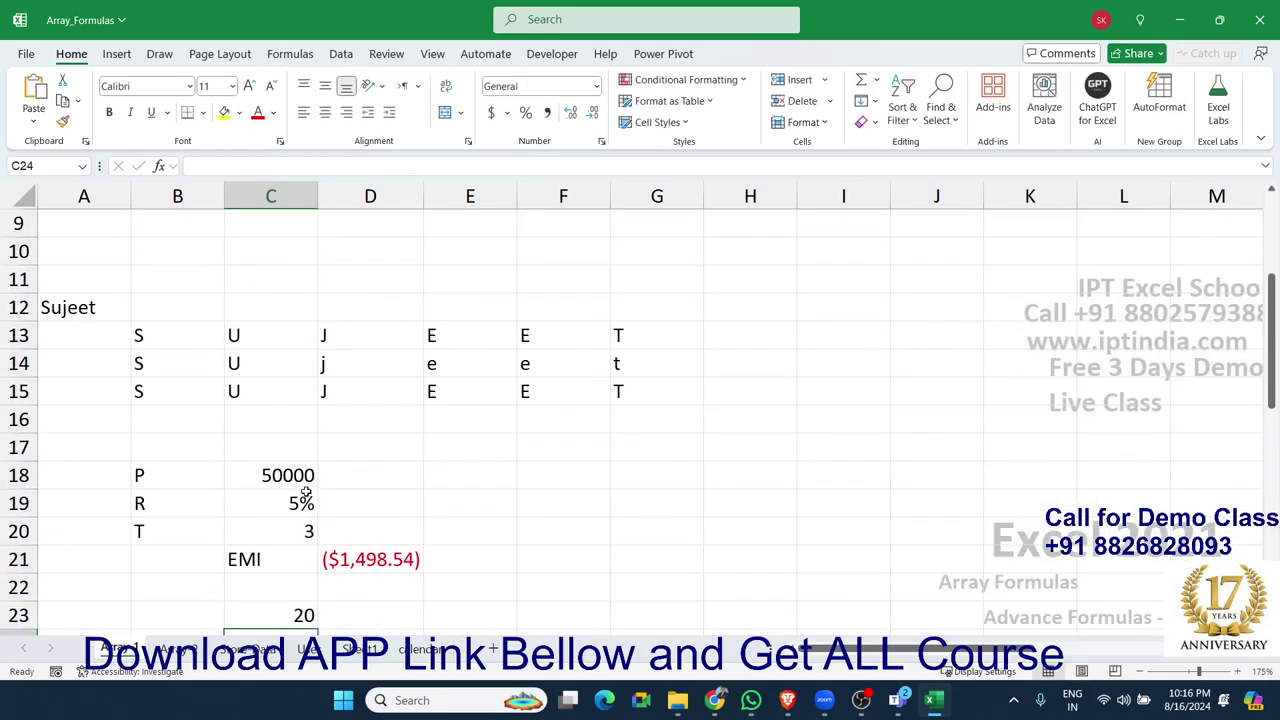
pyautogui.scroll(-2, 280, 530)
pyautogui.click(290, 503)
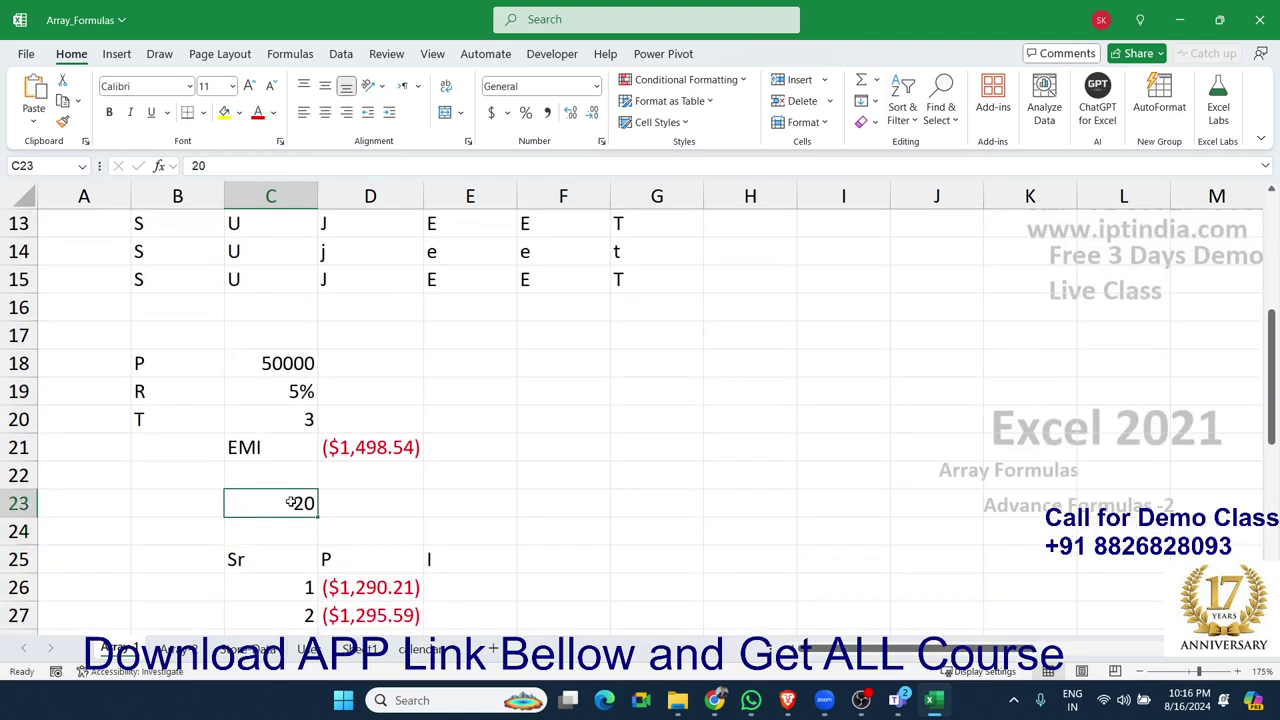
pyautogui.write('5')
pyautogui.press('Return')
pyautogui.scroll(-4, 291, 497)
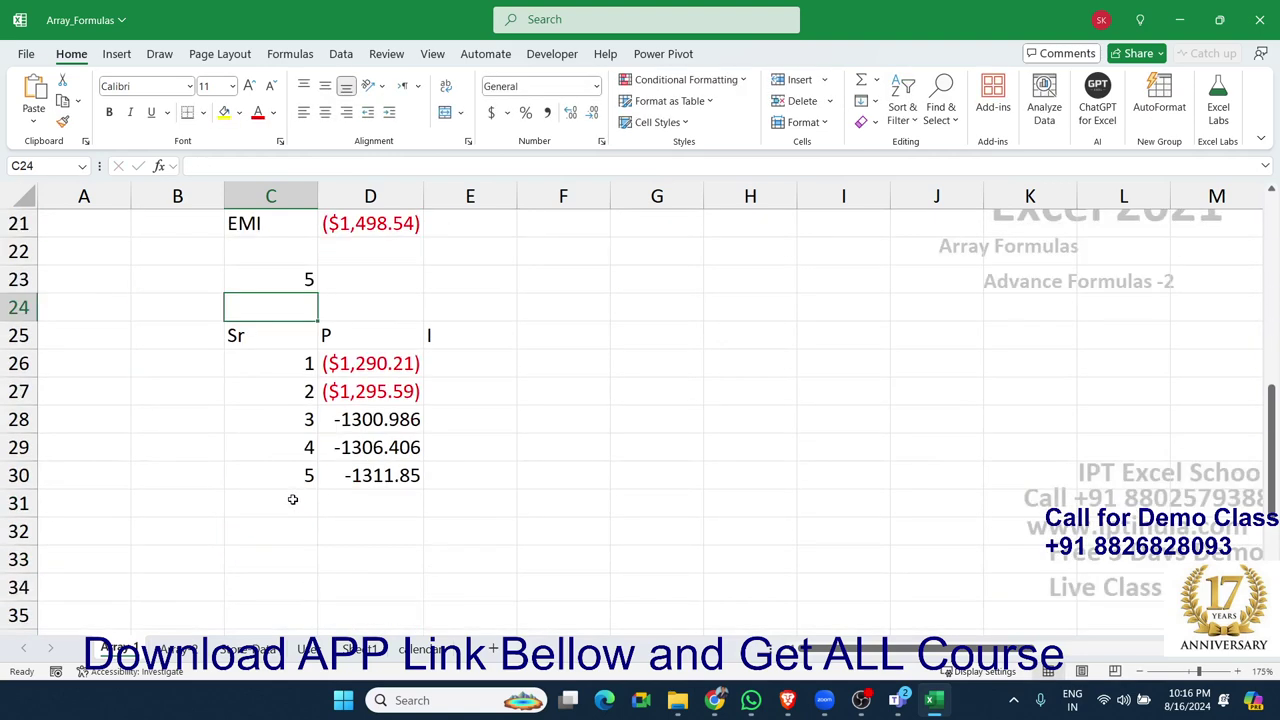
pyautogui.click(372, 366)
pyautogui.doubleClick(372, 364)
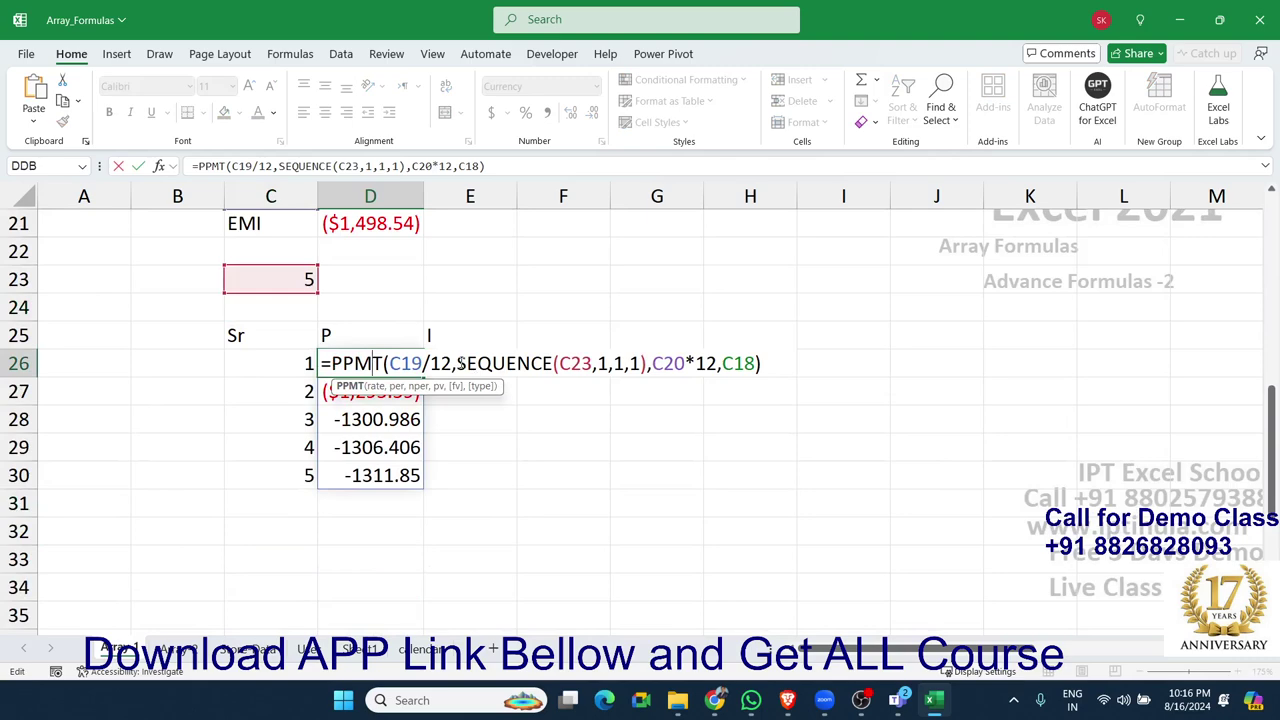
pyautogui.moveTo(459, 363); pyautogui.dragTo(648, 365)
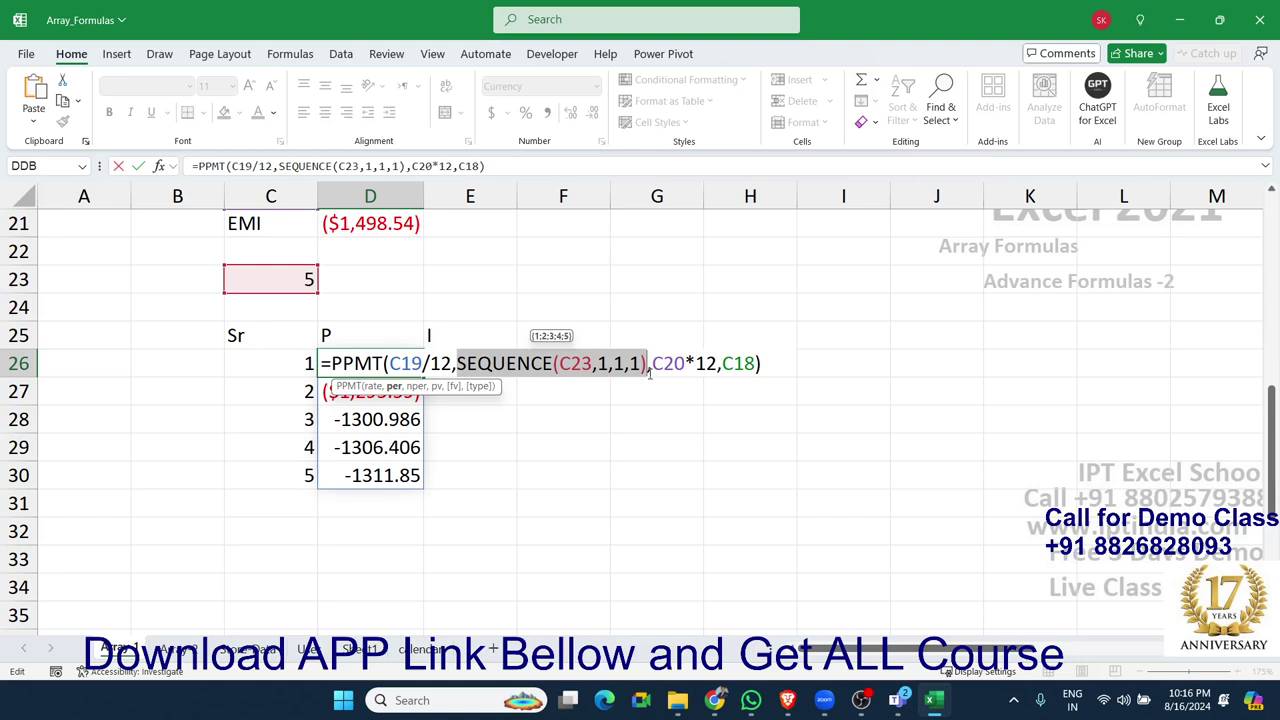
pyautogui.press('Return')
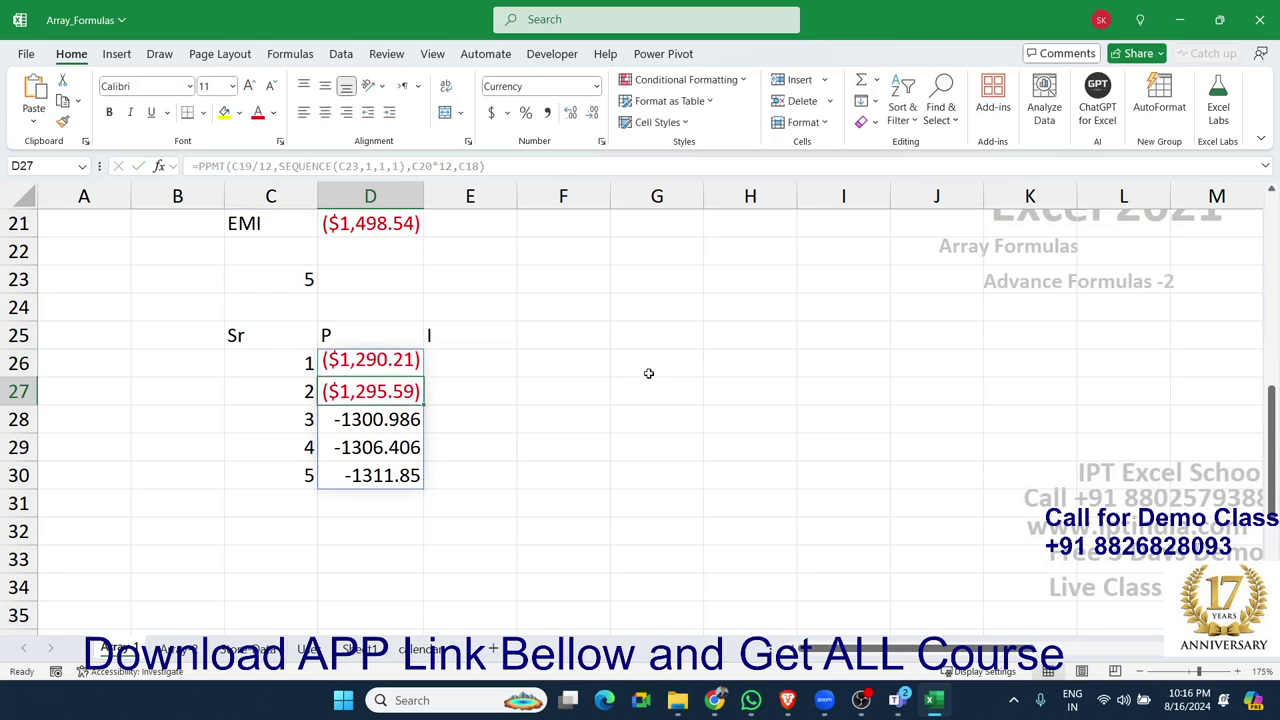
pyautogui.scroll(2, 600, 370)
pyautogui.click(465, 338)
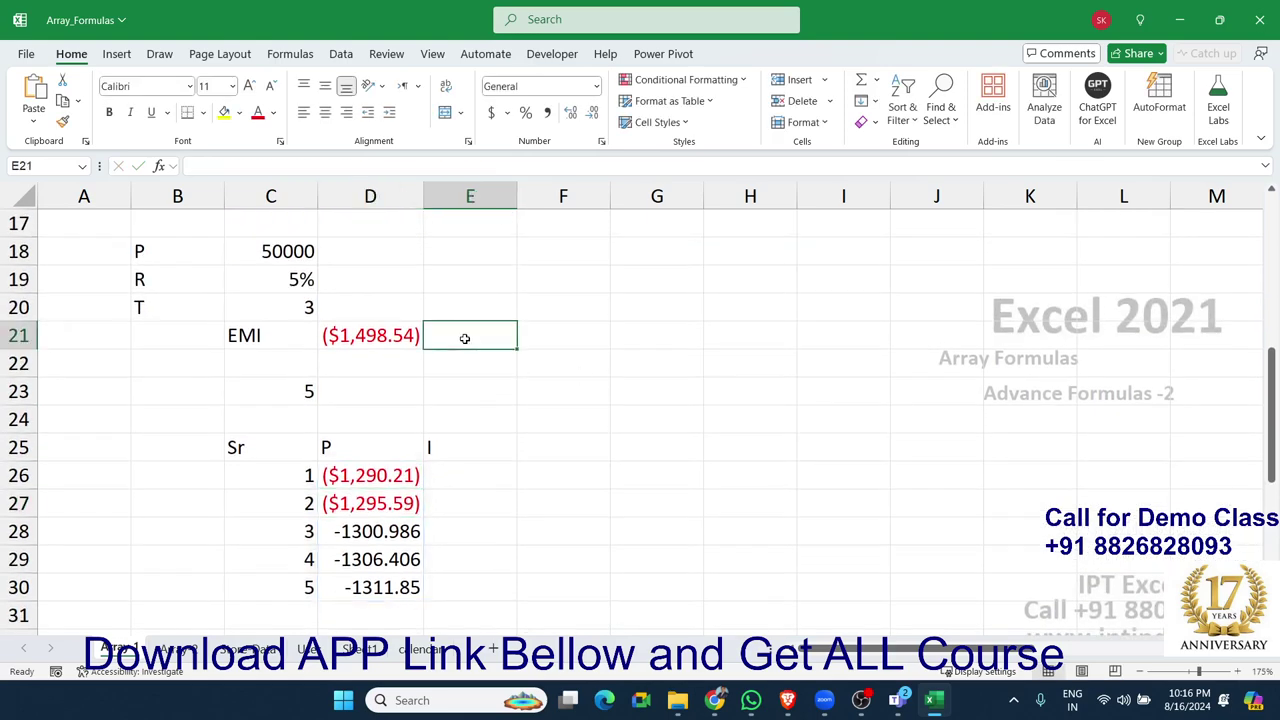
pyautogui.click(377, 388)
pyautogui.click(368, 476)
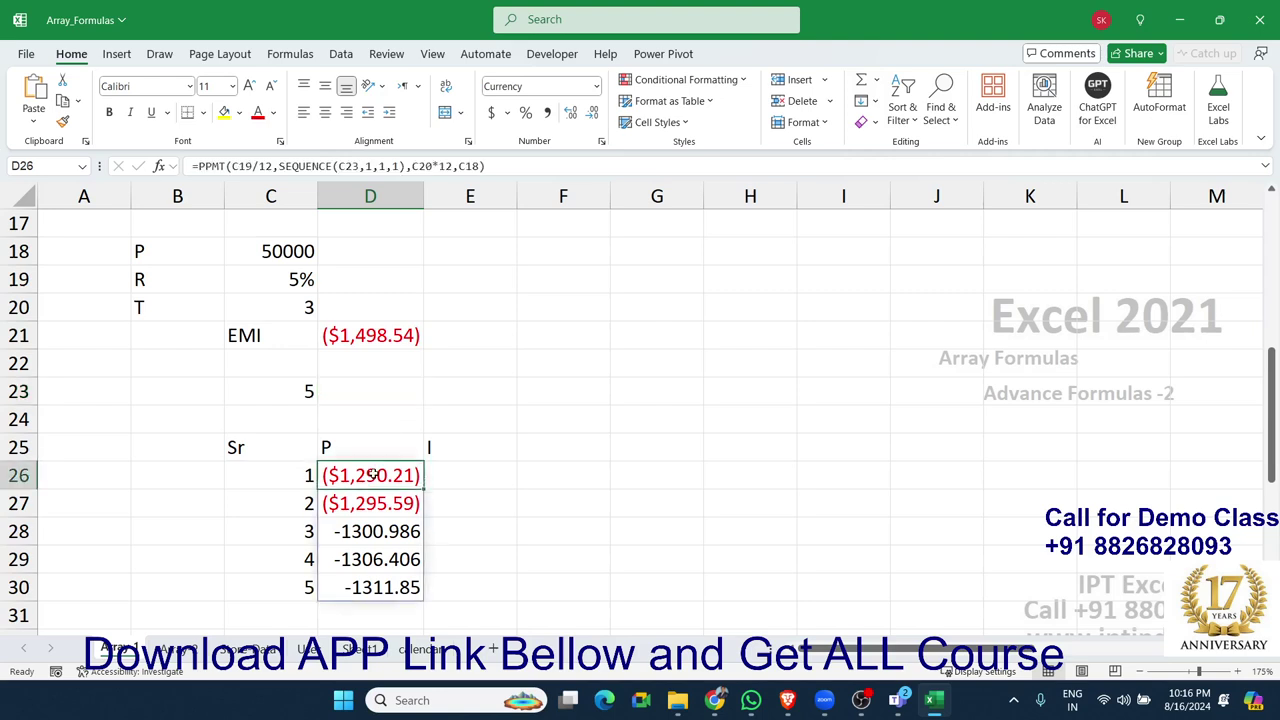
pyautogui.moveTo(199, 166); pyautogui.dragTo(486, 166)
pyautogui.hotkey('ctrl', 'c')
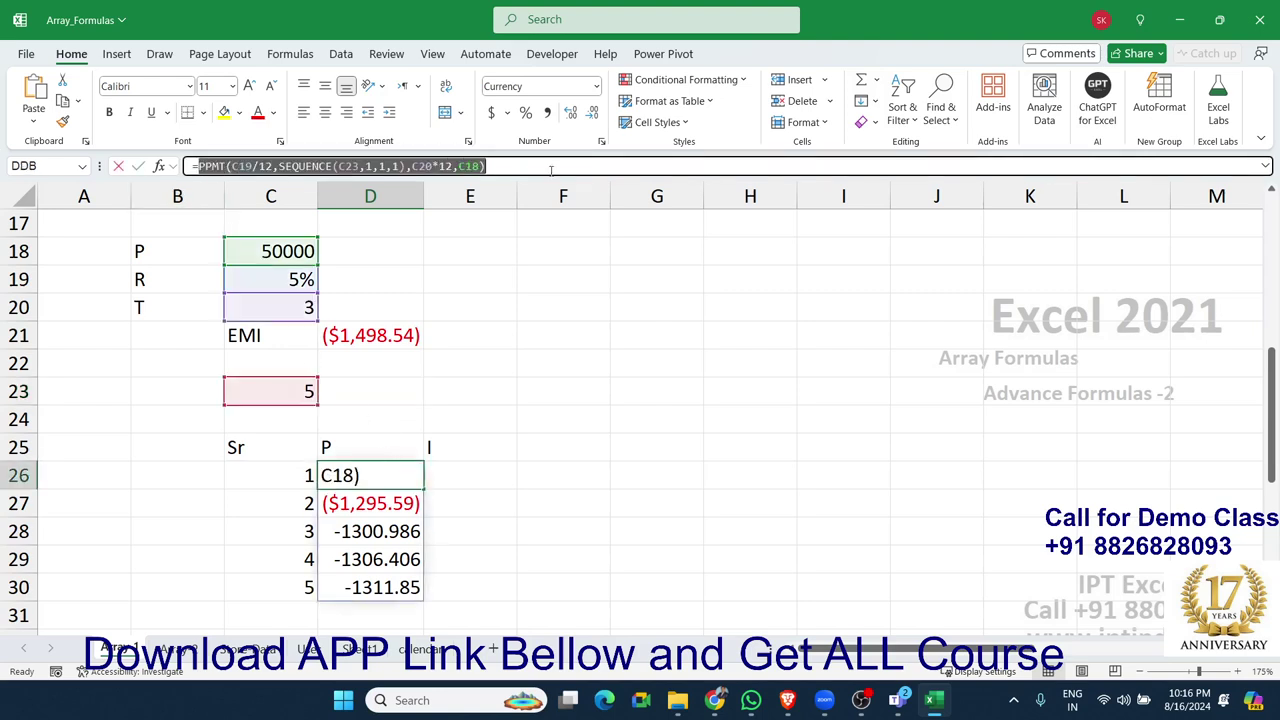
pyautogui.press('Escape')
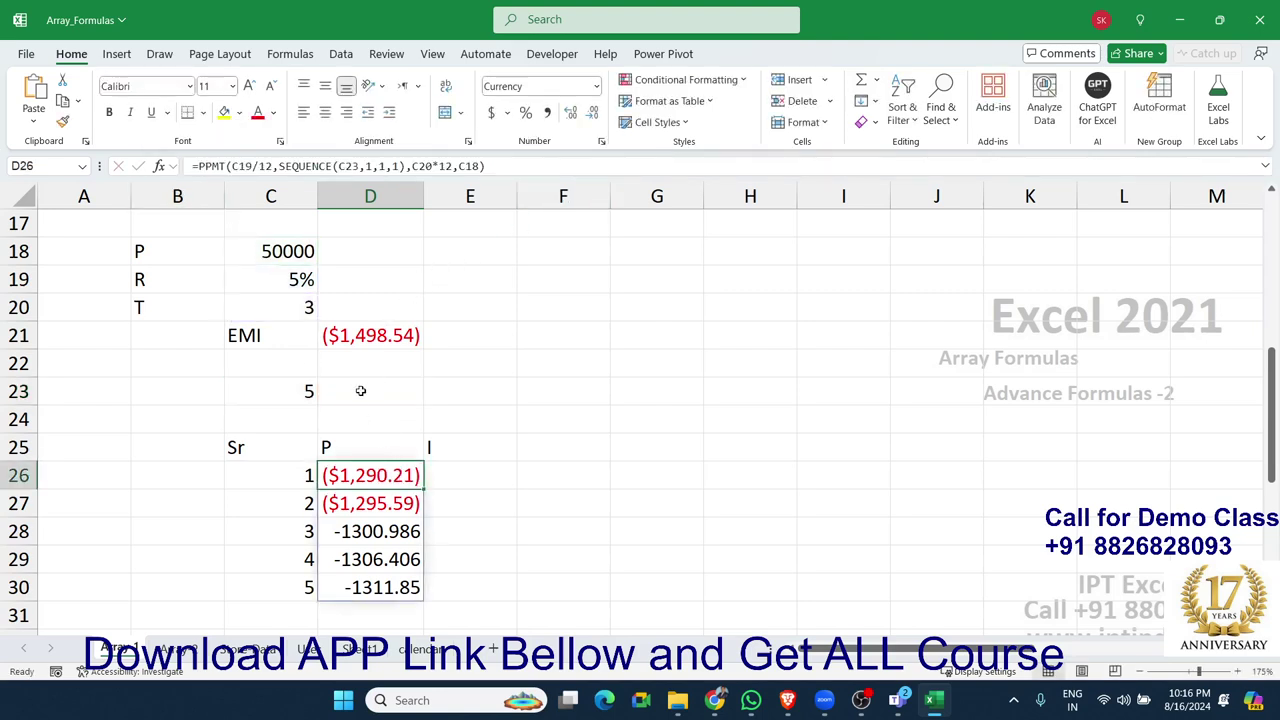
pyautogui.click(362, 391)
# Step: Wrap the pasted PPMT formula in =SUM(...) in D23 to total the principal
pyautogui.write('=sum')
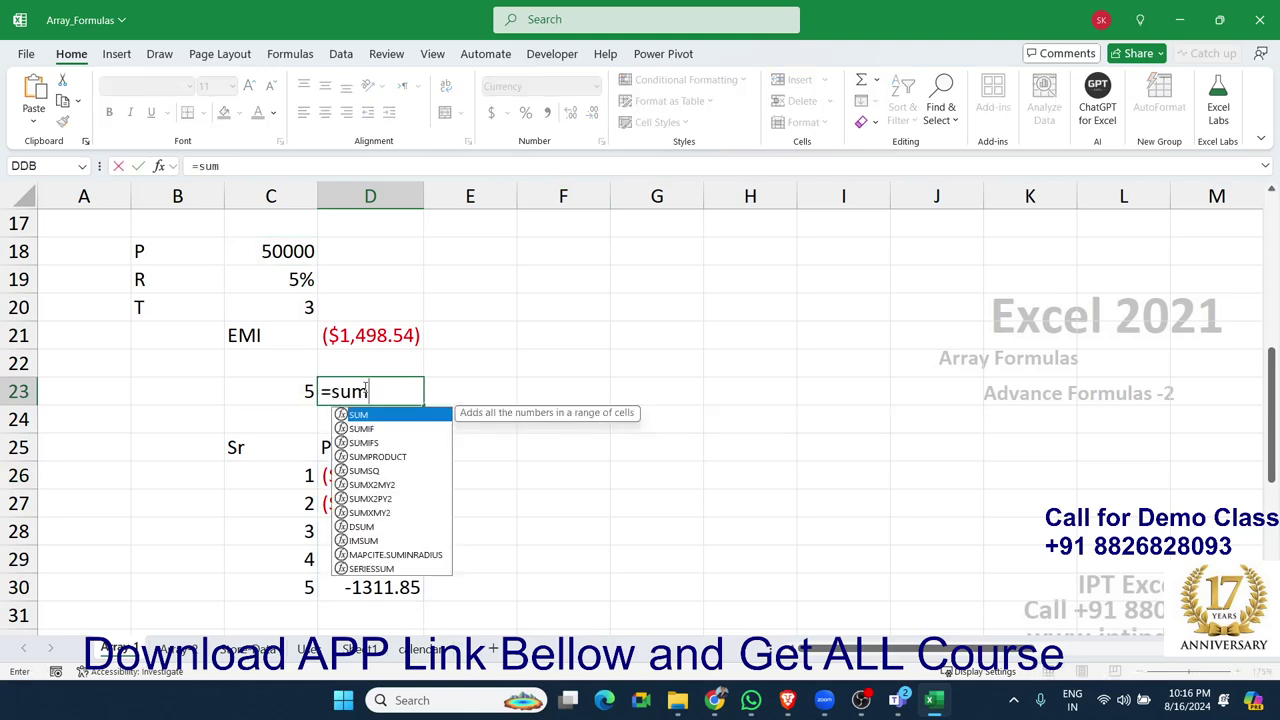
pyautogui.press('Tab')
pyautogui.hotkey('ctrl', 'v')
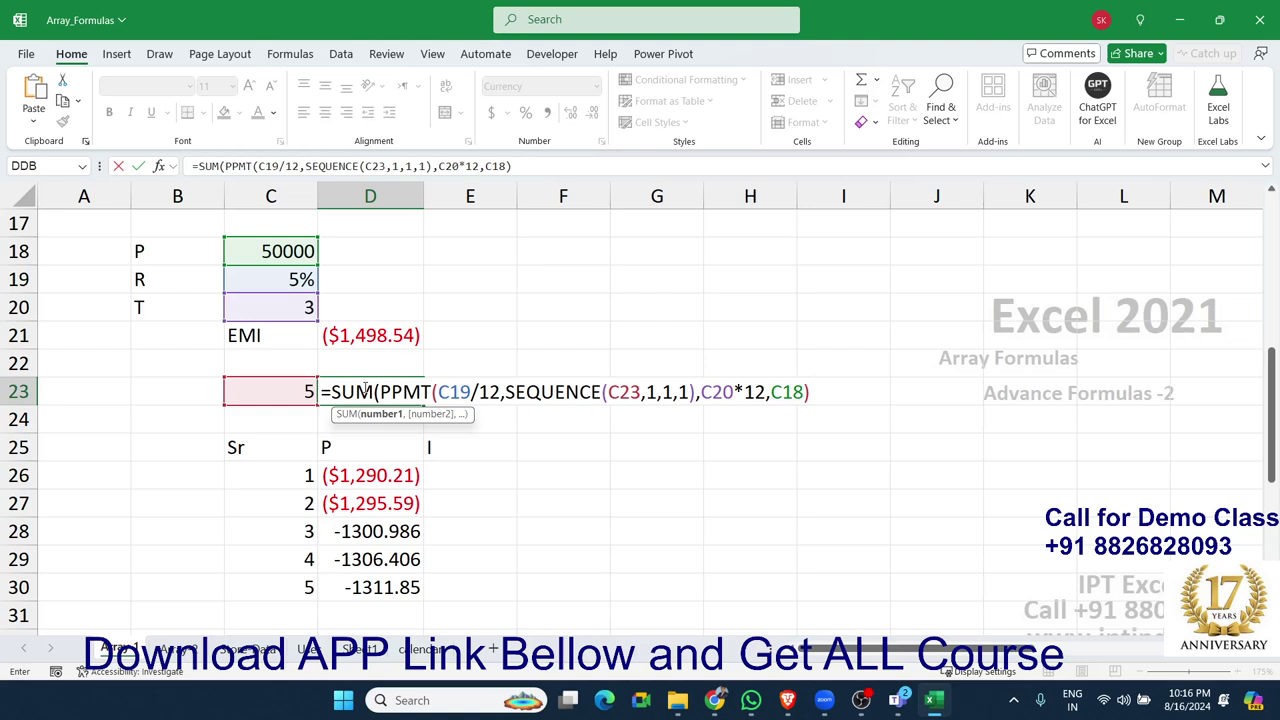
pyautogui.write(')')
pyautogui.press('Return')
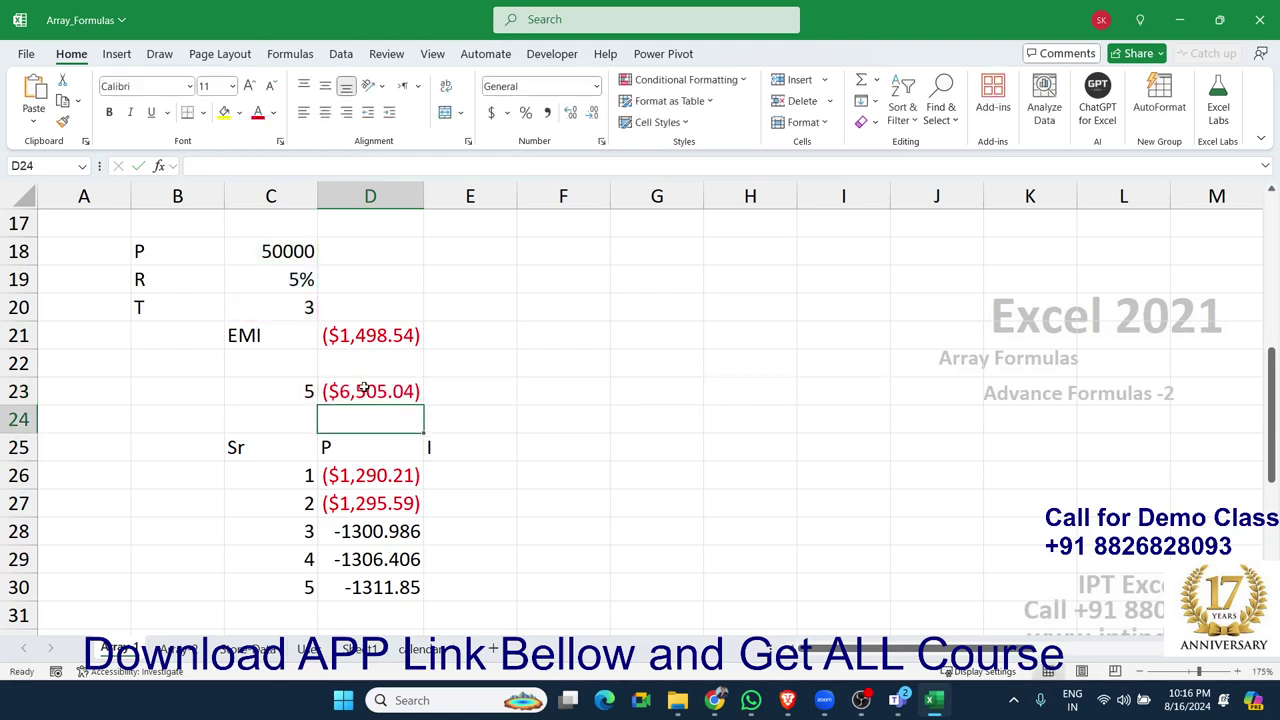
pyautogui.click(365, 388)
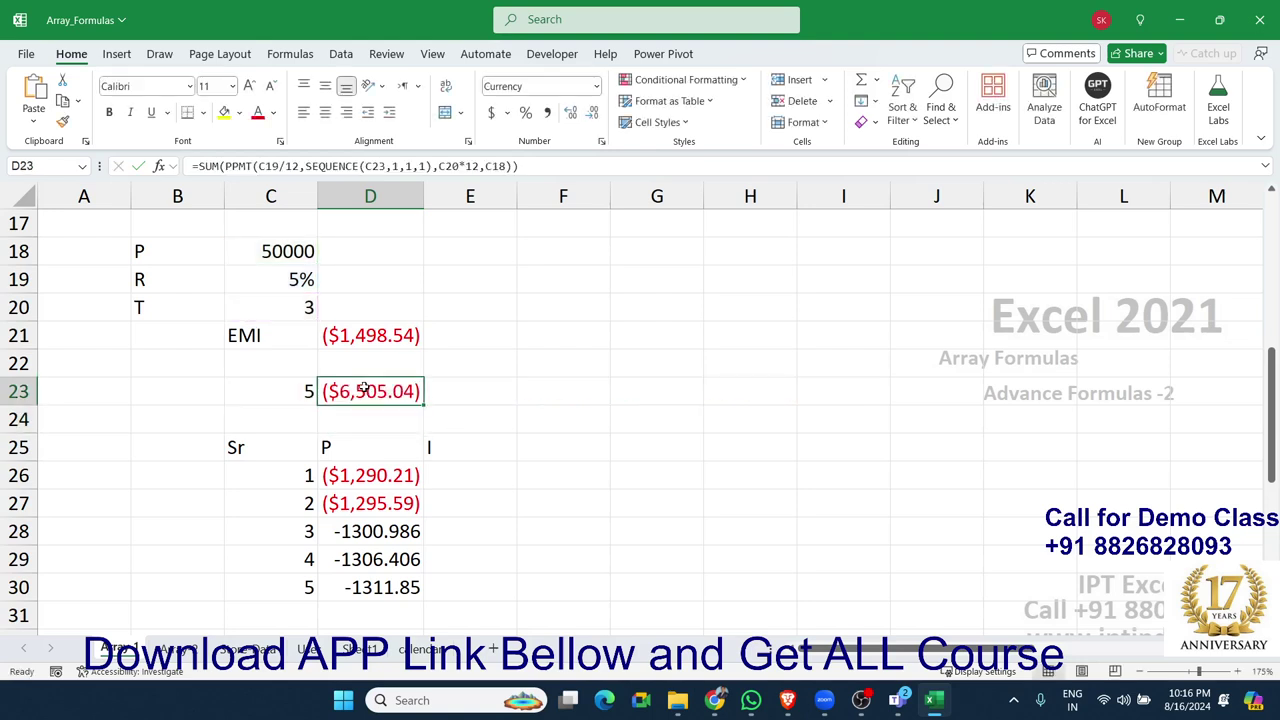
# Step: Copy C26's SEQUENCE formula text from the formula bar and select F26
pyautogui.press('Down')
pyautogui.press('Down')
pyautogui.press('Down')
pyautogui.press('Left')
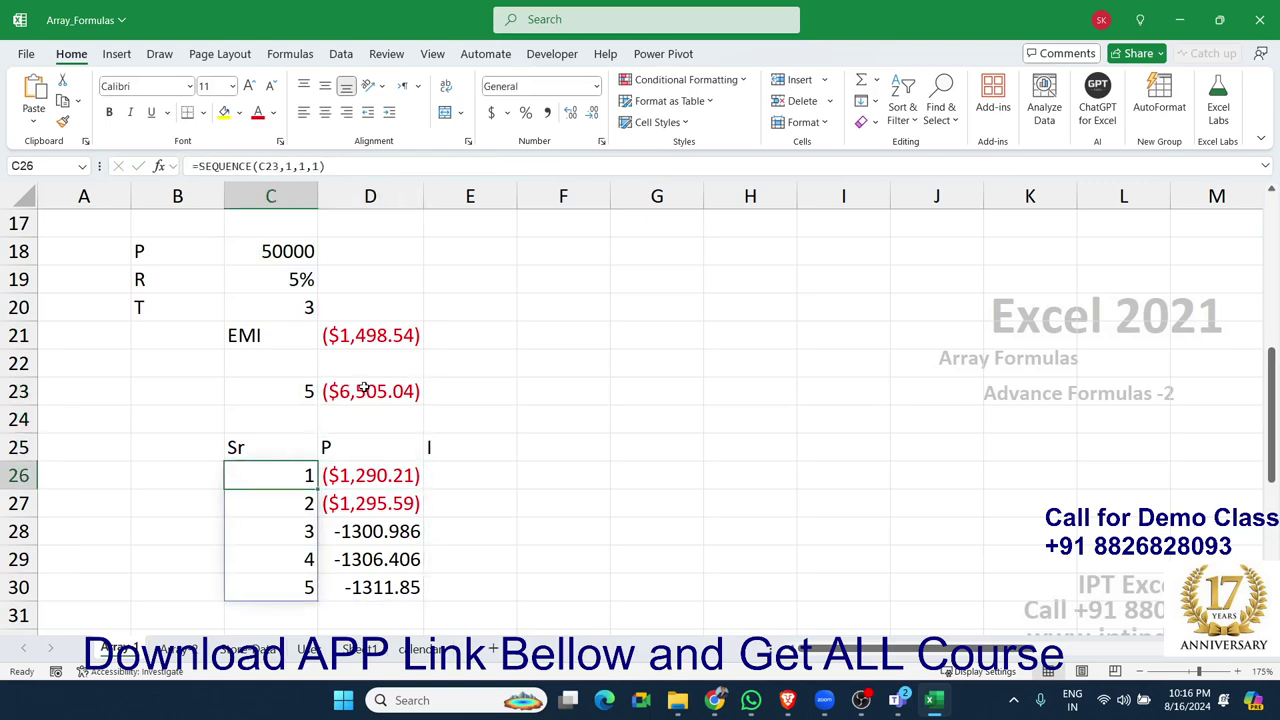
pyautogui.press('Right')
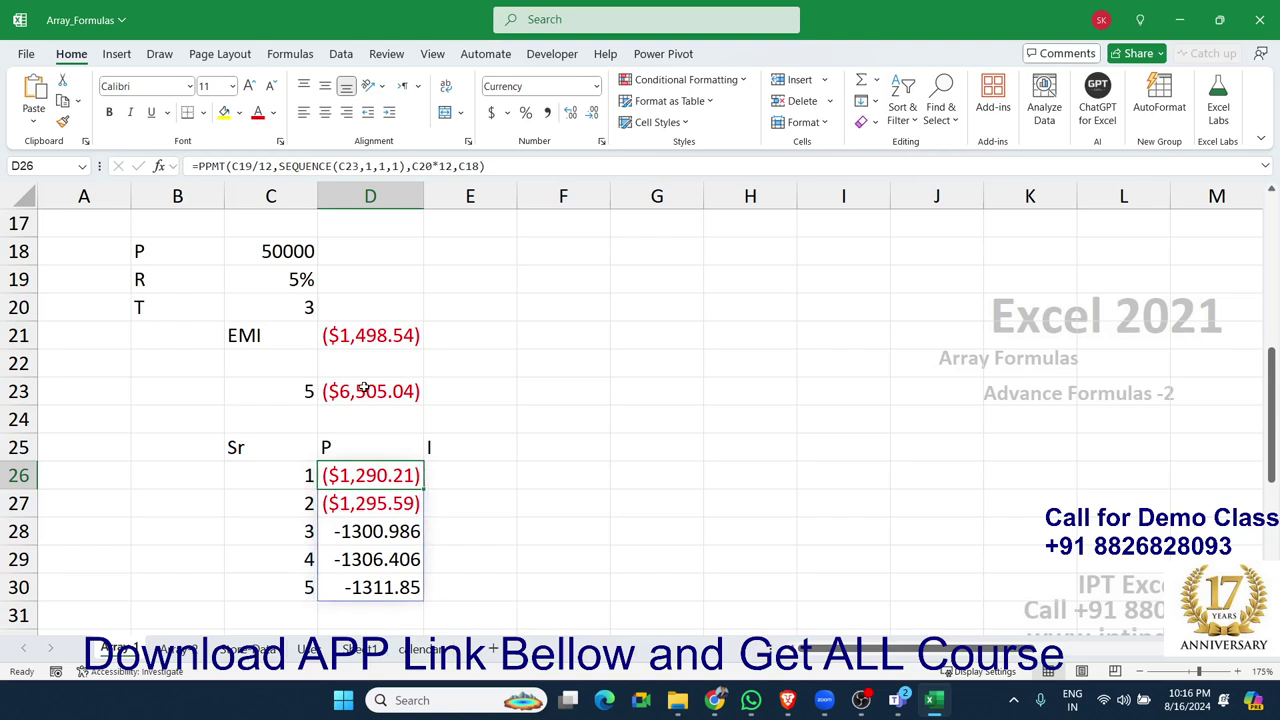
pyautogui.press('Left')
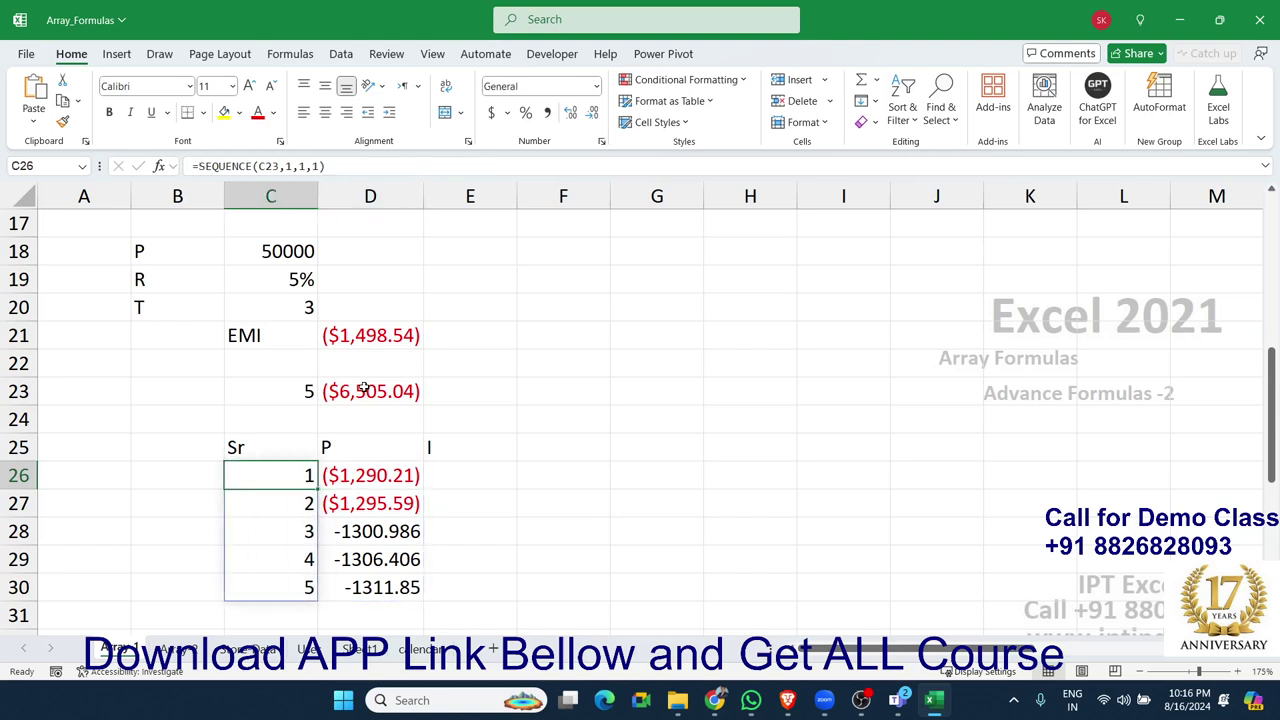
pyautogui.press('Right')
pyautogui.press('Right')
pyautogui.press('Right')
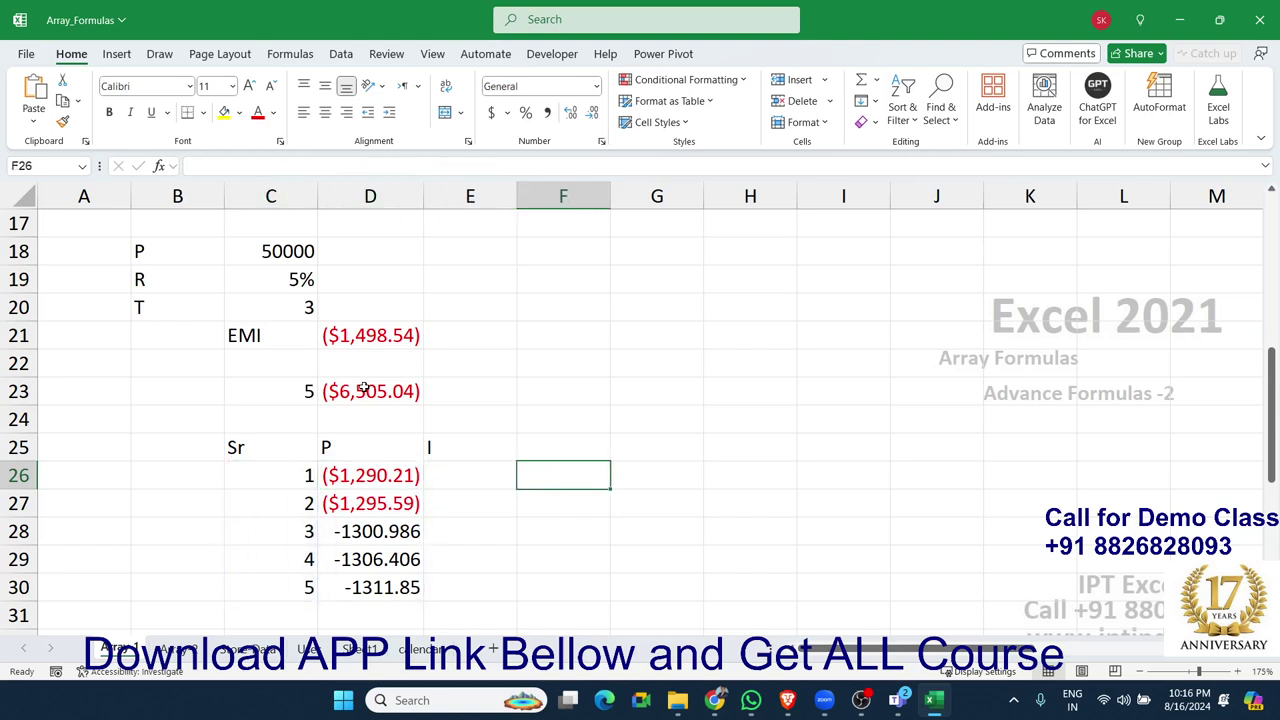
pyautogui.click(282, 480)
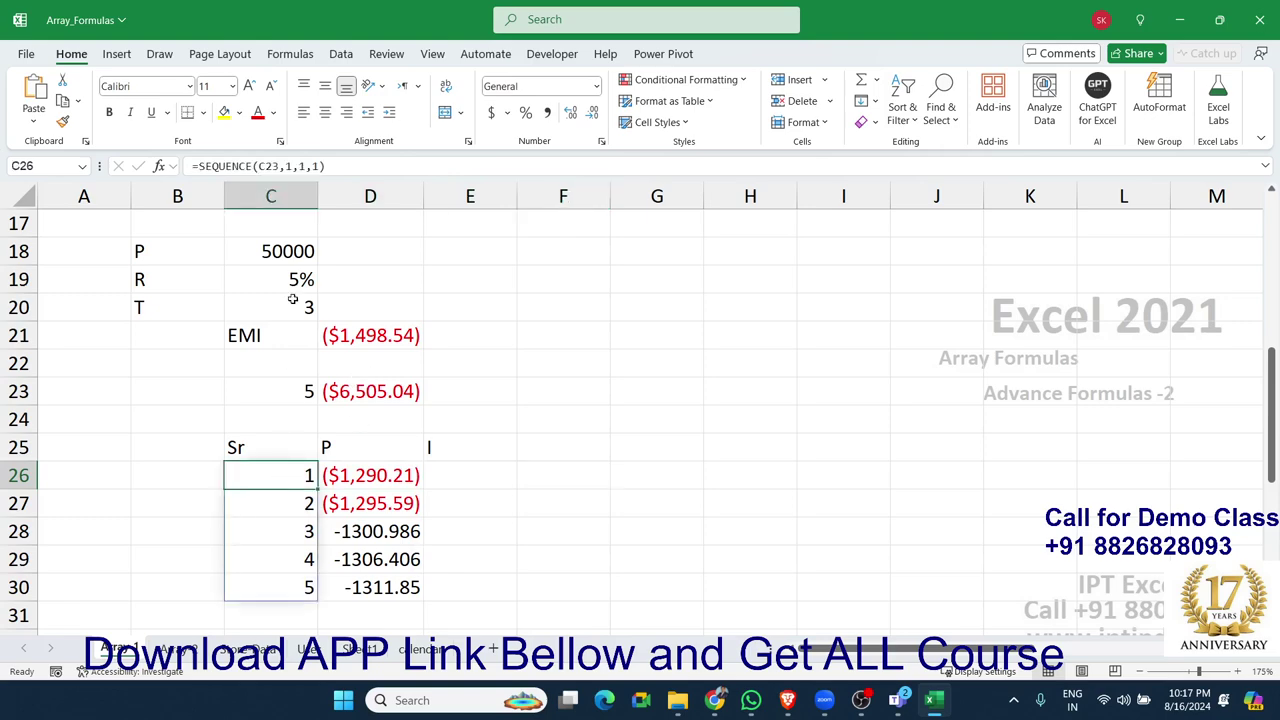
pyautogui.click(283, 168)
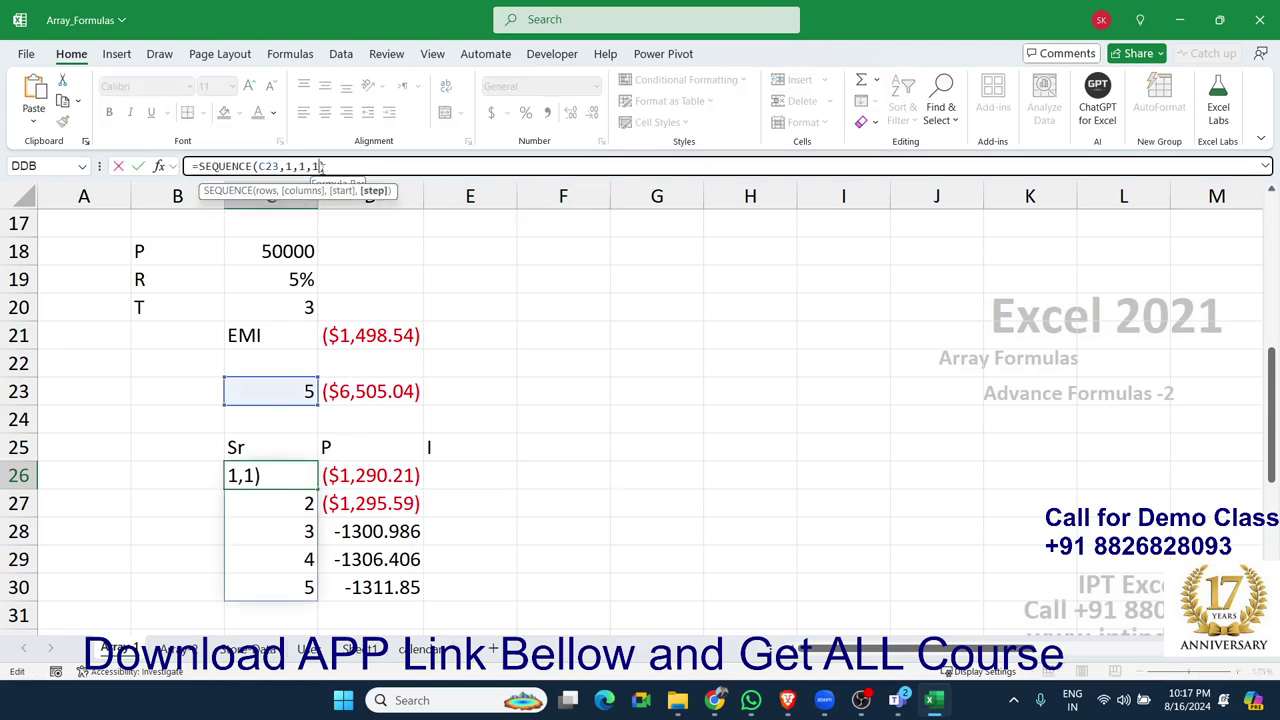
pyautogui.moveTo(328, 166); pyautogui.dragTo(140, 170)
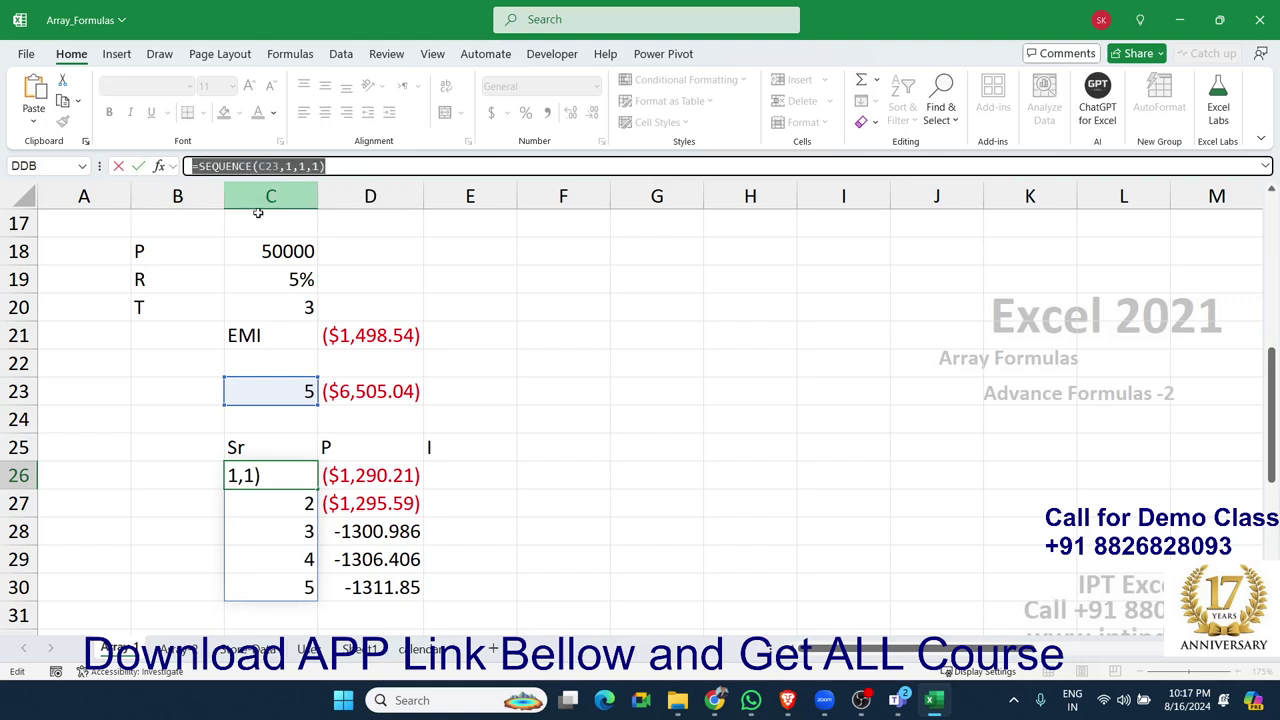
pyautogui.press('Escape')
pyautogui.click(534, 481)
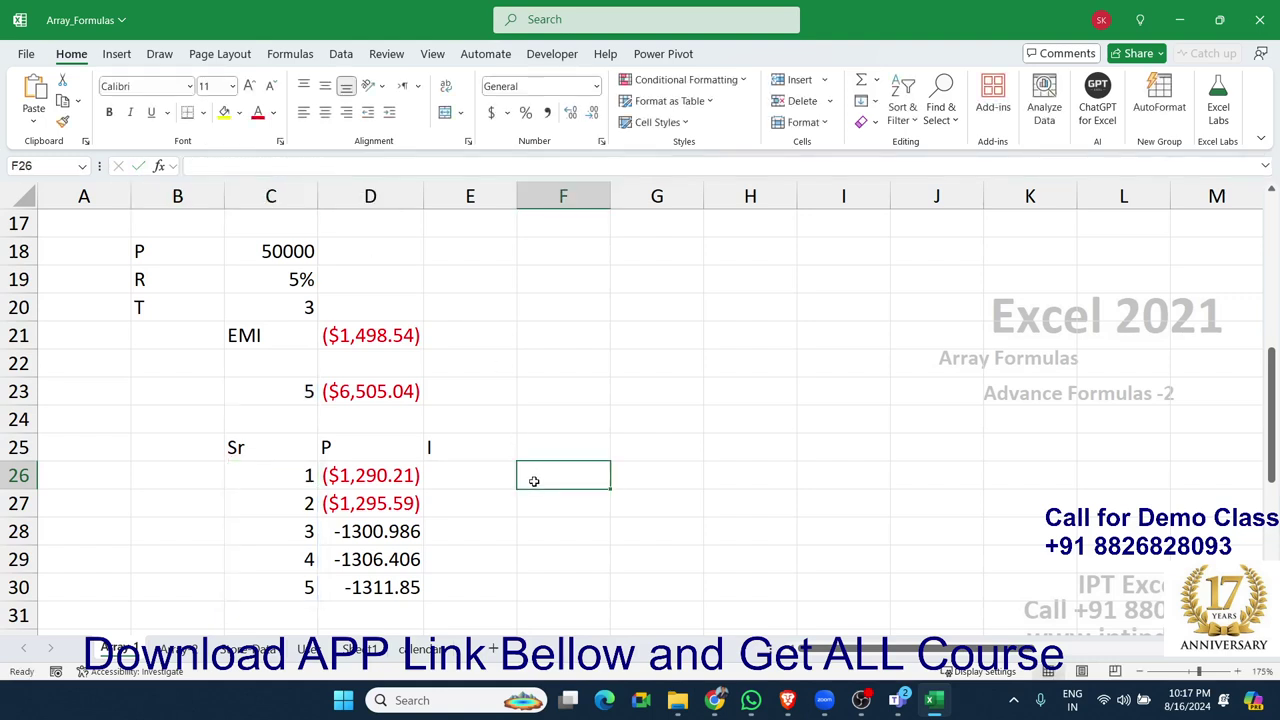
# Step: Paste the SEQUENCE formula into F26 to spill periods 1–5, then copy D26's PPMT formula text
pyautogui.doubleClick(534, 481)
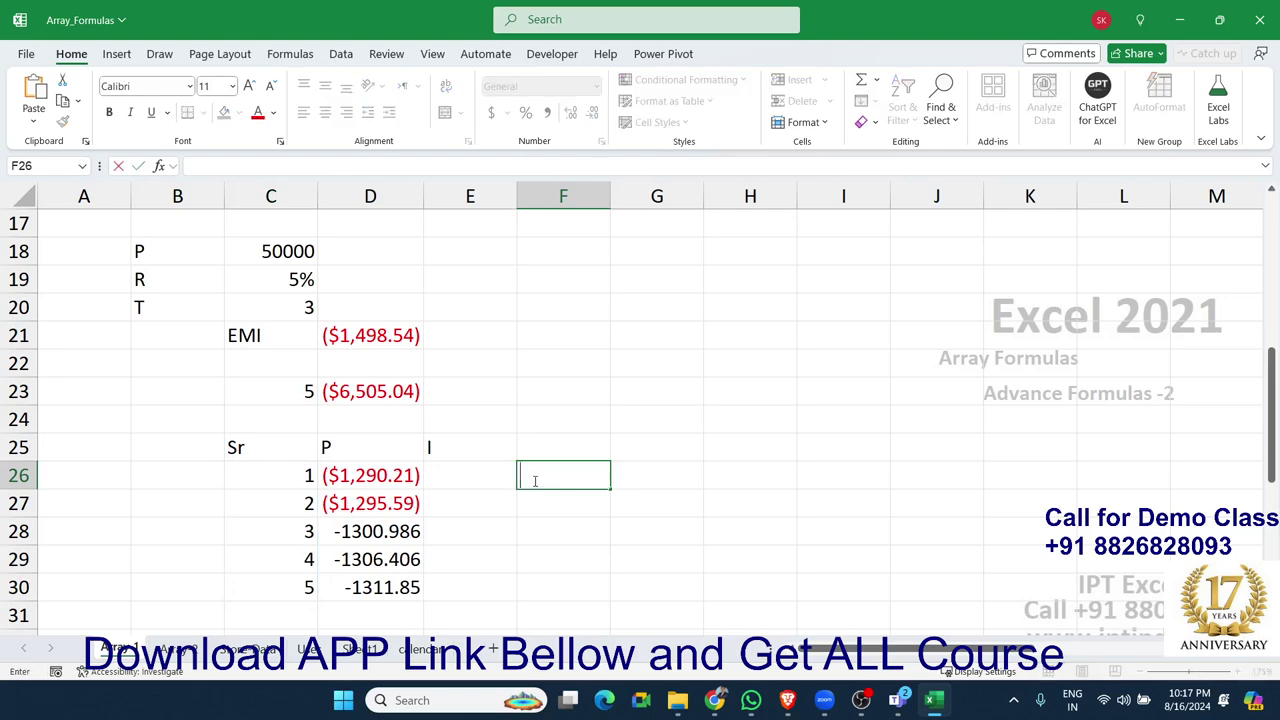
pyautogui.write('=SEQUENCE(C23,1,1,1)')
pyautogui.press('Return')
pyautogui.doubleClick(385, 477)
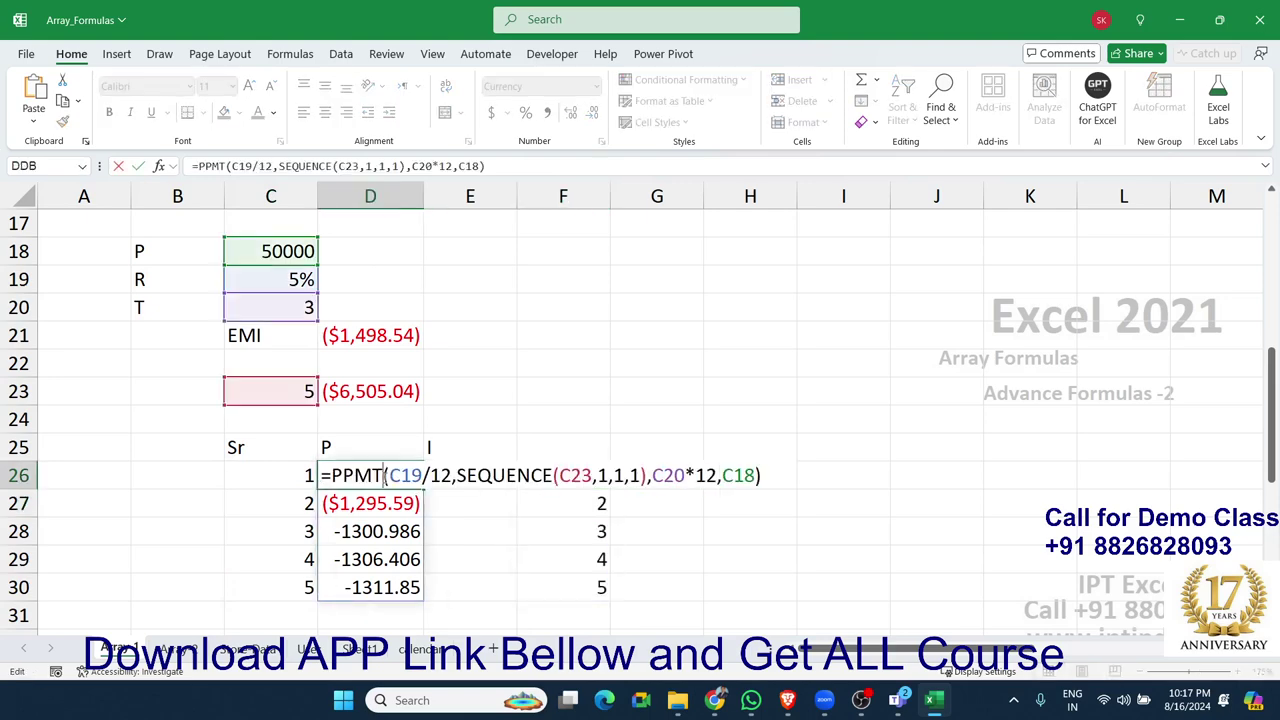
pyautogui.moveTo(322, 476); pyautogui.dragTo(738, 477)
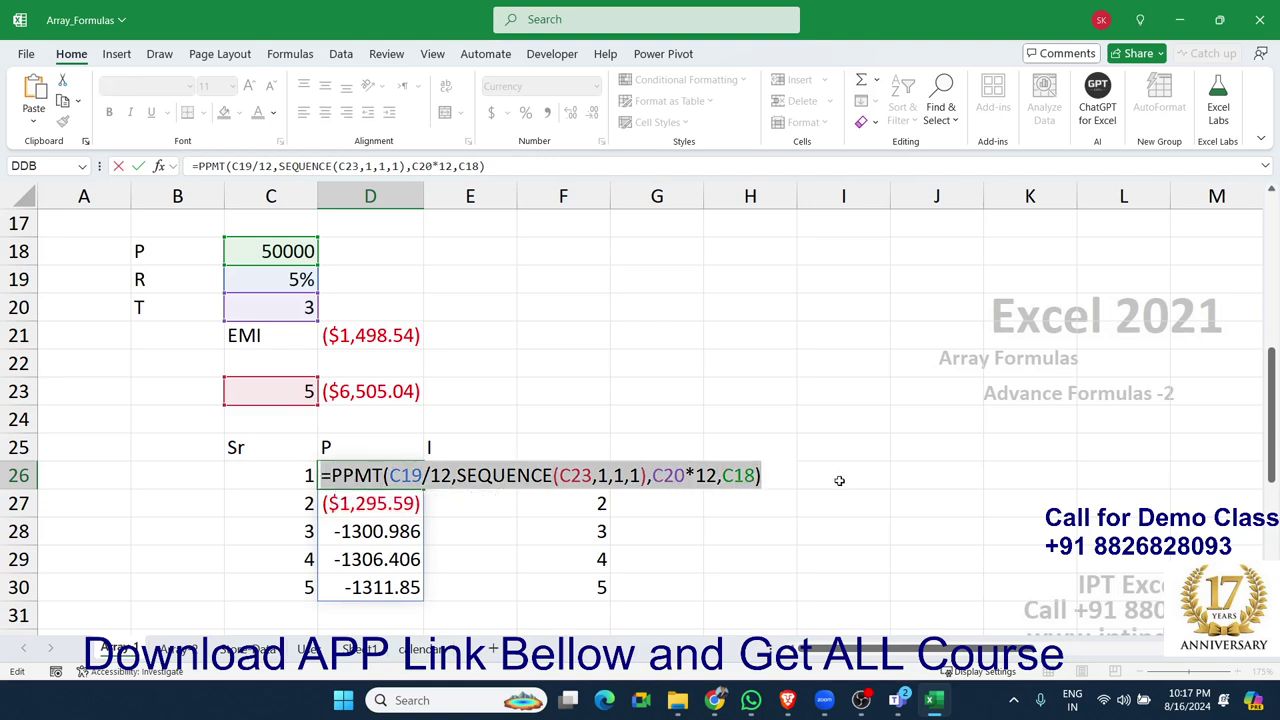
pyautogui.press('Escape')
# Step: Edit F26 into a braced {SEQUENCE(C23,1,1,1),PPMT(...)} formula and try to enter it
pyautogui.click(590, 468)
pyautogui.doubleClick(590, 468)
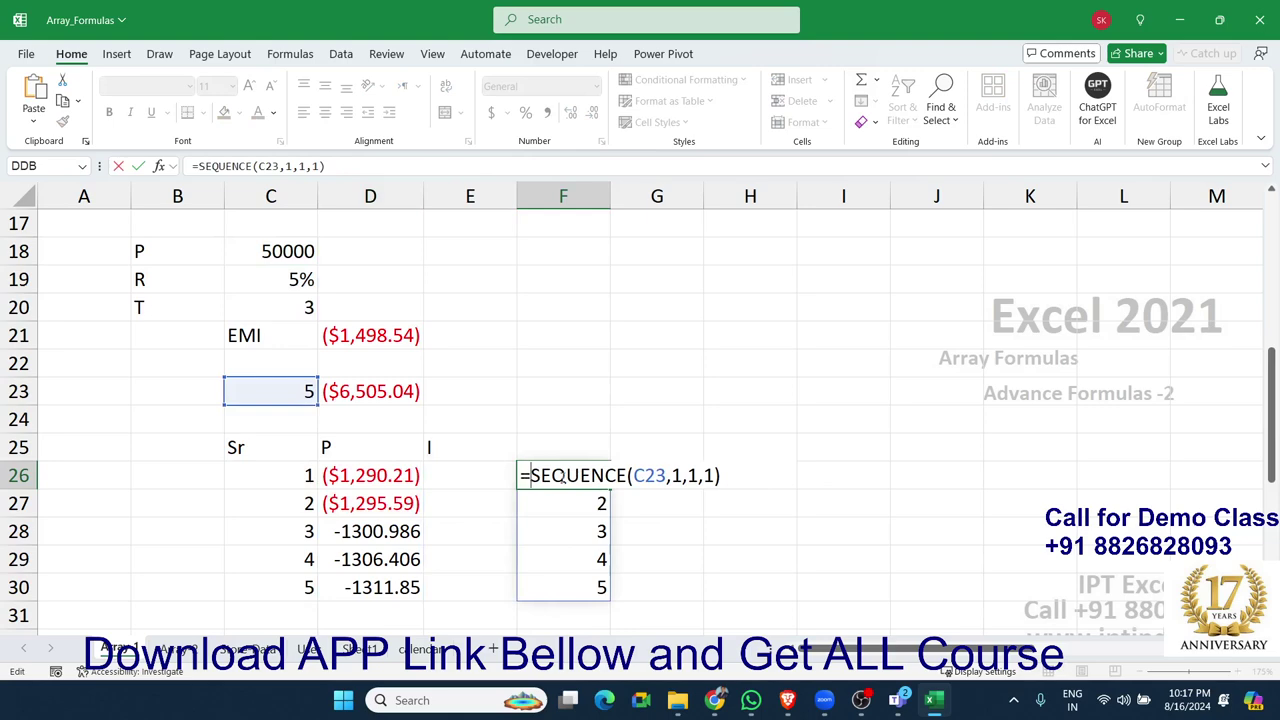
pyautogui.write('(')
pyautogui.press('BackSpace')
pyautogui.write('{')
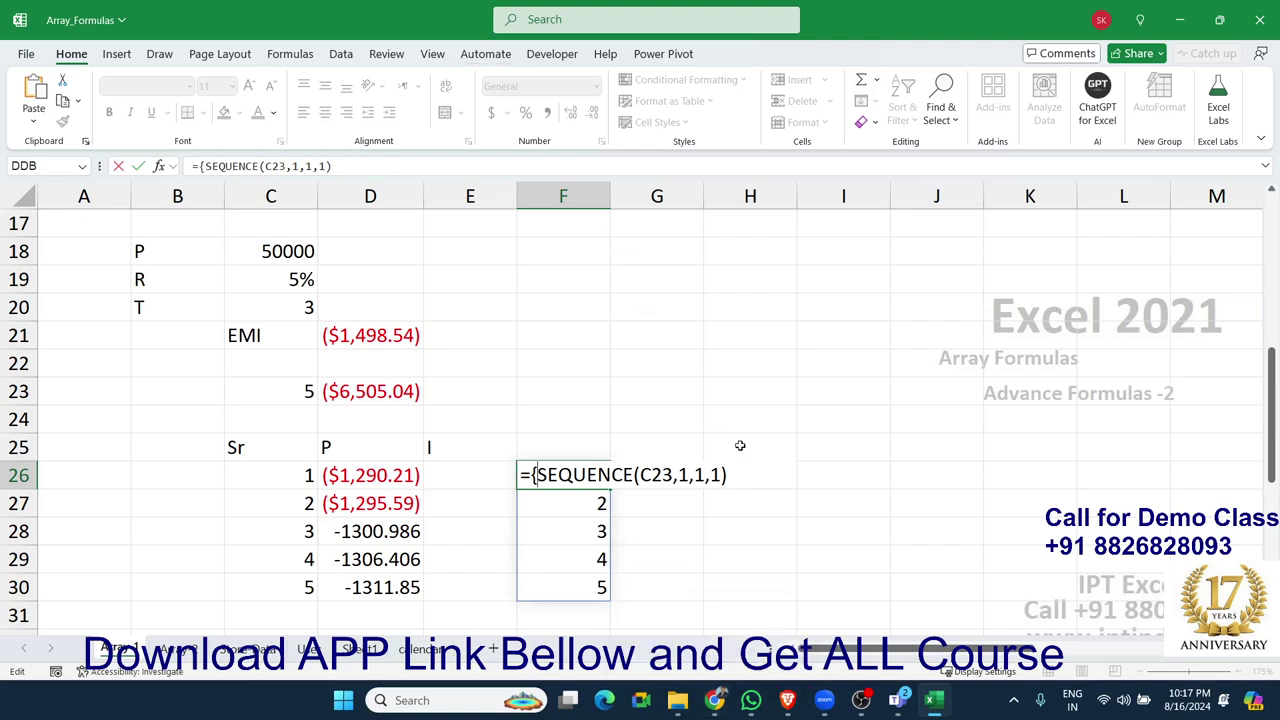
pyautogui.click(736, 478)
pyautogui.write(',')
pyautogui.write('=PPMT(C19/12,SEQUENCE(C23,1,1,1),C20*12,C18)')
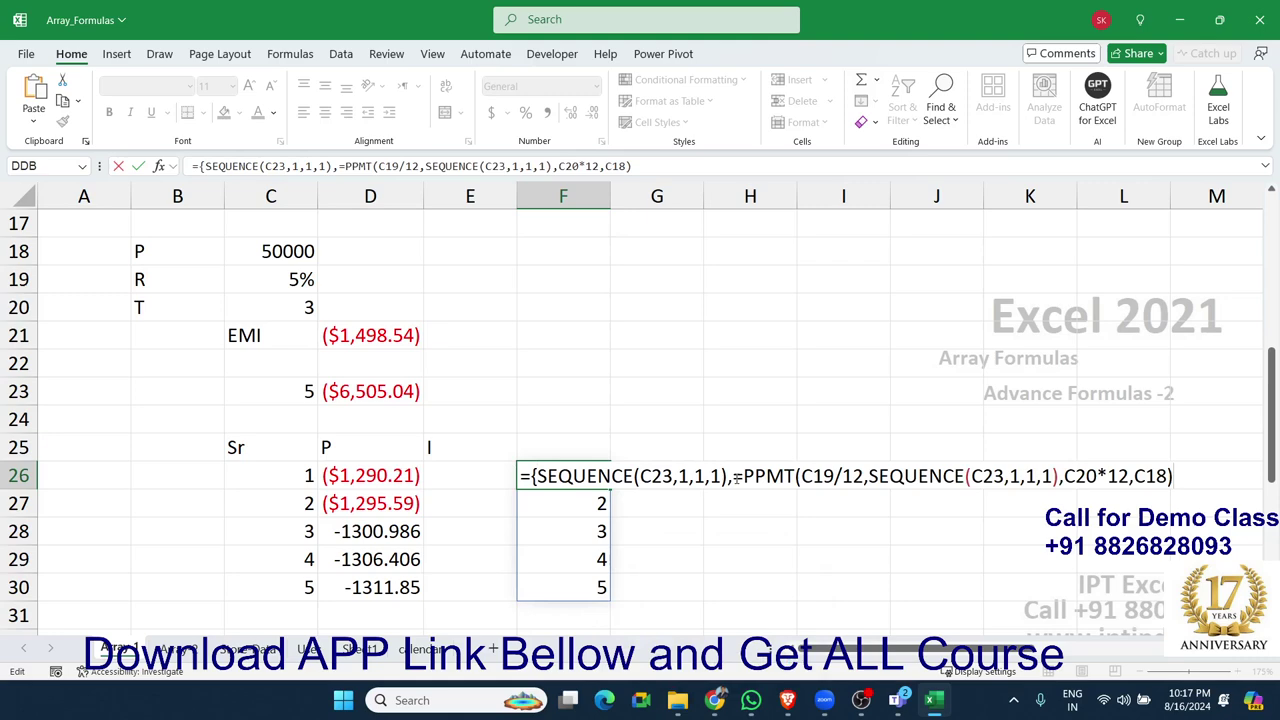
pyautogui.press('BackSpace')
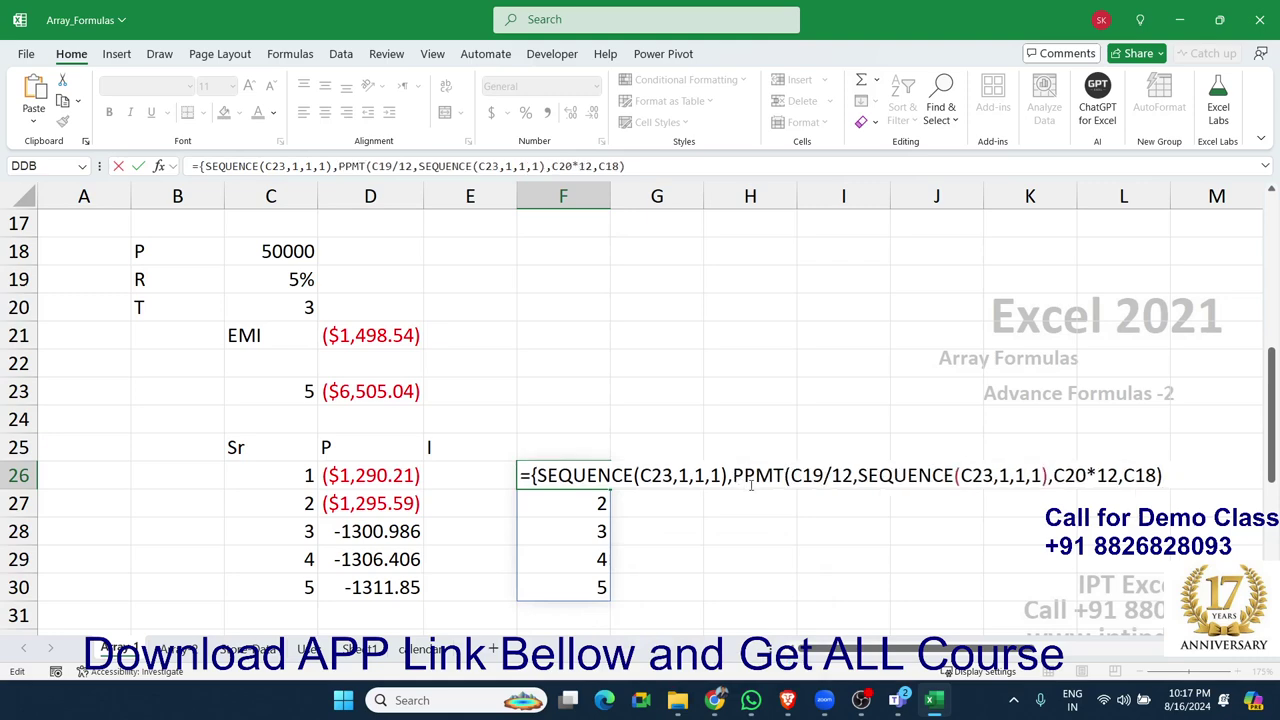
pyautogui.click(1171, 477)
pyautogui.write(')')
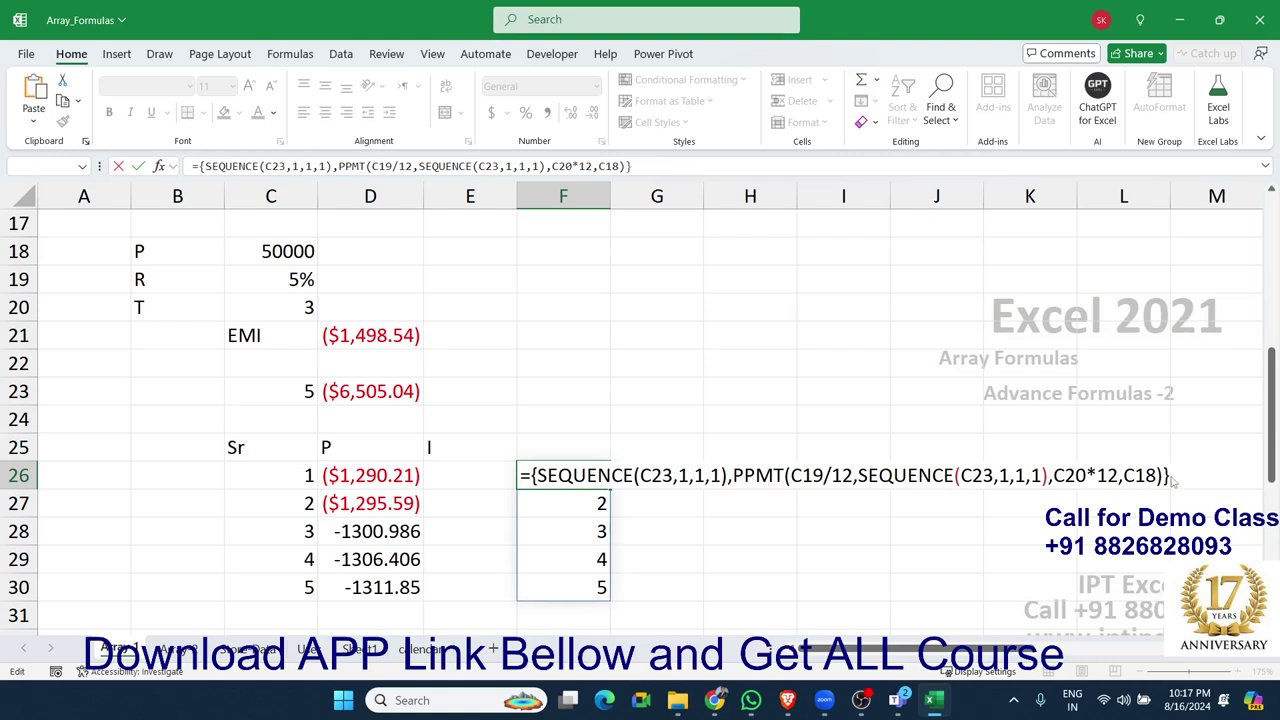
pyautogui.press('Return')
# Step: Dismiss the formula problem message after retrying F26's combined formula
pyautogui.press('Return')
pyautogui.press('Return')
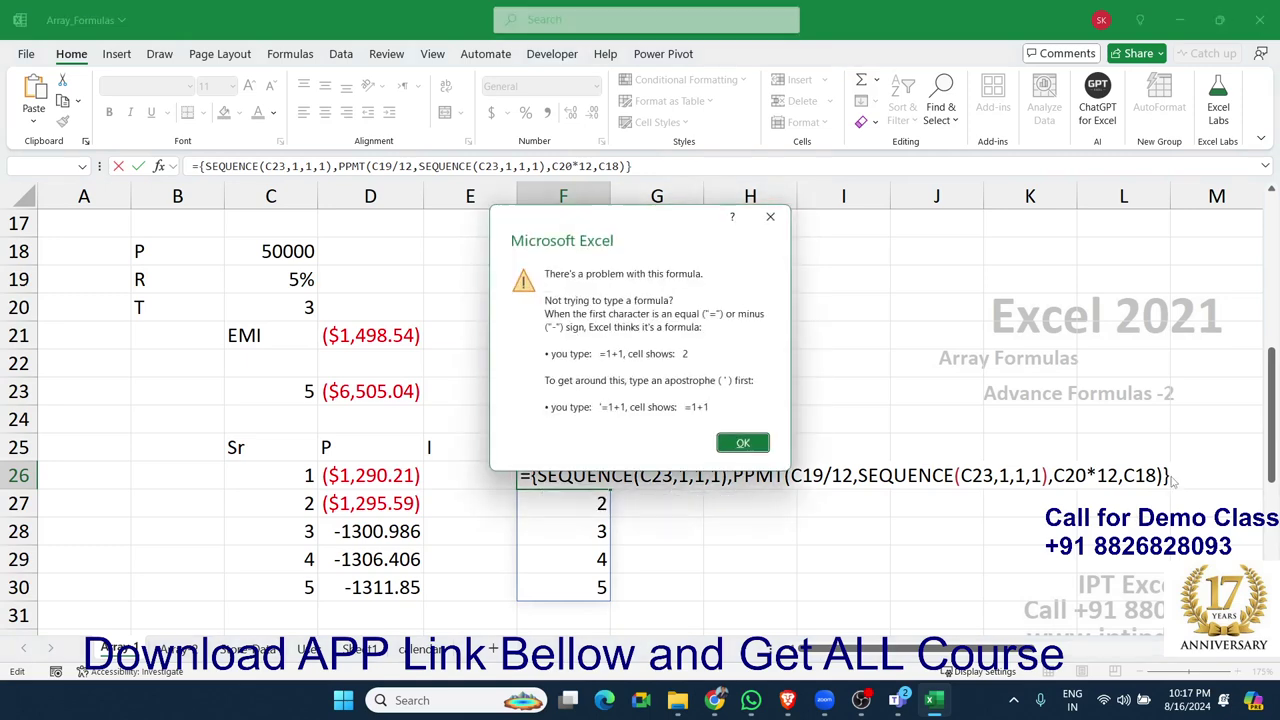
pyautogui.press('Return')
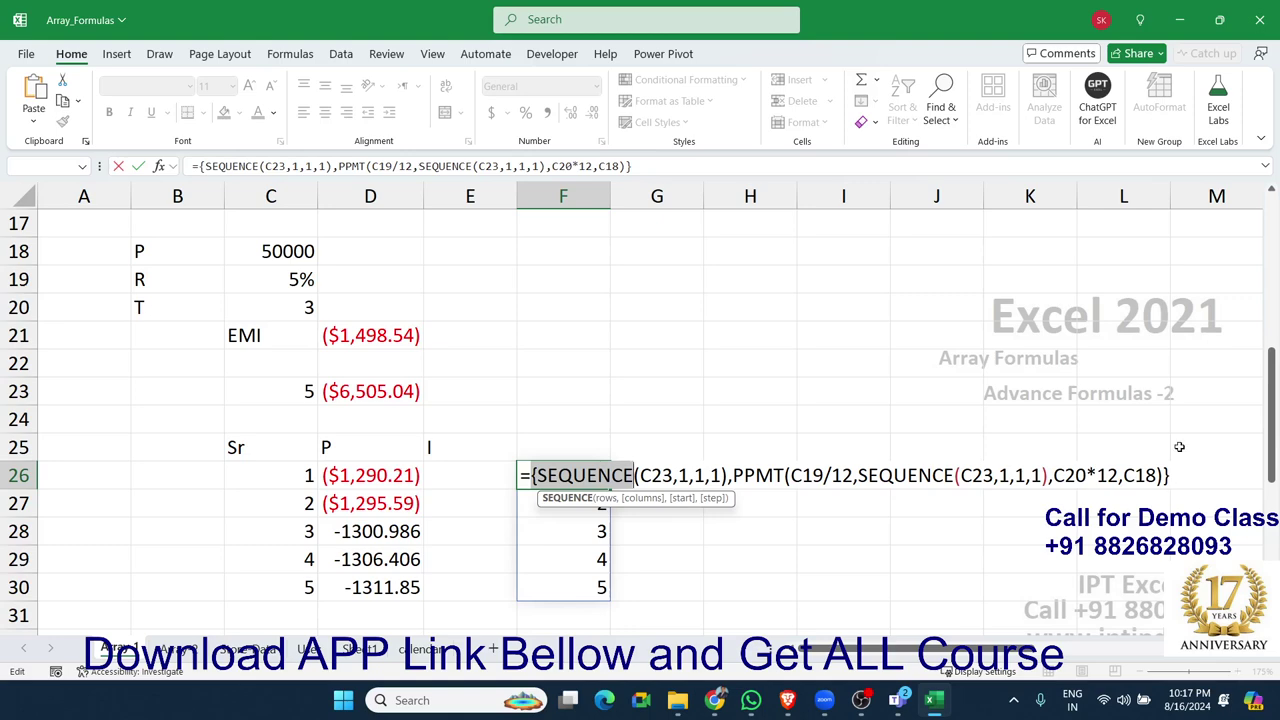
pyautogui.press('Right')
pyautogui.press('Right')
pyautogui.press('Right')
pyautogui.press('Right')
pyautogui.press('Right')
pyautogui.press('Right')
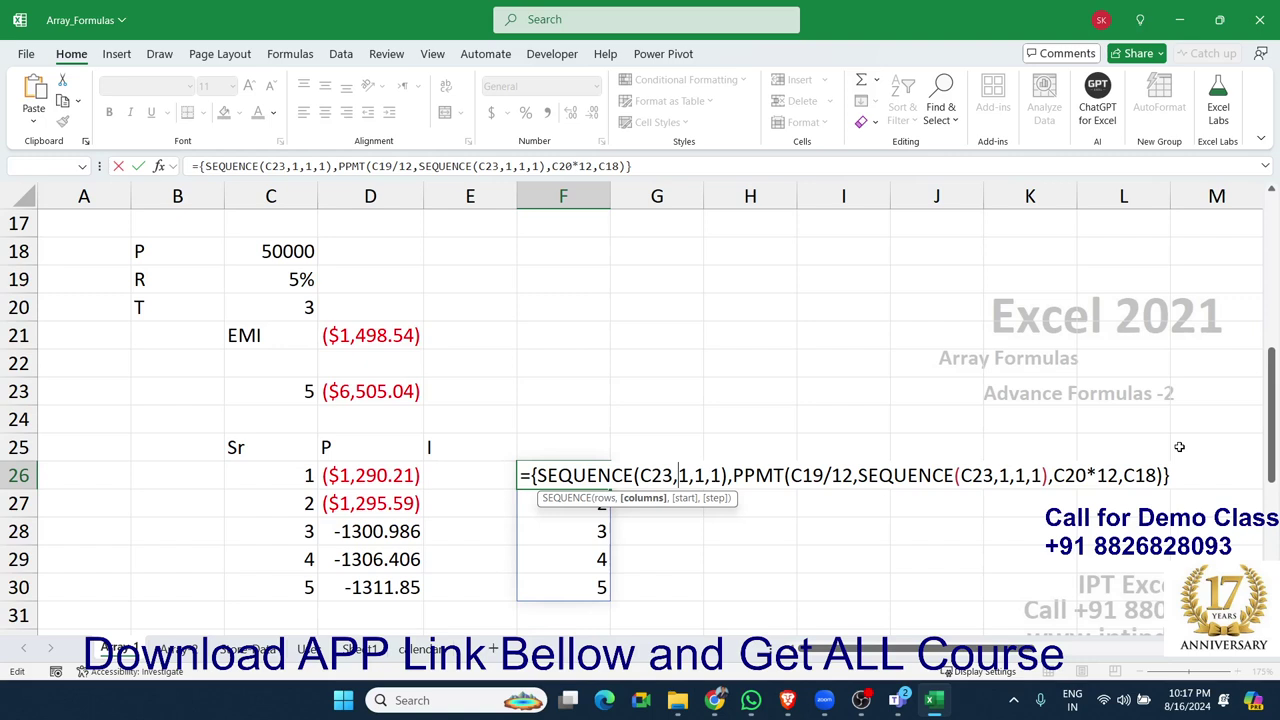
pyautogui.press('Return')
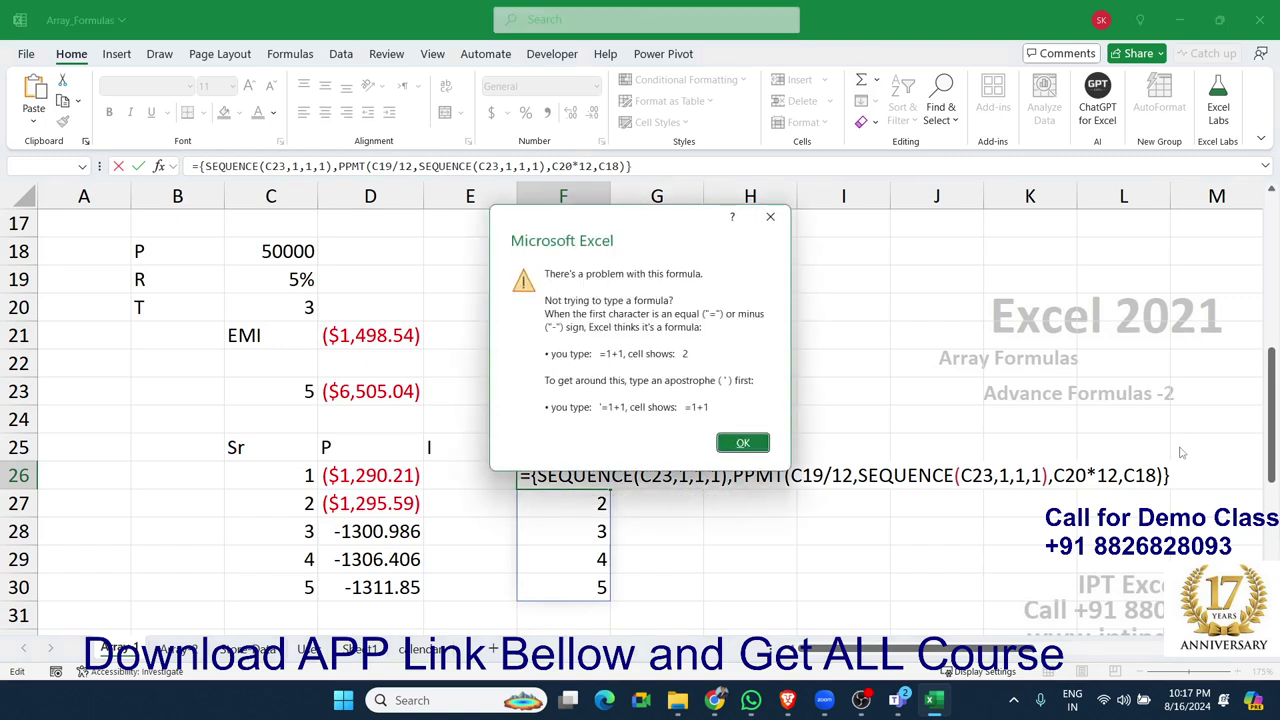
pyautogui.press('Return')
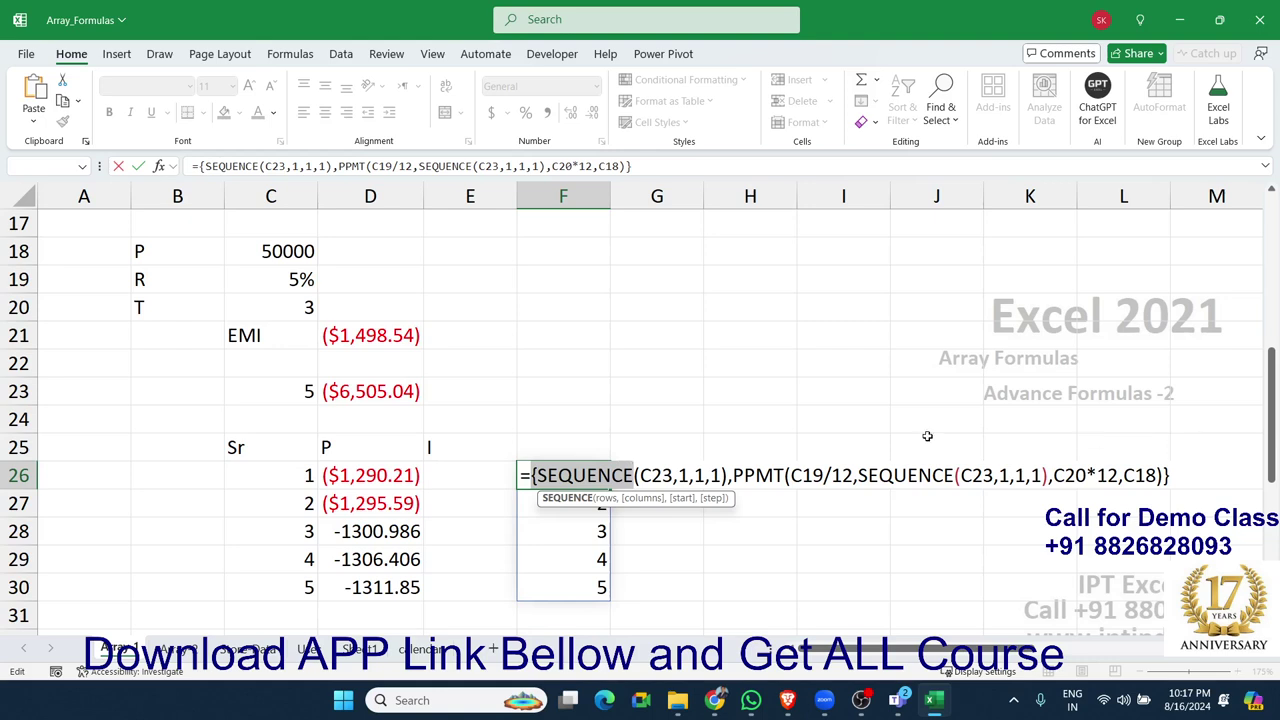
# Step: Delete the opening { and closing } braces from F26's formula
pyautogui.click(572, 480)
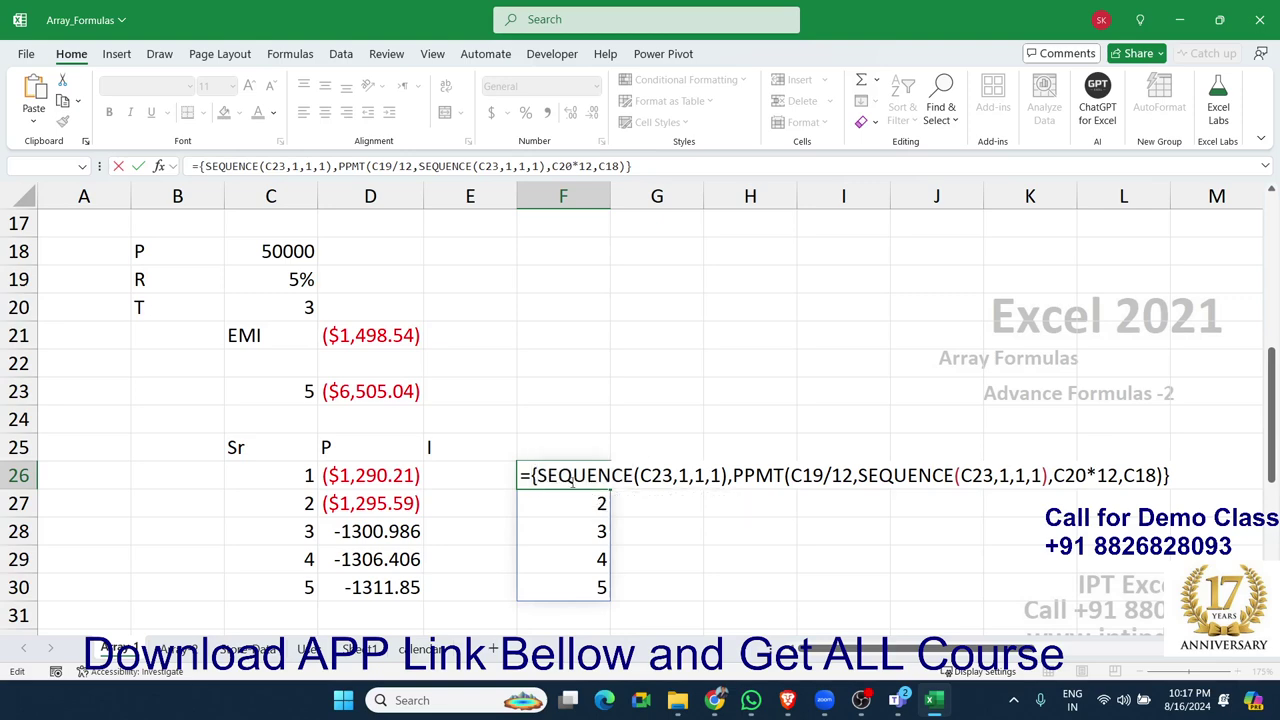
pyautogui.press('BackSpace')
pyautogui.press('Right')
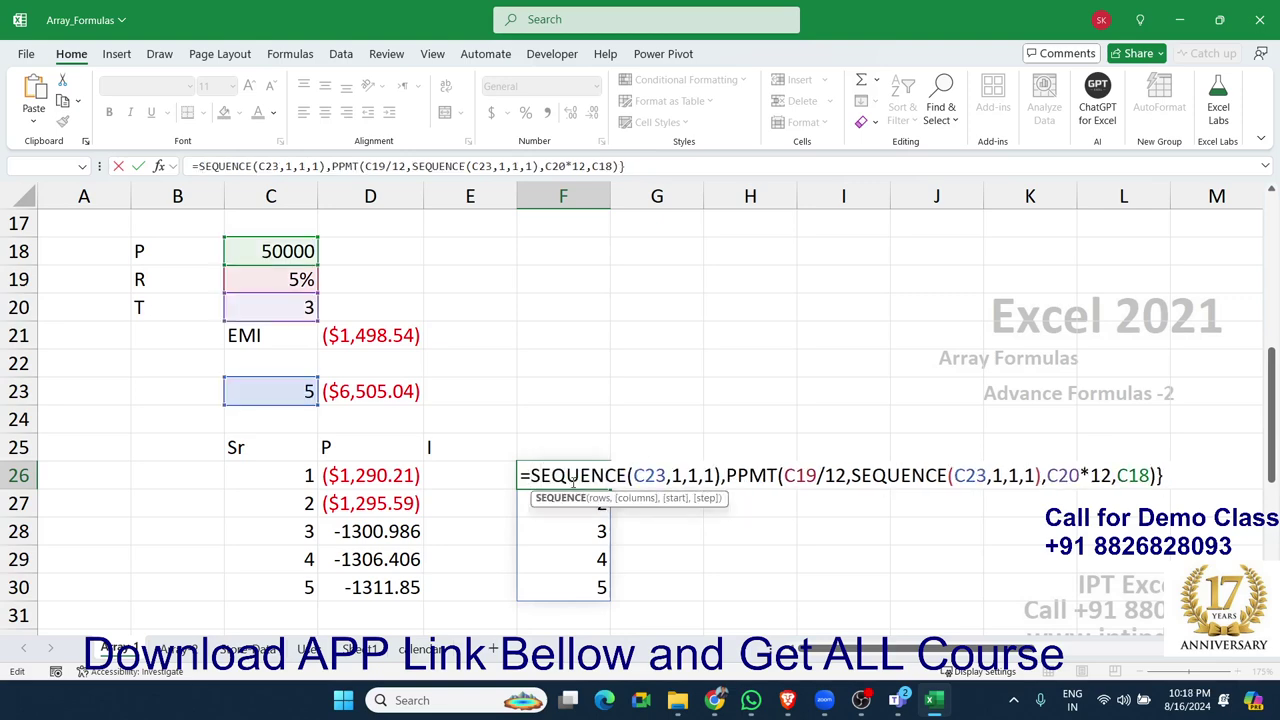
pyautogui.press('Right')
pyautogui.press('Right')
pyautogui.press('Right')
pyautogui.press('Right')
pyautogui.press('Right')
pyautogui.press('Right')
pyautogui.press('Right')
pyautogui.press('Right')
pyautogui.press('Right')
pyautogui.press('Right')
pyautogui.press('Right')
pyautogui.press('Right')
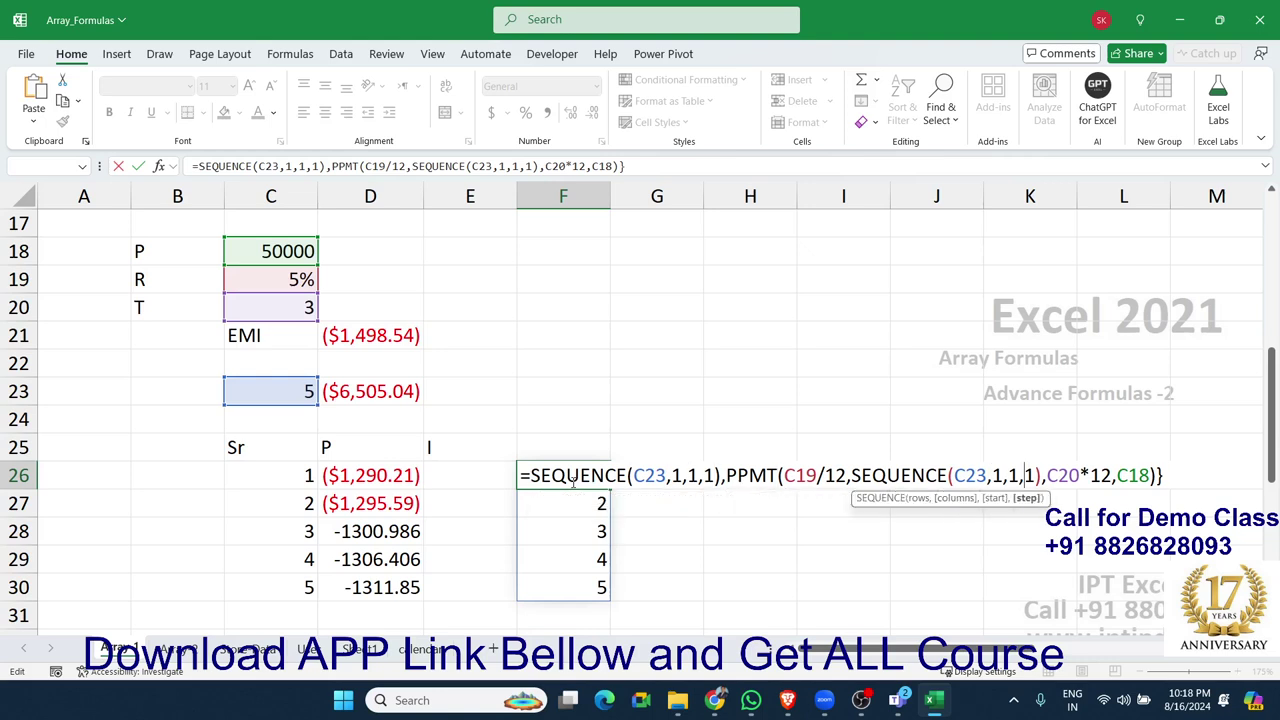
pyautogui.press('Right')
pyautogui.press('Right')
pyautogui.press('Right')
pyautogui.press('Right')
pyautogui.press('Right')
pyautogui.press('Right')
pyautogui.press('Right')
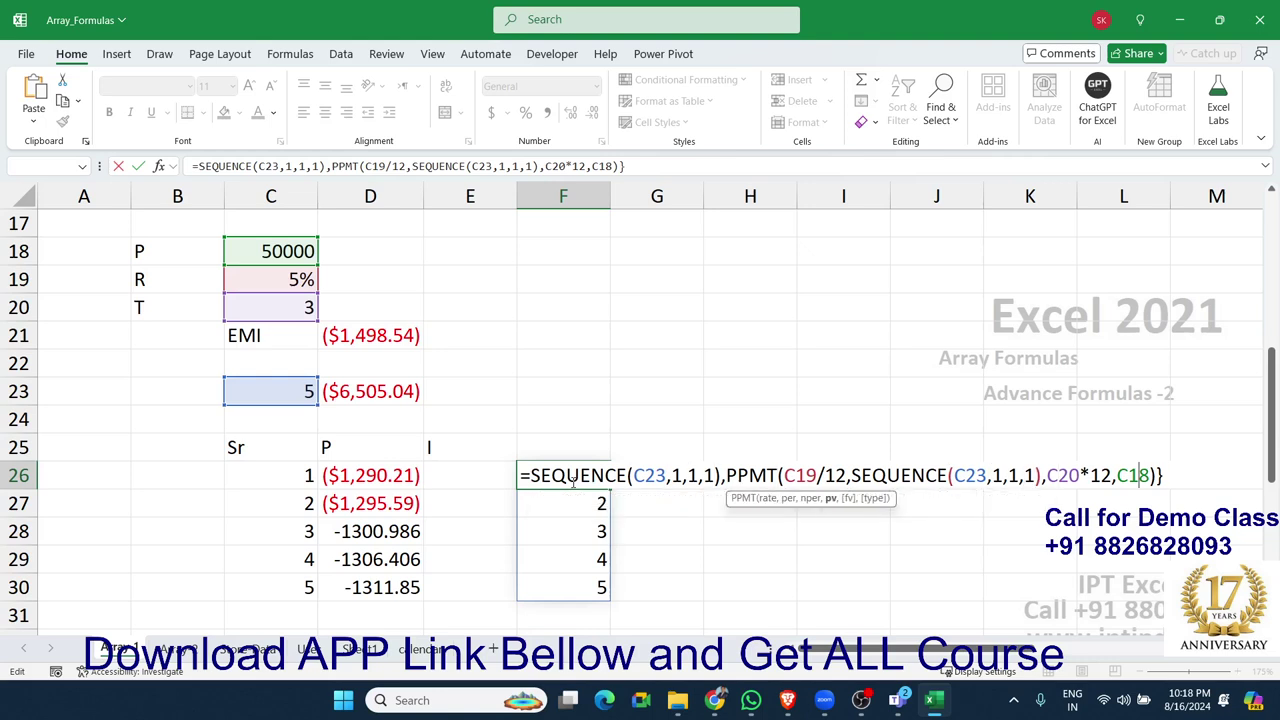
pyautogui.press('Right')
pyautogui.press('Right')
pyautogui.press('BackSpace')
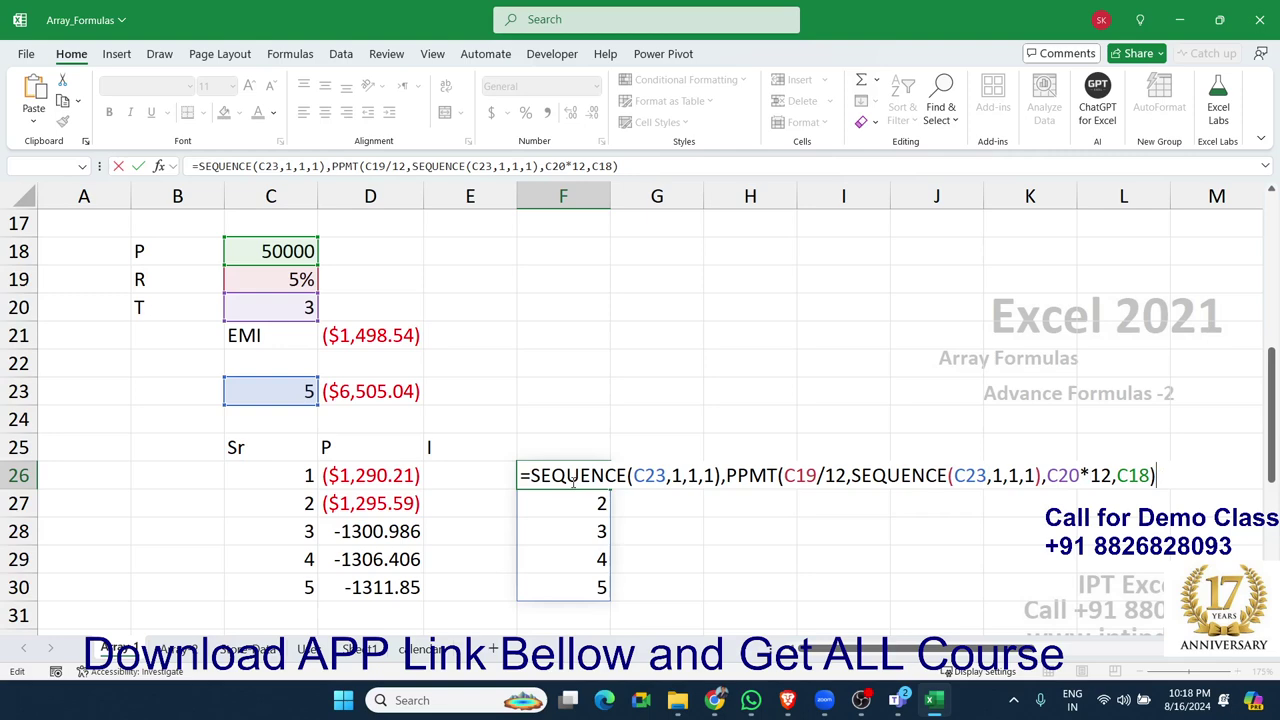
pyautogui.press('Return')
pyautogui.press('Return')
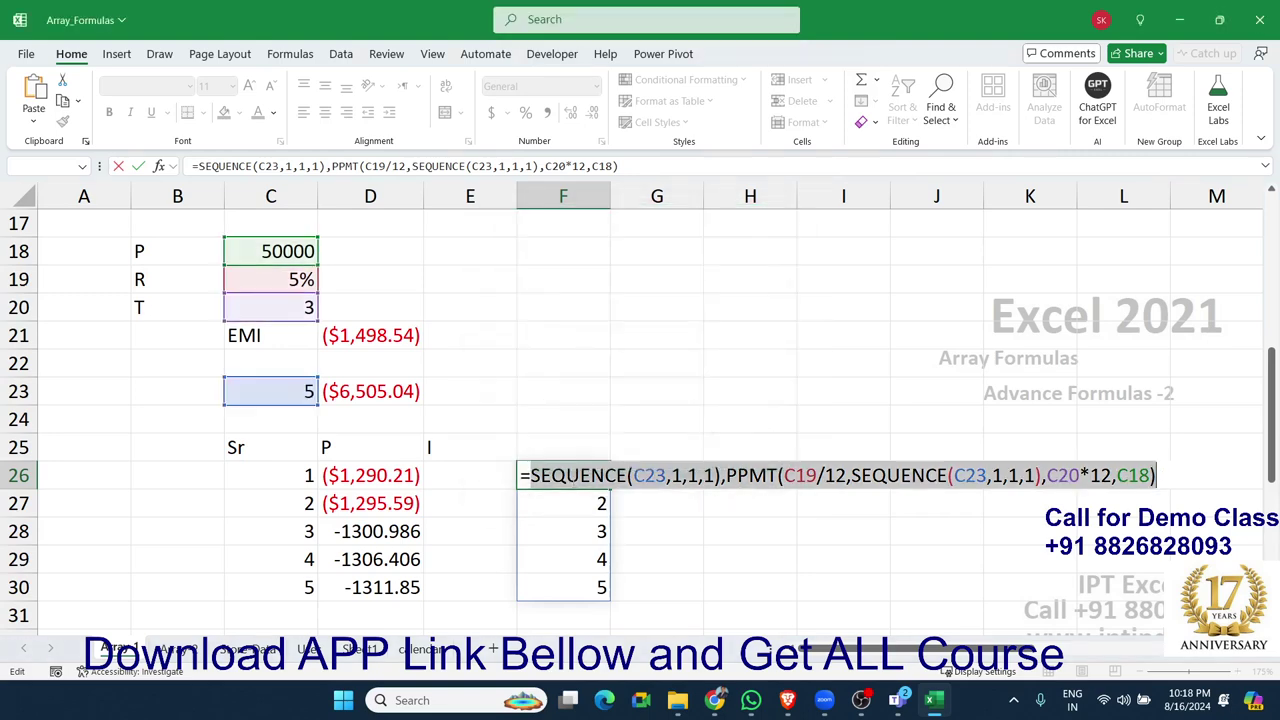
pyautogui.click(533, 477)
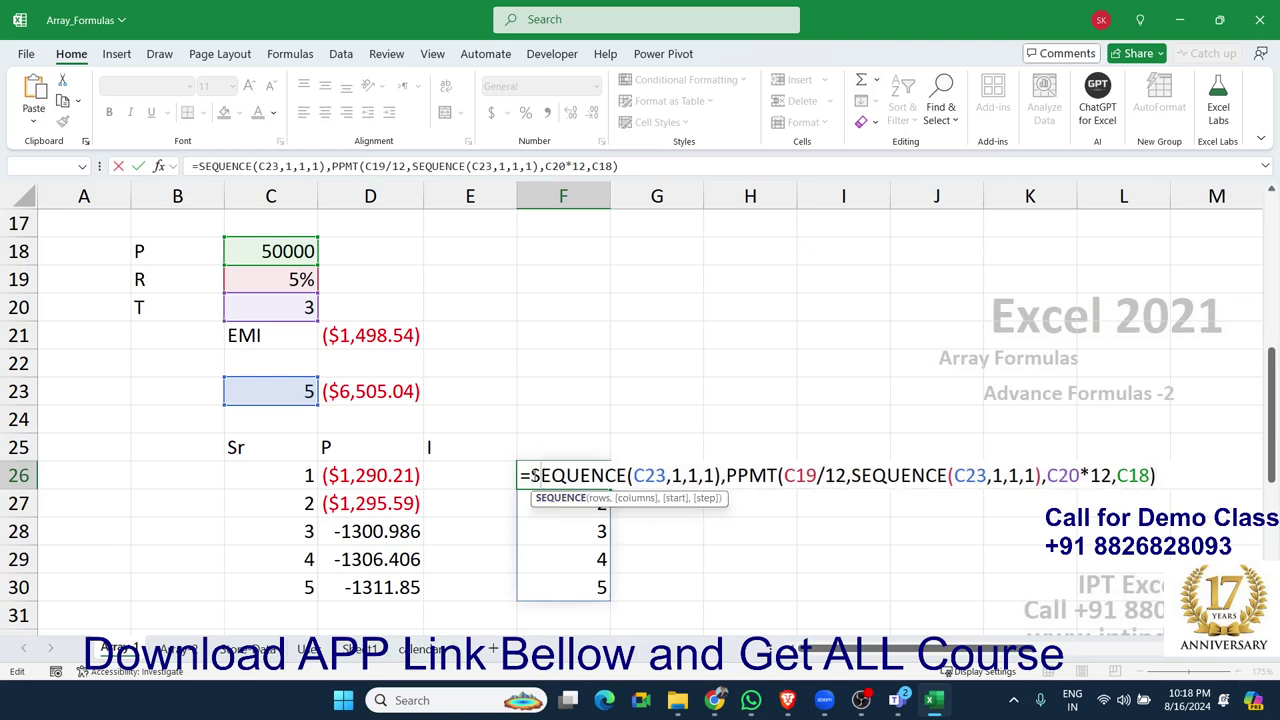
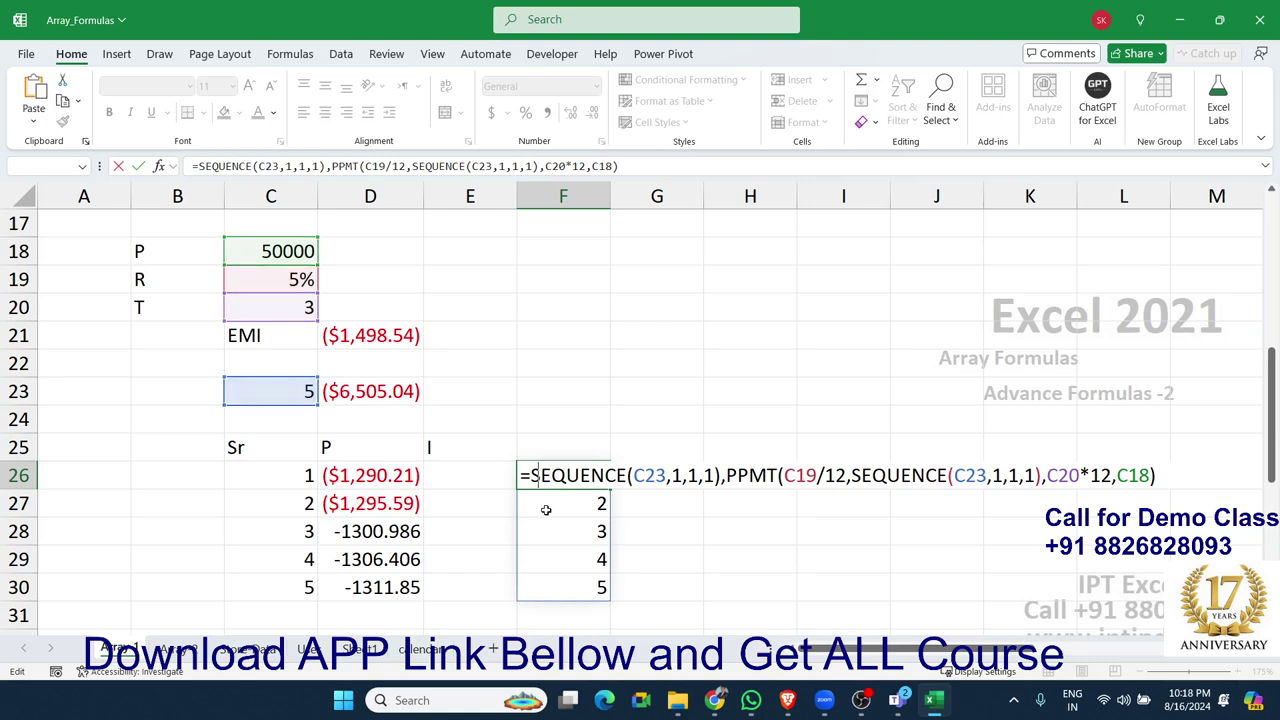
# Step: Abandon the TEXT formula started in F26 without entering it
pyautogui.write('tex')
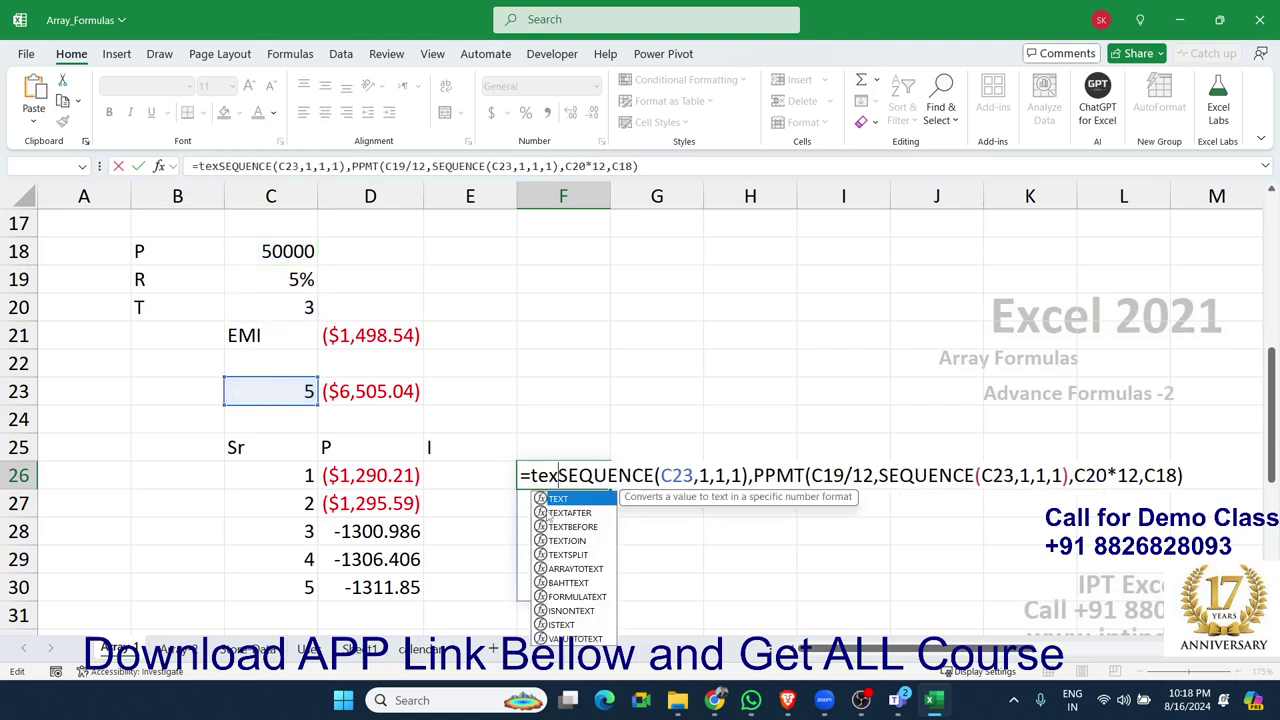
pyautogui.press('Tab')
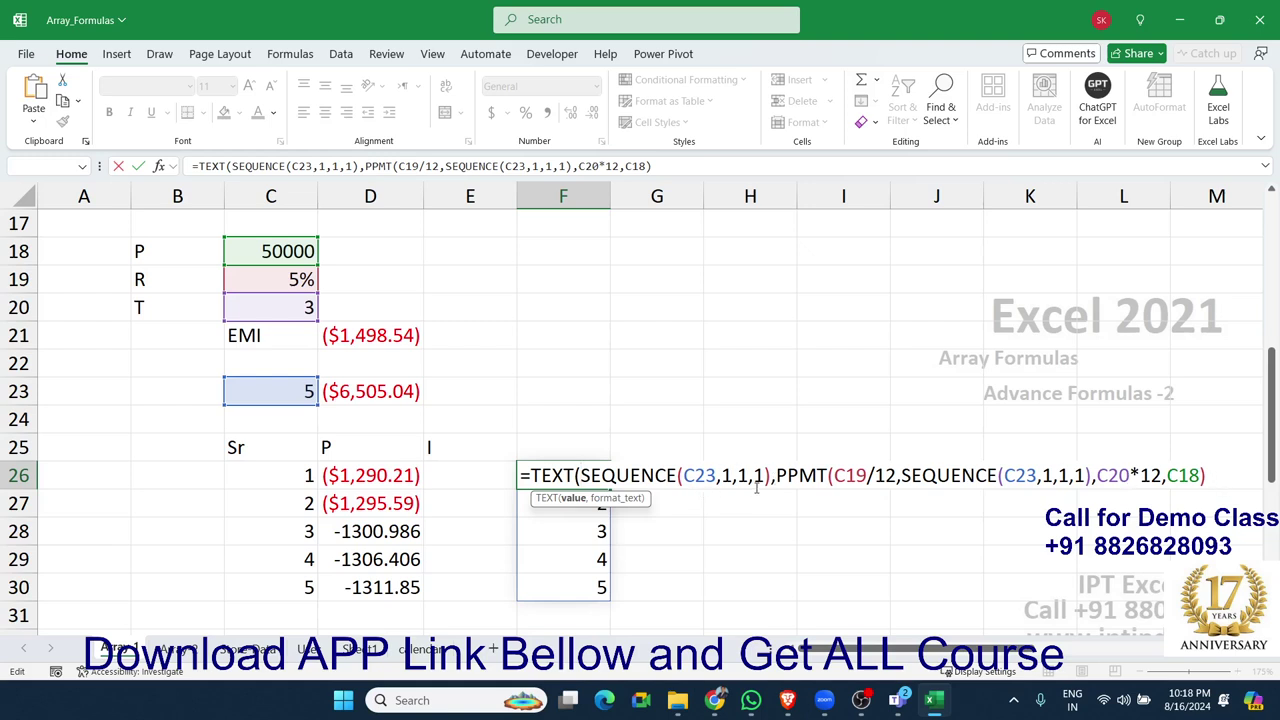
pyautogui.press('Escape')
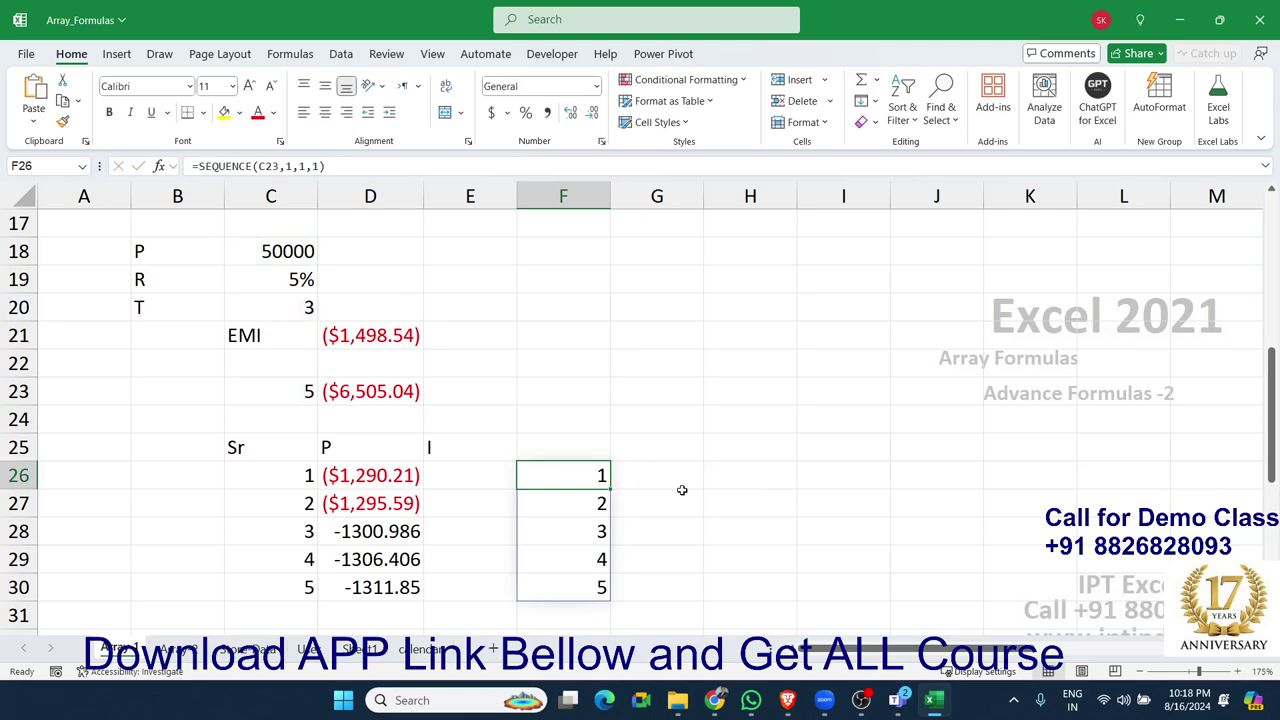
# Step: Inspect the array constant spilling across the cells of row 3
pyautogui.scroll(3, 496, 497)
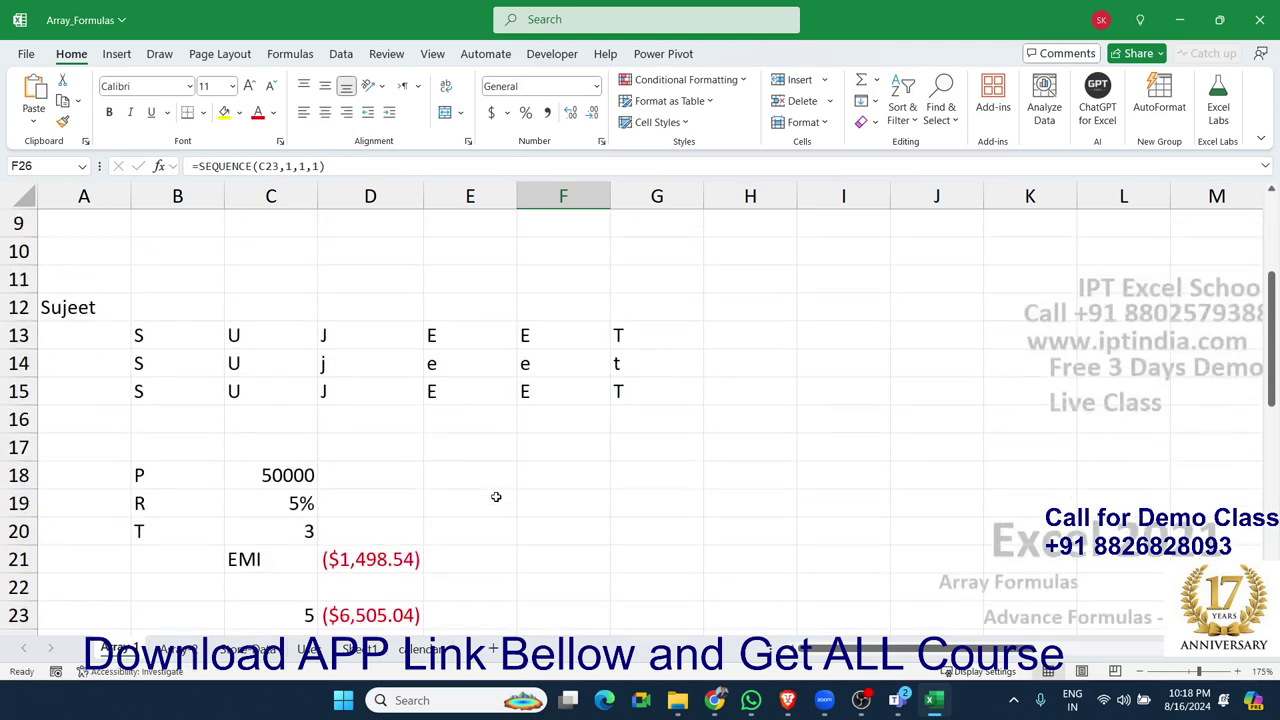
pyautogui.scroll(3, 496, 497)
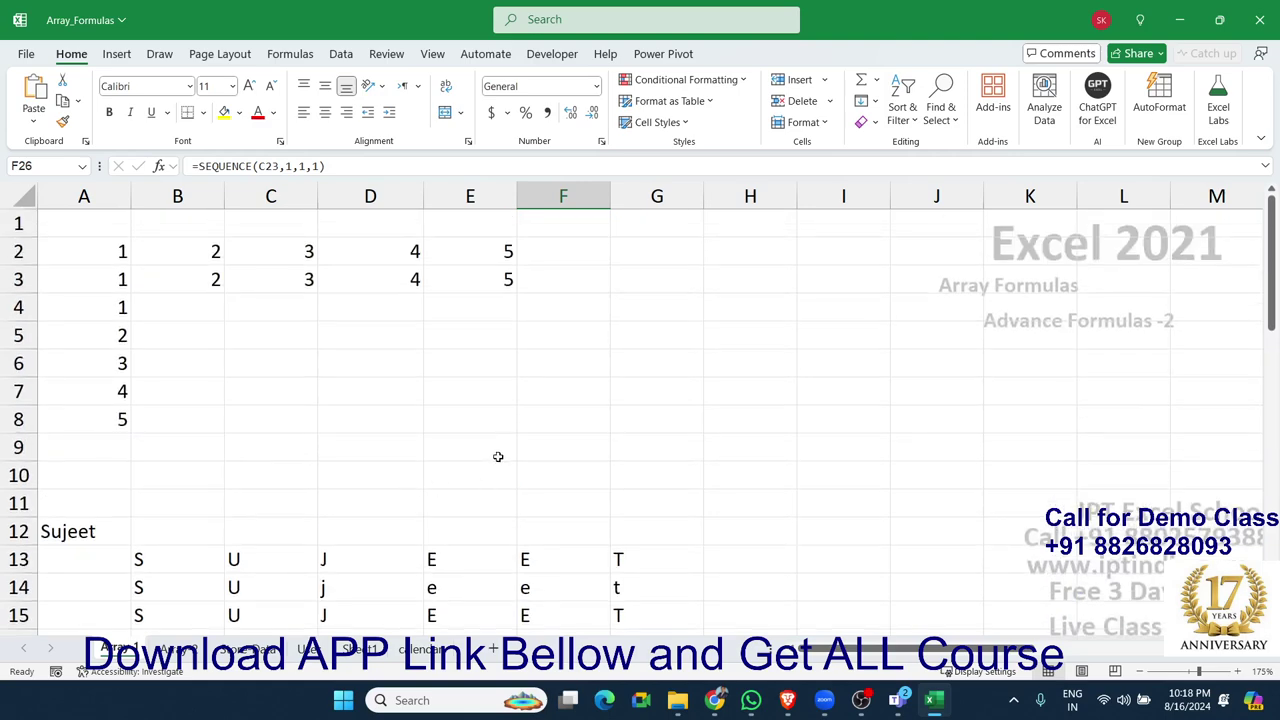
pyautogui.scroll(-2, 497, 456)
pyautogui.scroll(2, 497, 456)
pyautogui.click(122, 281)
pyautogui.click(210, 279)
pyautogui.click(280, 283)
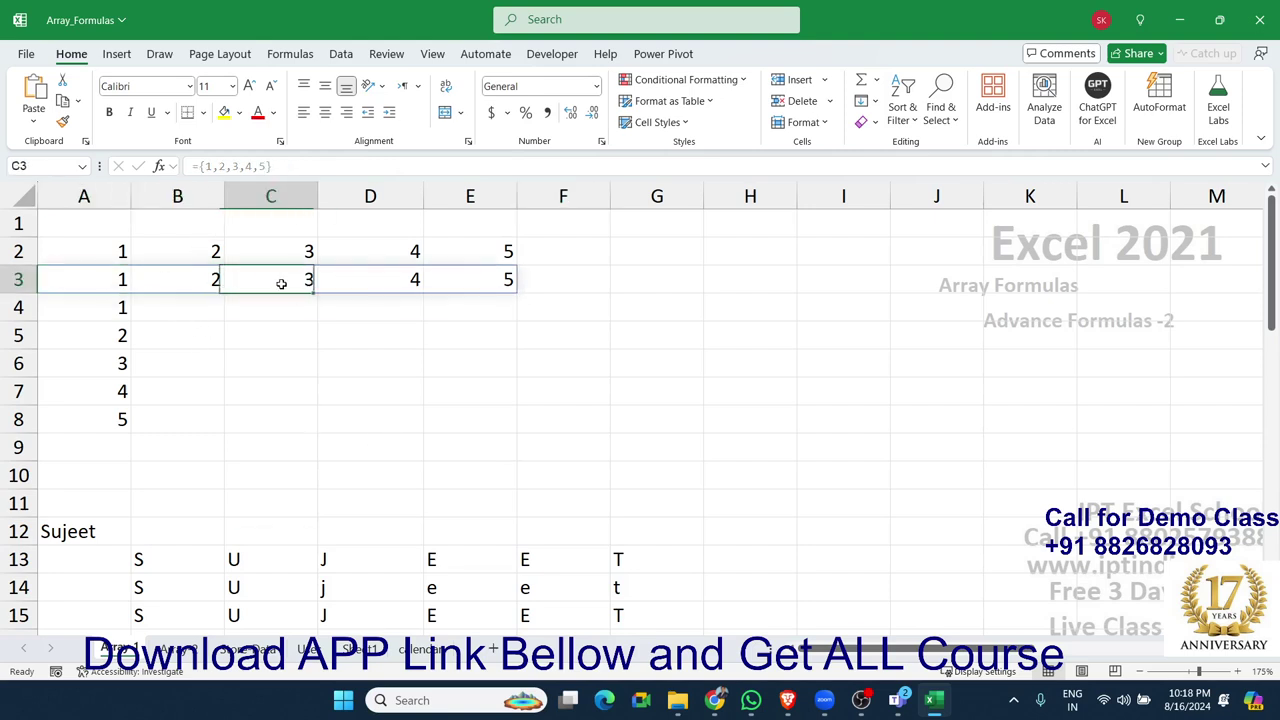
pyautogui.click(460, 283)
# Step: Inspect the UPPER/MID formula in B14 and the PPMT values in column D down to D28
pyautogui.scroll(-3, 452, 346)
pyautogui.click(196, 360)
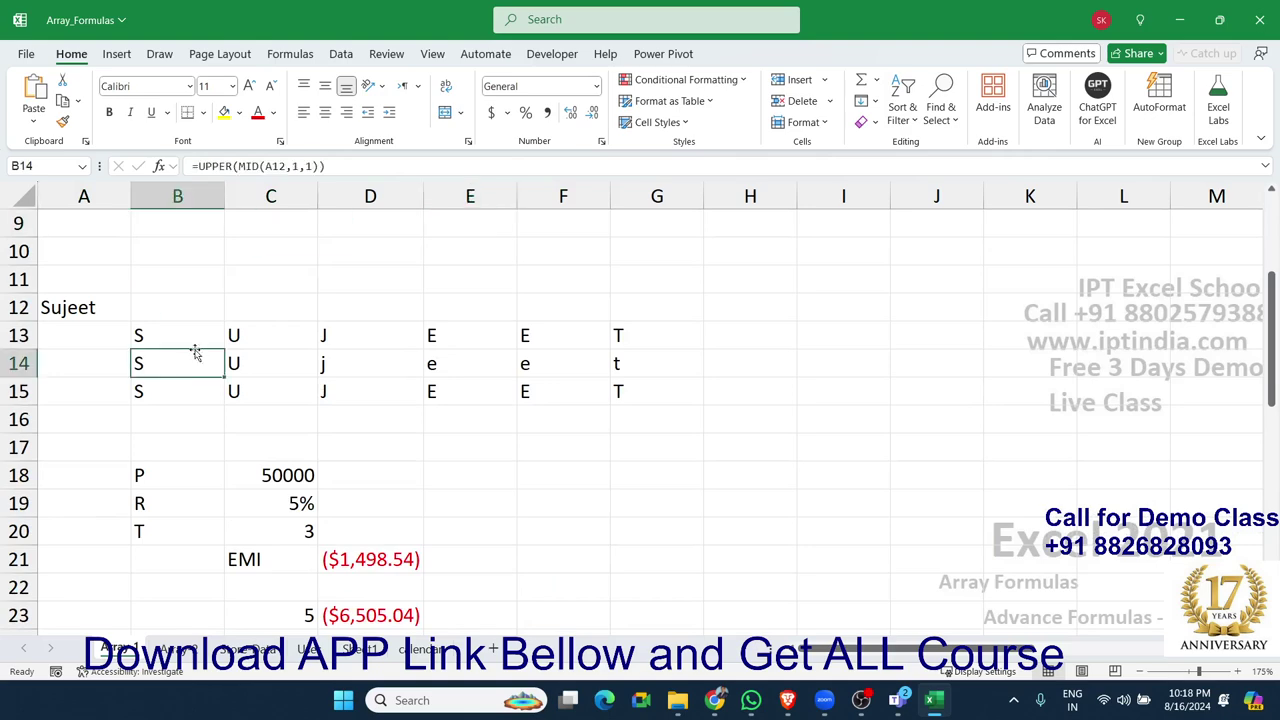
pyautogui.scroll(-4, 183, 495)
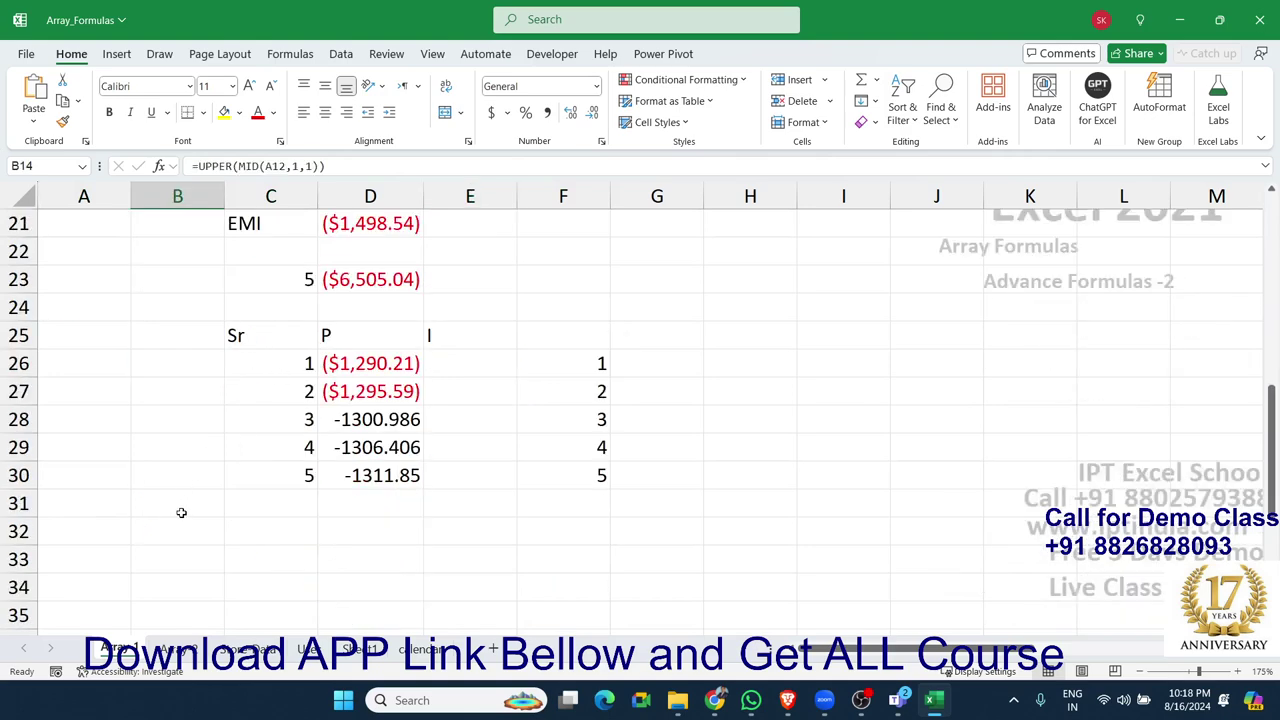
pyautogui.click(338, 365)
pyautogui.click(342, 420)
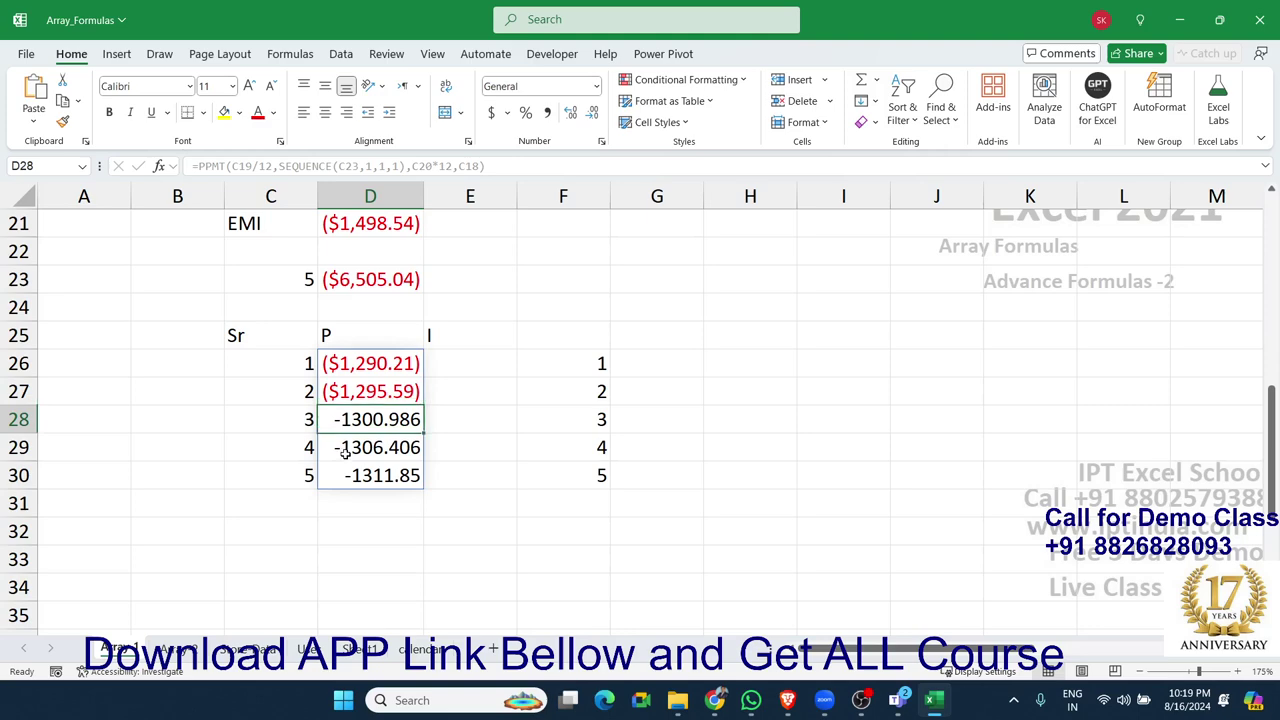
pyautogui.scroll(3, 343, 451)
# Step: On the Array 2 sheet, review the G8 array total and the F13 SUM total
pyautogui.click(175, 650)
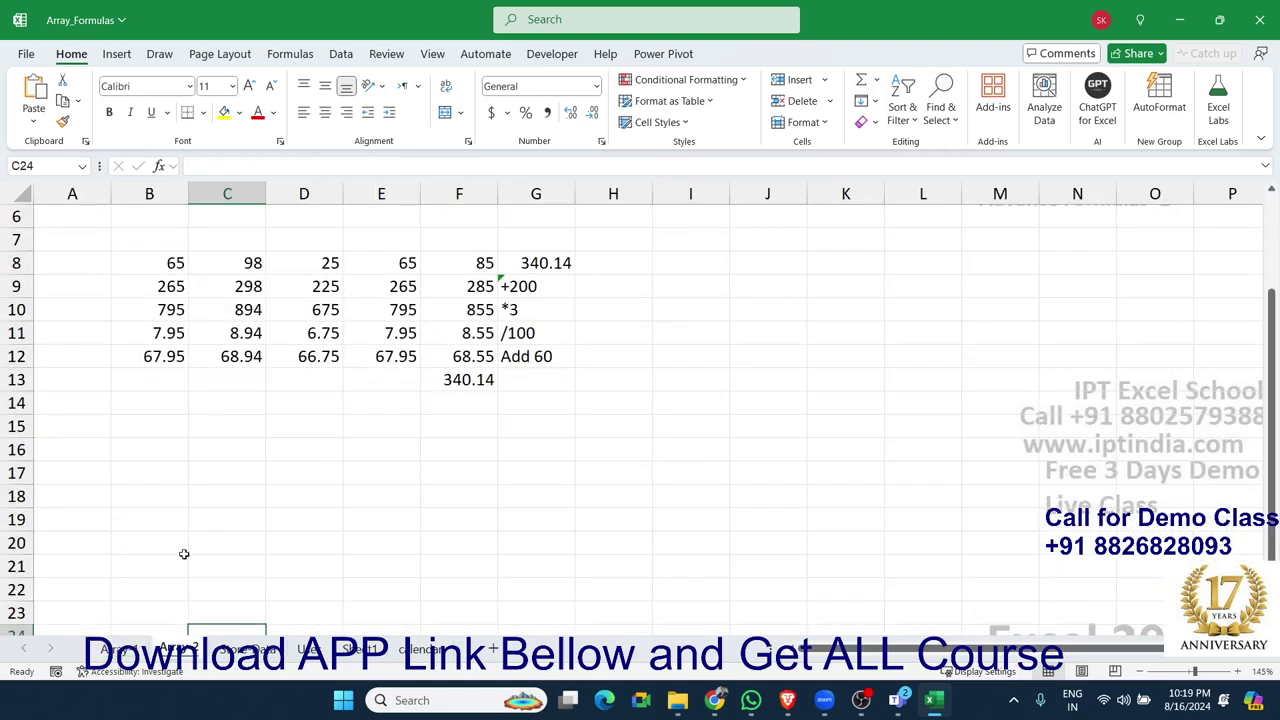
pyautogui.scroll(2, 184, 554)
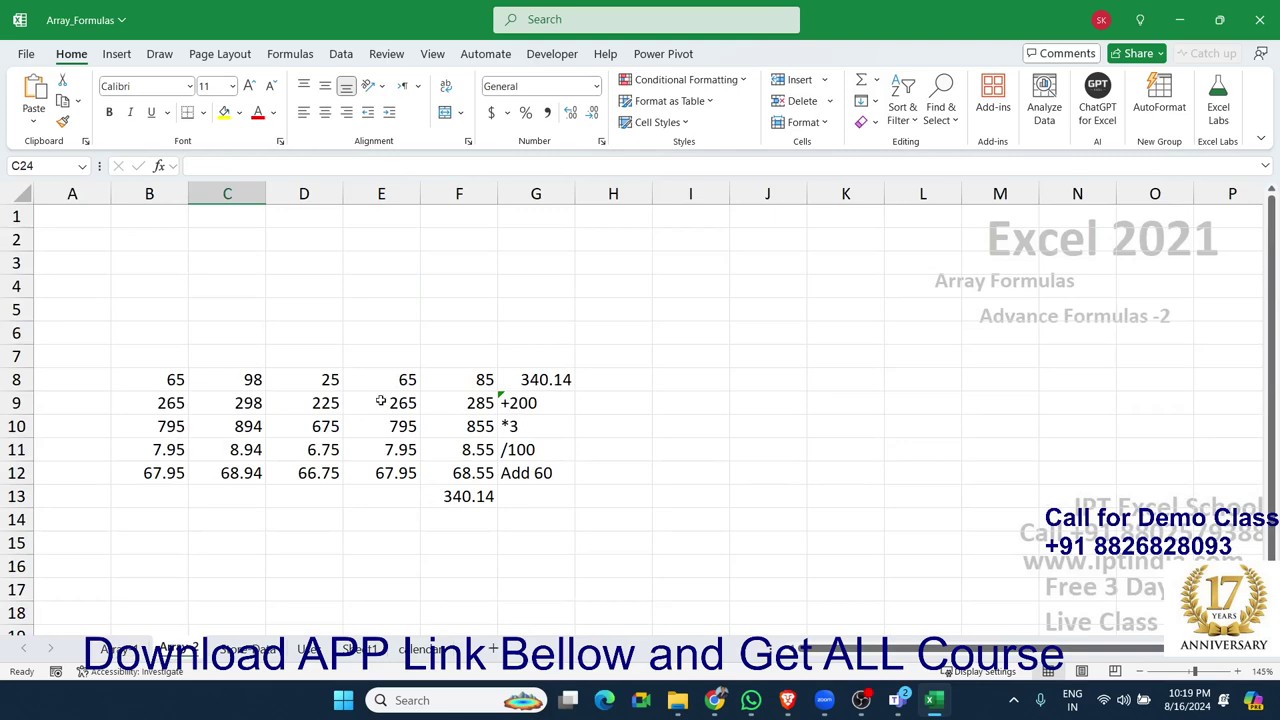
pyautogui.moveTo(516, 372); pyautogui.dragTo(538, 487)
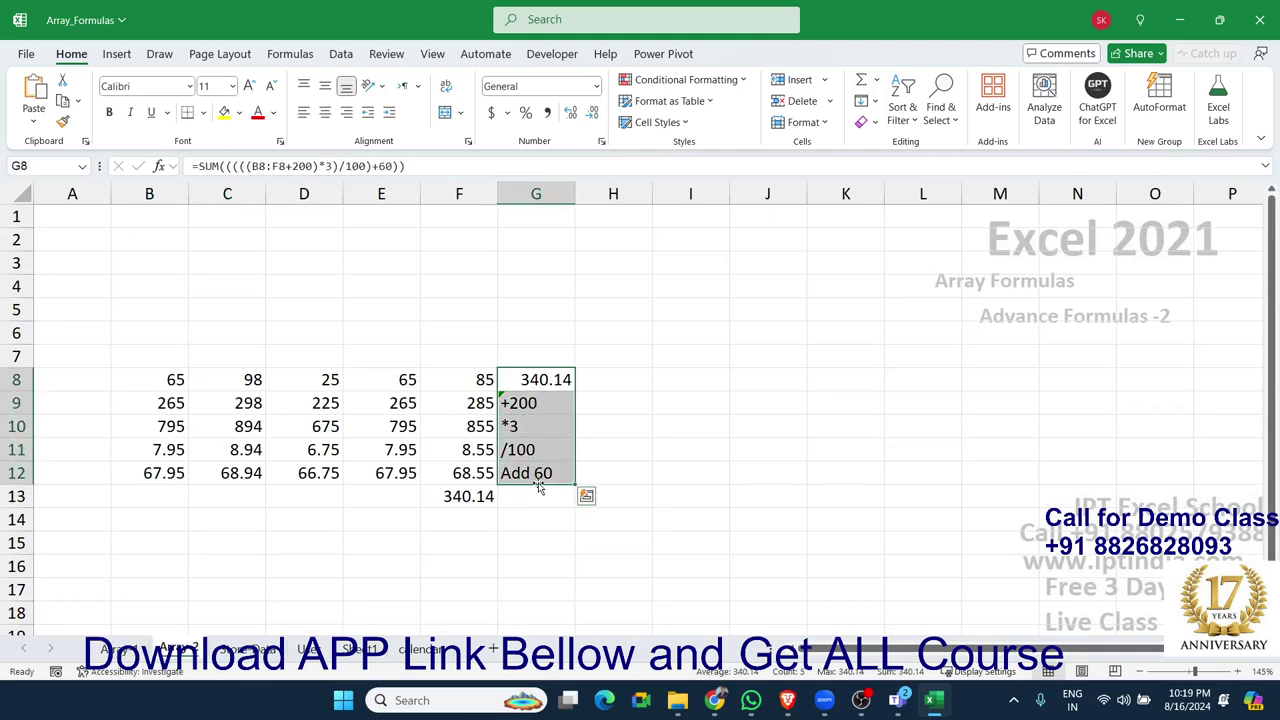
pyautogui.click(508, 513)
pyautogui.click(476, 498)
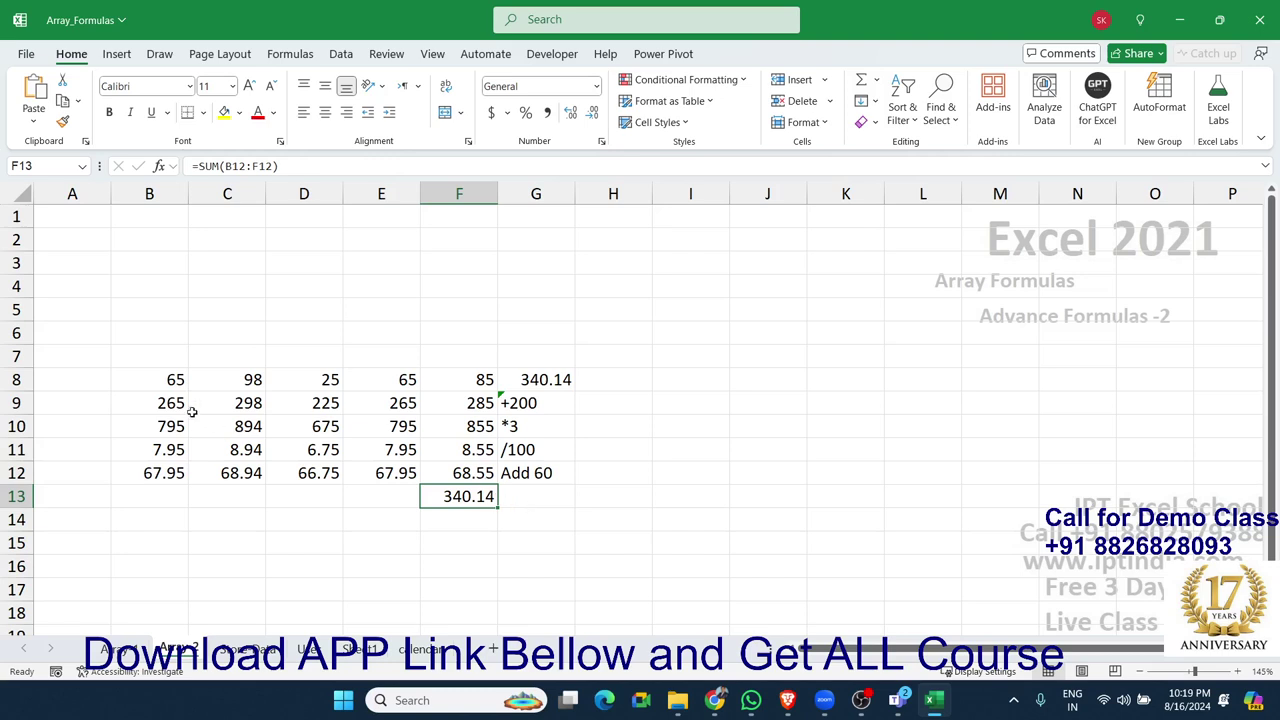
# Step: Clear the calculated block B9:F12, the F13 total and the G8 array total
pyautogui.moveTo(192, 411); pyautogui.dragTo(380, 450)
pyautogui.moveTo(160, 412); pyautogui.dragTo(449, 483)
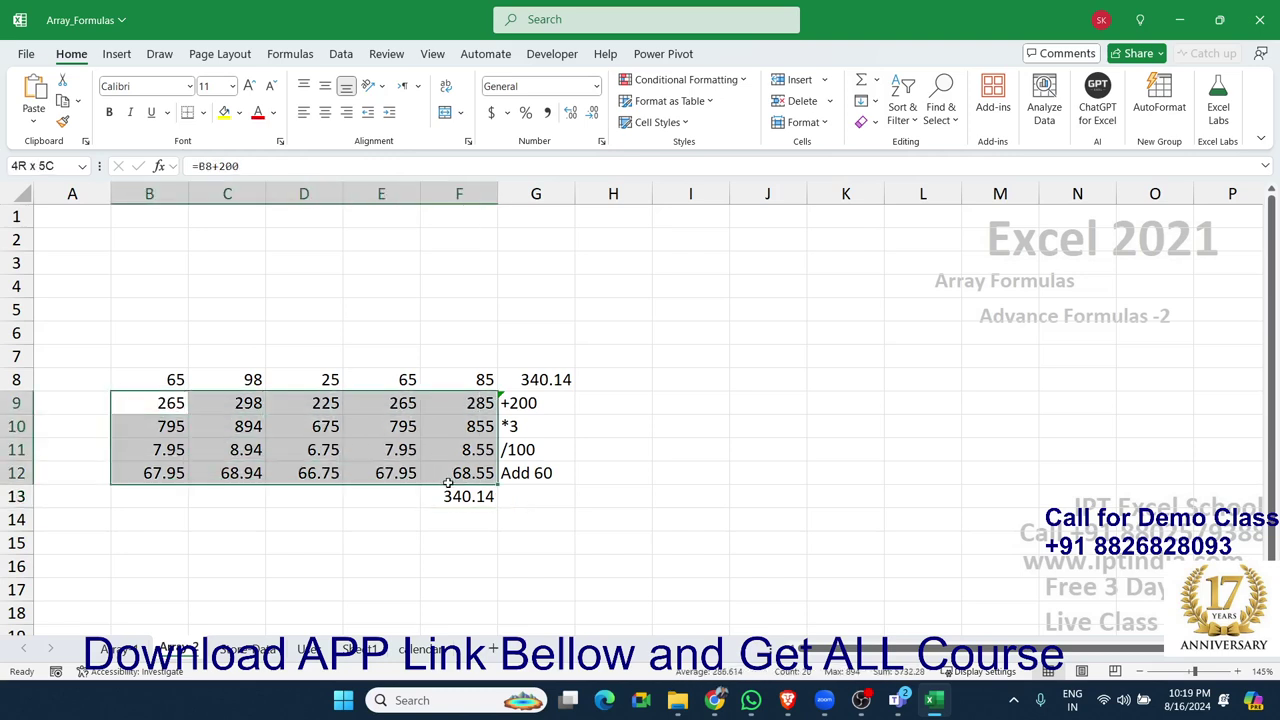
pyautogui.press('Delete')
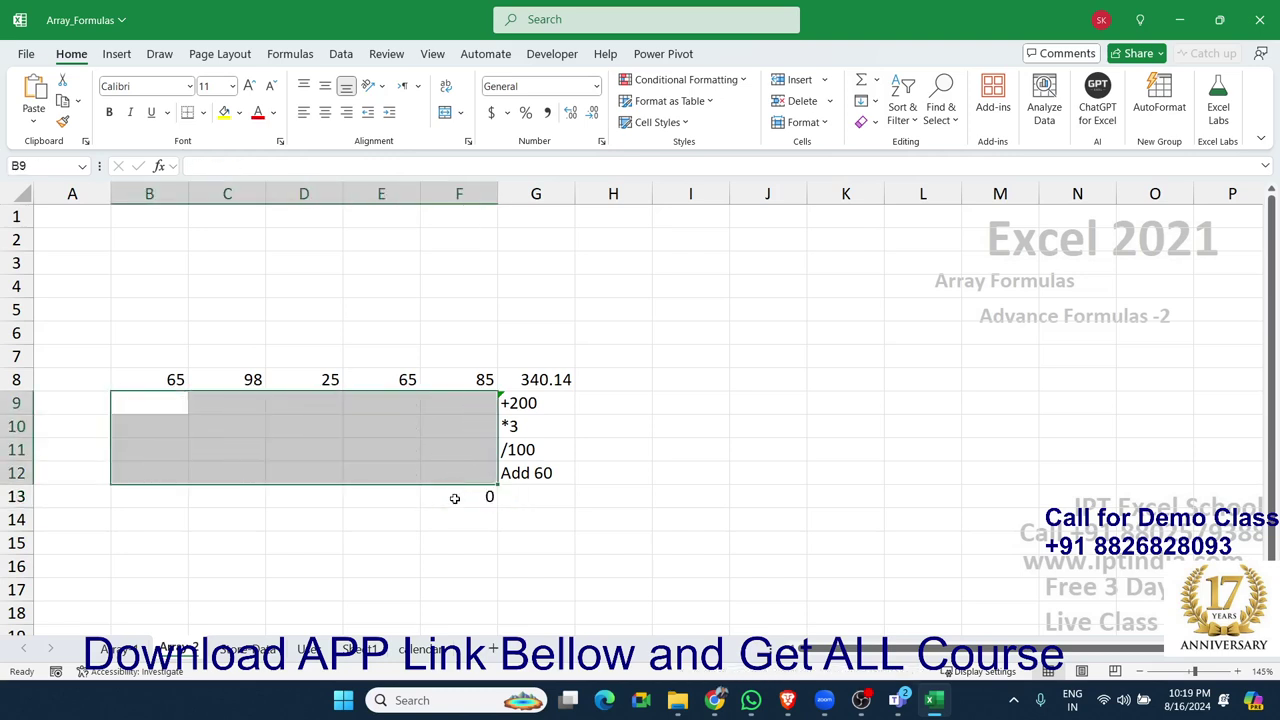
pyautogui.click(454, 498)
pyautogui.press('Delete')
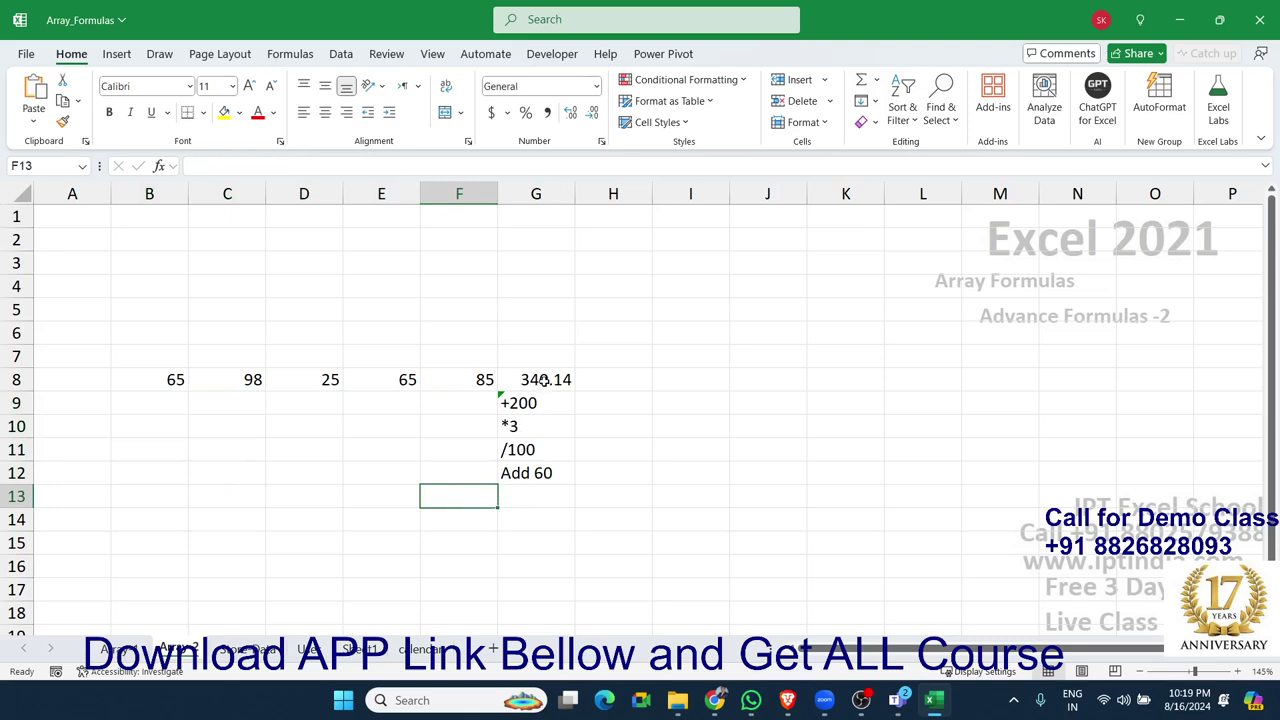
pyautogui.click(544, 380)
pyautogui.press('Delete')
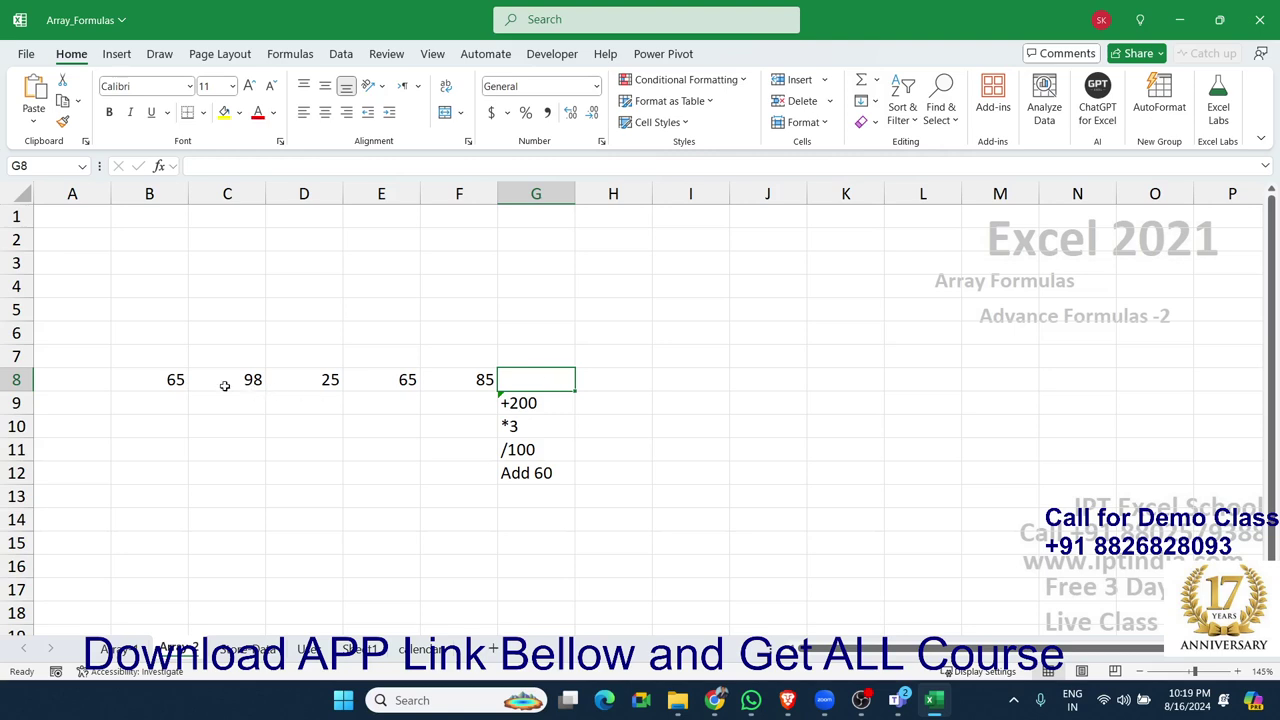
# Step: Enter =B8+200 in B9 and fill it across to F9
pyautogui.moveTo(176, 380); pyautogui.dragTo(454, 381)
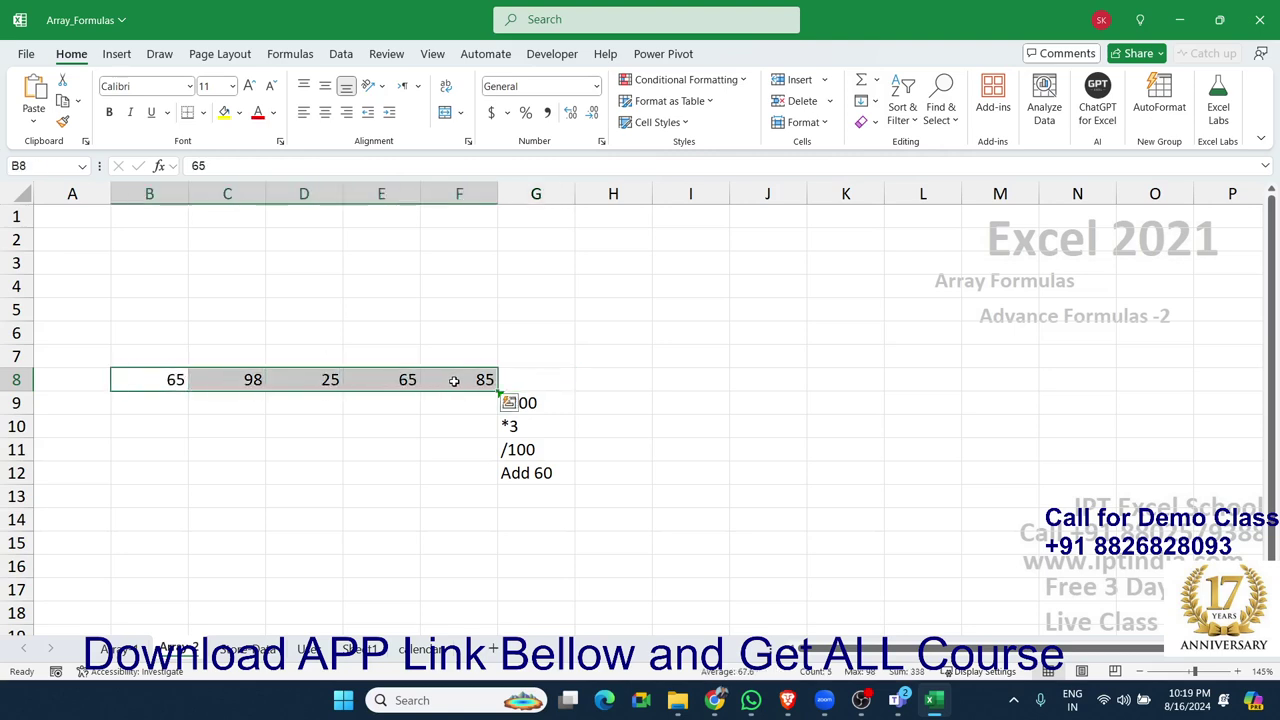
pyautogui.click(178, 410)
pyautogui.write('=B8')
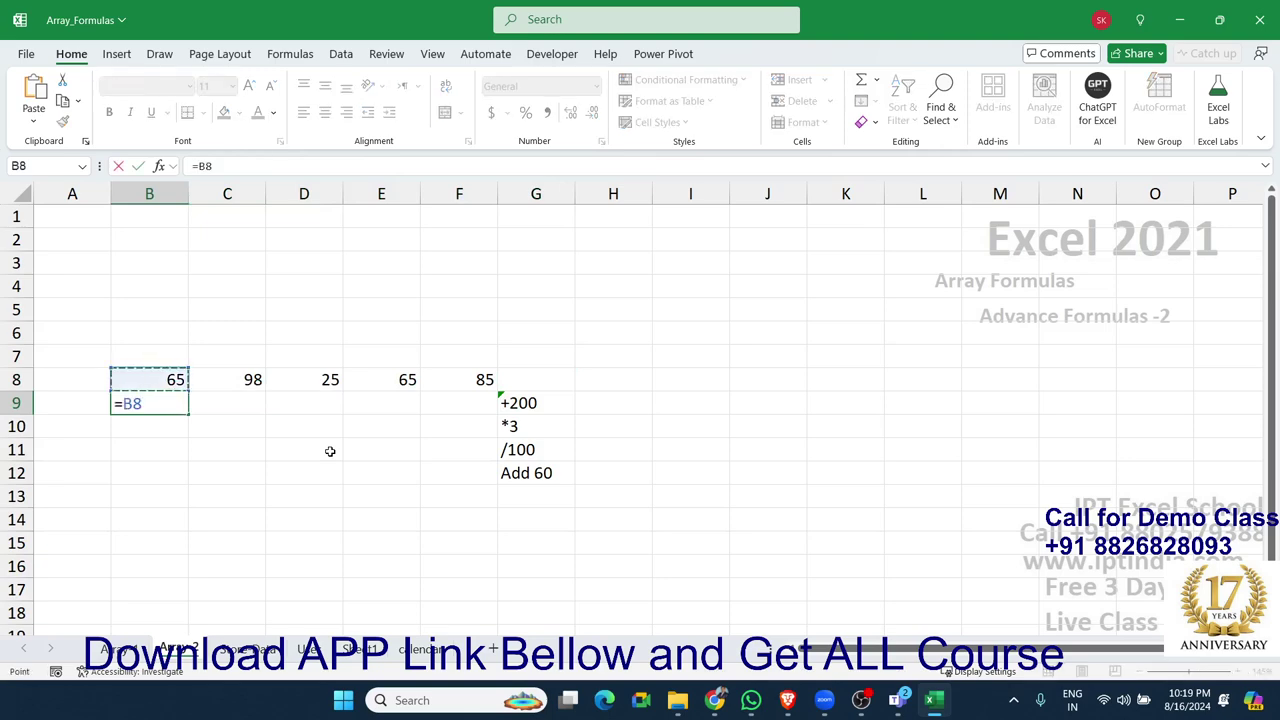
pyautogui.write('+200')
pyautogui.press('Return')
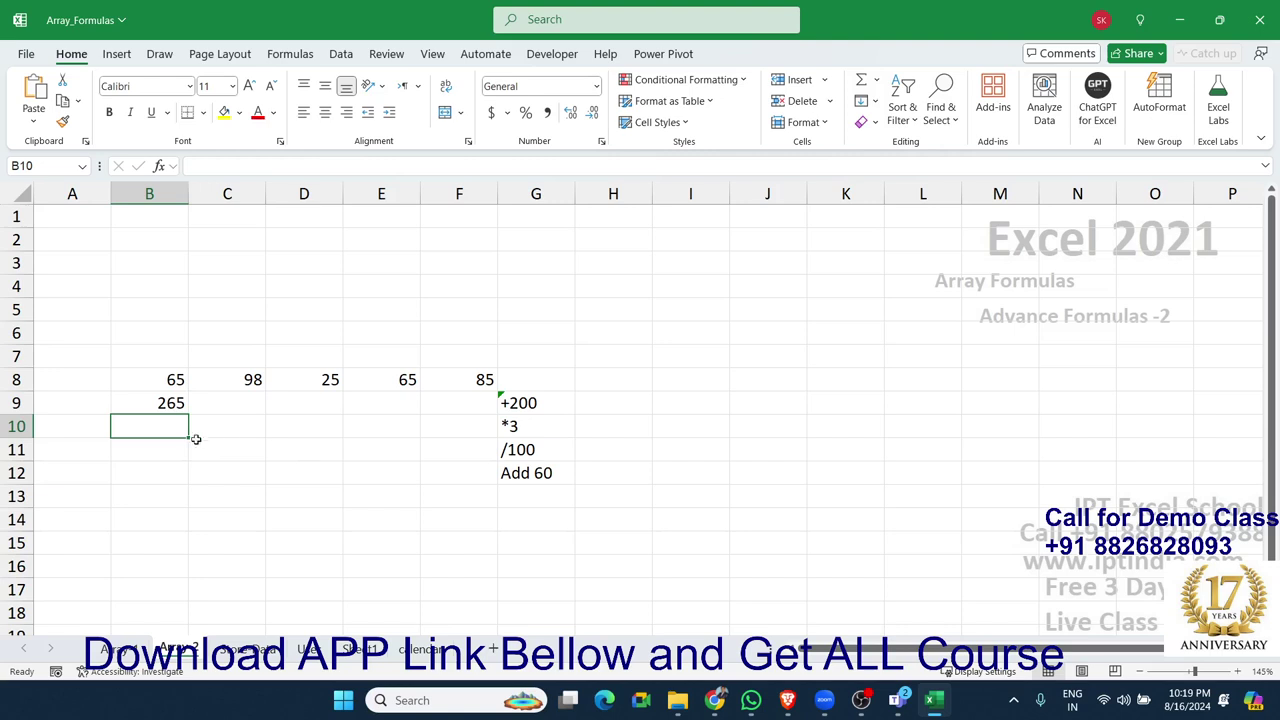
pyautogui.click(175, 403)
pyautogui.moveTo(188, 414); pyautogui.dragTo(474, 410)
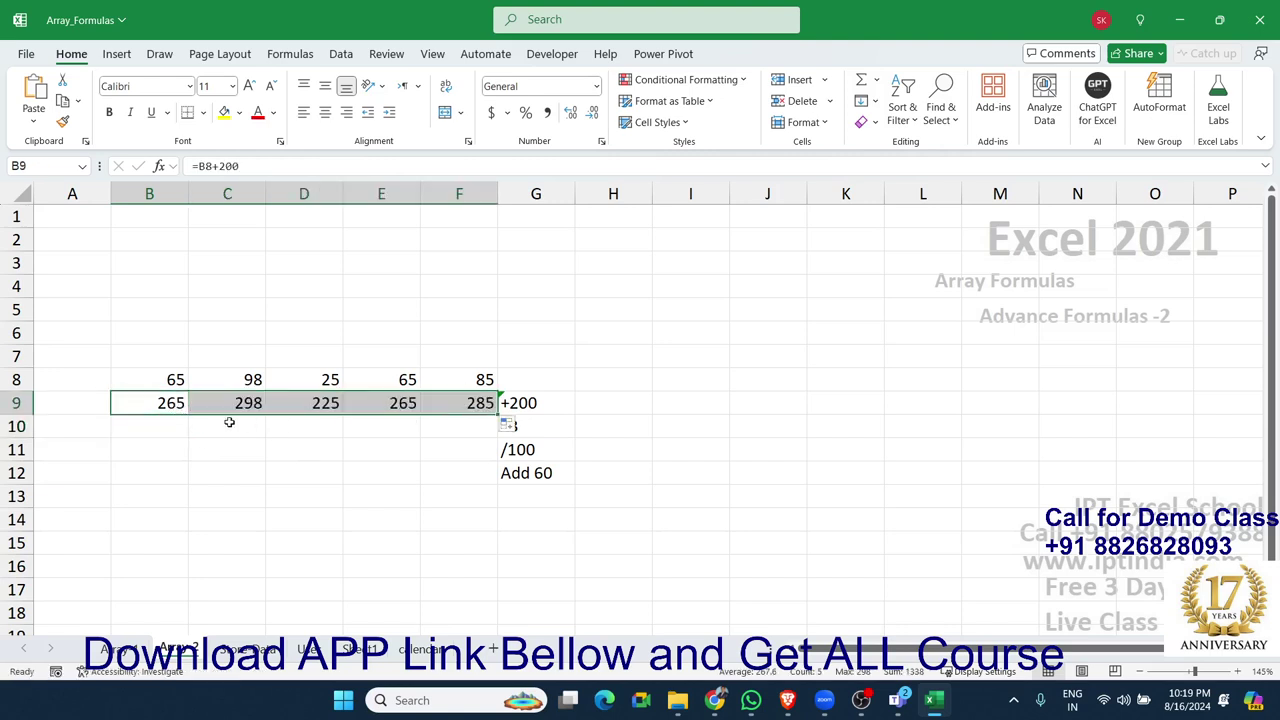
# Step: Enter =B9*3 in B10 and fill it across to F10
pyautogui.click(182, 422)
pyautogui.write('=')
pyautogui.press('Up')
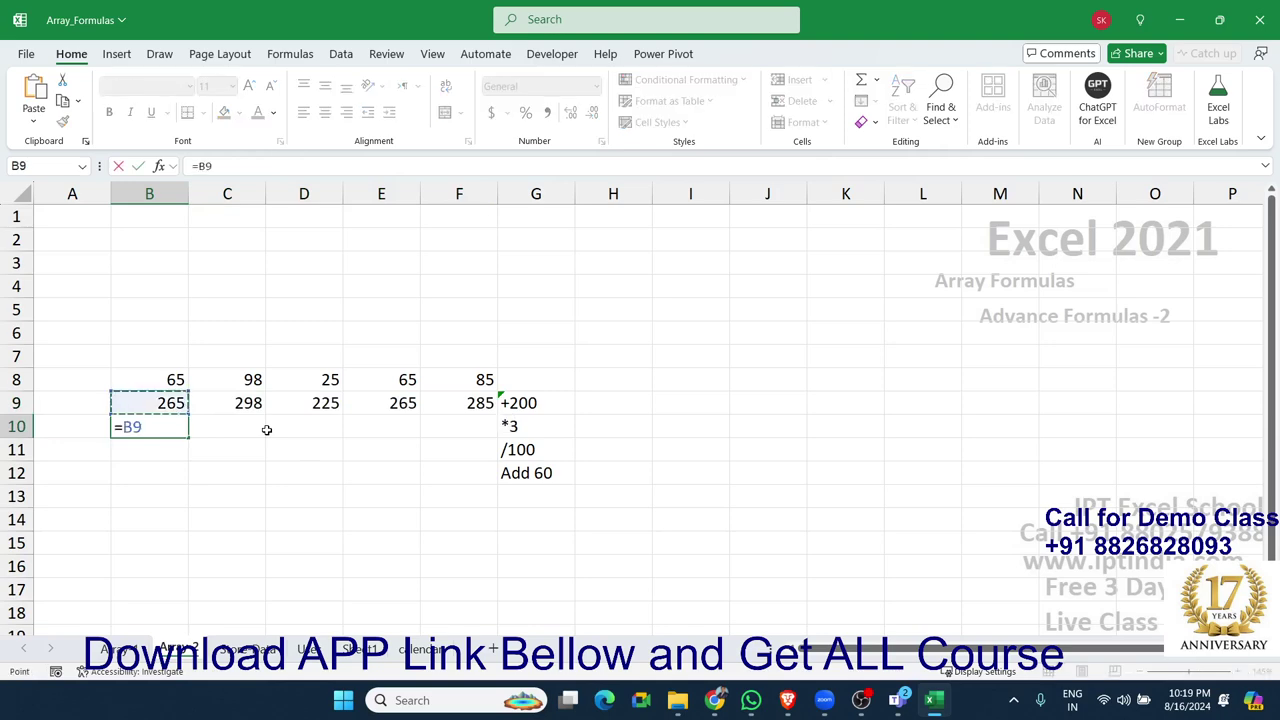
pyautogui.write('*3')
pyautogui.press('Return')
pyautogui.click(180, 423)
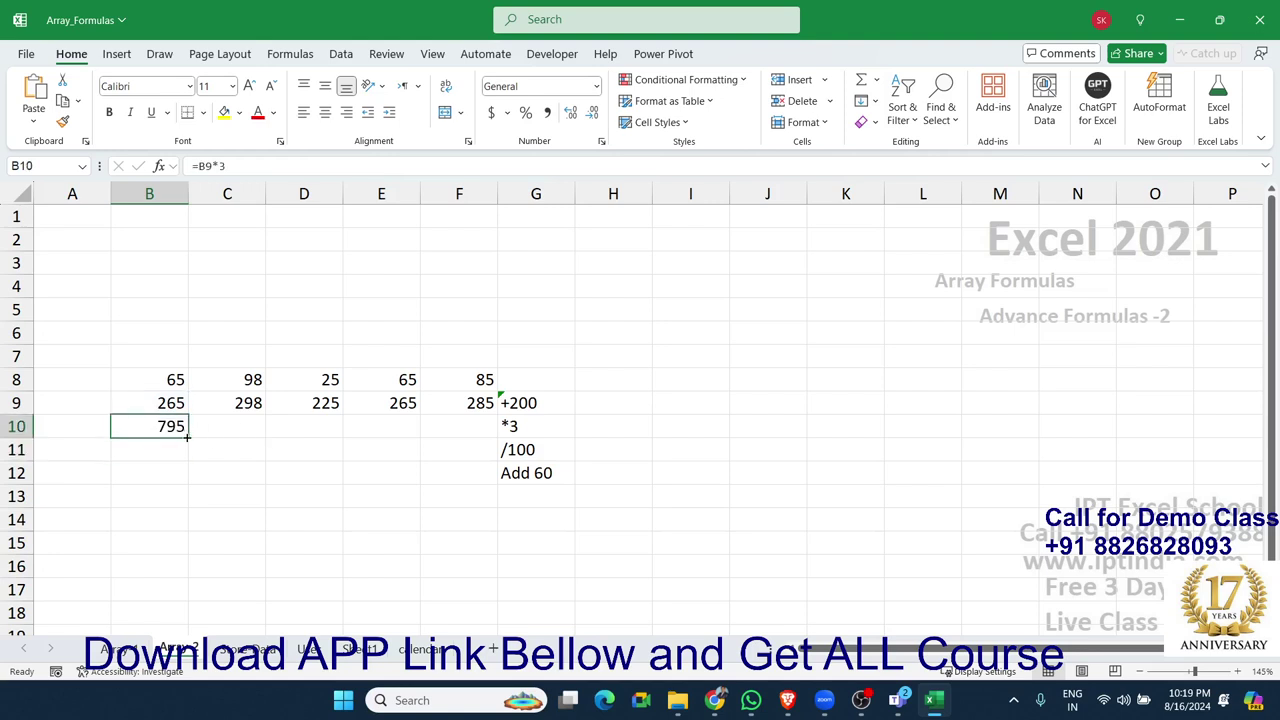
pyautogui.moveTo(188, 437); pyautogui.dragTo(478, 436)
# Step: Enter =B10/100 in B11 and fill it across to F11
pyautogui.click(172, 450)
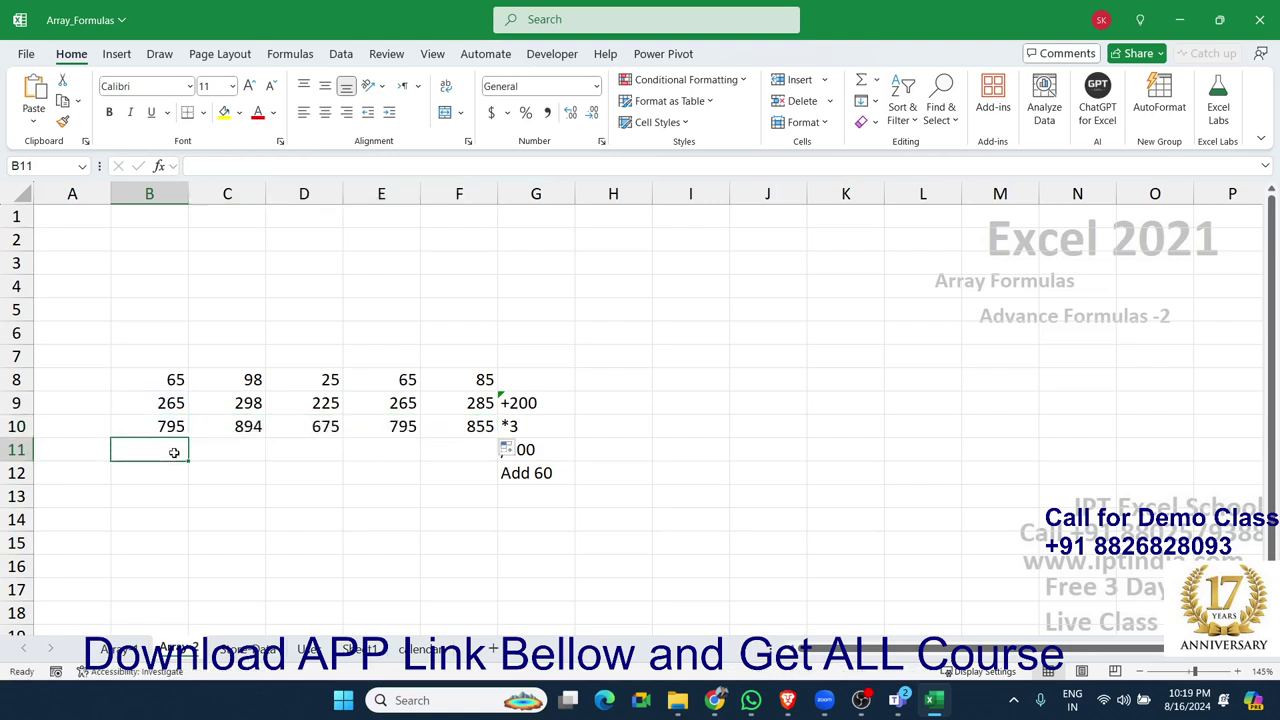
pyautogui.write('=')
pyautogui.press('Up')
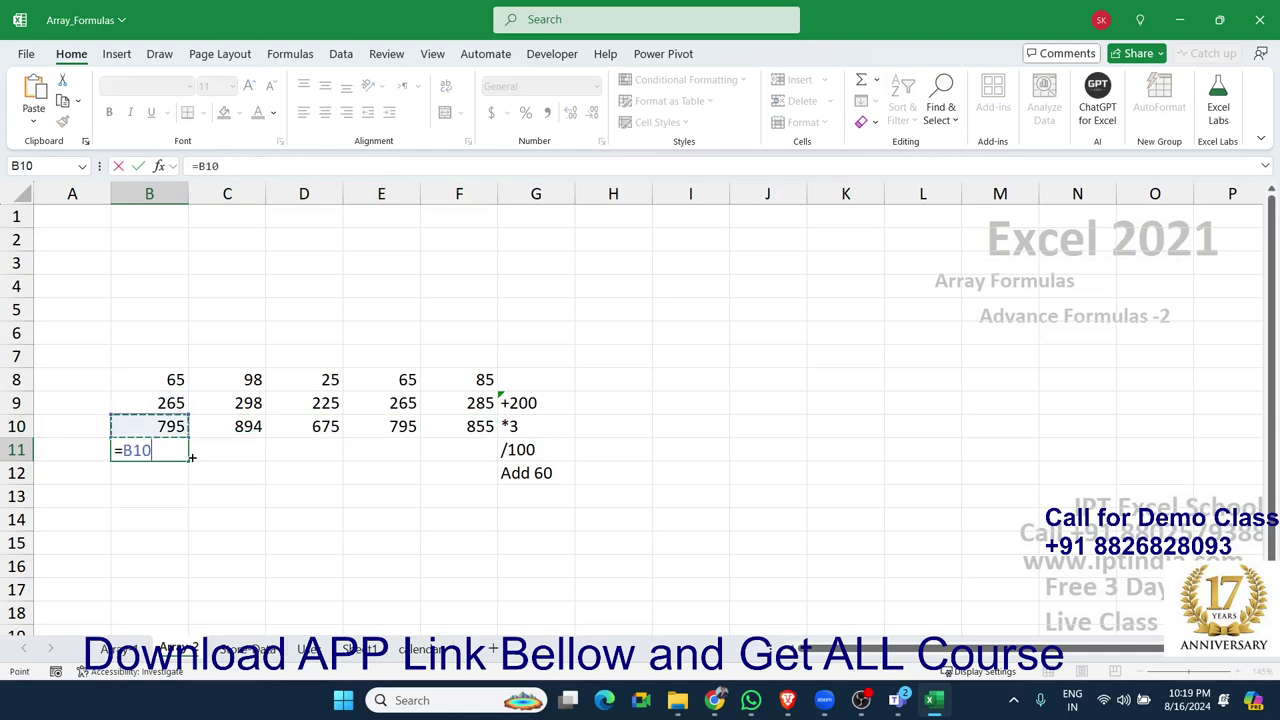
pyautogui.write('/100')
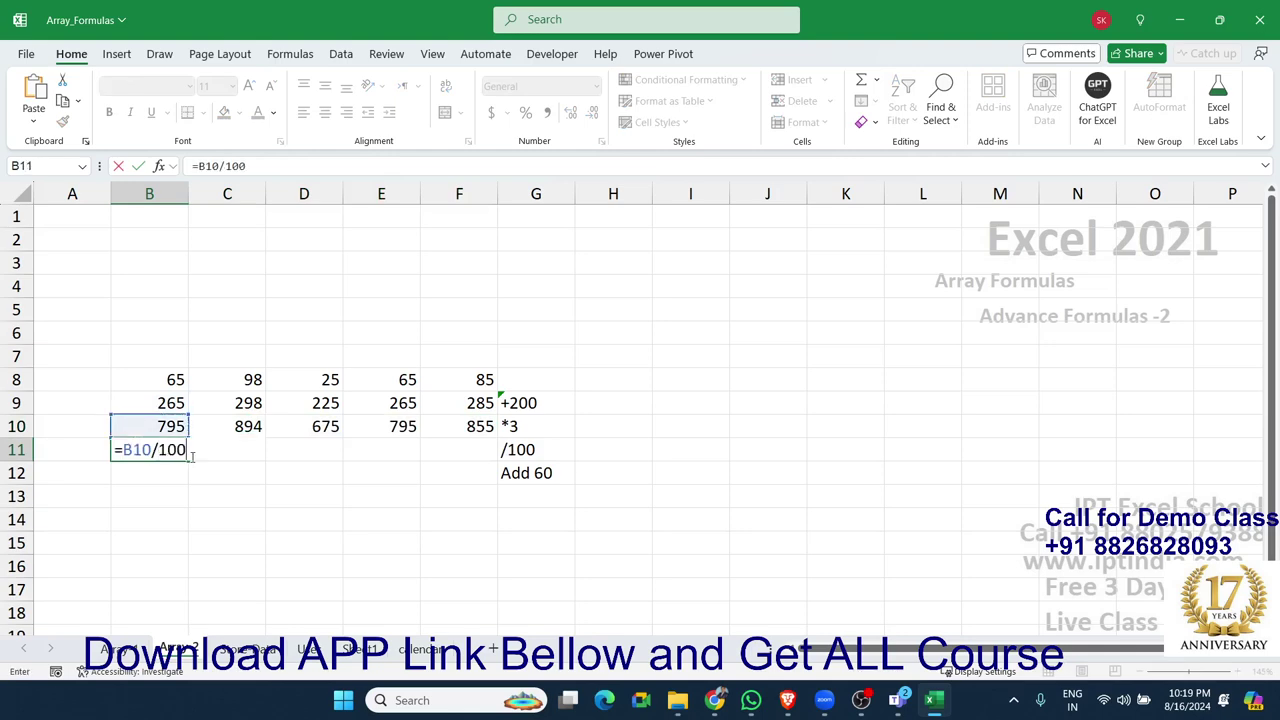
pyautogui.press('Return')
pyautogui.click(175, 450)
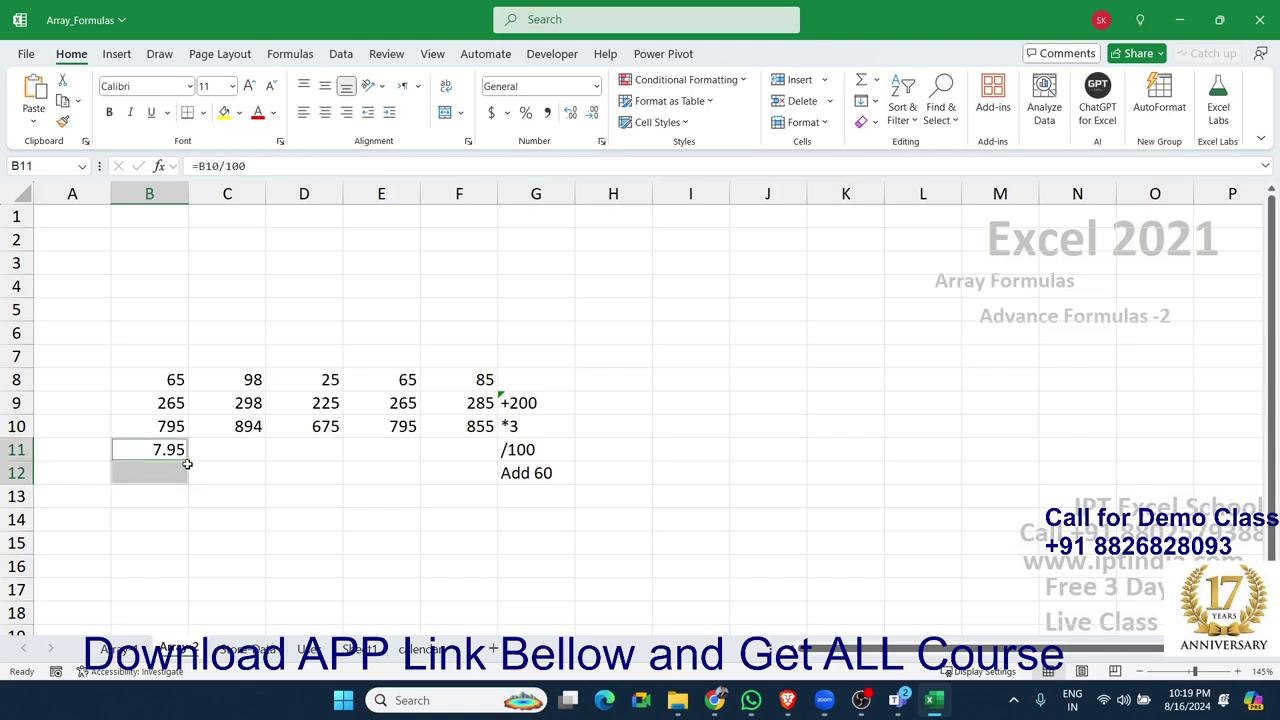
pyautogui.moveTo(188, 462); pyautogui.dragTo(521, 463)
# Step: Enter =B11+60 in B12 and fill it across to F12 (67.95 to 68.55)
pyautogui.click(186, 470)
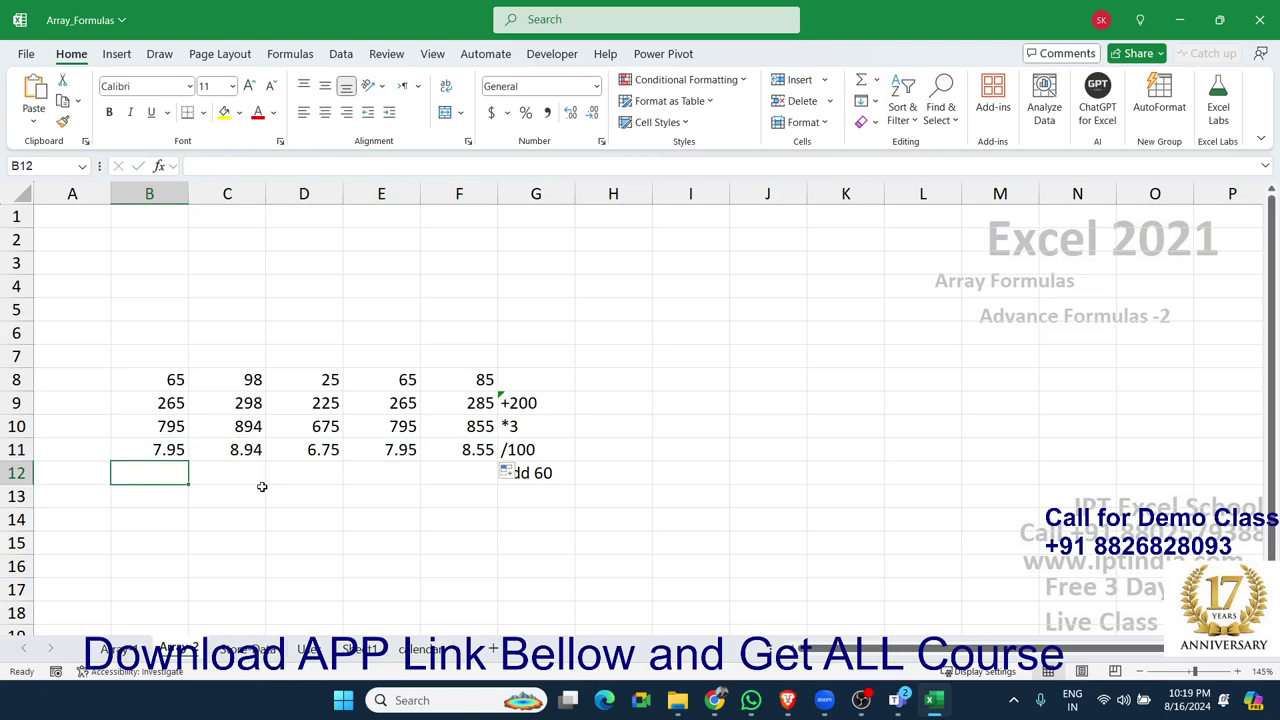
pyautogui.write('=B11+60')
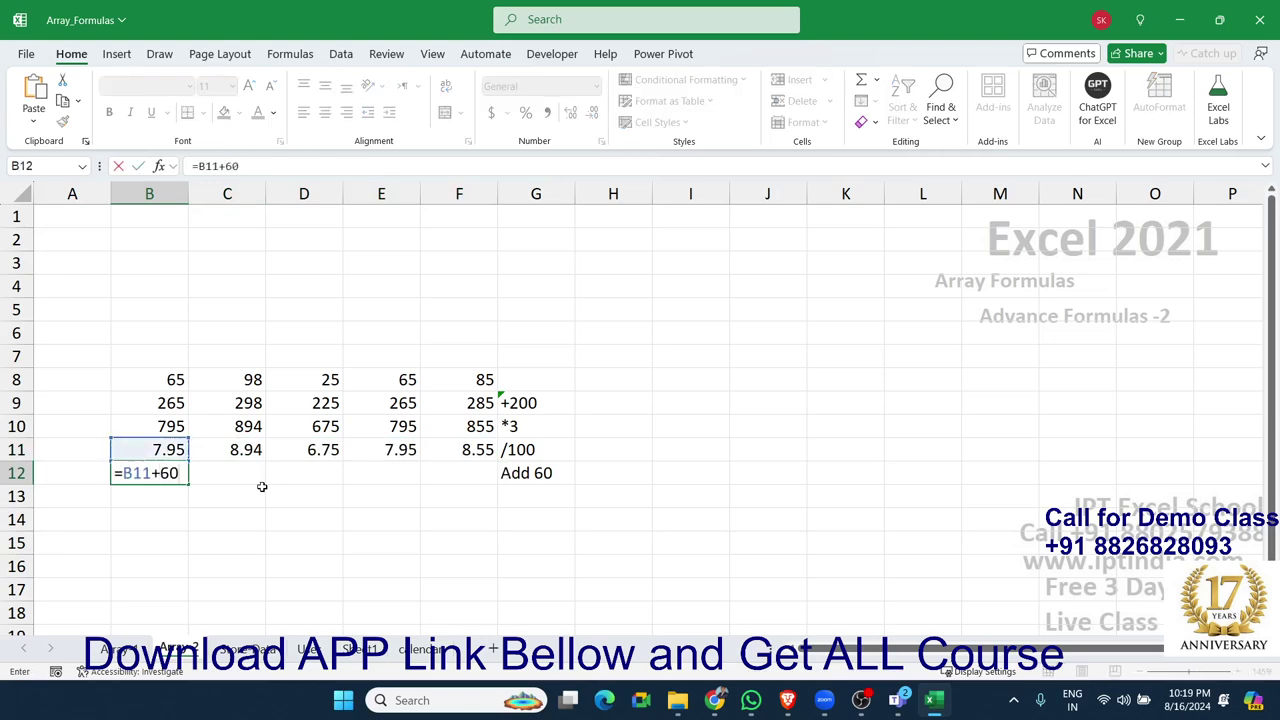
pyautogui.press('Return')
pyautogui.click(183, 474)
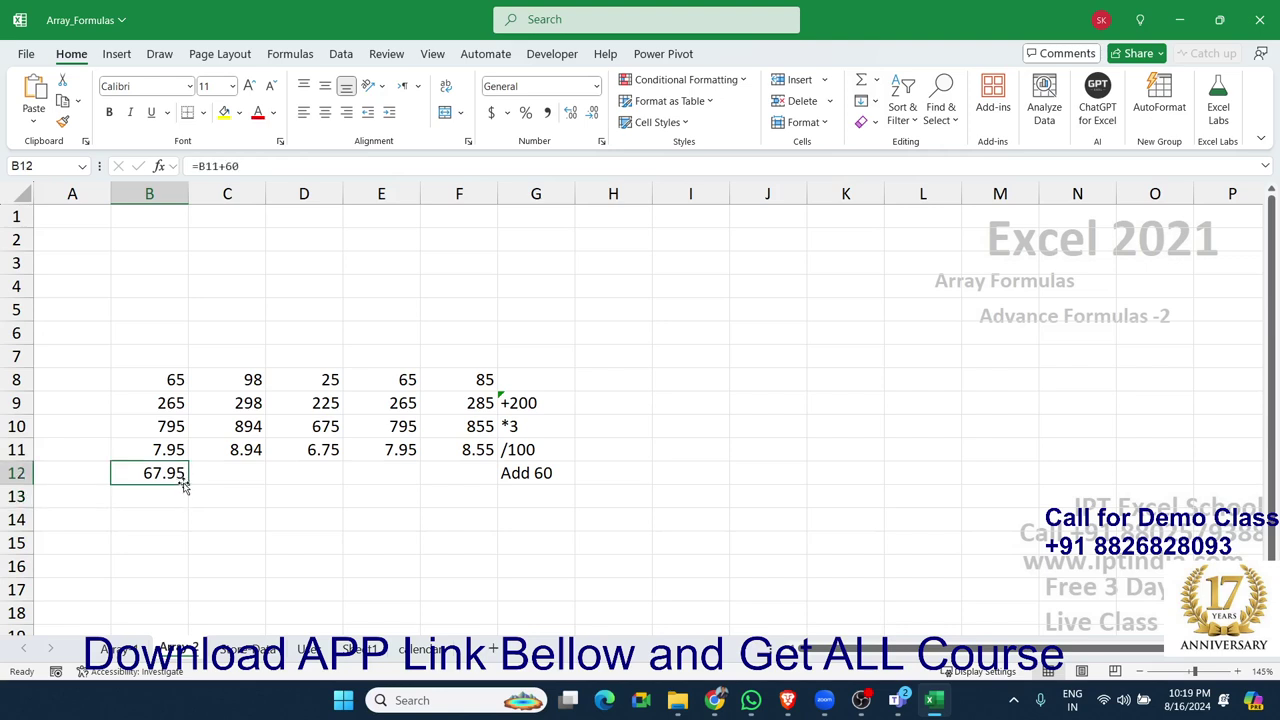
pyautogui.moveTo(186, 484)
pyautogui.mouseDown()
pyautogui.moveTo(460, 469)
pyautogui.moveTo(454, 493)
pyautogui.mouseUp()
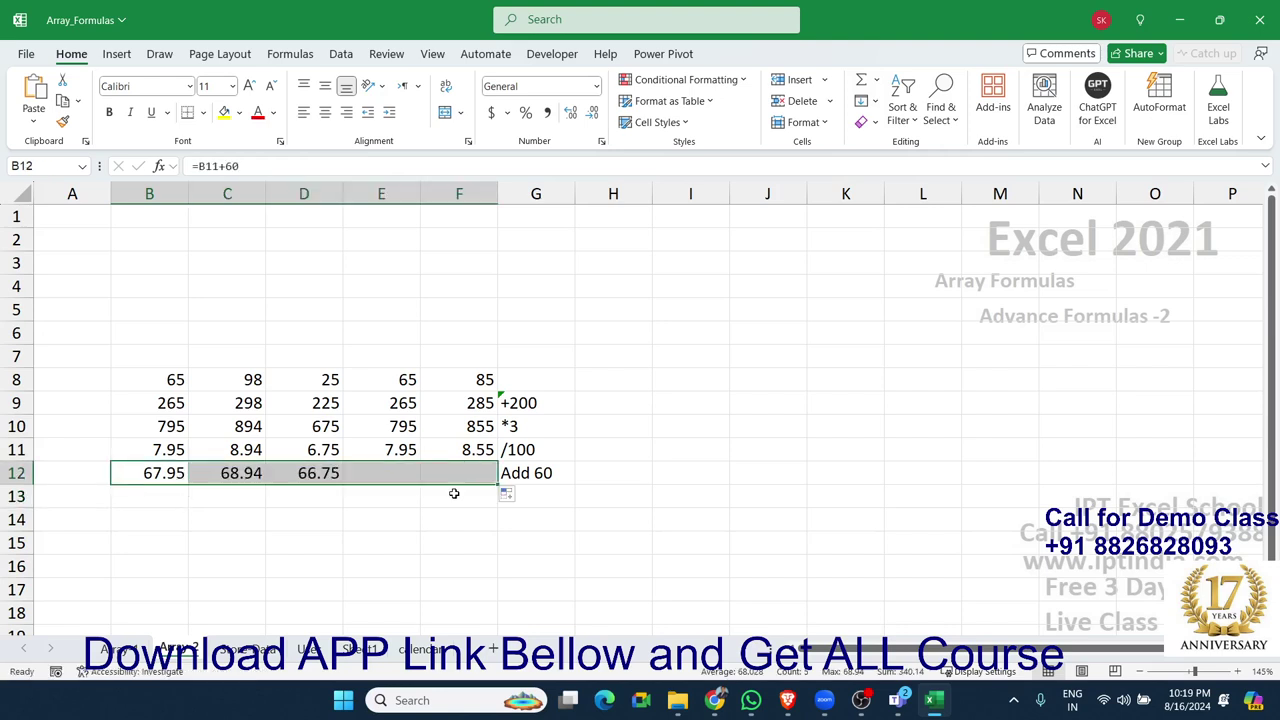
pyautogui.click(453, 494)
# Step: Enter =SUM(B12:F12) in F13, totalling row 12 to 340.14
pyautogui.write('=SU')
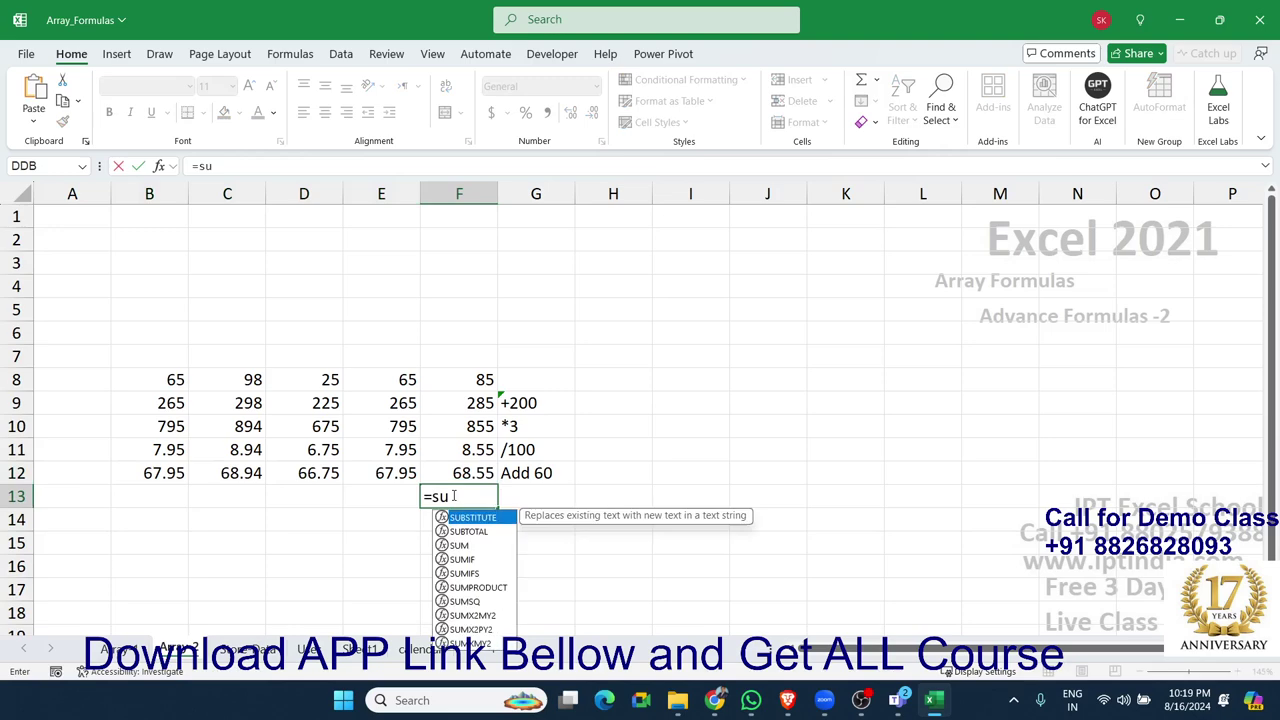
pyautogui.press('Tab')
pyautogui.press('Up')
pyautogui.press('Down')
pyautogui.click(453, 496)
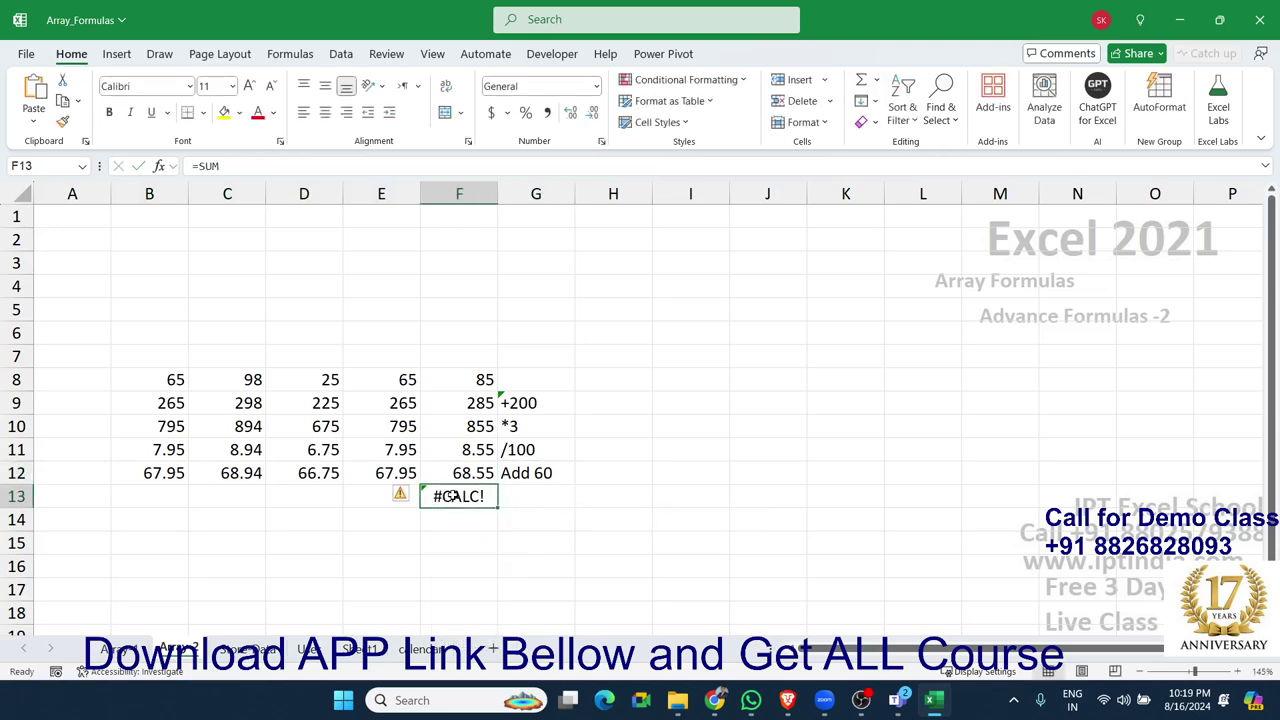
pyautogui.write('=sum')
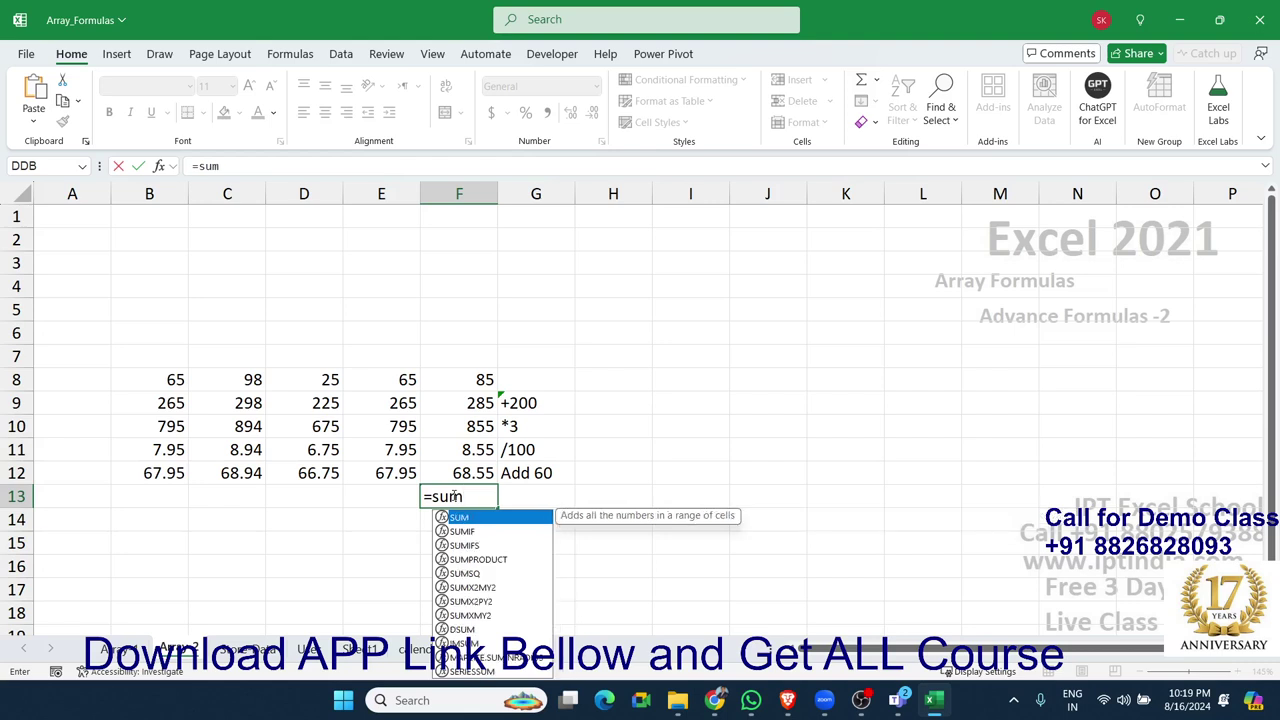
pyautogui.press('Tab')
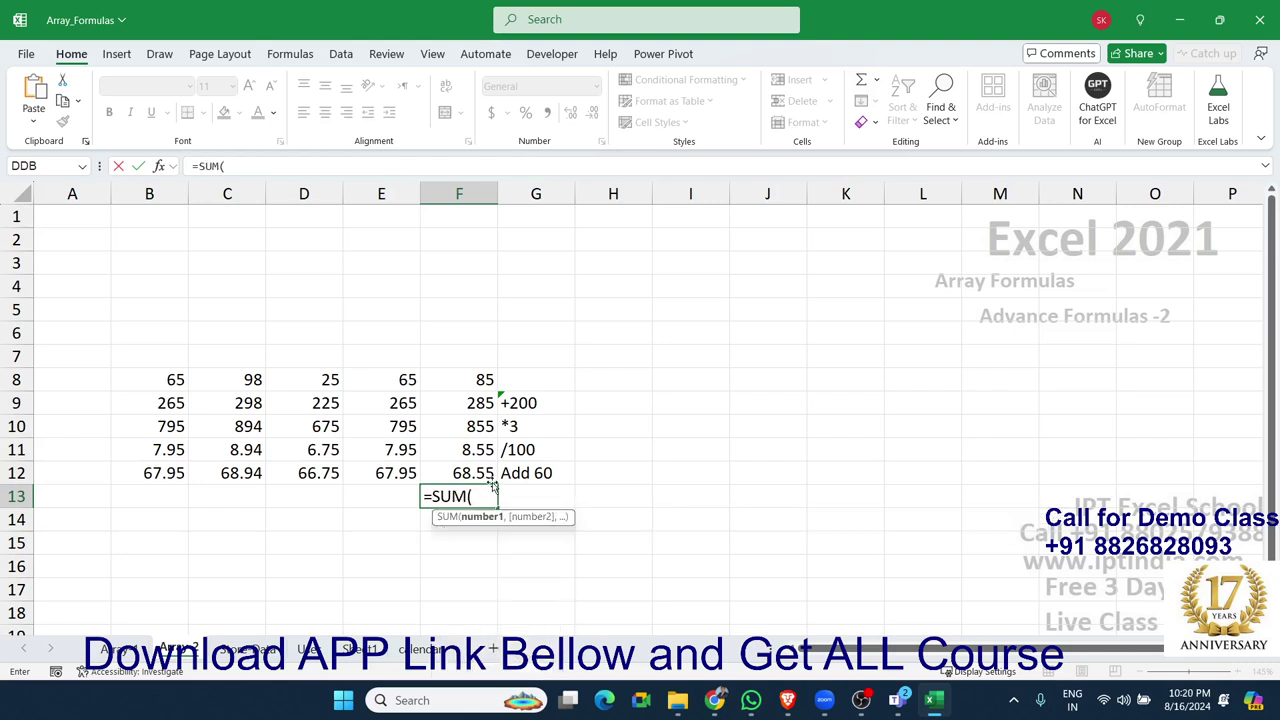
pyautogui.moveTo(485, 474); pyautogui.dragTo(176, 476)
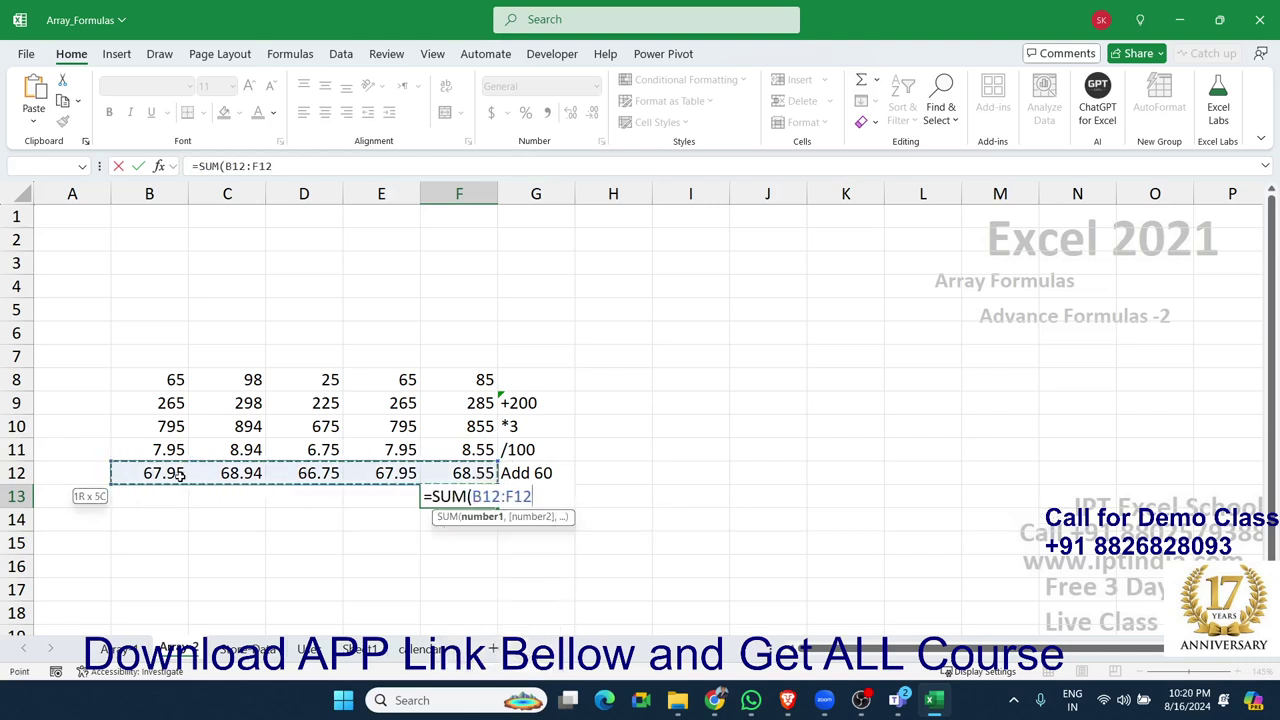
pyautogui.write(')')
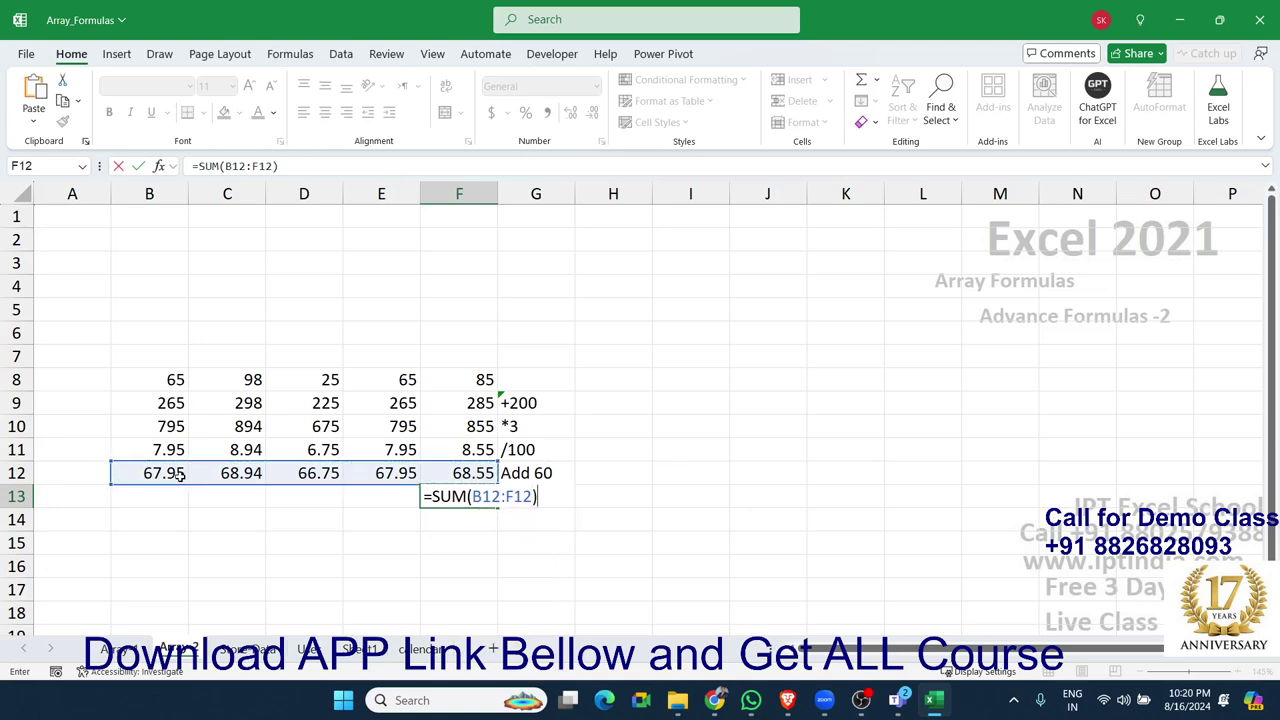
pyautogui.press('Return')
pyautogui.press('Up')
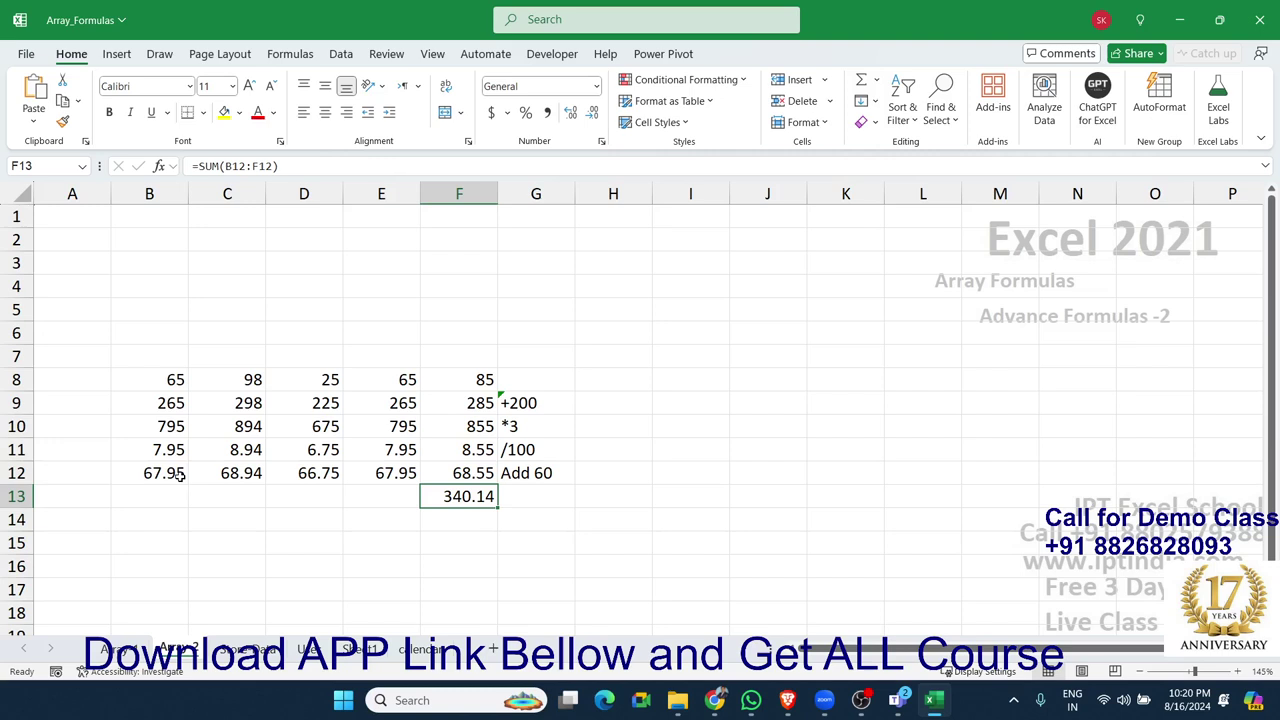
# Step: Select the row 8 values starting at B8
pyautogui.press('Up')
pyautogui.press('Up')
pyautogui.press('Up')
pyautogui.press('Up')
pyautogui.press('Up')
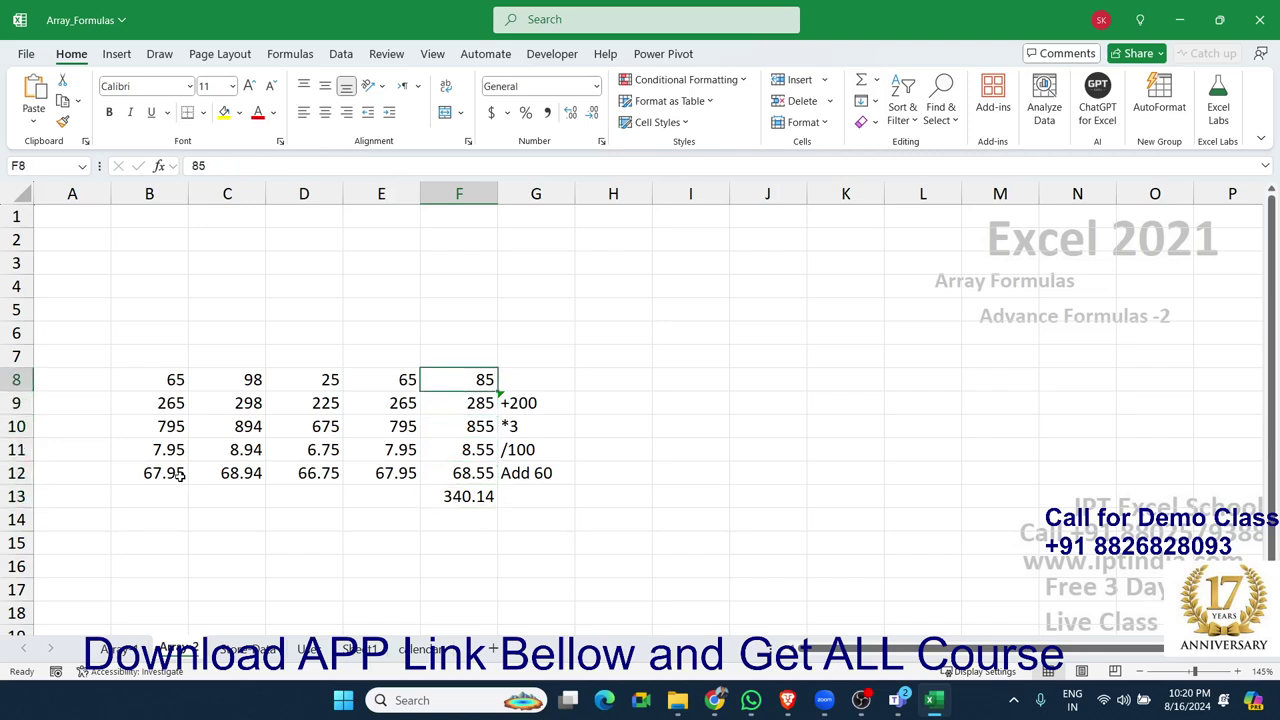
pyautogui.press('Left')
pyautogui.press('Left')
pyautogui.press('Left')
pyautogui.press('Left')
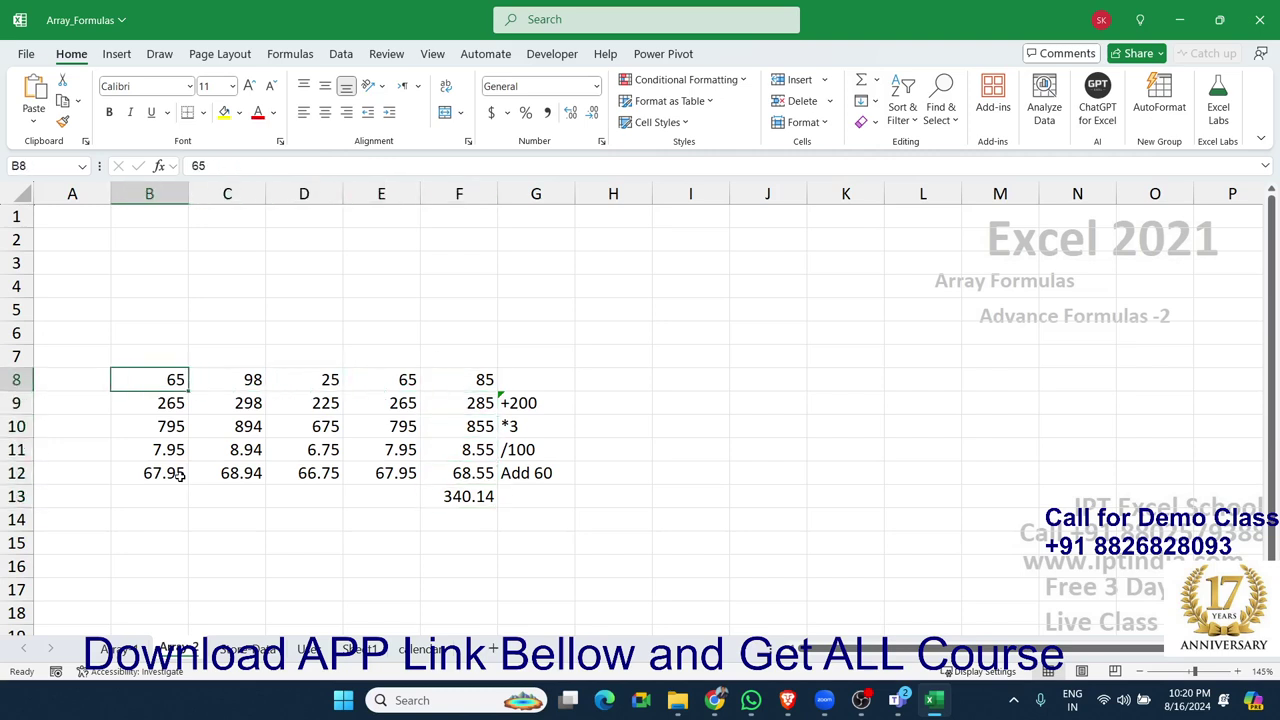
pyautogui.hotkey('shift', 'Right')
pyautogui.hotkey('shift', 'Right')
pyautogui.hotkey('shift', 'Right')
pyautogui.hotkey('shift', 'Right')
pyautogui.hotkey('shift', 'Right')
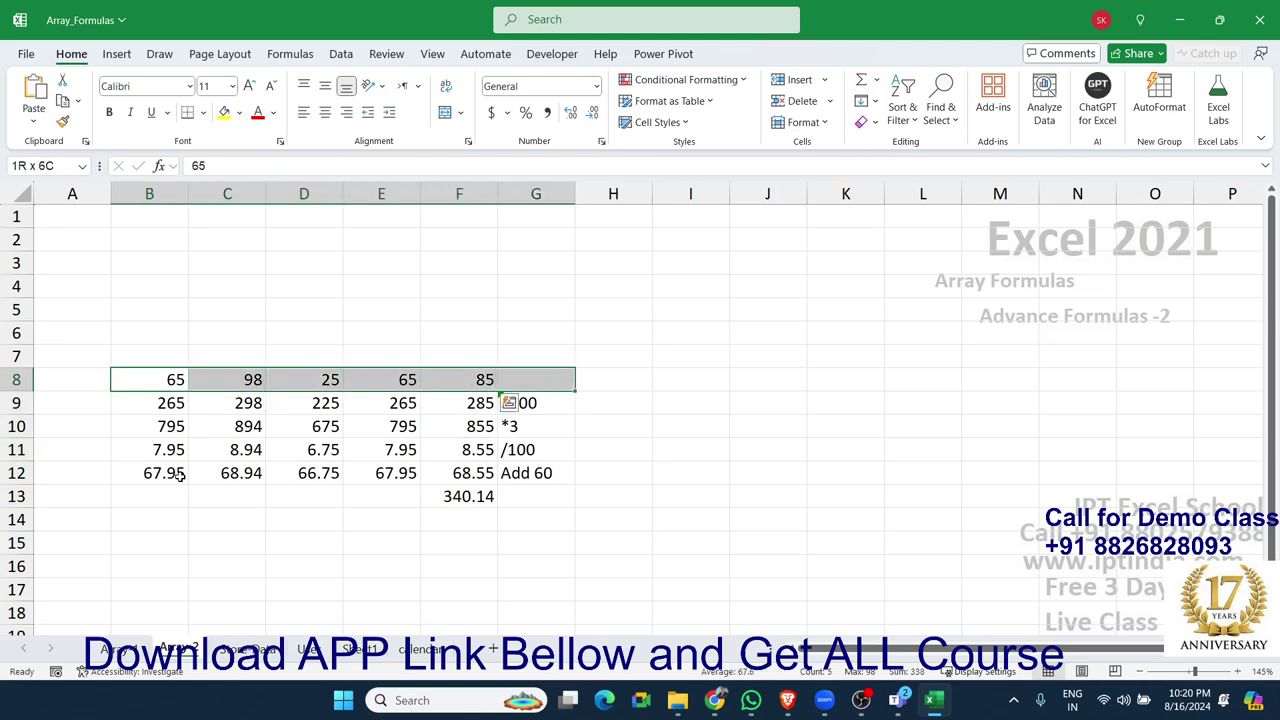
# Step: Copy the row 8 values B8:F8 and paste them into H8:L8
pyautogui.hotkey('shift', 'Left')
pyautogui.hotkey('ctrl', 'c')
pyautogui.press('Right')
pyautogui.press('Right')
pyautogui.press('Right')
pyautogui.press('Right')
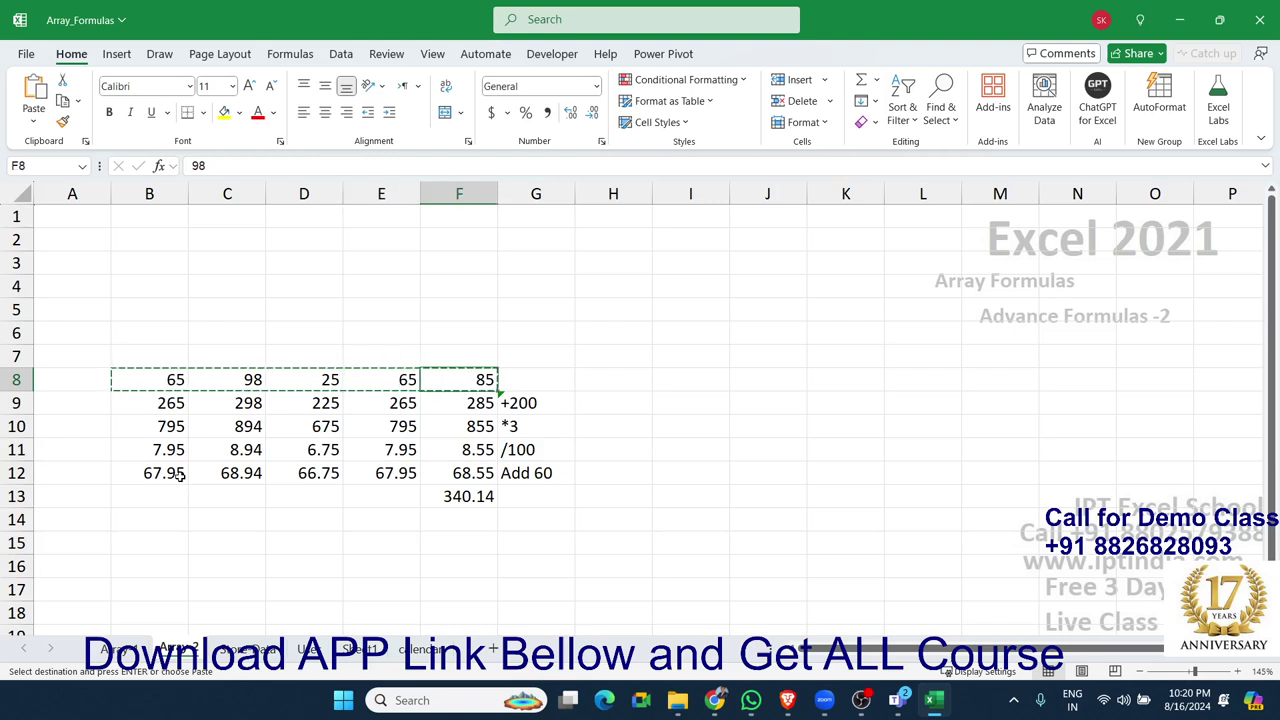
pyautogui.press('Right')
pyautogui.press('Right')
pyautogui.hotkey('ctrl', 'v')
pyautogui.press('Escape')
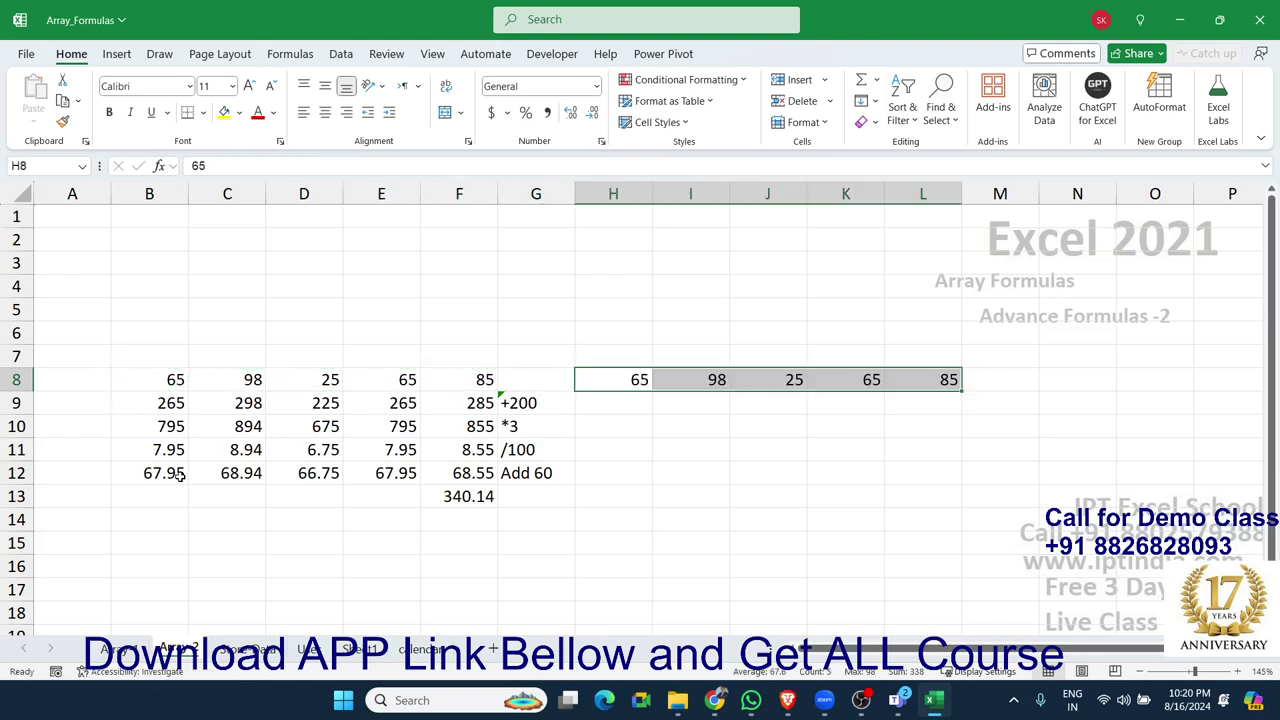
# Step: Enter =SUM(H8:L8+200*3/100+60) in J10, which returns 668
pyautogui.press('Down')
pyautogui.press('Right')
pyautogui.press('Down')
pyautogui.press('Right')
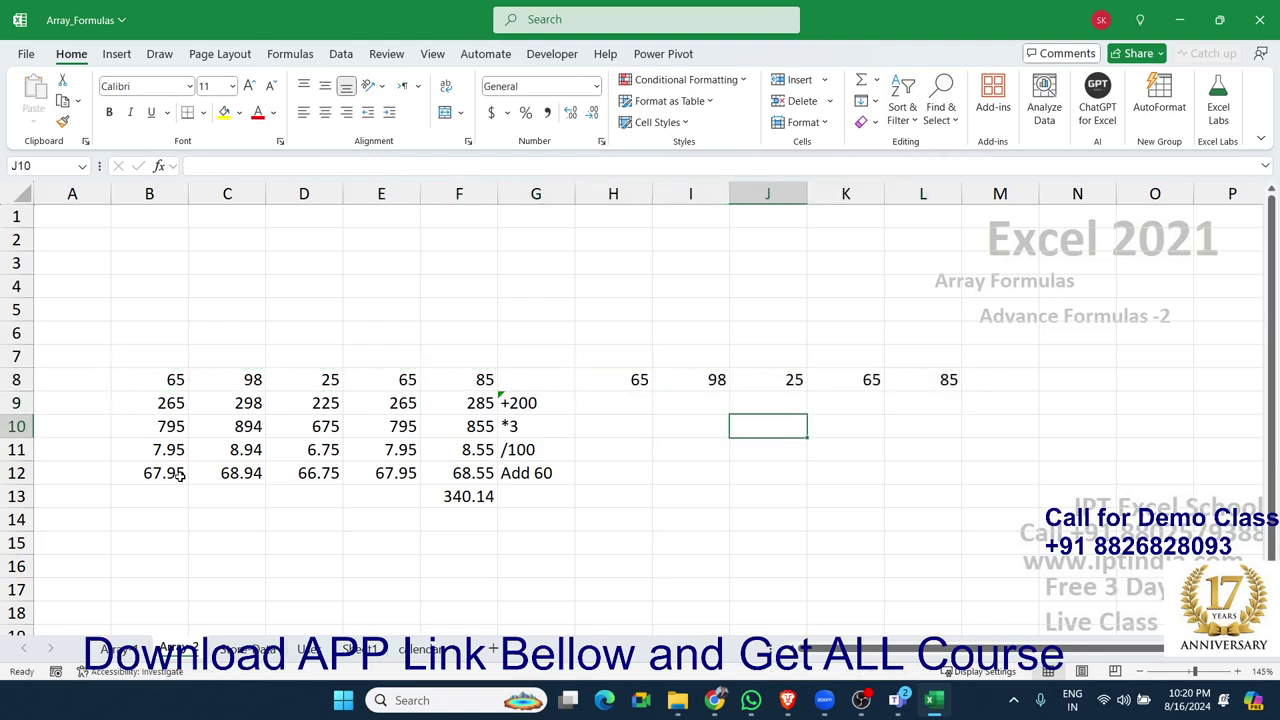
pyautogui.write('=SU')
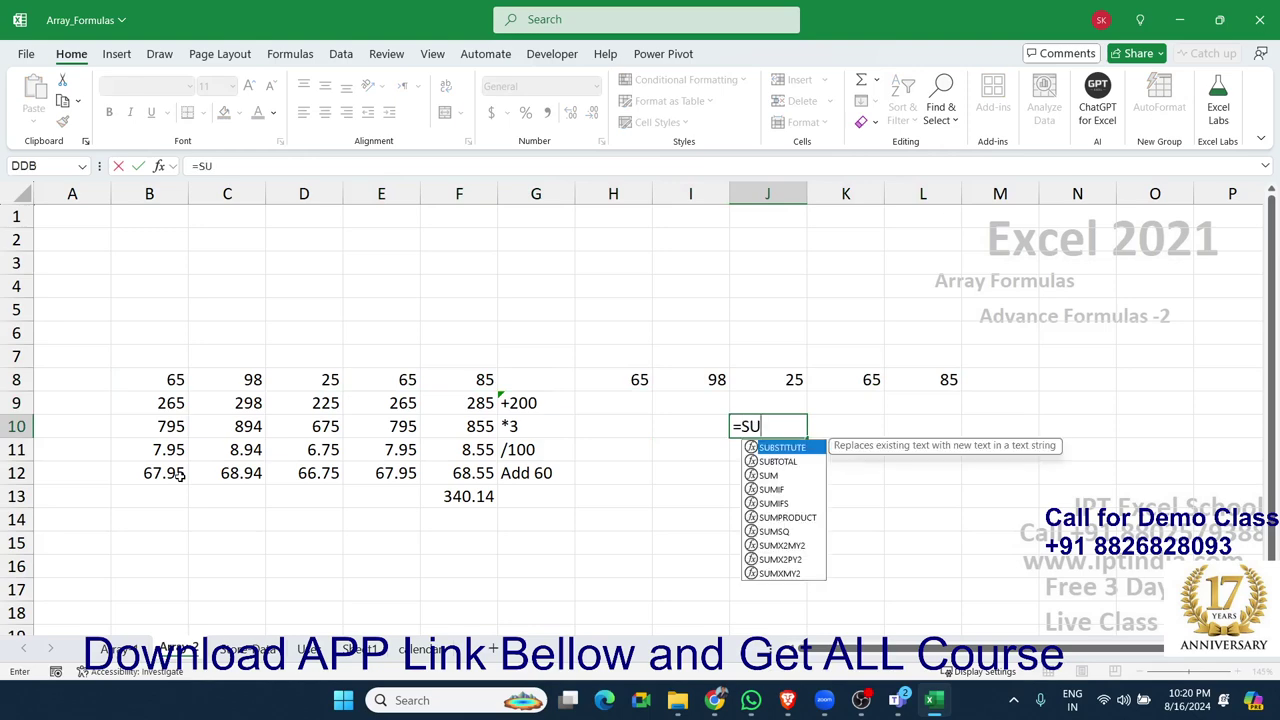
pyautogui.write('M(')
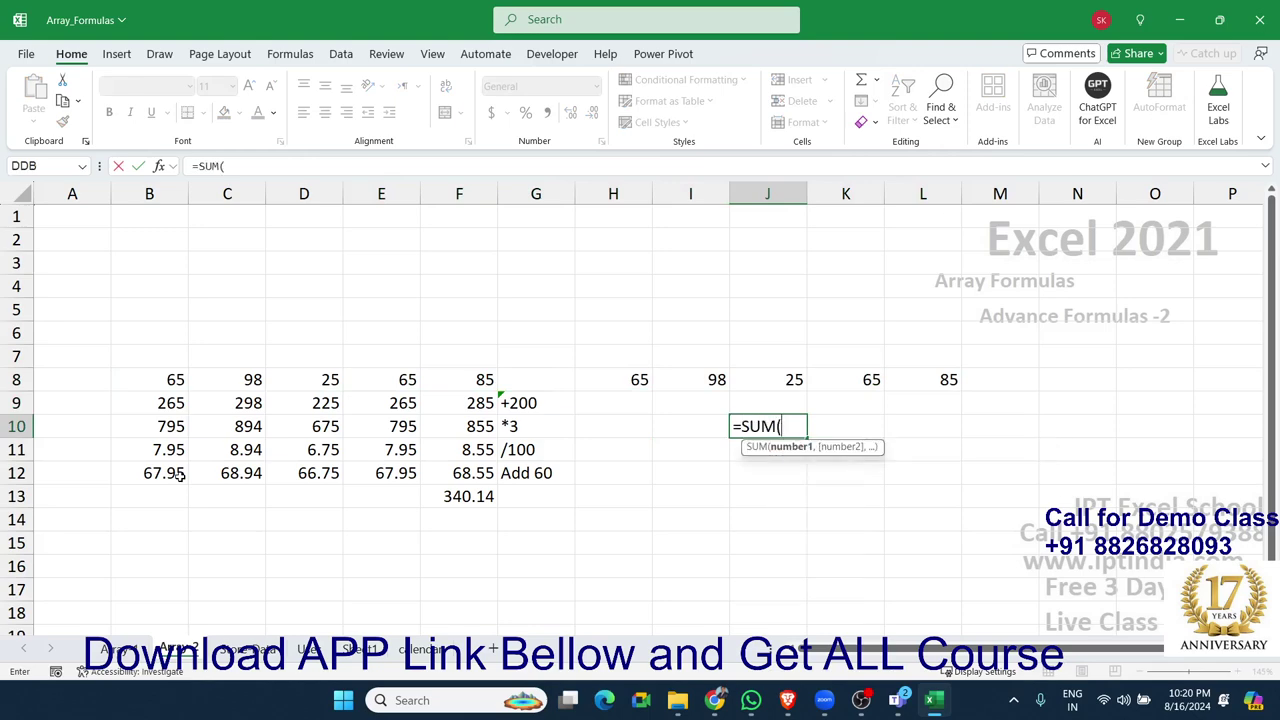
pyautogui.press('Up')
pyautogui.press('Up')
pyautogui.press('Left')
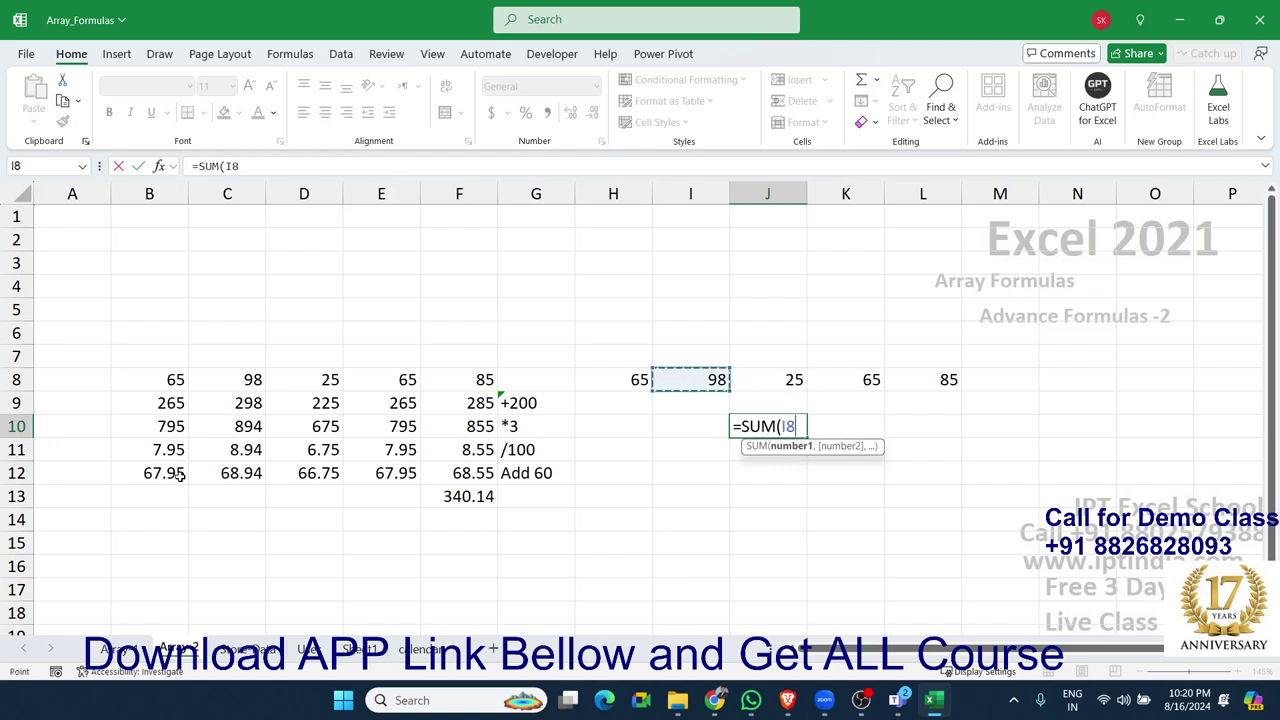
pyautogui.press('Left')
pyautogui.hotkey('shift', 'Right')
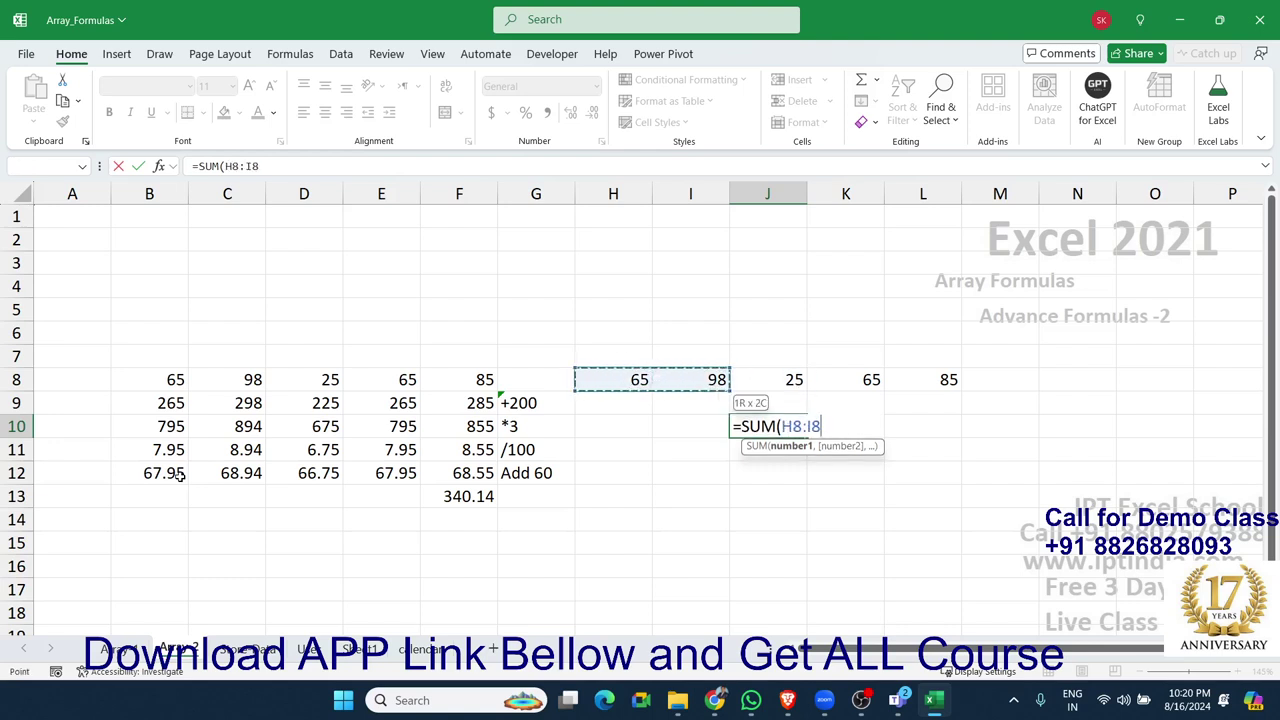
pyautogui.hotkey('shift', 'Right')
pyautogui.hotkey('shift', 'Right')
pyautogui.hotkey('shift', 'Right')
pyautogui.write('+2')
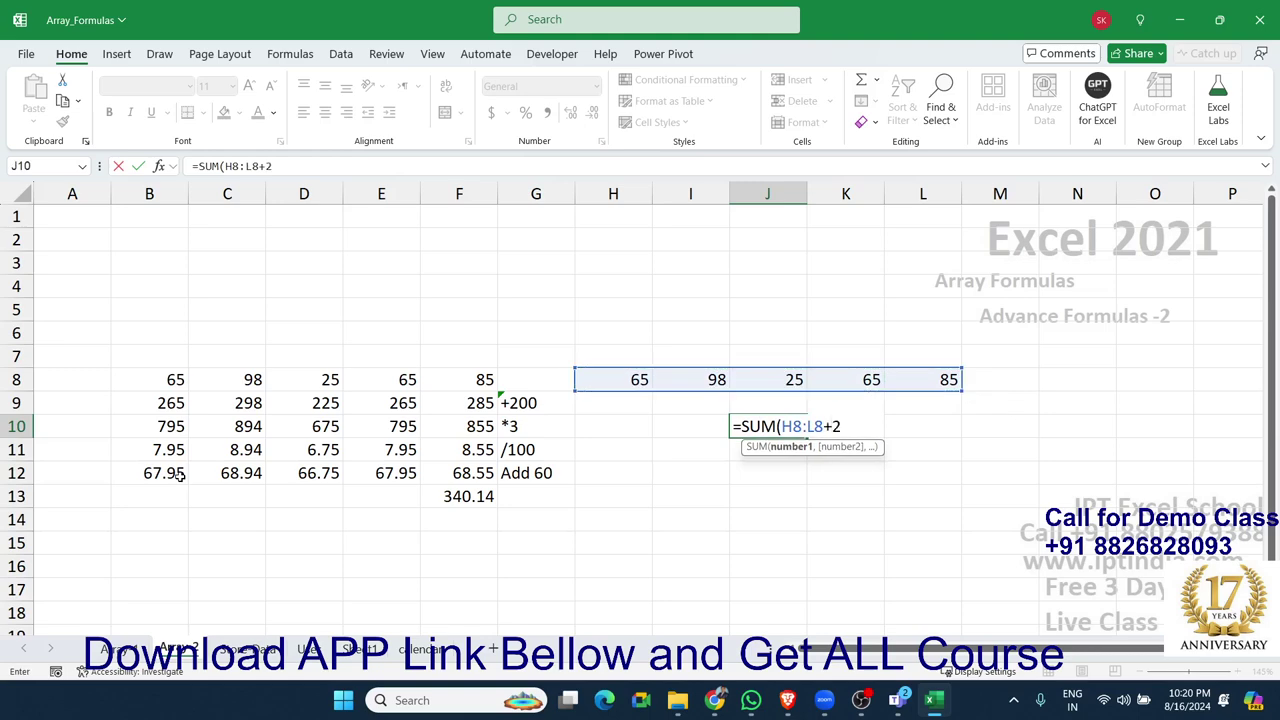
pyautogui.write('00*')
pyautogui.write('3/1')
pyautogui.write('00+6')
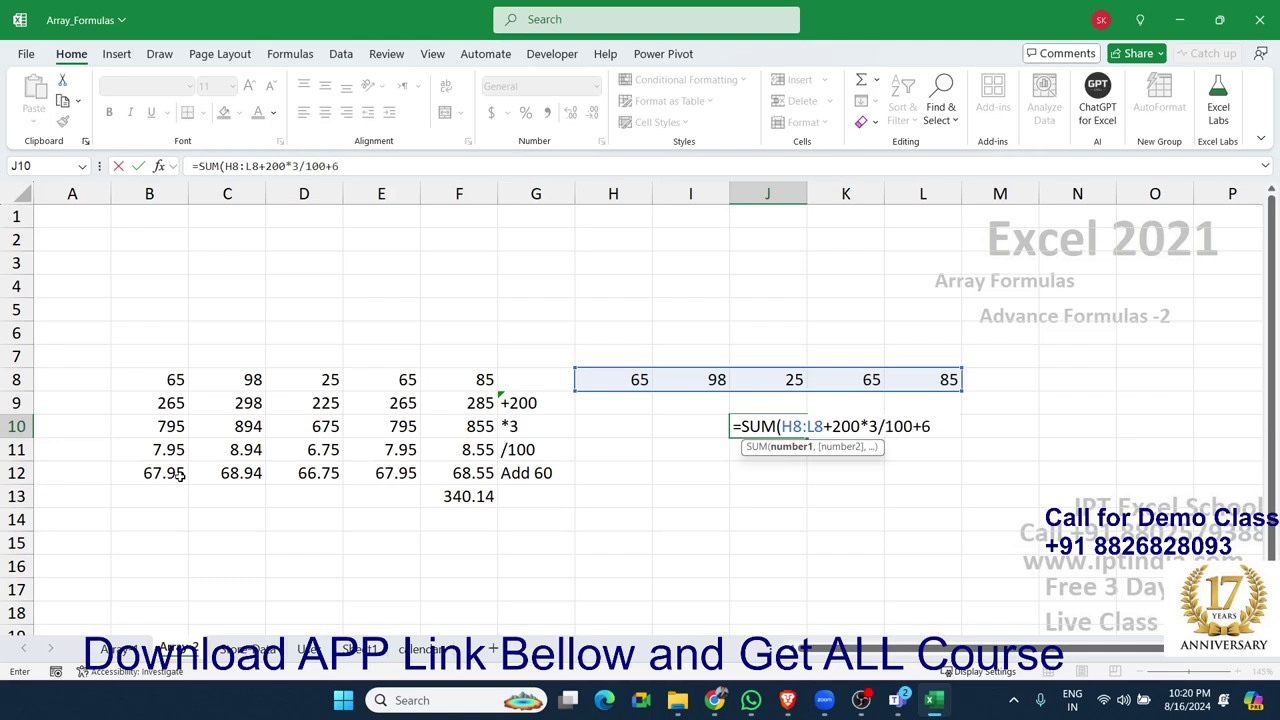
pyautogui.write('0')
pyautogui.press('Return')
pyautogui.press('Up')
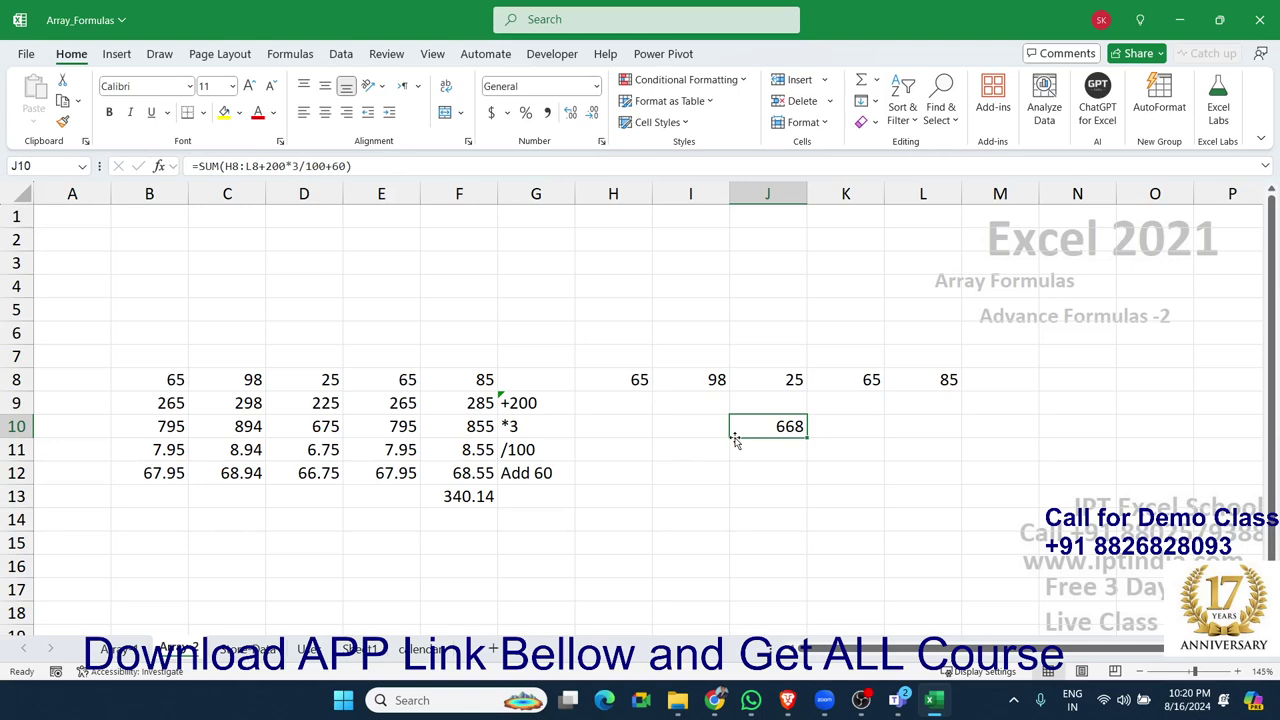
# Step: Bracket J10's formula as =SUM((((H8:L8+200)*3)/100)+60) so it returns 340.14
pyautogui.doubleClick(737, 425)
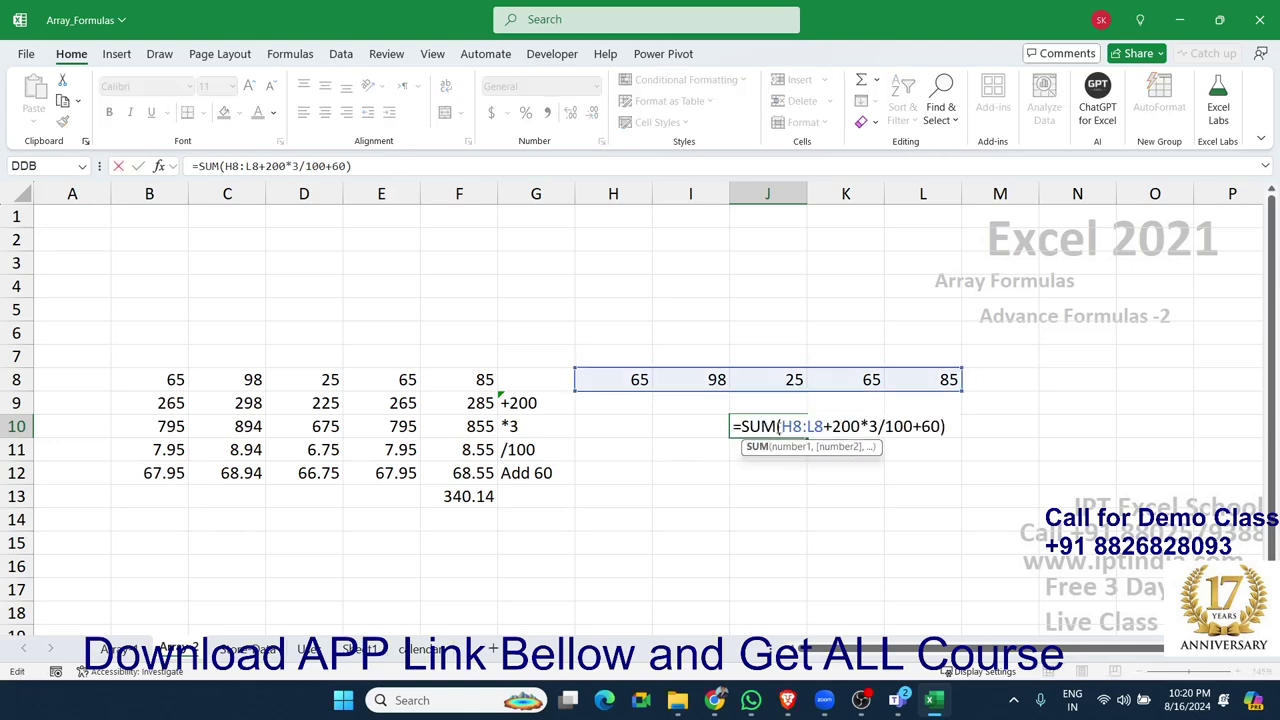
pyautogui.write('(')
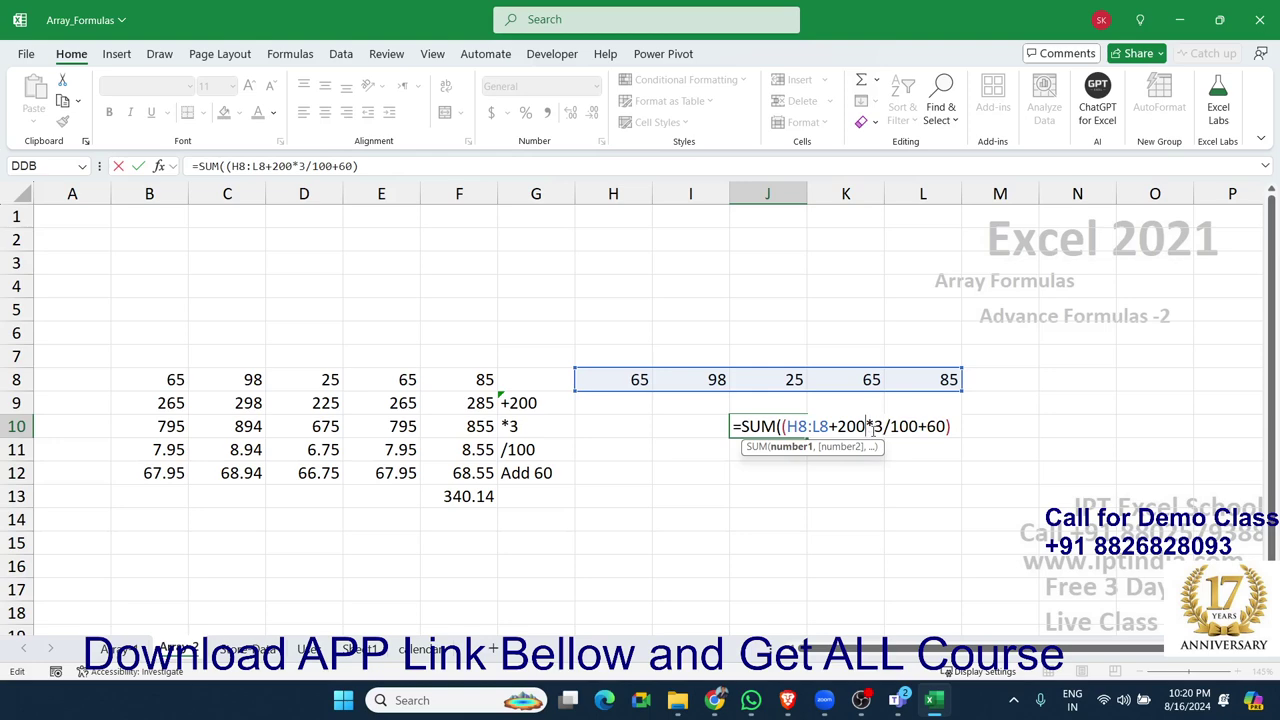
pyautogui.write(')')
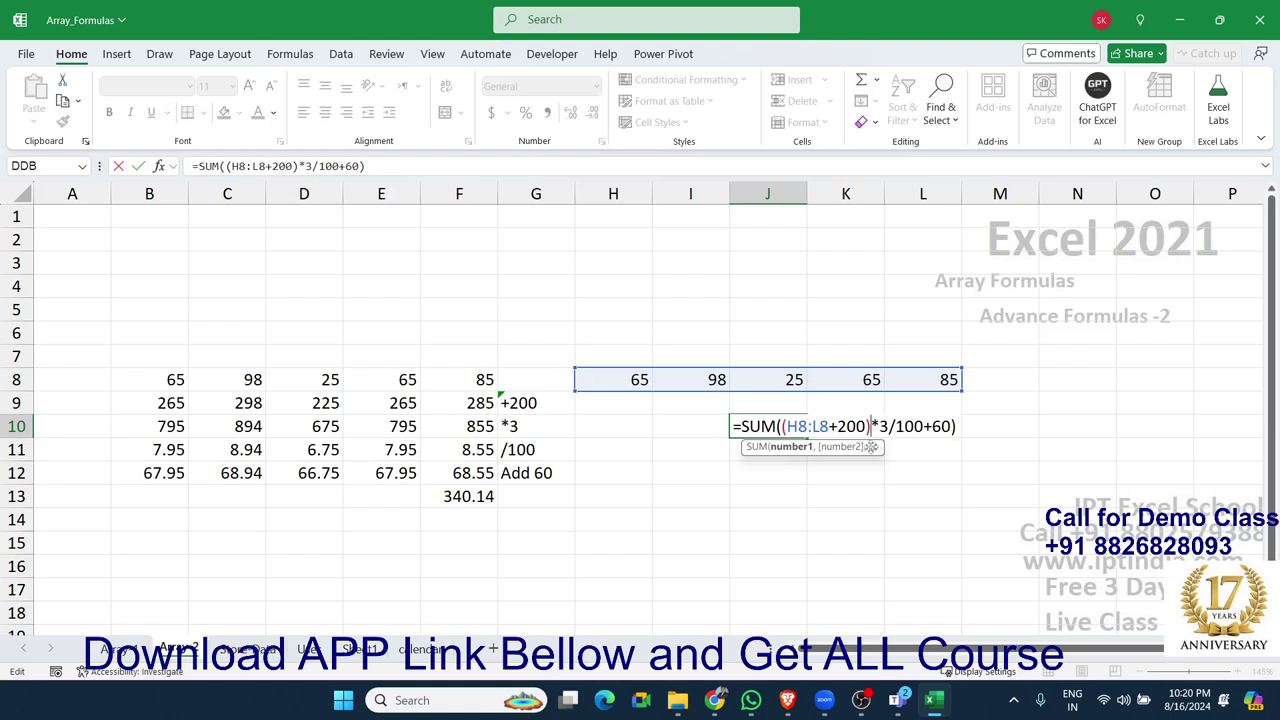
pyautogui.click(786, 426)
pyautogui.write('(')
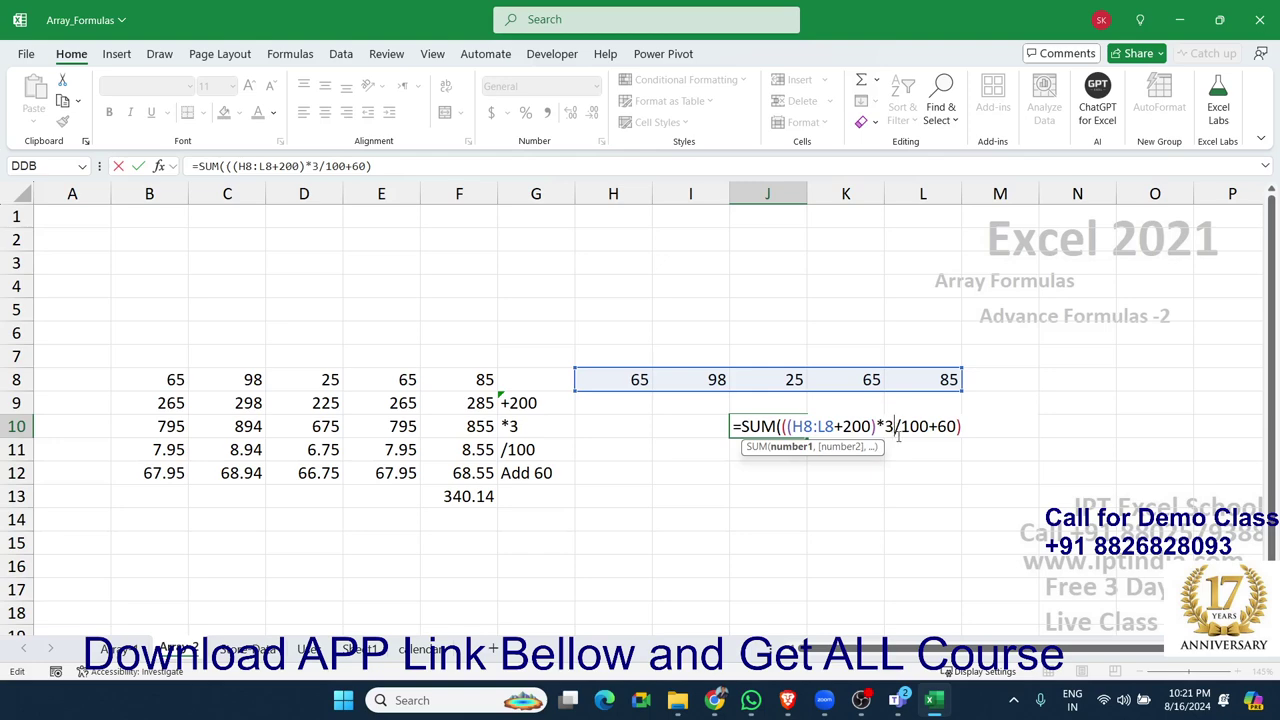
pyautogui.click(896, 426)
pyautogui.write(')')
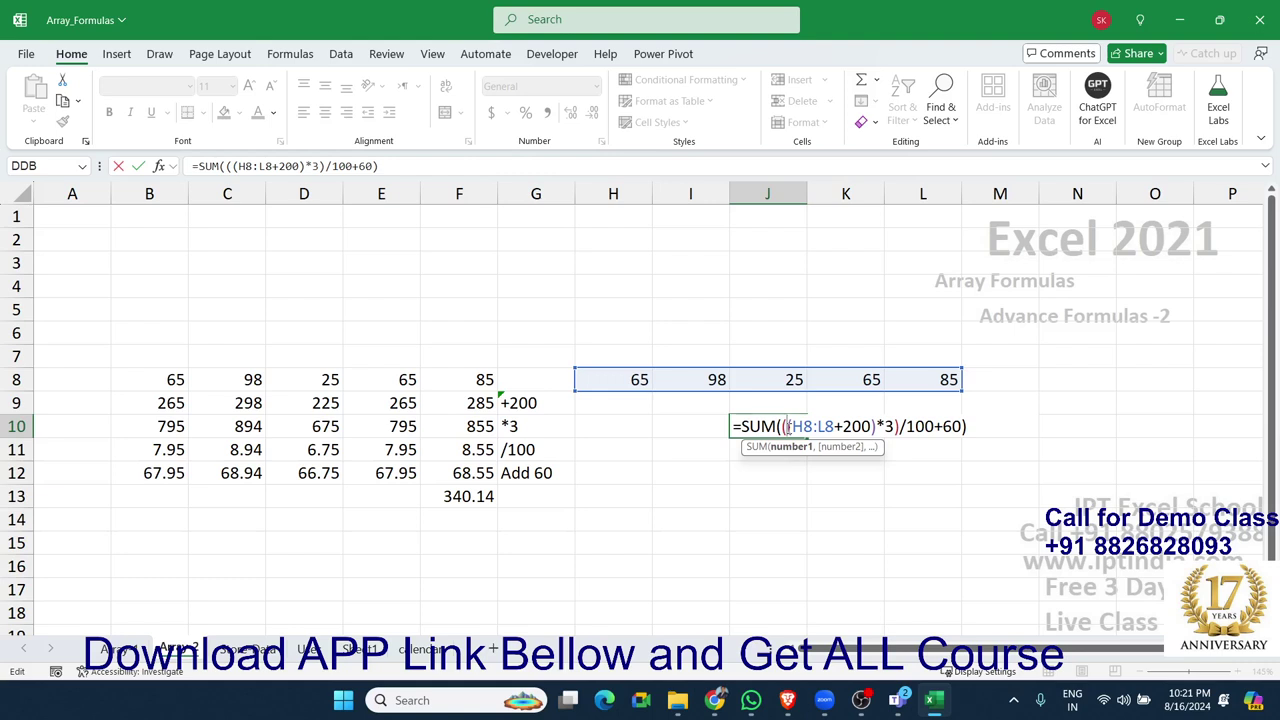
pyautogui.click(787, 426)
pyautogui.write('(')
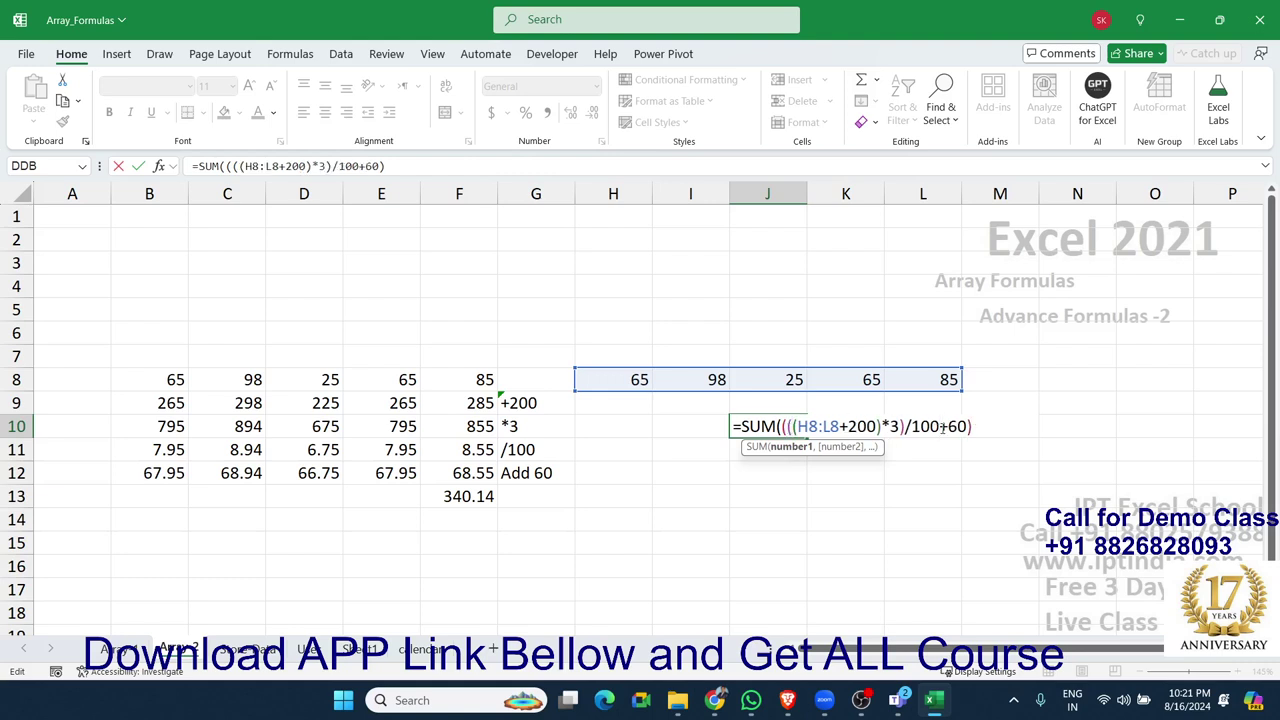
pyautogui.click(942, 426)
pyautogui.write(')')
pyautogui.press('Return')
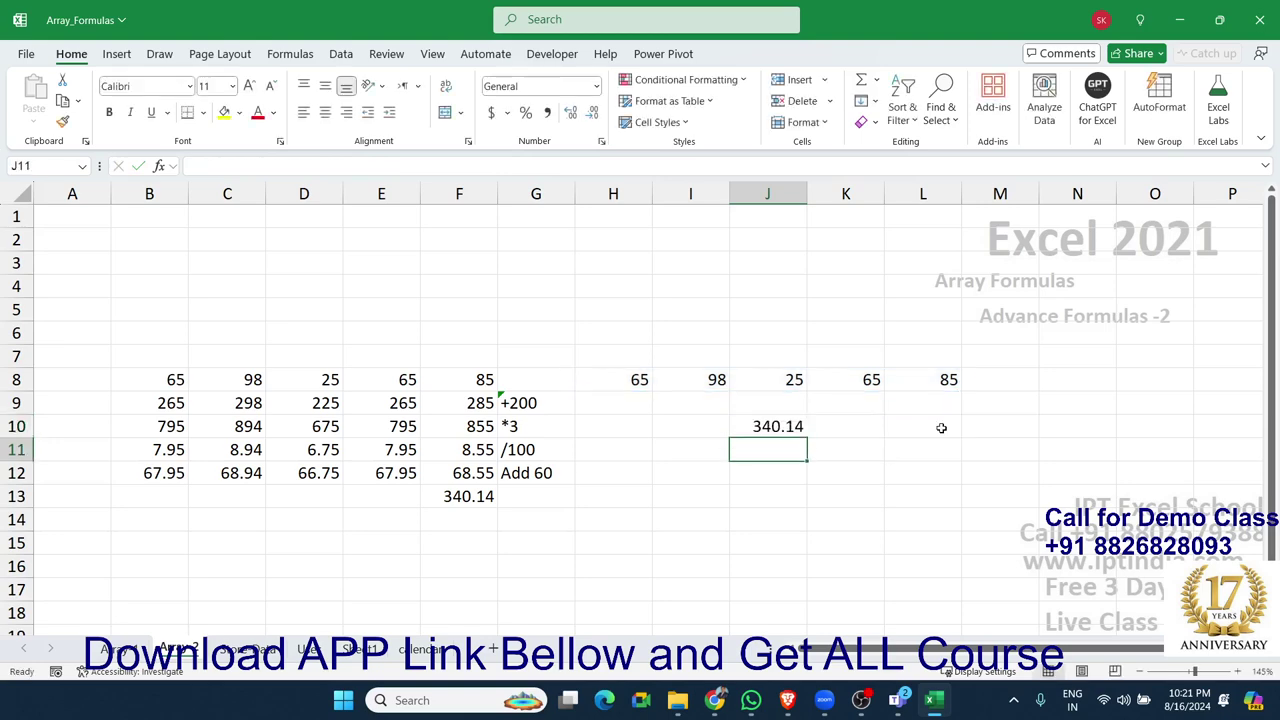
# Step: Compare the F13 total and rows 9–12 with J10's array formula, then return to Array 1
pyautogui.press('Up')
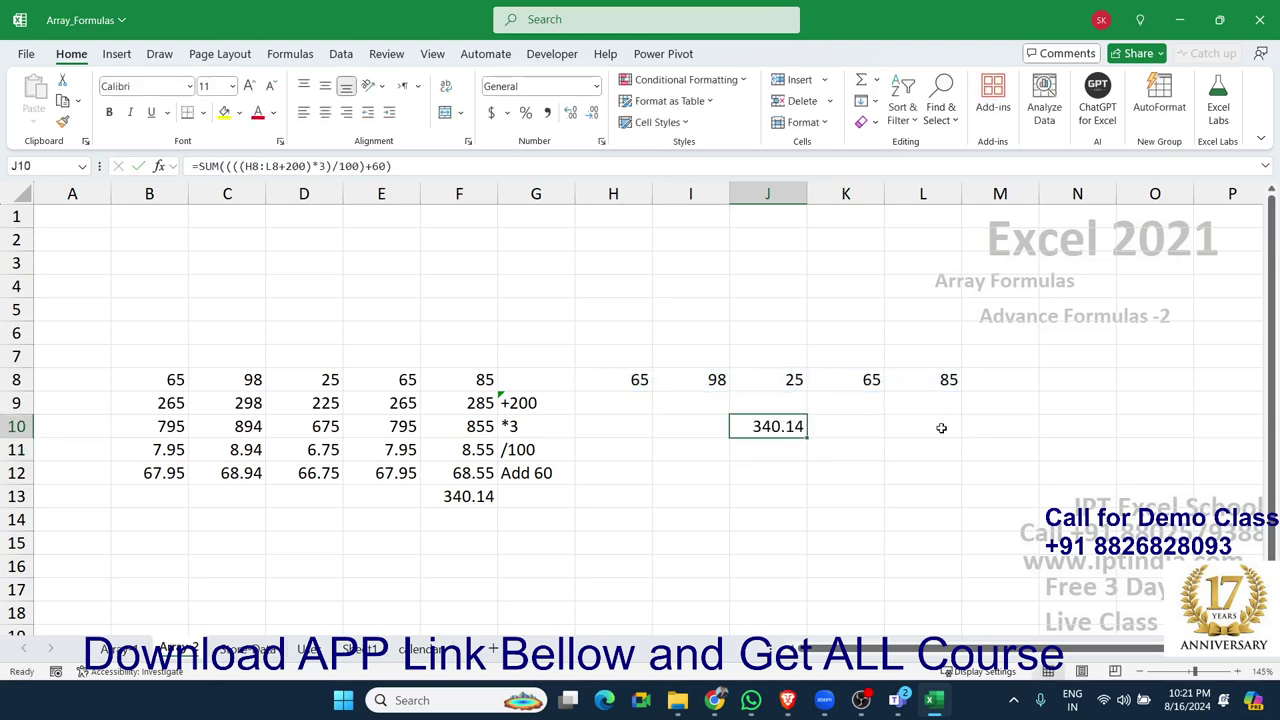
pyautogui.click(469, 496)
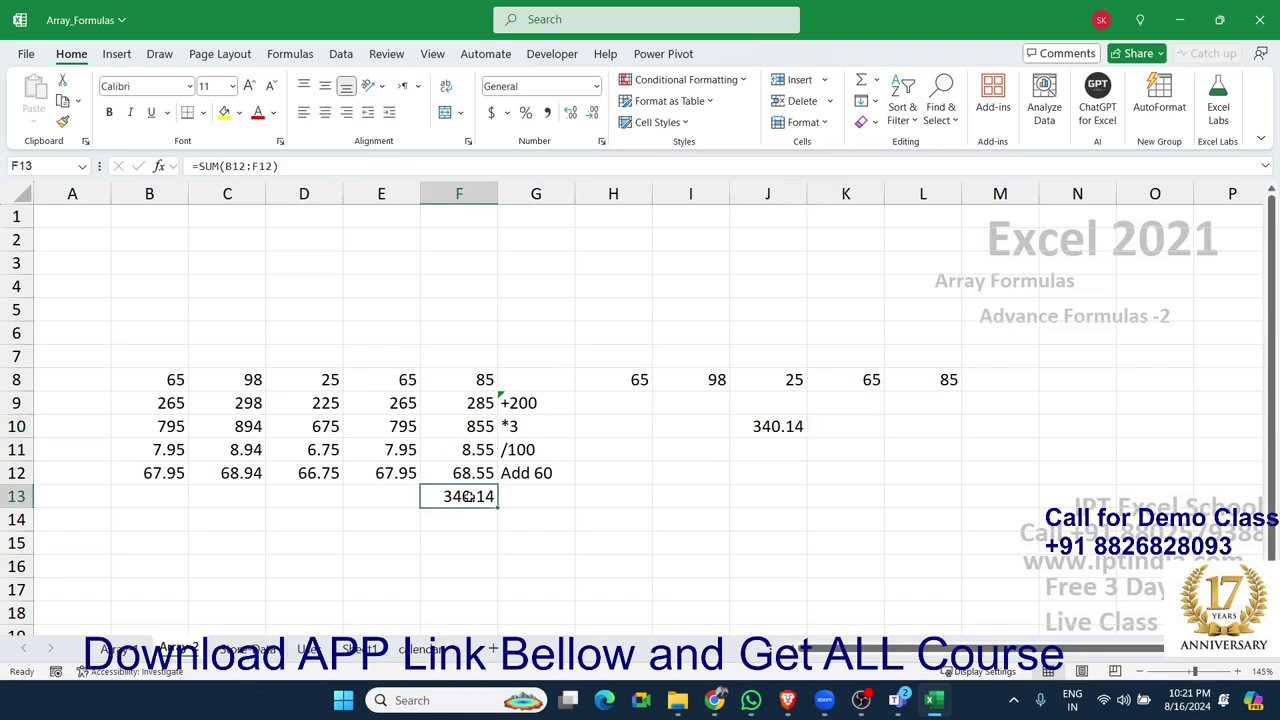
pyautogui.moveTo(470, 474); pyautogui.dragTo(173, 407)
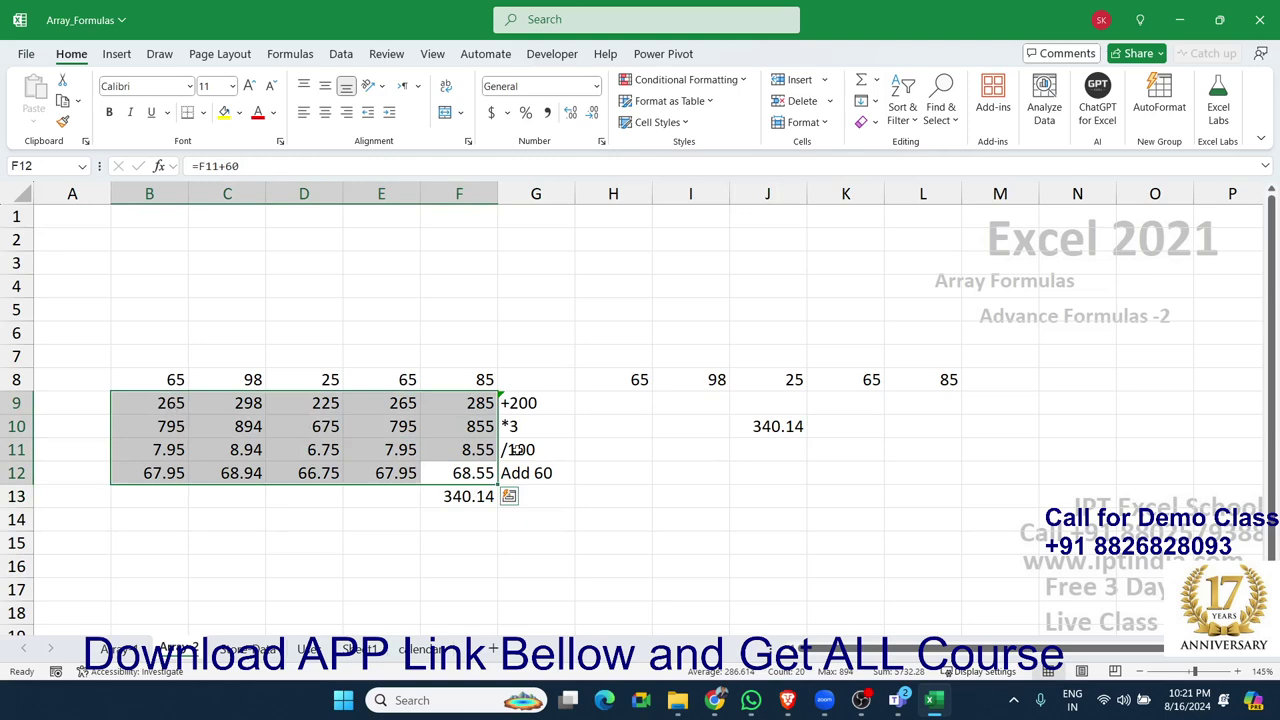
pyautogui.click(790, 426)
pyautogui.doubleClick(790, 426)
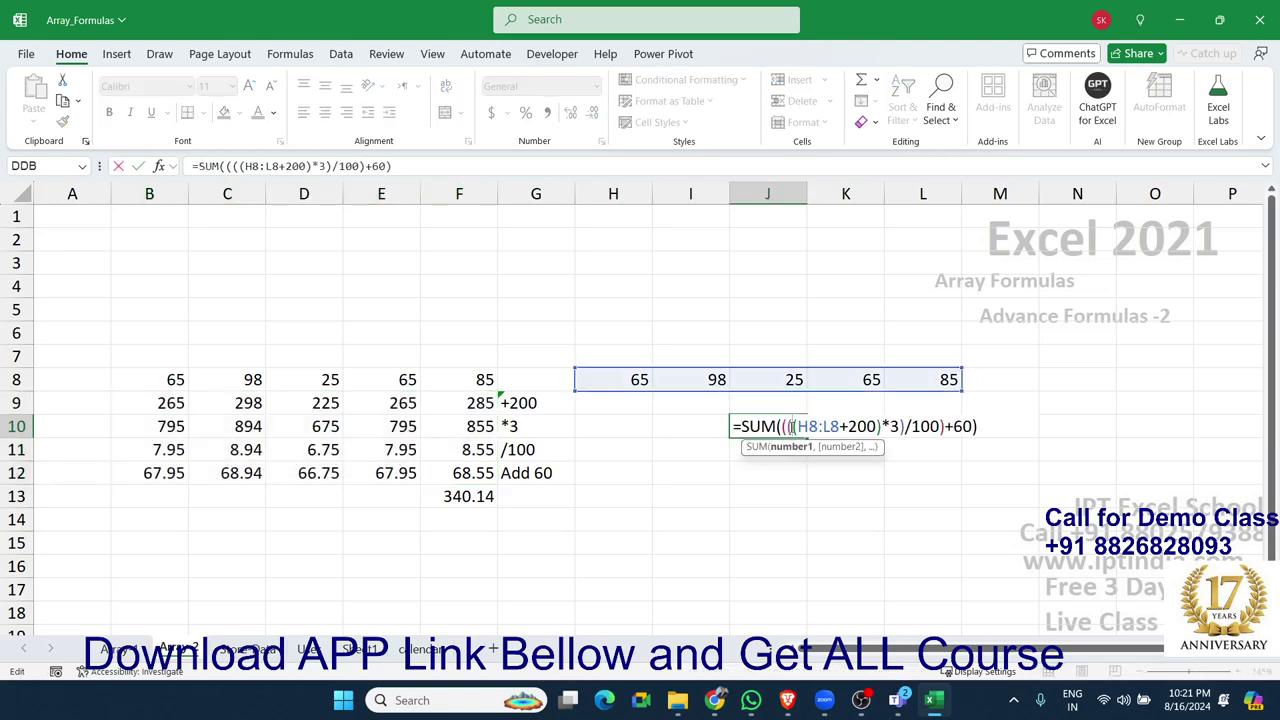
pyautogui.press('Return')
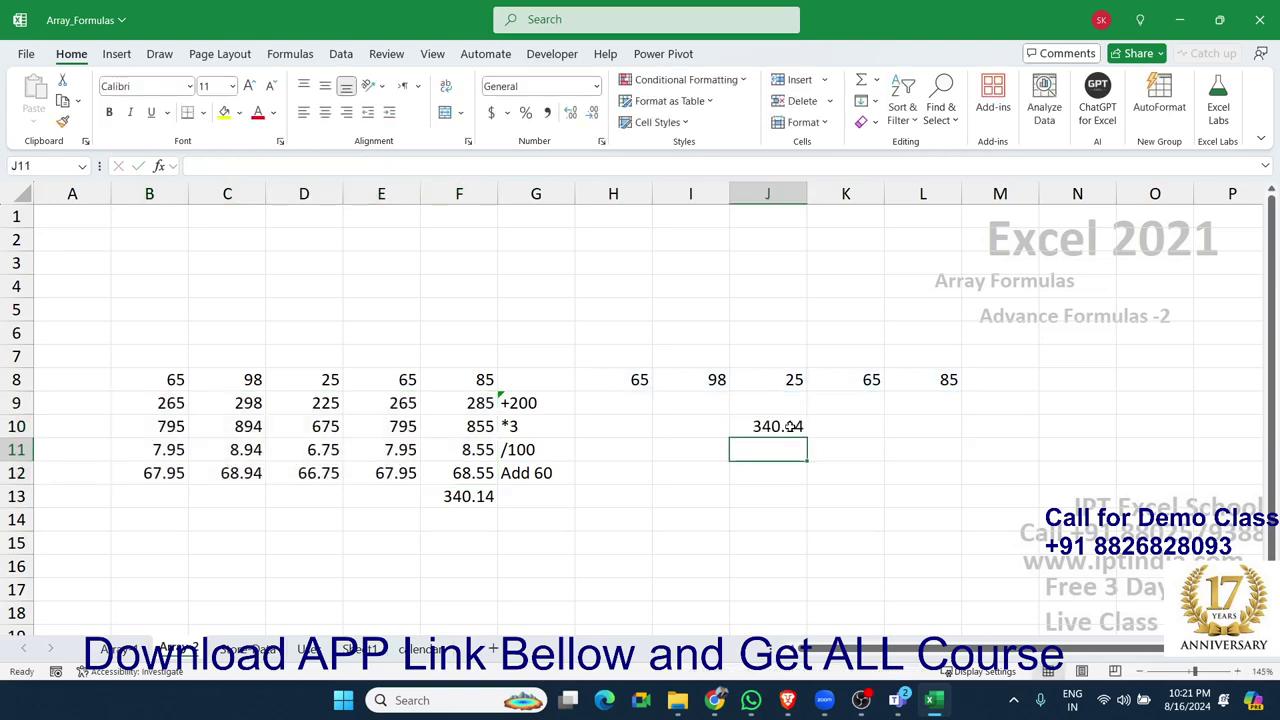
pyautogui.click(128, 652)
pyautogui.scroll(4, 242, 500)
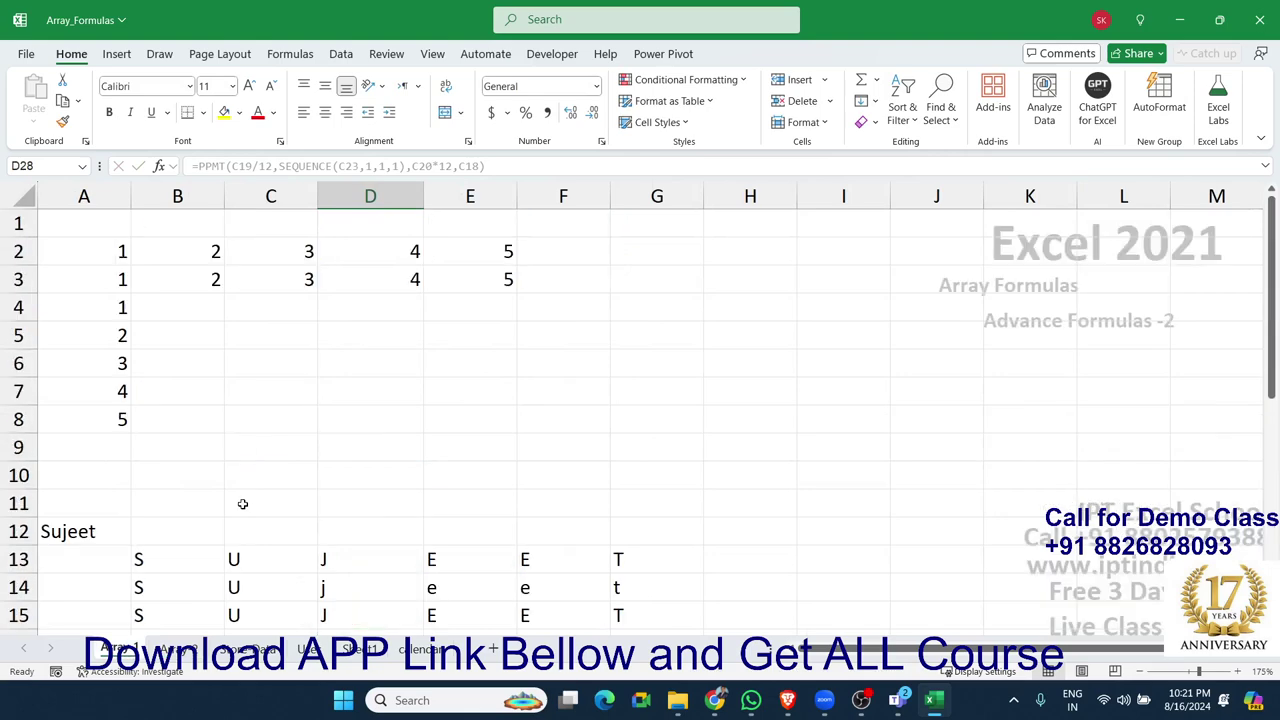
# Step: Inspect the letter-splitting MID formulas in row 14 of Array 1
pyautogui.click(153, 570)
pyautogui.click(250, 582)
pyautogui.click(348, 578)
pyautogui.scroll(-2, 355, 580)
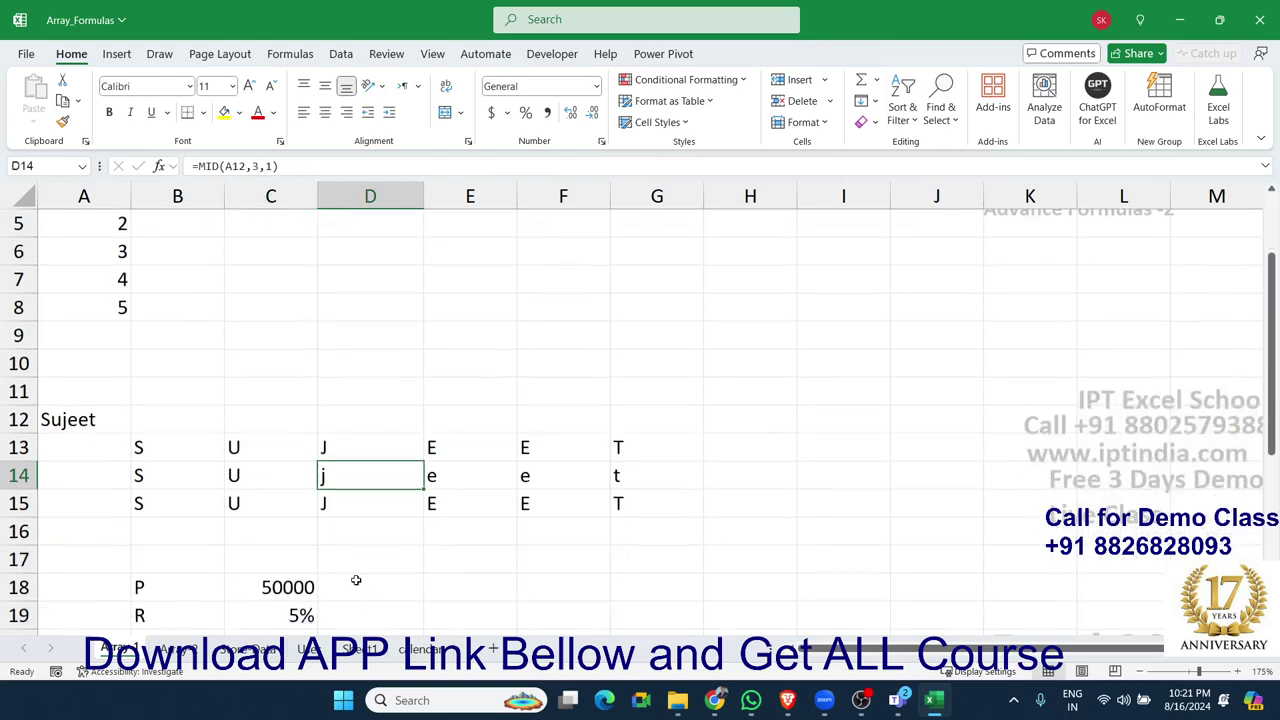
pyautogui.scroll(-2, 355, 580)
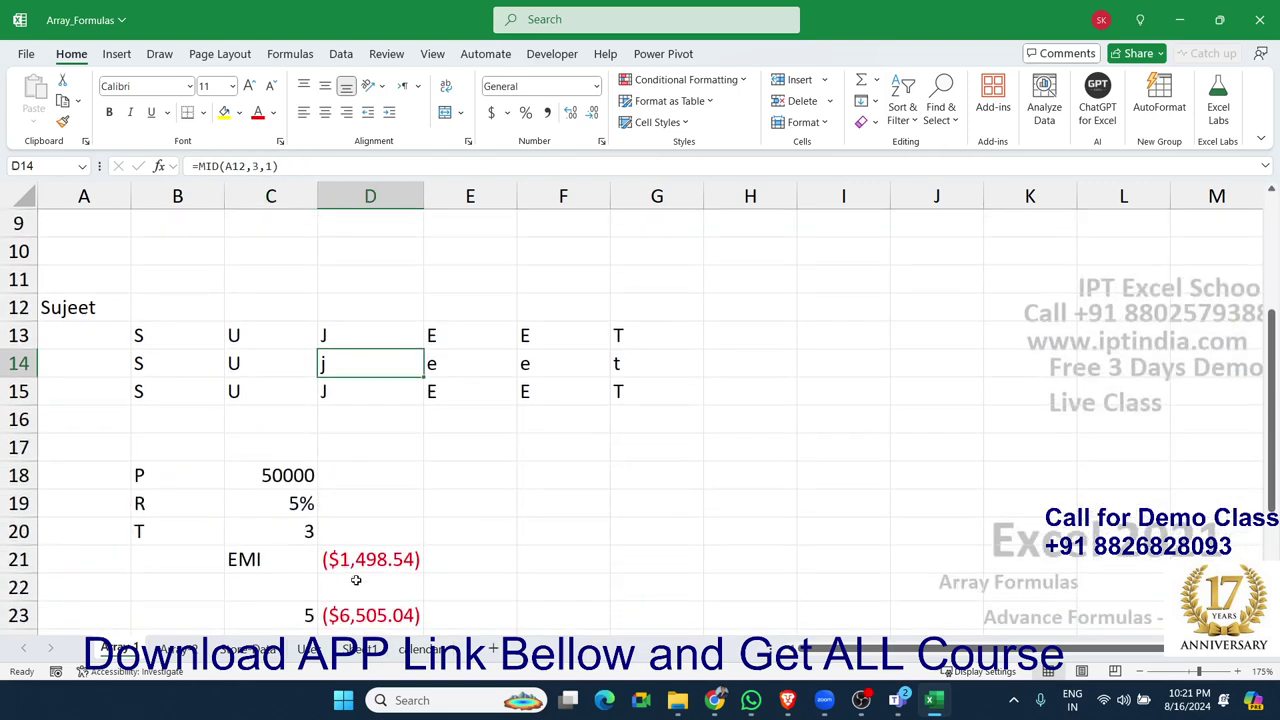
# Step: Back on Array 2, review the +200 to Add 60 step labels and the J10 array total
pyautogui.click(180, 649)
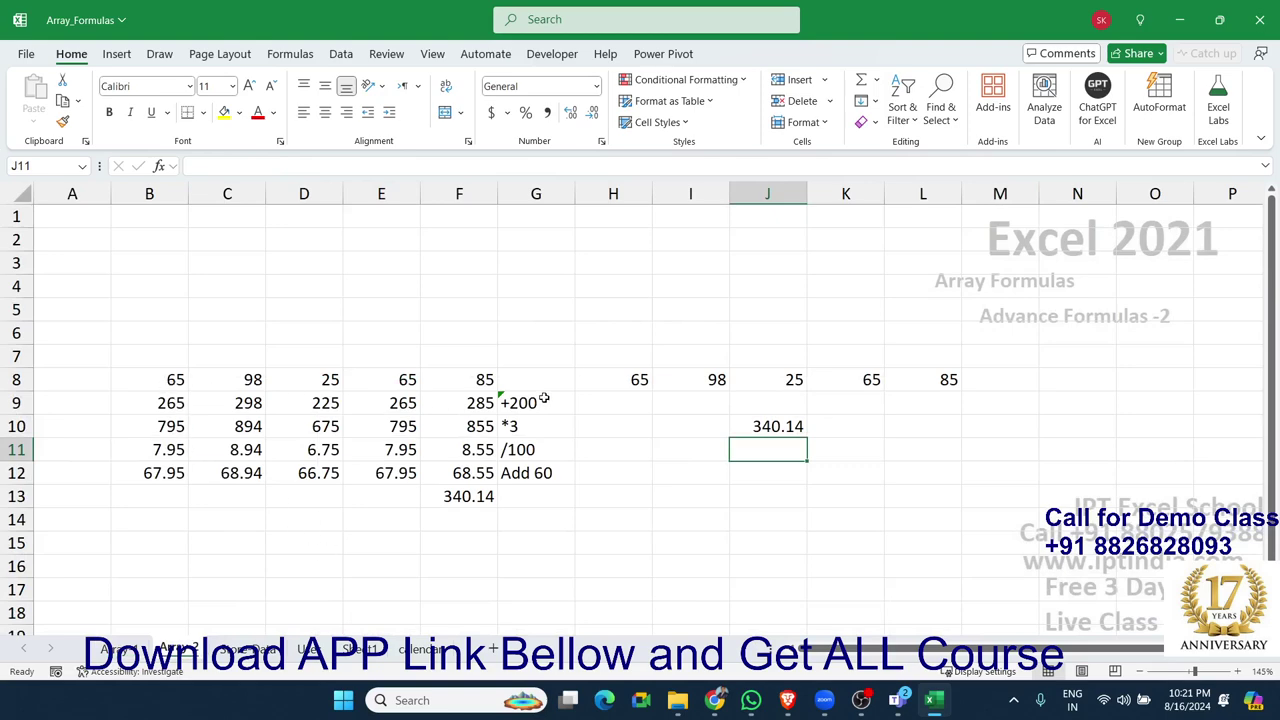
pyautogui.moveTo(544, 399); pyautogui.dragTo(545, 472)
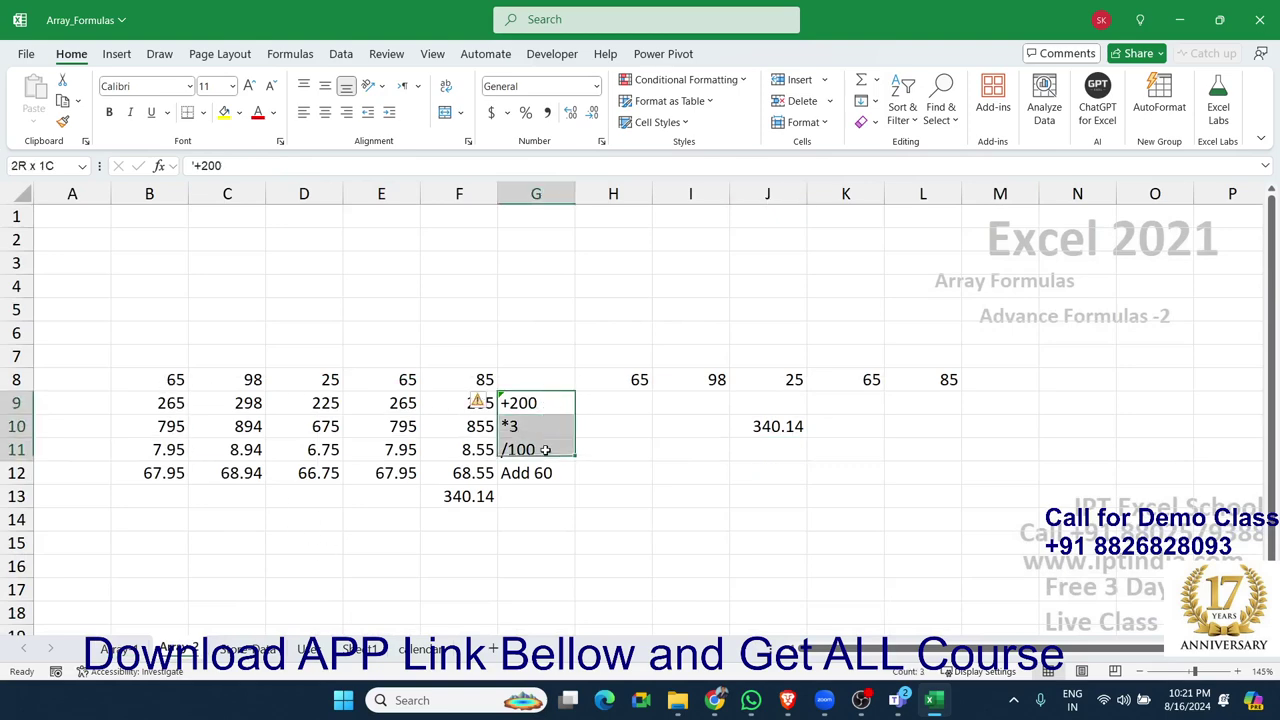
pyautogui.click(760, 436)
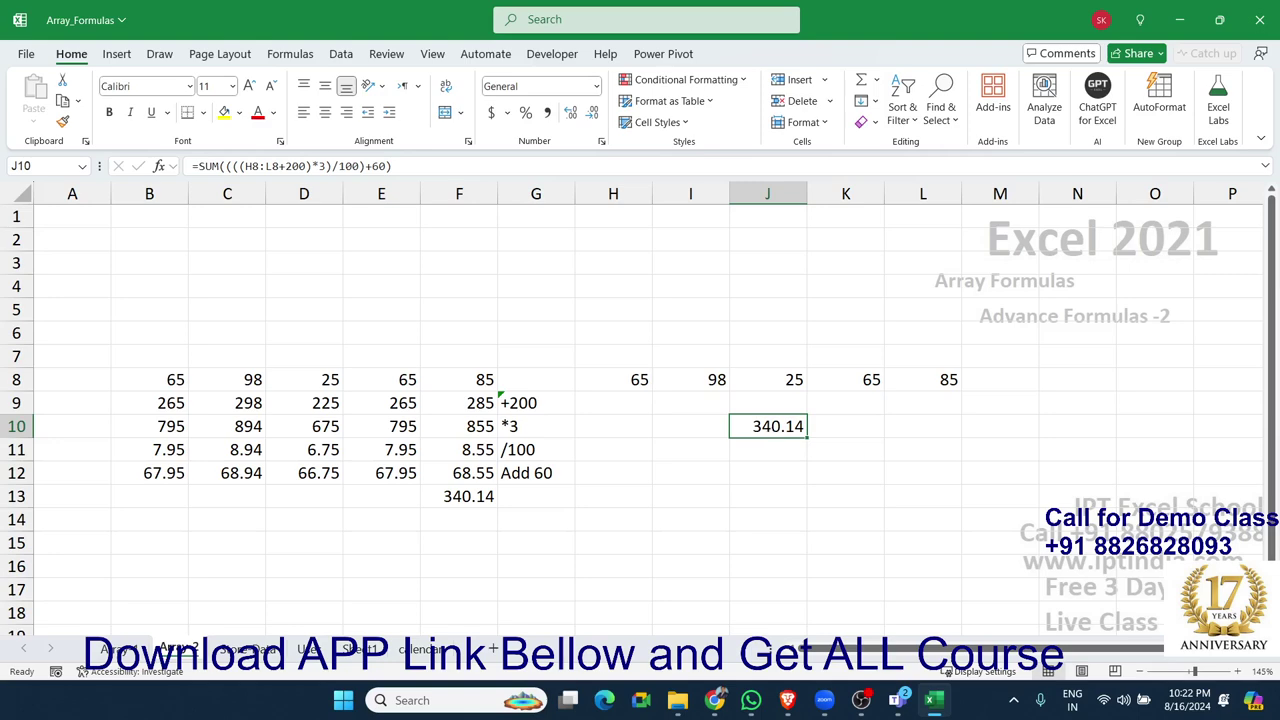
# Step: On the Store Data sheet, clear the old Name results in B2:B5 and the array text in E3
pyautogui.click(258, 646)
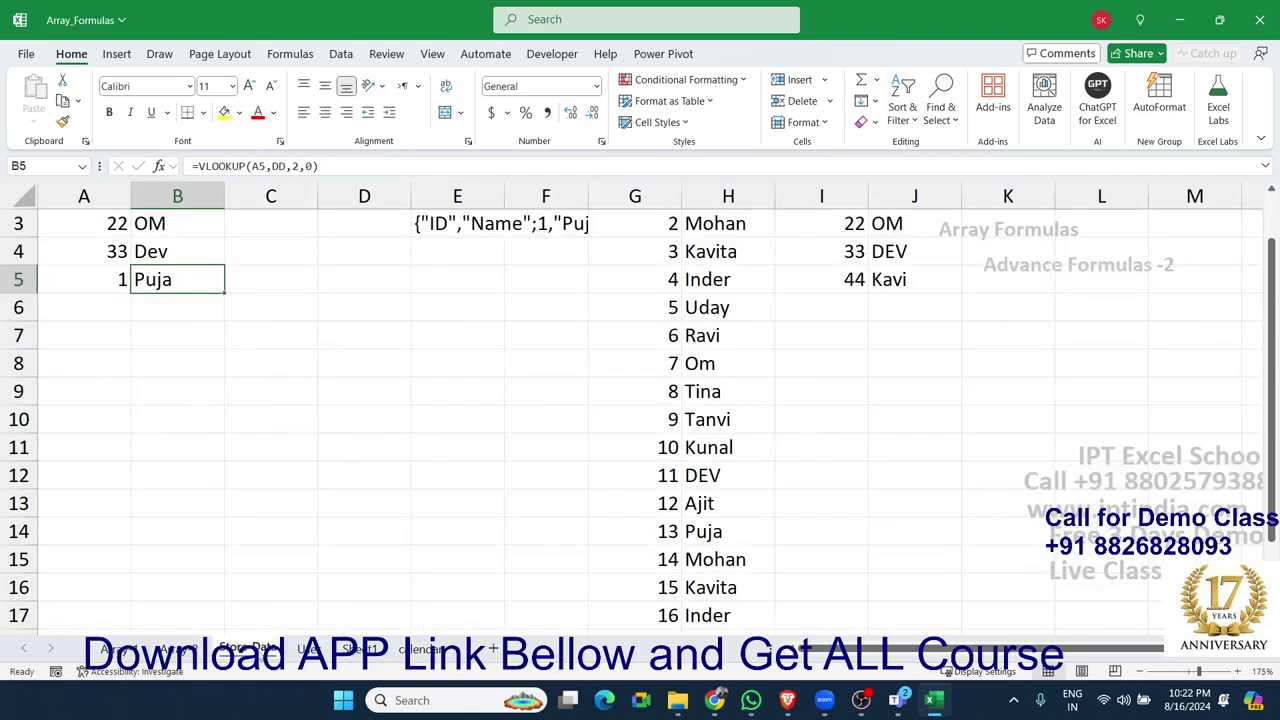
pyautogui.click(427, 543)
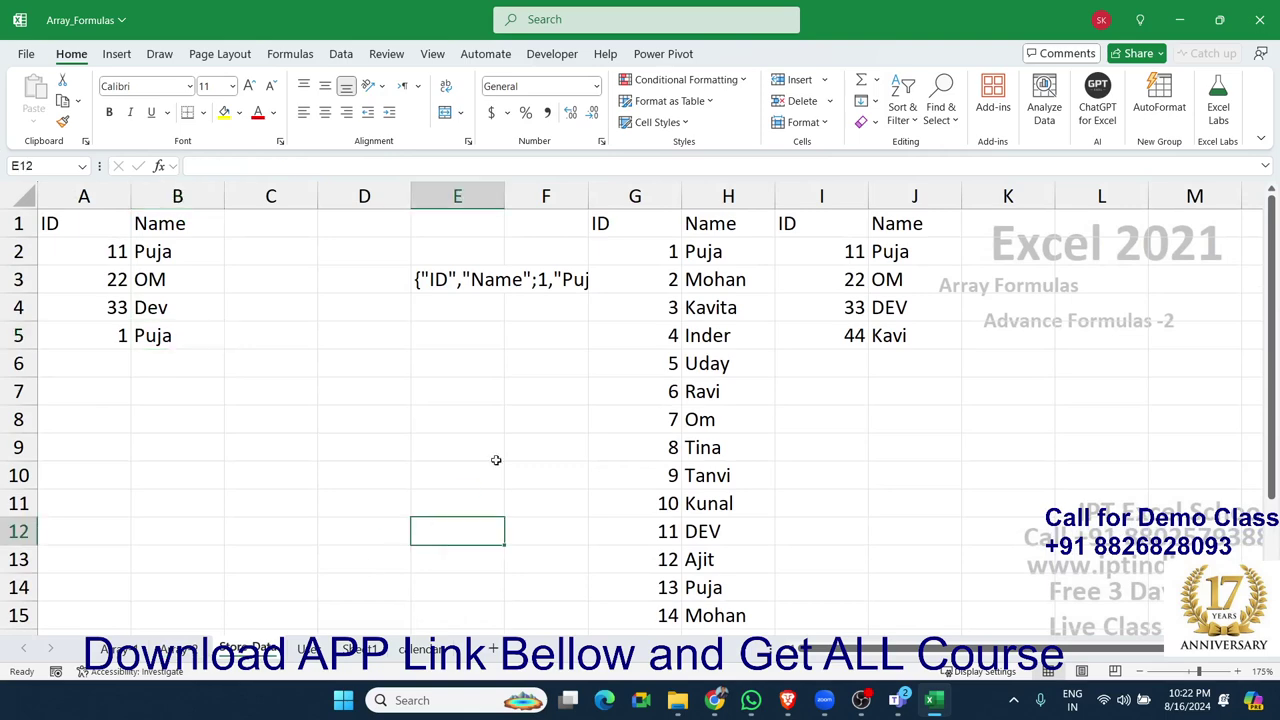
pyautogui.click(712, 364)
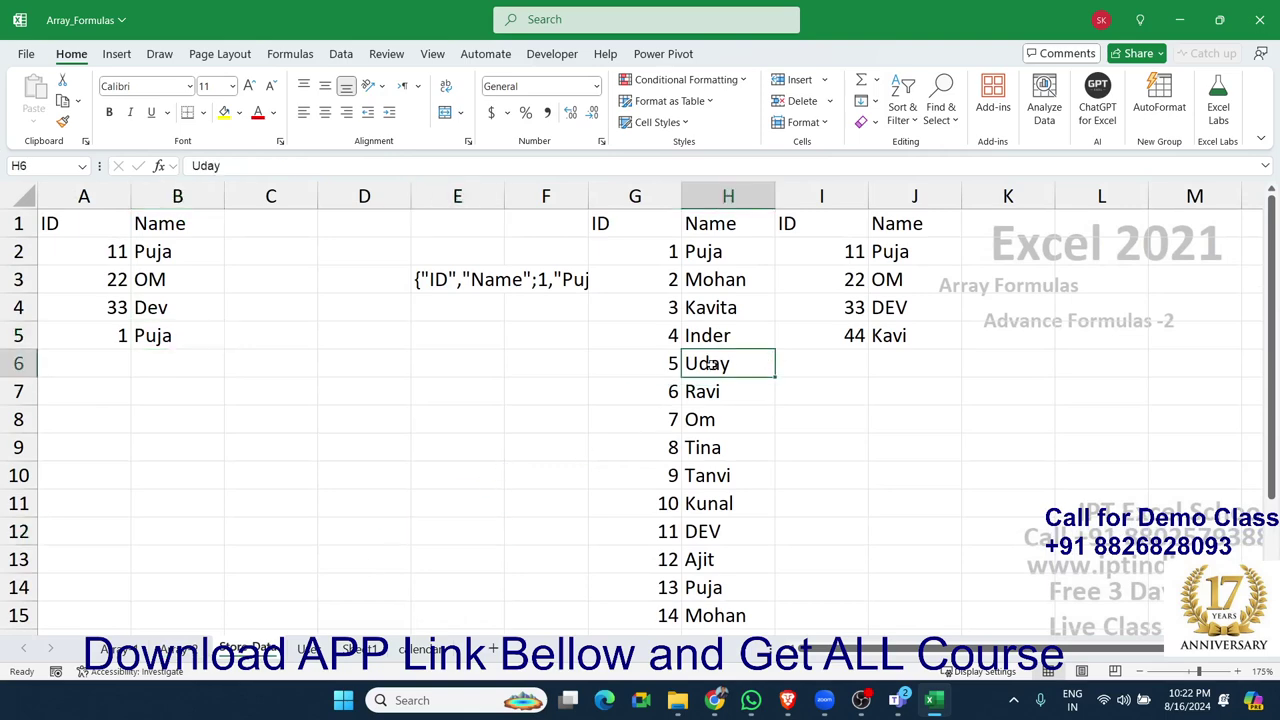
pyautogui.click(651, 289)
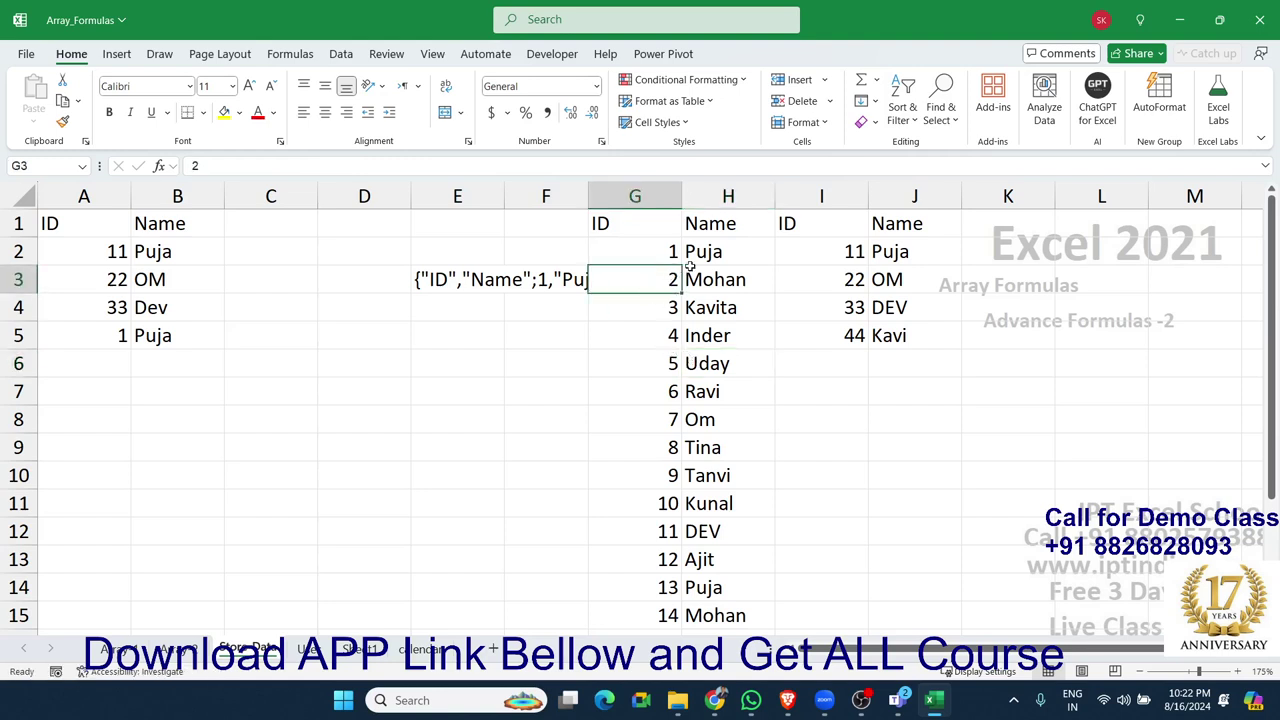
pyautogui.click(689, 268)
pyautogui.click(229, 296)
pyautogui.moveTo(177, 250); pyautogui.dragTo(174, 336)
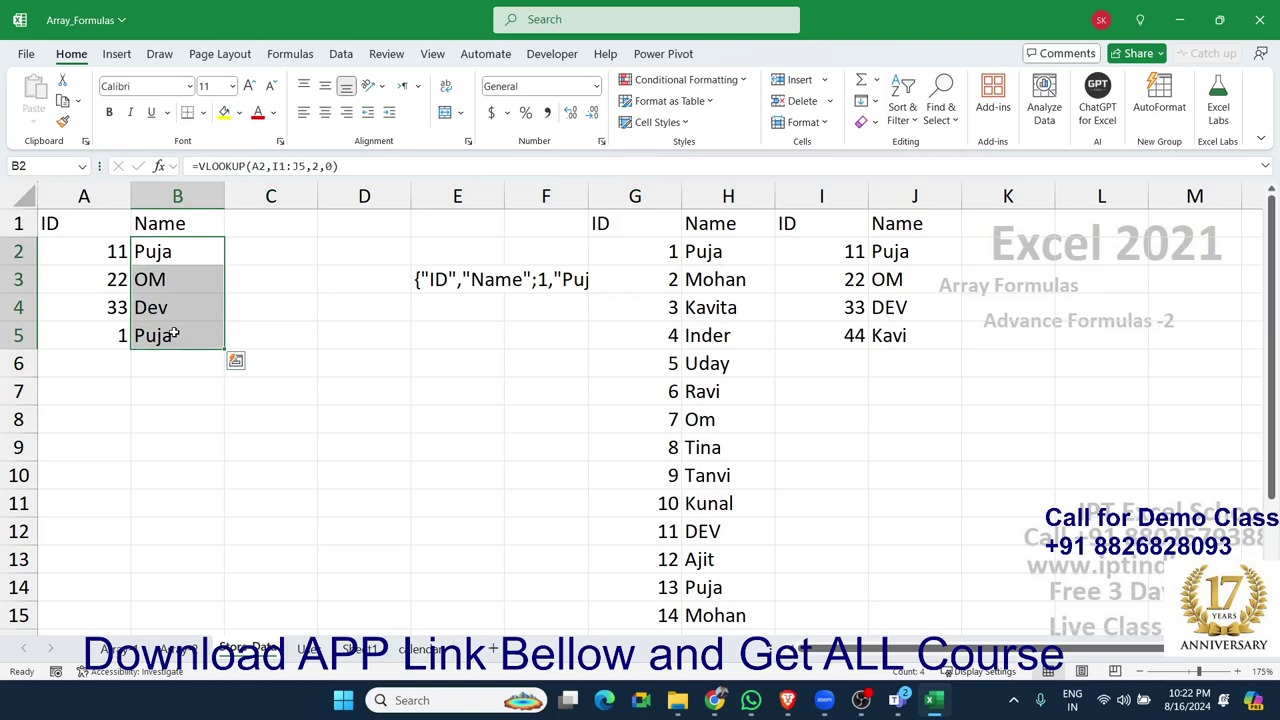
pyautogui.press('Delete')
pyautogui.press('Right')
pyautogui.press('Right')
pyautogui.press('Right')
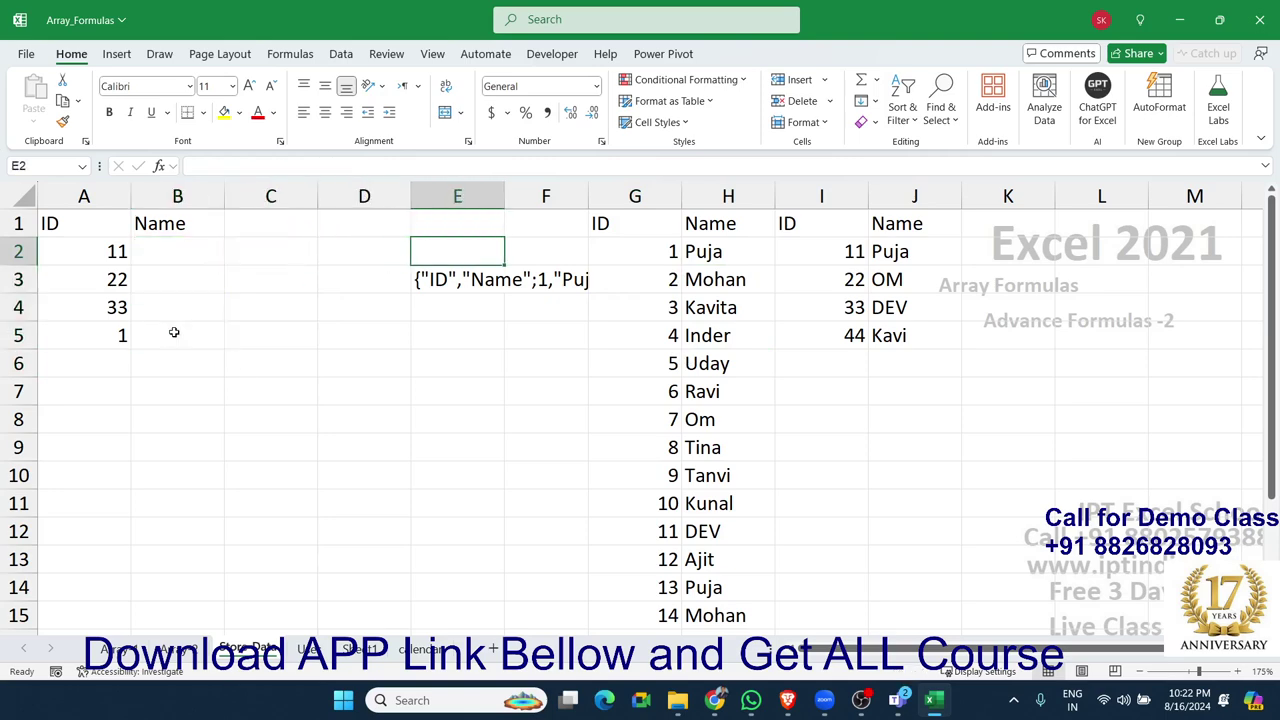
pyautogui.press('Down')
pyautogui.press('Delete')
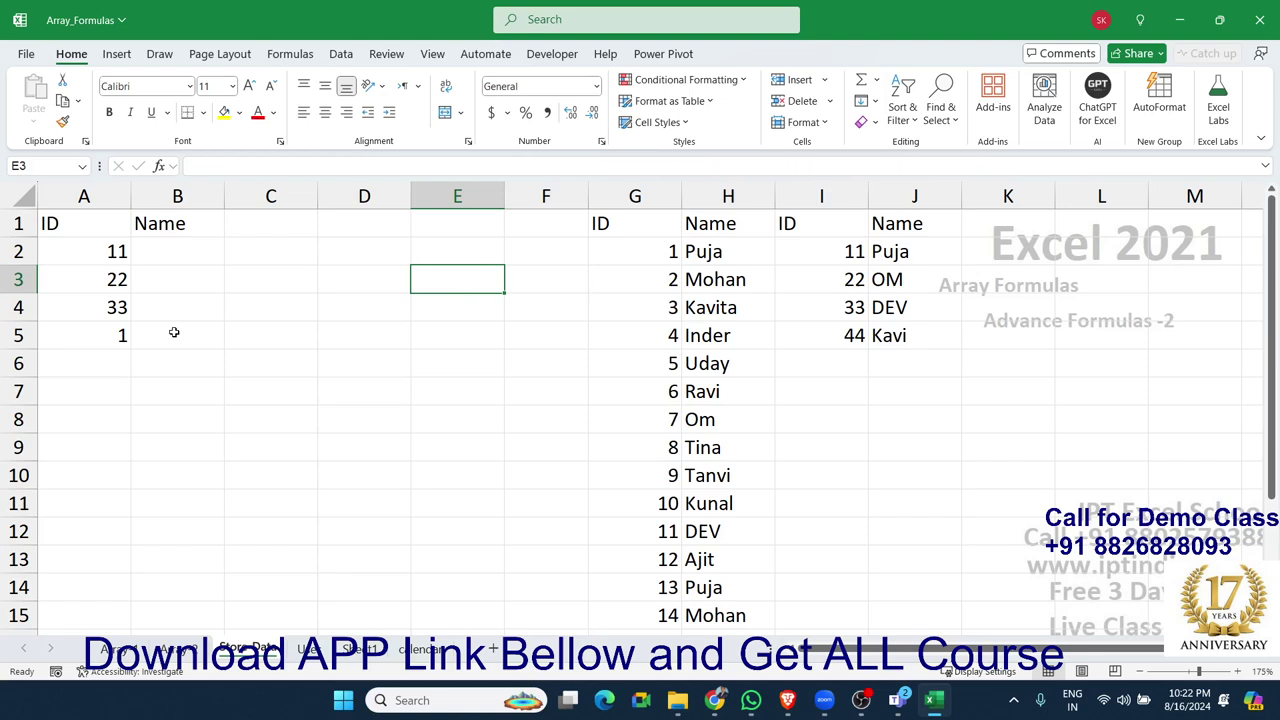
# Step: In B2 enter =VLOOKUP(A2,G:H,2,0) to return the name for ID 11
pyautogui.press('Left')
pyautogui.press('Left')
pyautogui.press('Right')
pyautogui.press('Right')
pyautogui.press('Right')
pyautogui.press('Right')
pyautogui.press('Right')
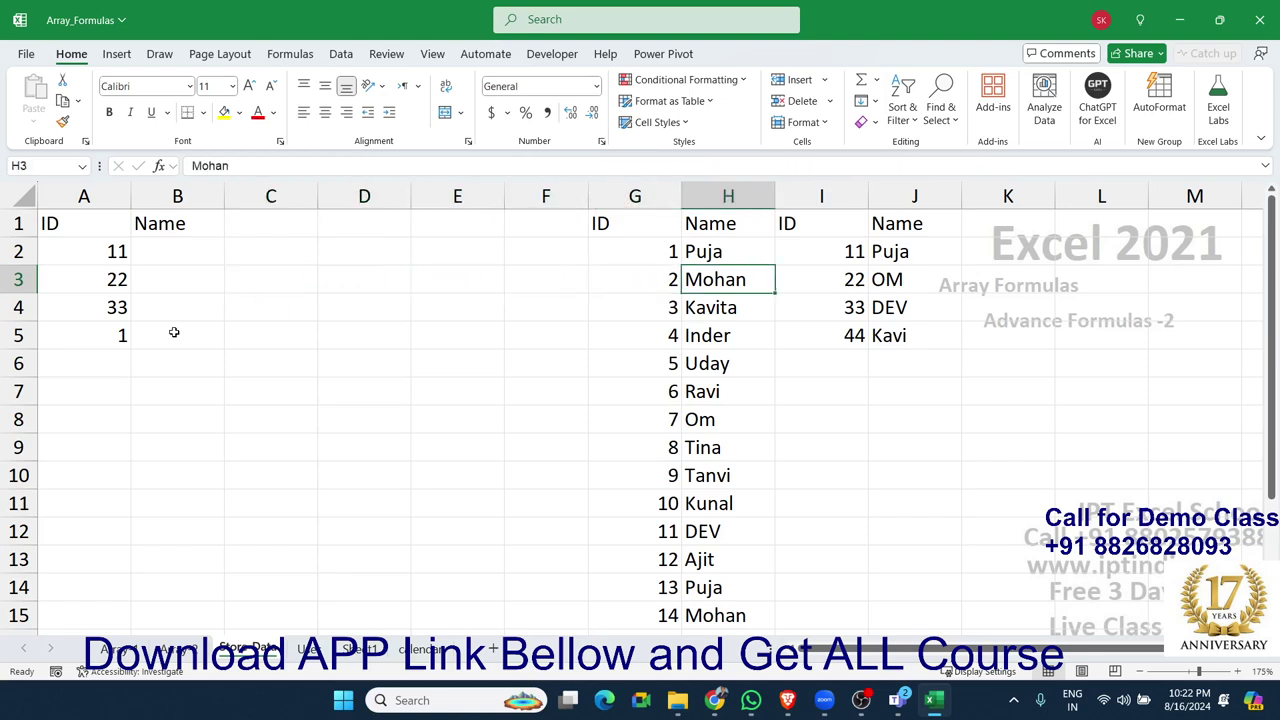
pyautogui.hotkey('ctrl', 'Down')
pyautogui.hotkey('ctrl', 'Up')
pyautogui.press('Left')
pyautogui.press('Left')
pyautogui.press('Left')
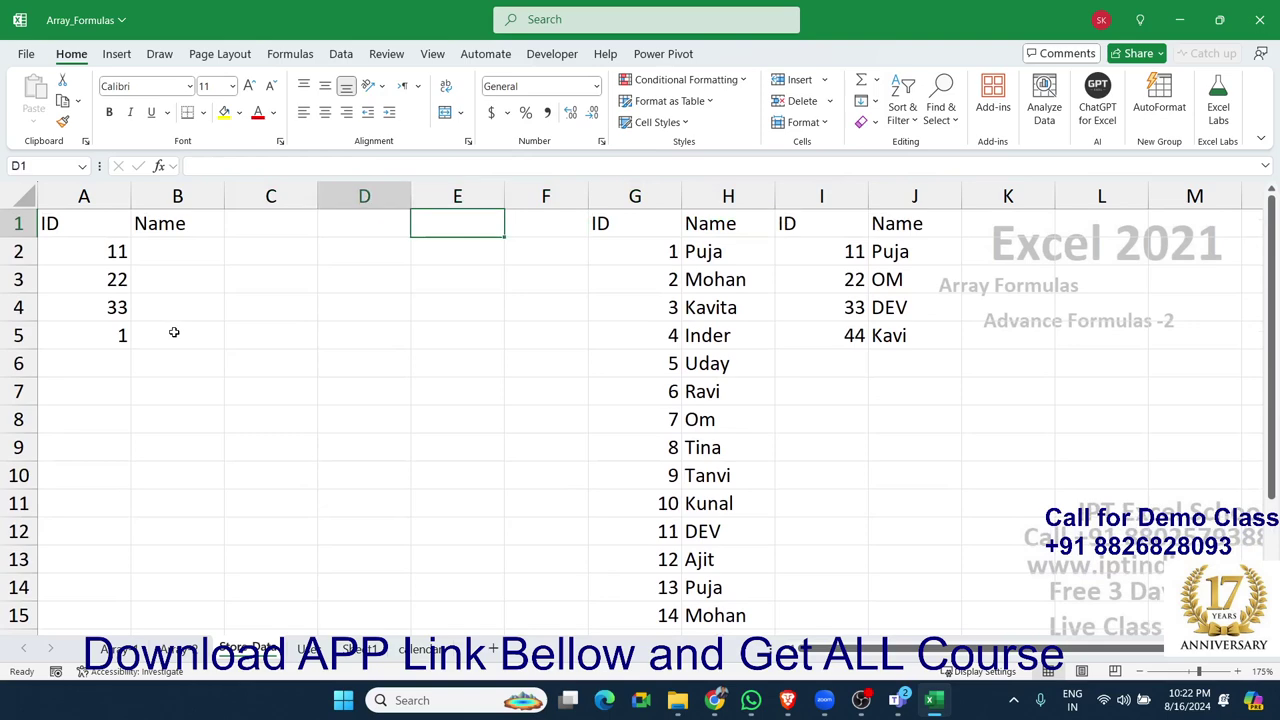
pyautogui.press('Left')
pyautogui.press('Left')
pyautogui.press('Left')
pyautogui.press('Down')
pyautogui.press('Right')
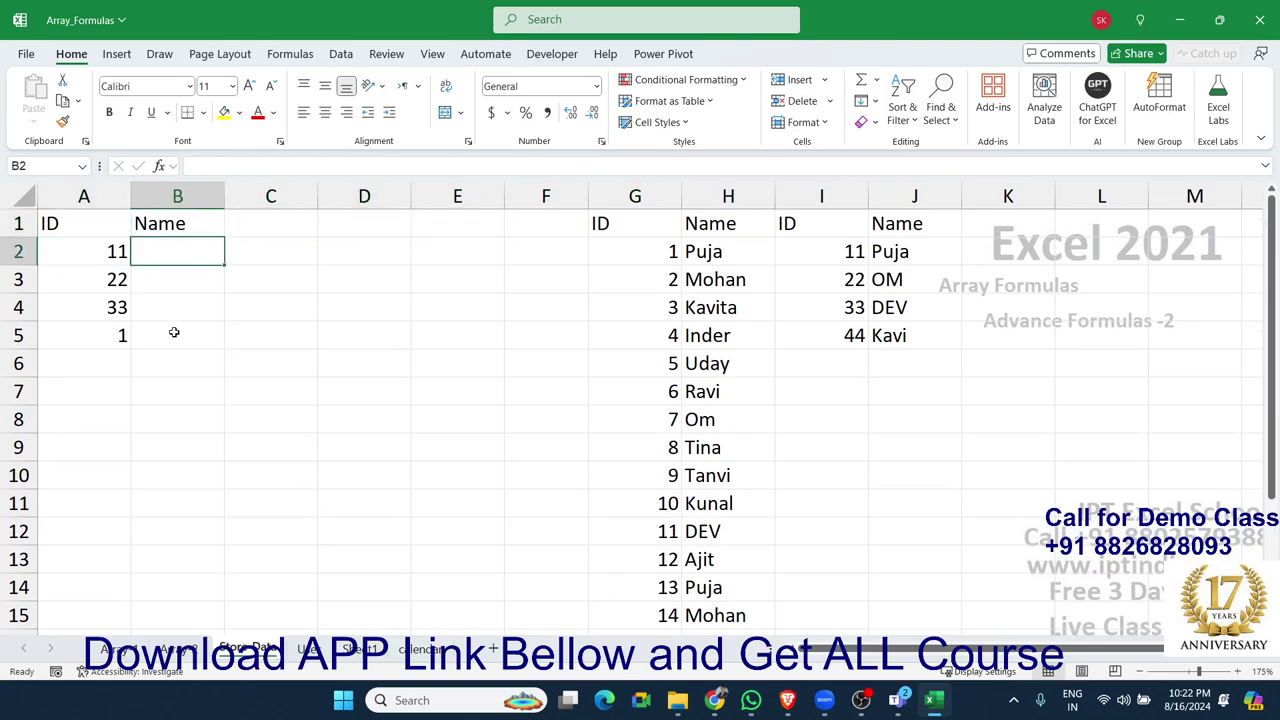
pyautogui.write('=VL')
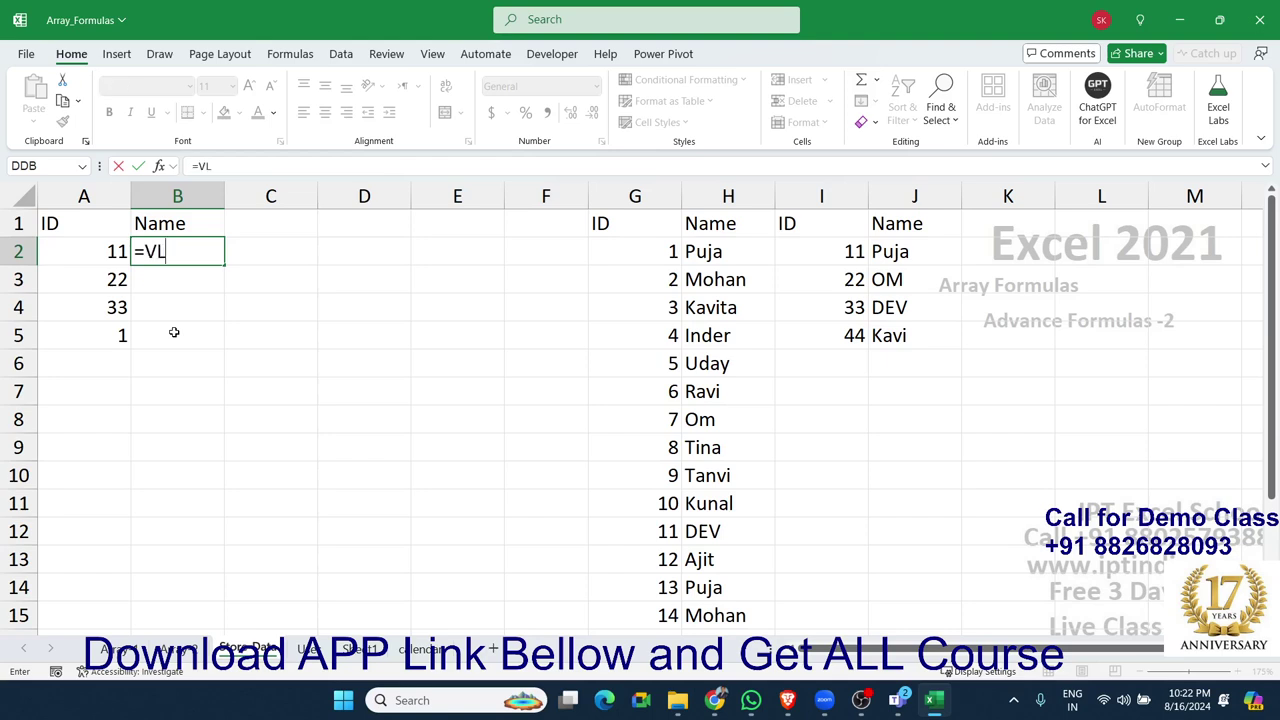
pyautogui.press('Tab')
pyautogui.press('Left')
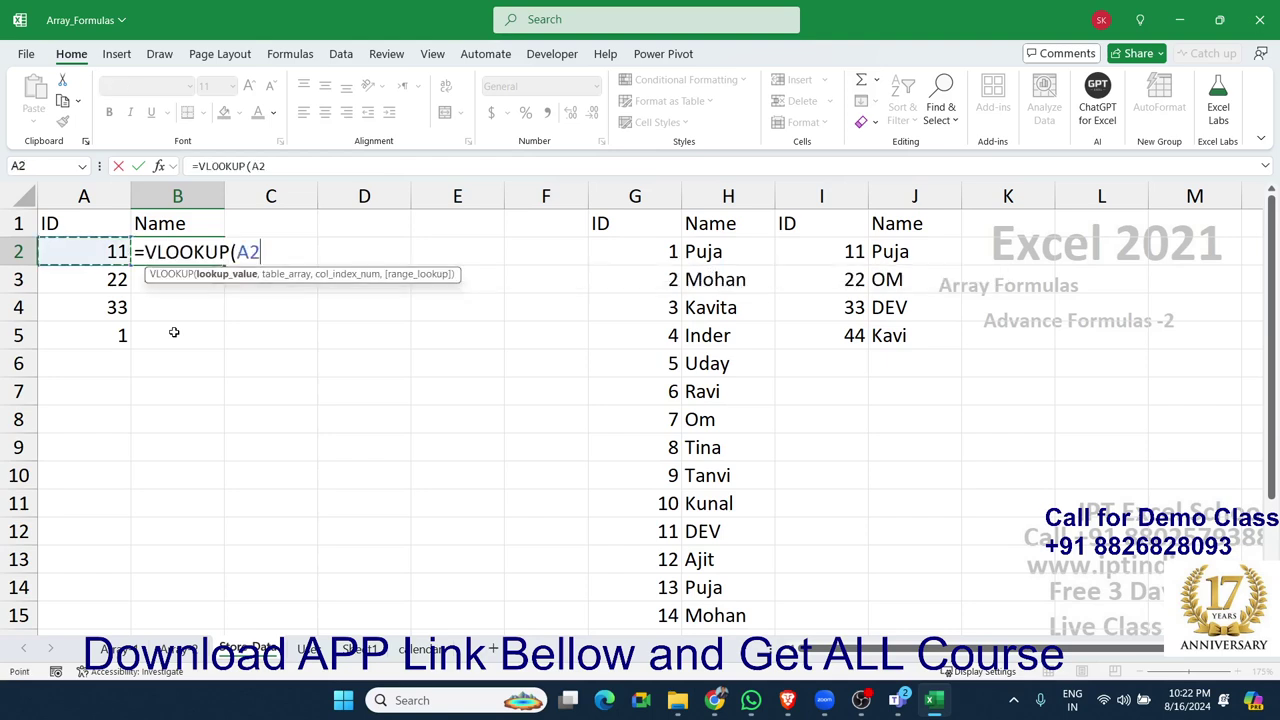
pyautogui.write(',')
pyautogui.moveTo(634, 198); pyautogui.dragTo(709, 205)
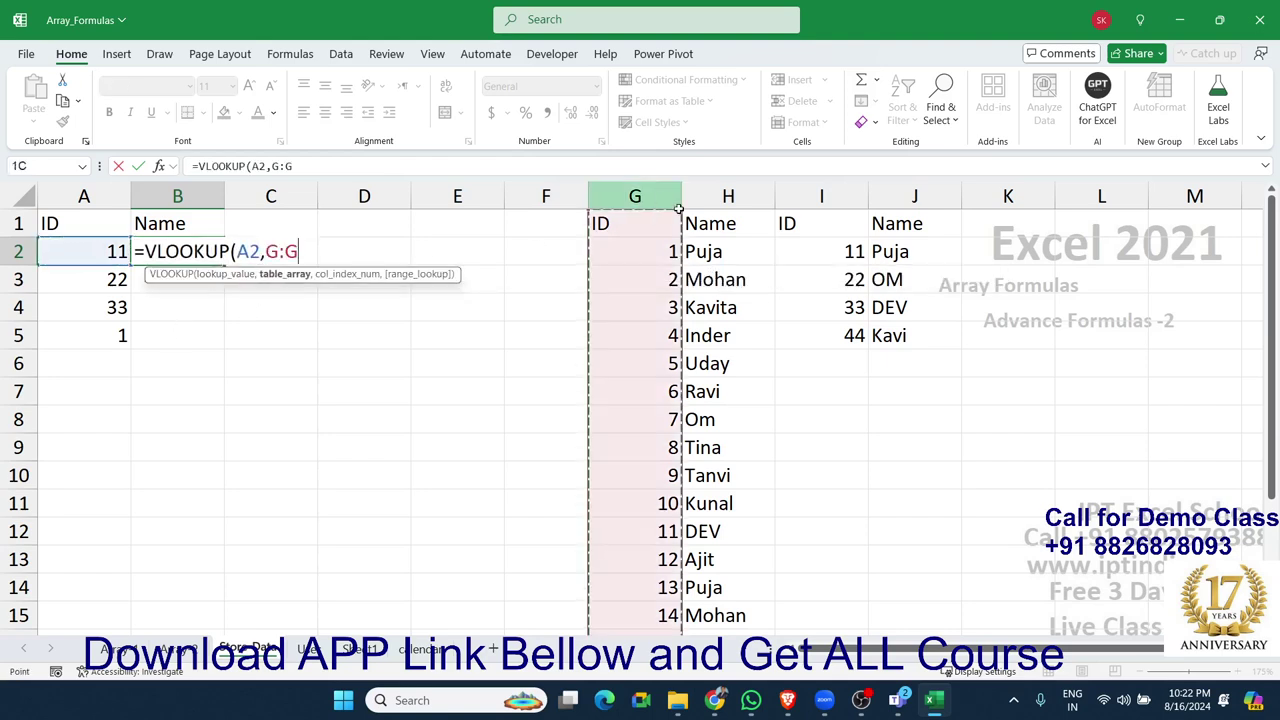
pyautogui.write(',2,0')
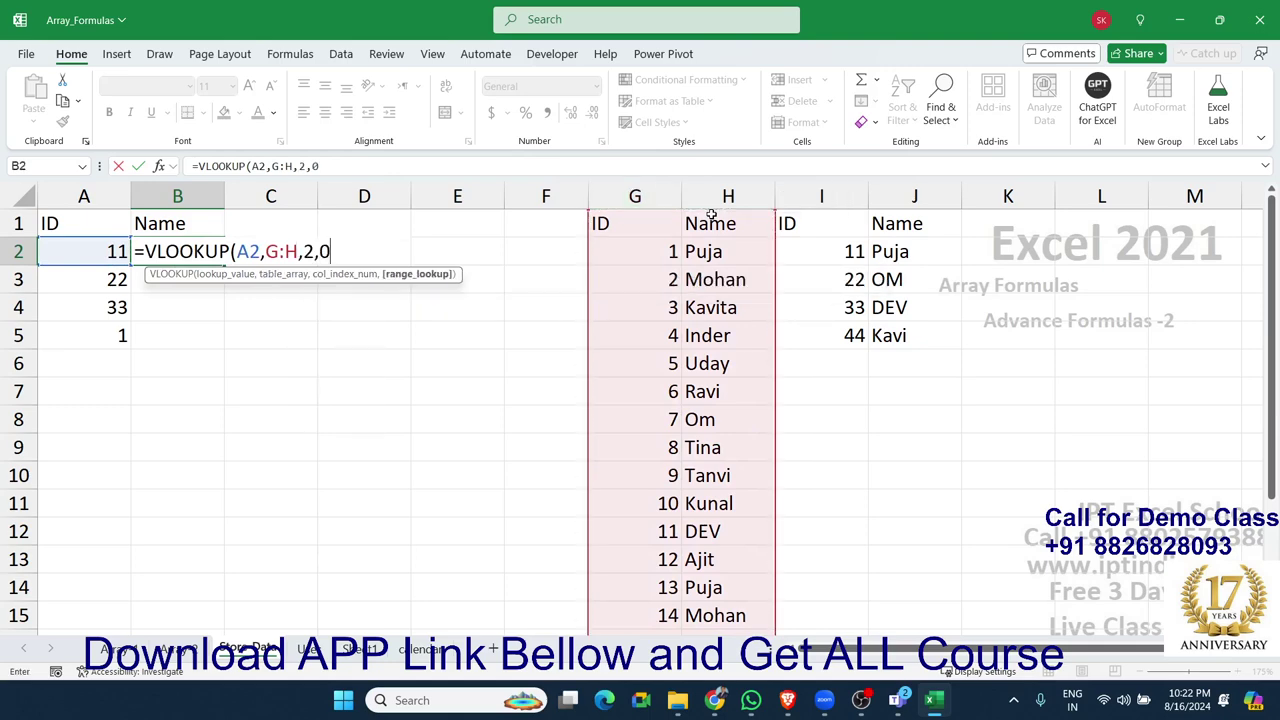
pyautogui.press('Return')
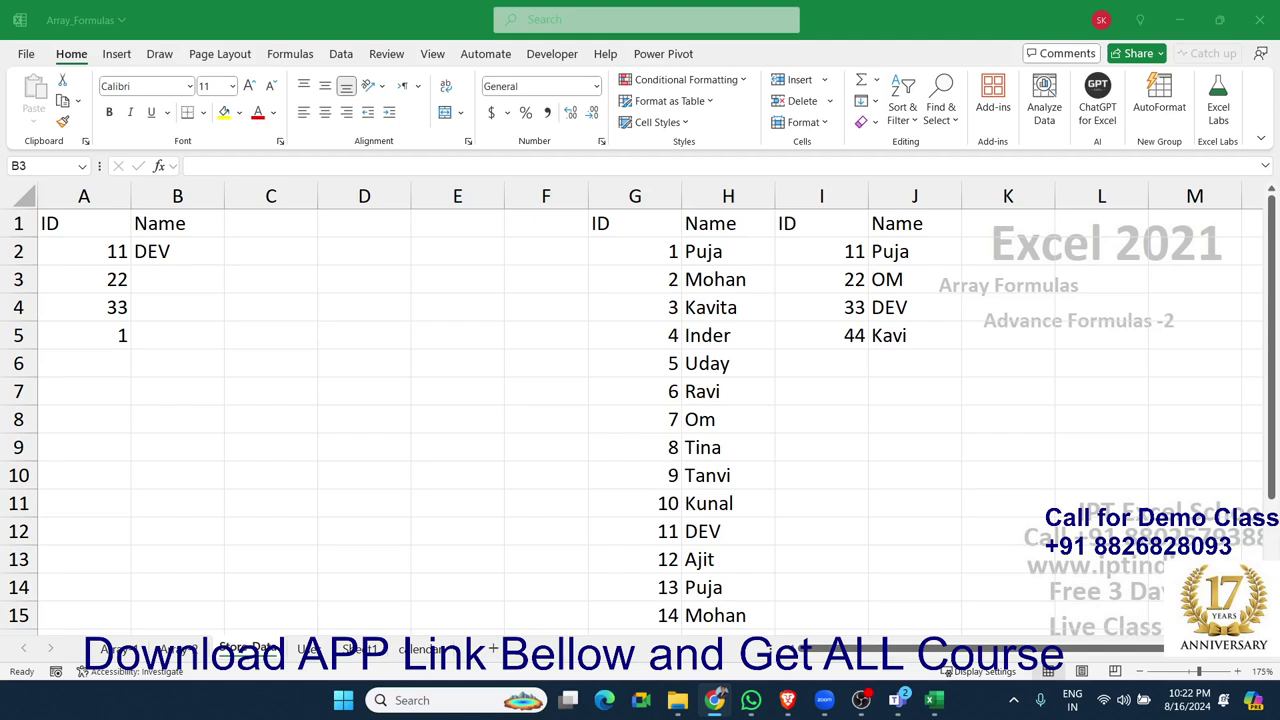
# Step: Widen column F slightly and select the entire ID column G
pyautogui.moveTo(589, 191); pyautogui.dragTo(593, 191)
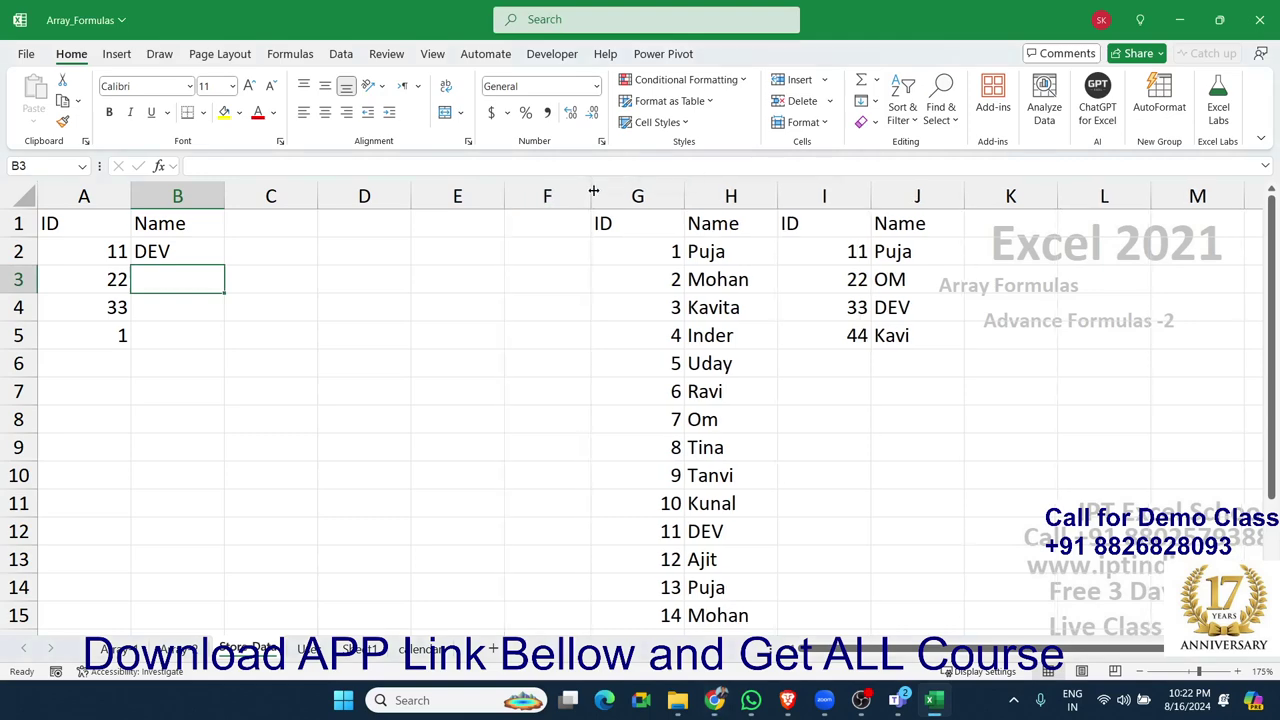
pyautogui.click(620, 191)
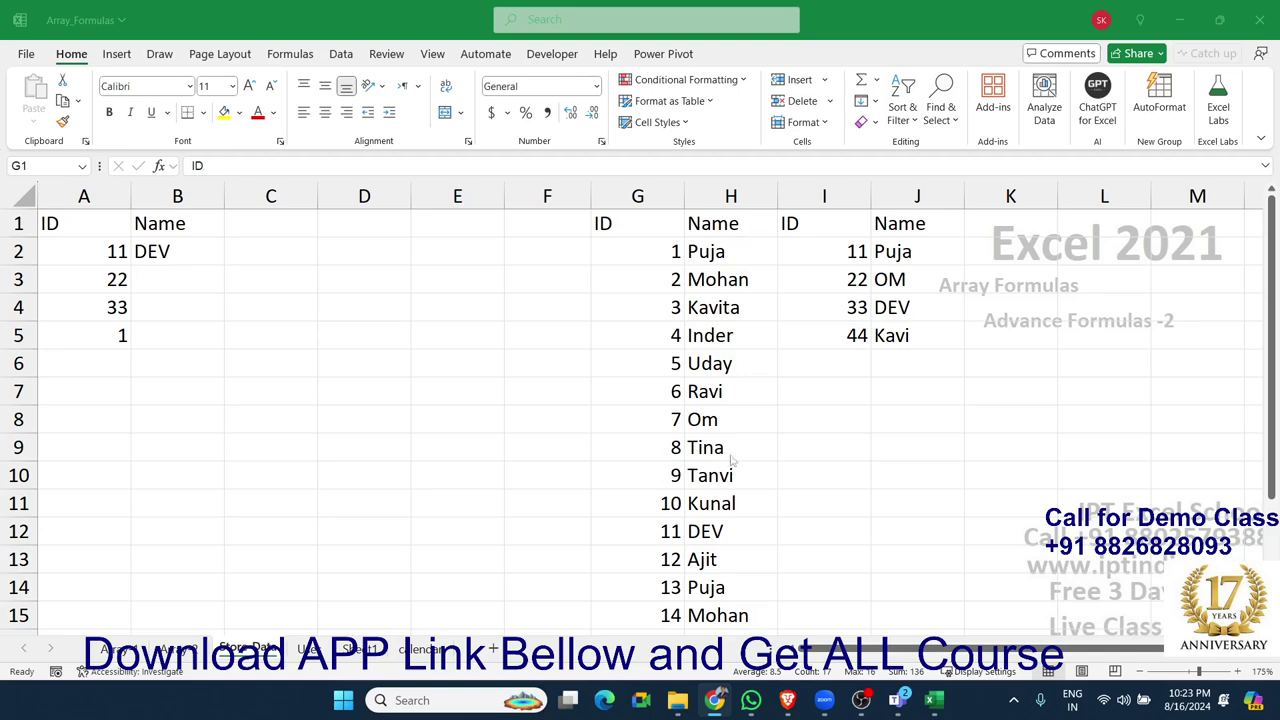
pyautogui.hotkey('ctrl', 'space')
# Step: Enter =IF(A3=1,"Puja") in B3, correcting the mistyped name along the way
pyautogui.click(155, 279)
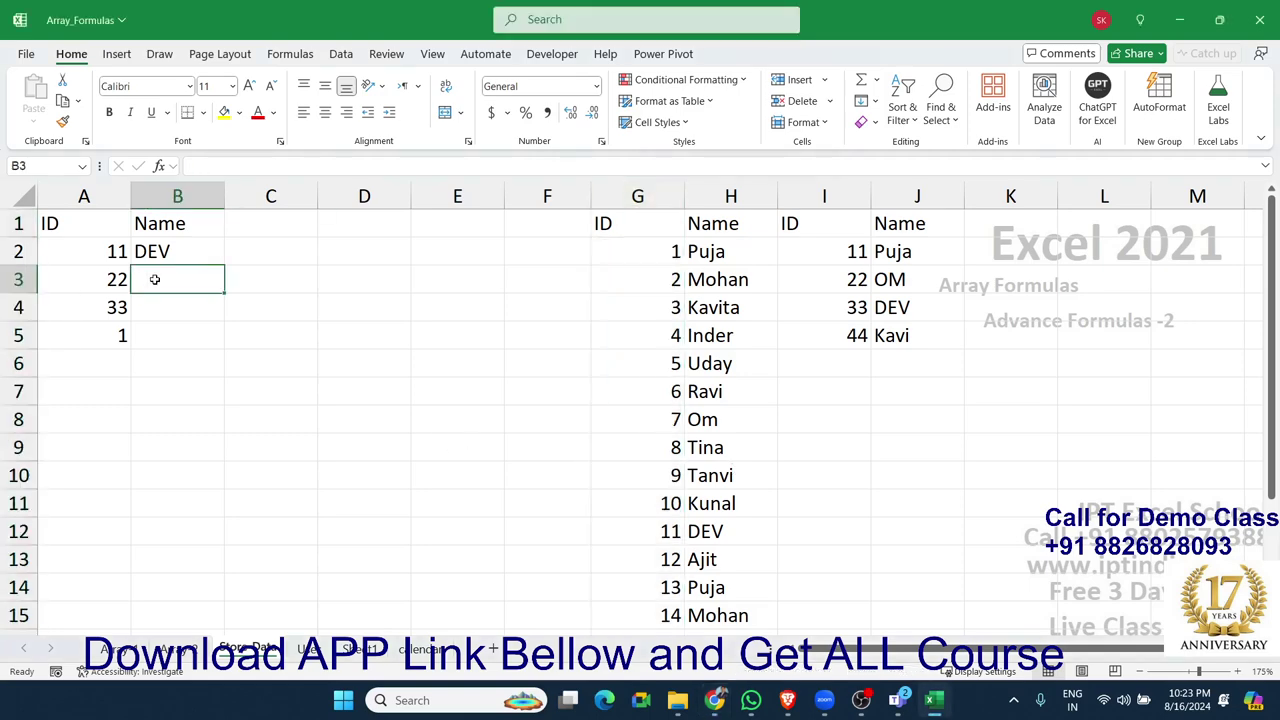
pyautogui.write('=IF')
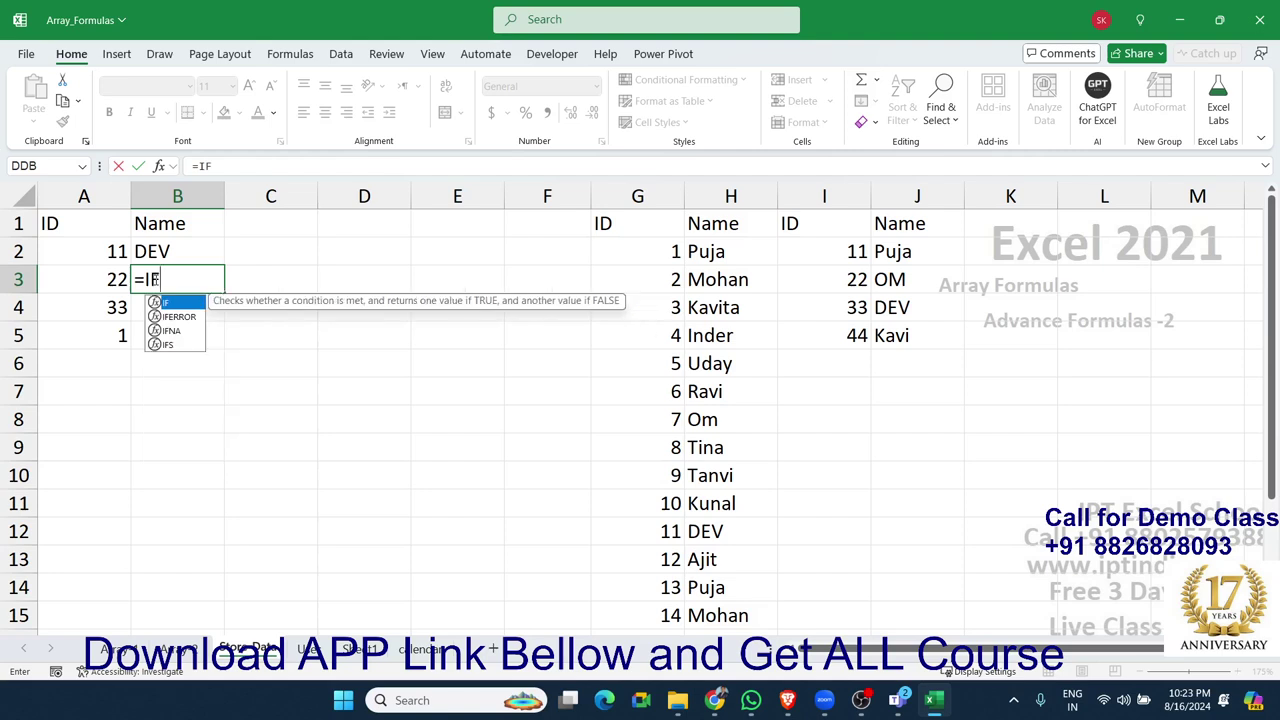
pyautogui.write('(')
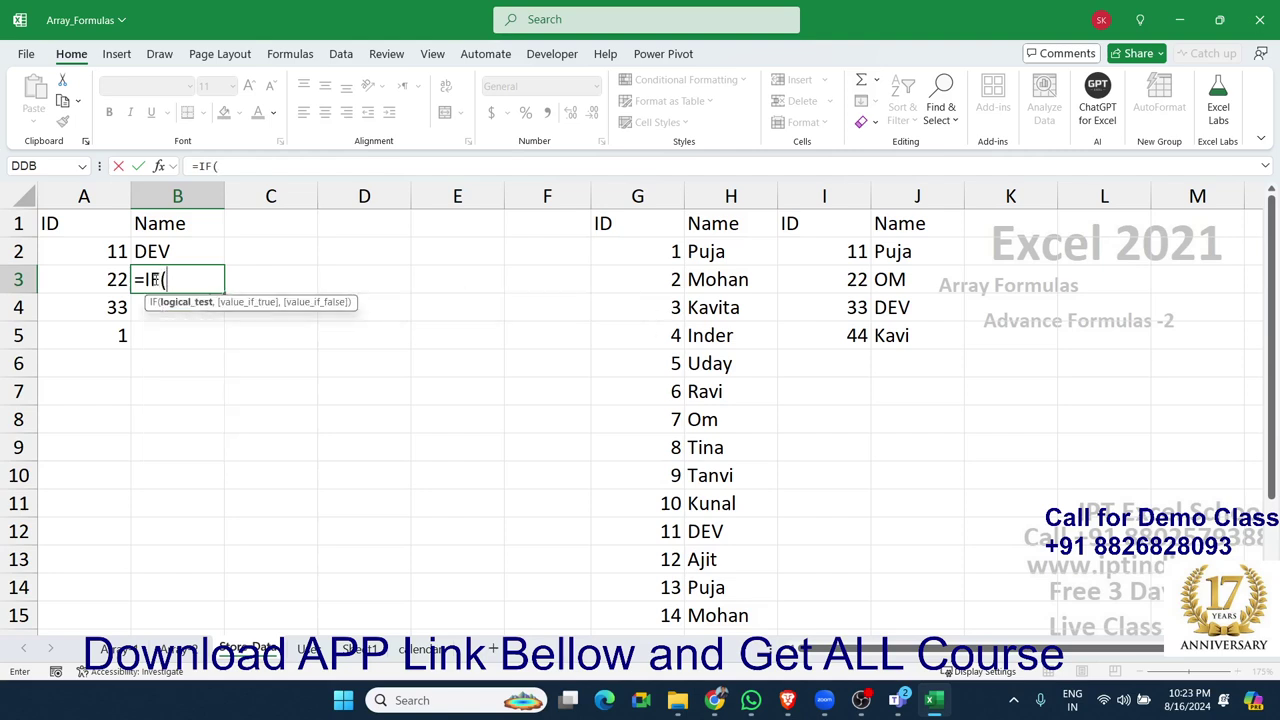
pyautogui.press('Left')
pyautogui.write('=')
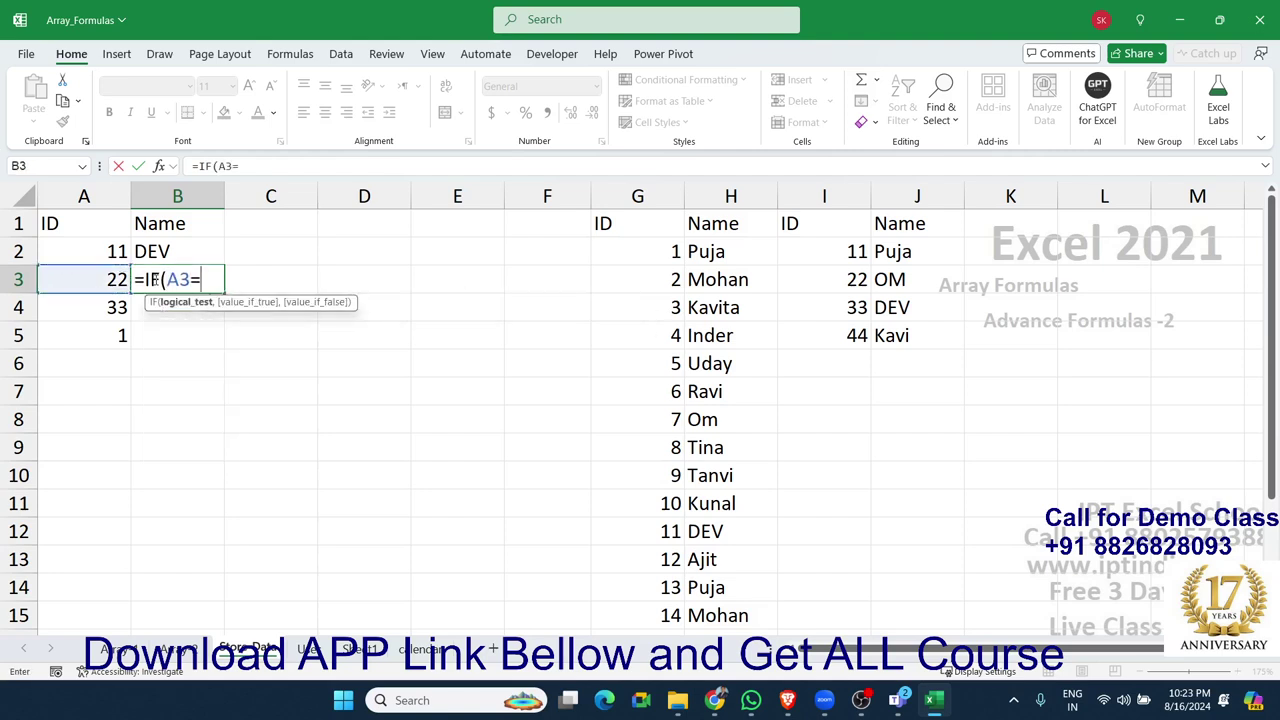
pyautogui.write('1,"')
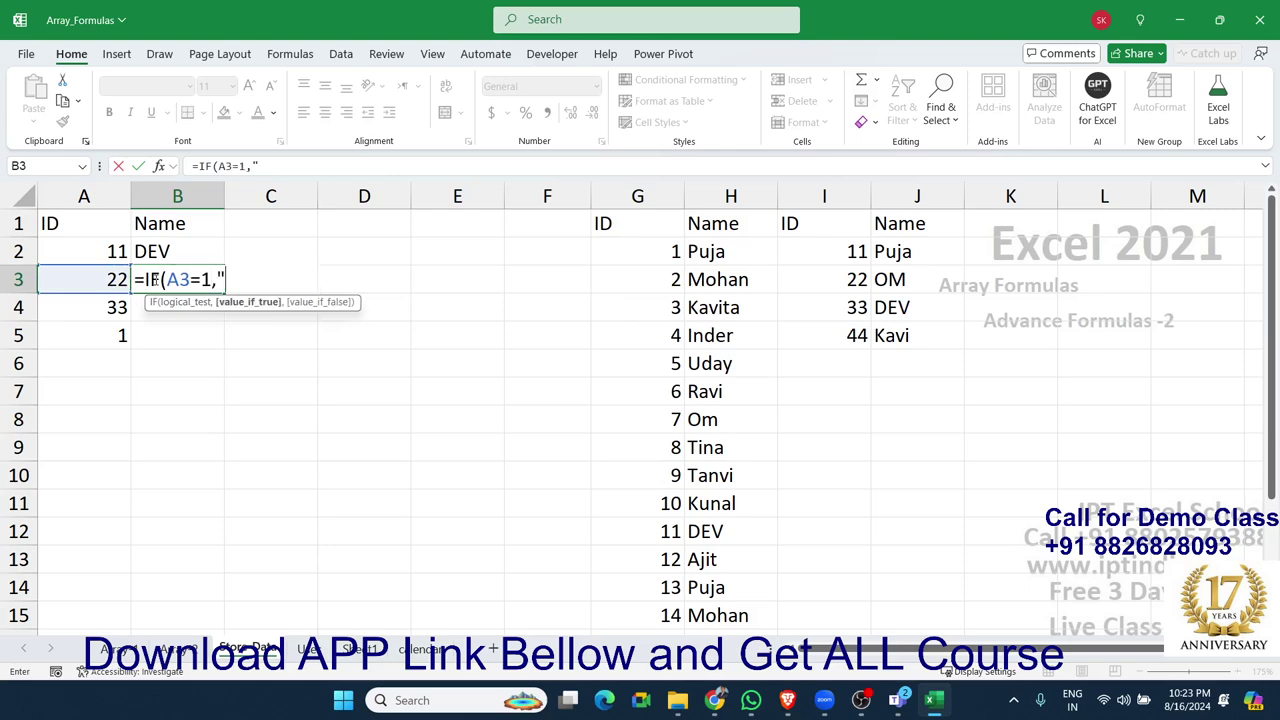
pyautogui.write('UJA')
pyautogui.press('BackSpace')
pyautogui.press('BackSpace')
pyautogui.press('BackSpace')
pyautogui.write('pUJA')
pyautogui.press('BackSpace')
pyautogui.press('BackSpace')
pyautogui.press('BackSpace')
pyautogui.press('BackSpace')
pyautogui.write('Puja')
pyautogui.write('"')
pyautogui.press('Return')
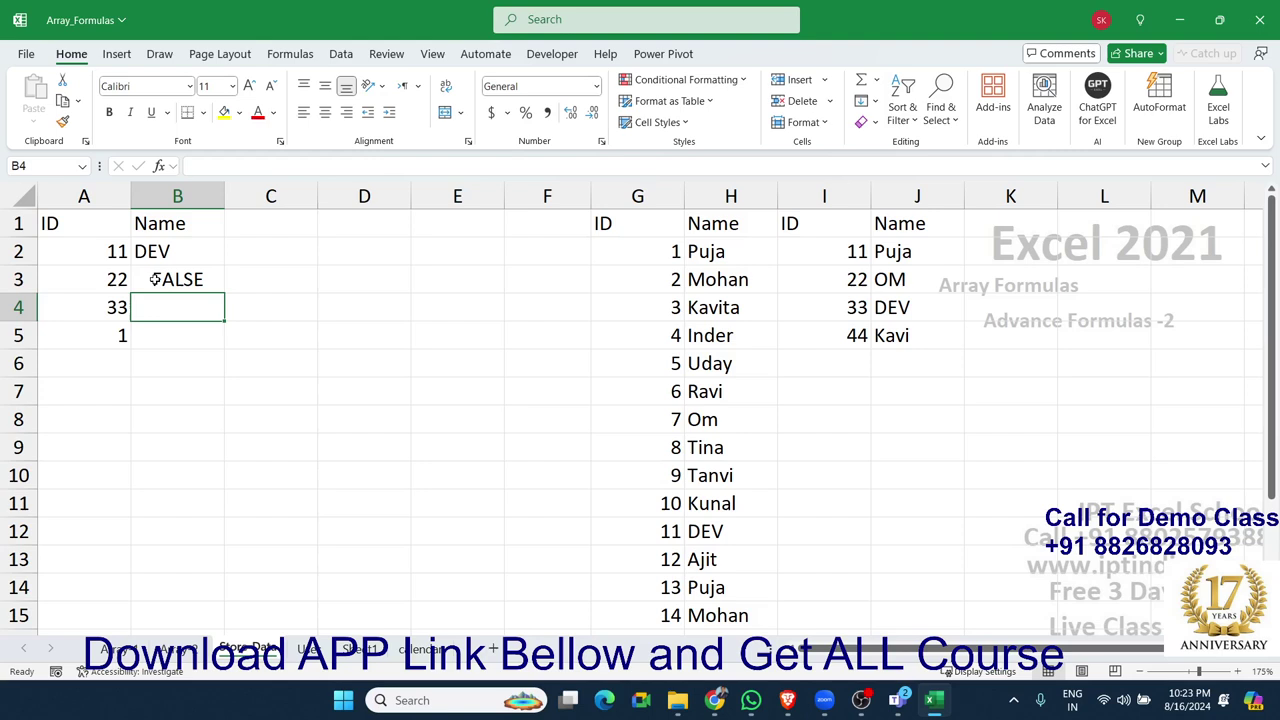
# Step: Check B3's stored formula, then begin a VLOOKUP formula in B4
pyautogui.press('Up')
pyautogui.press('Down')
pyautogui.write('=v')
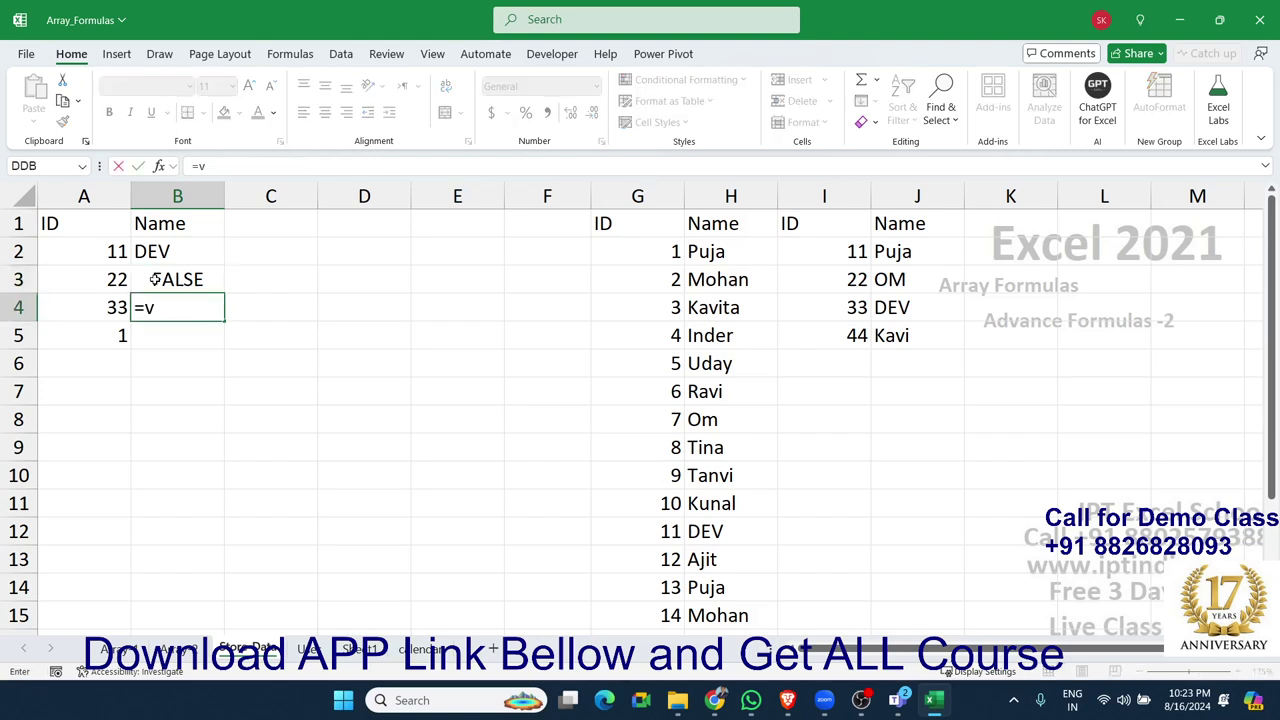
pyautogui.write('l')
# Step: In B4 enter a VLOOKUP of A4 over the inline array {1,"Puja";2,"Mohan";3,"Kavita"}, column 2
pyautogui.press('Tab')
pyautogui.press('Left')
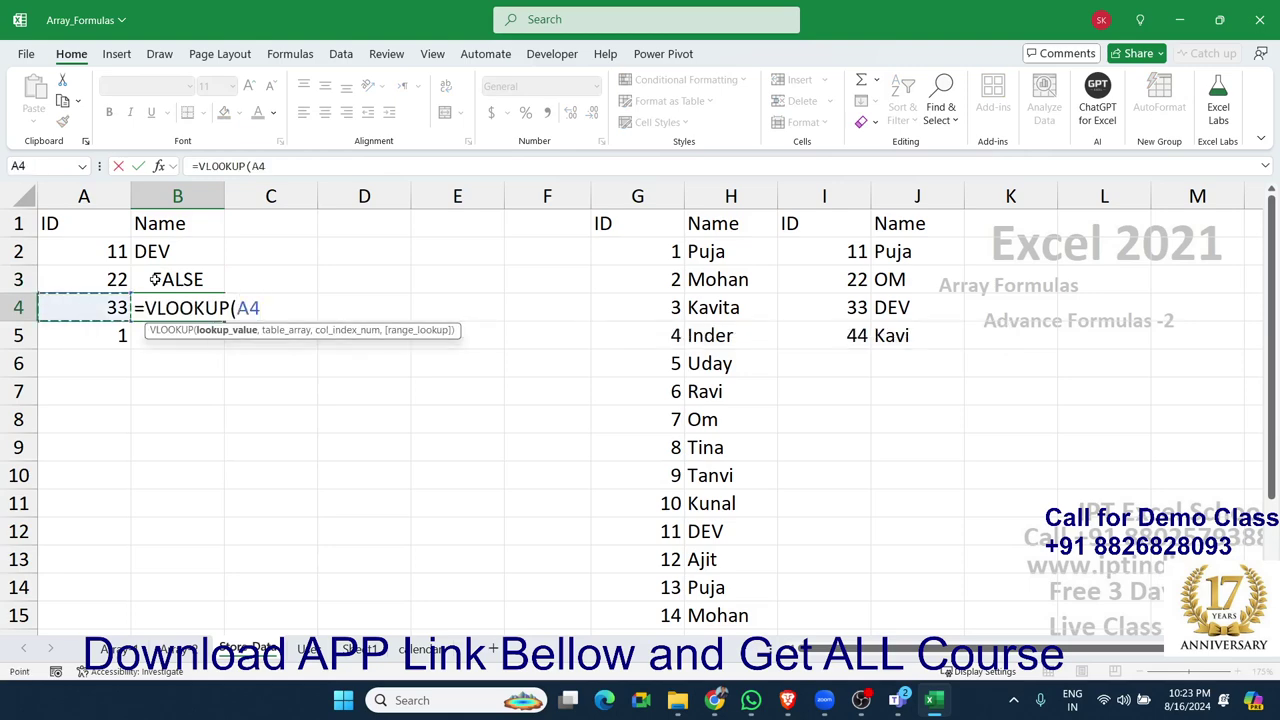
pyautogui.write(',')
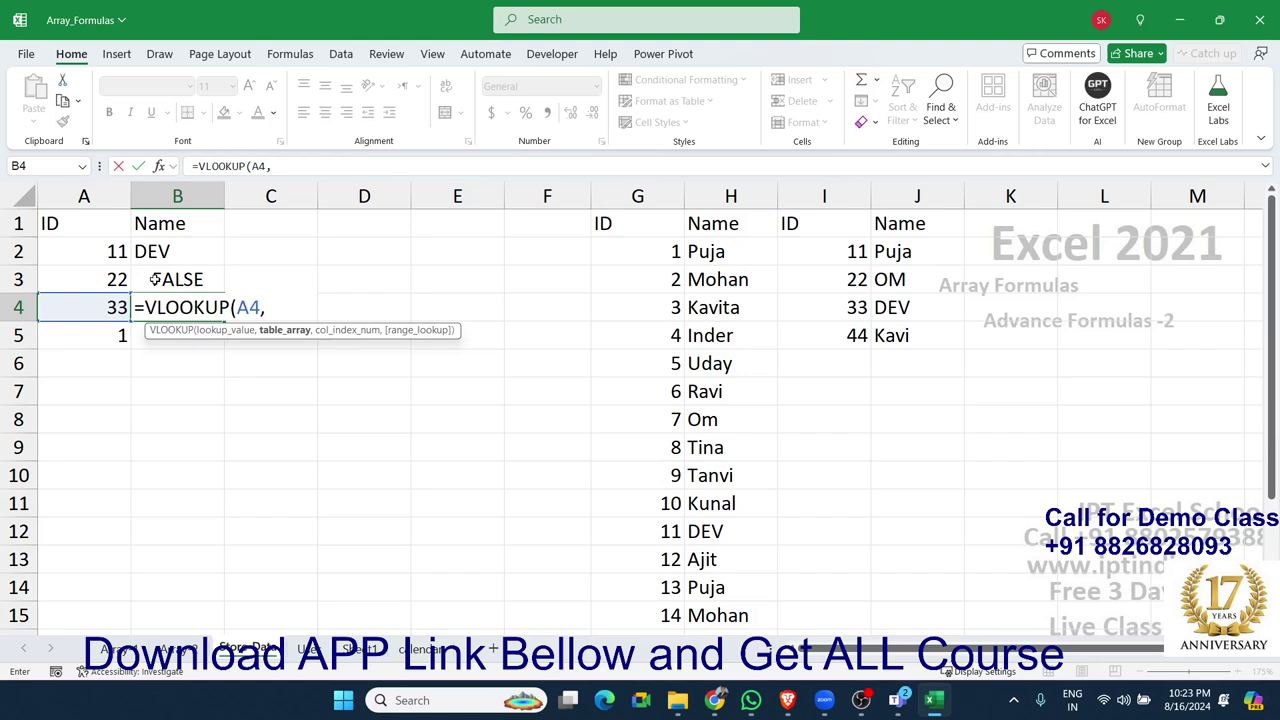
pyautogui.write('{')
pyautogui.write('1')
pyautogui.write(',"P')
pyautogui.write('uja"')
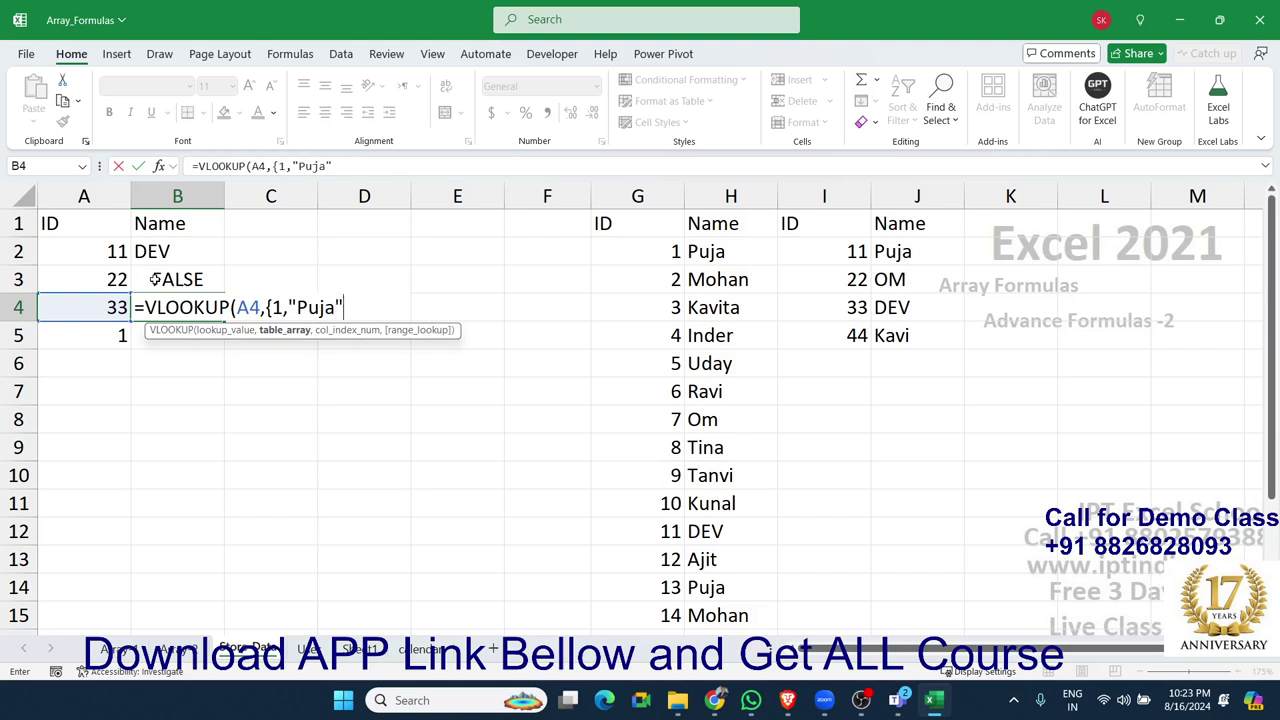
pyautogui.write(',')
pyautogui.press('BackSpace')
pyautogui.write(';')
pyautogui.write('2')
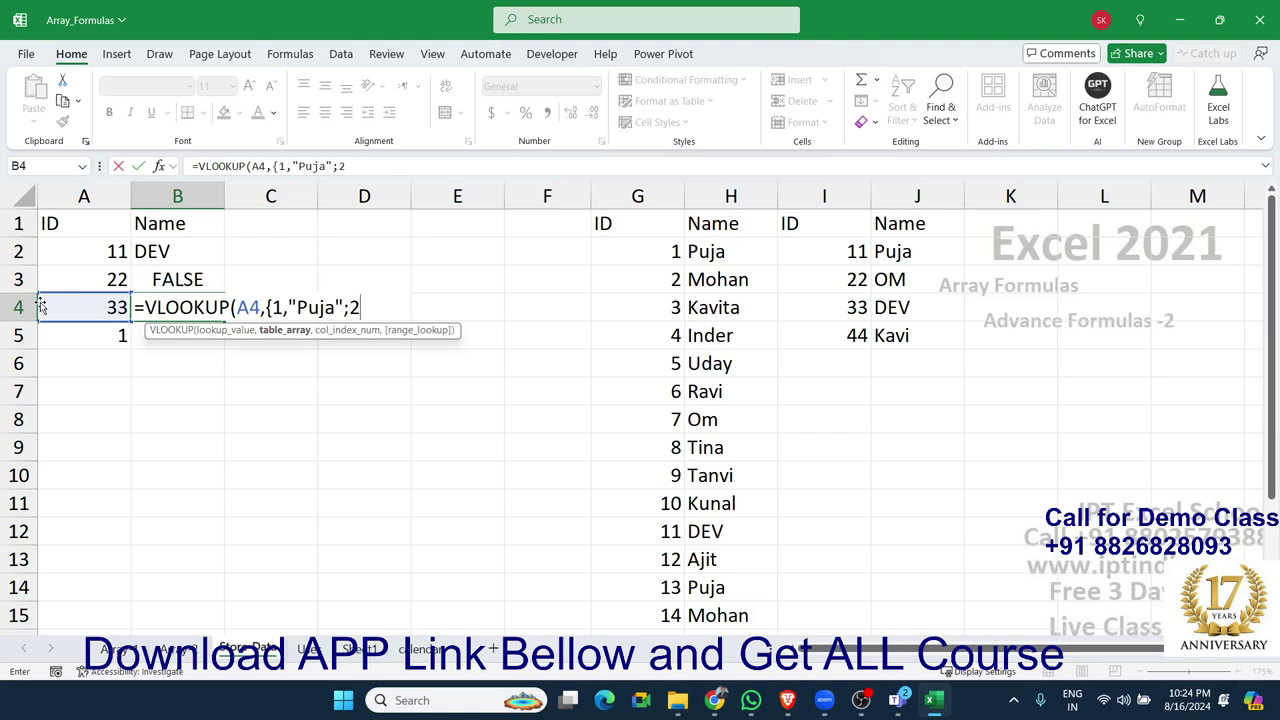
pyautogui.write(',"')
pyautogui.write('Mohan')
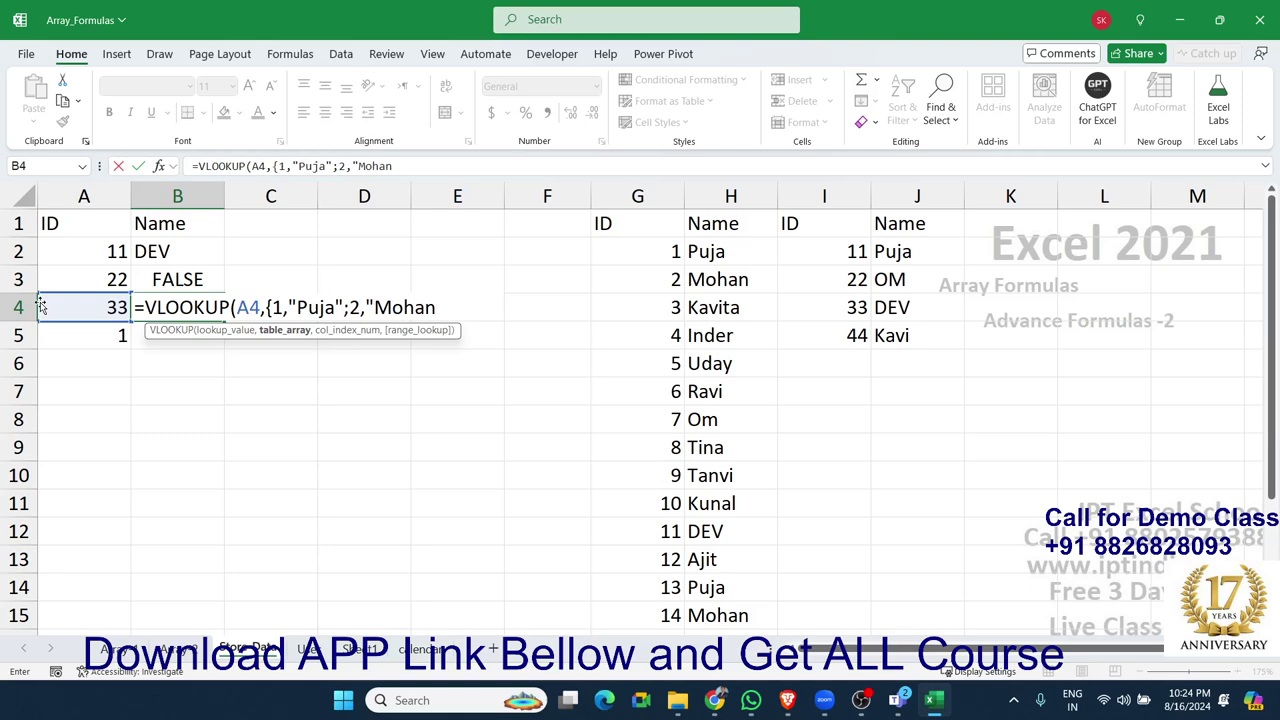
pyautogui.write('"')
pyautogui.write(';3,')
pyautogui.write('"')
pyautogui.write('Kavita')
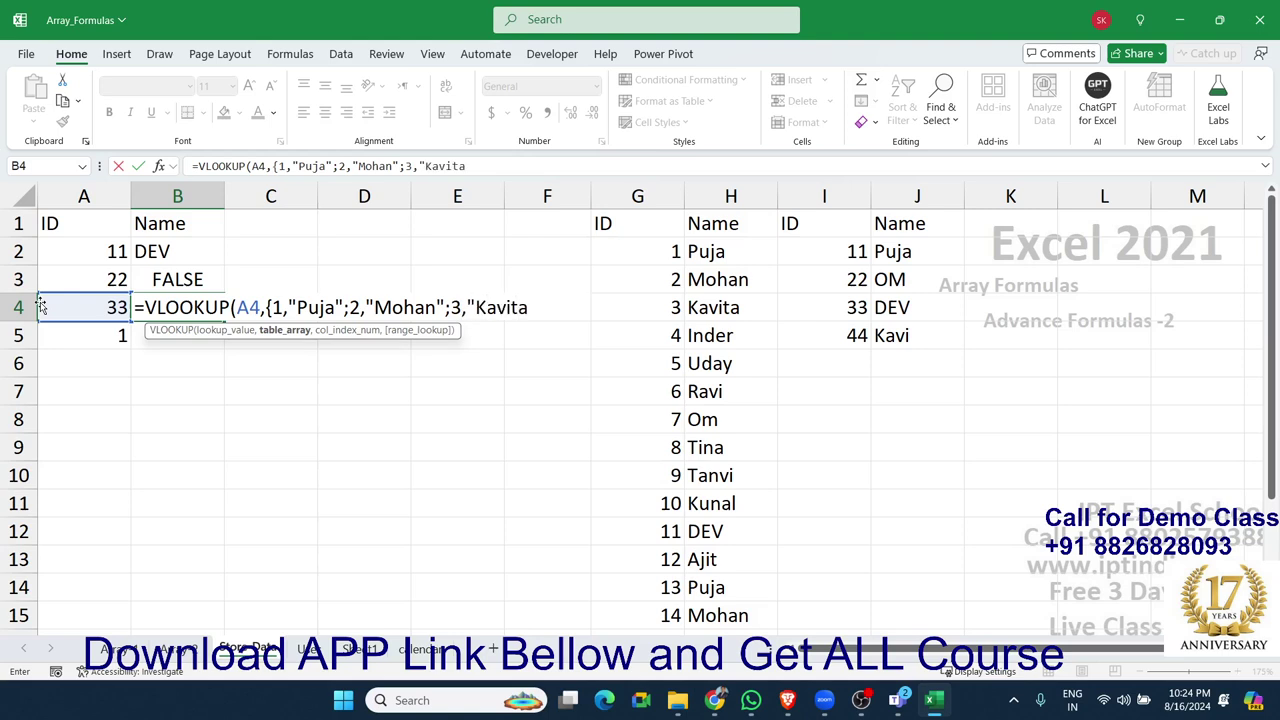
pyautogui.write('"},')
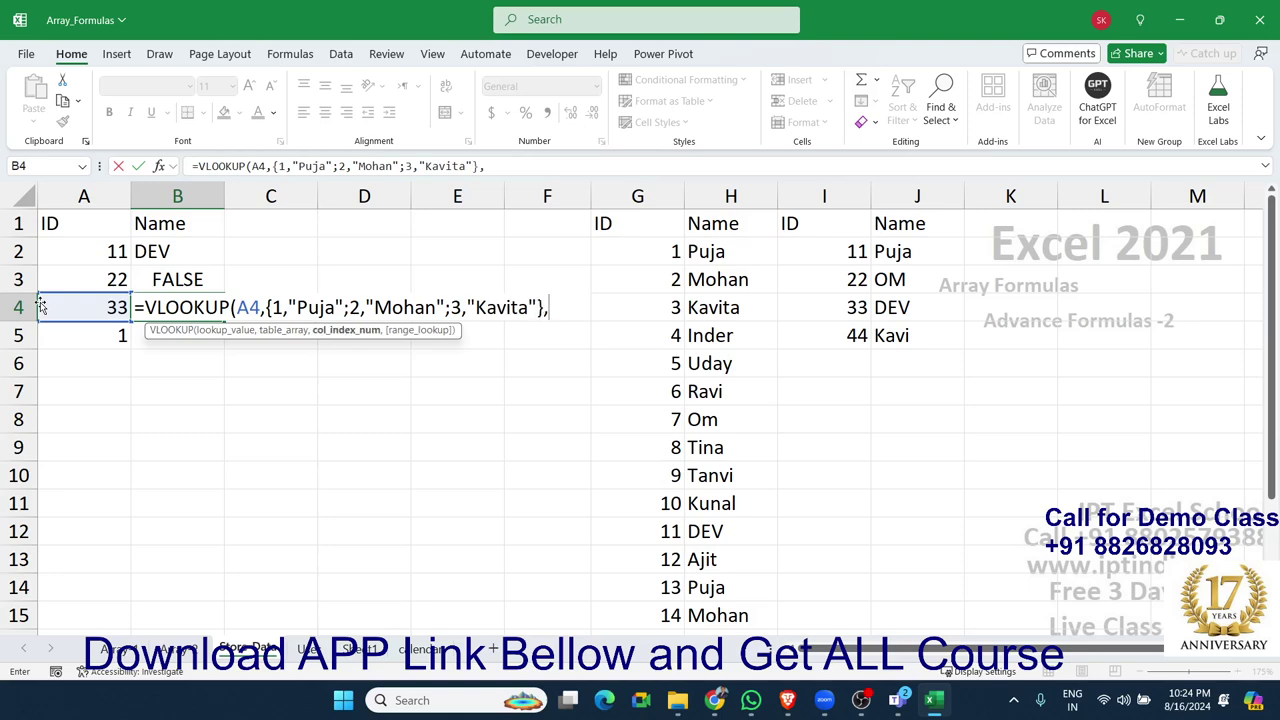
pyautogui.write('2)')
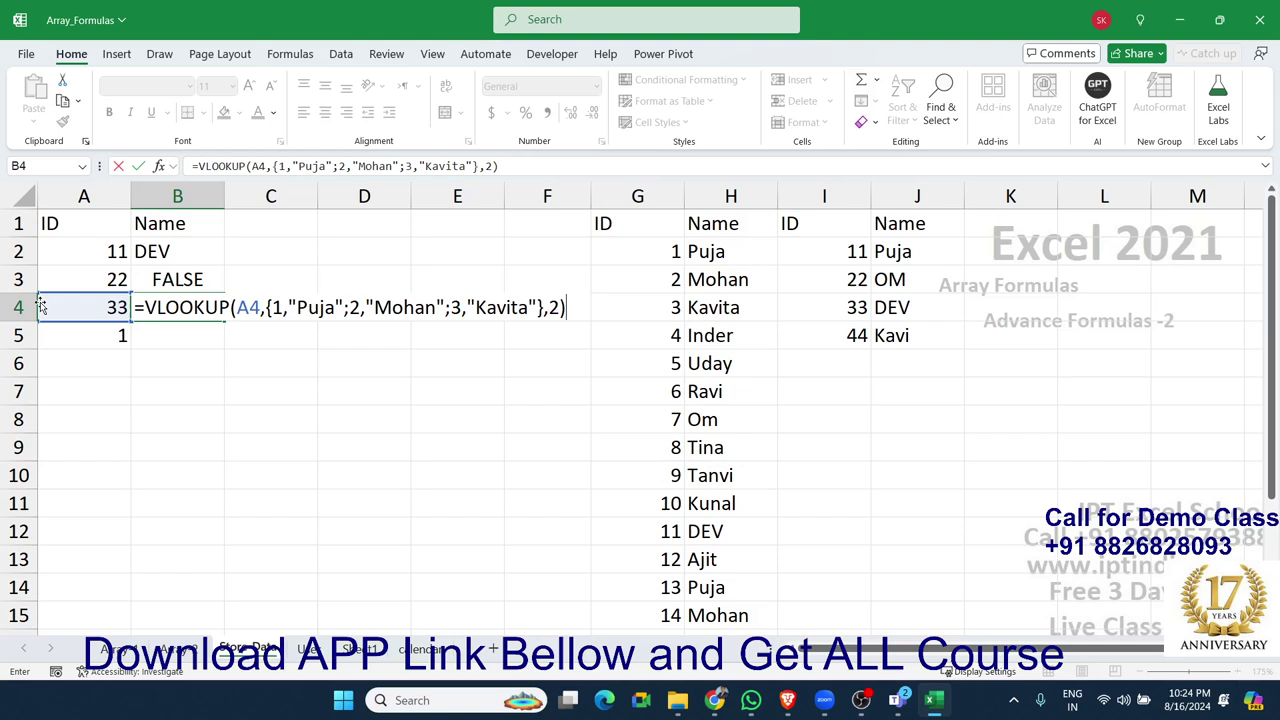
pyautogui.press('Return')
# Step: Change A4 to 3 and add exact match 0 to B4's VLOOKUP so it returns Kavita
pyautogui.click(40, 303)
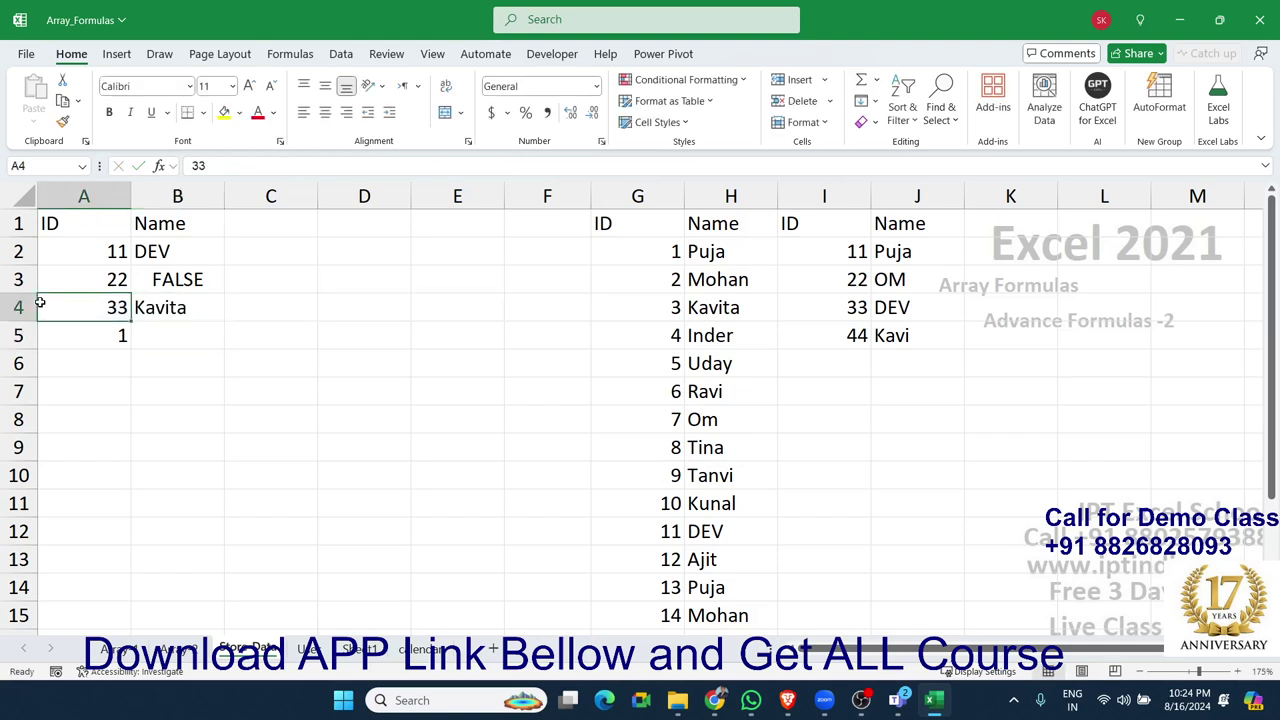
pyautogui.write('3')
pyautogui.press('Tab')
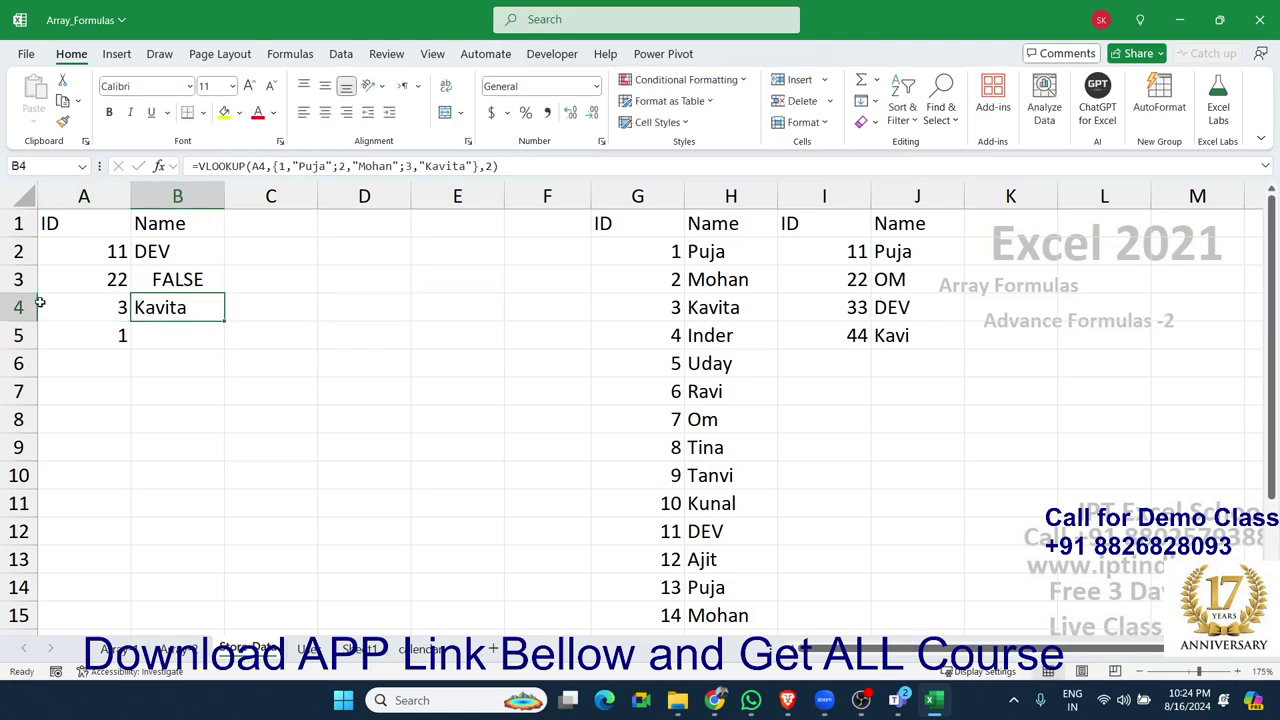
pyautogui.click(512, 168)
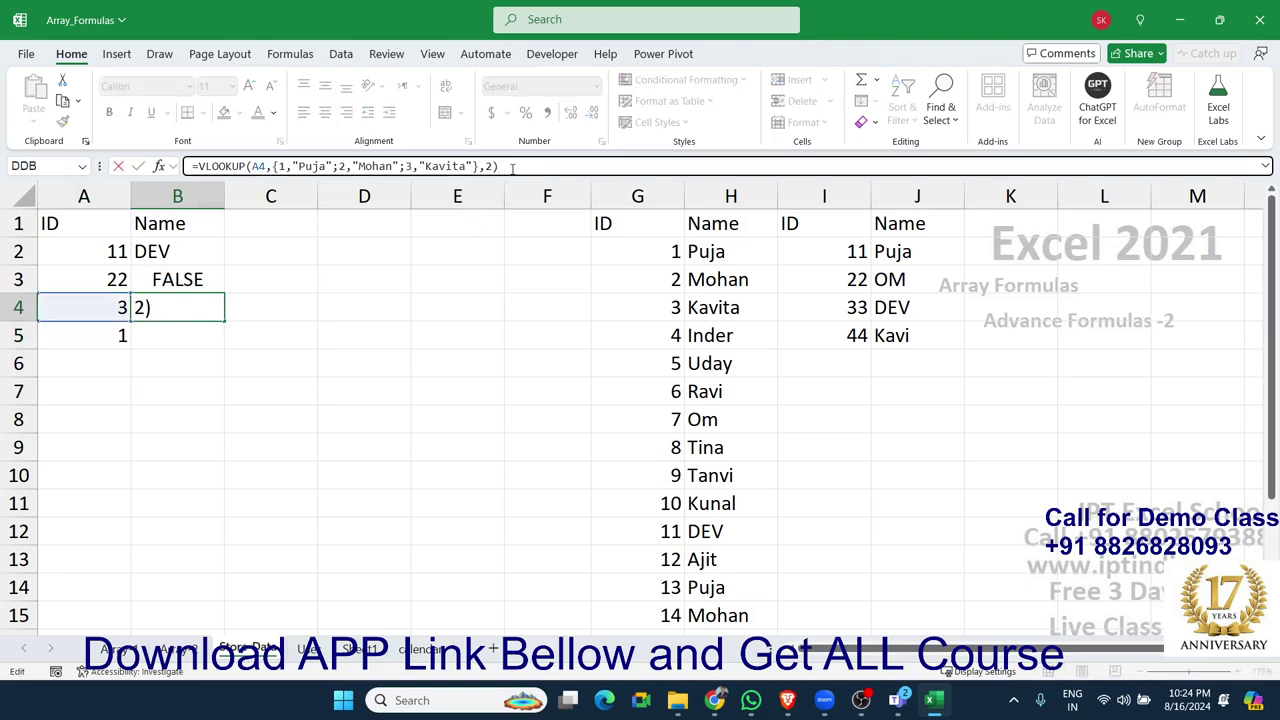
pyautogui.press('BackSpace')
pyautogui.write('.')
pyautogui.press('BackSpace')
pyautogui.write(',0')
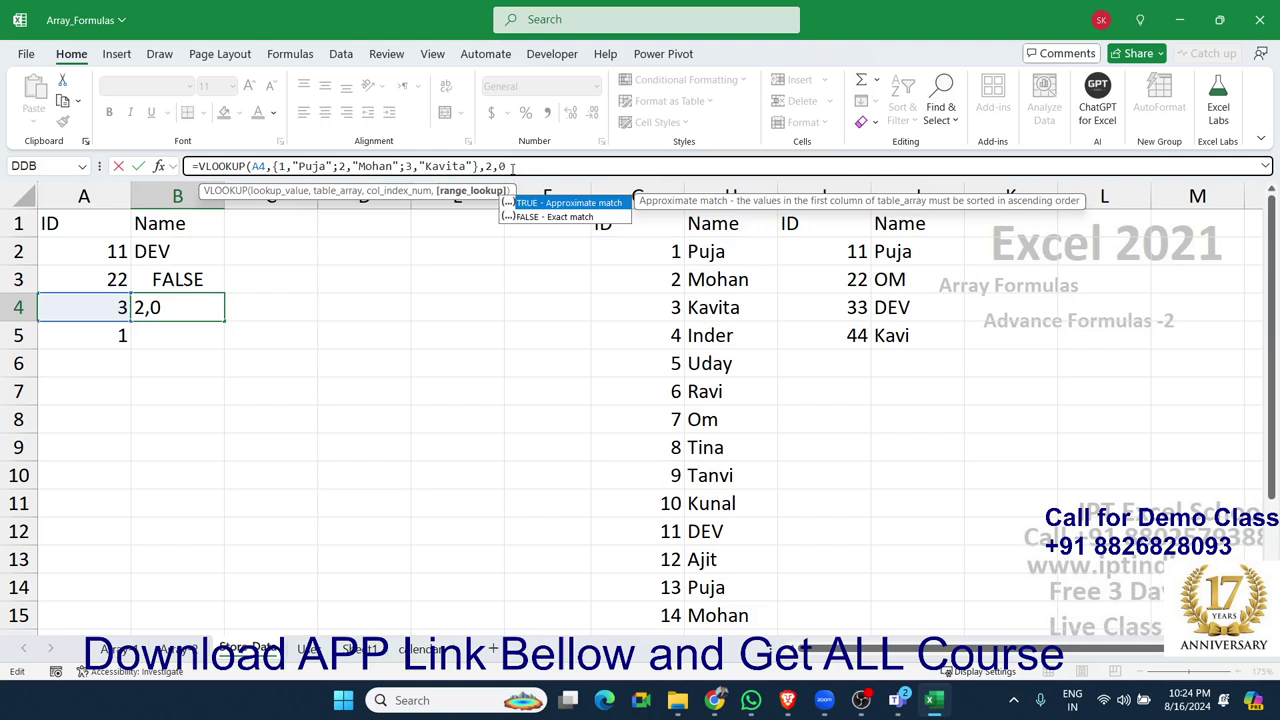
pyautogui.press('Return')
pyautogui.press('Up')
pyautogui.press('Right')
pyautogui.press('Right')
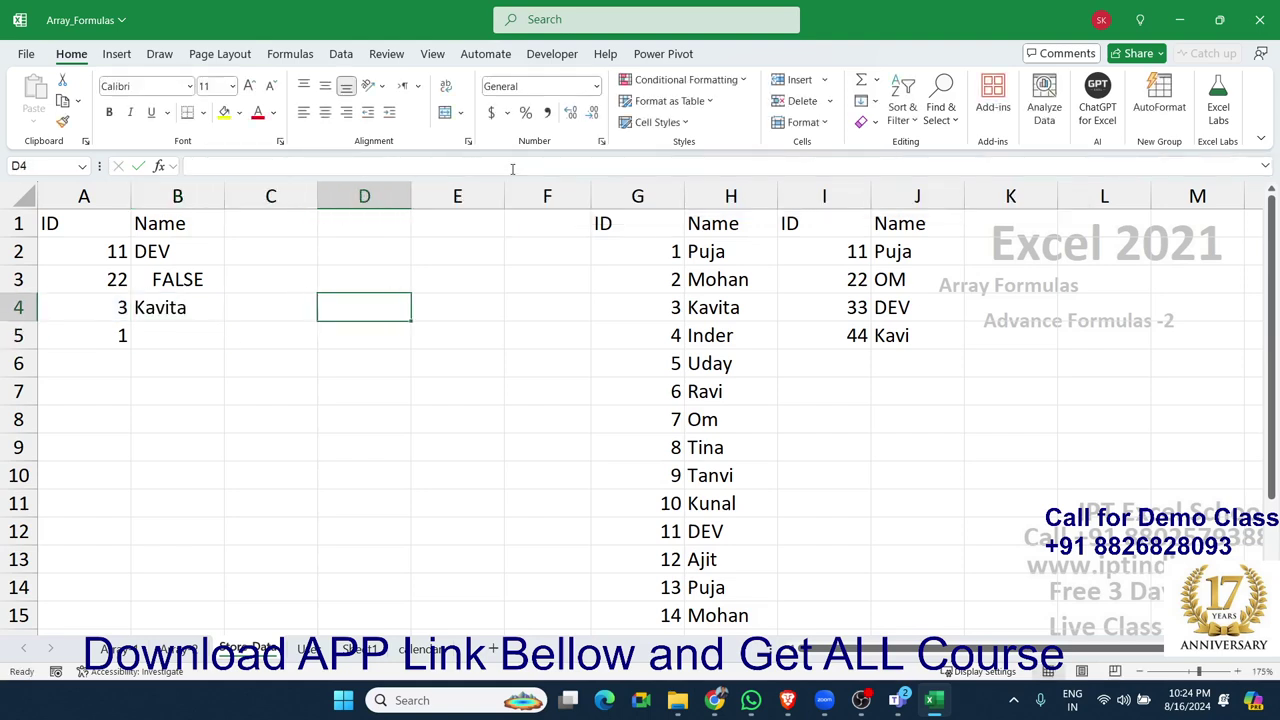
pyautogui.press('Up')
# Step: In D3 enter an ARRAYTOTEXT formula over the ID and Name list G1:H17
pyautogui.write('=ar')
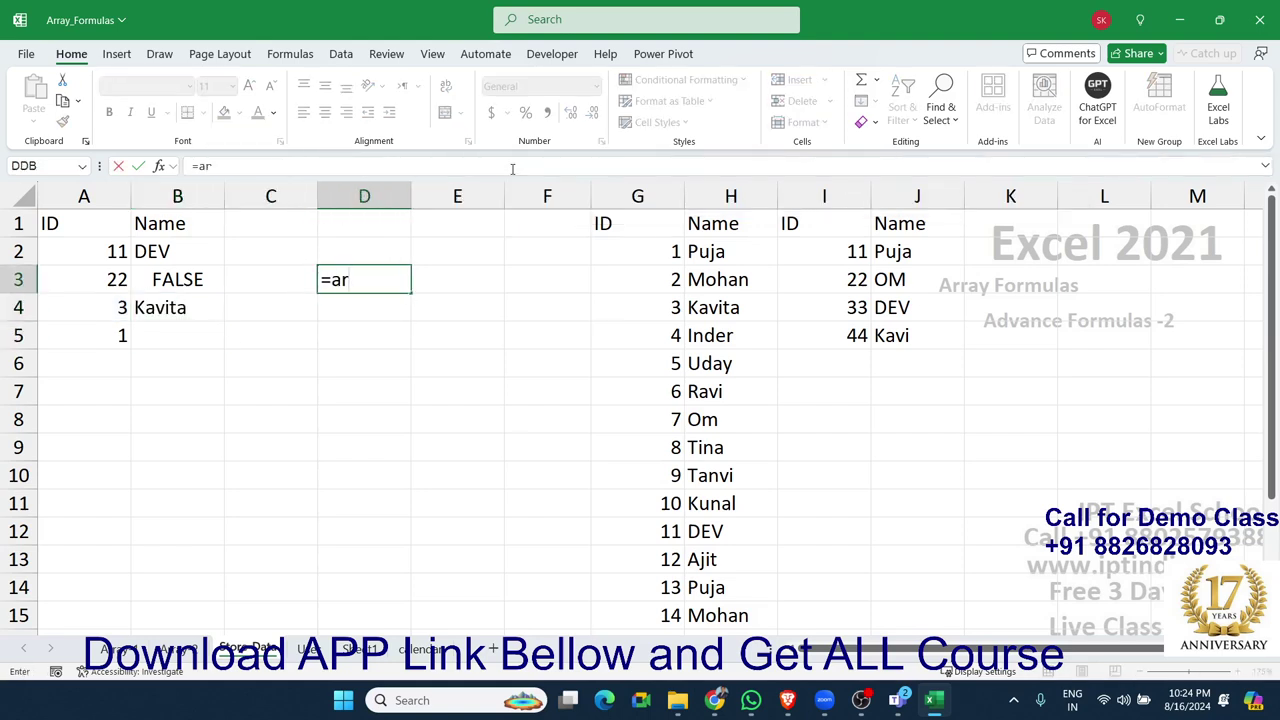
pyautogui.write('r')
pyautogui.press('Tab')
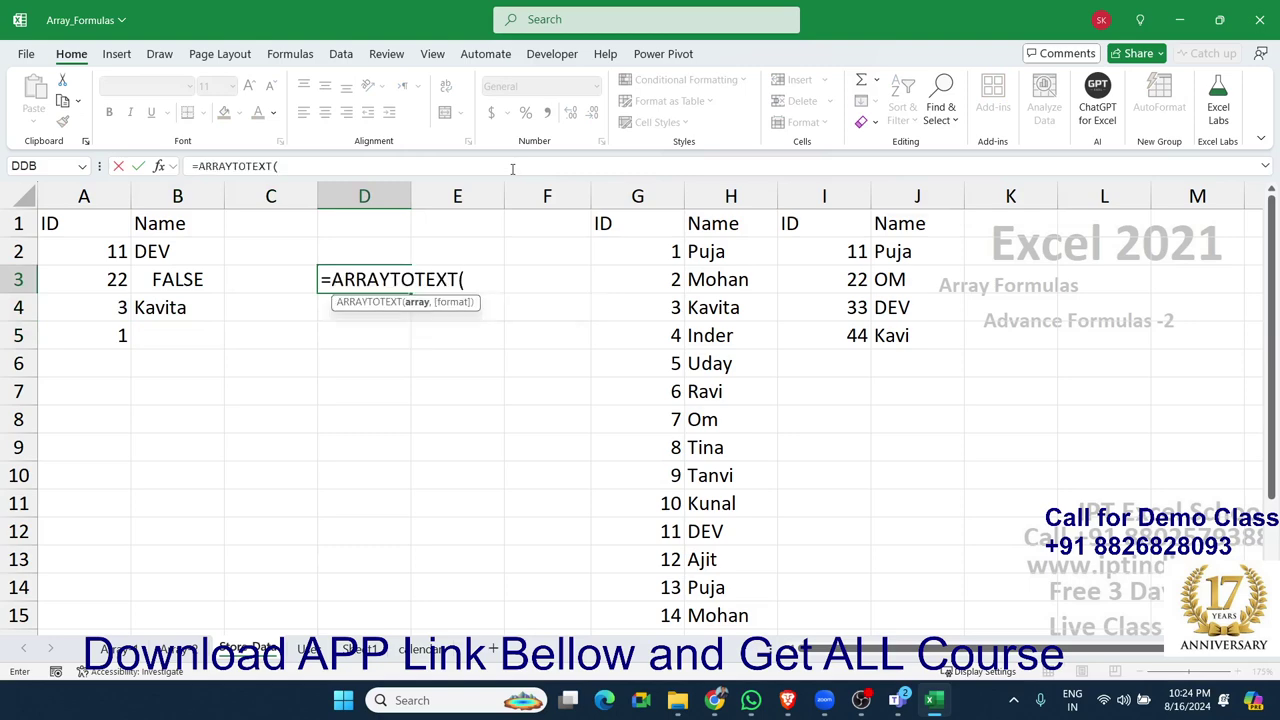
pyautogui.press('Right')
pyautogui.press('Right')
pyautogui.press('Right')
pyautogui.press('Up')
pyautogui.press('Up')
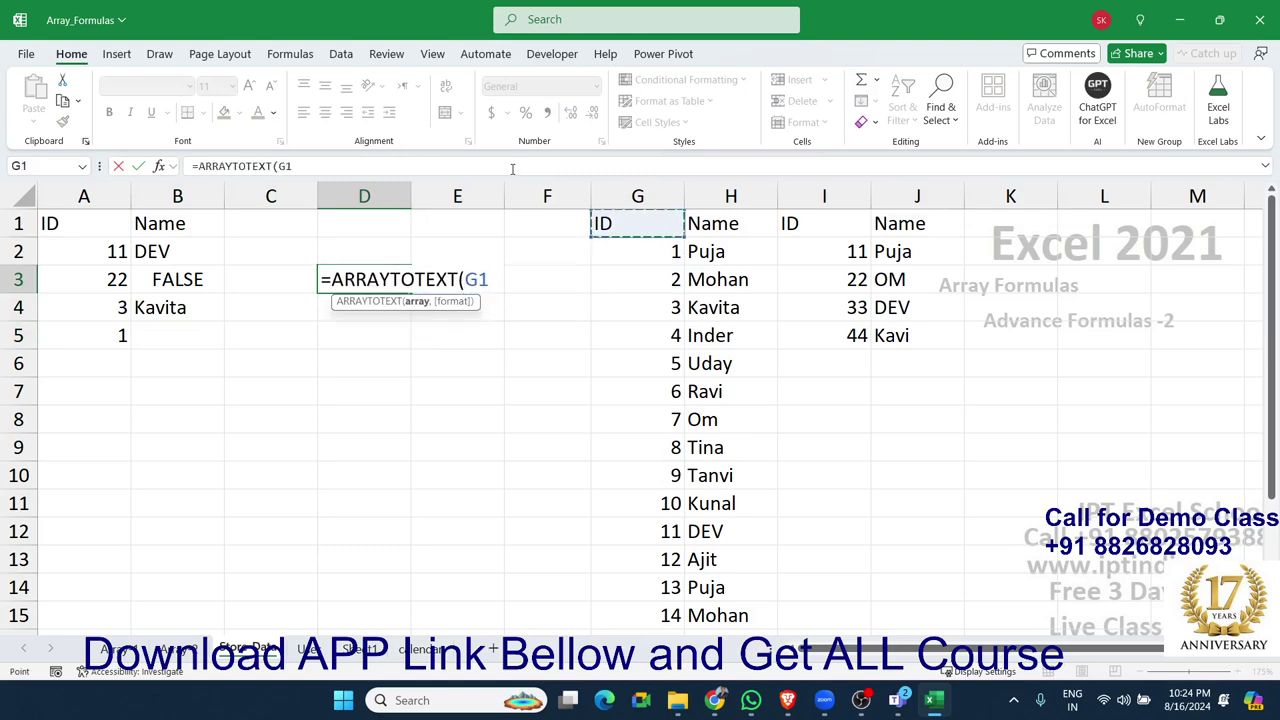
pyautogui.hotkey('shift', 'Right')
pyautogui.hotkey('shift', 'Right')
pyautogui.hotkey('shift', 'Right')
pyautogui.hotkey('shift', 'Left')
pyautogui.hotkey('shift', 'Left')
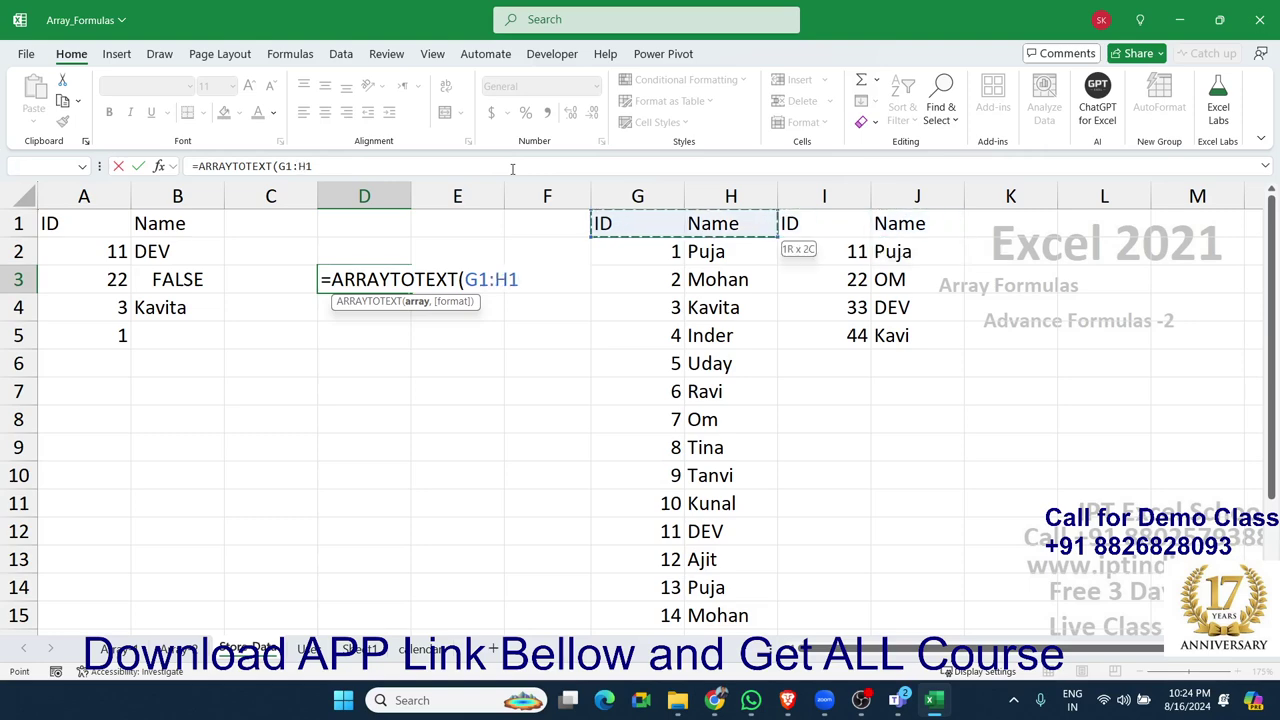
pyautogui.hotkey('shift', 'Down')
pyautogui.hotkey('shift', 'Down')
pyautogui.hotkey('shift', 'Down')
pyautogui.press('Return')
pyautogui.press('Up')
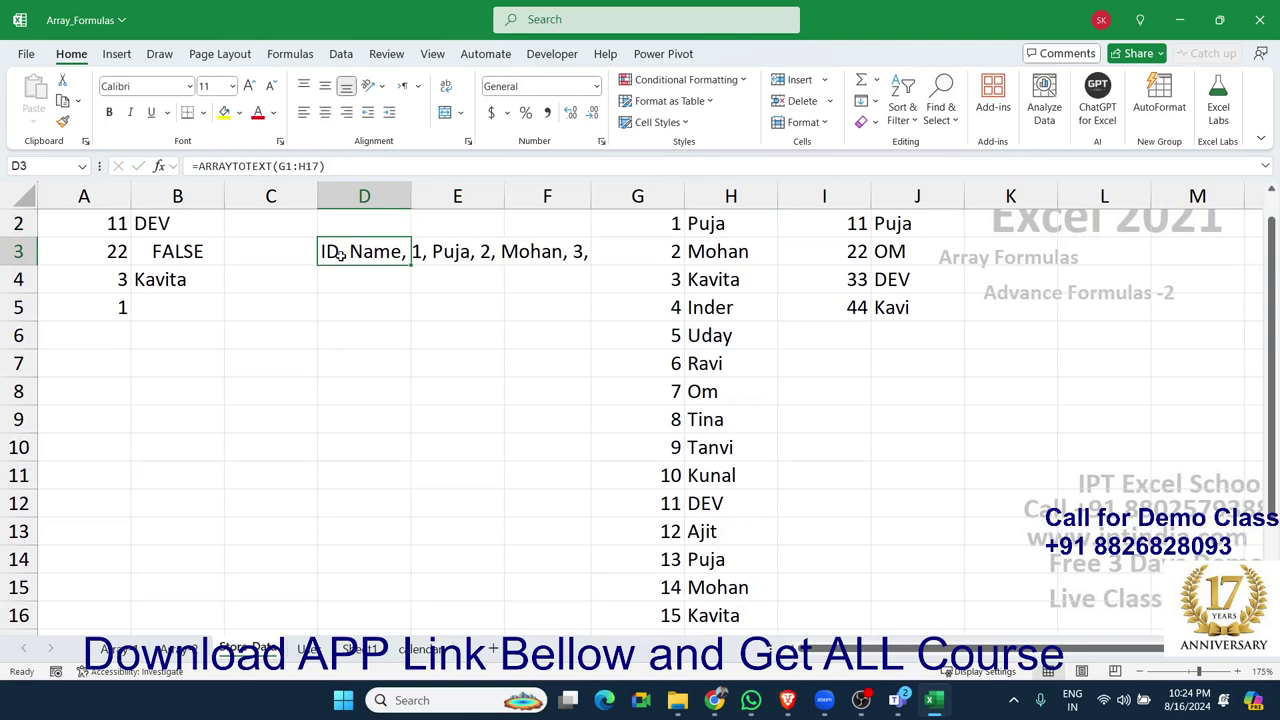
# Step: Give the ARRAYTOTEXT formula format argument 0, then change it to strict format 1
pyautogui.doubleClick(393, 252)
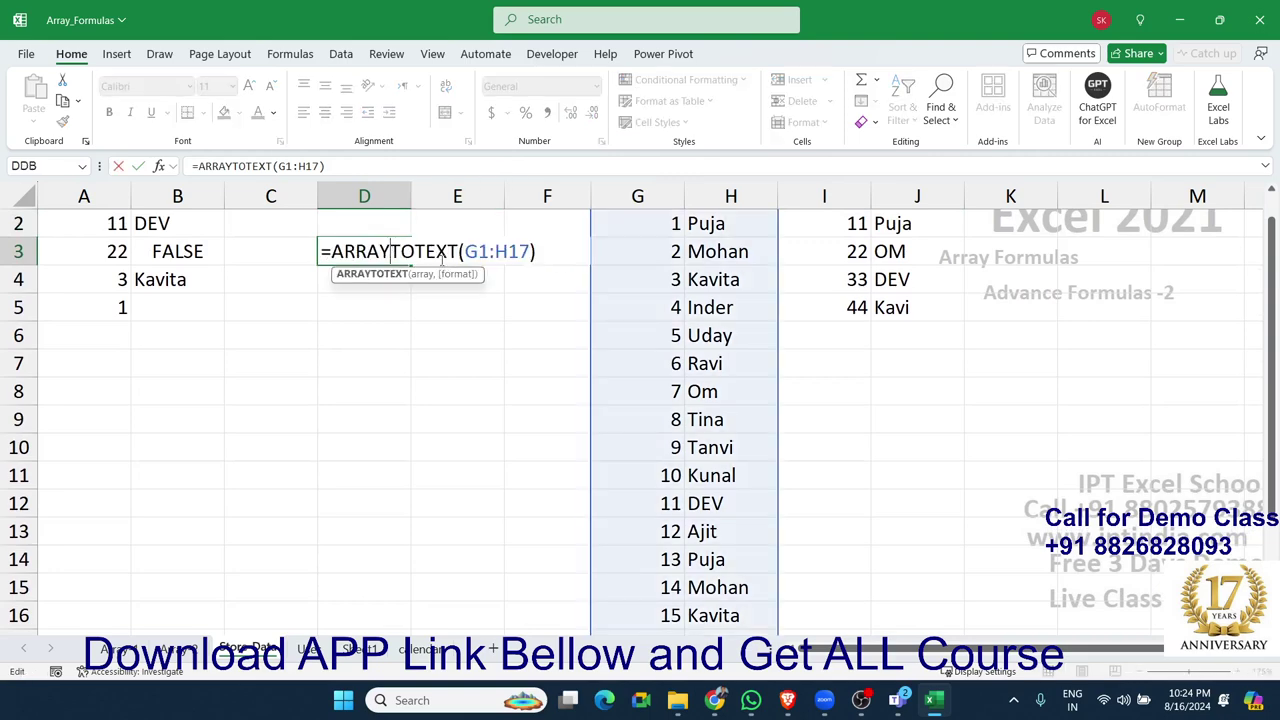
pyautogui.click(529, 251)
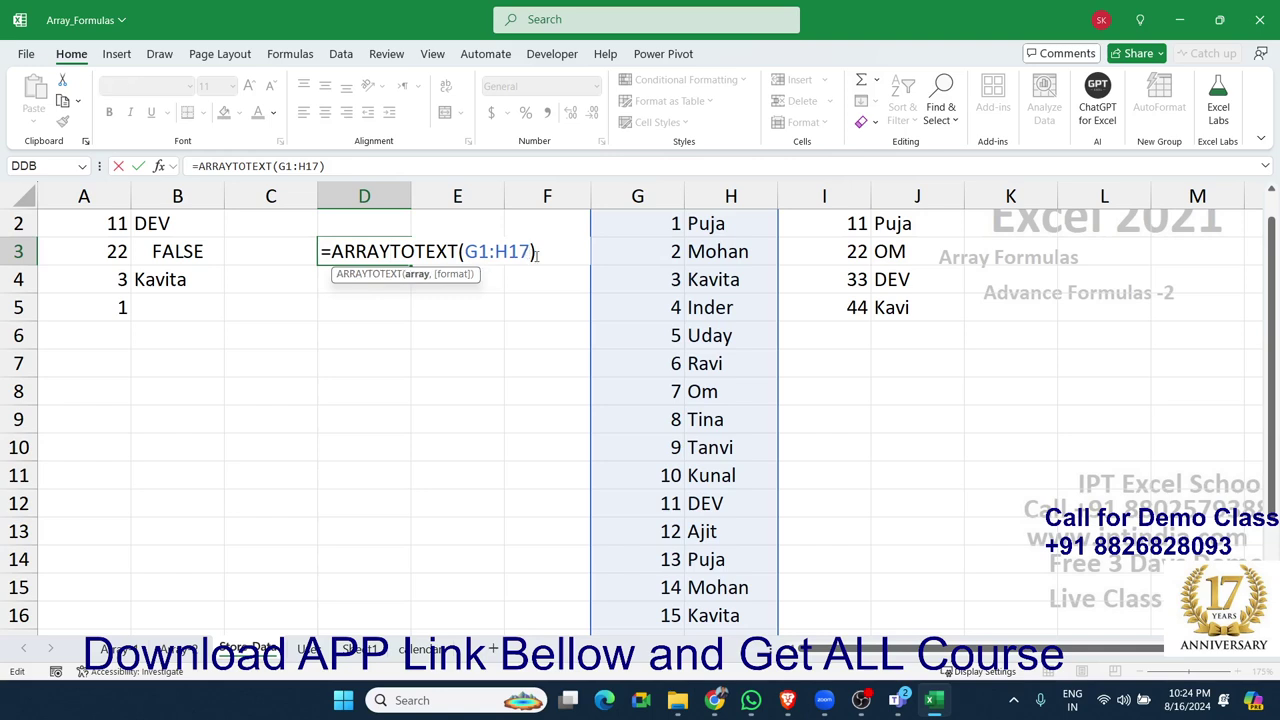
pyautogui.write(',')
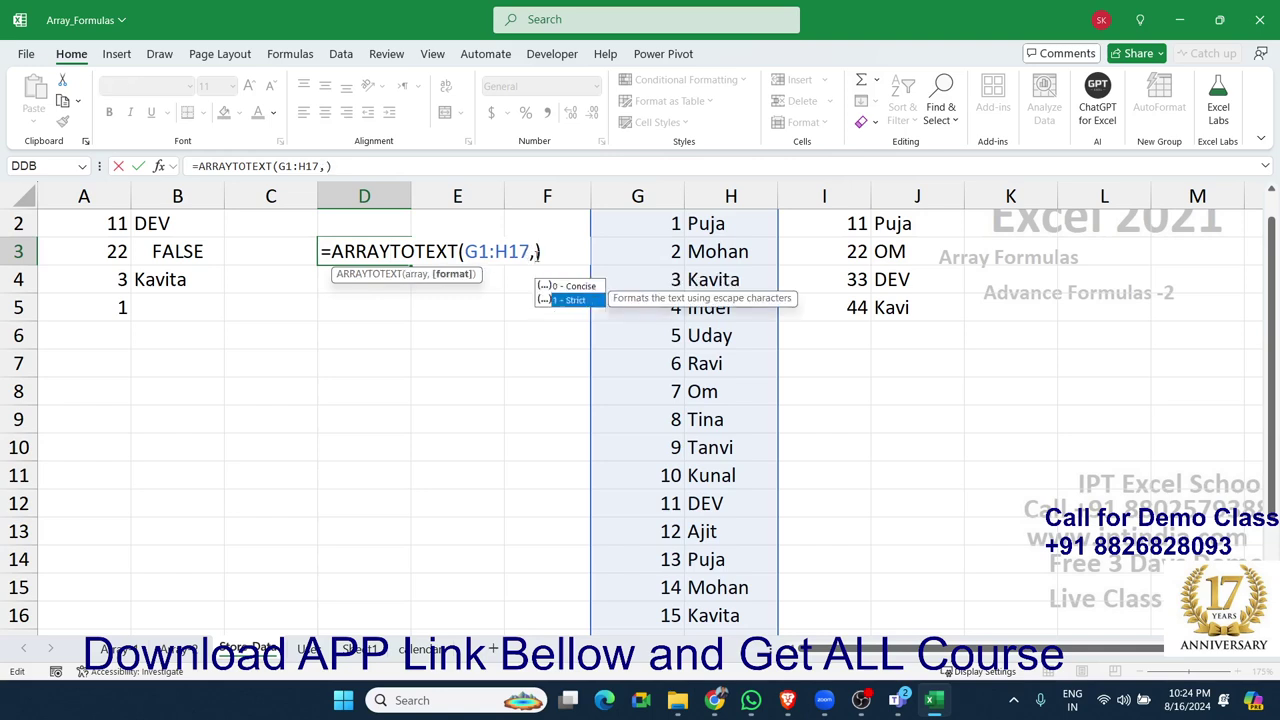
pyautogui.write('0')
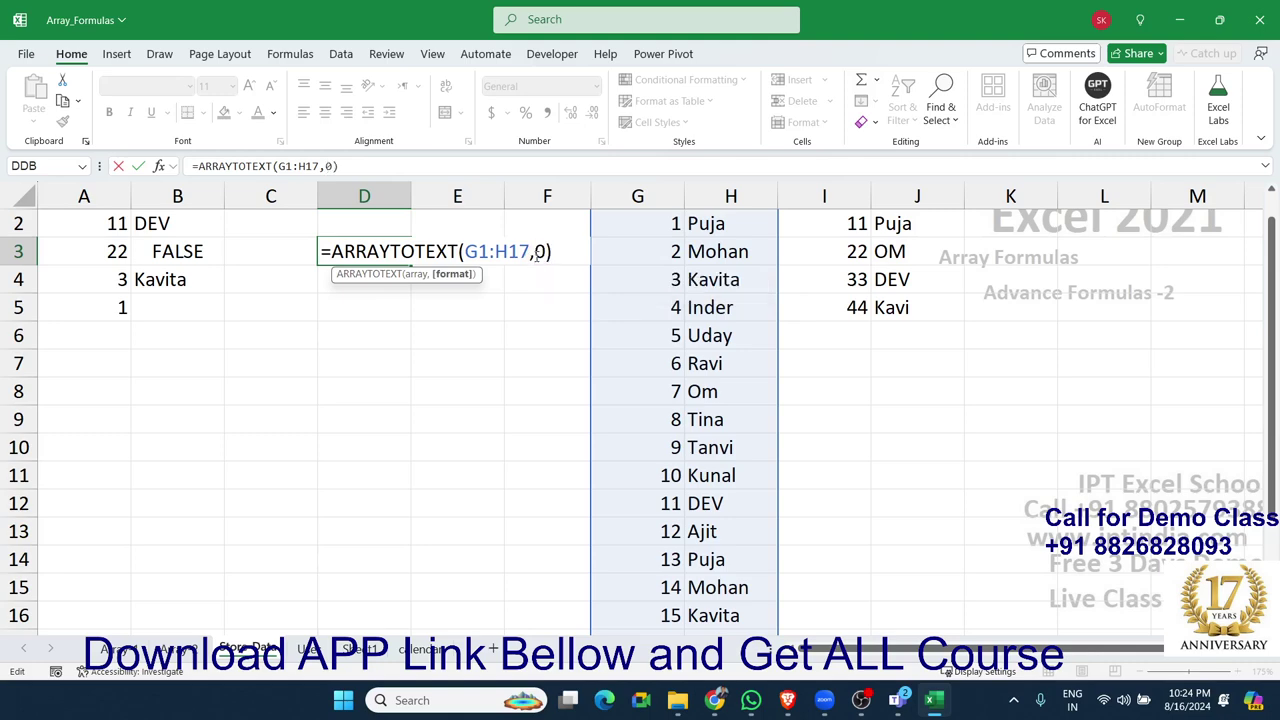
pyautogui.press('Return')
pyautogui.press('Up')
pyautogui.scroll(1, 535, 253)
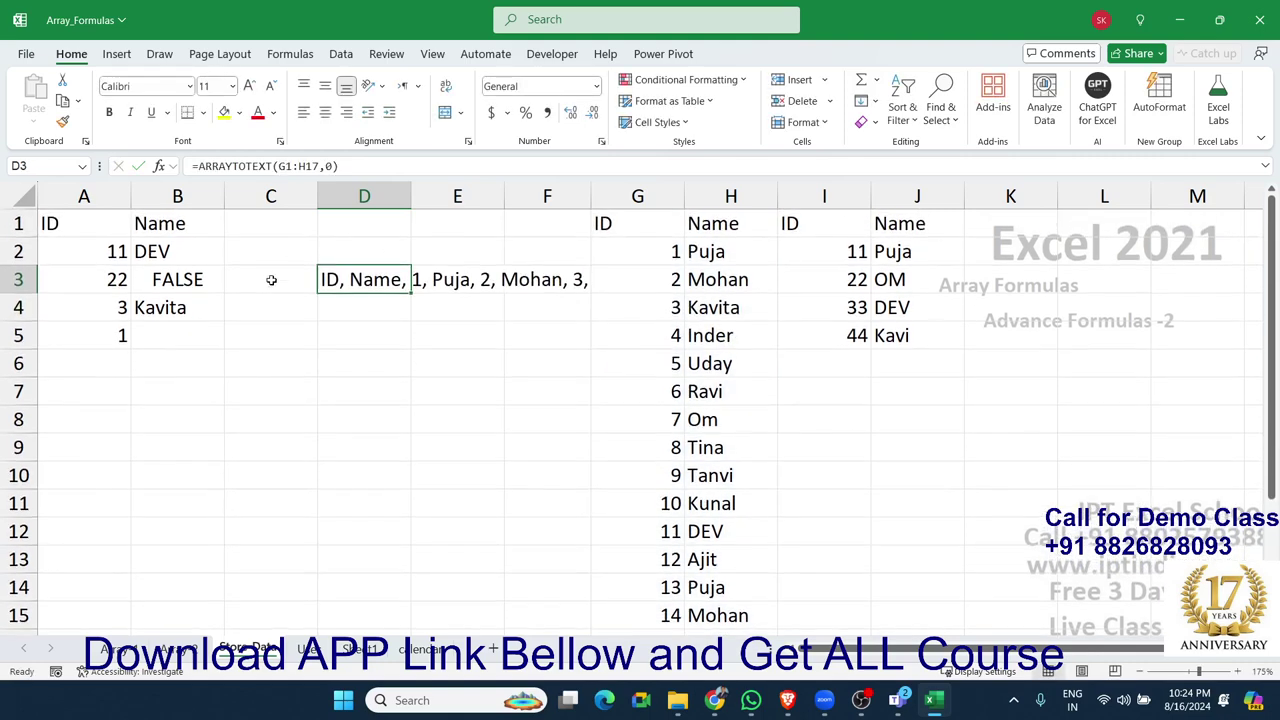
pyautogui.doubleClick(334, 279)
pyautogui.click(541, 280)
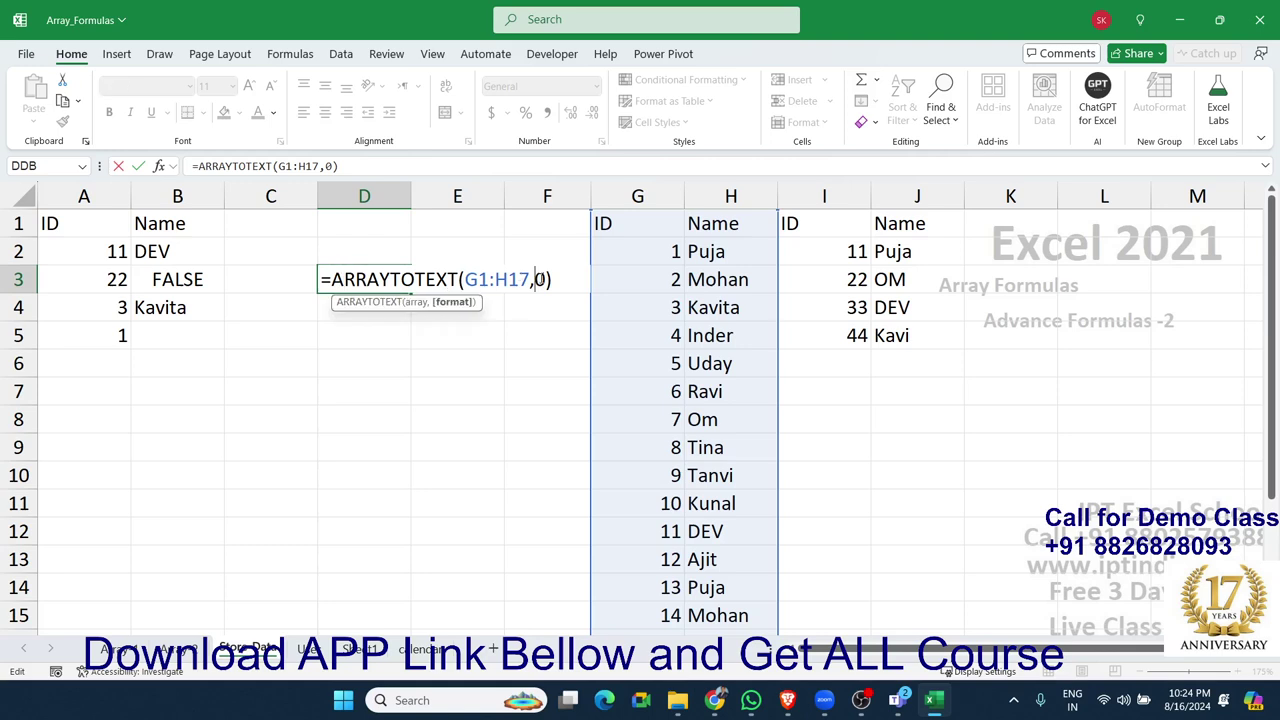
pyautogui.press('BackSpace')
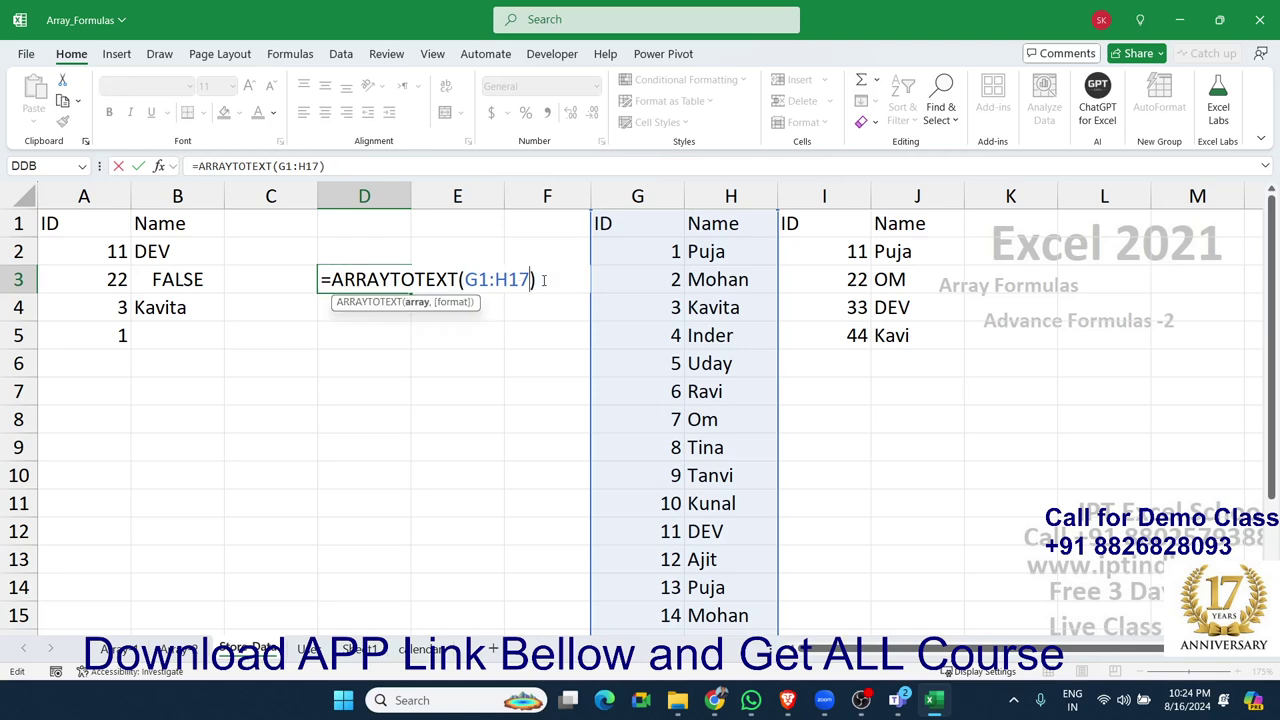
pyautogui.write(',1')
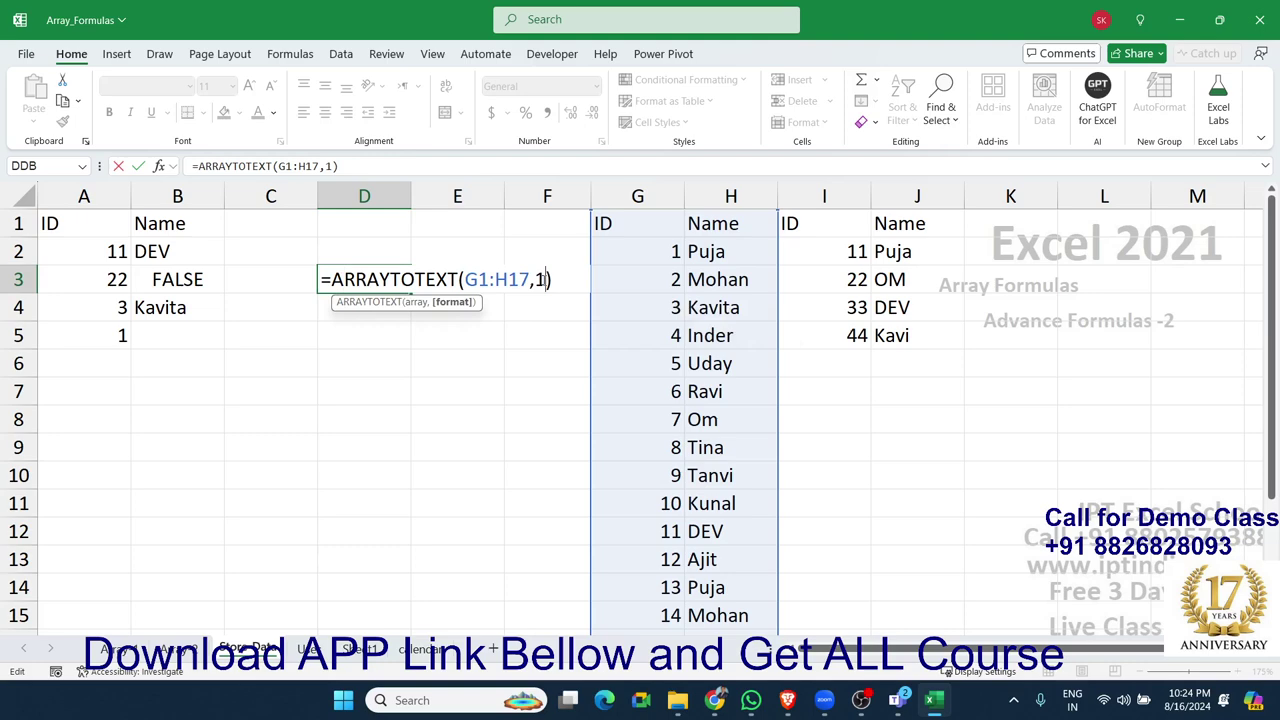
pyautogui.press('Return')
pyautogui.press('Up')
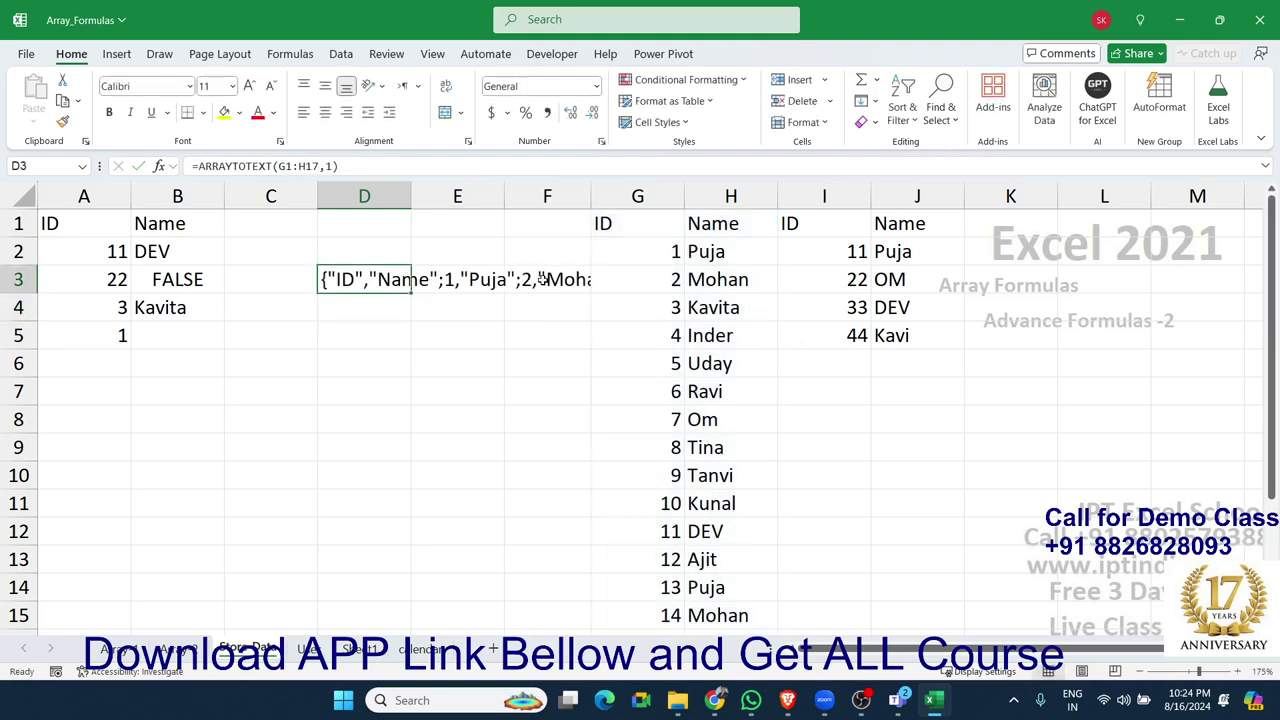
# Step: Copy D3 and paste its array text into D5 as values
pyautogui.hotkey('ctrl', 'c')
pyautogui.click(34, 123)
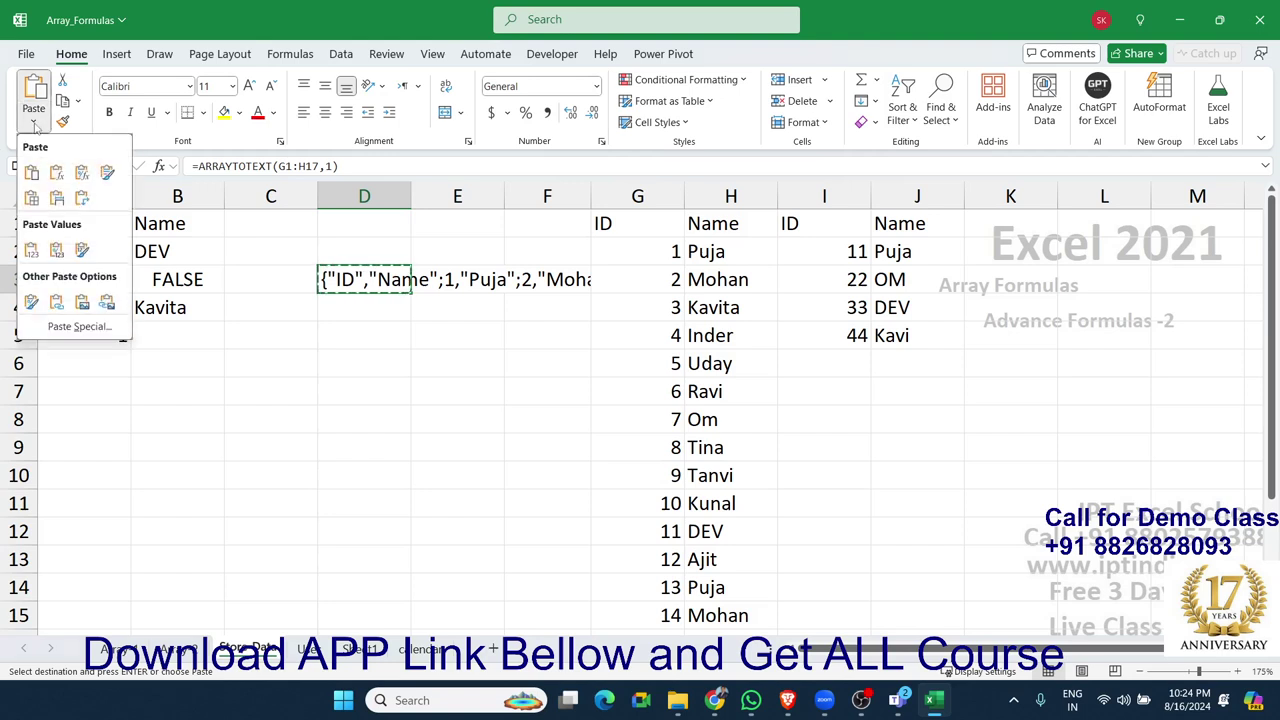
pyautogui.click(400, 345)
pyautogui.click(322, 324)
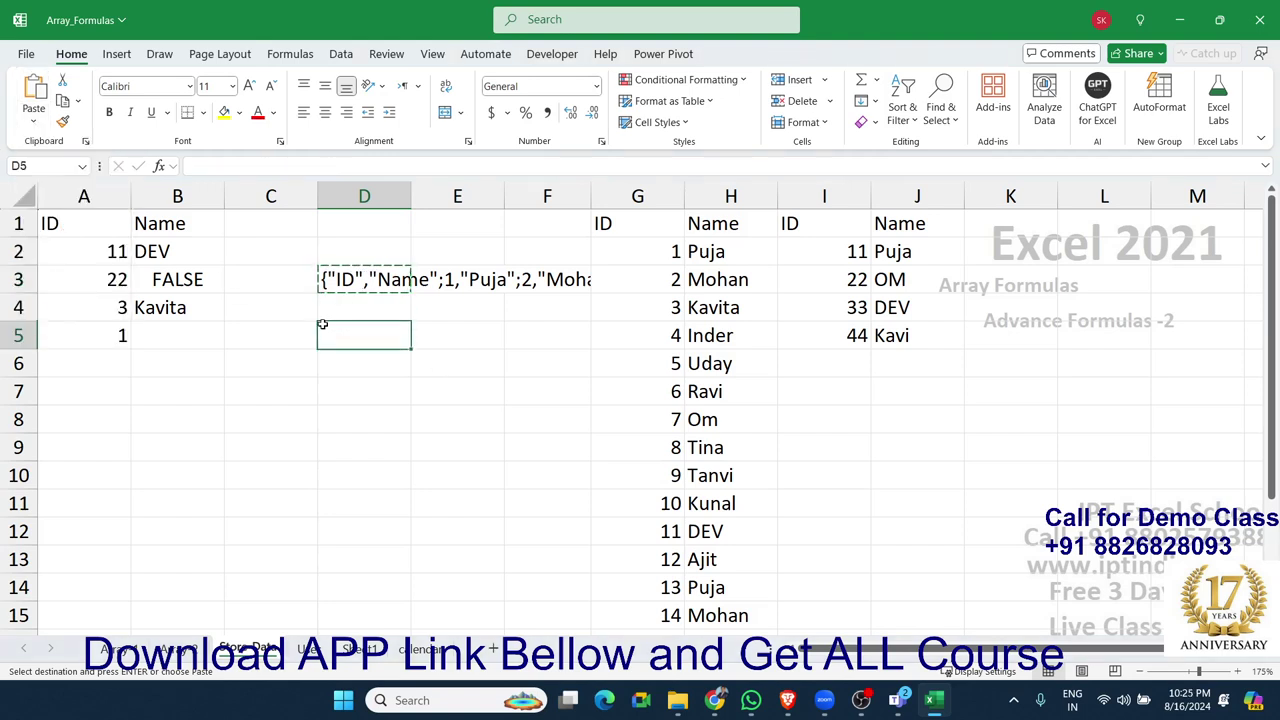
pyautogui.click(34, 120)
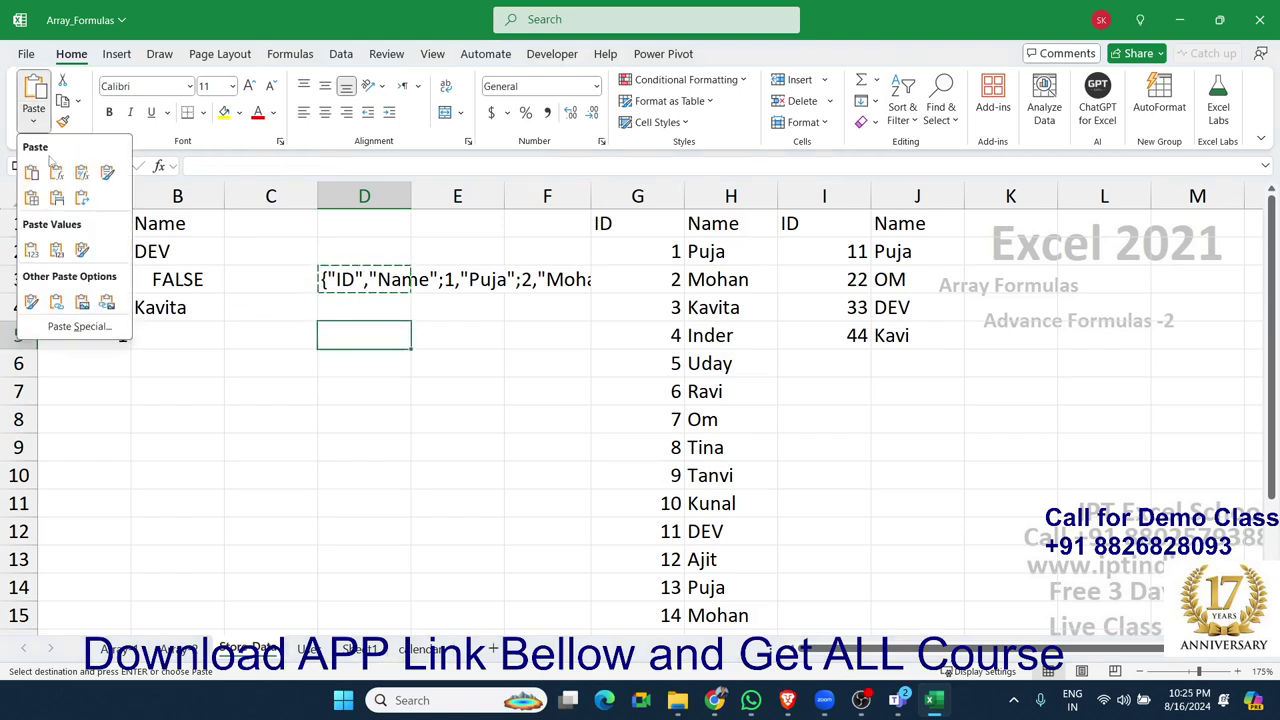
pyautogui.click(58, 254)
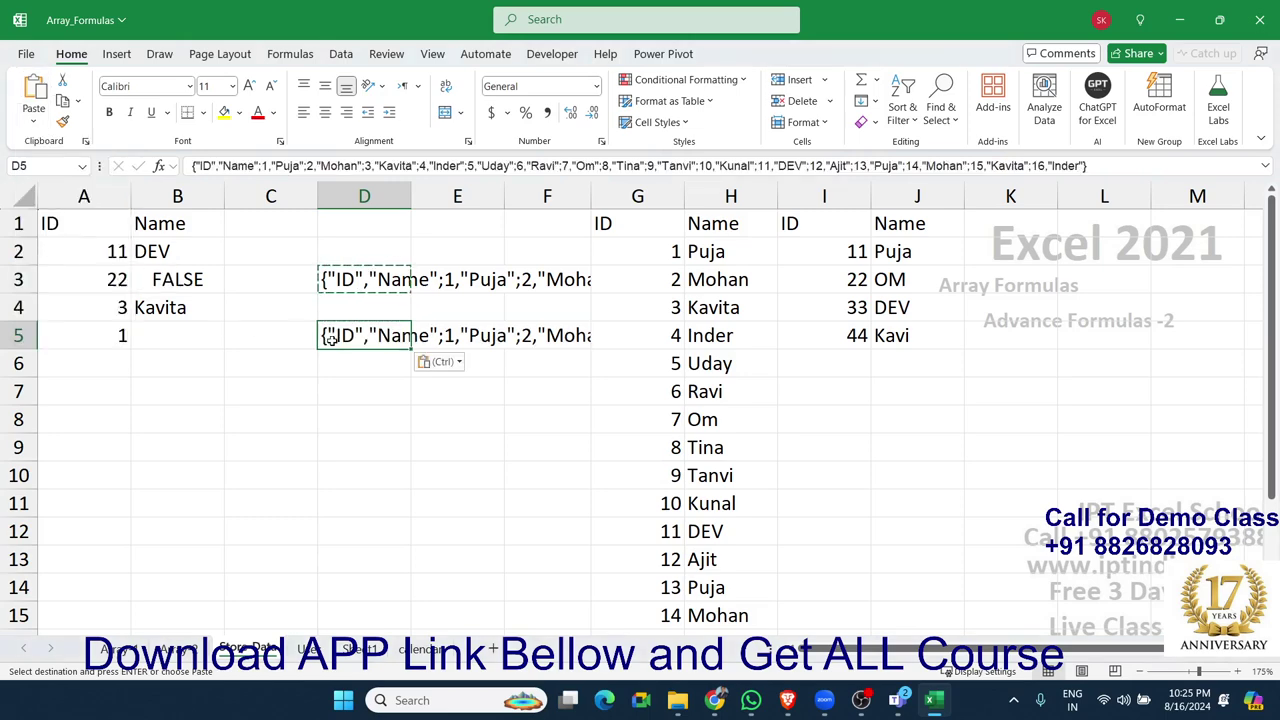
# Step: Select and copy the entire array-constant text in D5, then exit editing
pyautogui.doubleClick(356, 338)
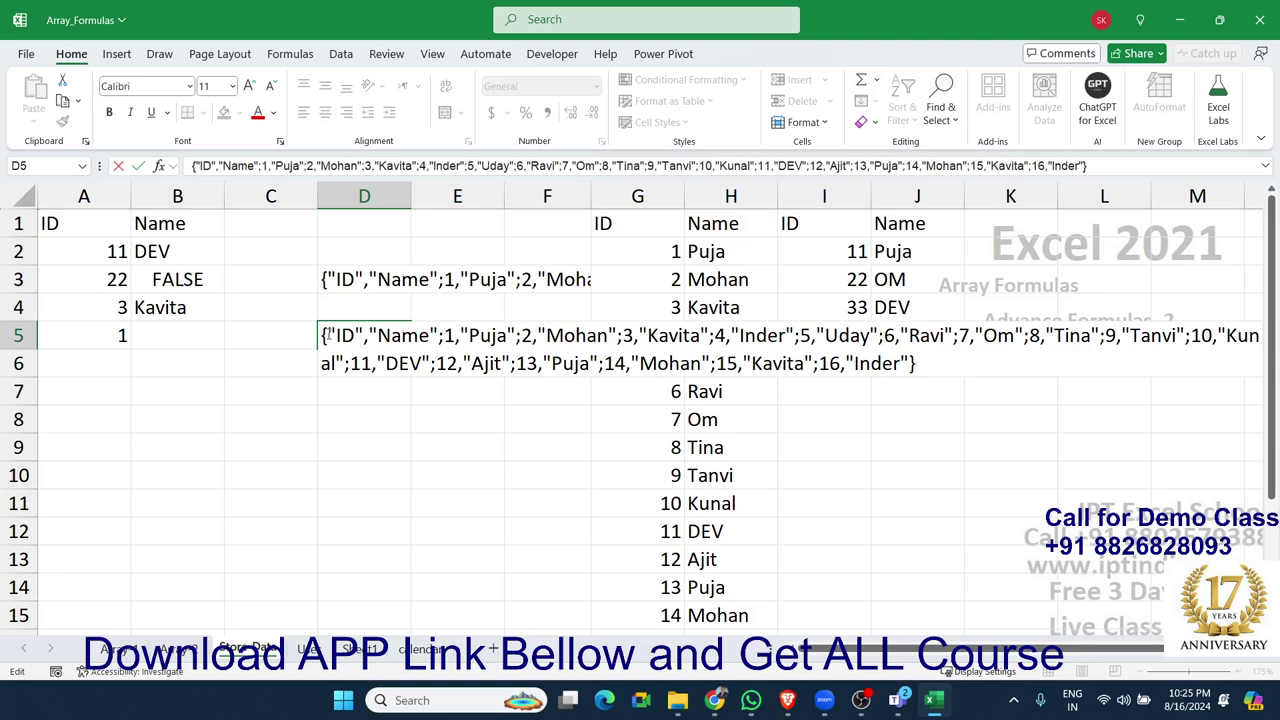
pyautogui.moveTo(325, 338); pyautogui.dragTo(877, 386)
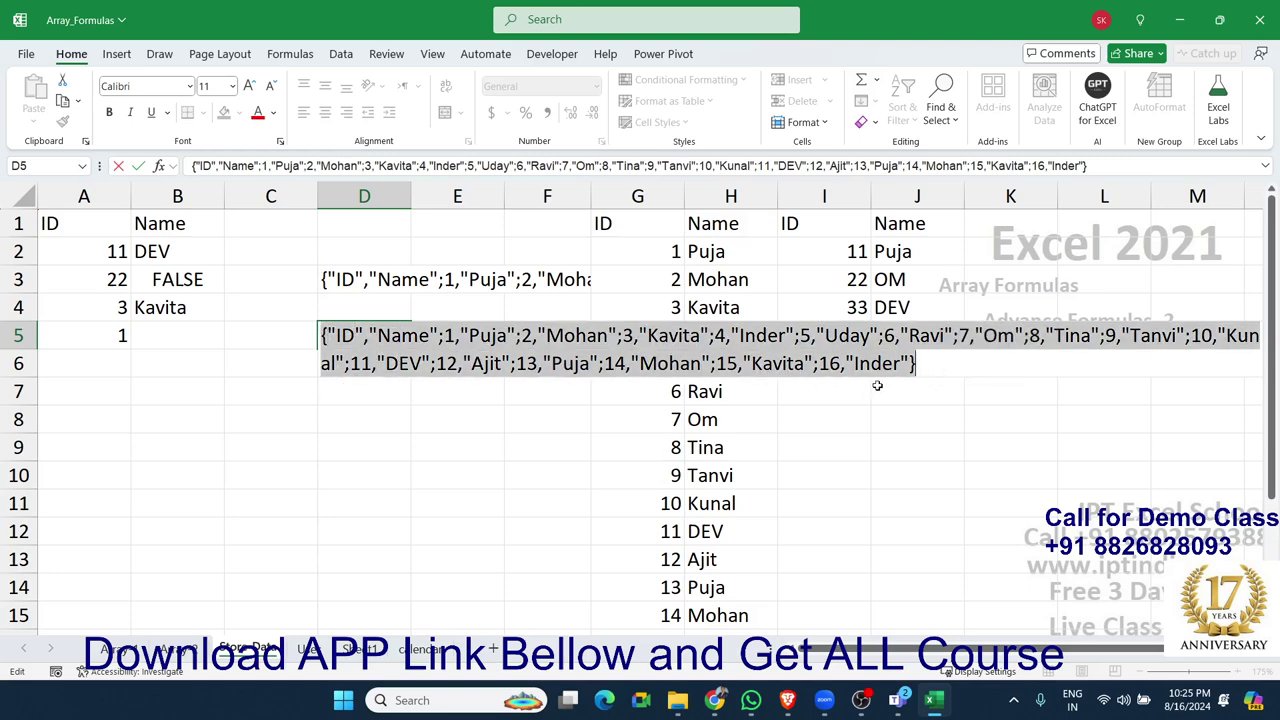
pyautogui.press('Escape')
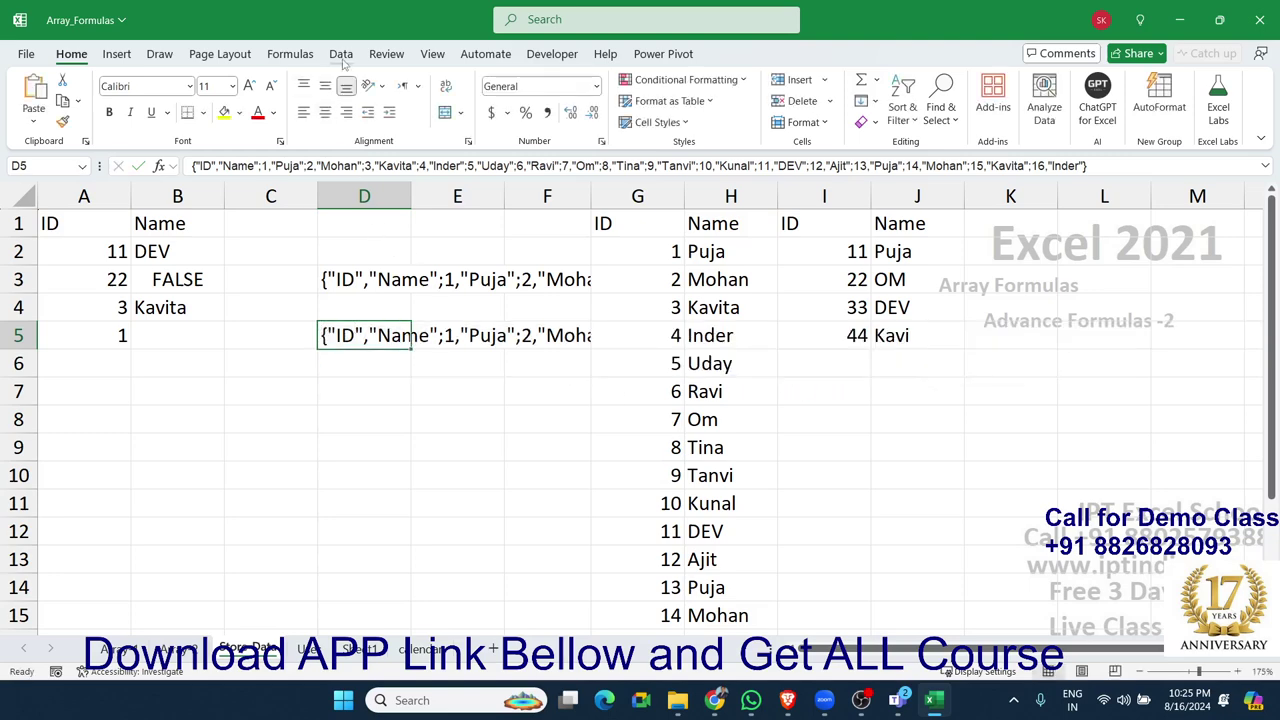
pyautogui.click(341, 56)
# Step: Delete the existing DATA name in Name Manager
pyautogui.click(290, 56)
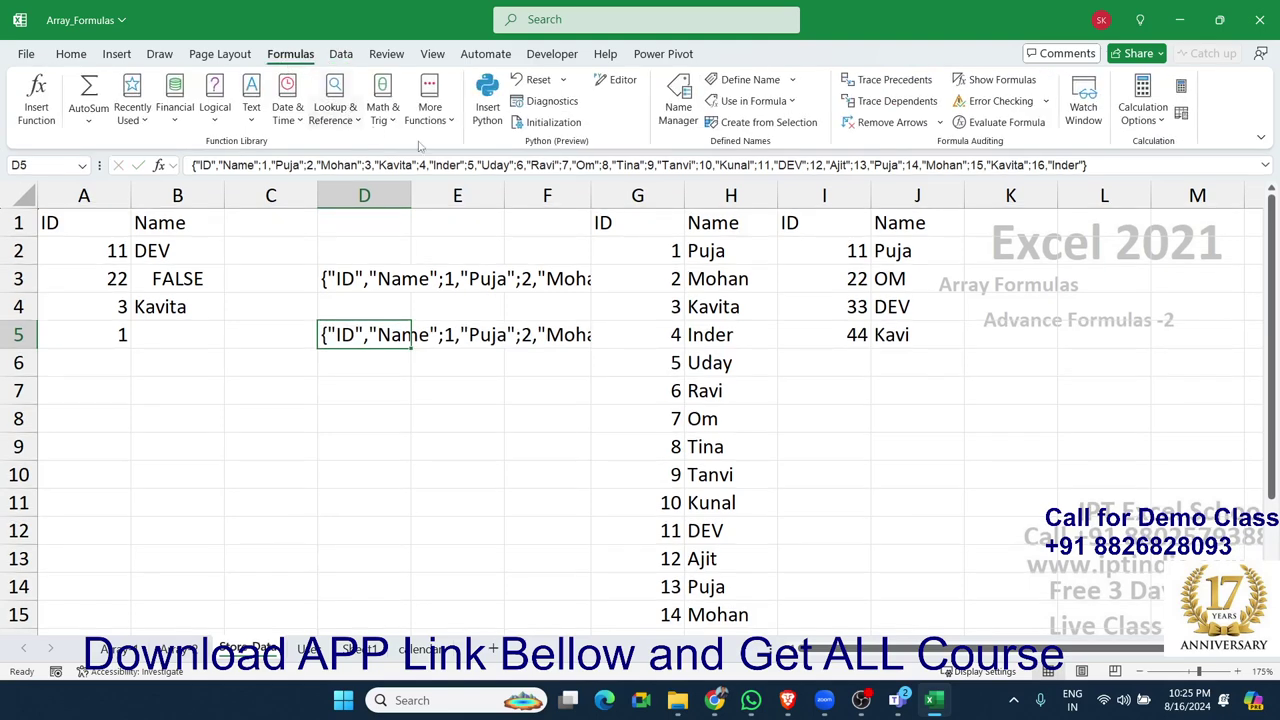
pyautogui.click(676, 128)
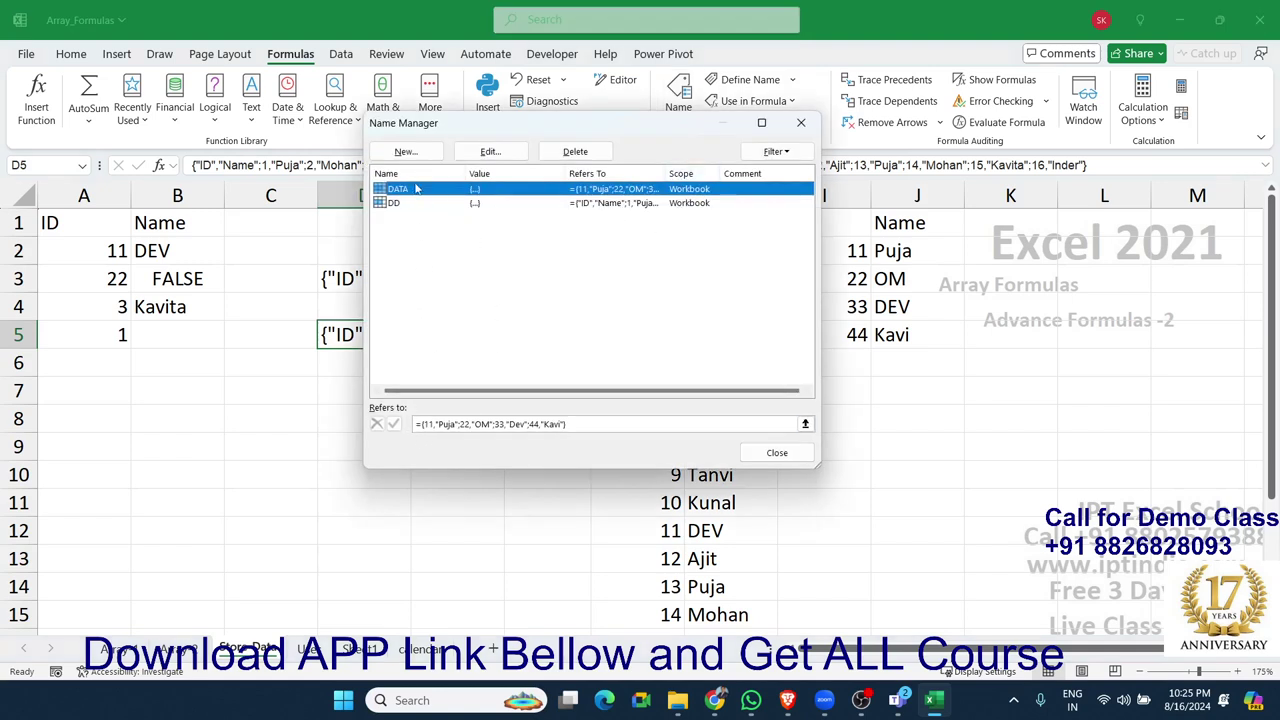
pyautogui.click(575, 151)
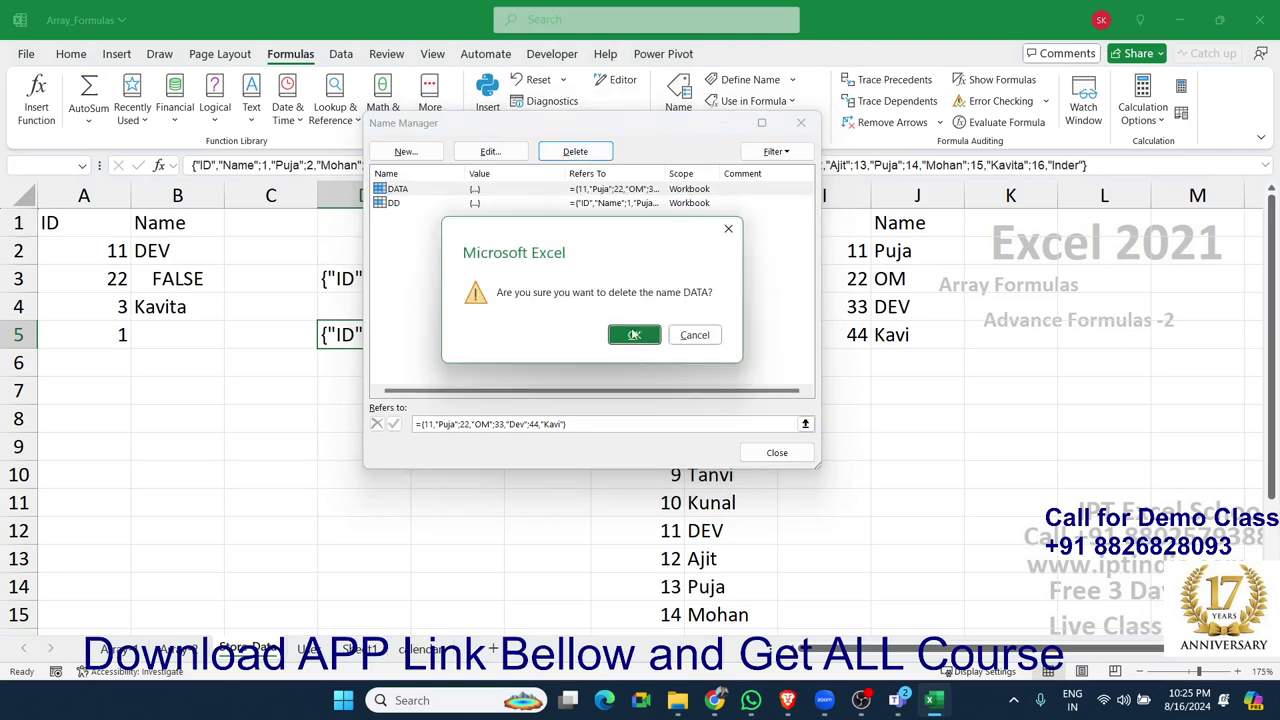
pyautogui.click(634, 335)
# Step: Define a new name Data that refers to the pasted ID–name array constant
pyautogui.click(405, 151)
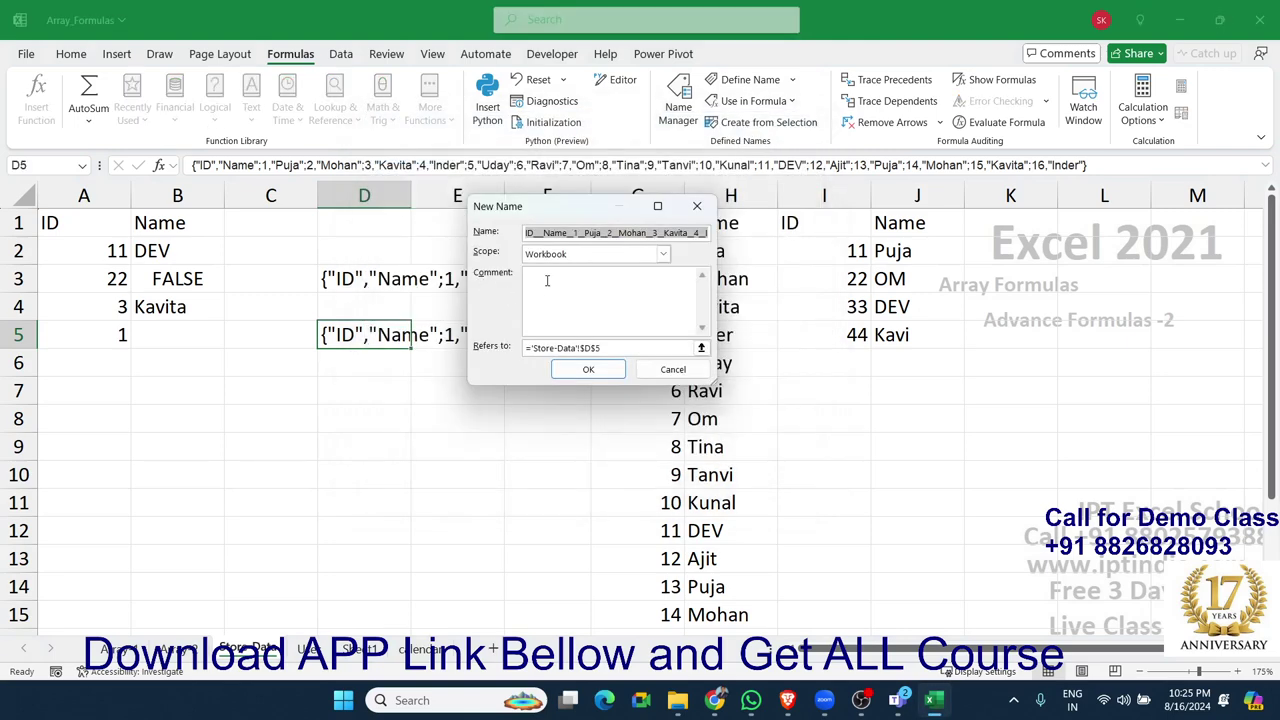
pyautogui.write('Data')
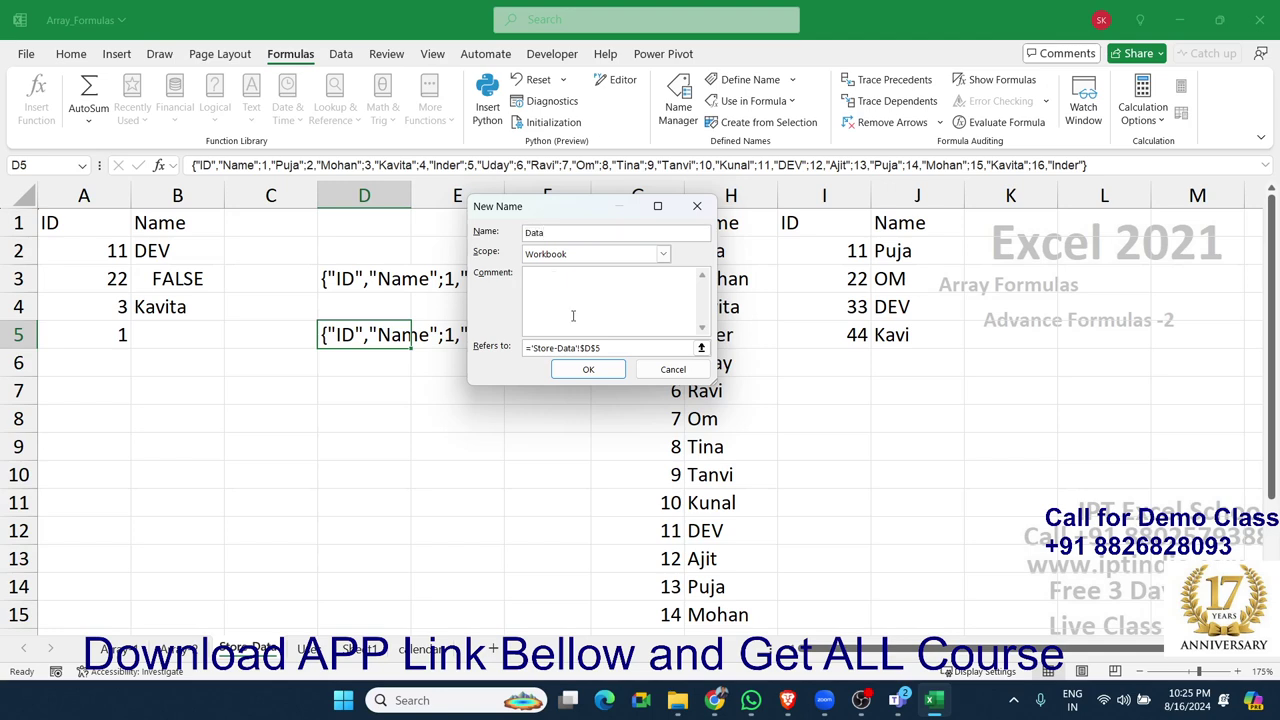
pyautogui.moveTo(690, 347); pyautogui.dragTo(524, 347)
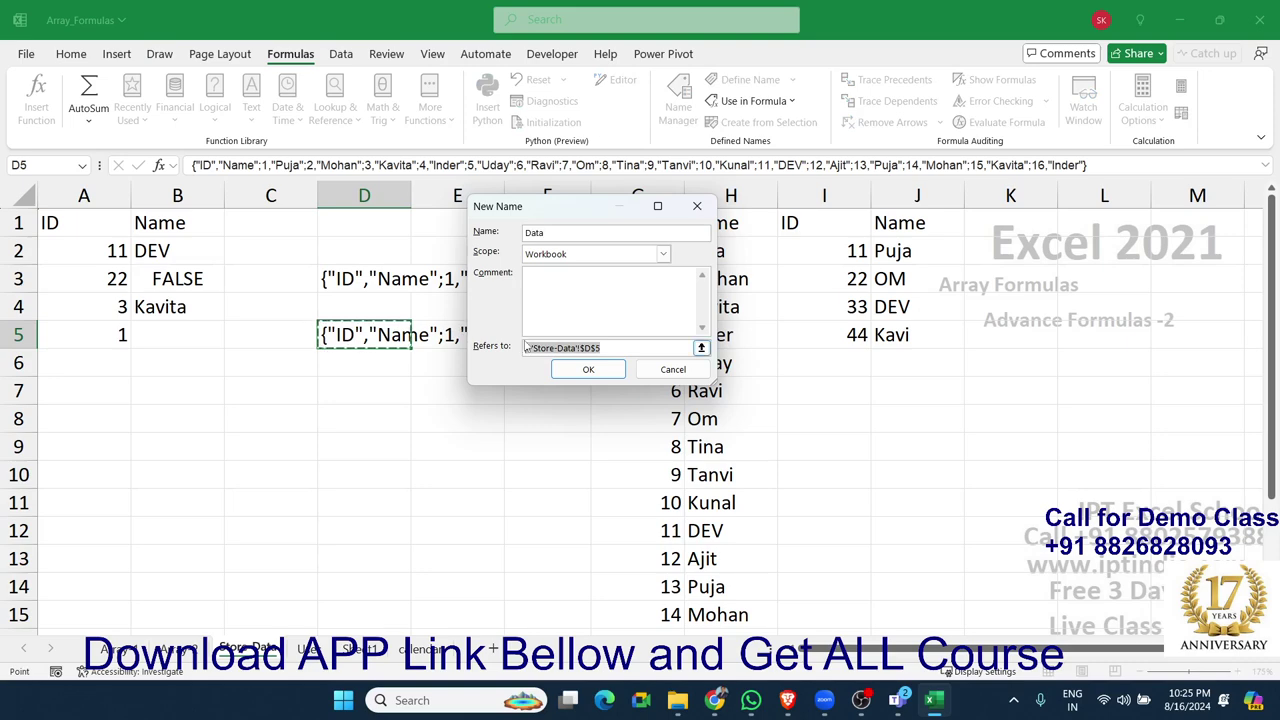
pyautogui.press('BackSpace')
pyautogui.hotkey('ctrl', 'v')
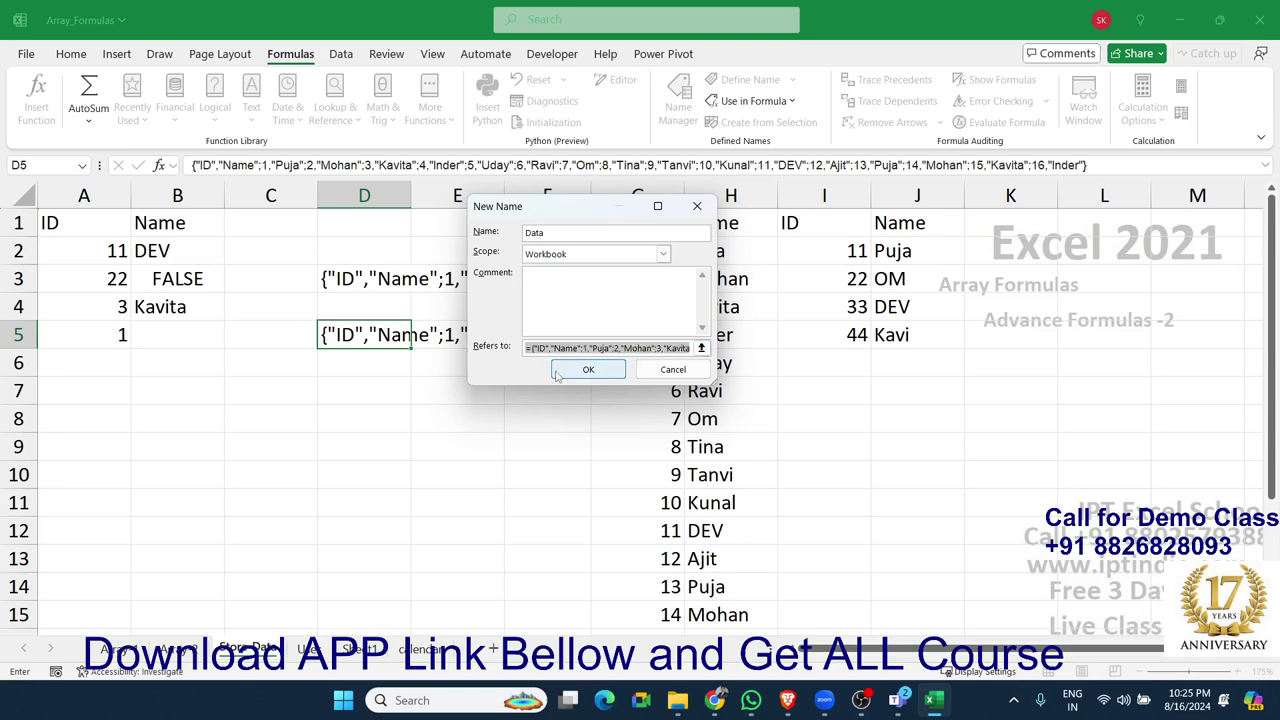
pyautogui.click(588, 369)
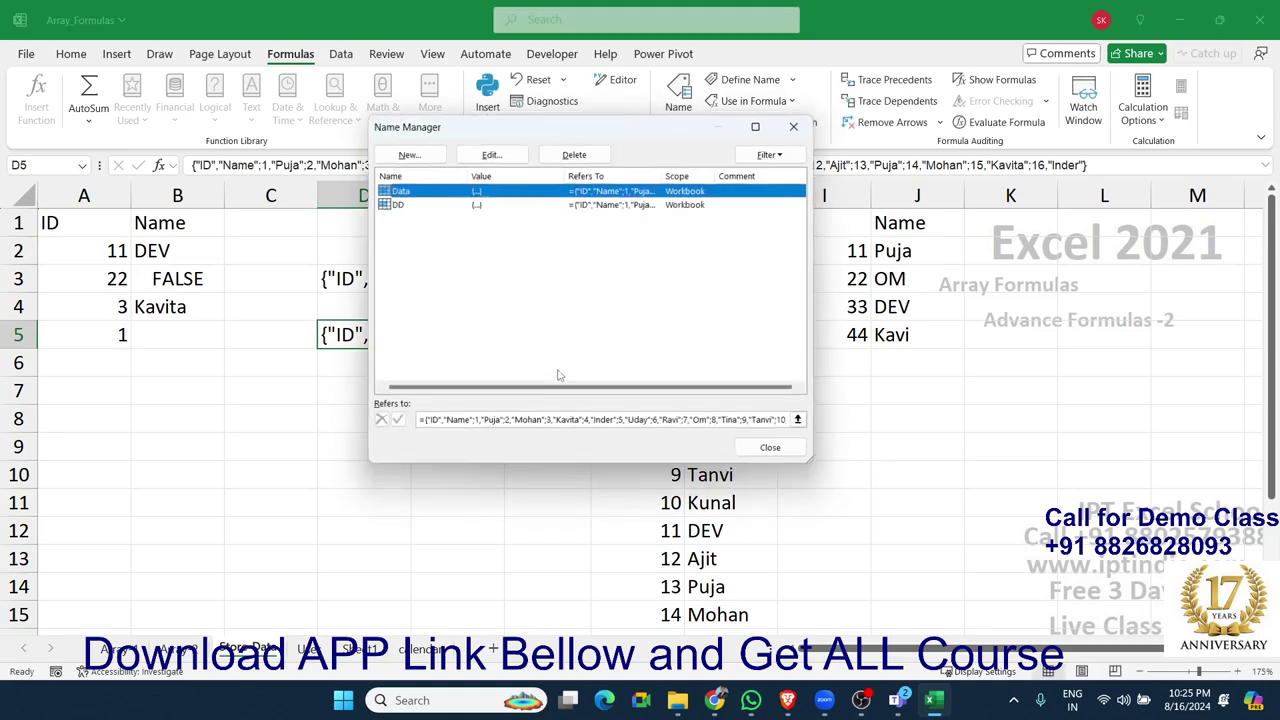
pyautogui.click(775, 455)
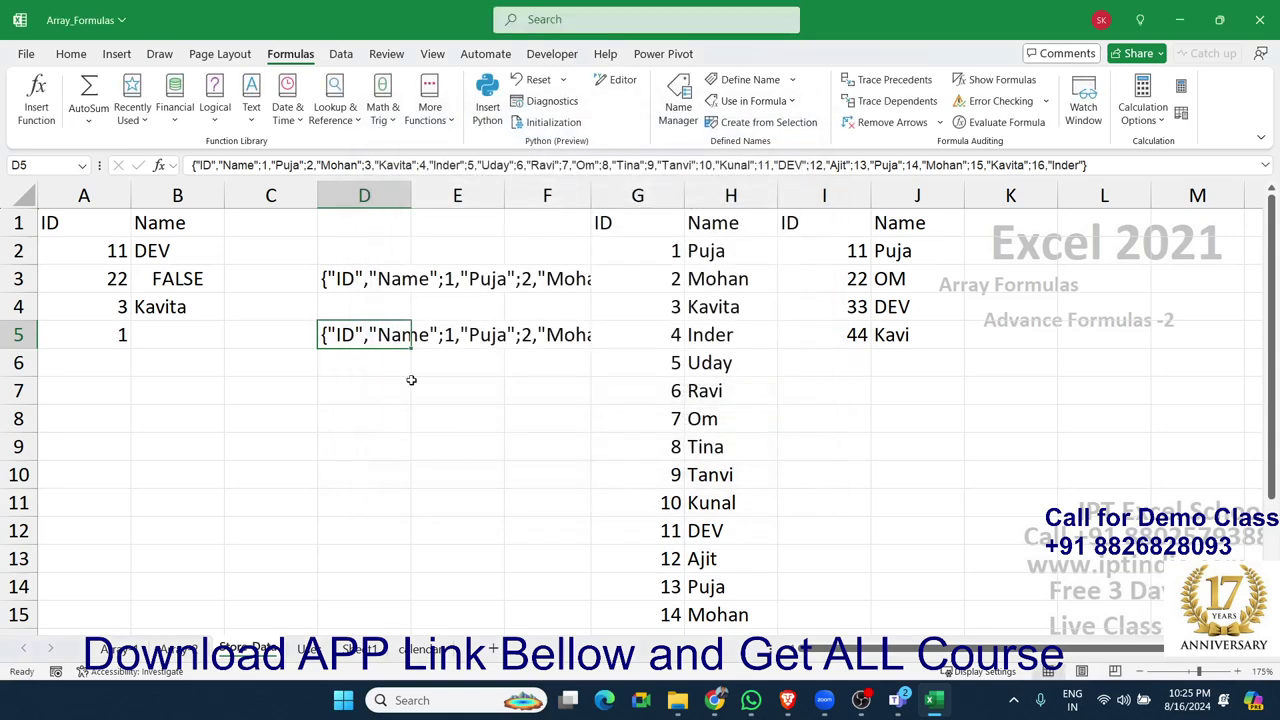
# Step: Enter =VLOOKUP(A5,Data,2,0) in B5 to return Puja, then move to the Rate table sheet
pyautogui.click(148, 326)
pyautogui.write('=vl')
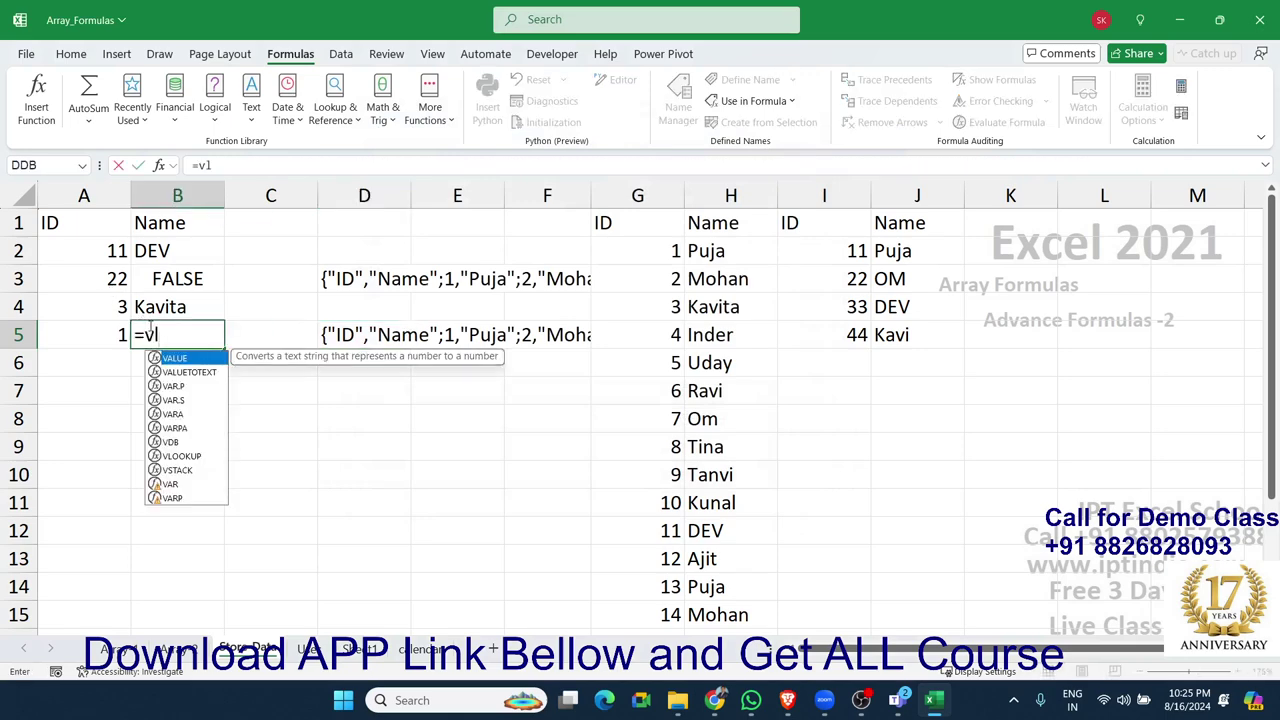
pyautogui.press('Tab')
pyautogui.press('Left')
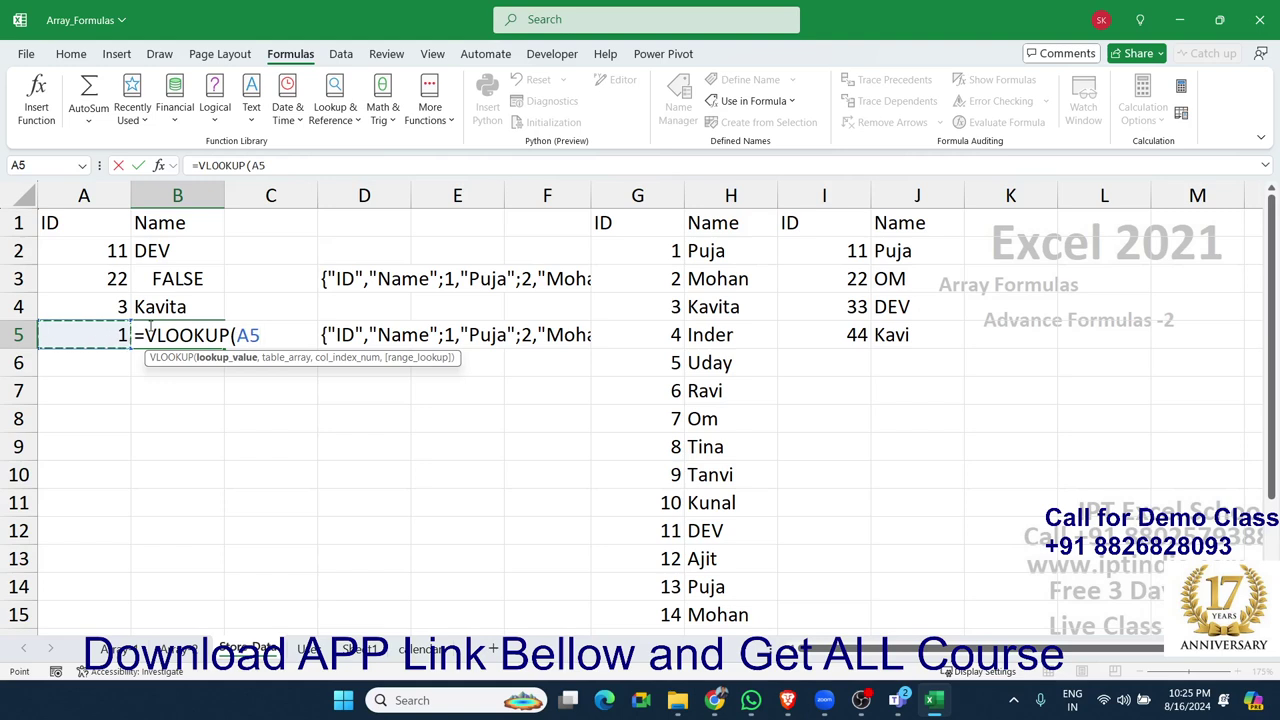
pyautogui.write(',data')
pyautogui.press('Tab')
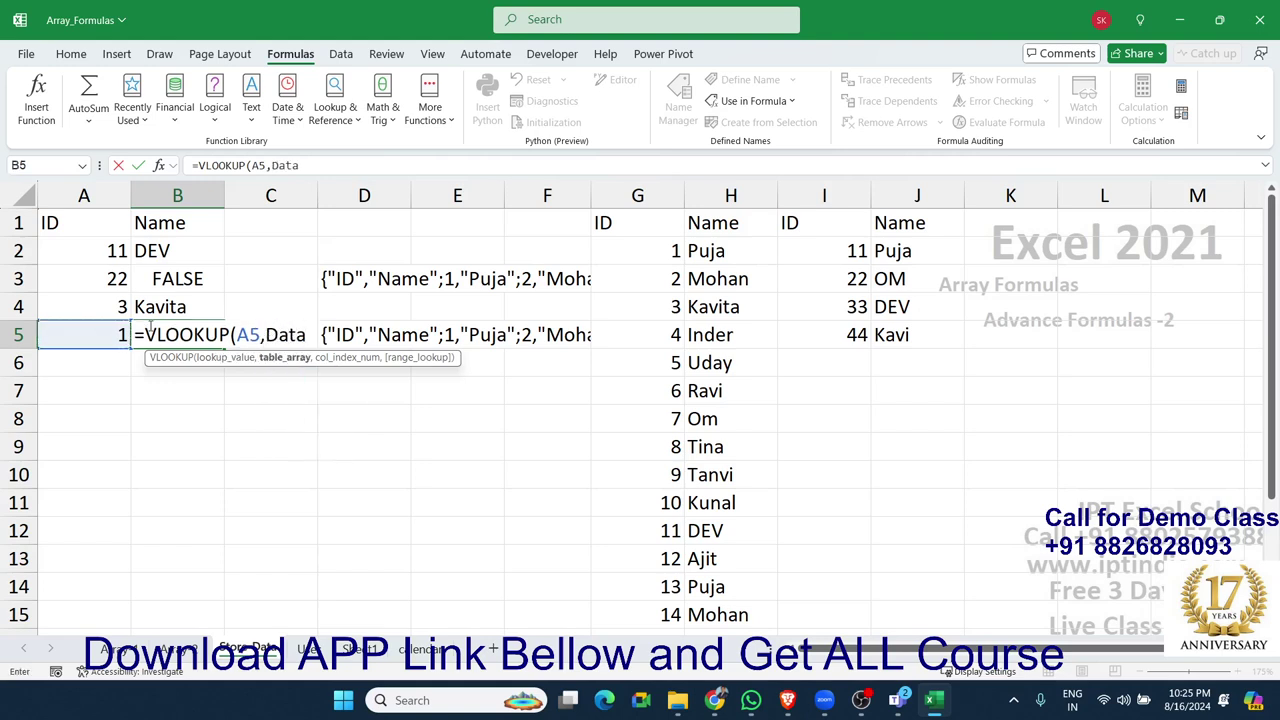
pyautogui.write(',2')
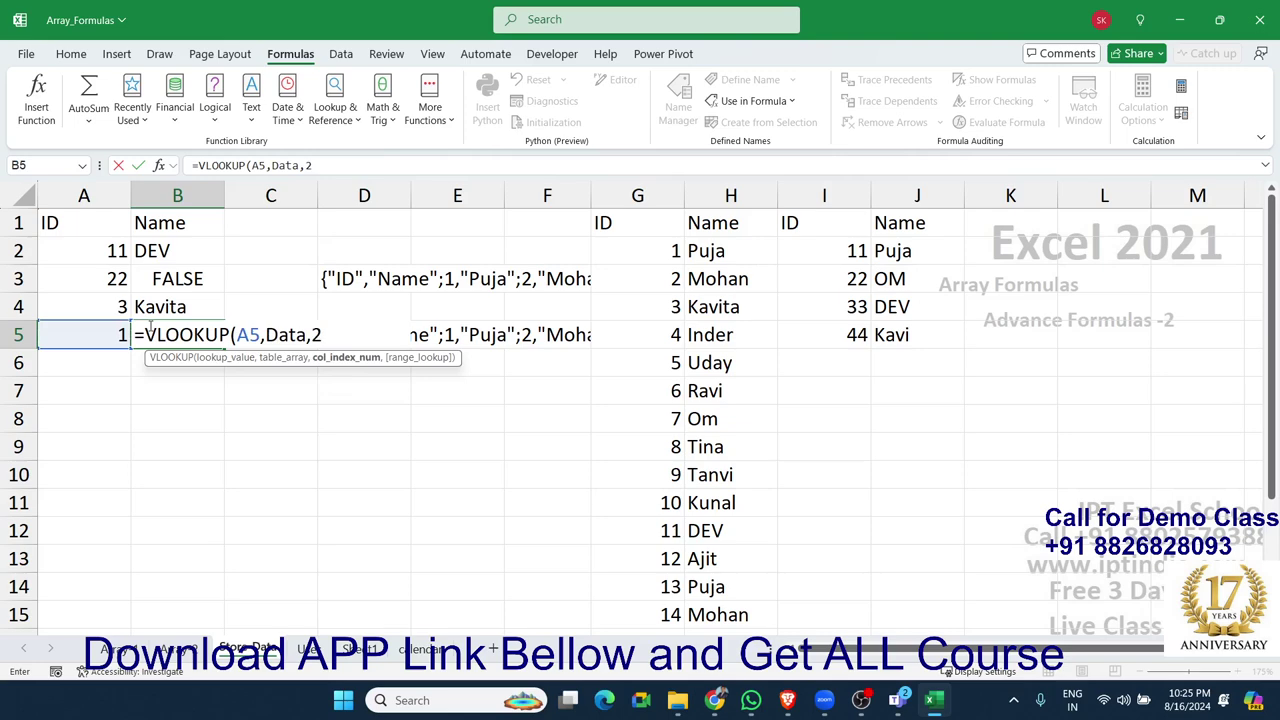
pyautogui.write(',0)')
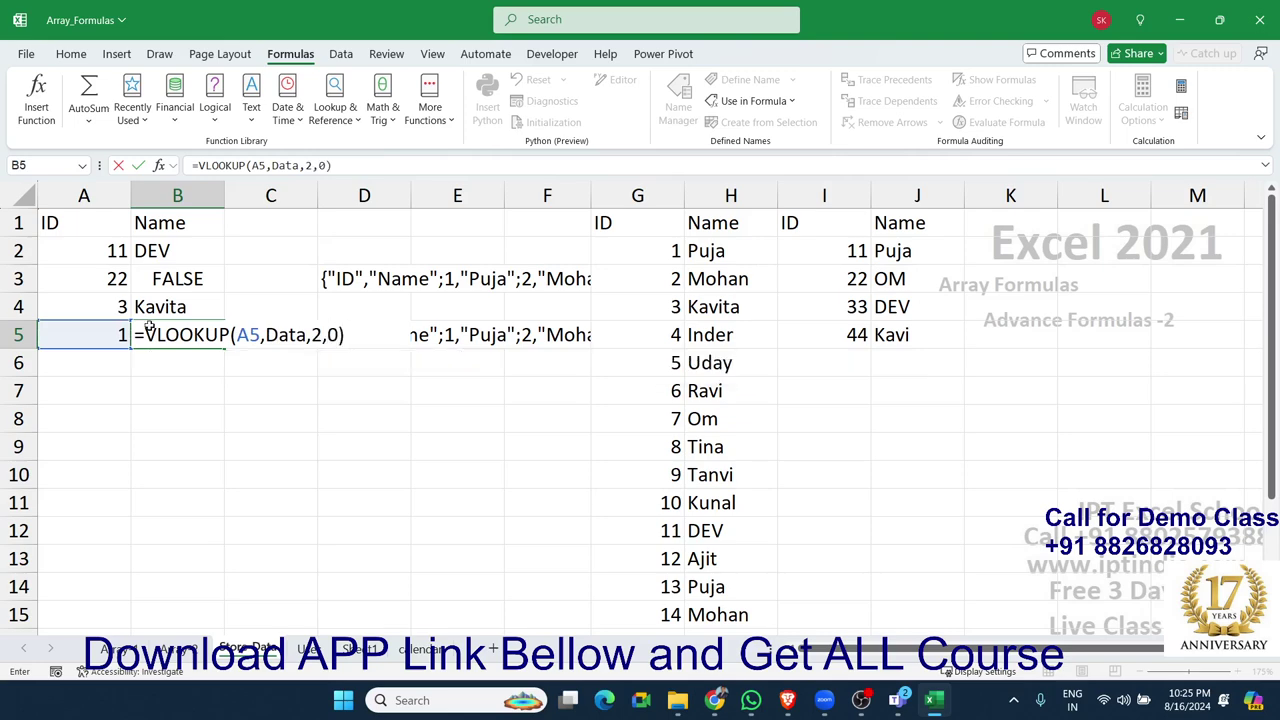
pyautogui.press('Return')
pyautogui.click(149, 334)
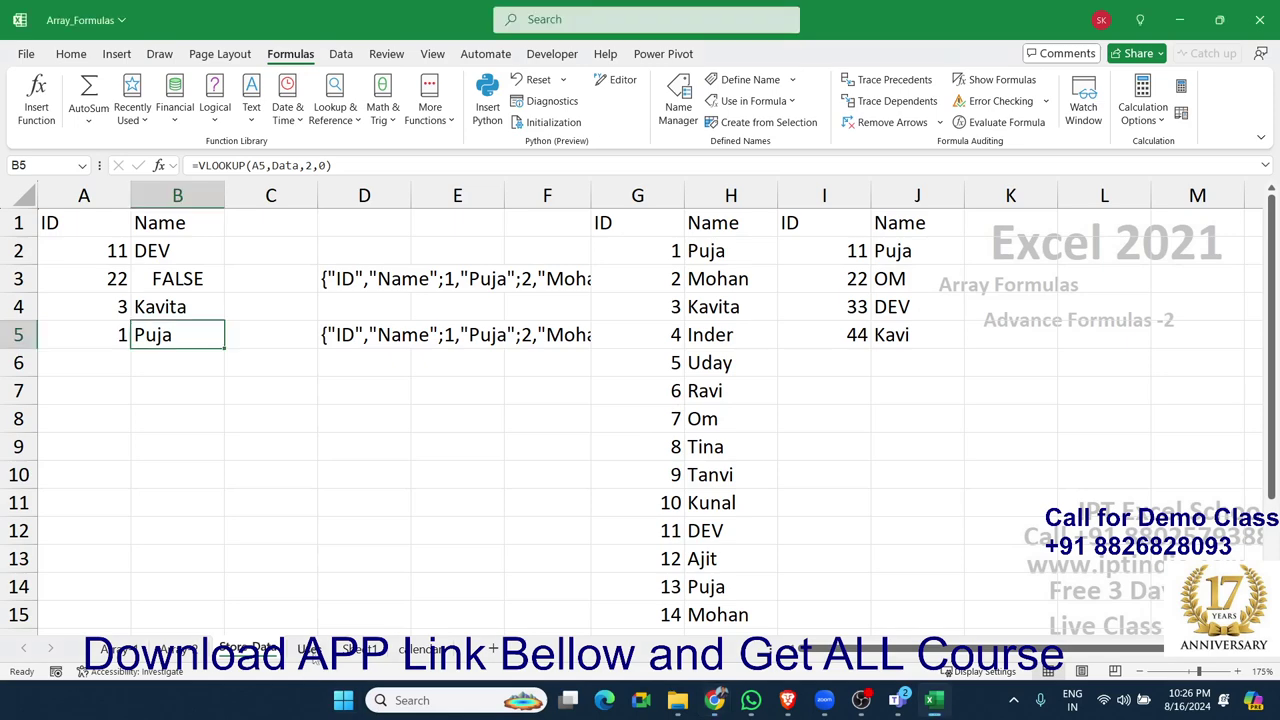
pyautogui.click(313, 650)
# Step: Clear the existing Rate formulas in D2:D9
pyautogui.click(368, 566)
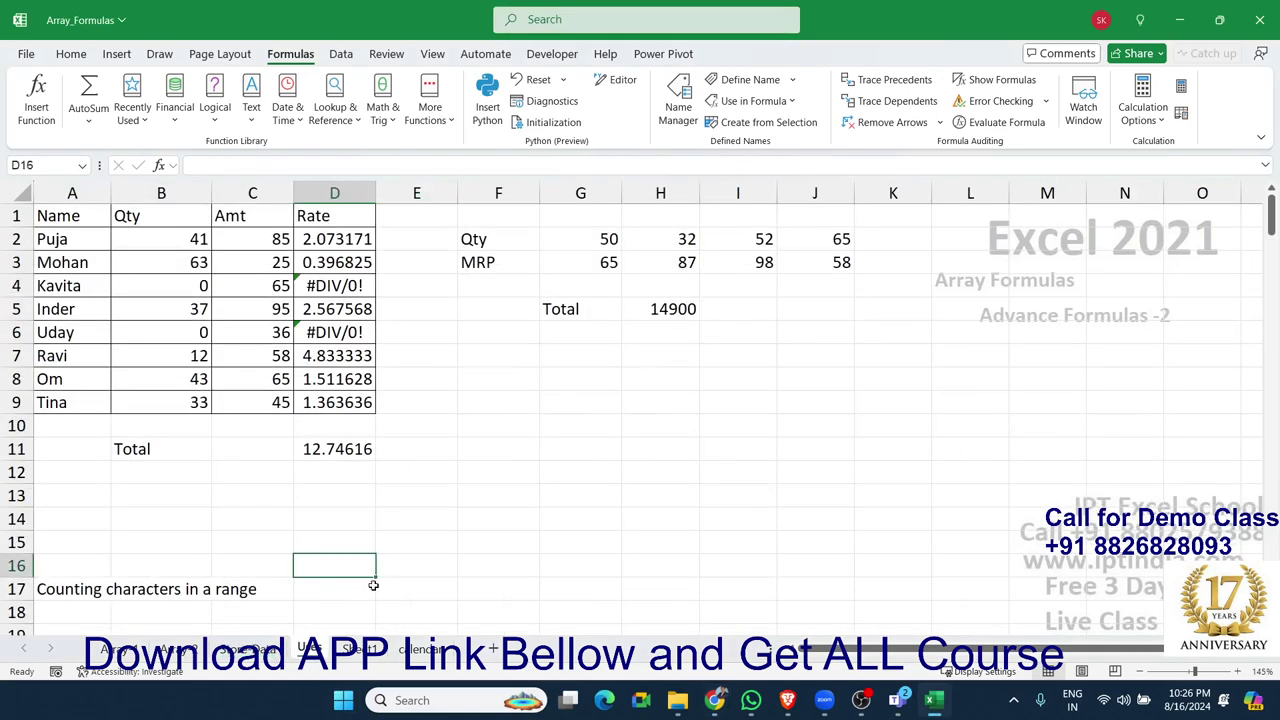
pyautogui.click(386, 528)
pyautogui.click(365, 349)
pyautogui.click(338, 286)
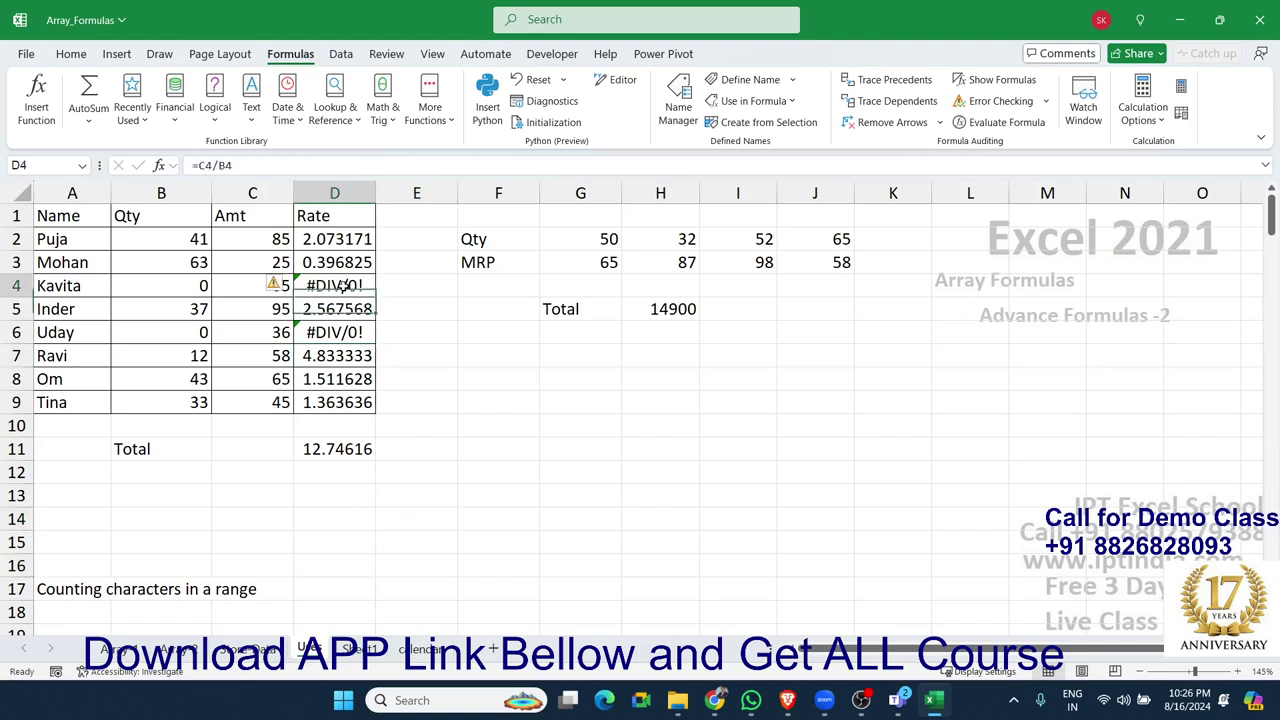
pyautogui.click(333, 240)
pyautogui.moveTo(333, 240); pyautogui.dragTo(334, 404)
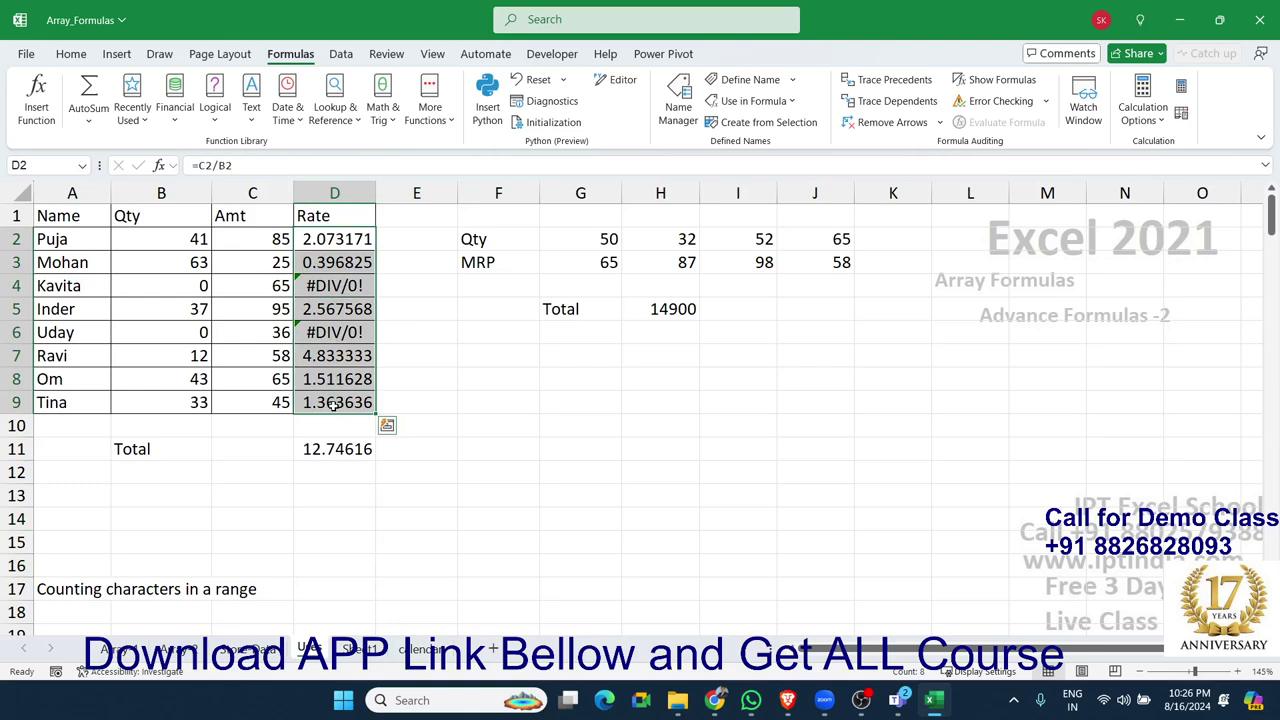
pyautogui.press('Delete')
# Step: Enter =C2/B2 in D2 to divide Amt by Qty
pyautogui.press('Down')
pyautogui.press('Down')
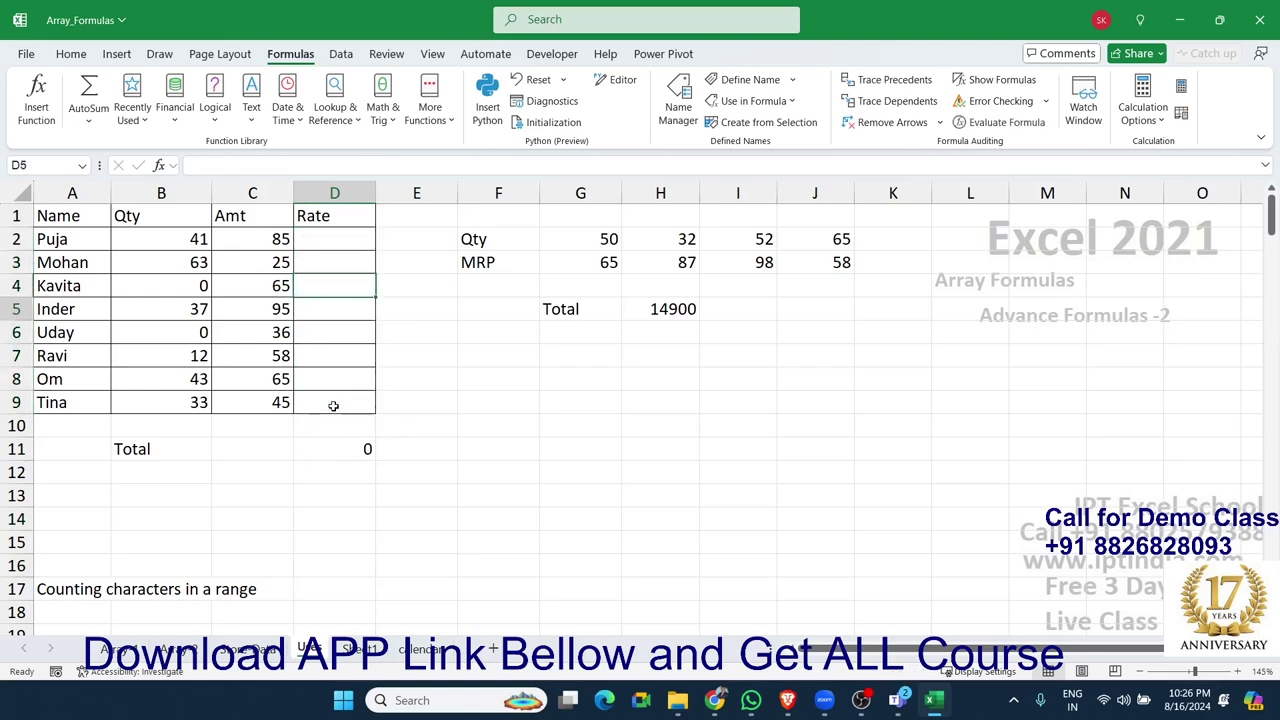
pyautogui.press('Down')
pyautogui.press('Down')
pyautogui.press('Down')
pyautogui.press('Up')
pyautogui.press('Up')
pyautogui.press('Up')
pyautogui.press('Up')
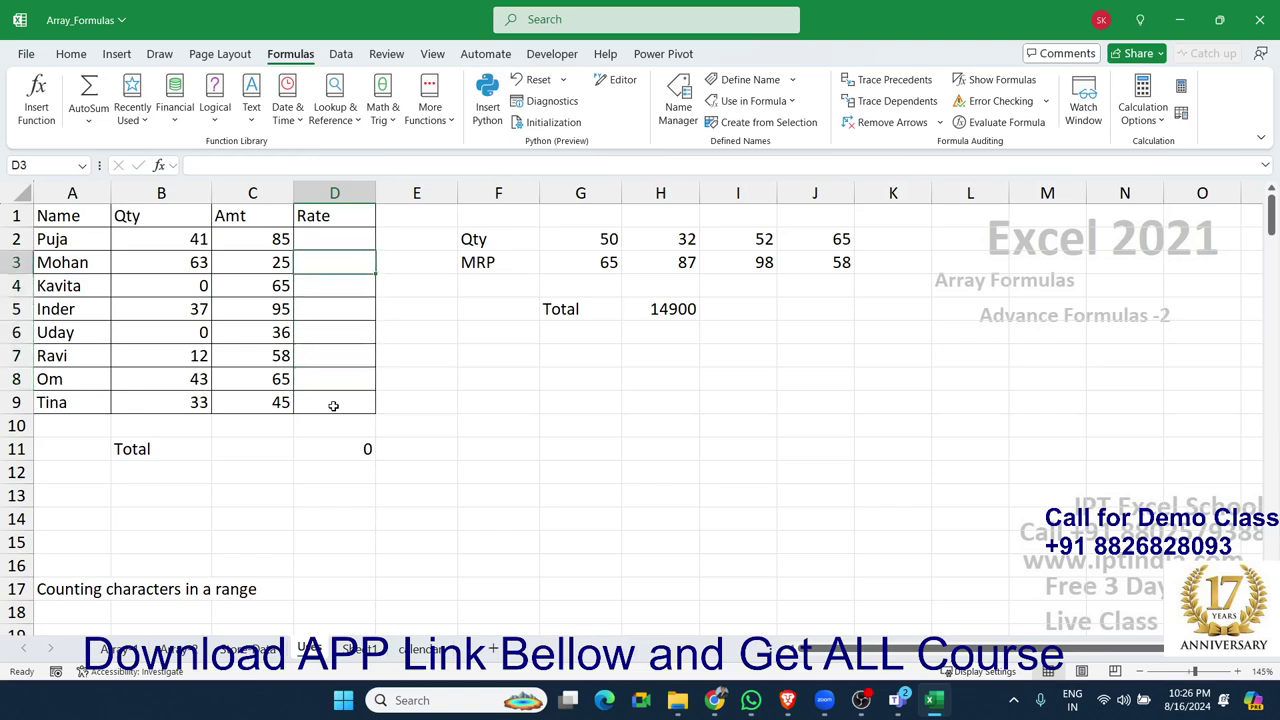
pyautogui.press('Up')
pyautogui.press('Up')
pyautogui.press('Up')
pyautogui.press('Left')
pyautogui.press('Left')
pyautogui.hotkey('shift', 'Right')
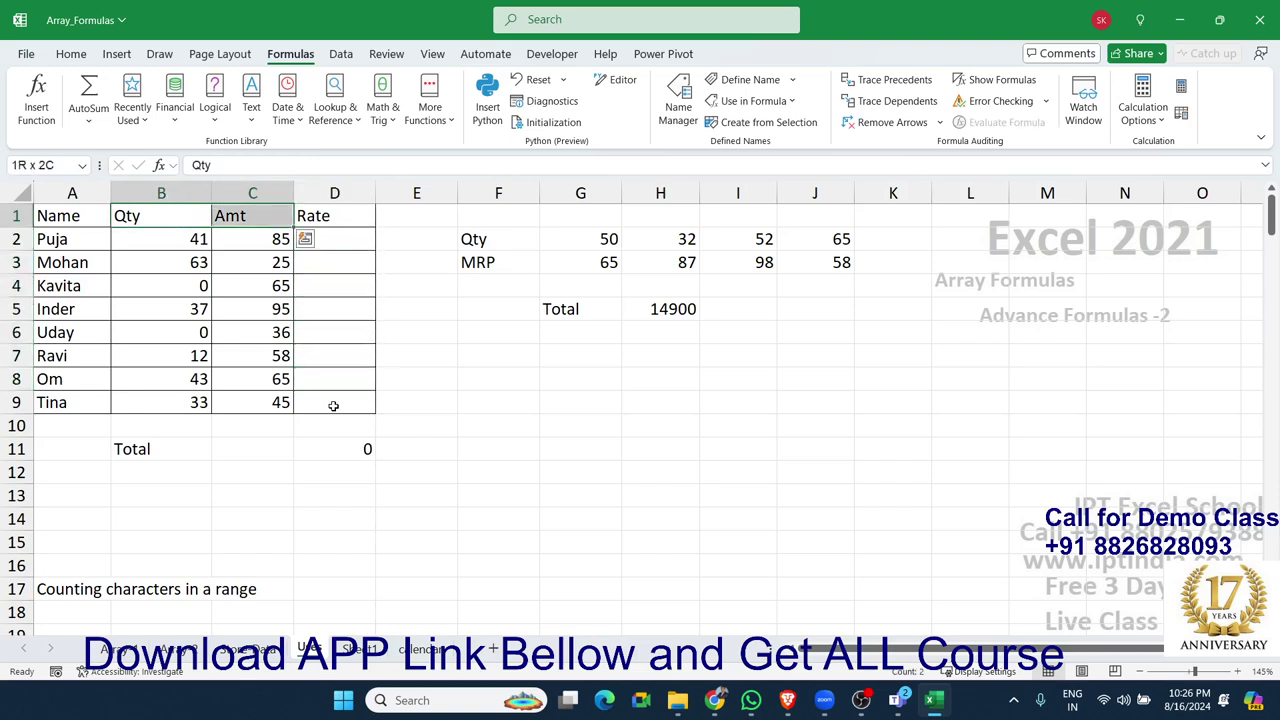
pyautogui.press('Down')
pyautogui.press('Right')
pyautogui.press('Right')
pyautogui.write('=')
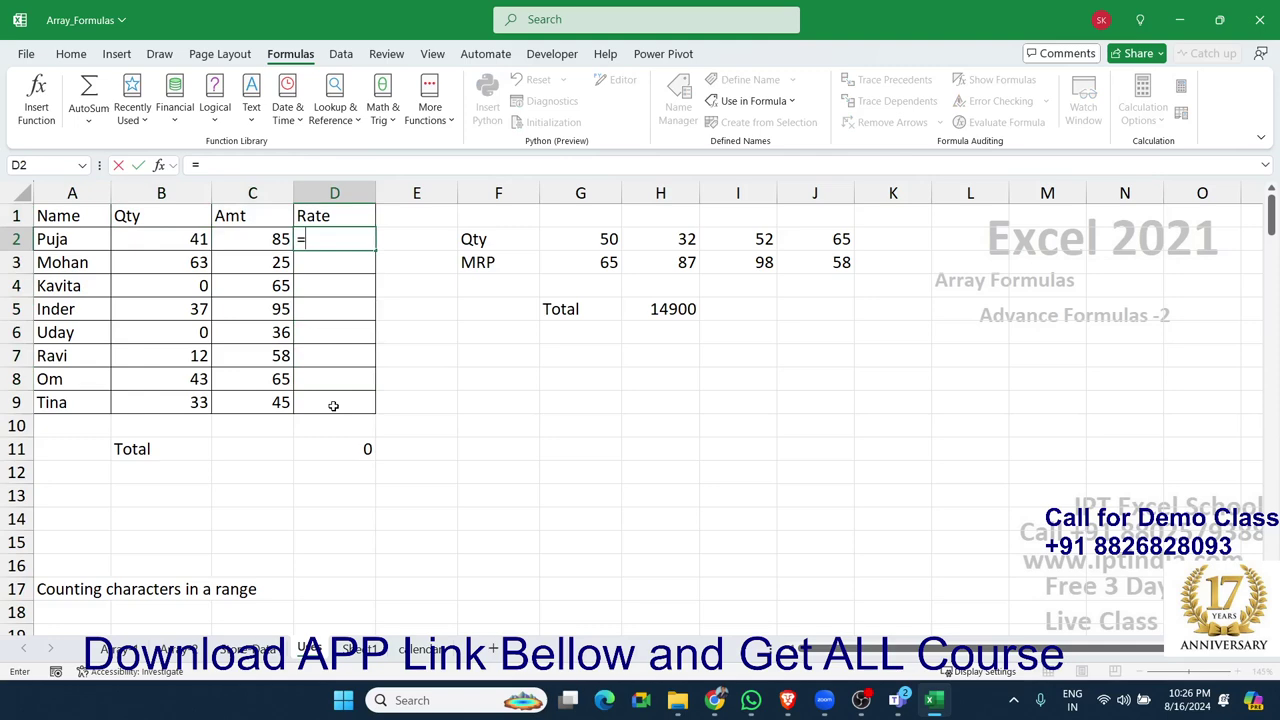
pyautogui.press('Left')
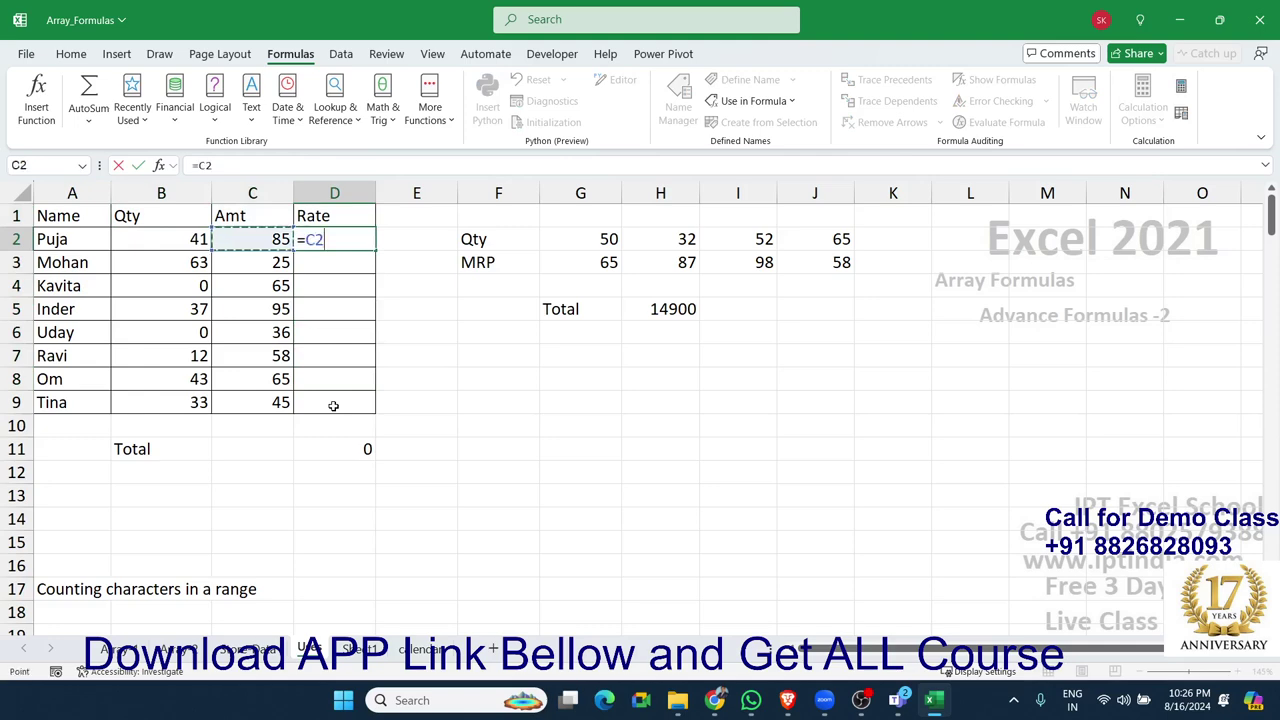
pyautogui.write('/')
pyautogui.press('Left')
pyautogui.press('Left')
pyautogui.press('Left')
pyautogui.press('Right')
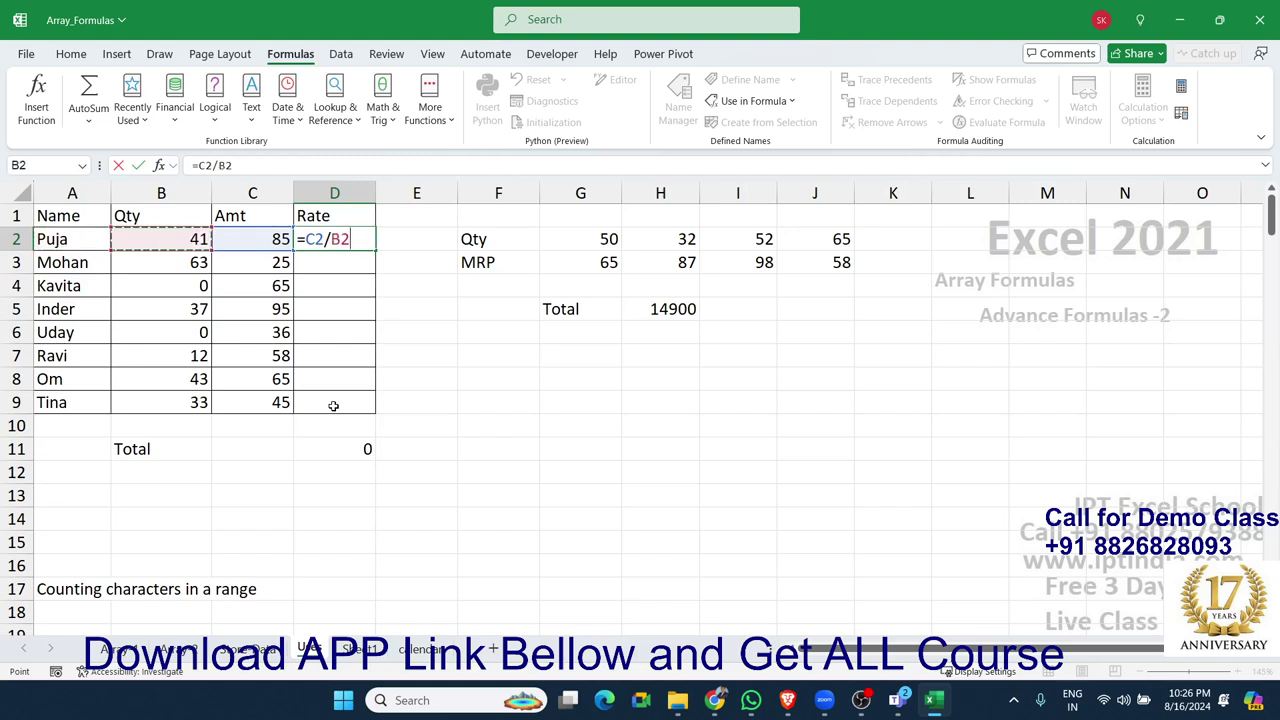
pyautogui.hotkey('ctrl', 'Return')
# Step: Fill the rate formula down to D9, giving #DIV/0! where Qty is 0
pyautogui.hotkey('shift', 'Down')
pyautogui.hotkey('shift', 'Down')
pyautogui.hotkey('shift', 'Down')
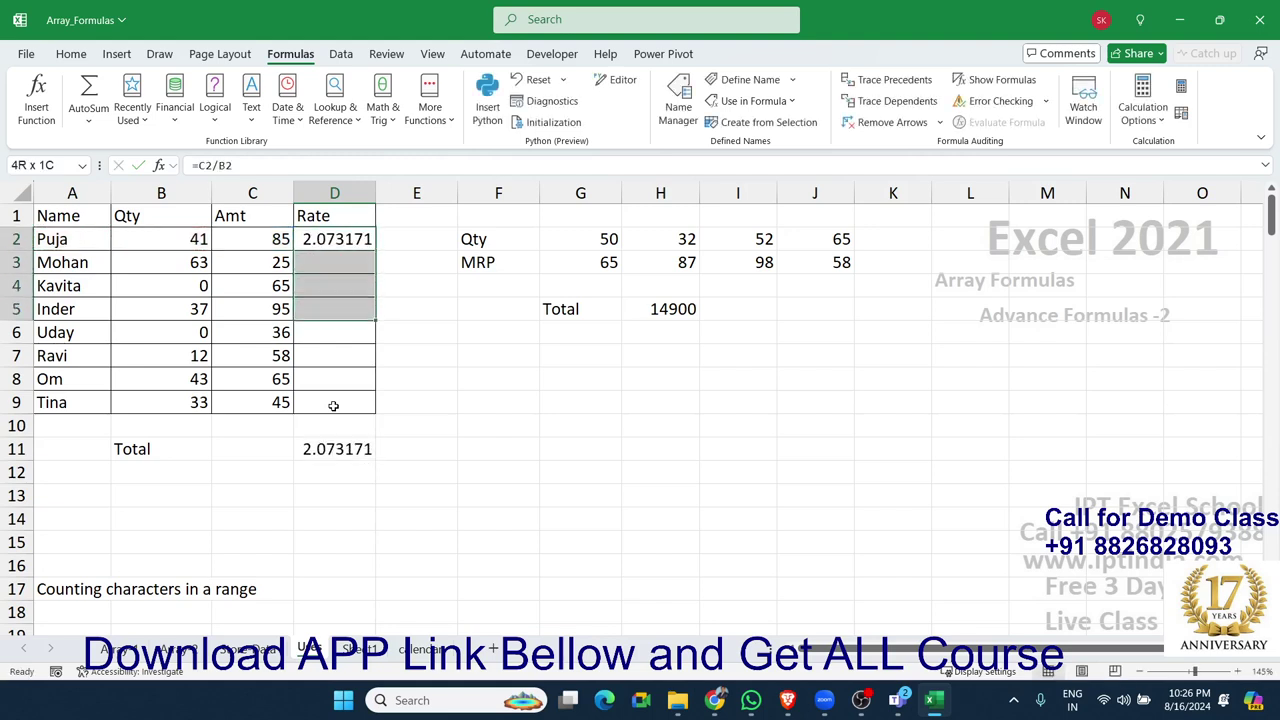
pyautogui.hotkey('shift', 'Down')
pyautogui.hotkey('shift', 'Down')
pyautogui.hotkey('shift', 'Down')
pyautogui.hotkey('shift', 'Down')
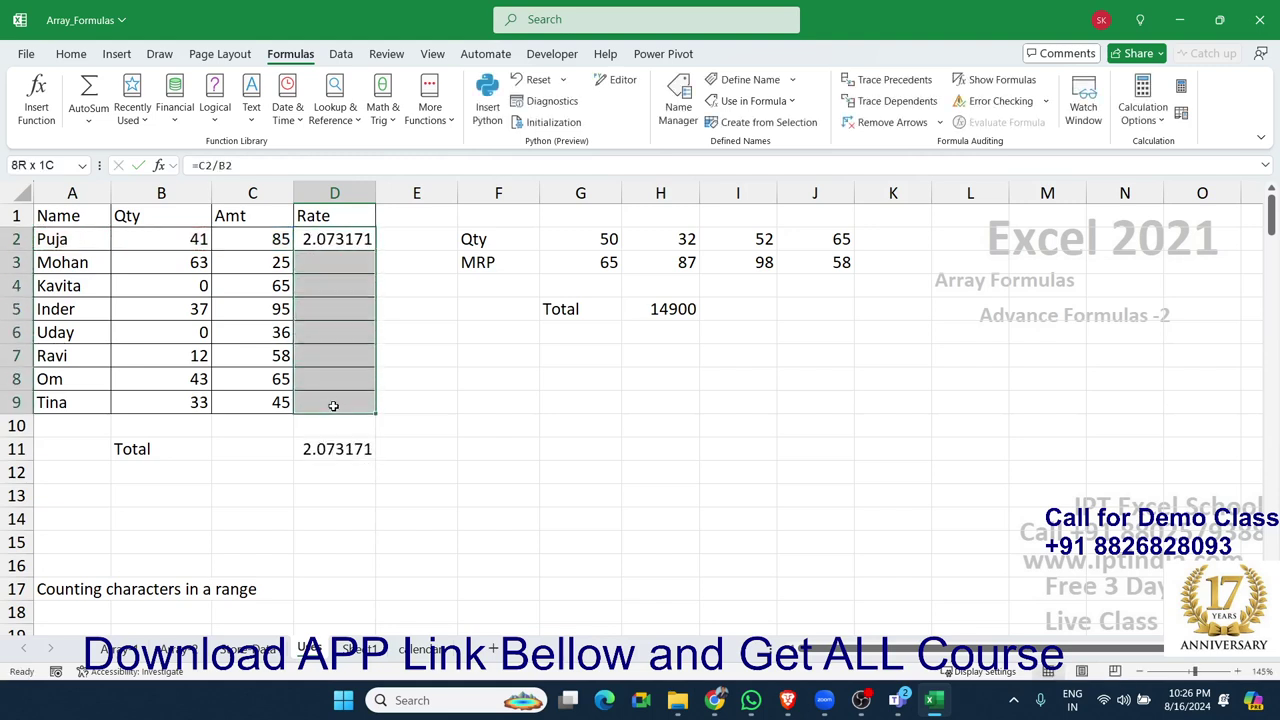
pyautogui.hotkey('ctrl', 'd')
pyautogui.press('Up')
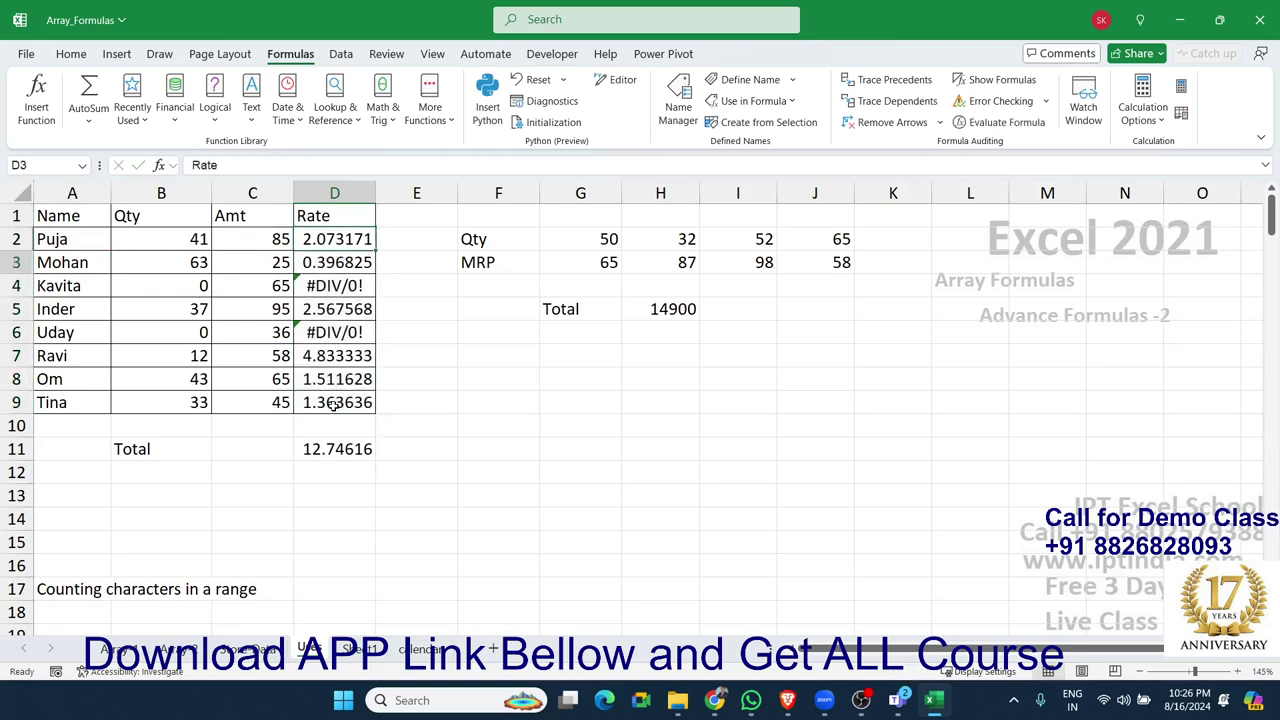
pyautogui.press('Down')
pyautogui.press('Down')
pyautogui.press('Down')
pyautogui.press('Down')
pyautogui.press('Down')
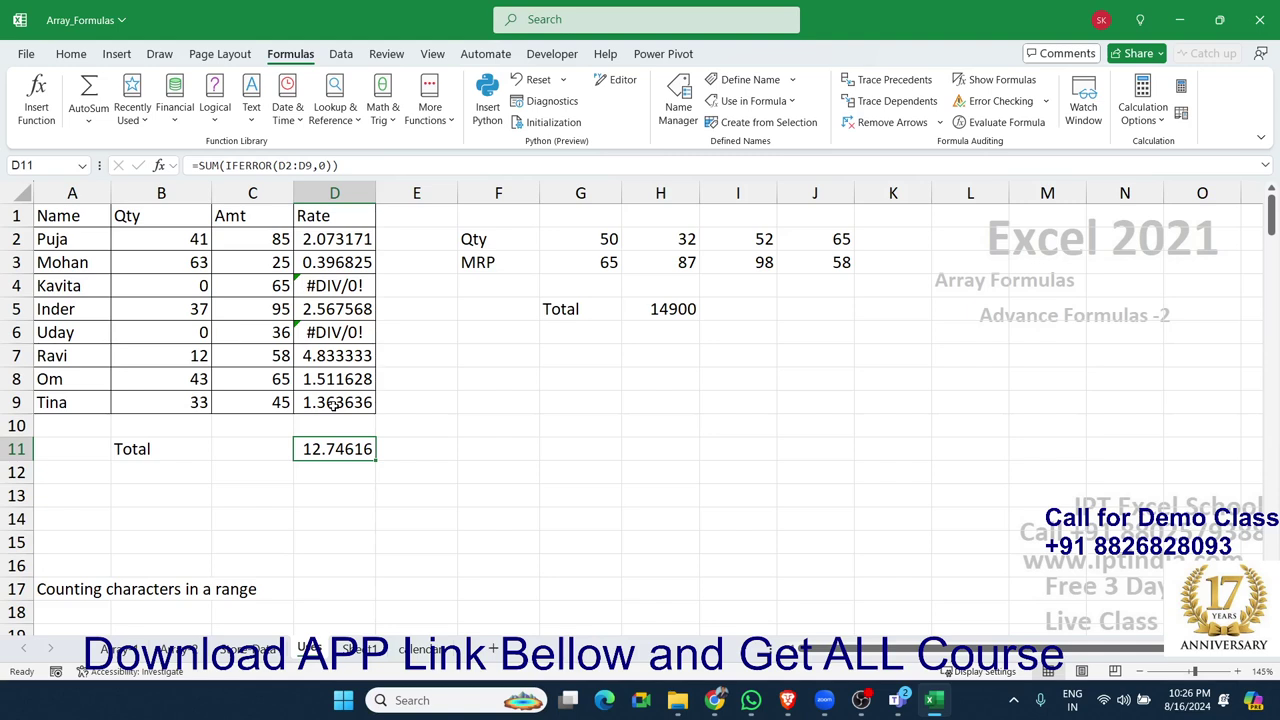
# Step: Replace the D11 total with a plain =SUM(D2:D9), which now shows #DIV/0!
pyautogui.press('Delete')
pyautogui.write('=s')
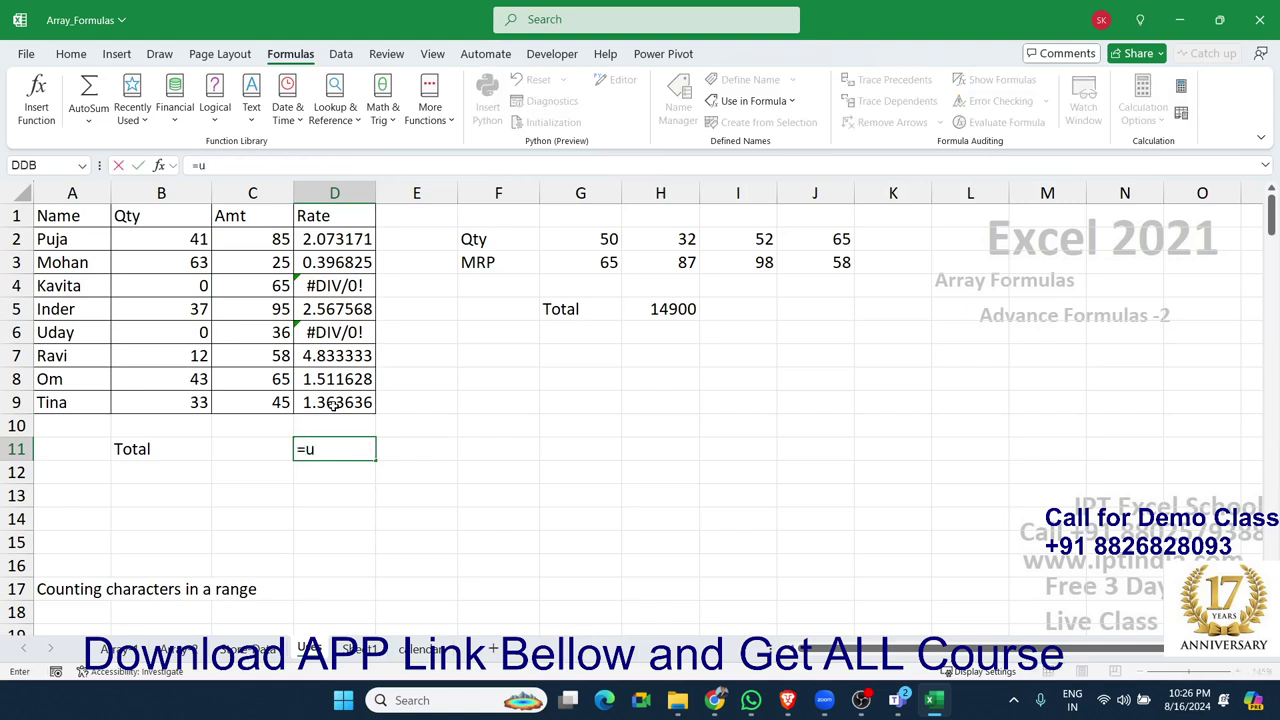
pyautogui.write('um')
pyautogui.press('Tab')
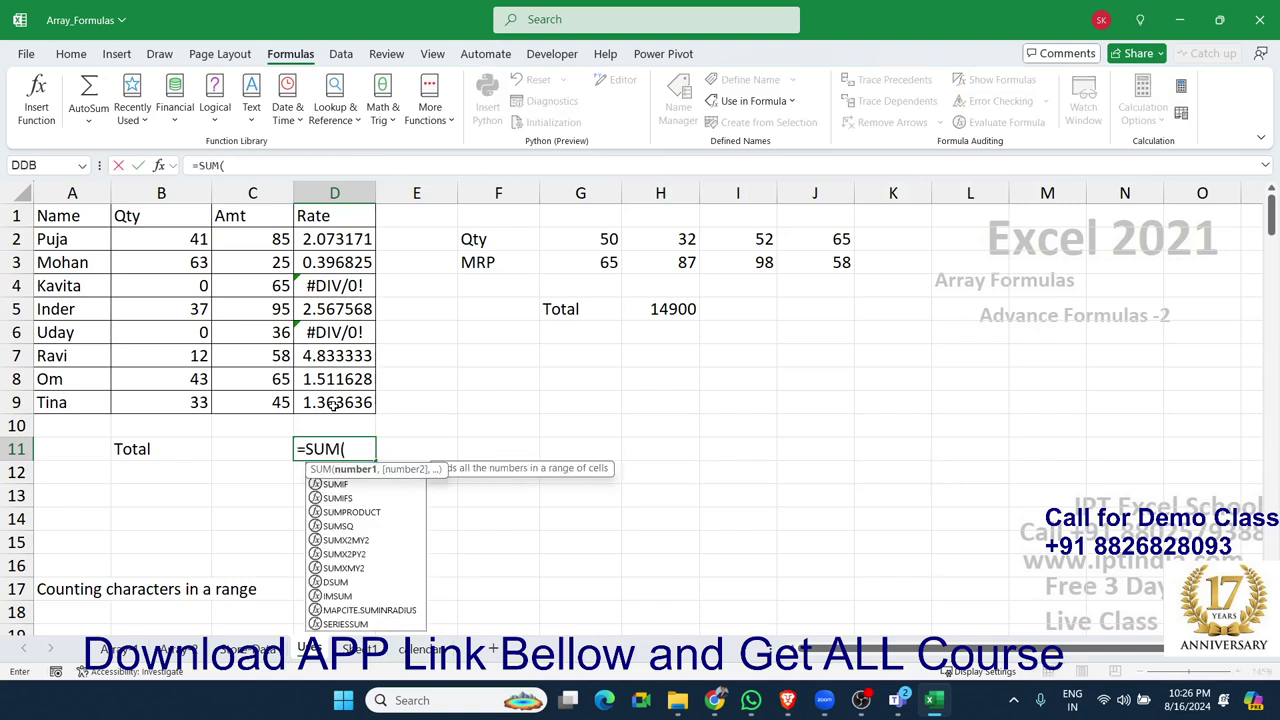
pyautogui.click(334, 404)
pyautogui.hotkey('shift', 'Up')
pyautogui.hotkey('shift', 'Up')
pyautogui.hotkey('shift', 'Up')
pyautogui.hotkey('shift', 'Up')
pyautogui.hotkey('shift', 'Up')
pyautogui.hotkey('shift', 'Up')
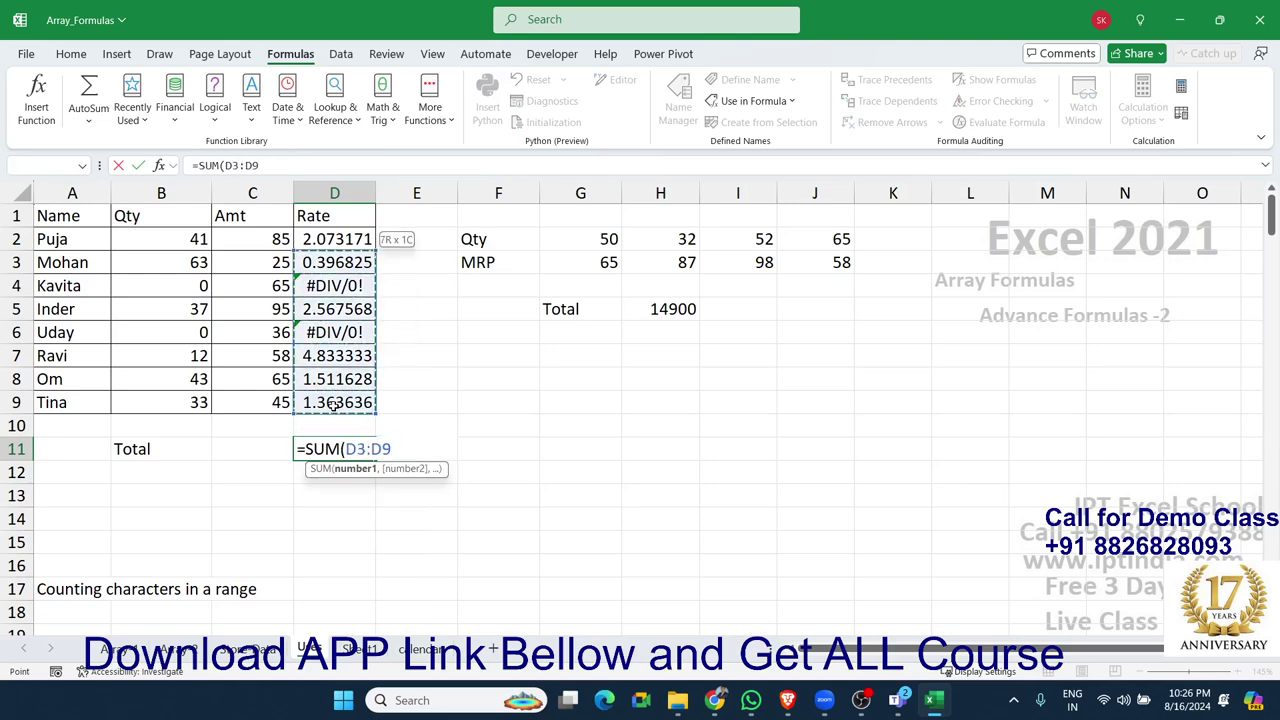
pyautogui.hotkey('shift', 'Up')
pyautogui.write(')')
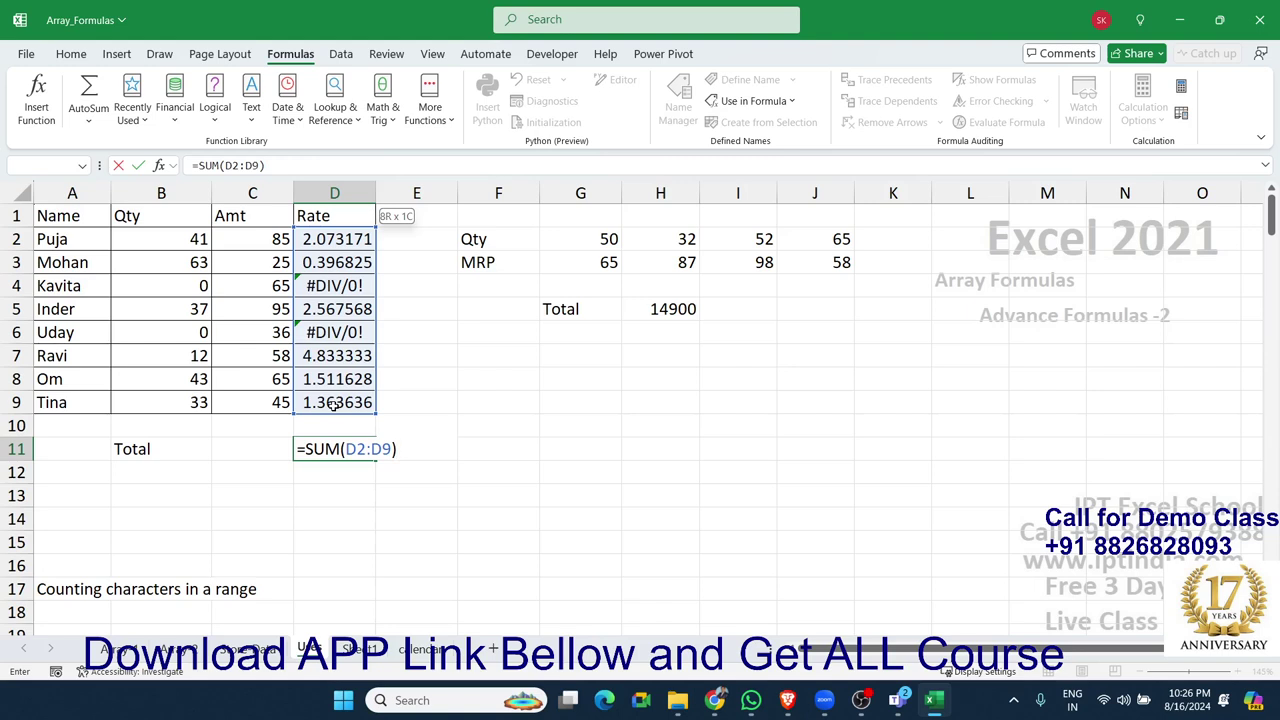
pyautogui.press('Return')
pyautogui.press('Up')
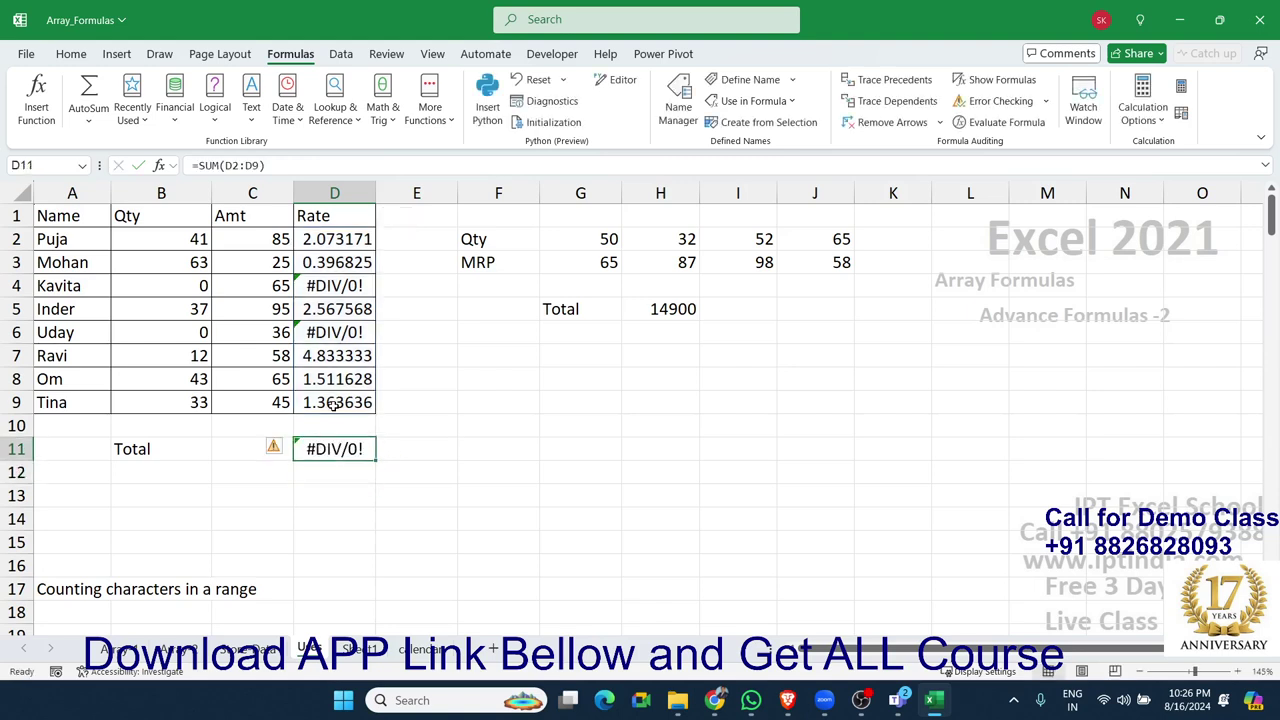
# Step: Rewrite D2 as =IFERROR(C2/B2,0) and fill it down D2:D9
pyautogui.hotkey('ctrl', 'Up')
pyautogui.hotkey('ctrl', 'Up')
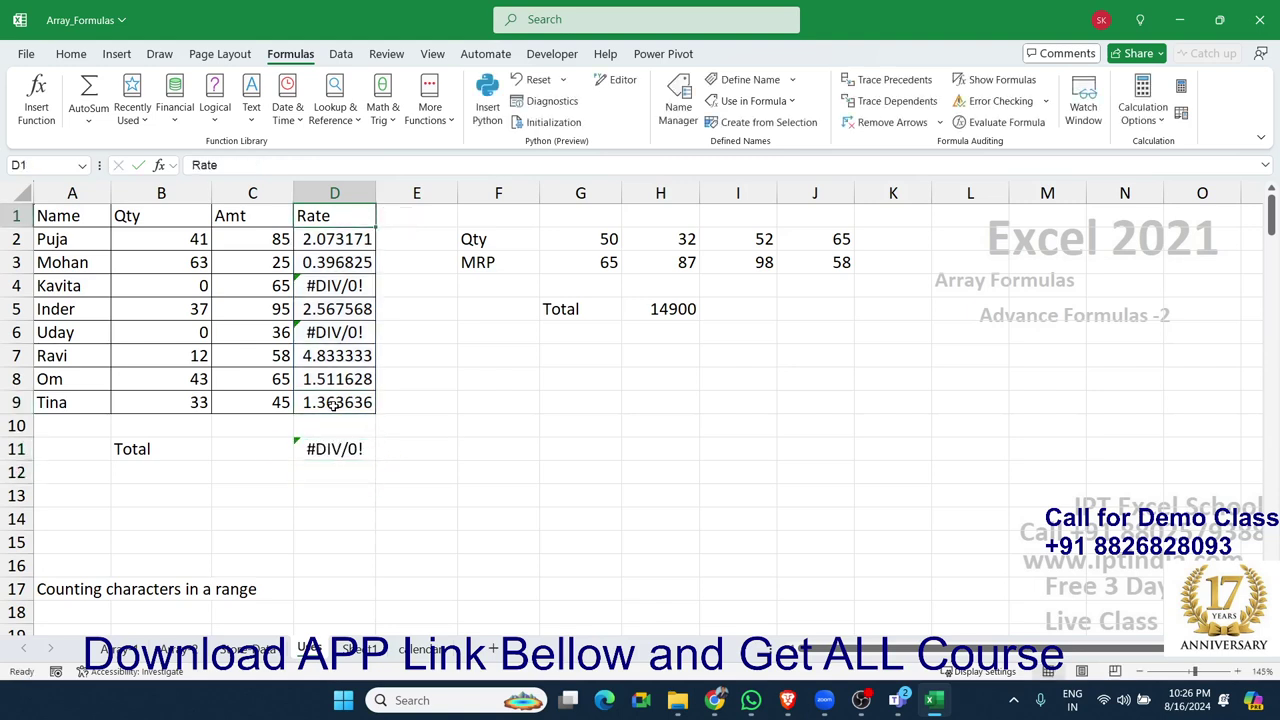
pyautogui.press('Down')
pyautogui.click(201, 166)
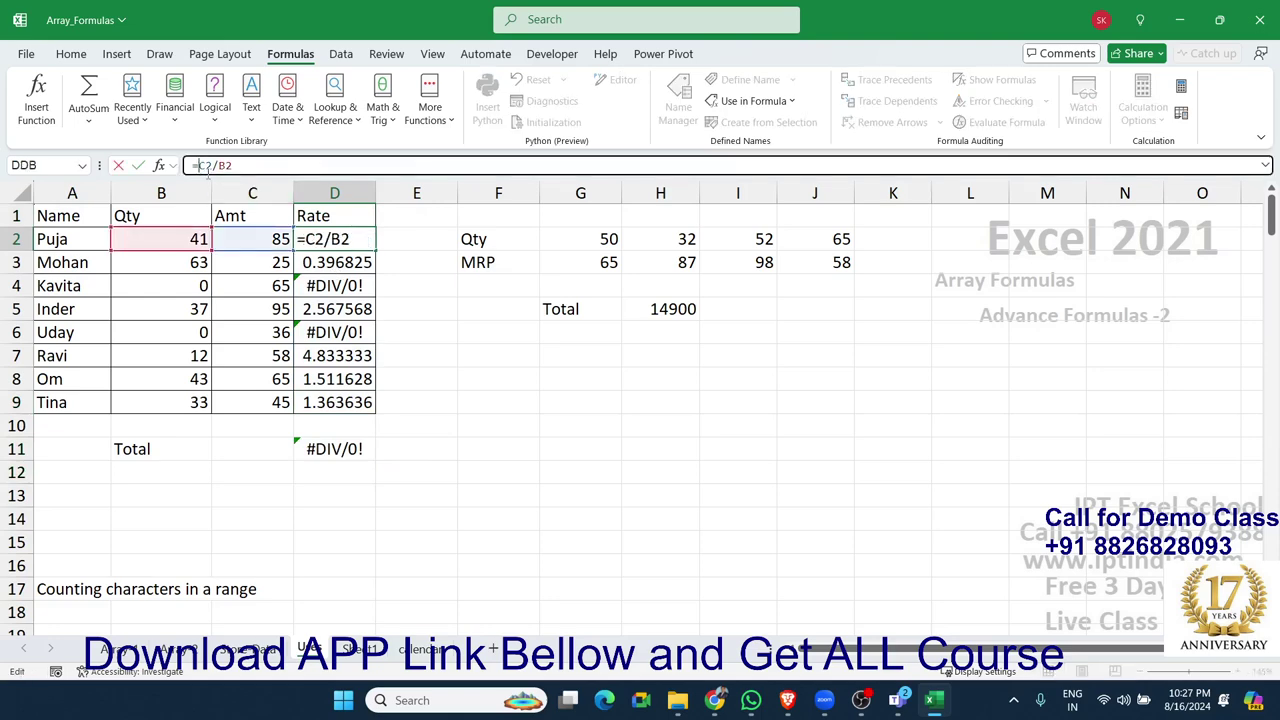
pyautogui.write('IF')
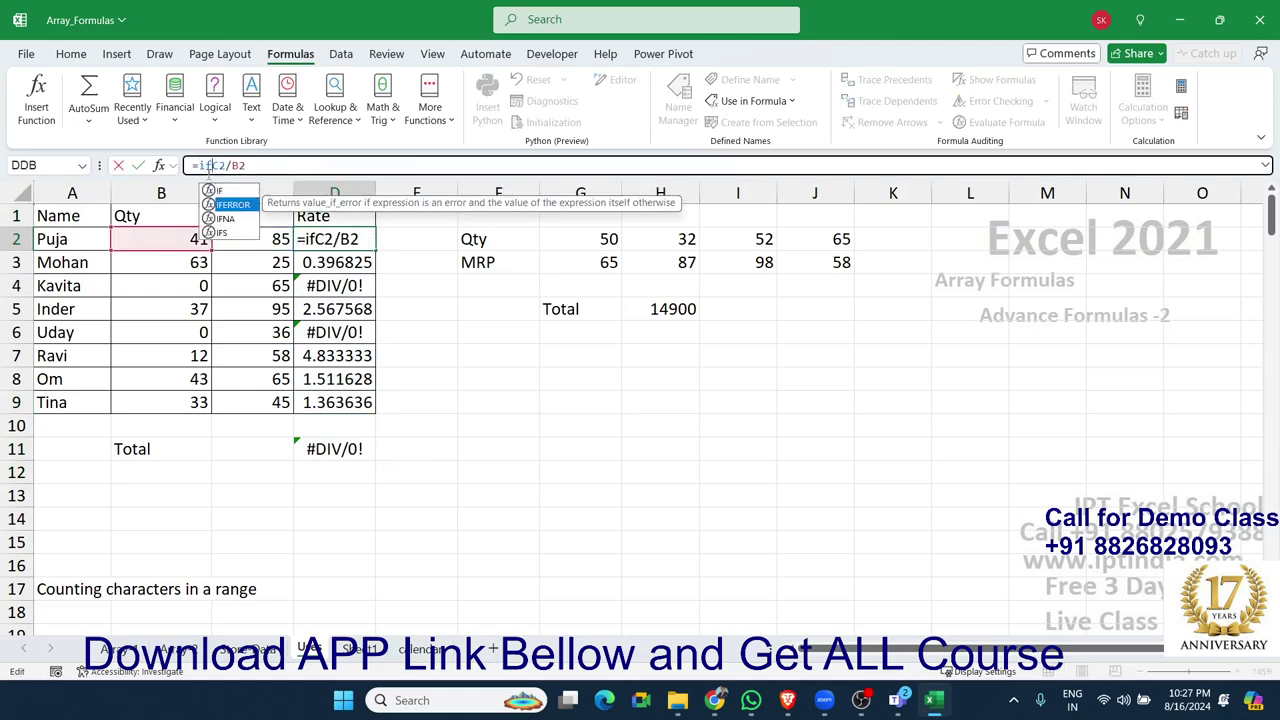
pyautogui.write('ERROR(C2/B2')
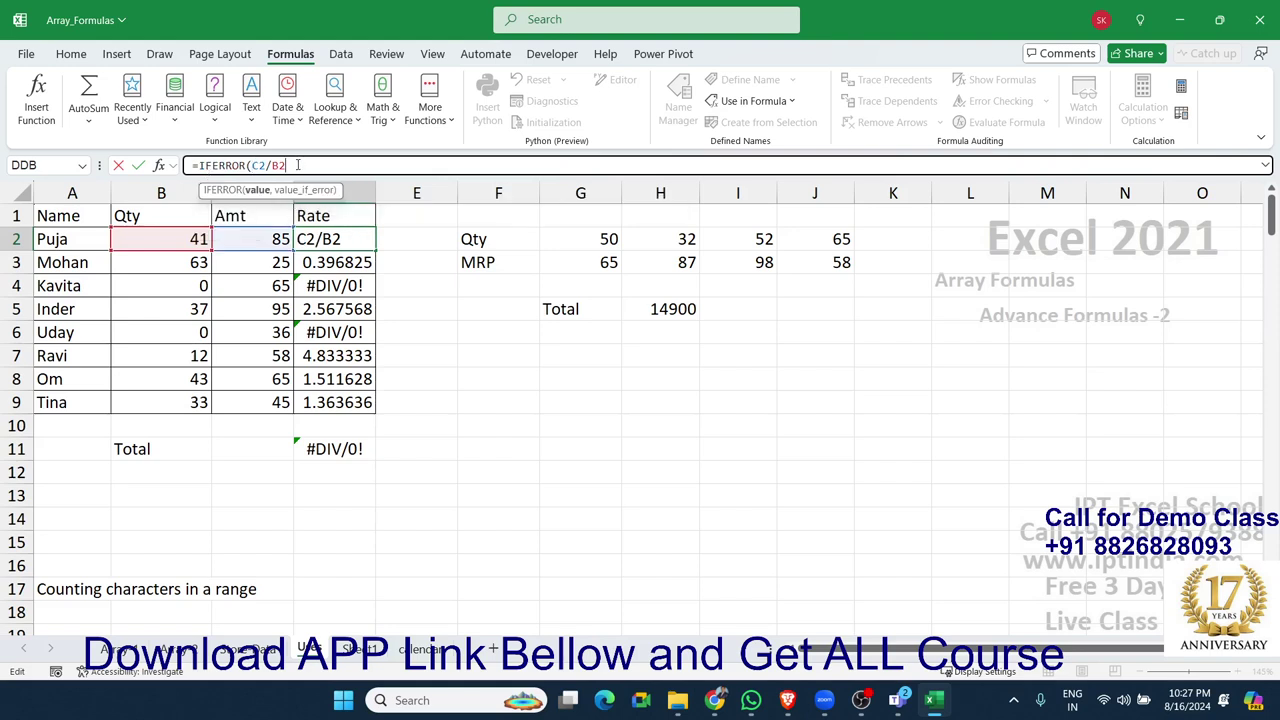
pyautogui.write(',0')
pyautogui.write(')\\')
pyautogui.press('BackSpace')
pyautogui.press('Return')
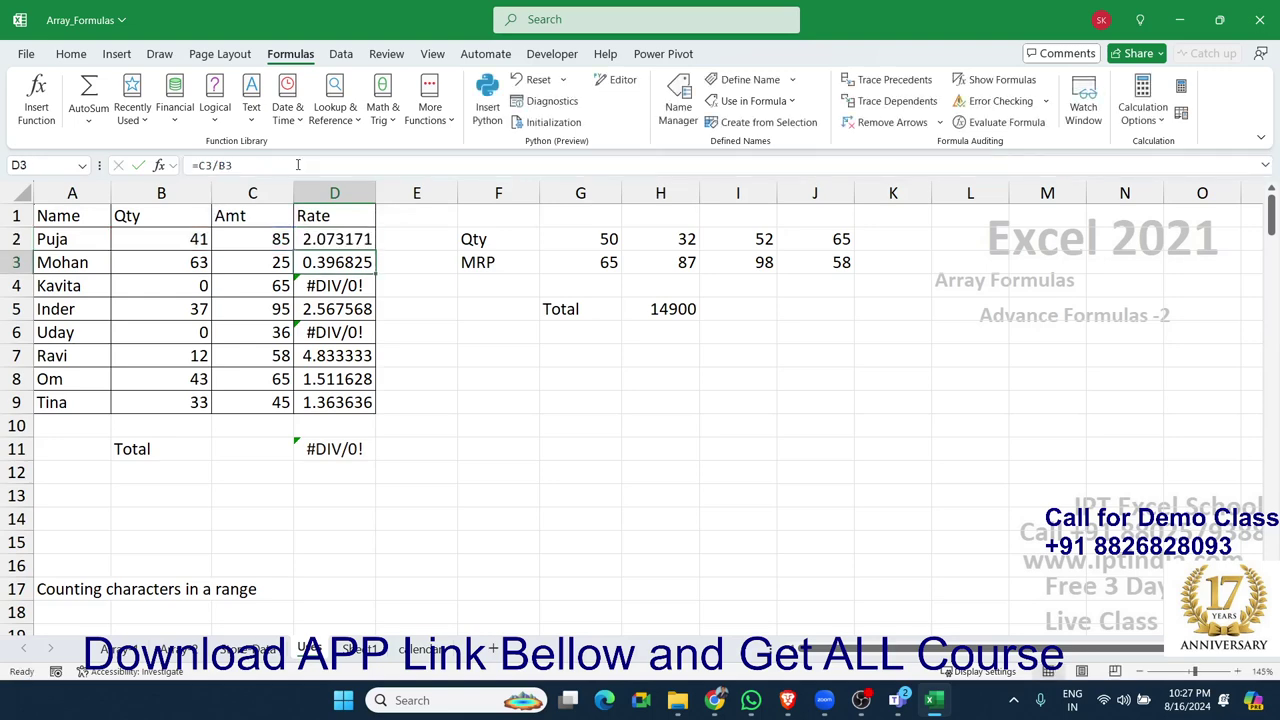
pyautogui.press('Up')
pyautogui.hotkey('ctrl', 'shift', 'Down')
pyautogui.hotkey('ctrl', 'd')
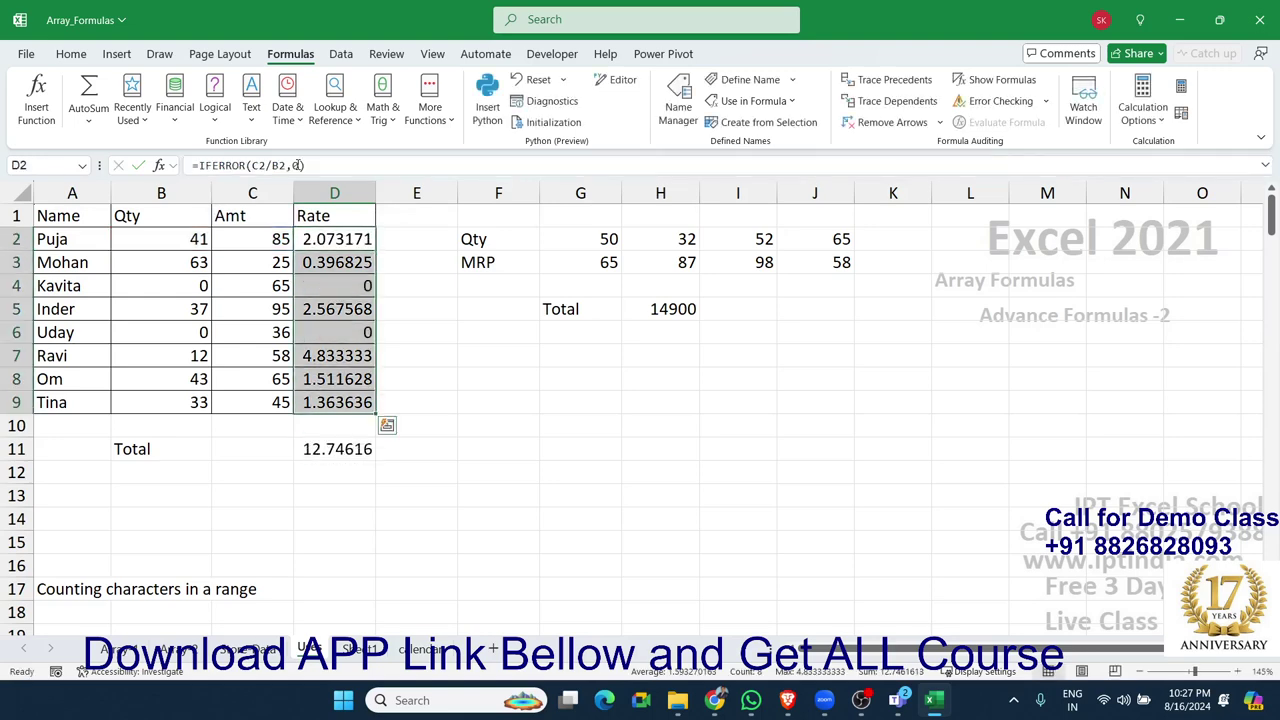
# Step: Undo the IFERROR fill-down and review the error cells in the Rate column
pyautogui.hotkey('ctrl', 'z')
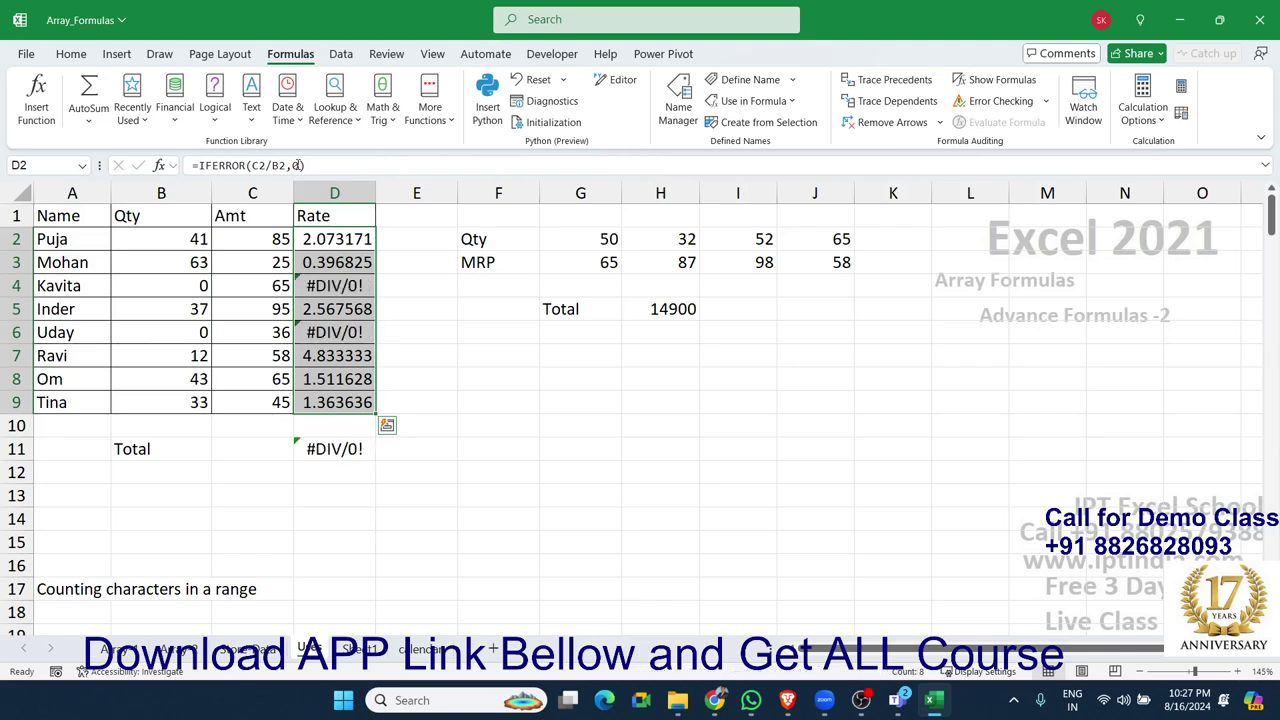
pyautogui.press('Down')
pyautogui.press('Down')
pyautogui.press('Down')
pyautogui.press('Down')
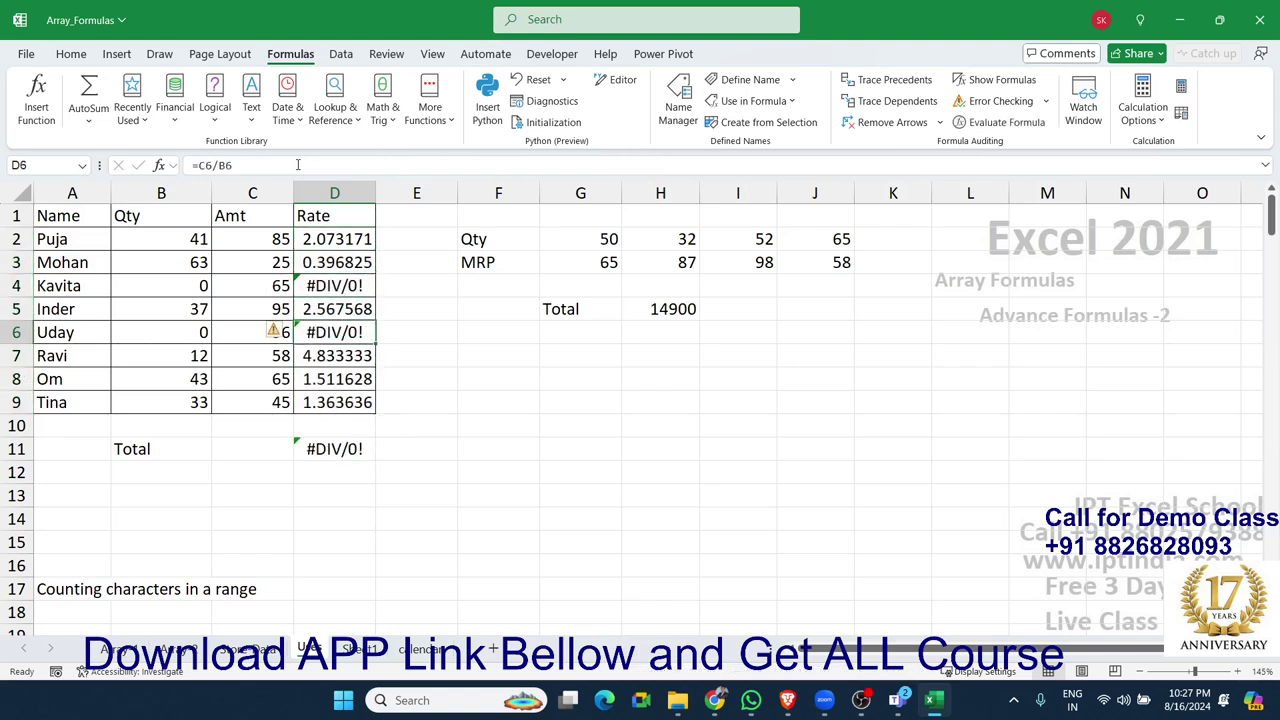
pyautogui.press('Up')
pyautogui.press('Up')
pyautogui.press('Down')
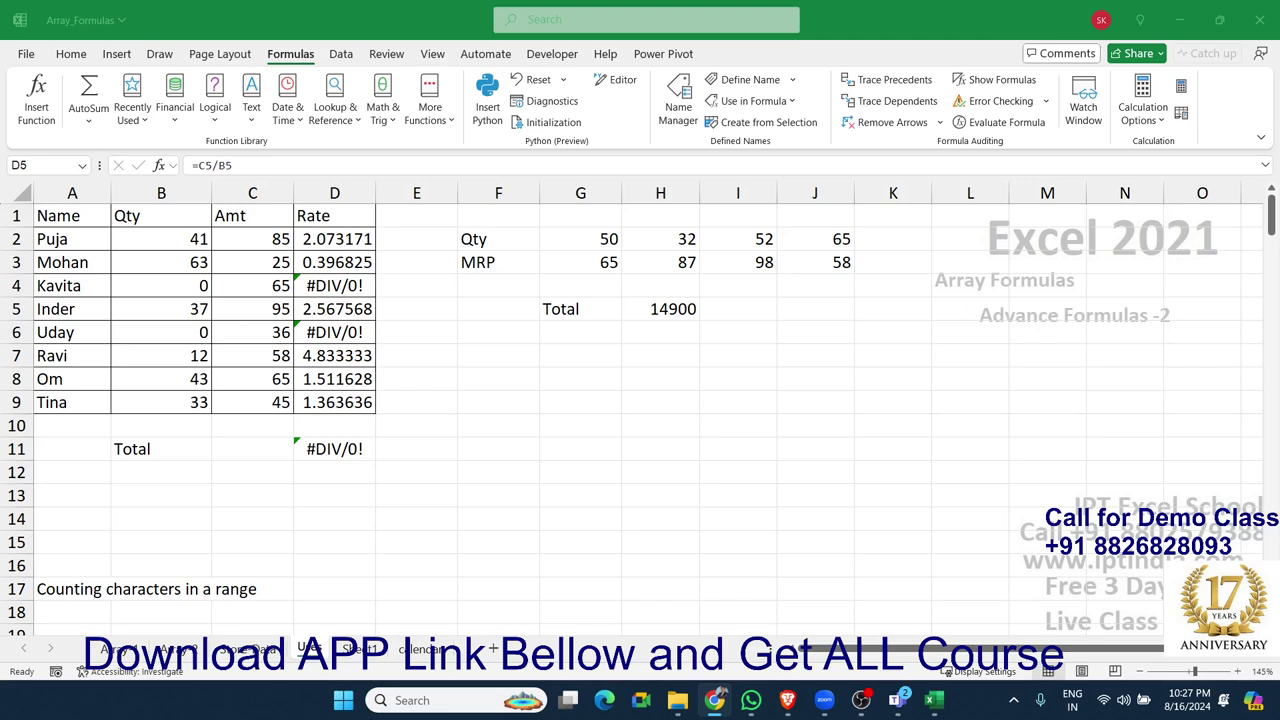
# Step: Enter =SUM(IFERROR(D2:D9,0)) in D11 and accept the bracket correction, giving 12.74616
pyautogui.click(327, 448)
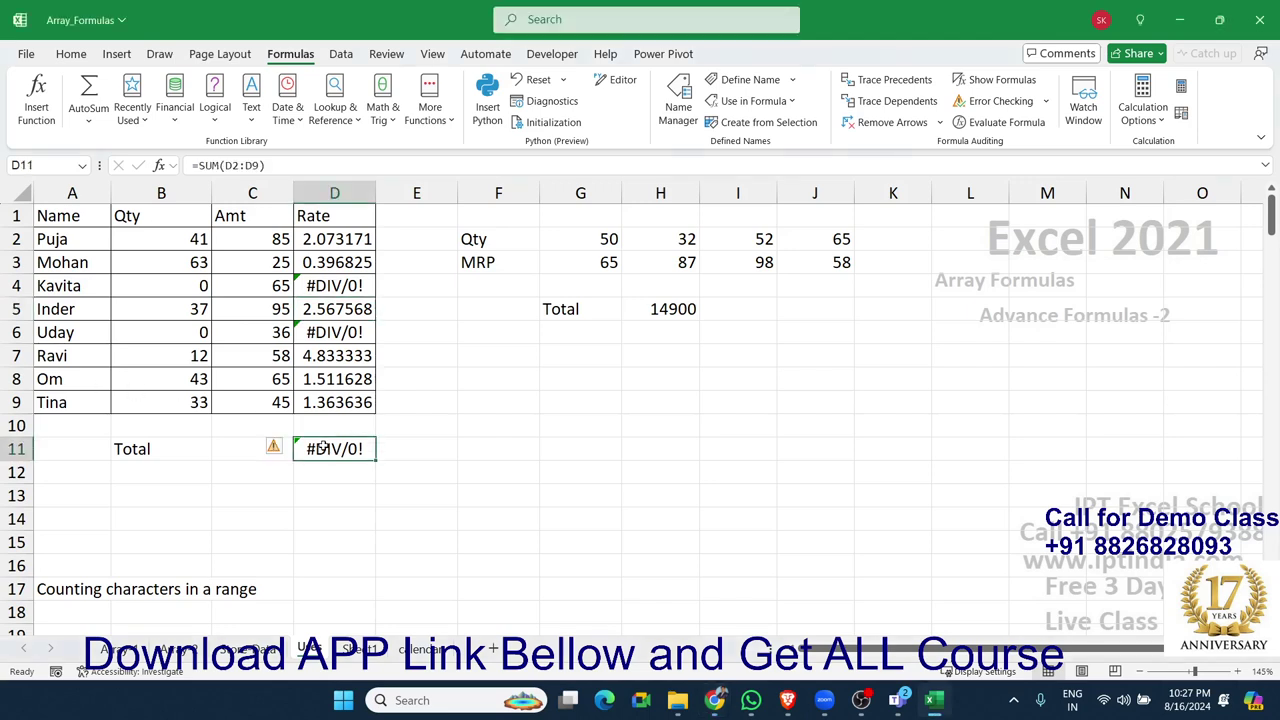
pyautogui.press('Delete')
pyautogui.write('=')
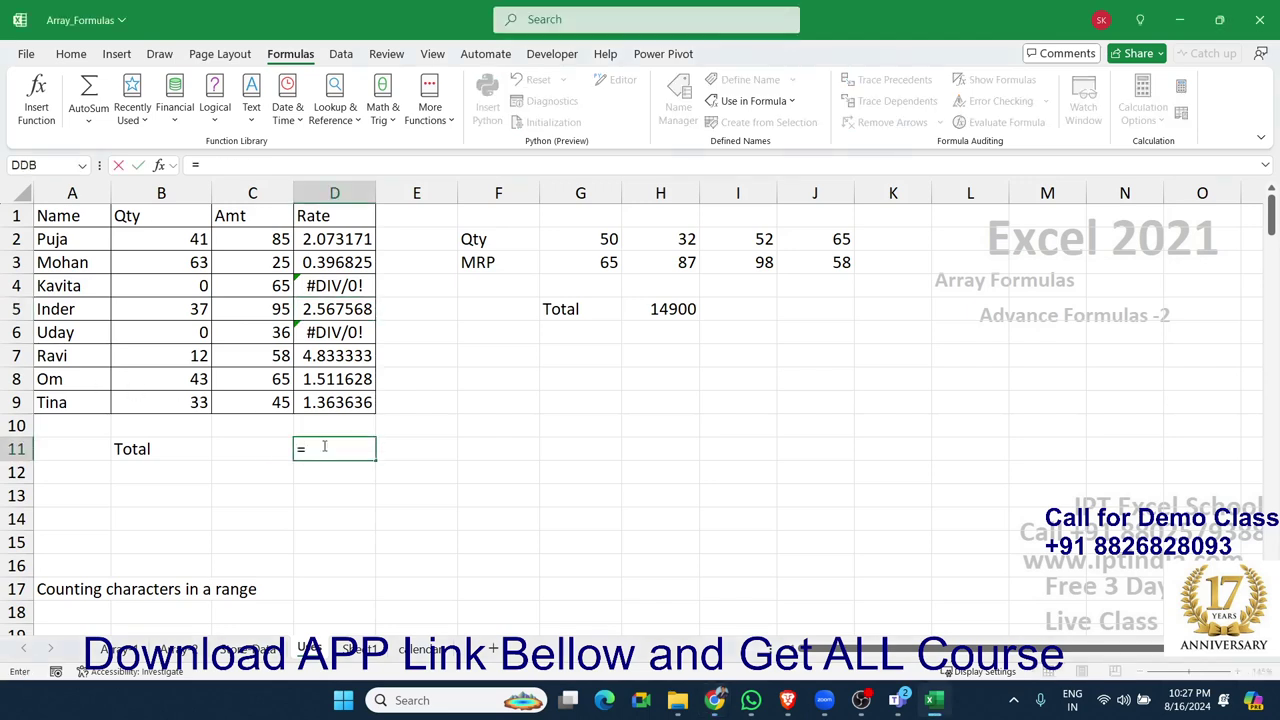
pyautogui.write('sum')
pyautogui.press('Tab')
pyautogui.write('i')
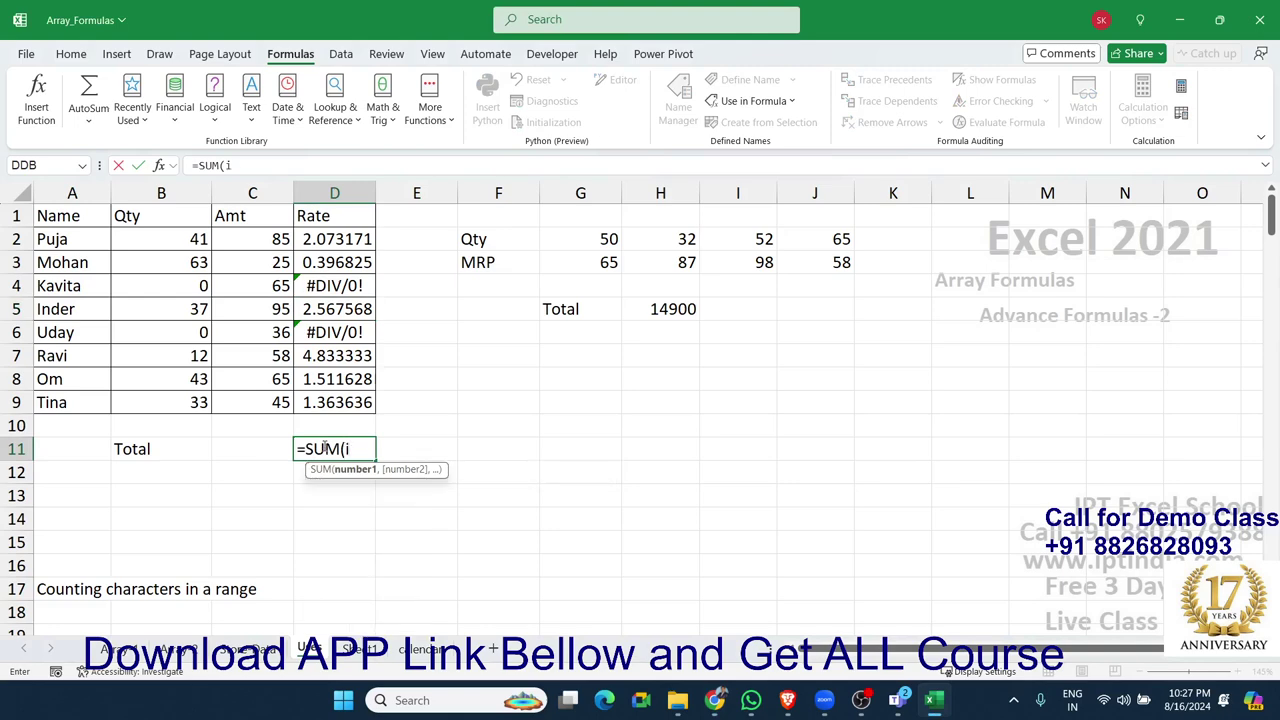
pyautogui.write('f')
pyautogui.press('Down')
pyautogui.press('Tab')
pyautogui.press('Up')
pyautogui.press('Up')
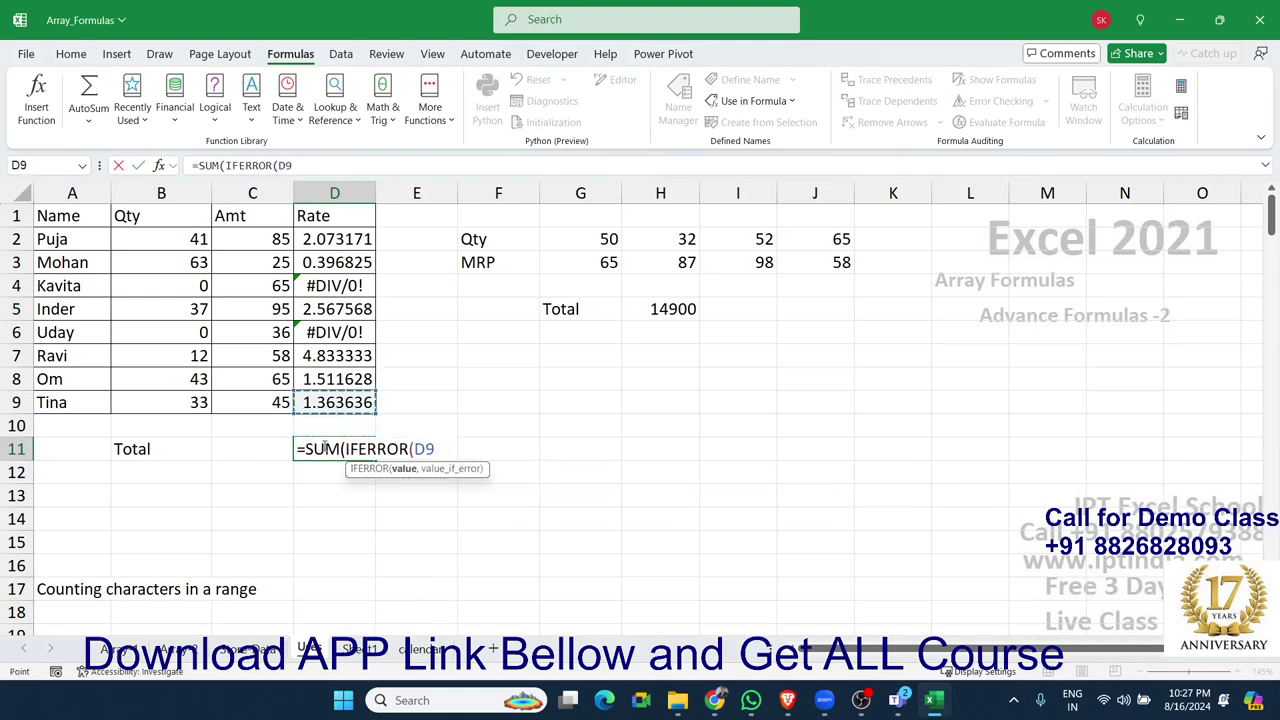
pyautogui.hotkey('ctrl', 'shift', 'Up')
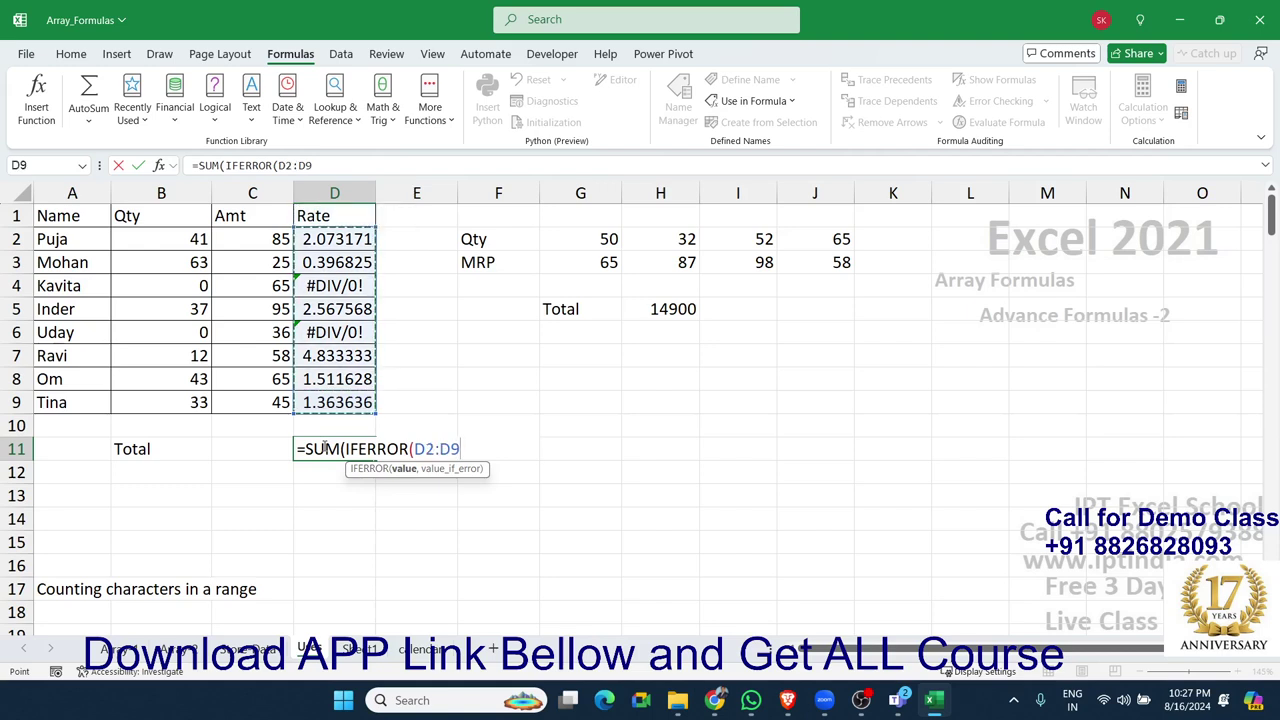
pyautogui.write(',0)')
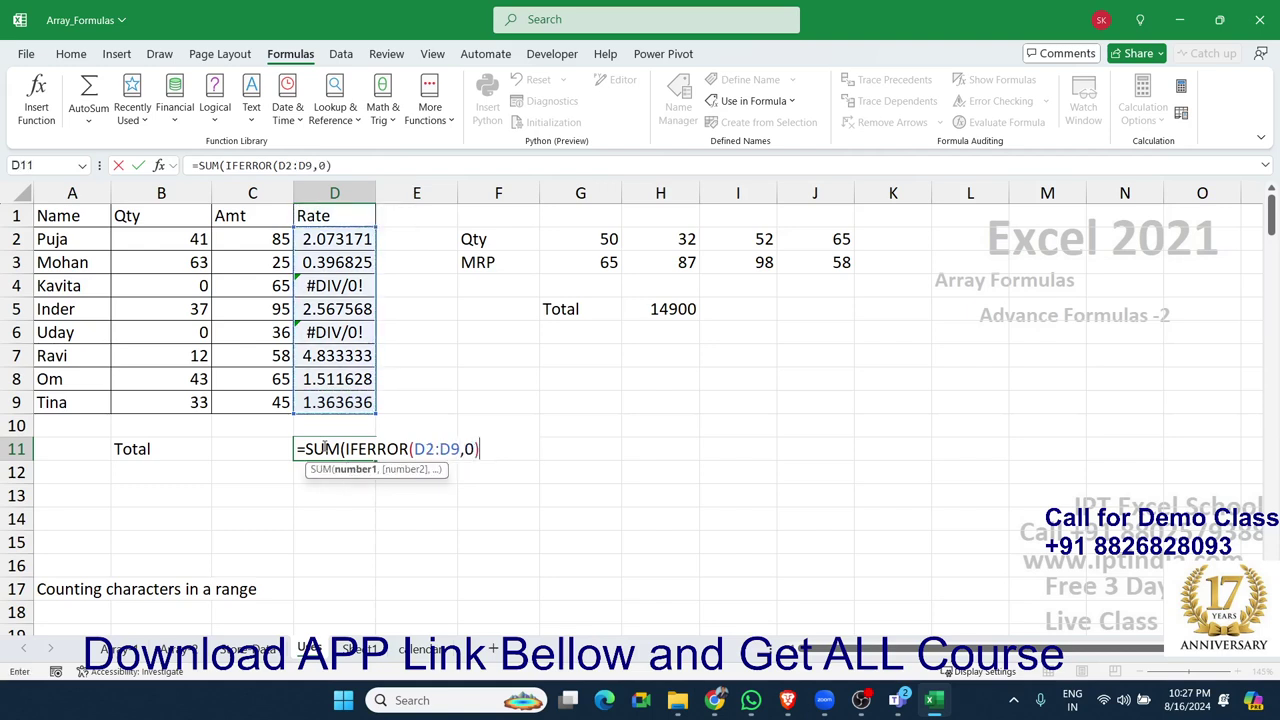
pyautogui.press('Return')
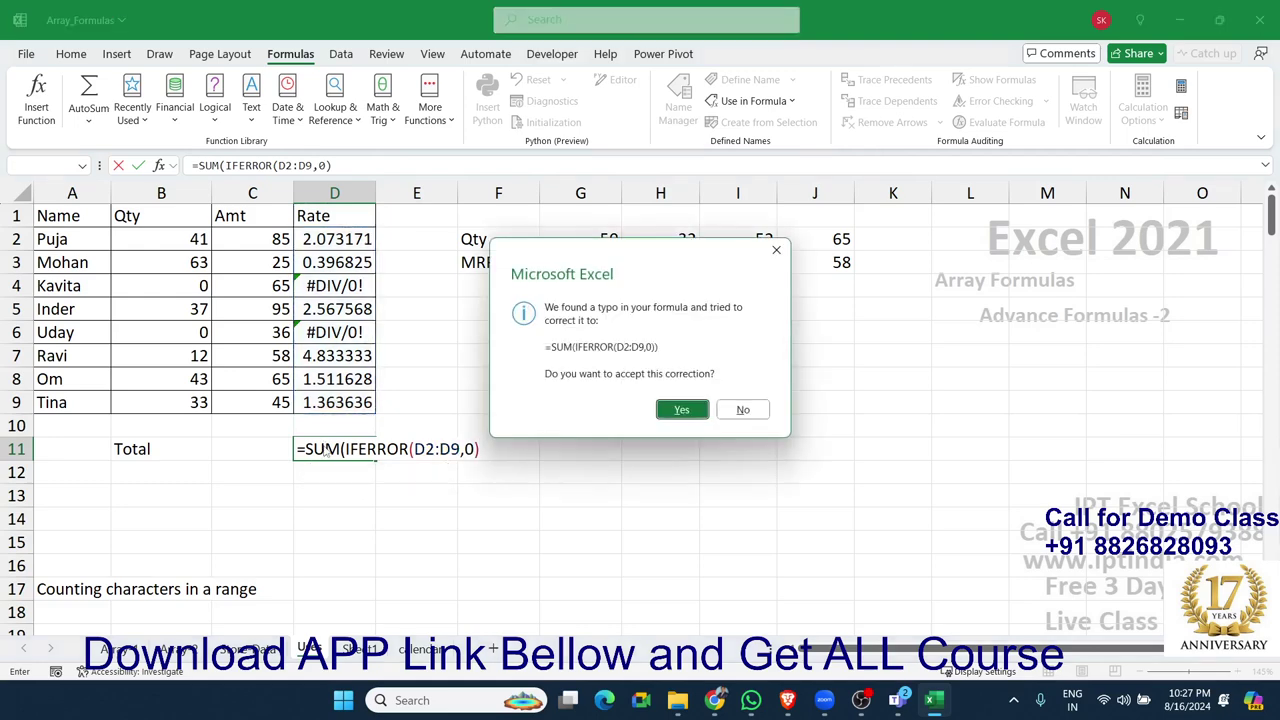
pyautogui.press('Return')
pyautogui.click(323, 447)
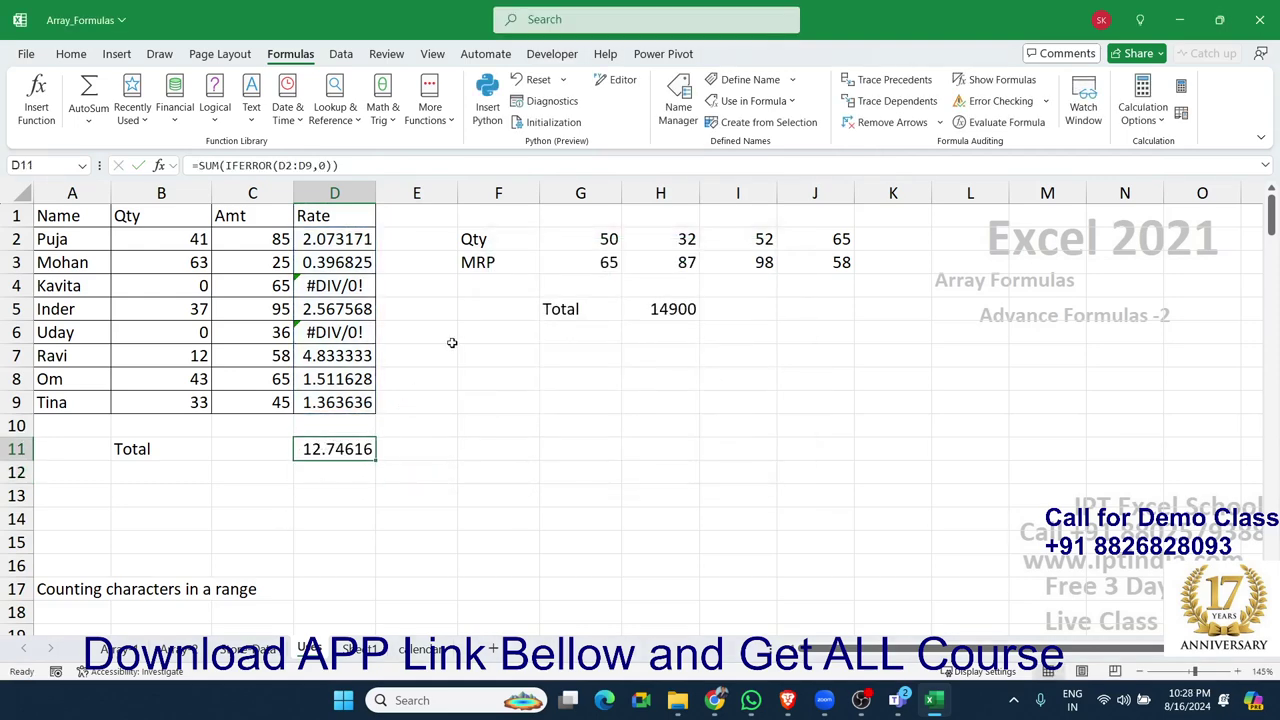
# Step: Evaluate the D11 formula step by step to 12.7461613, then close Evaluate Formula
pyautogui.click(968, 121)
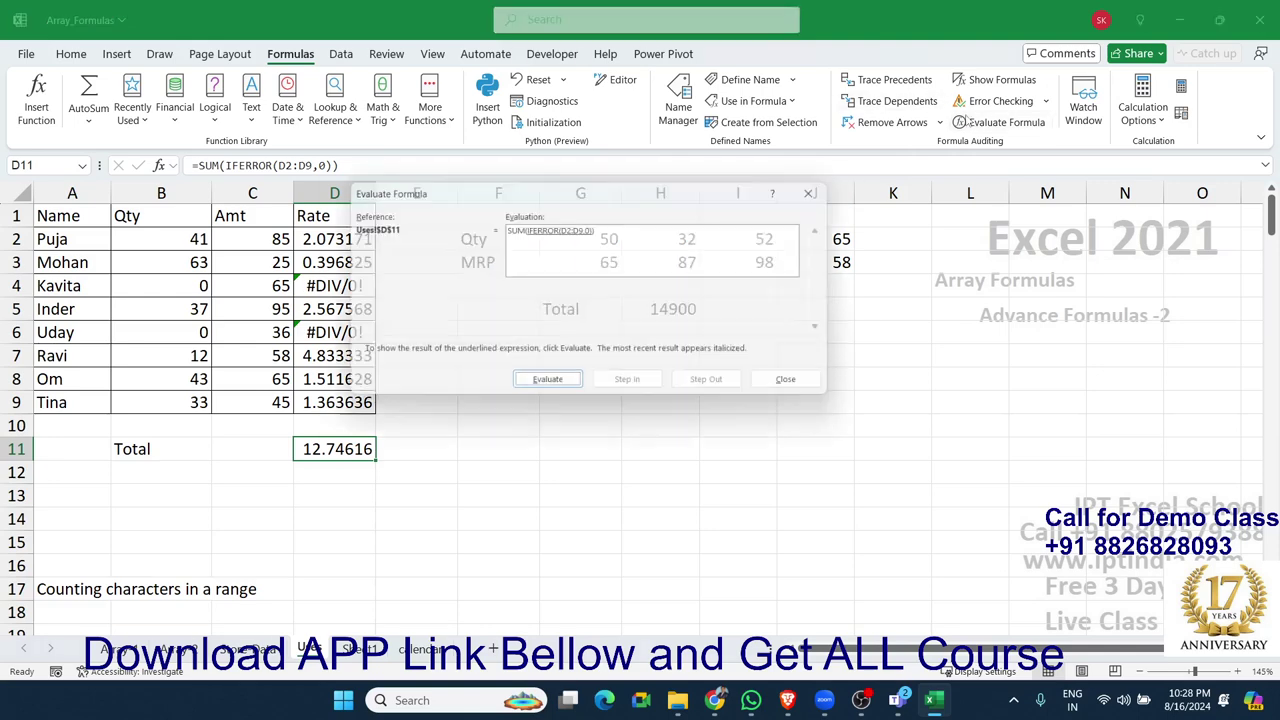
pyautogui.moveTo(693, 188); pyautogui.dragTo(810, 358)
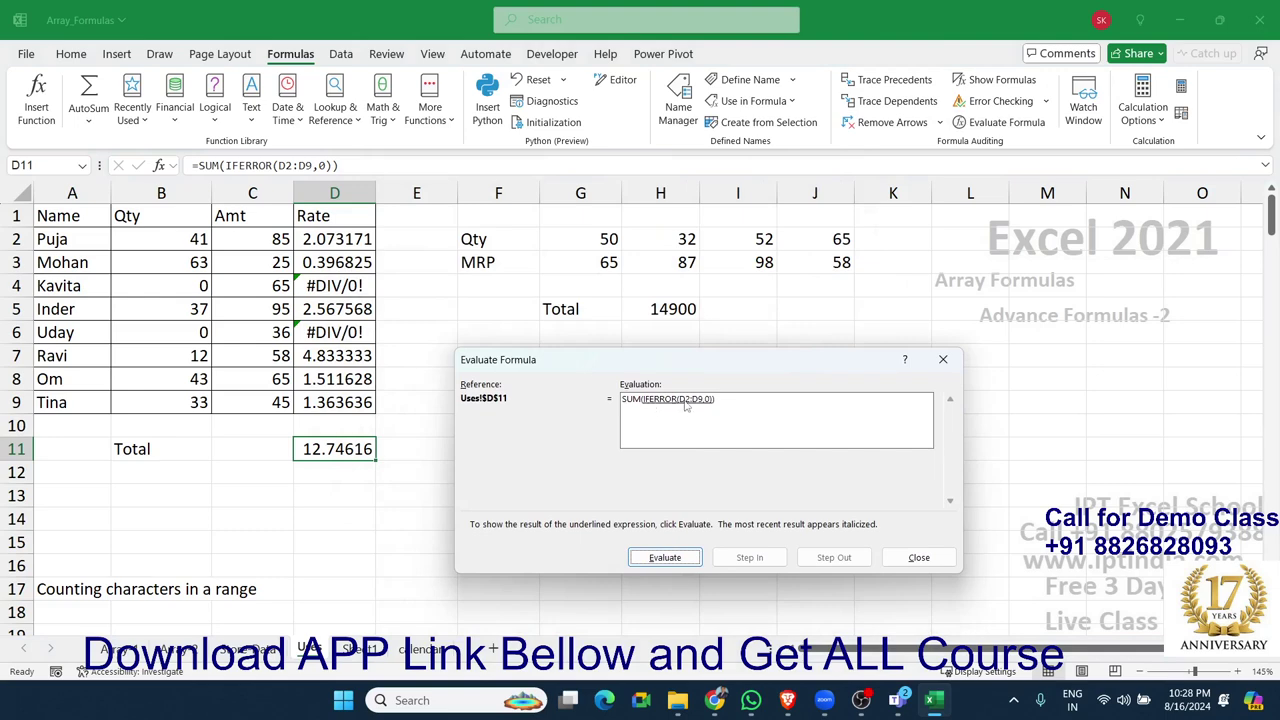
pyautogui.click(675, 557)
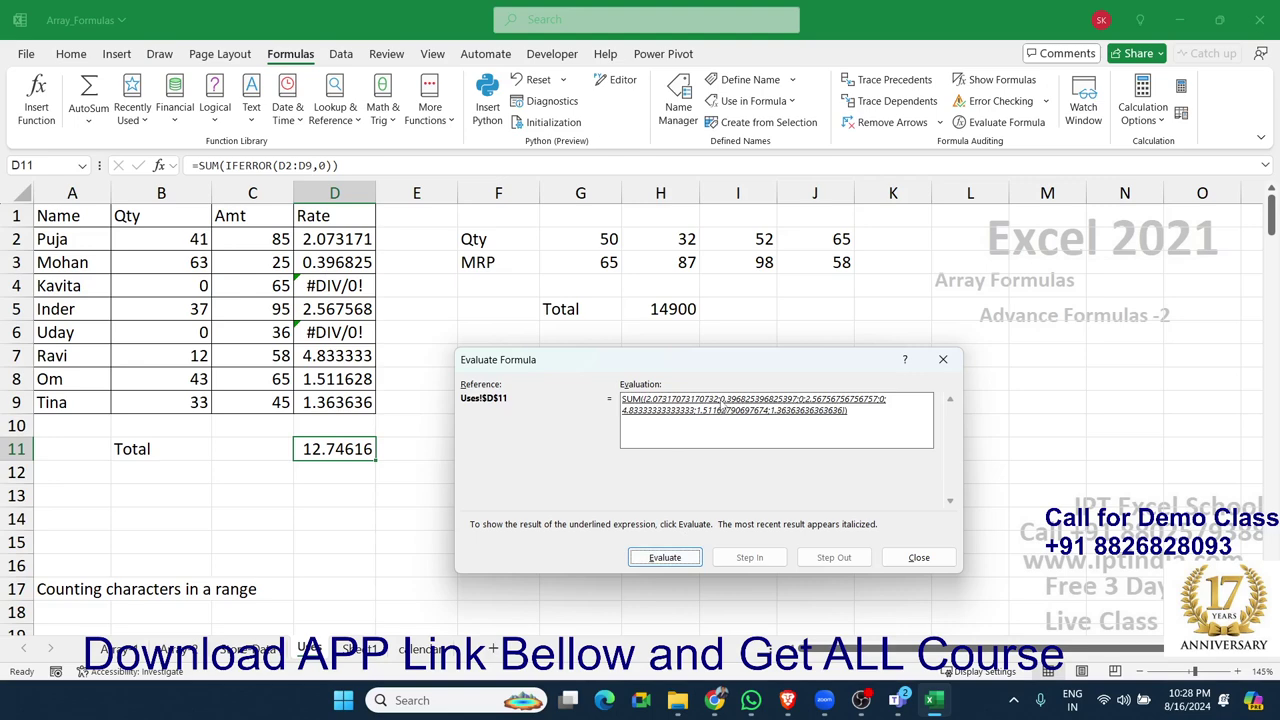
pyautogui.click(657, 560)
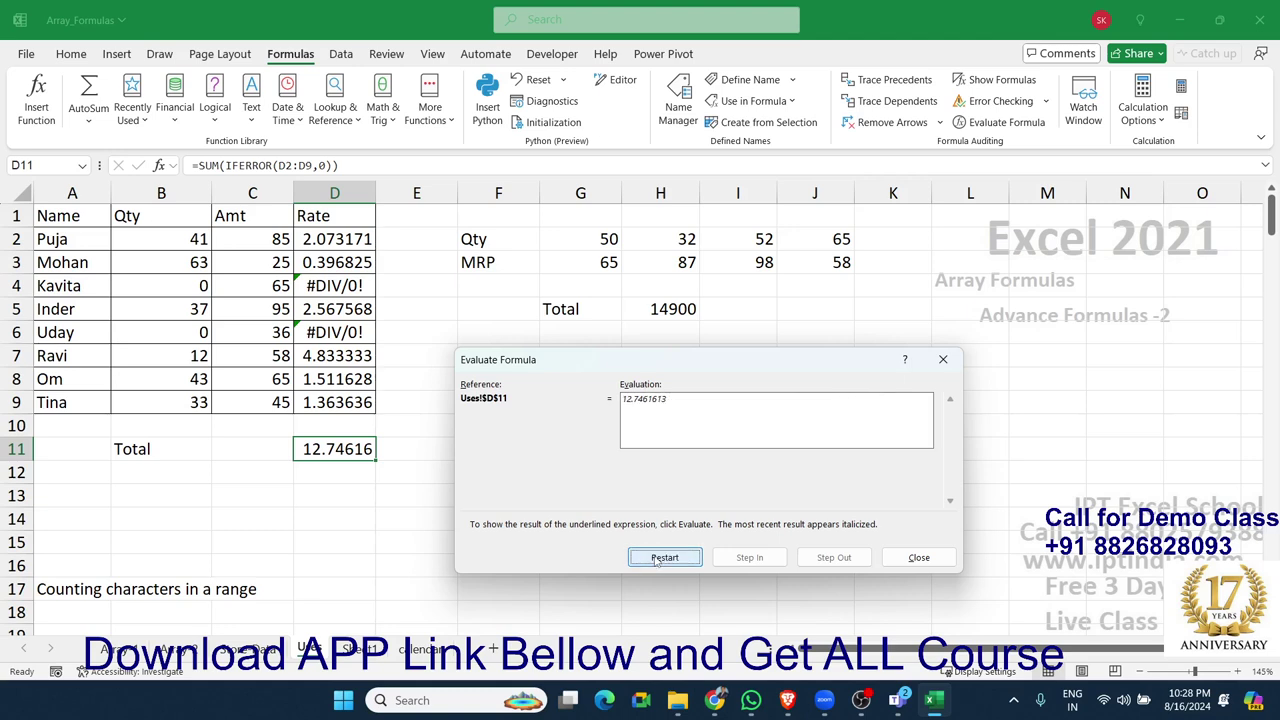
pyautogui.click(918, 557)
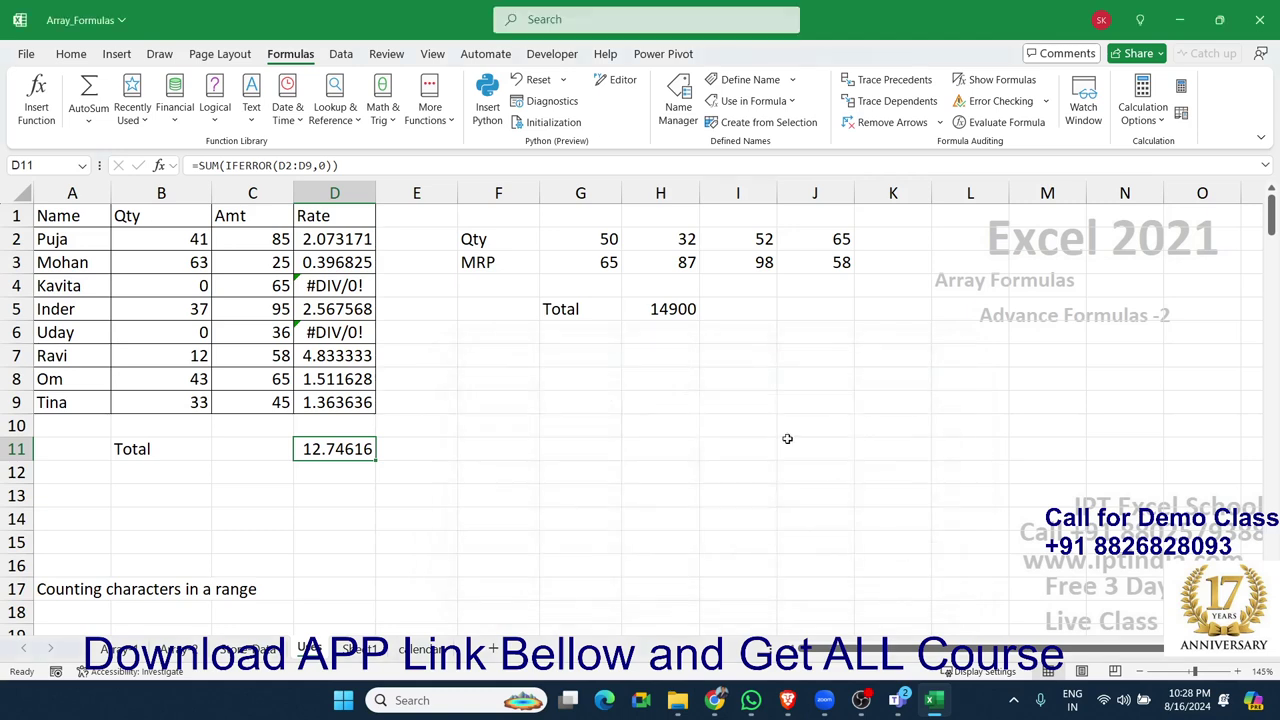
pyautogui.click(674, 272)
pyautogui.click(605, 262)
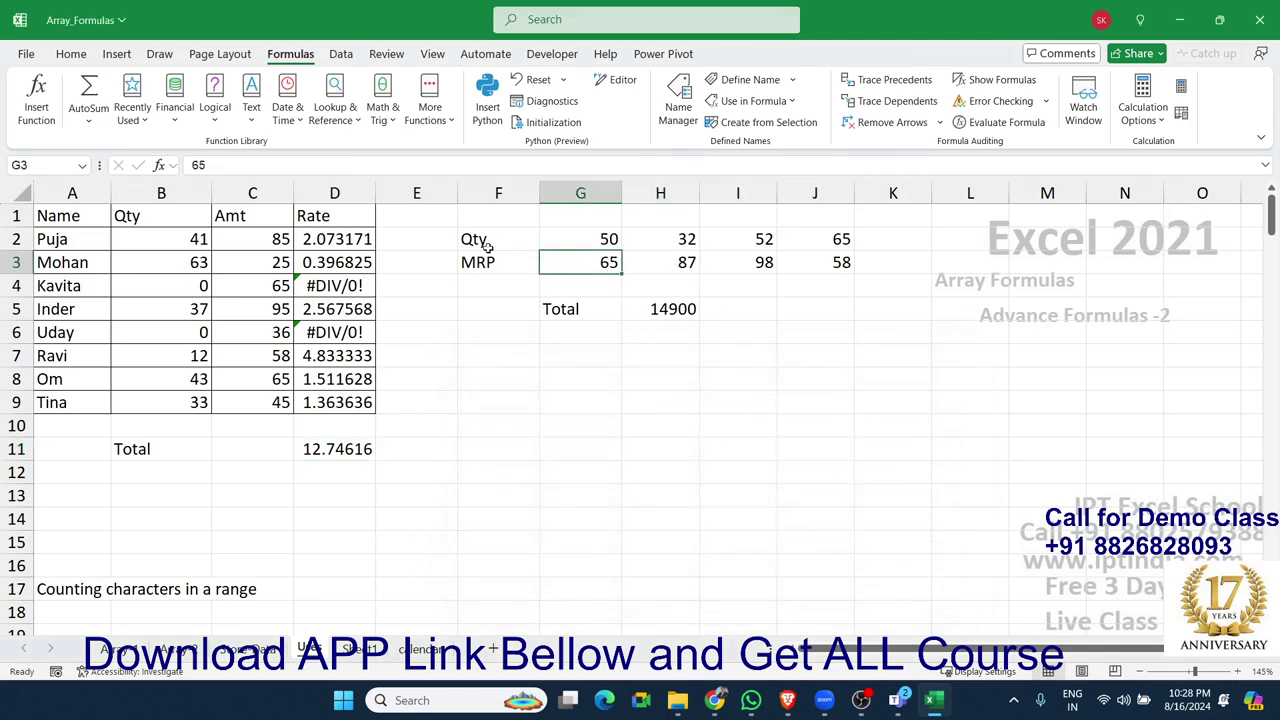
# Step: In H5, start a SUMPRODUCT formula with the Qty range G2:J2 as first argument
pyautogui.click(581, 240)
pyautogui.click(610, 262)
pyautogui.click(660, 308)
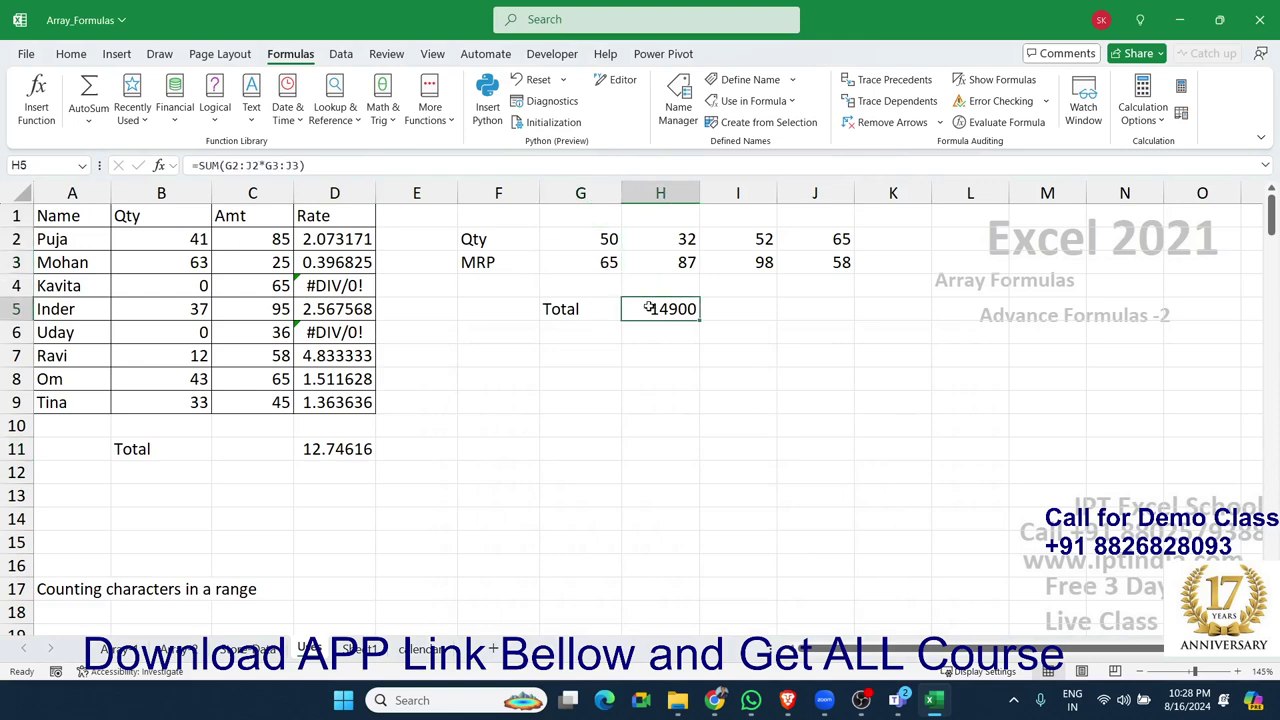
pyautogui.press('Delete')
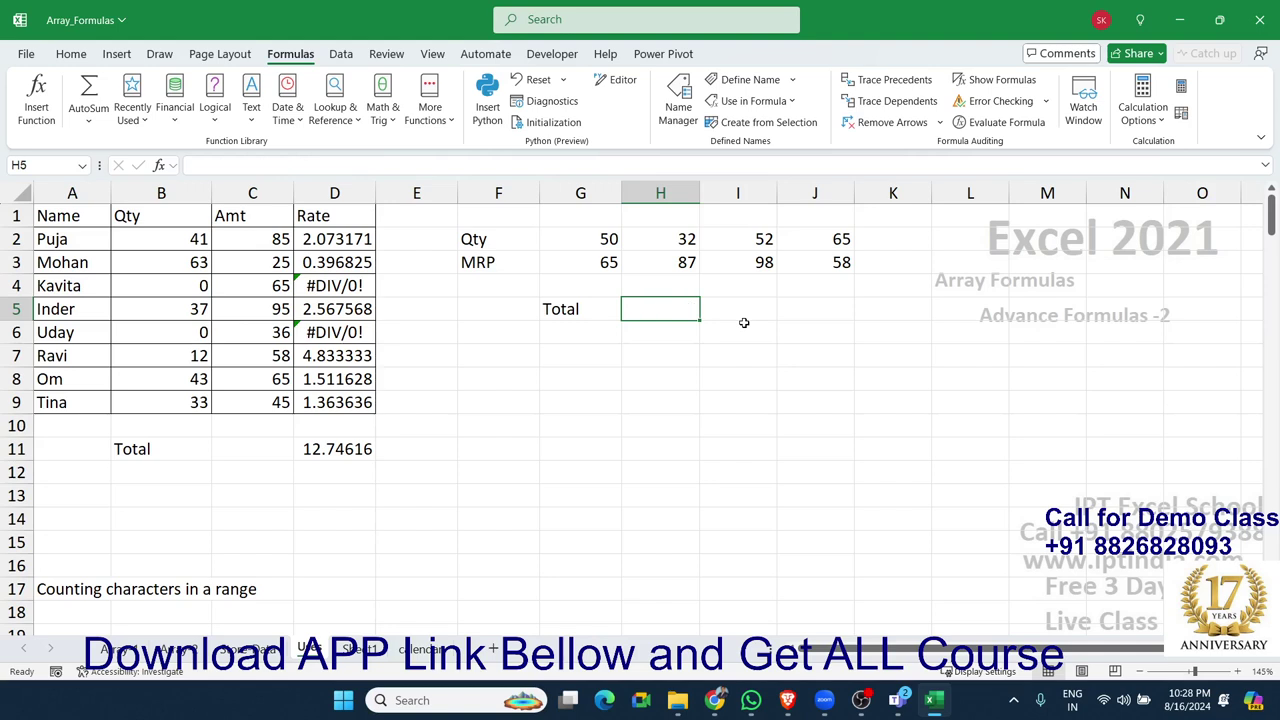
pyautogui.write('=sum')
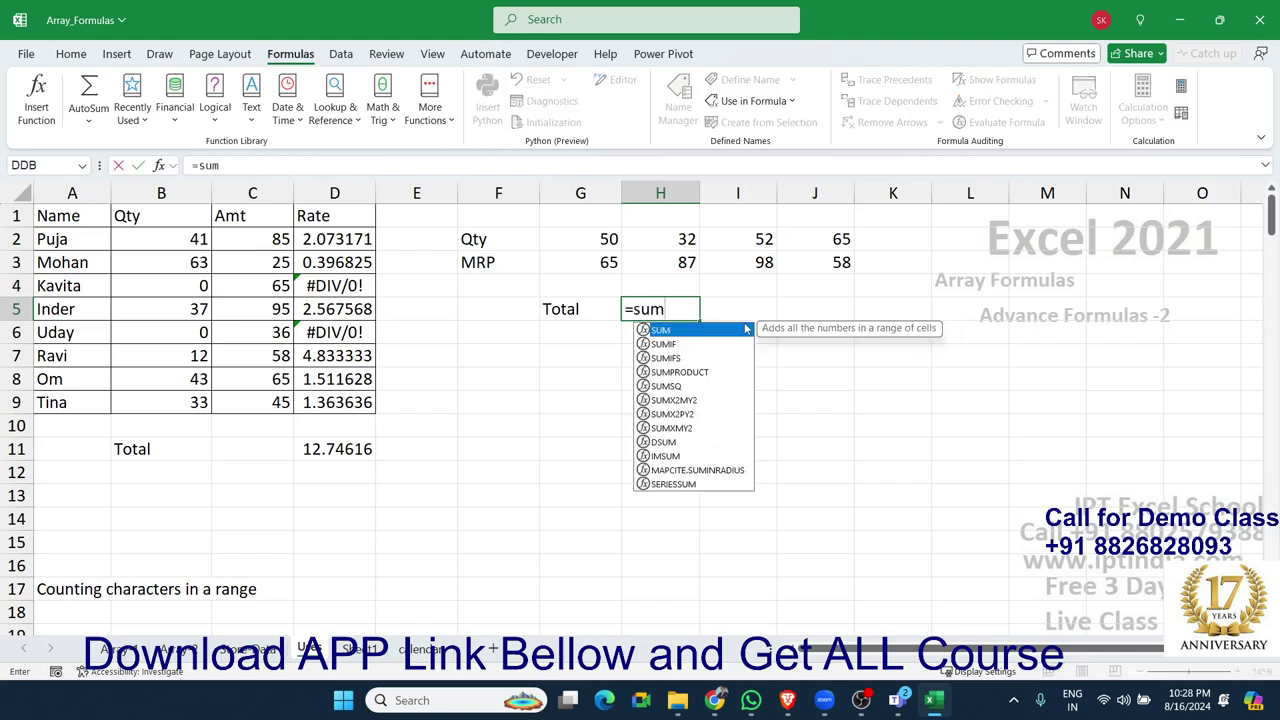
pyautogui.press('Down')
pyautogui.press('Down')
pyautogui.press('Down')
pyautogui.press('Tab')
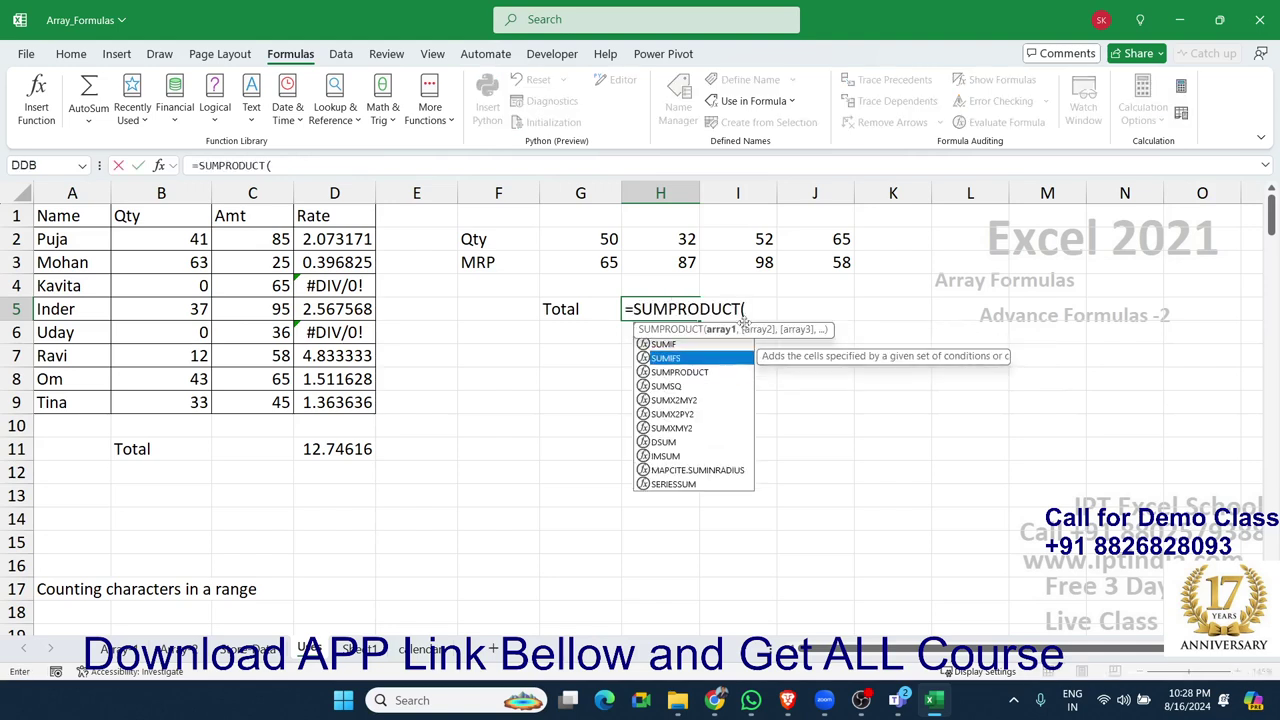
pyautogui.press('Up')
pyautogui.press('Up')
pyautogui.press('Up')
pyautogui.press('Left')
pyautogui.hotkey('shift', 'Right')
pyautogui.hotkey('shift', 'Right')
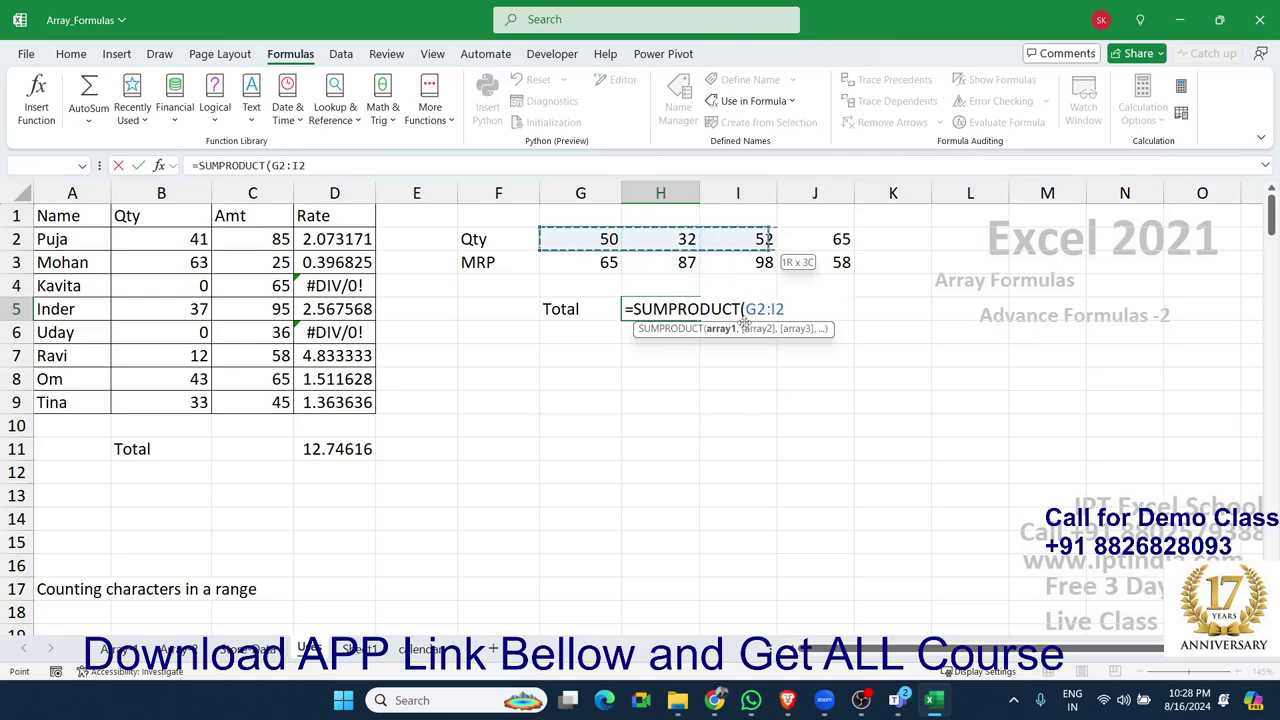
pyautogui.hotkey('shift', 'Right')
# Step: Add the MRP range G3:J3 as the second argument and enter it, giving 14900
pyautogui.write(',')
pyautogui.press('Left')
pyautogui.press('Left')
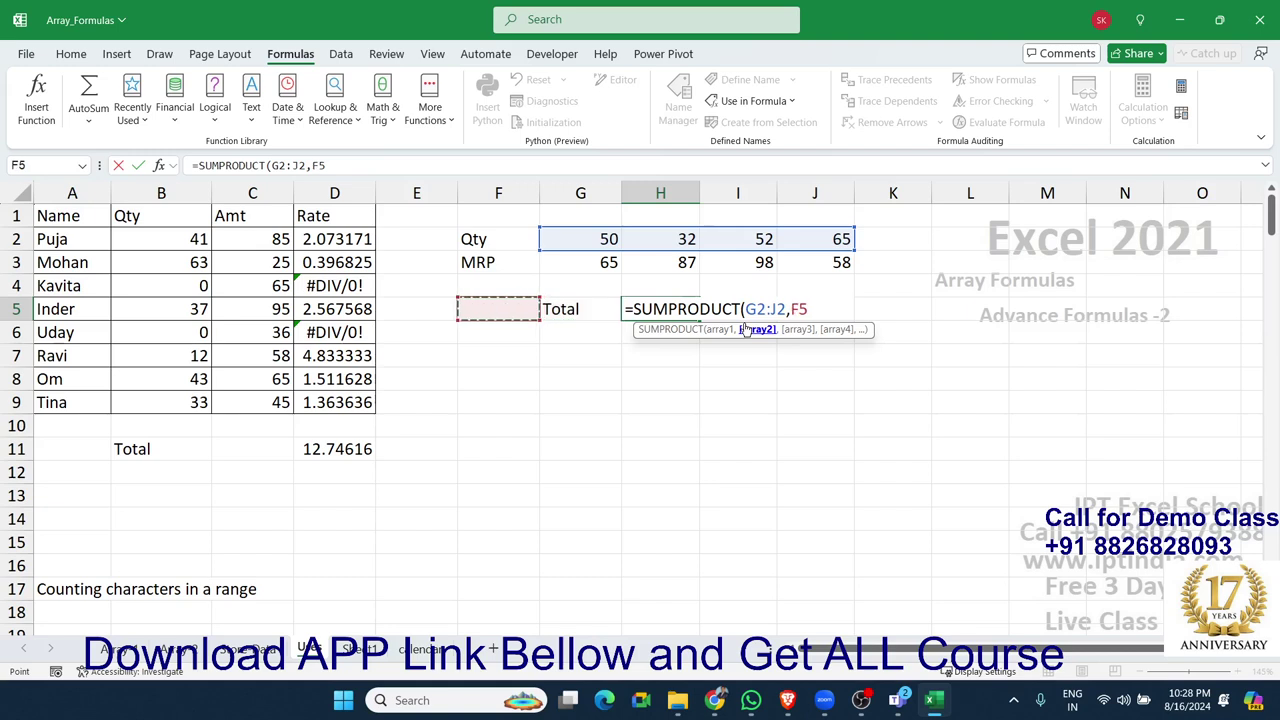
pyautogui.press('Left')
pyautogui.press('Up')
pyautogui.press('Right')
pyautogui.press('Right')
pyautogui.press('Up')
pyautogui.hotkey('shift', 'Right')
pyautogui.hotkey('shift', 'Right')
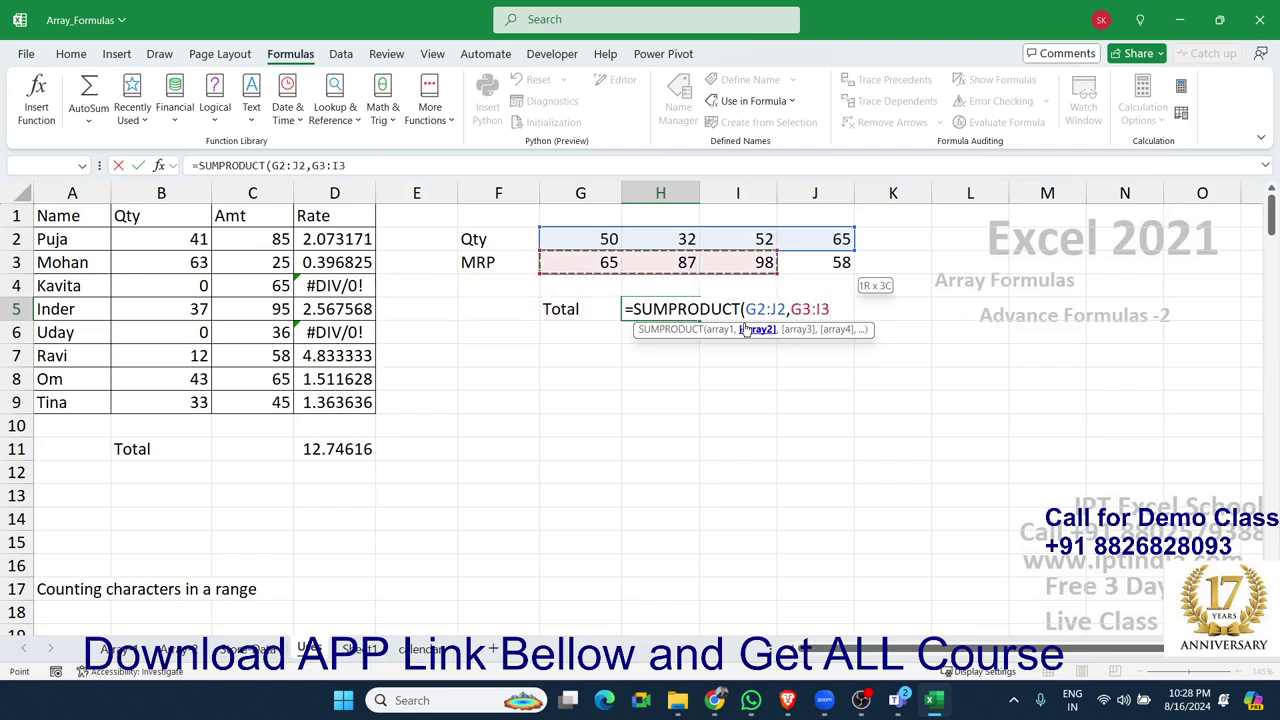
pyautogui.hotkey('shift', 'Right')
pyautogui.press('Return')
pyautogui.press('Up')
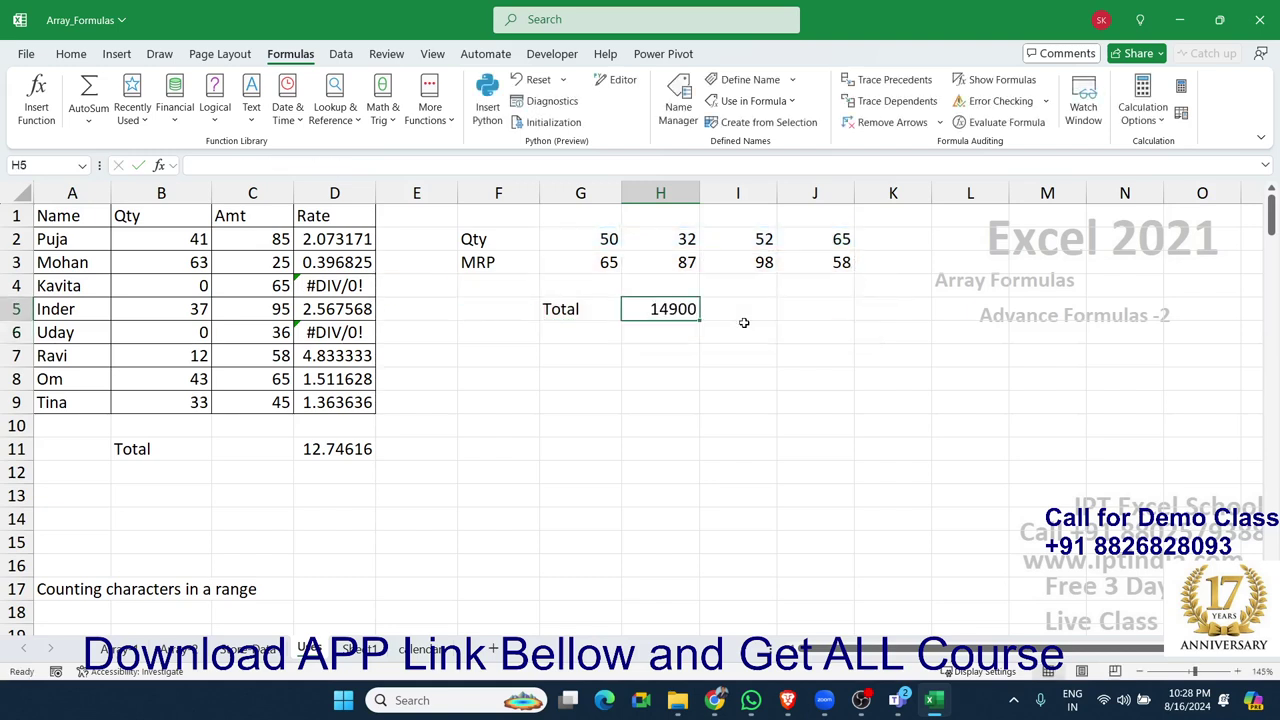
pyautogui.press('Down')
pyautogui.press('Right')
# Step: Enter =SUM(G2:J2*G3:J3) in I5 for 14900, then switch to the Array 1 sheet
pyautogui.press('Up')
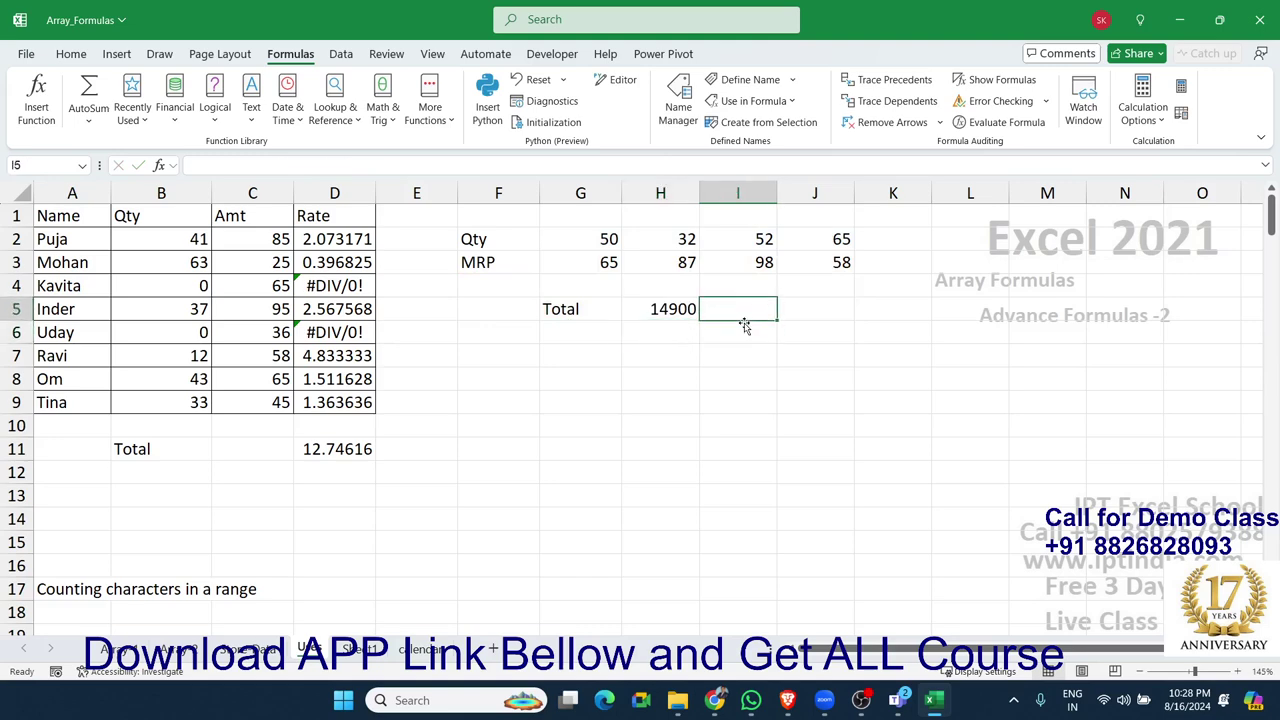
pyautogui.write('=sum(')
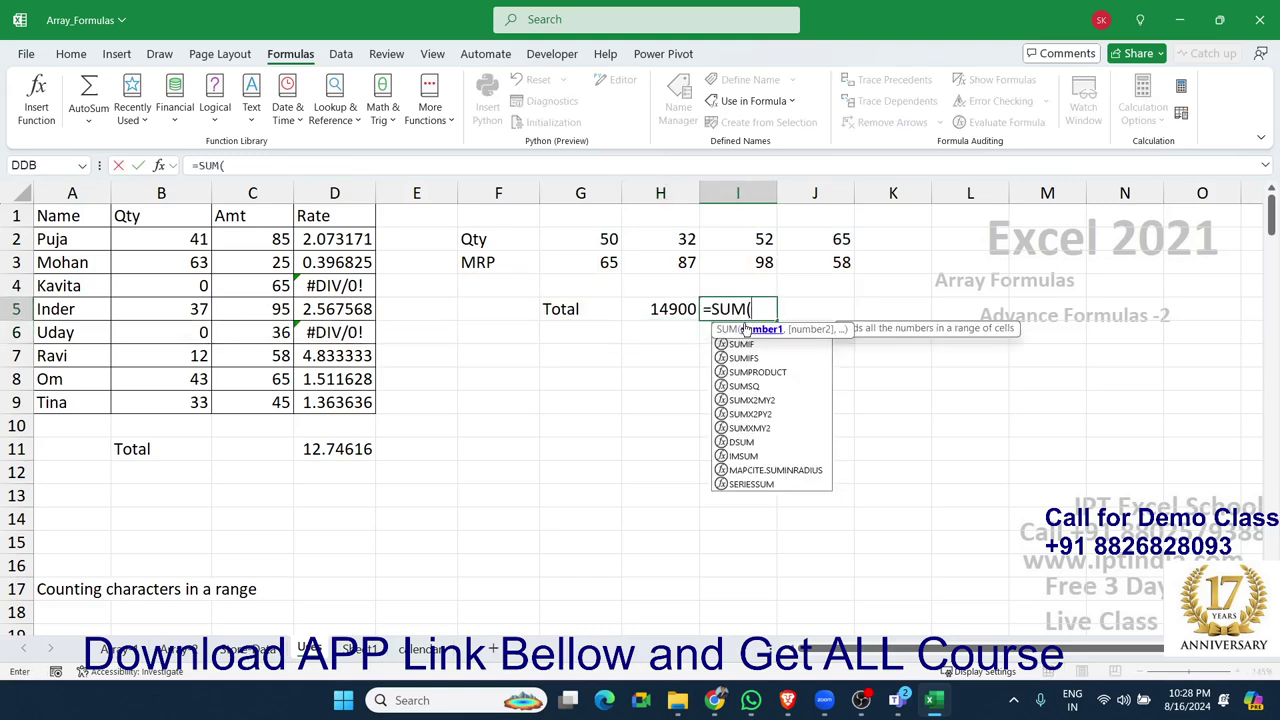
pyautogui.press('Up')
pyautogui.press('Up')
pyautogui.press('Up')
pyautogui.press('Left')
pyautogui.press('Left')
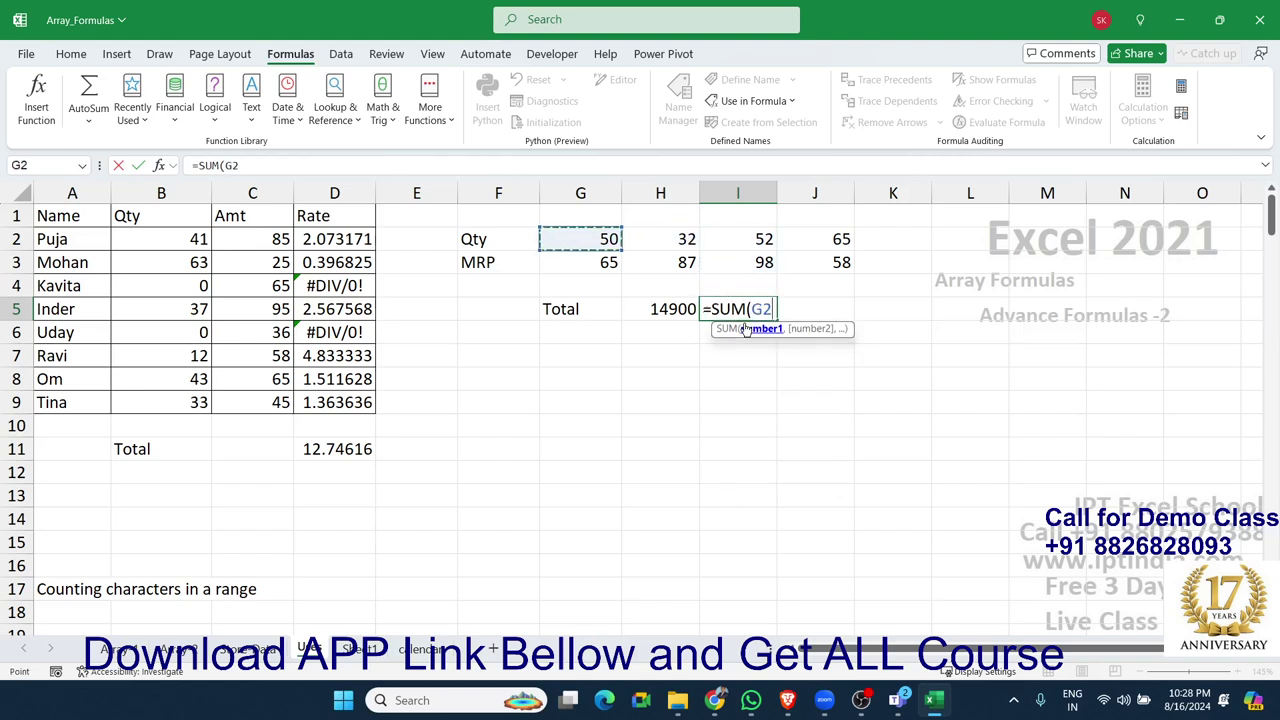
pyautogui.hotkey('shift', 'Right')
pyautogui.hotkey('shift', 'Right')
pyautogui.hotkey('shift', 'Right')
pyautogui.write('*')
pyautogui.press('Up')
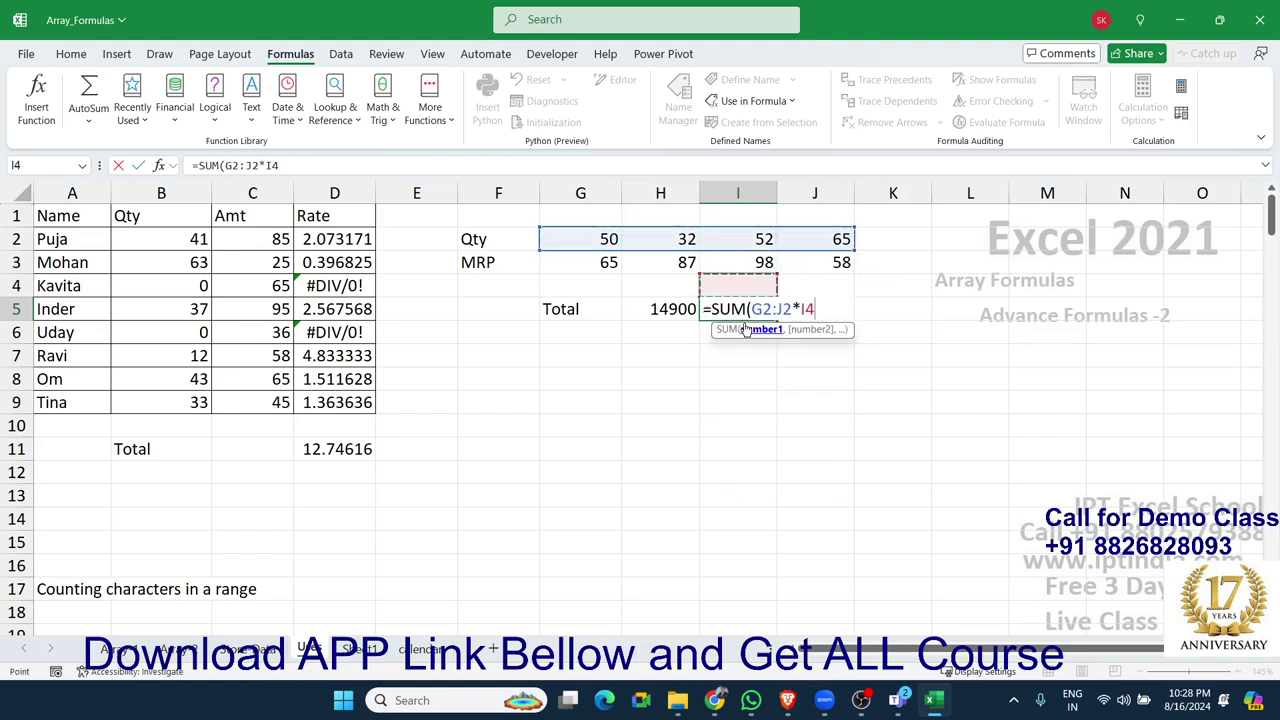
pyautogui.press('Up')
pyautogui.press('Left')
pyautogui.press('Left')
pyautogui.hotkey('shift', 'Right')
pyautogui.hotkey('shift', 'Right')
pyautogui.hotkey('shift', 'Right')
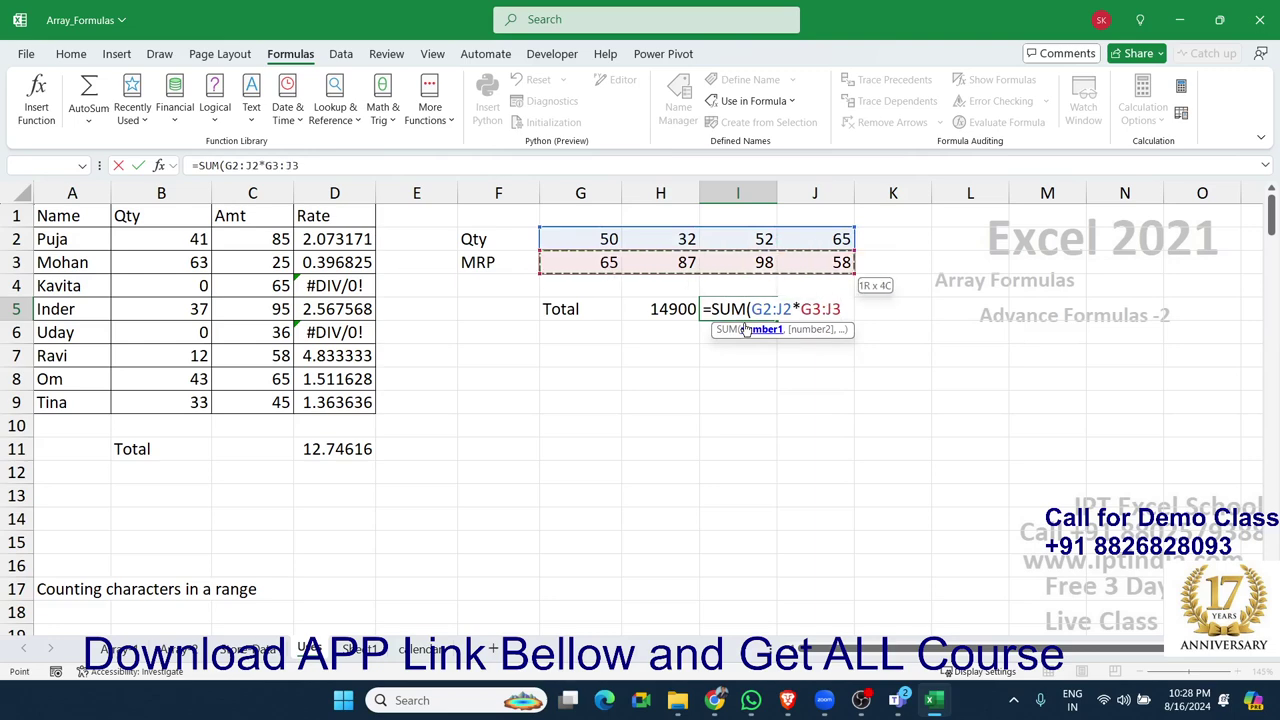
pyautogui.press('Return')
pyautogui.press('Up')
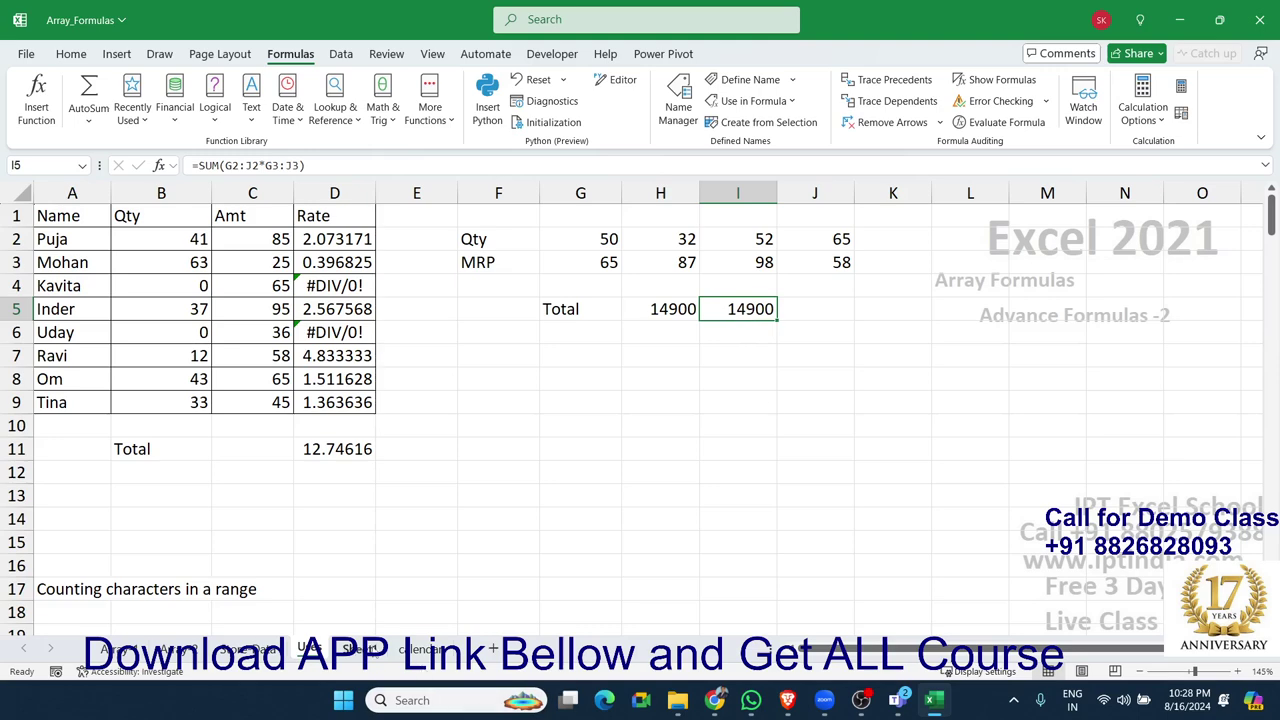
pyautogui.click(161, 649)
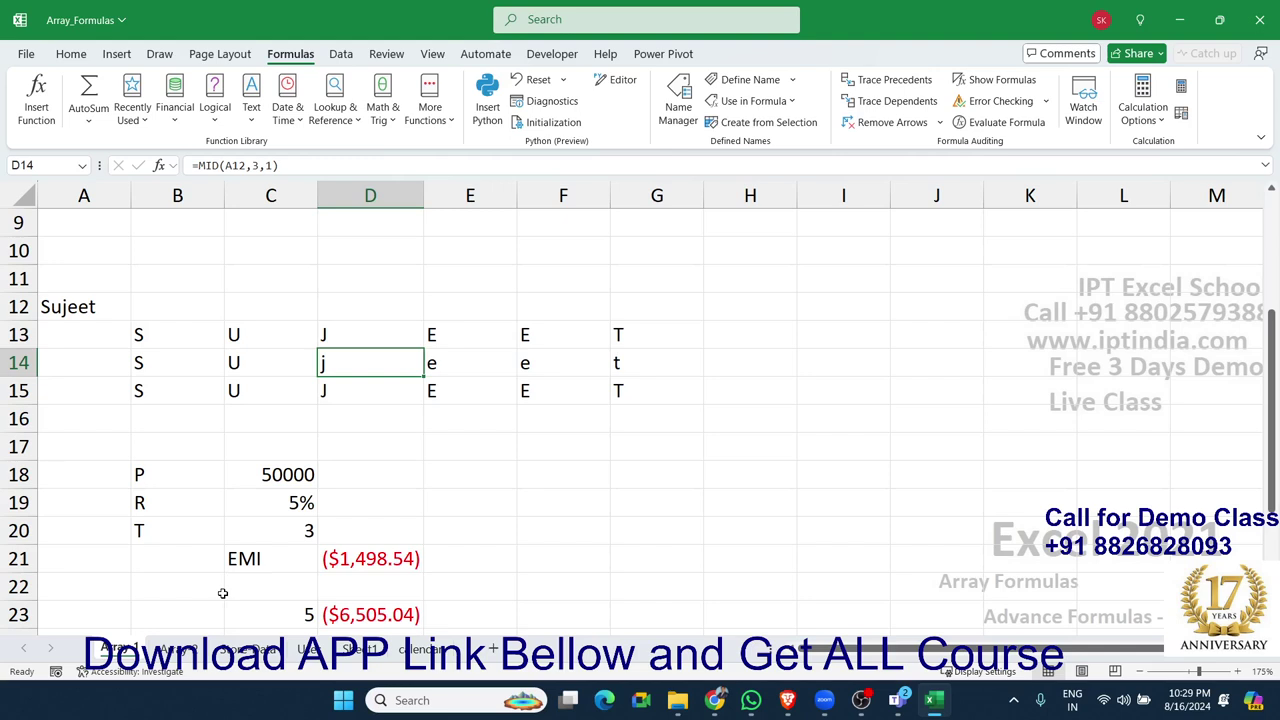
# Step: Save the Array_Formulas workbook and check its entry under Recent files
pyautogui.hotkey('ctrl', 's')
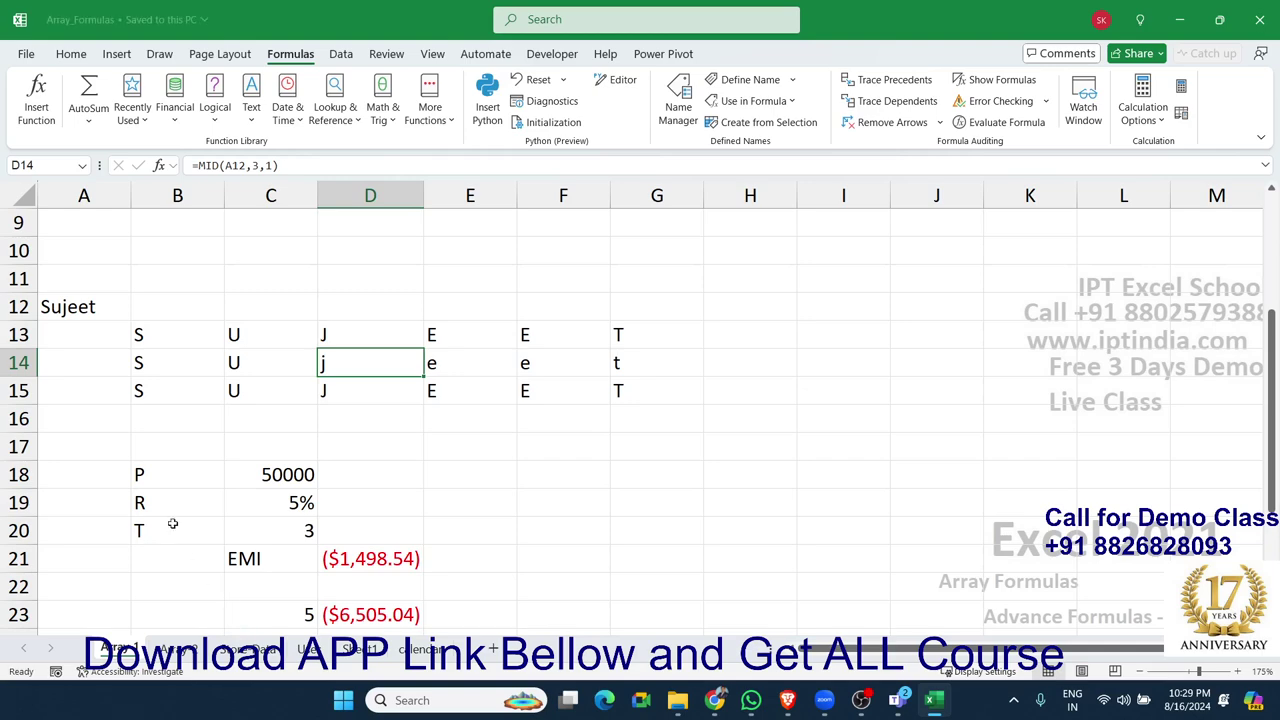
pyautogui.click(33, 56)
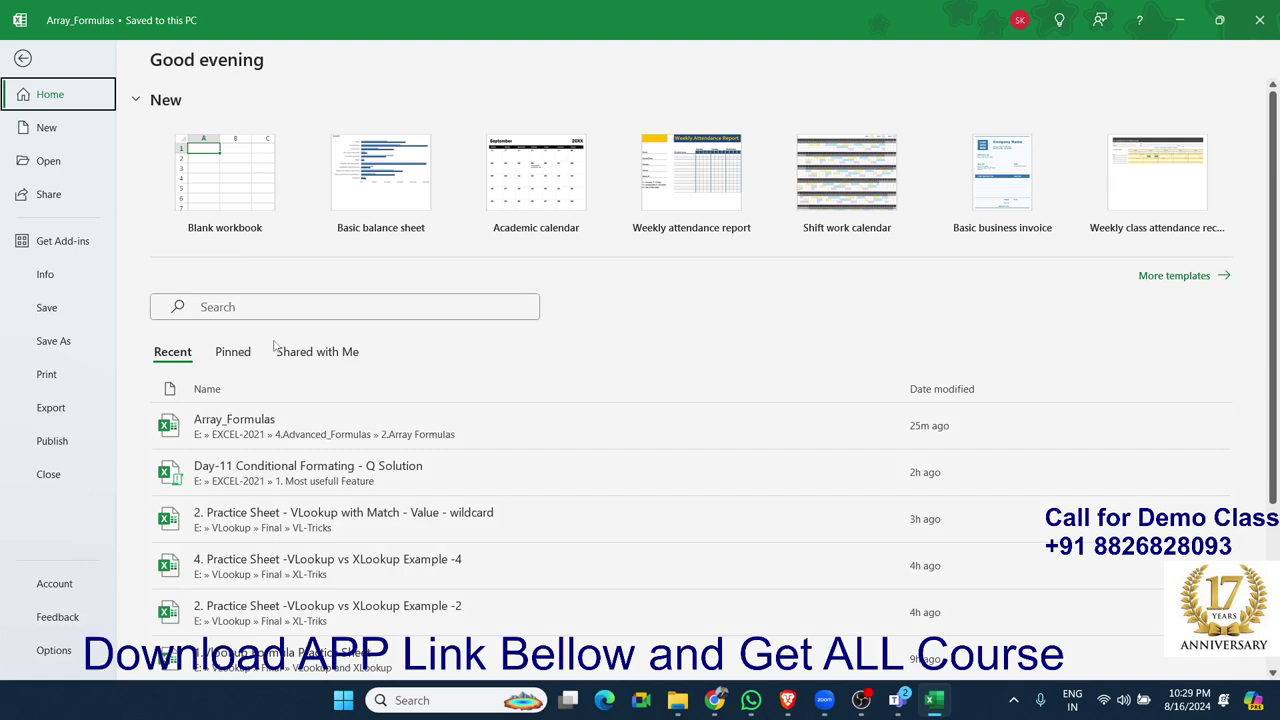
pyautogui.rightClick(272, 438)
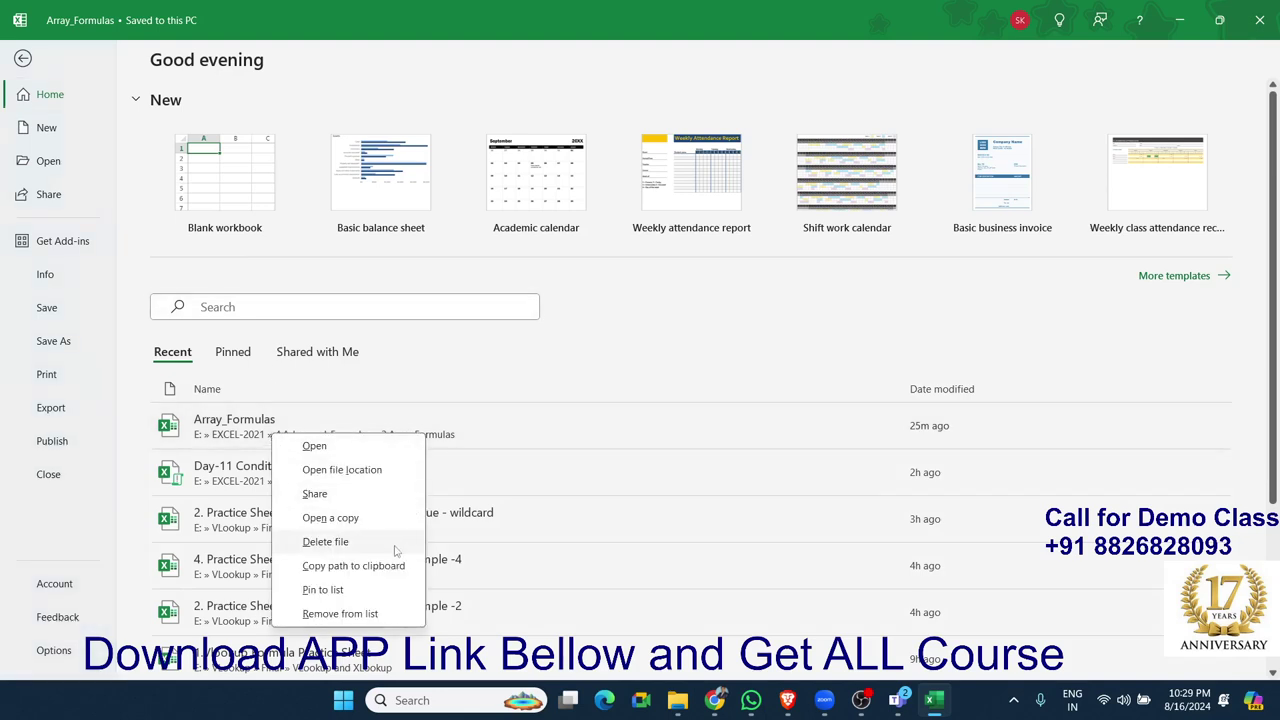
pyautogui.rightClick(193, 419)
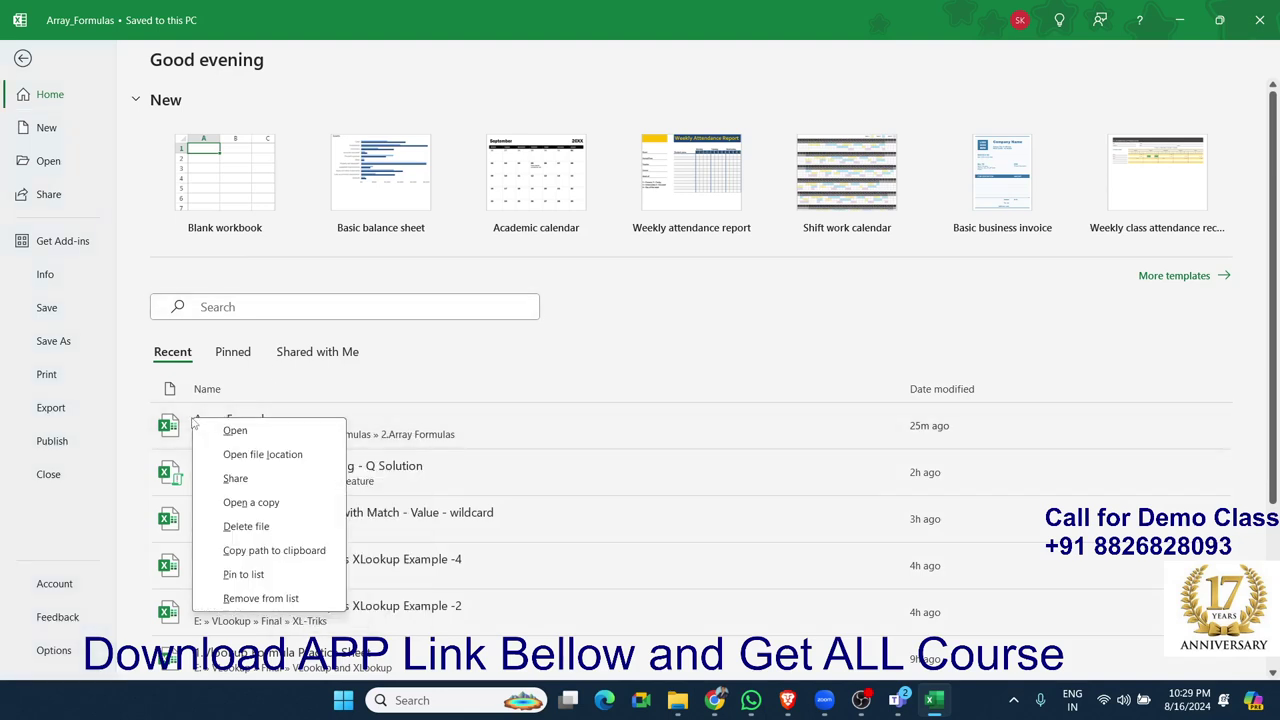
pyautogui.click(296, 552)
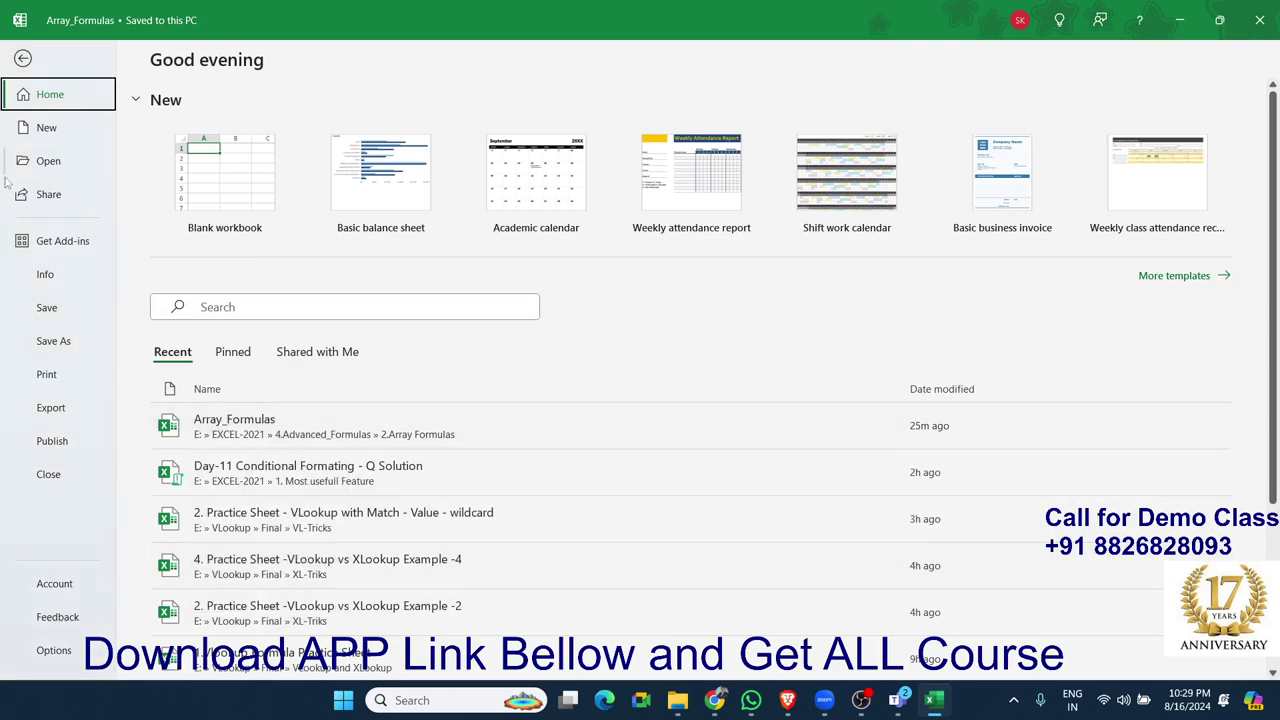
pyautogui.click(30, 66)
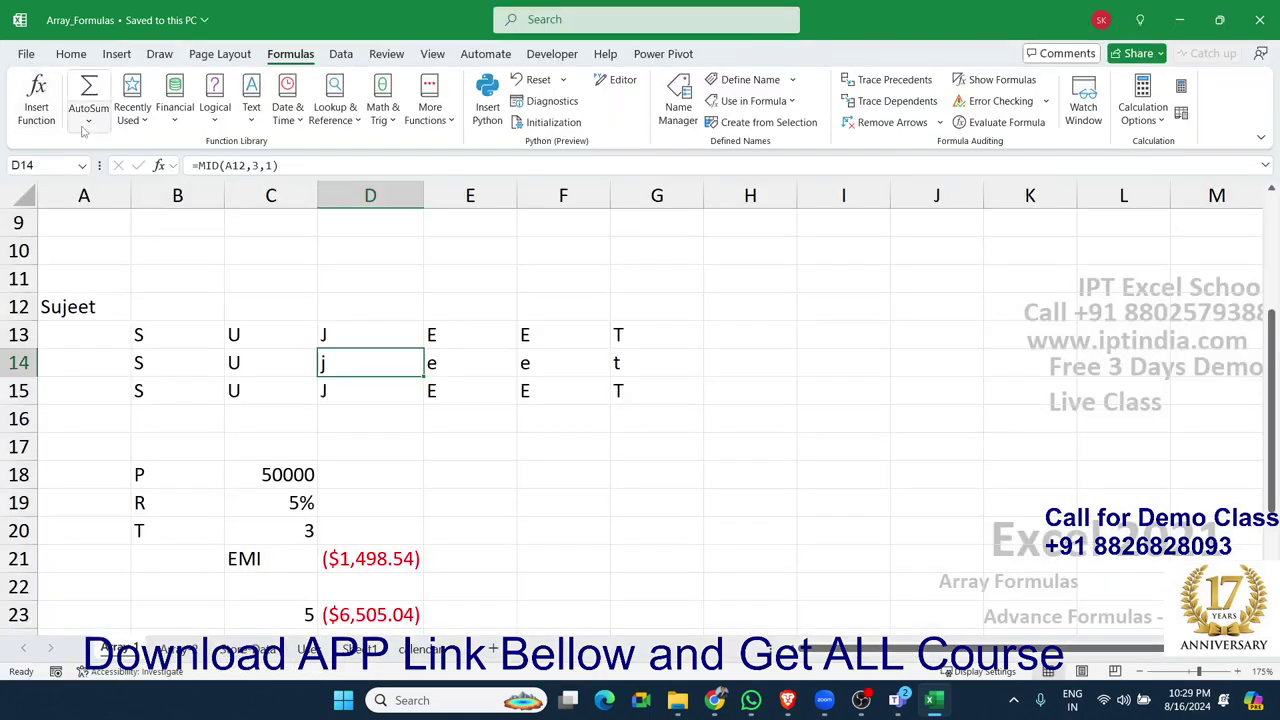